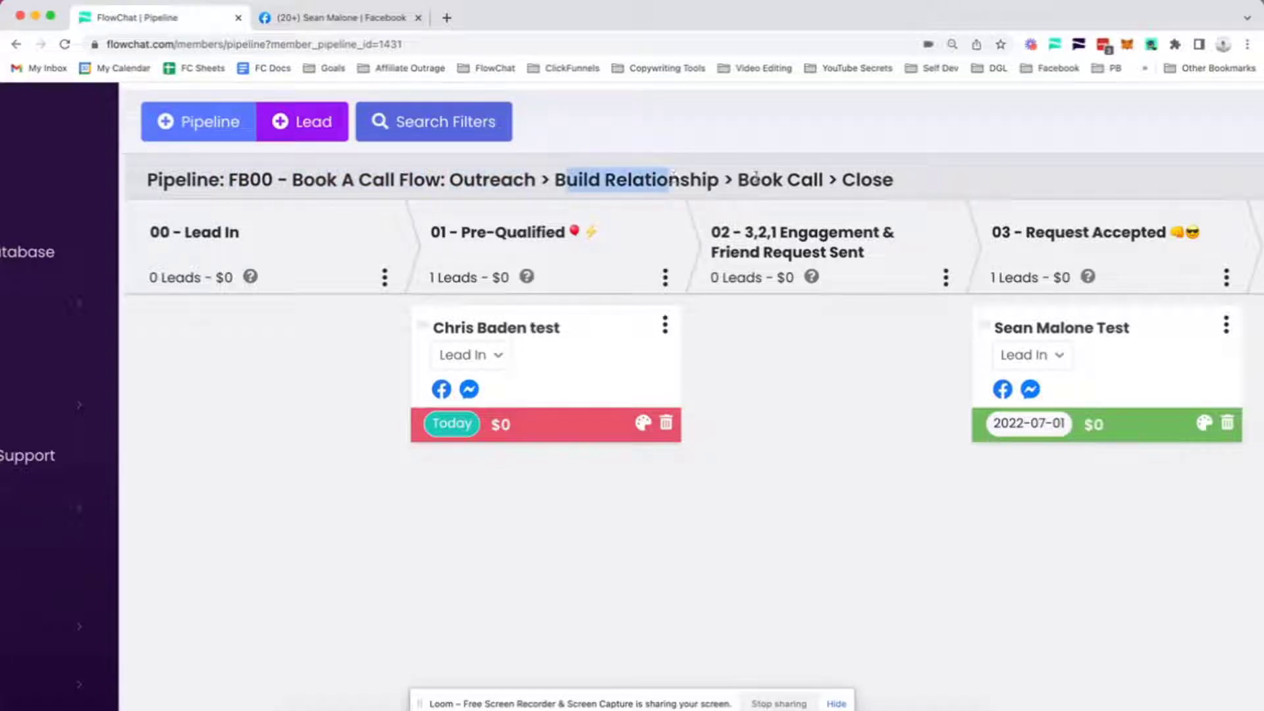
left_click_drag(761, 179, 885, 180)
scroll(698, 301, "down", 5)
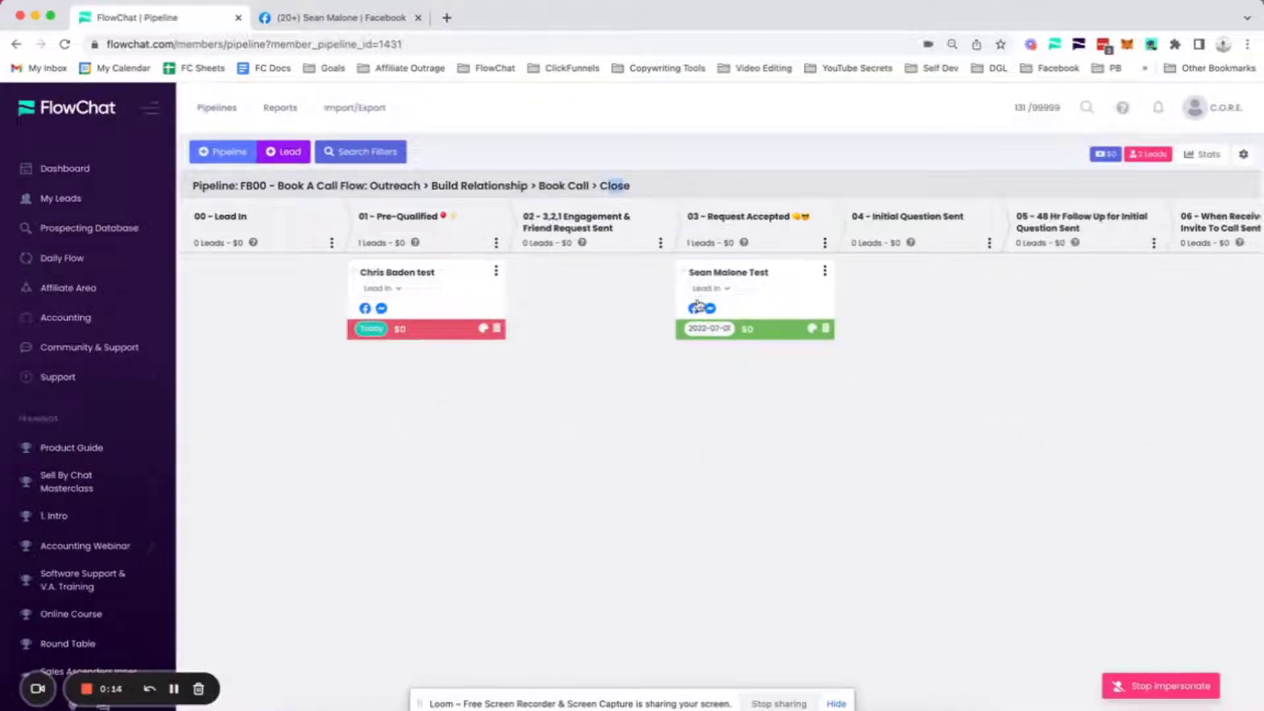
left_click(621, 378)
Open the details of the FB00 - Book A Call Flow pipeline for editing
left_click(1246, 156)
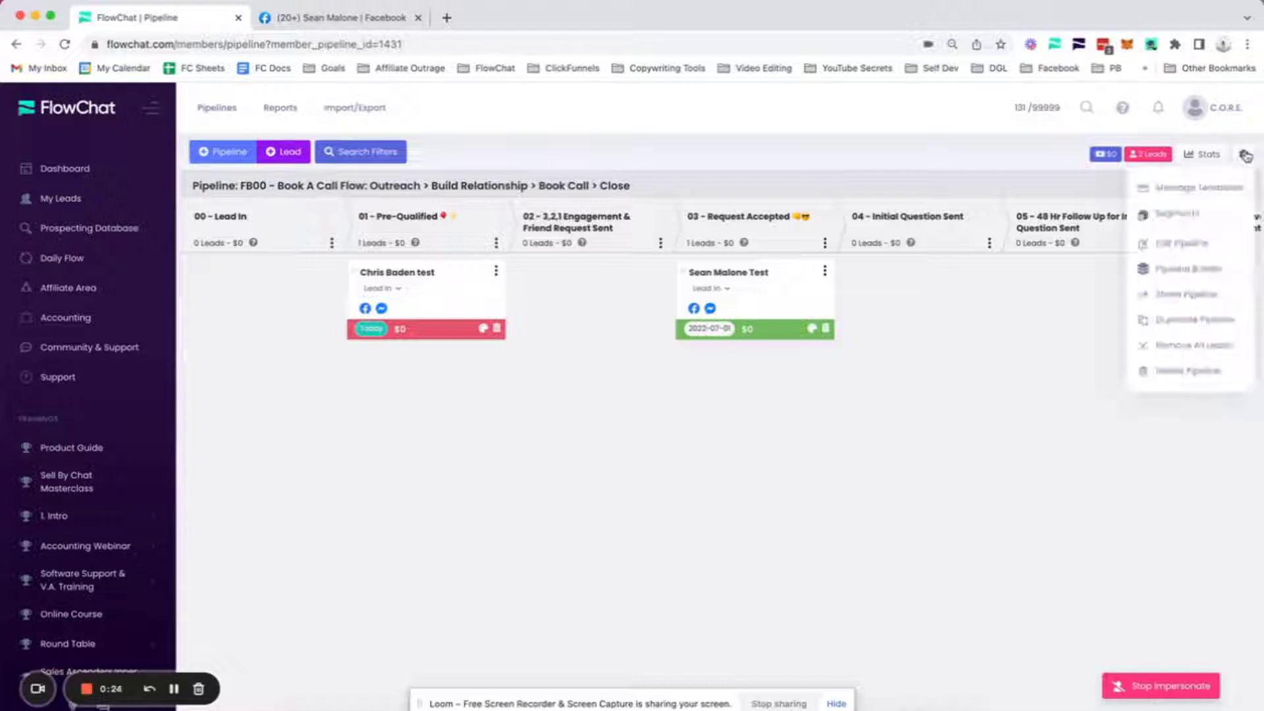
scroll(1246, 156, "up", 5)
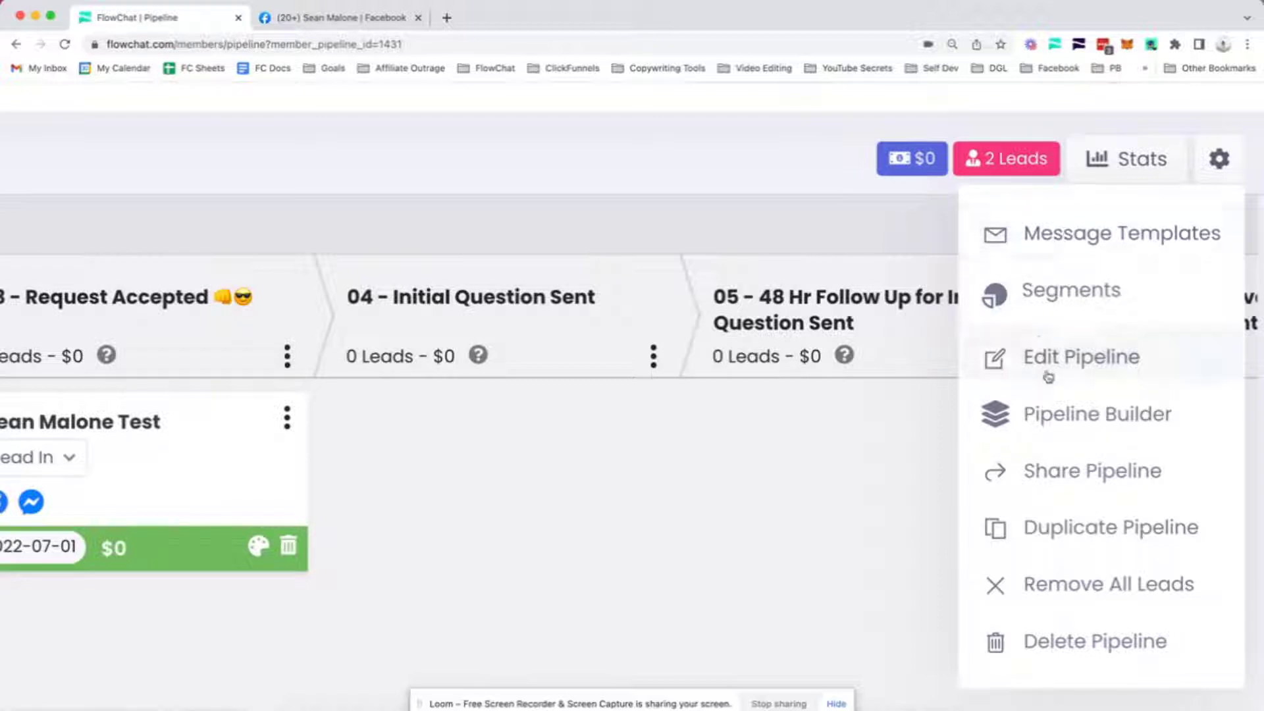
scroll(1050, 435, "down", 3)
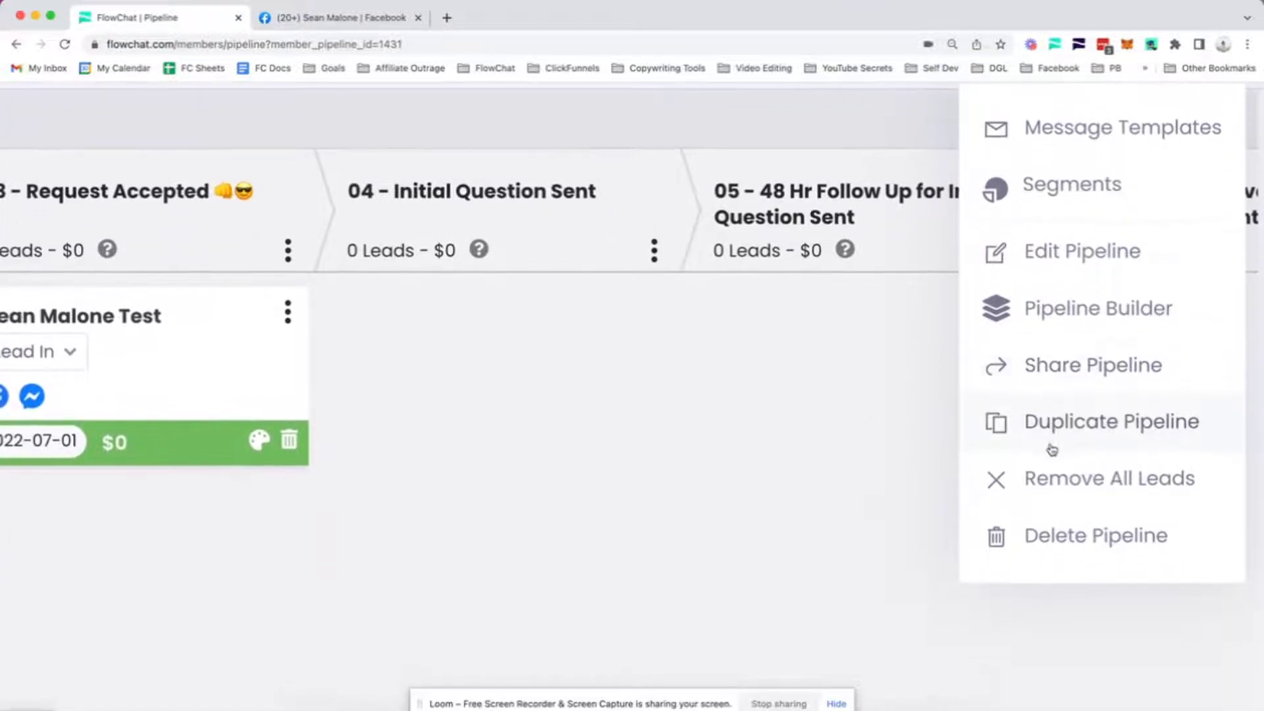
scroll(1052, 450, "up", 3)
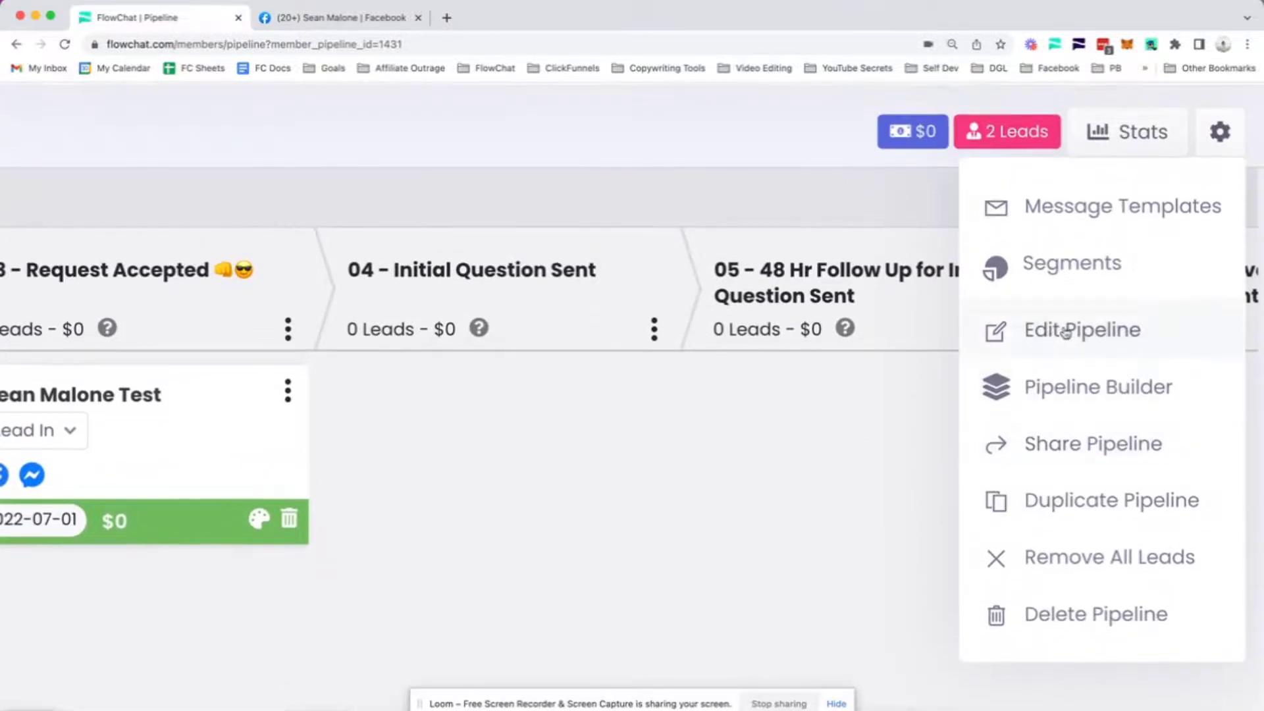
left_click(1065, 331)
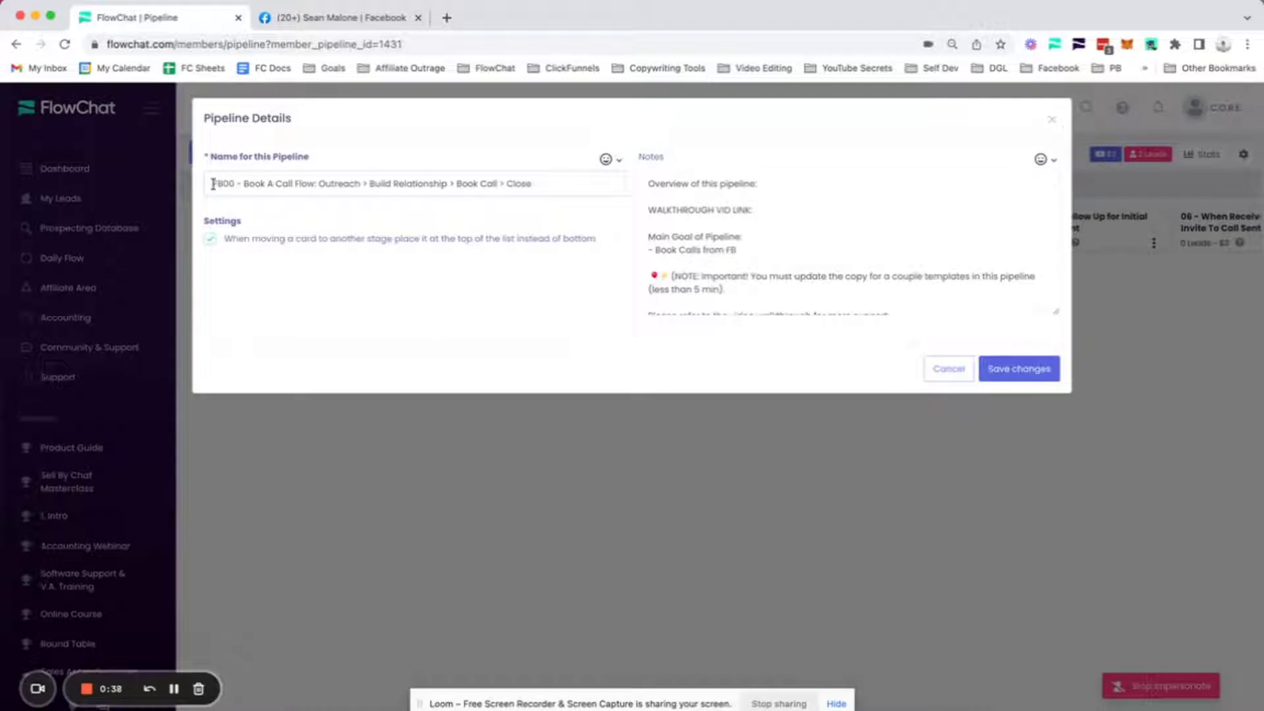
Review the pipeline's name and its overview notes, and save the pipeline details
left_click_drag(214, 184, 564, 183)
left_click(564, 184)
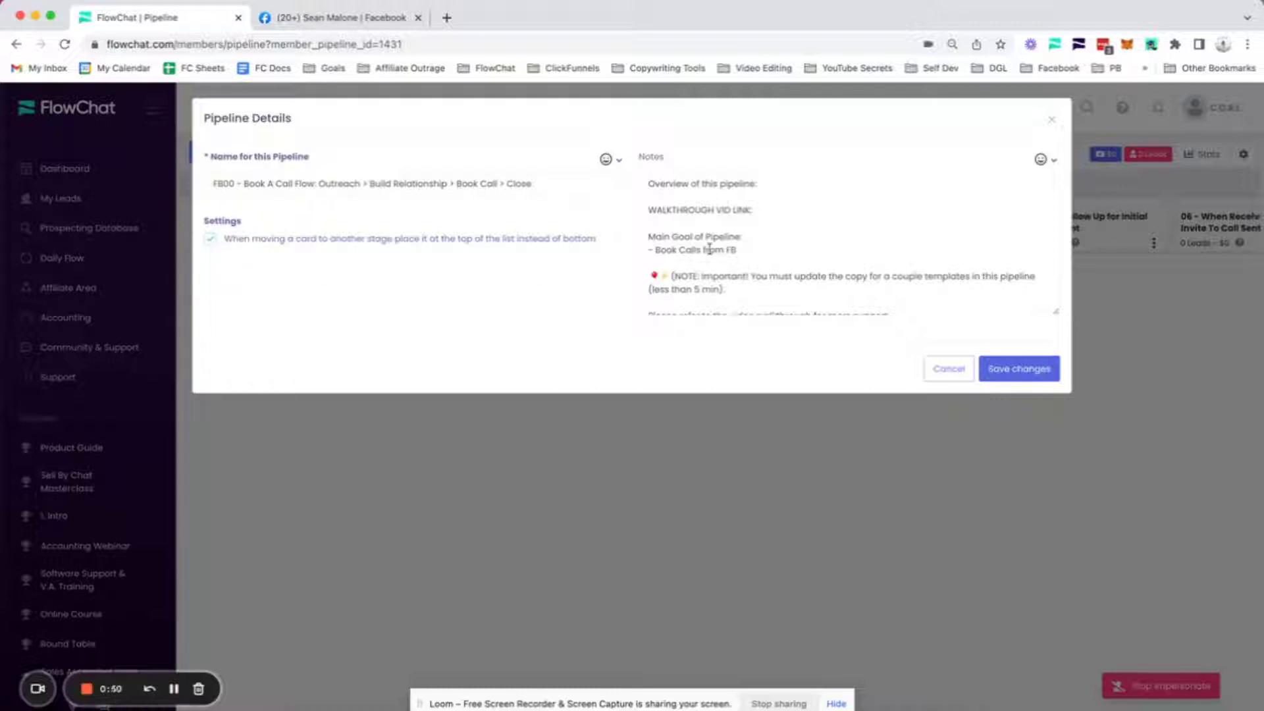
scroll(765, 245, "down", 2)
scroll(765, 245, "up", 2)
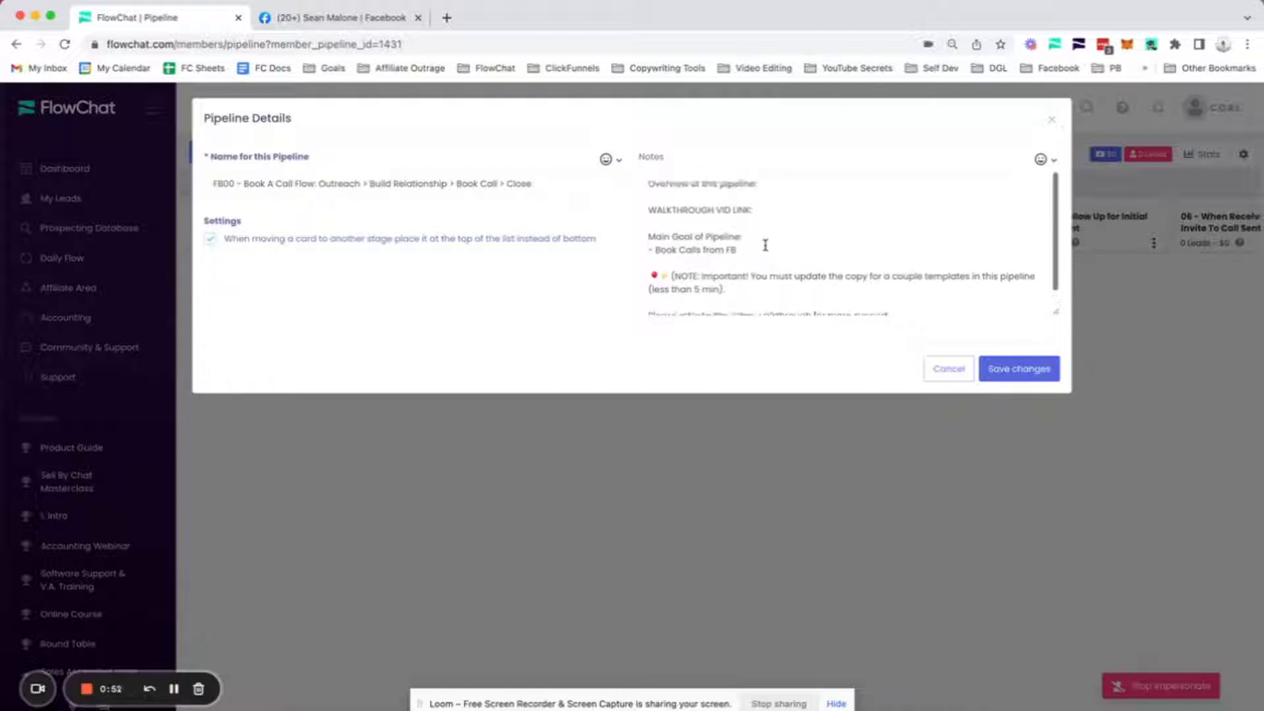
left_click(678, 223)
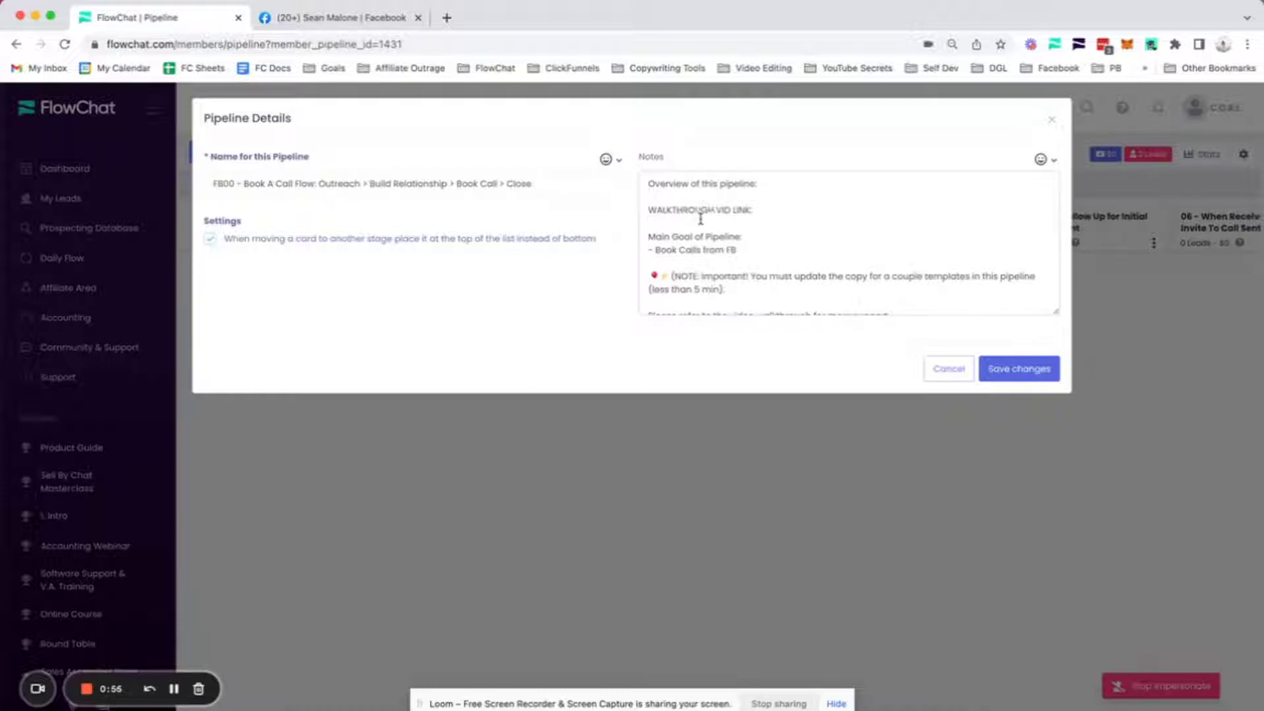
scroll(700, 224, "down", 1)
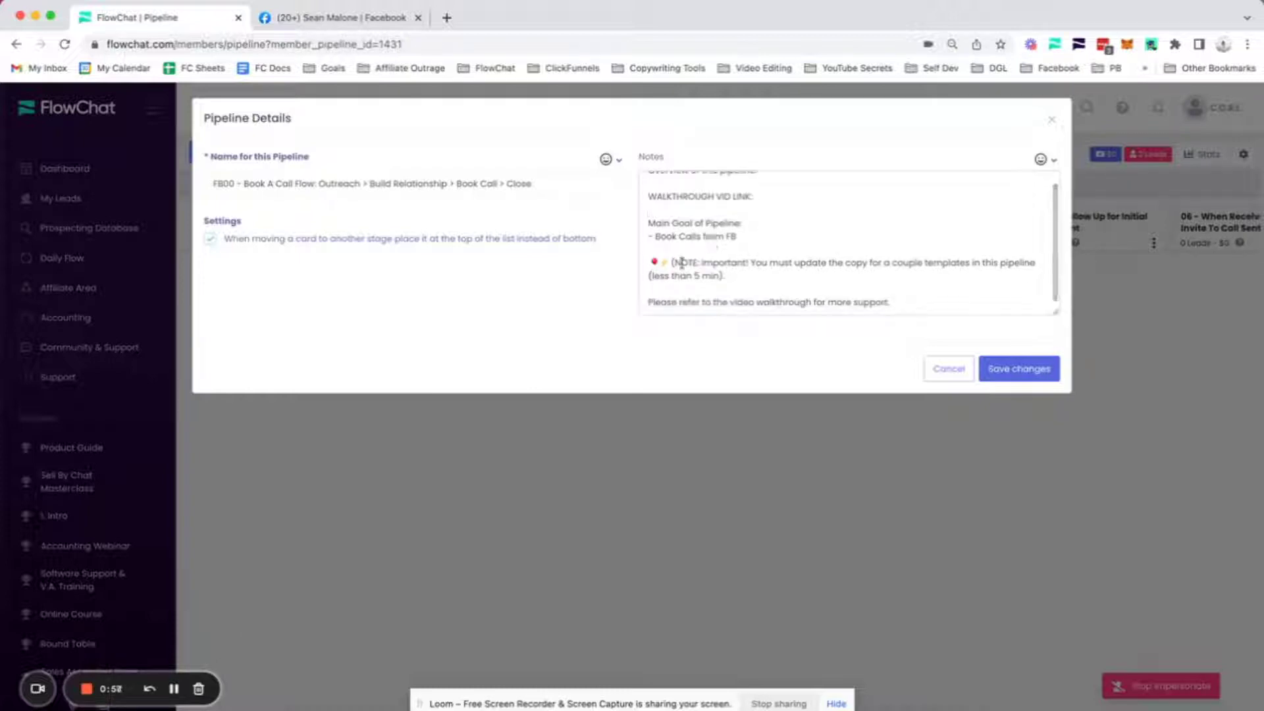
left_click(1014, 368)
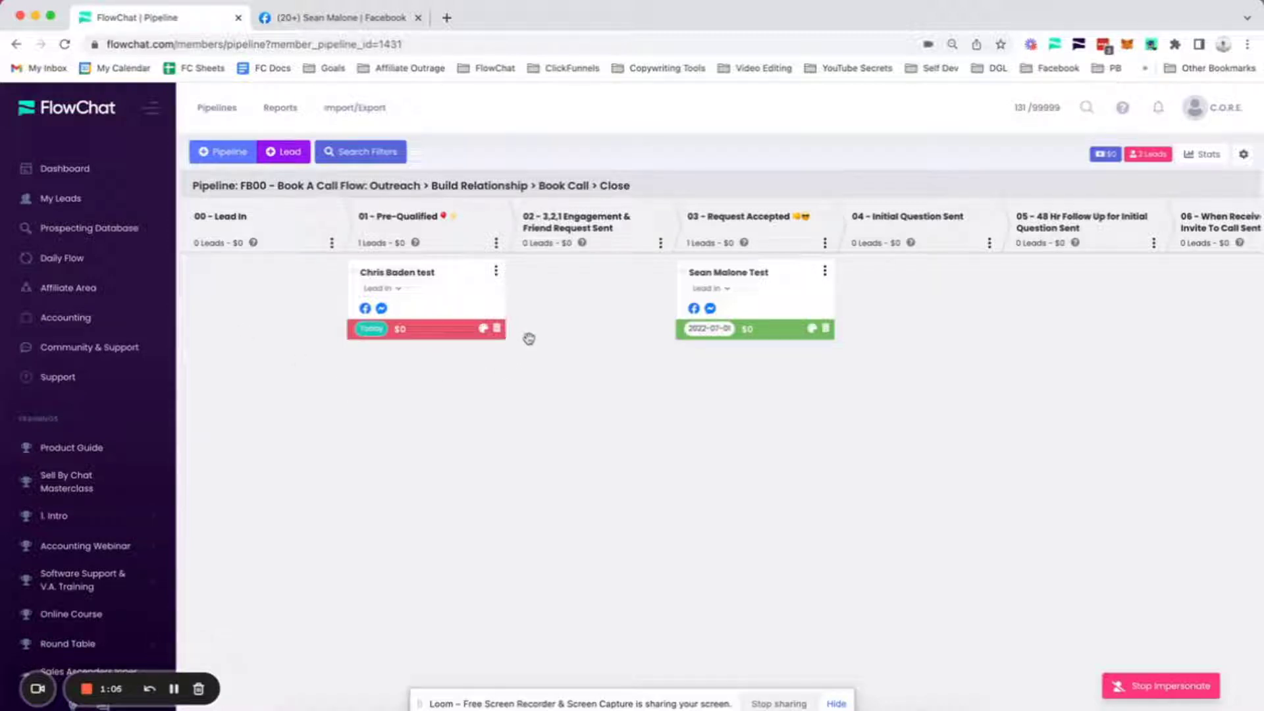
Read the stage SOP of the 03 - Request Accepted stage
mouse_move(453, 307)
left_mouse_down()
mouse_move(590, 310)
mouse_move(466, 322)
mouse_move(615, 305)
mouse_move(453, 306)
left_mouse_up()
mouse_move(744, 244)
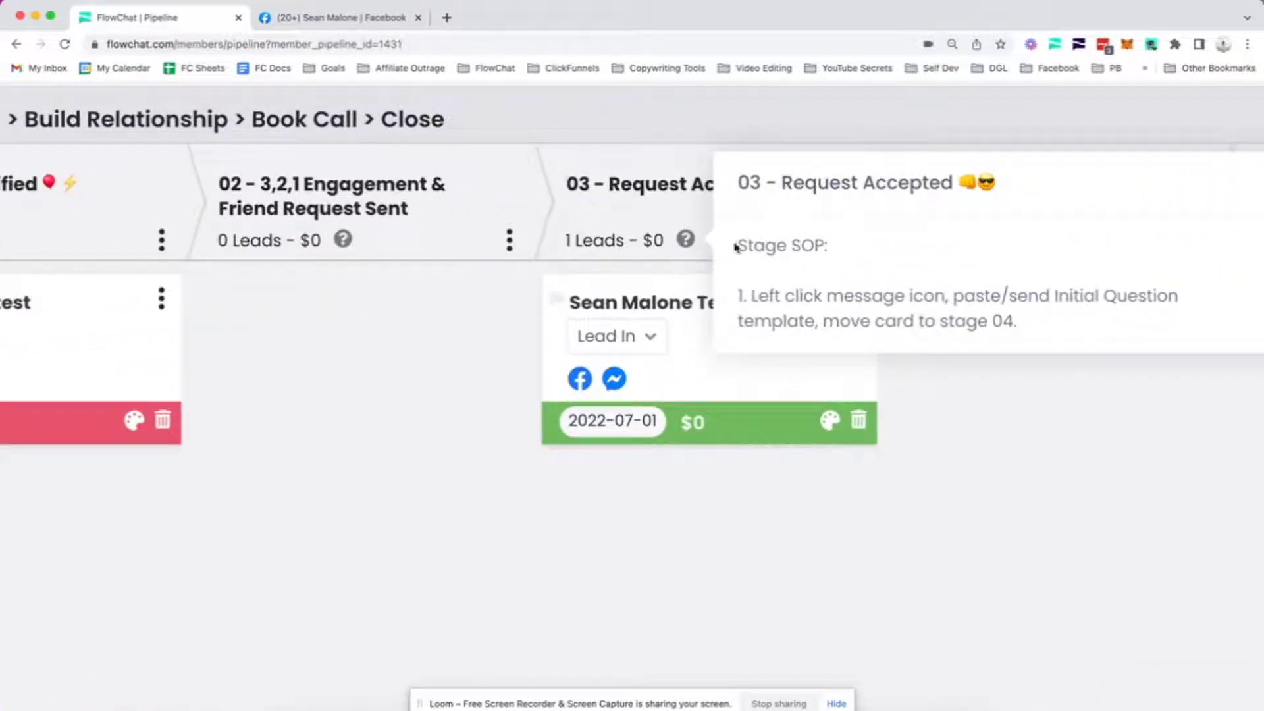
left_click_drag(736, 245, 814, 244)
left_click(755, 296)
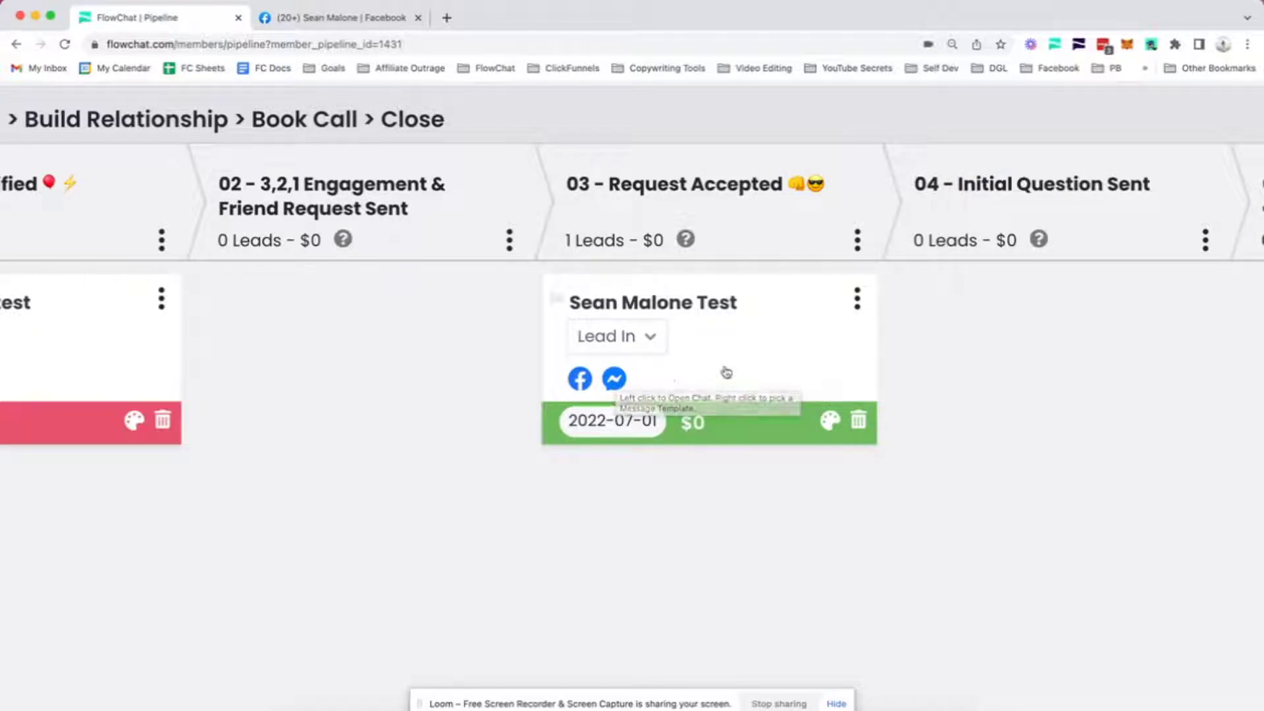
left_click_drag(757, 365, 796, 367)
scroll(797, 368, "down", 5)
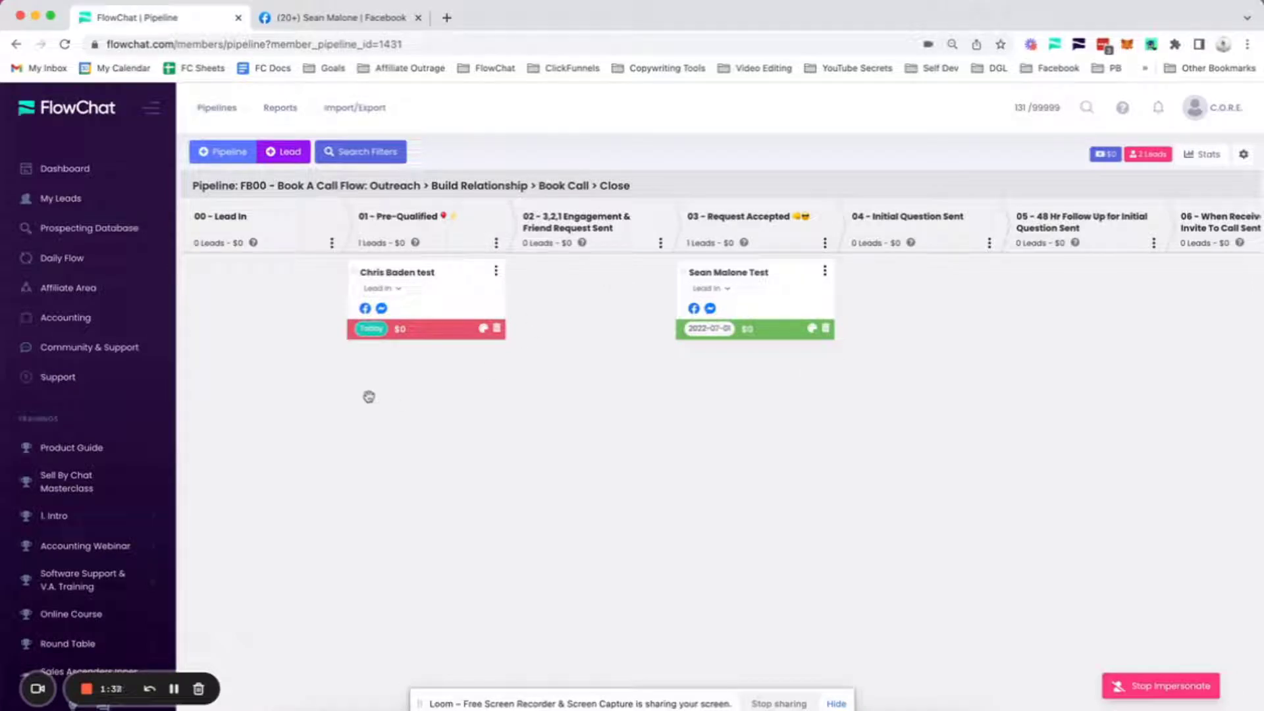
Open the template assignment list of the 00 - Lead In stage and search it for FB00
left_click(332, 243)
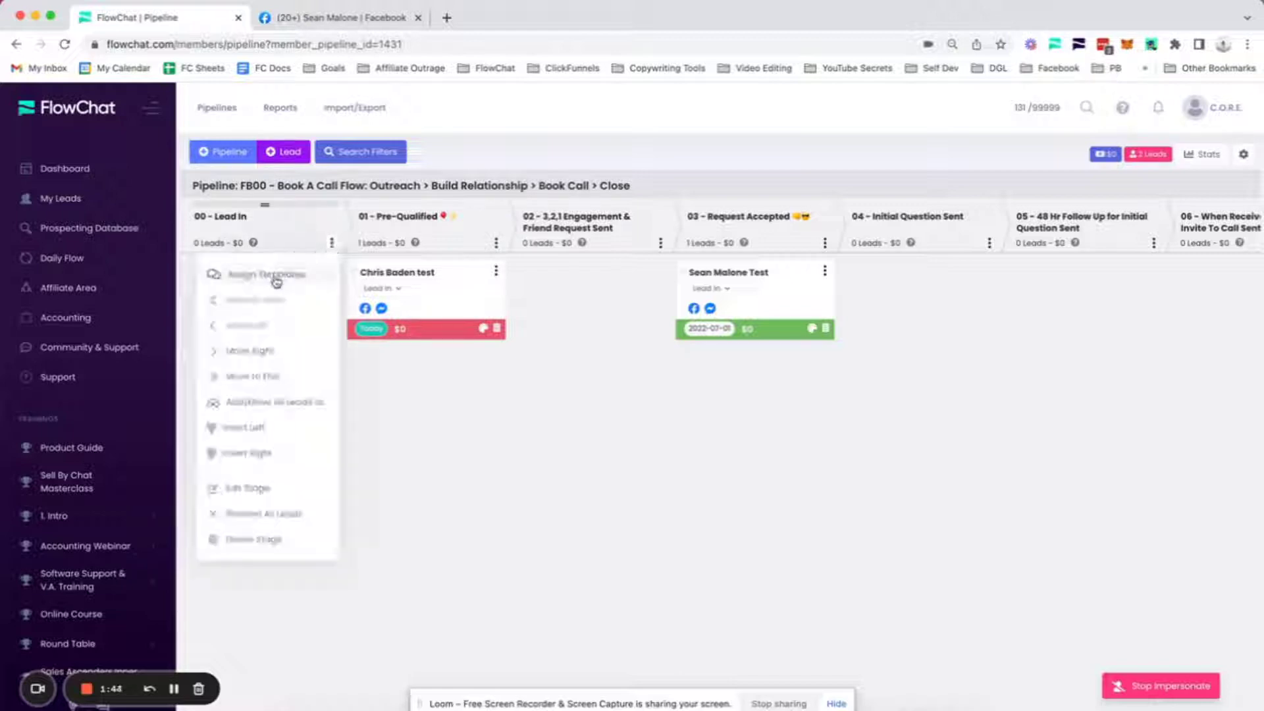
left_click(276, 282)
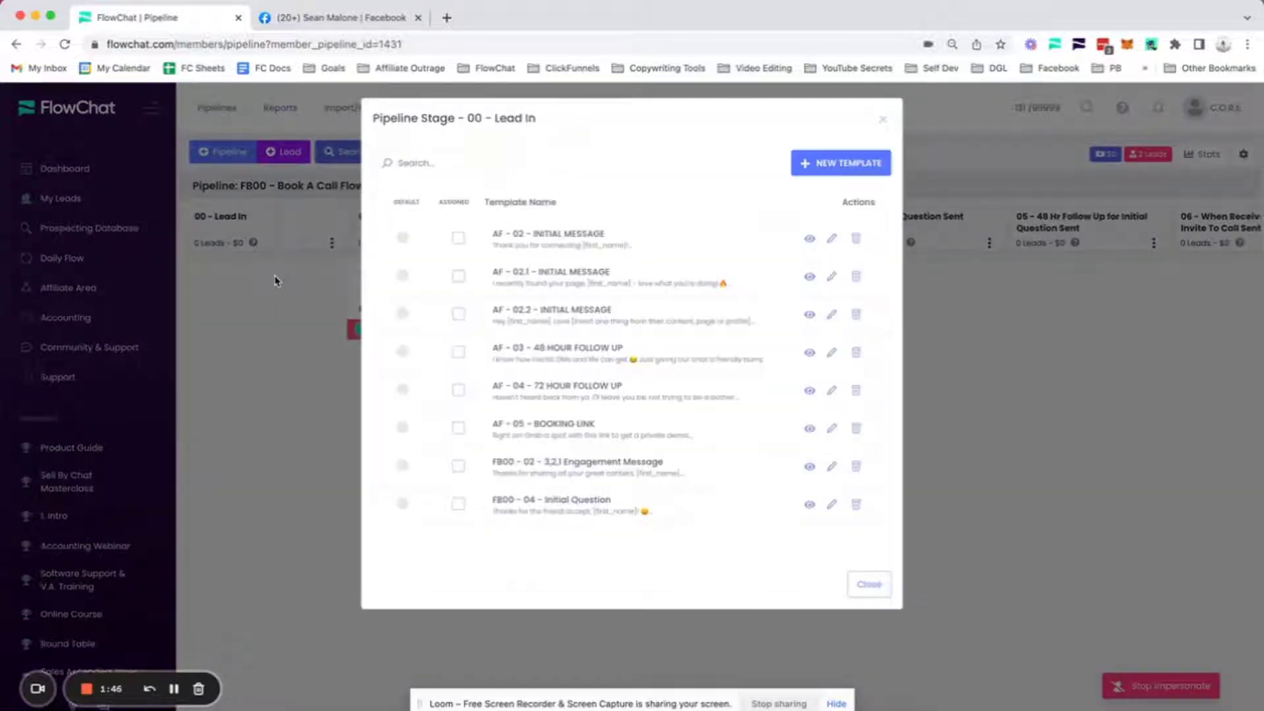
left_click(420, 162)
type("FB")
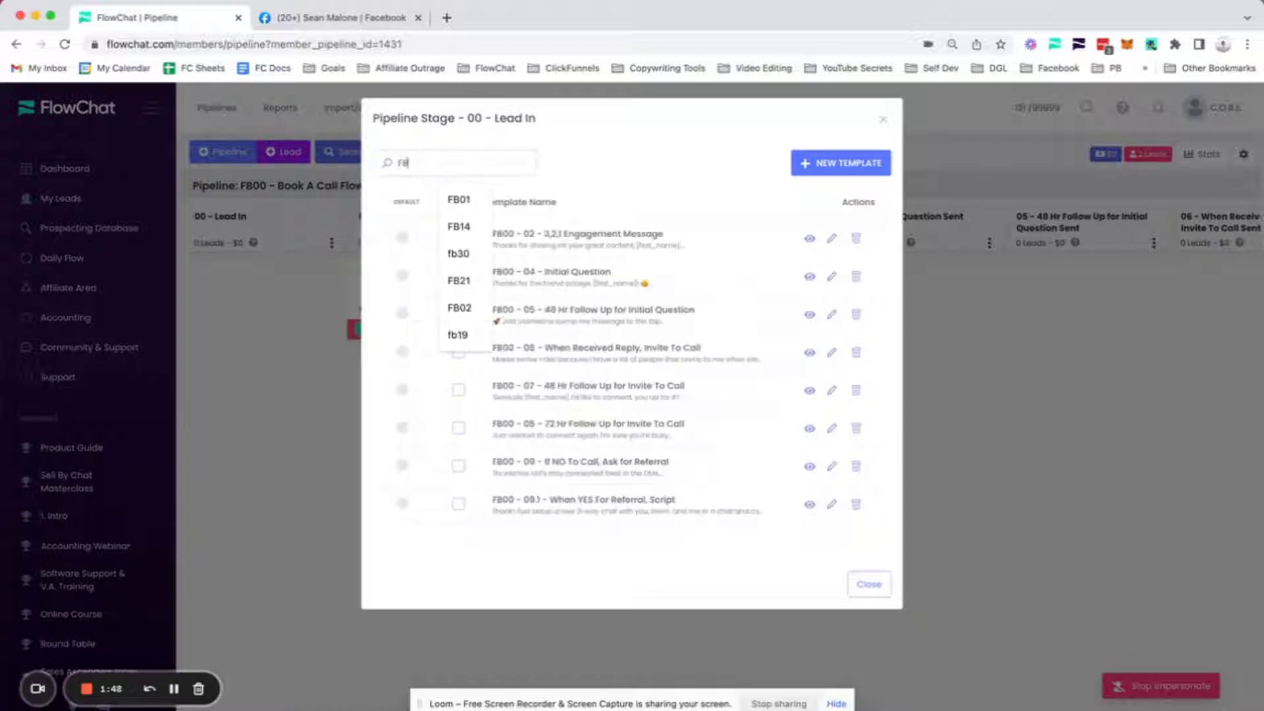
type("00")
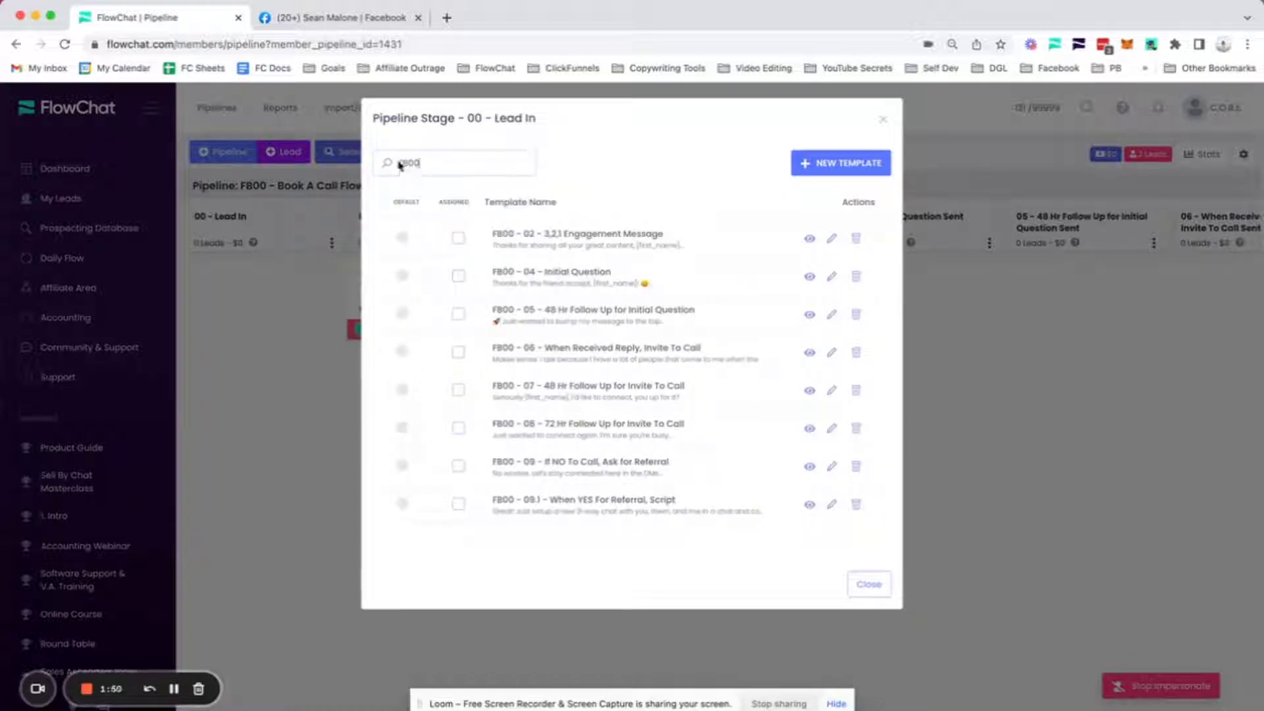
left_click_drag(425, 163, 395, 165)
Look through the full list of FB00 message templates to see which stages they cover
scroll(539, 388, "down", 3)
scroll(539, 392, "down", 3)
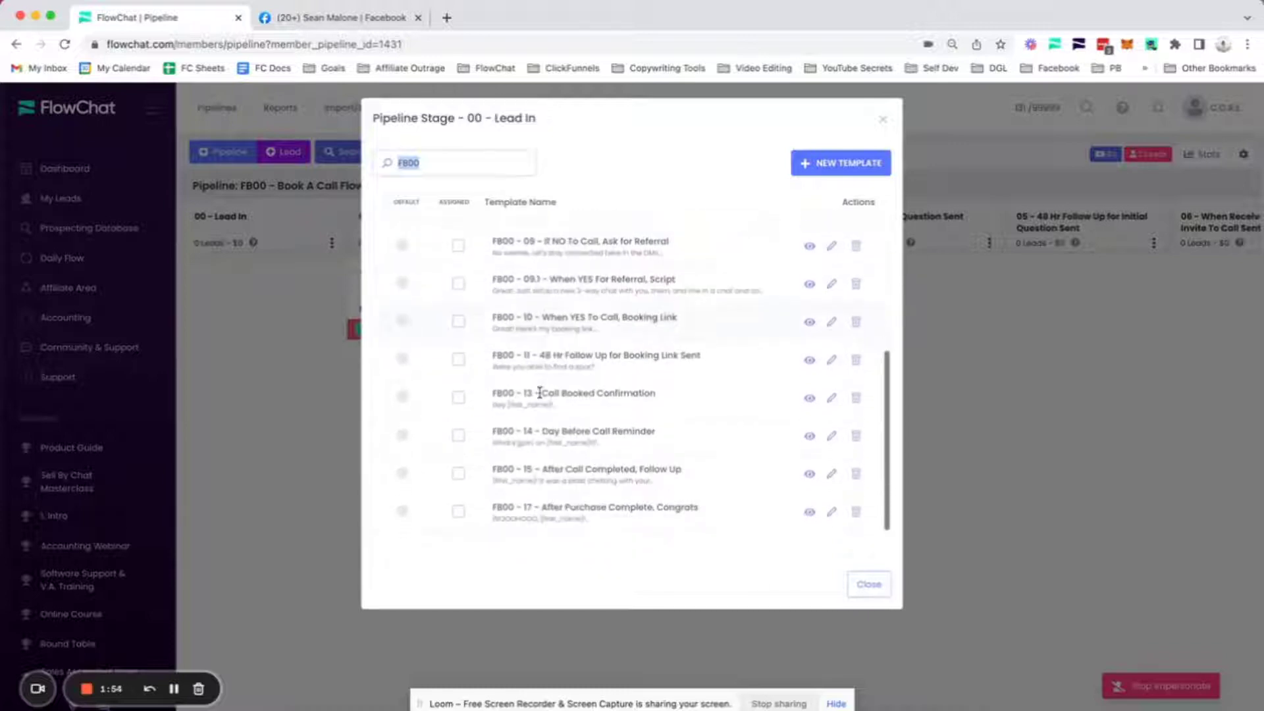
scroll(540, 392, "up", 5)
scroll(540, 393, "up", 3)
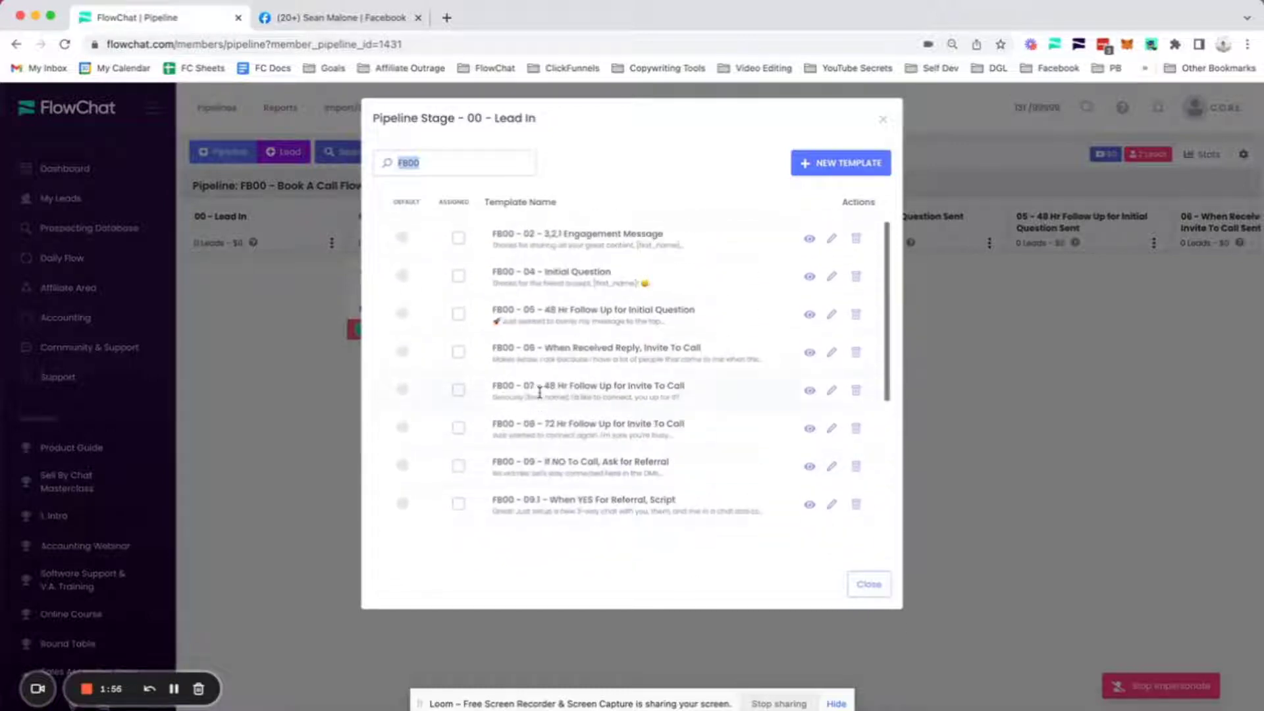
scroll(540, 393, "down", 3)
scroll(540, 393, "up", 3)
scroll(769, 218, "up", 2)
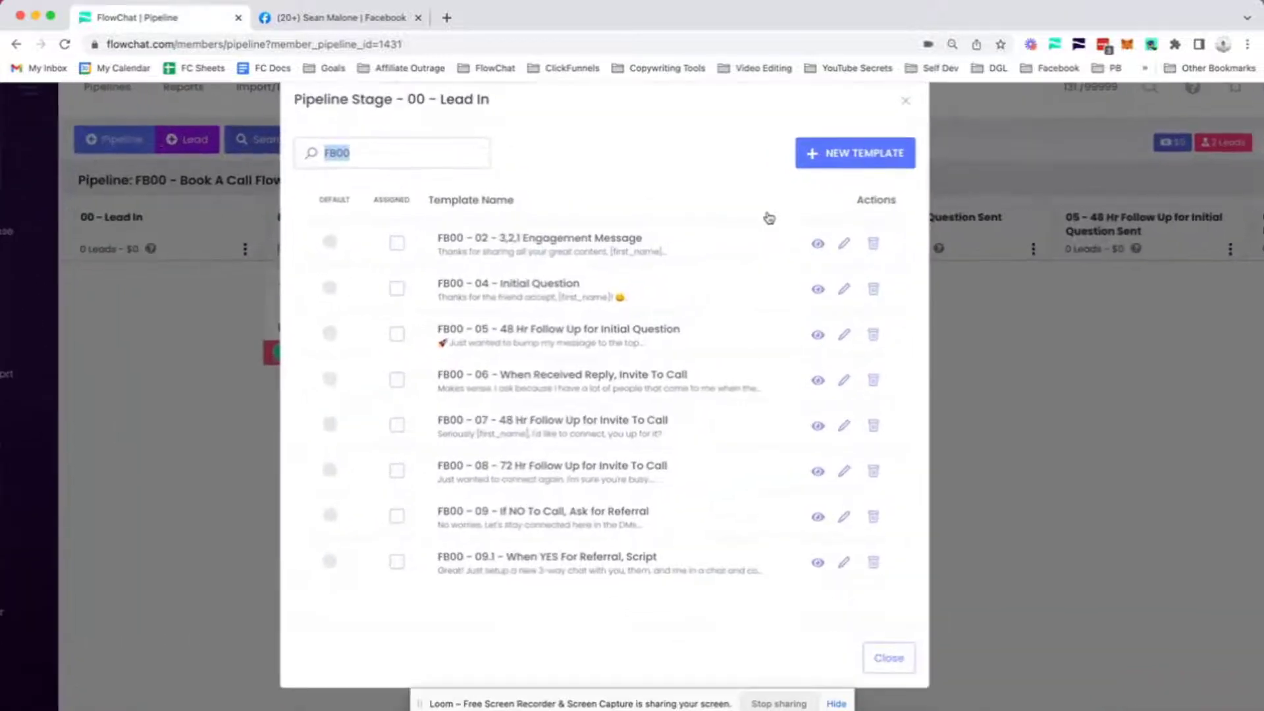
Preview the FB00 - 02 3,2,1 Engagement Message and FB00 - 04 Initial Question templates
scroll(770, 218, "up", 2)
mouse_move(829, 251)
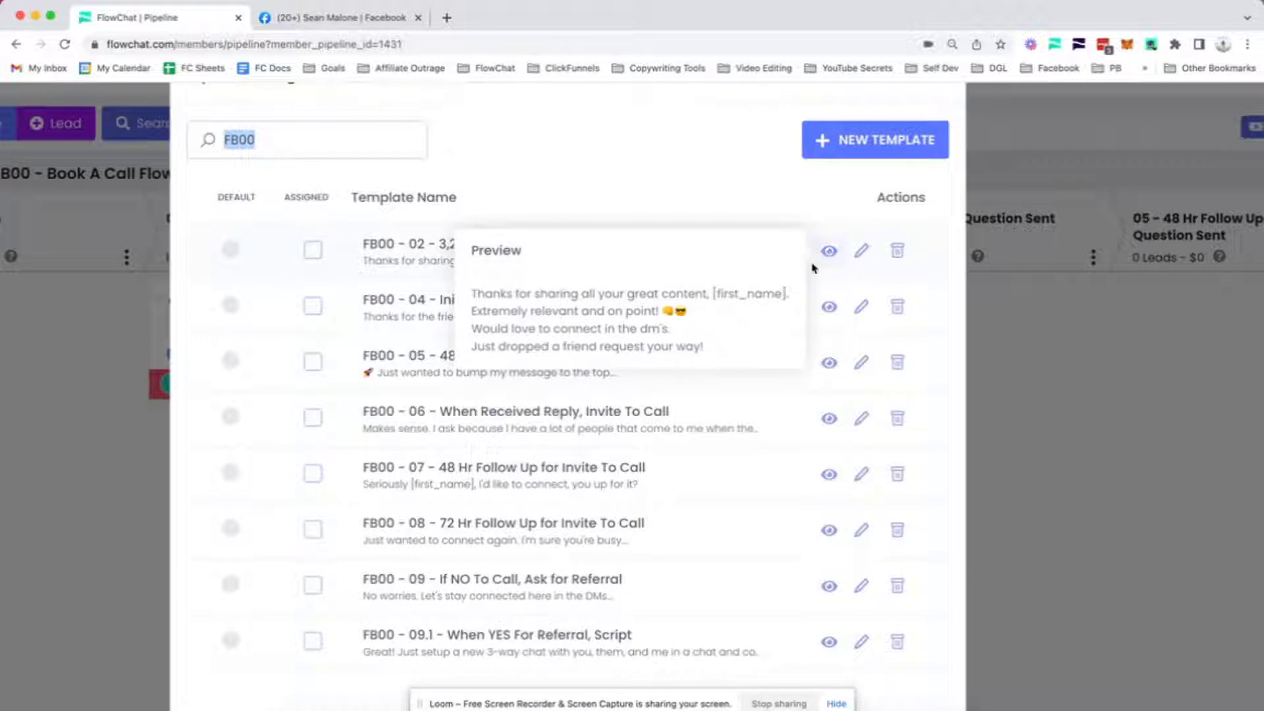
mouse_move(828, 308)
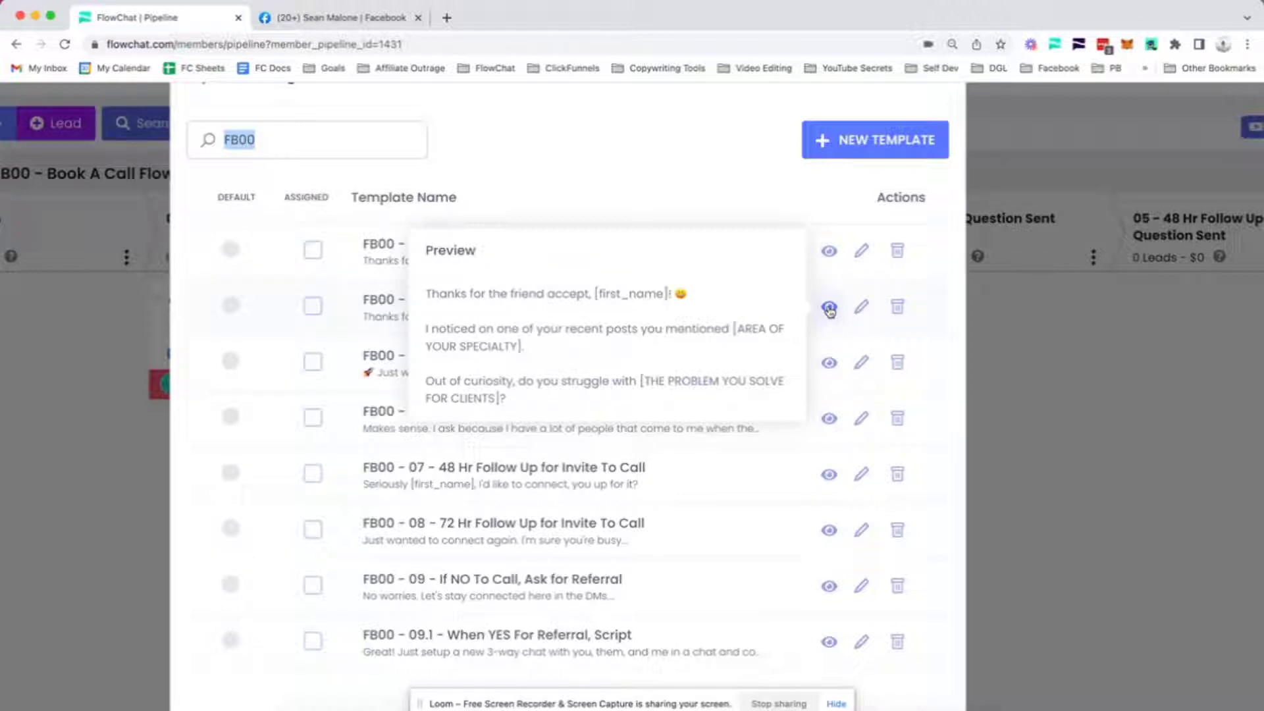
Open the FB00 - 04 Initial Question template, examine its specialty and client-problem placeholders, and close it without saving
scroll(830, 312, "down", 3)
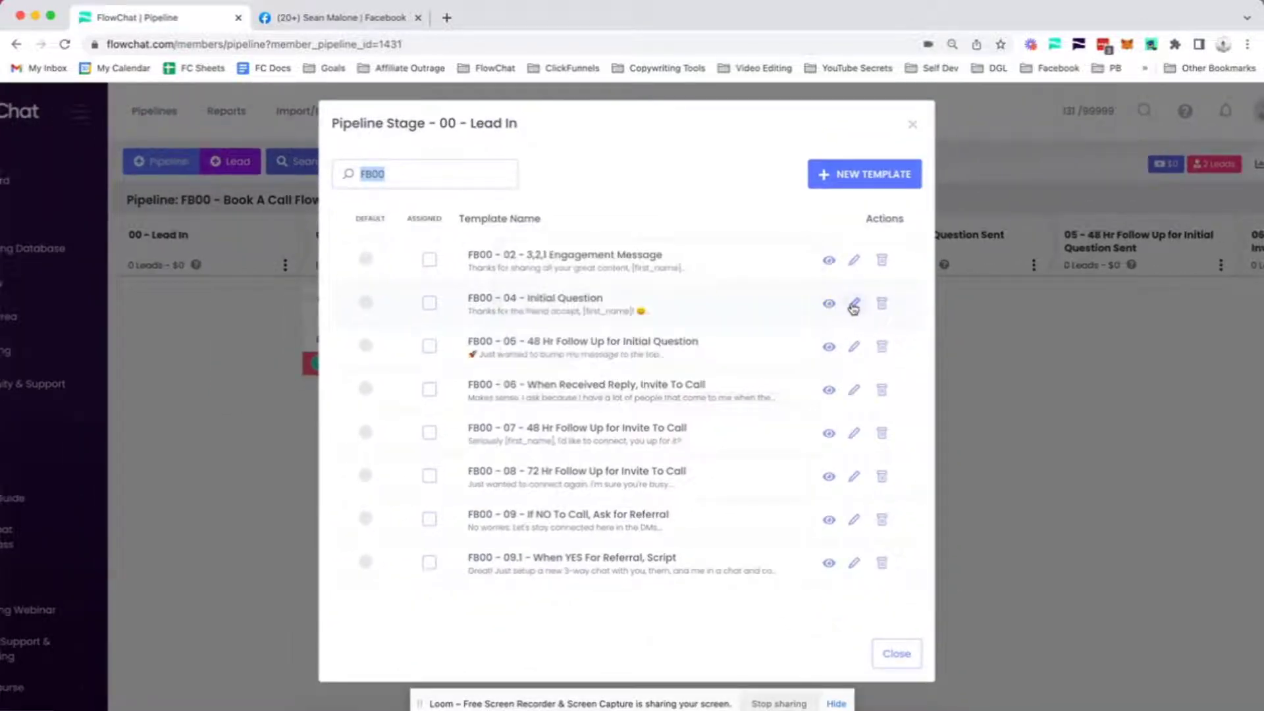
left_click(853, 304)
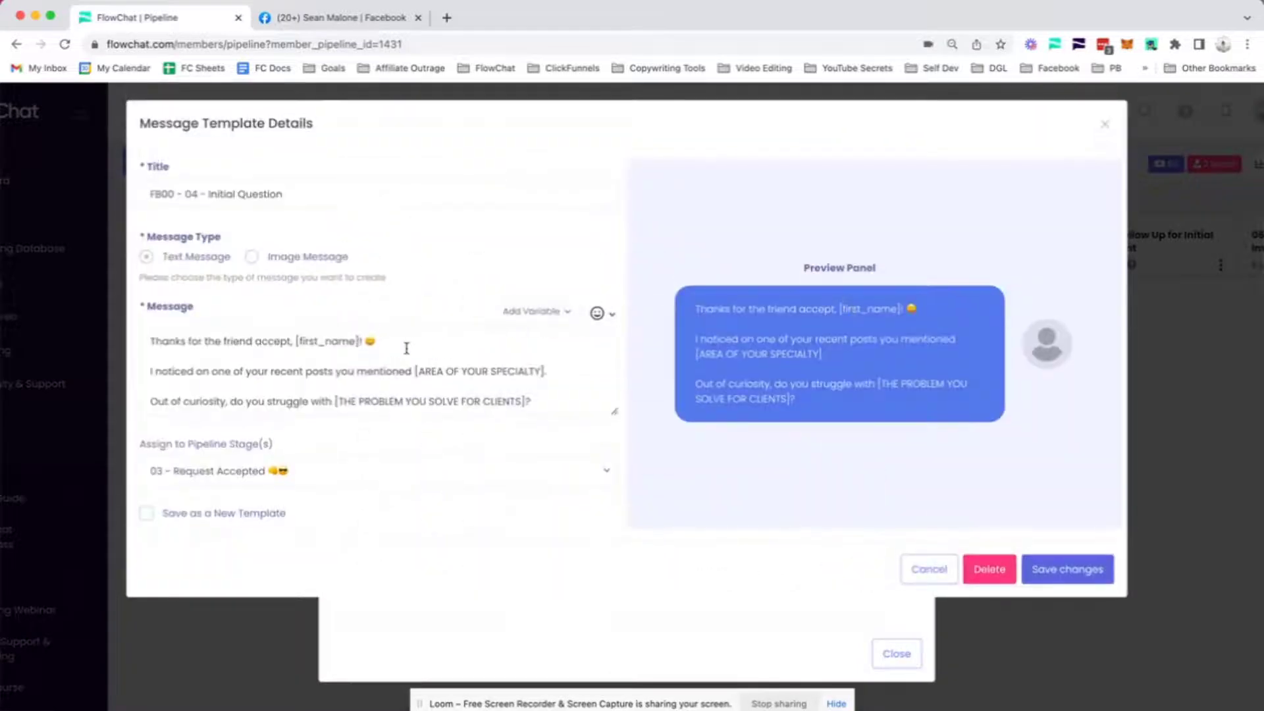
left_click_drag(417, 373, 539, 372)
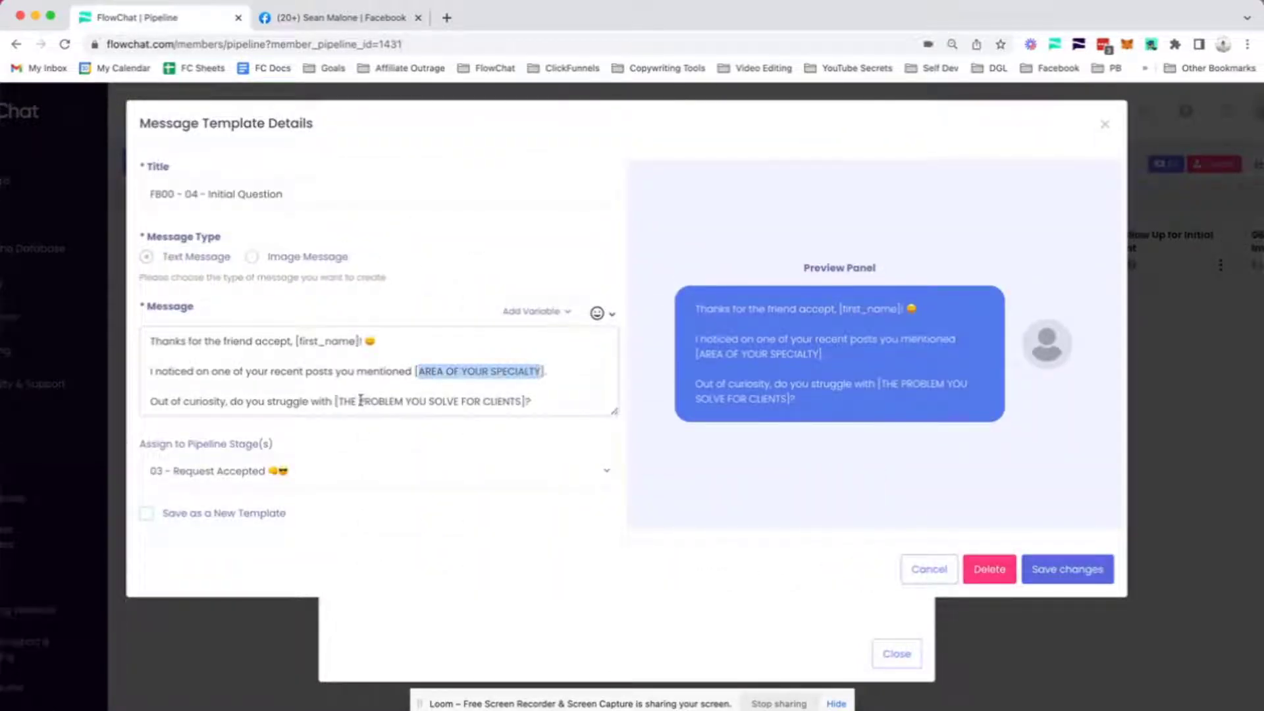
left_click_drag(339, 401, 518, 403)
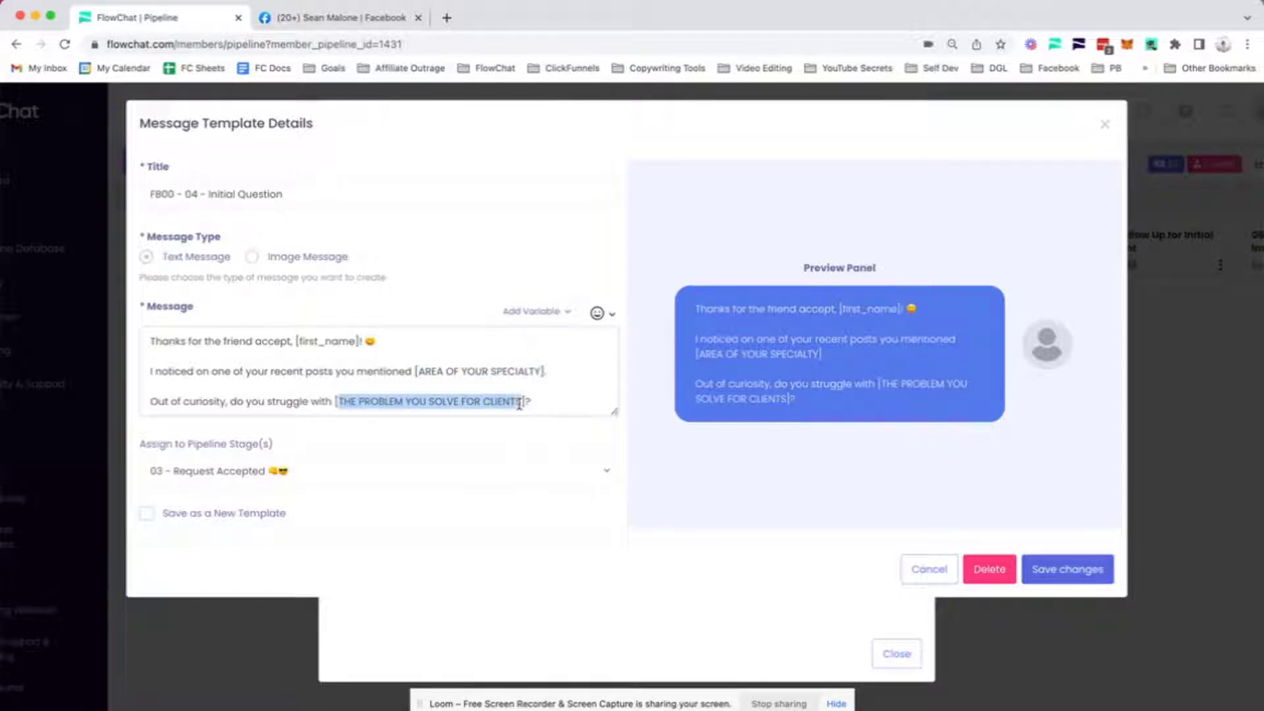
scroll(463, 389, "down", 2)
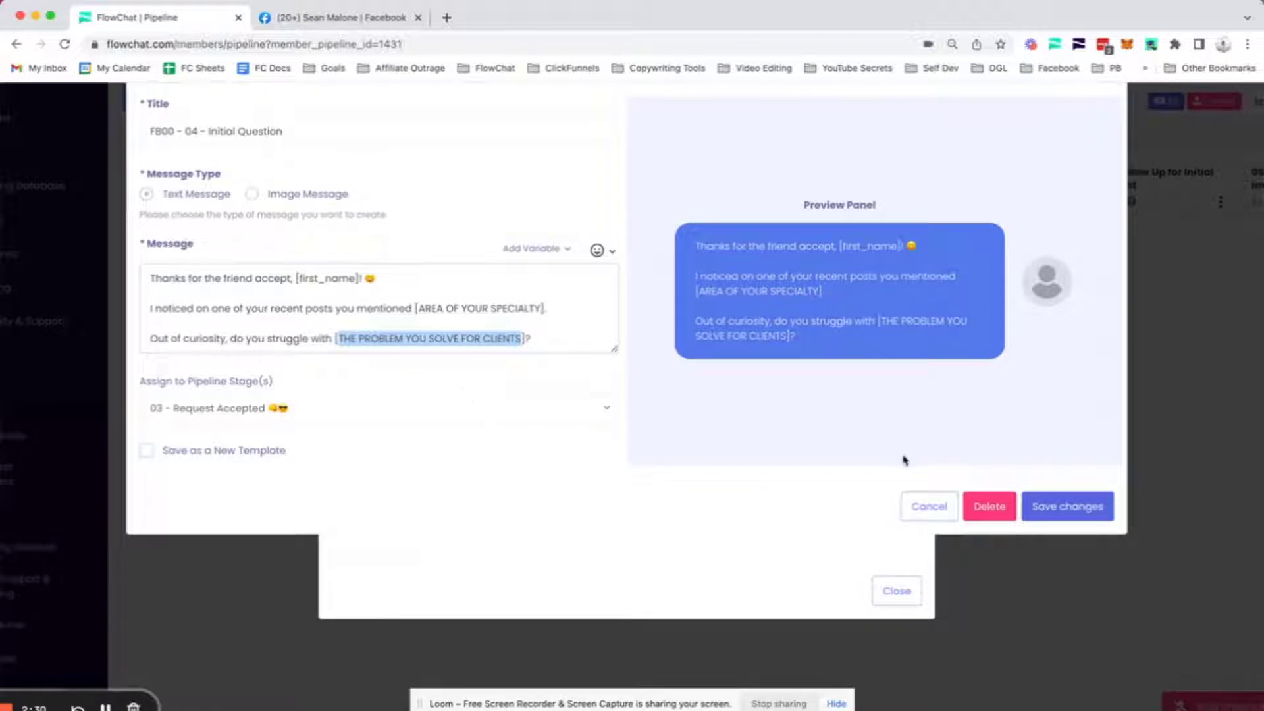
left_click(920, 506)
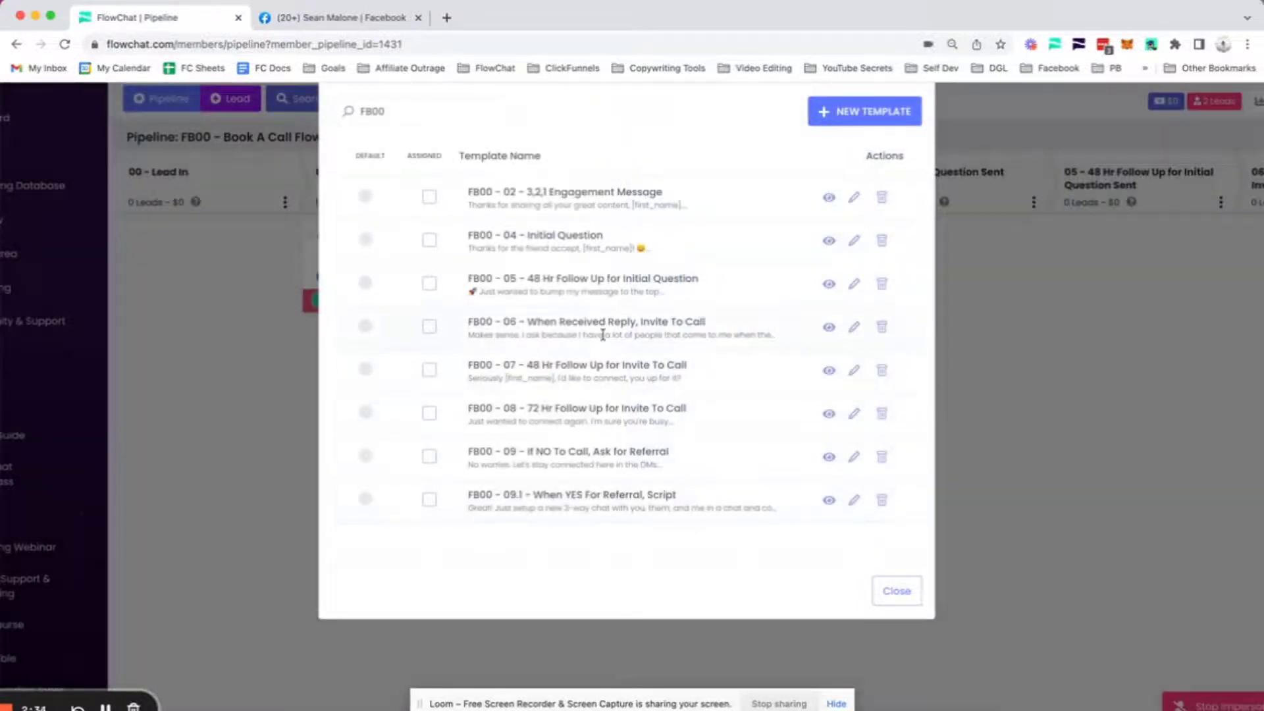
Check the FB00 template list and preview the FB00 - 05 and FB00 - 06 messages
scroll(607, 367, "down", 1)
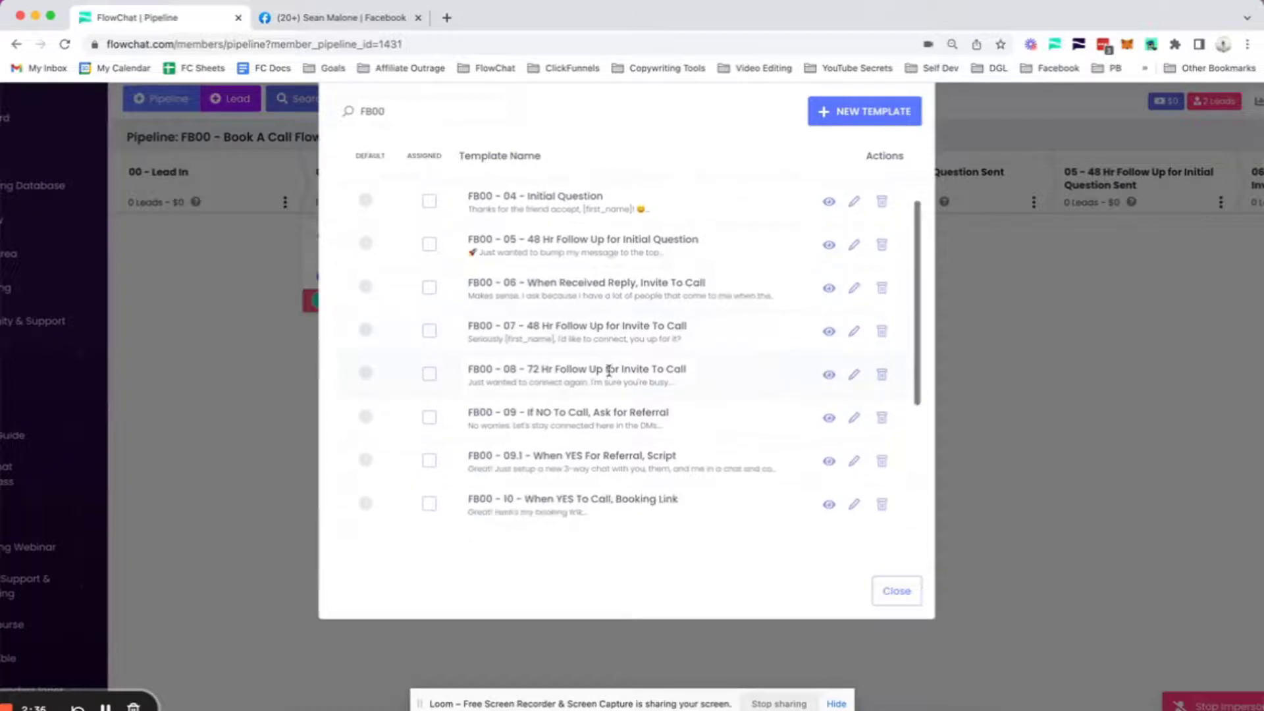
scroll(609, 371, "up", 1)
left_click_drag(395, 111, 339, 112)
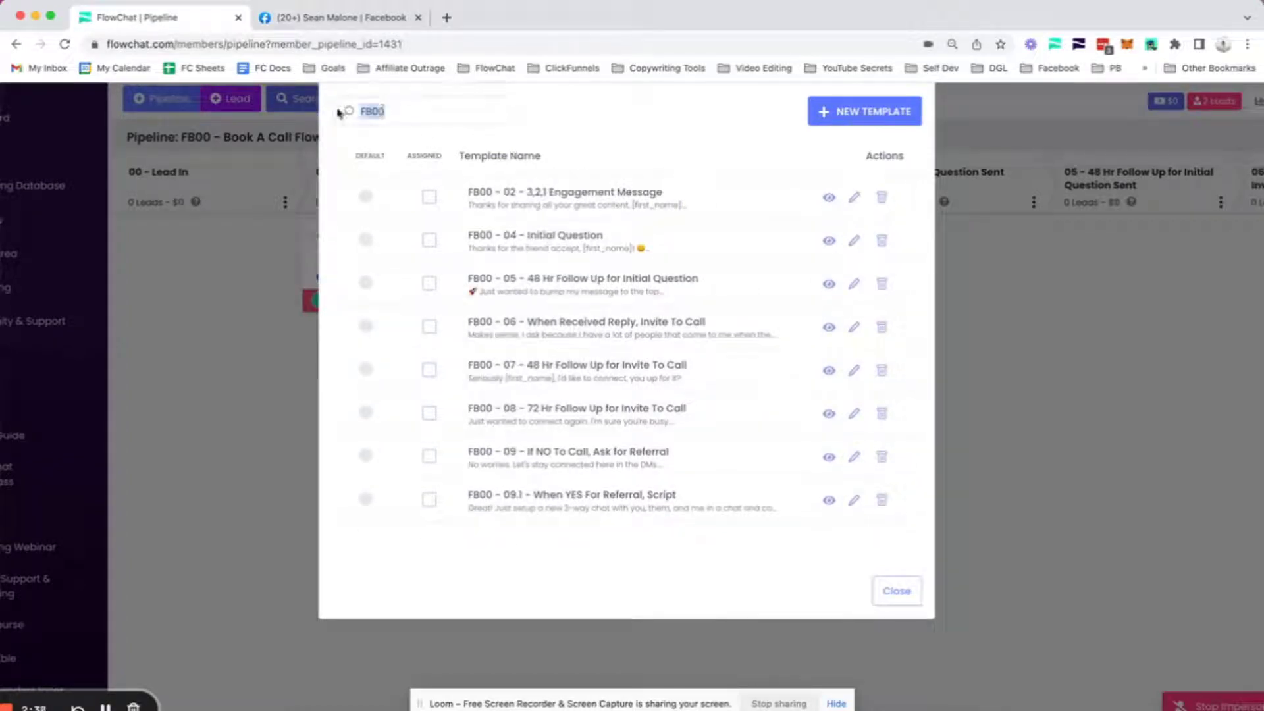
left_click(697, 219)
mouse_move(832, 287)
mouse_move(830, 329)
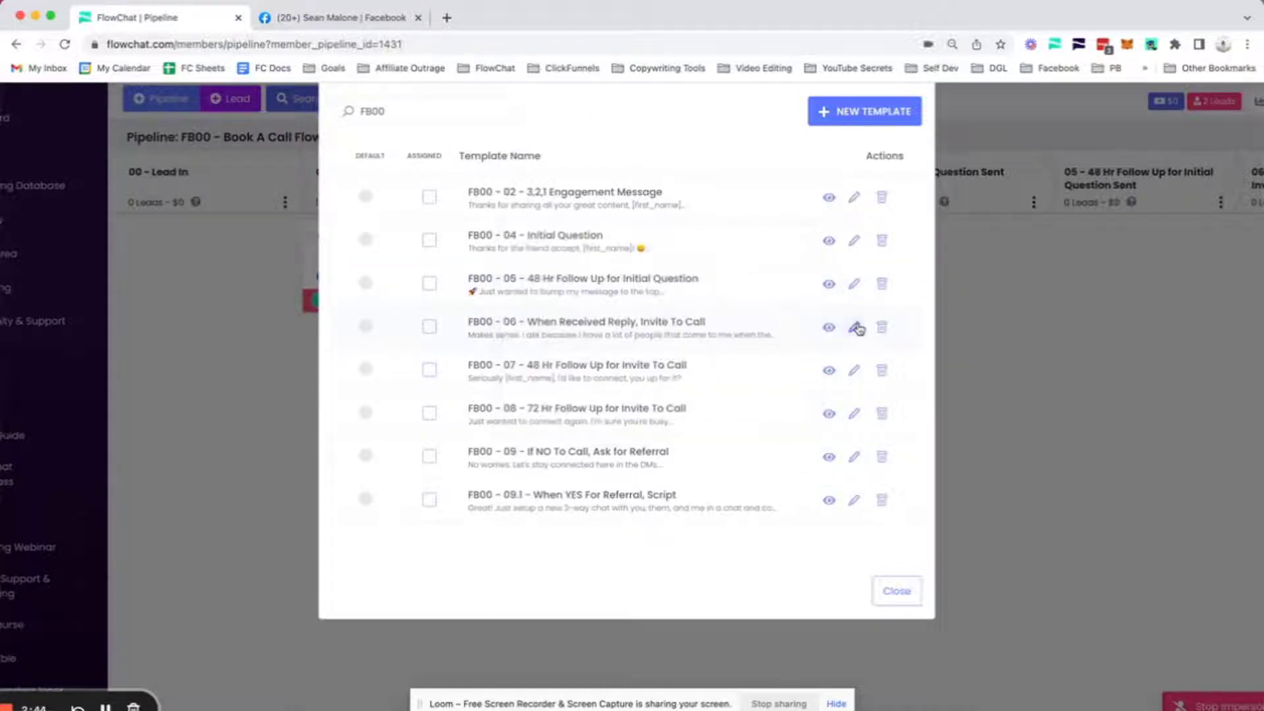
Open the FB00 - 06 When Received Reply, Invite To Call template, examine its related-problem placeholder, and close it without saving
left_click(856, 327)
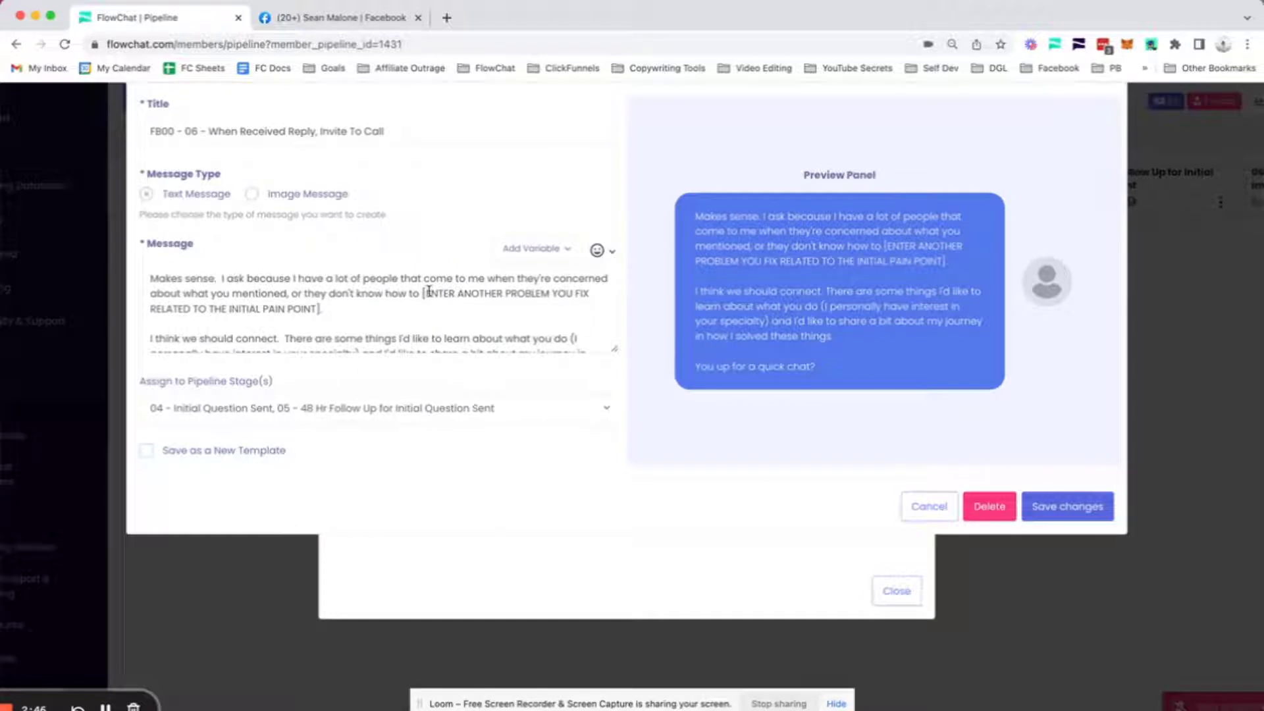
left_click_drag(573, 293, 450, 309)
left_click(450, 309)
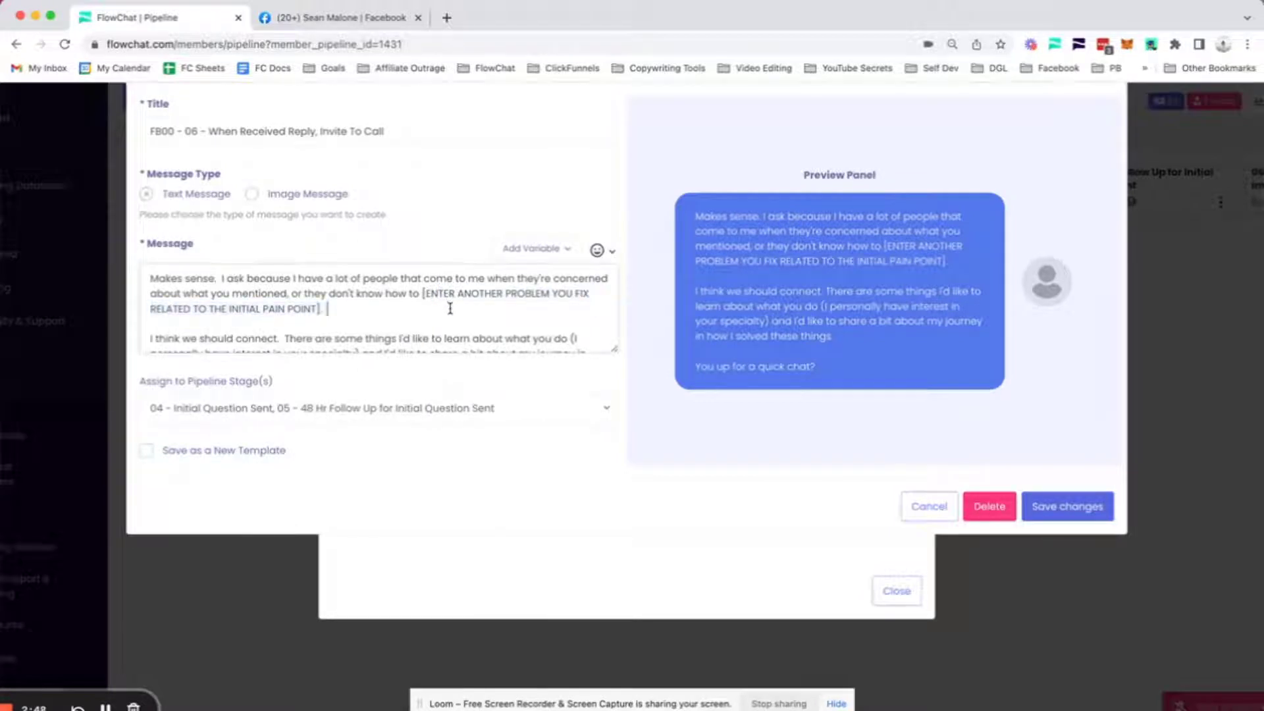
scroll(450, 309, "down", 2)
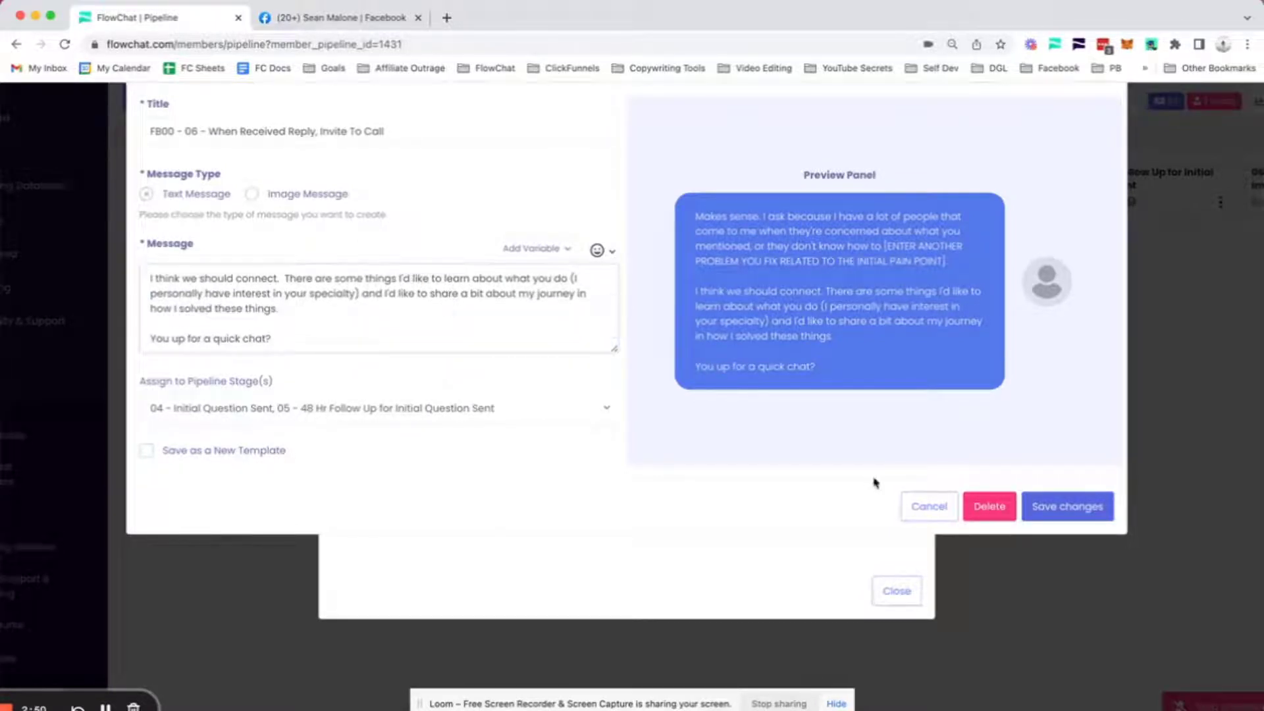
left_click(923, 506)
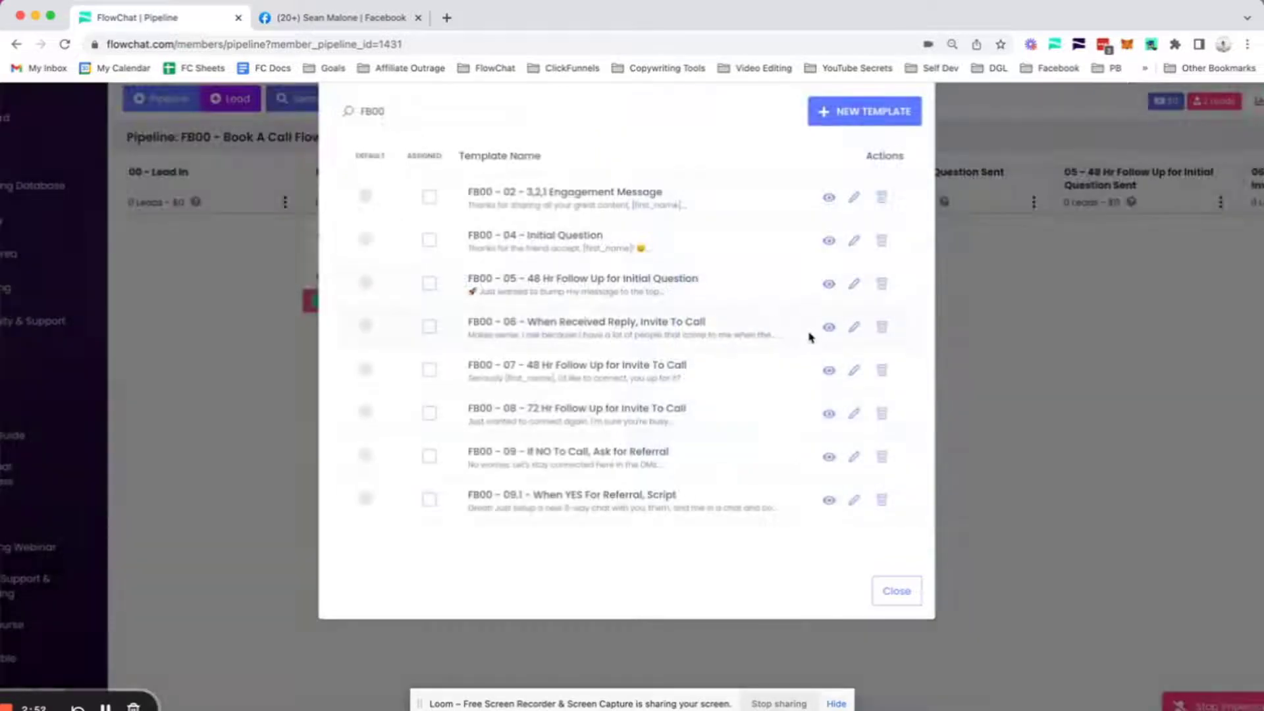
Preview the FB00 - 08 and FB00 - 09 messages, open FB00 - 09 to examine its specialty-area placeholder, and close it without saving
mouse_move(830, 415)
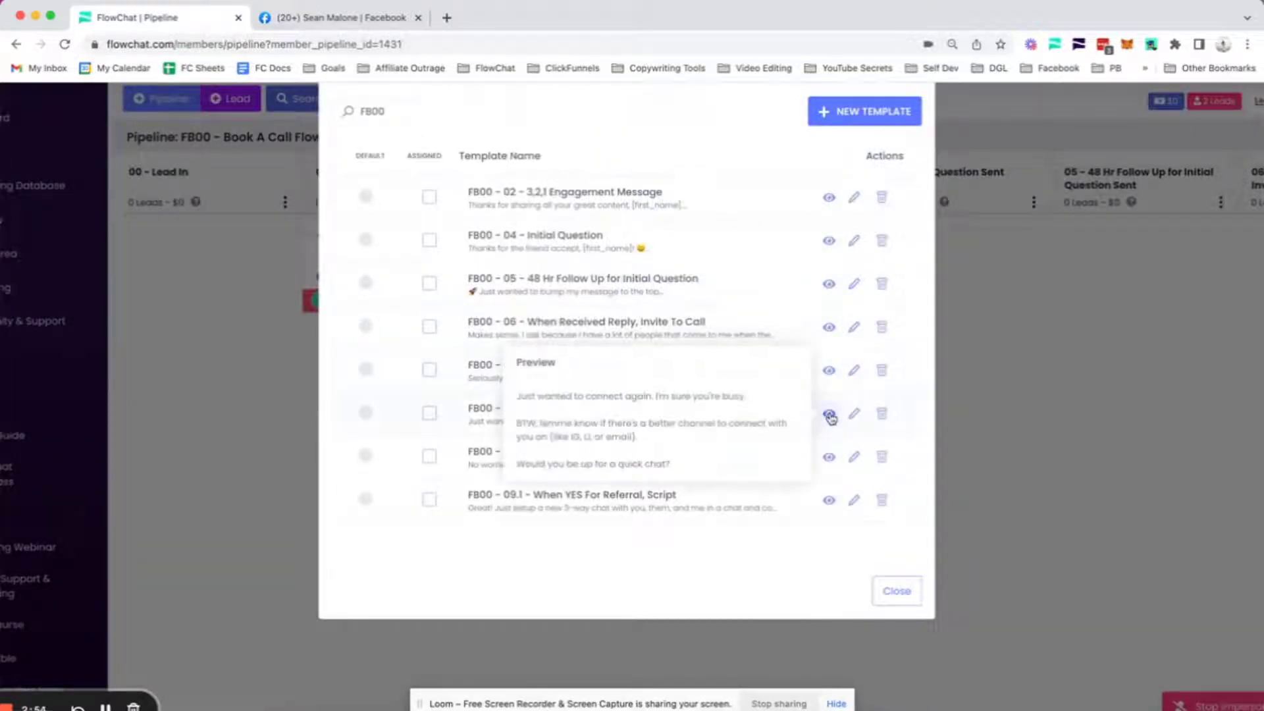
mouse_move(830, 461)
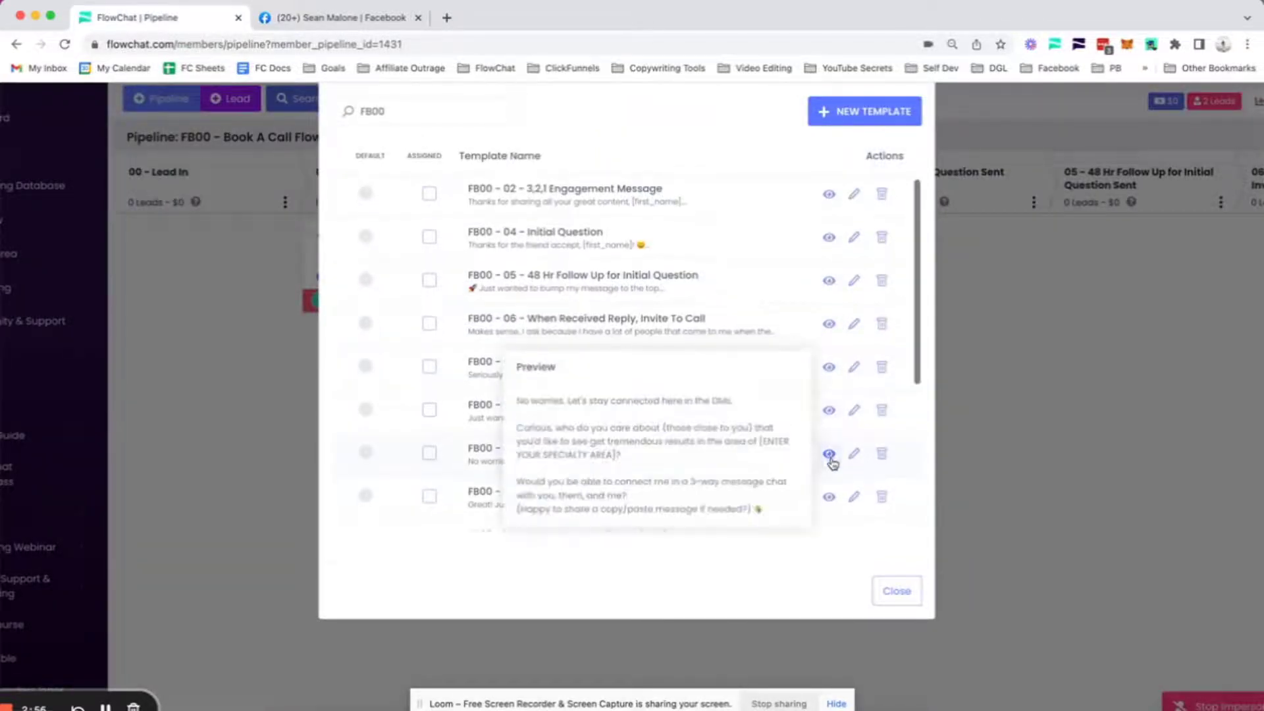
scroll(830, 456, "down", 1)
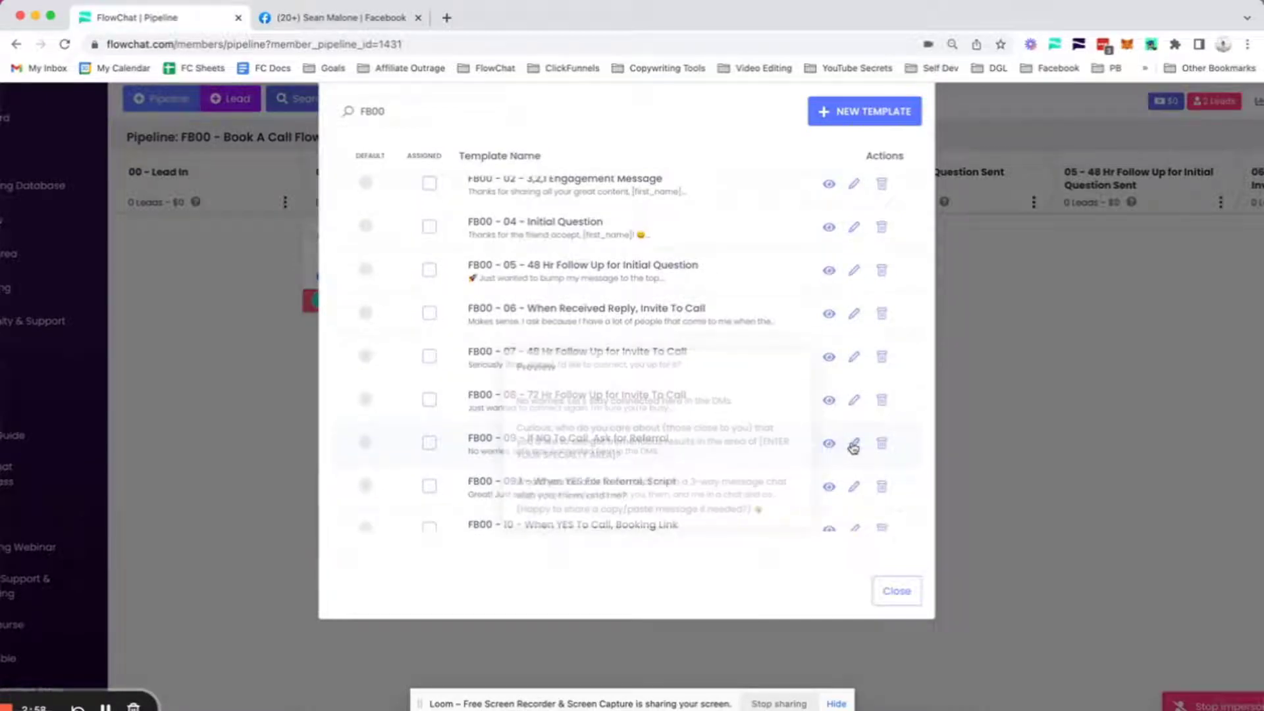
left_click(853, 443)
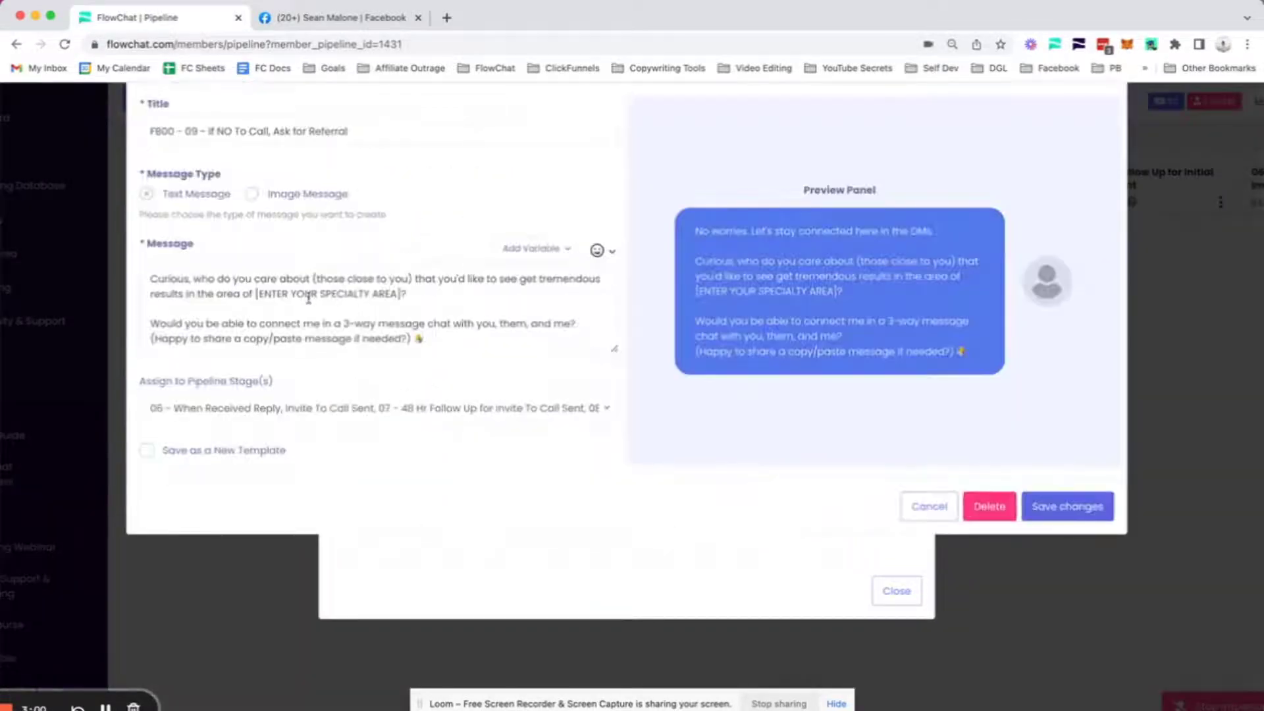
left_click_drag(259, 294, 392, 291)
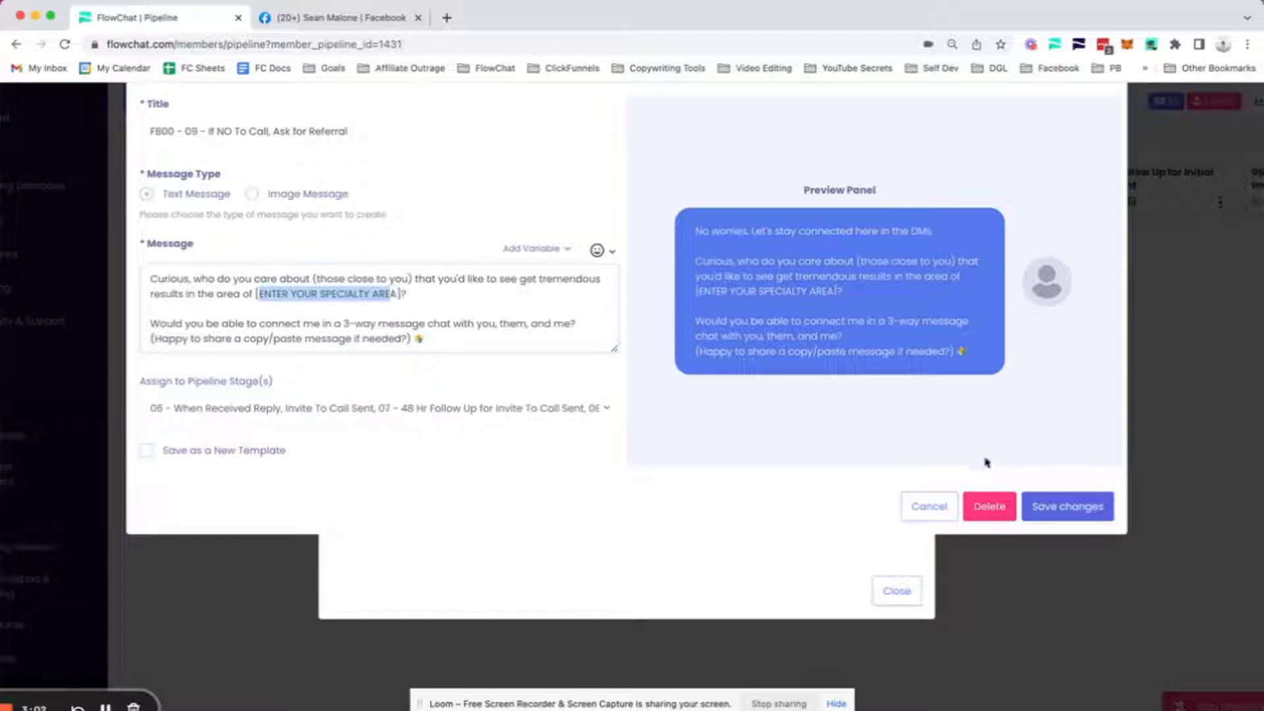
left_click(929, 508)
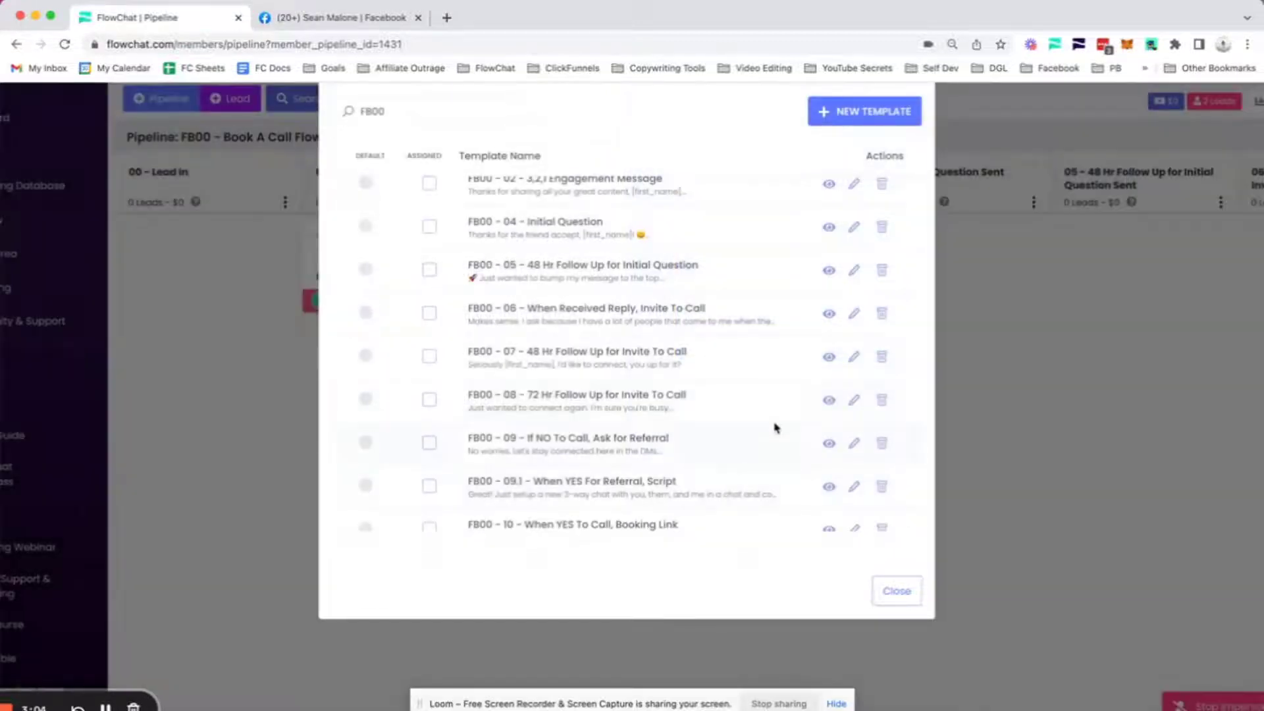
Look through the remaining FB00 templates and preview the FB00 - 09.1 When YES For Referral, Script message
scroll(776, 427, "down", 5)
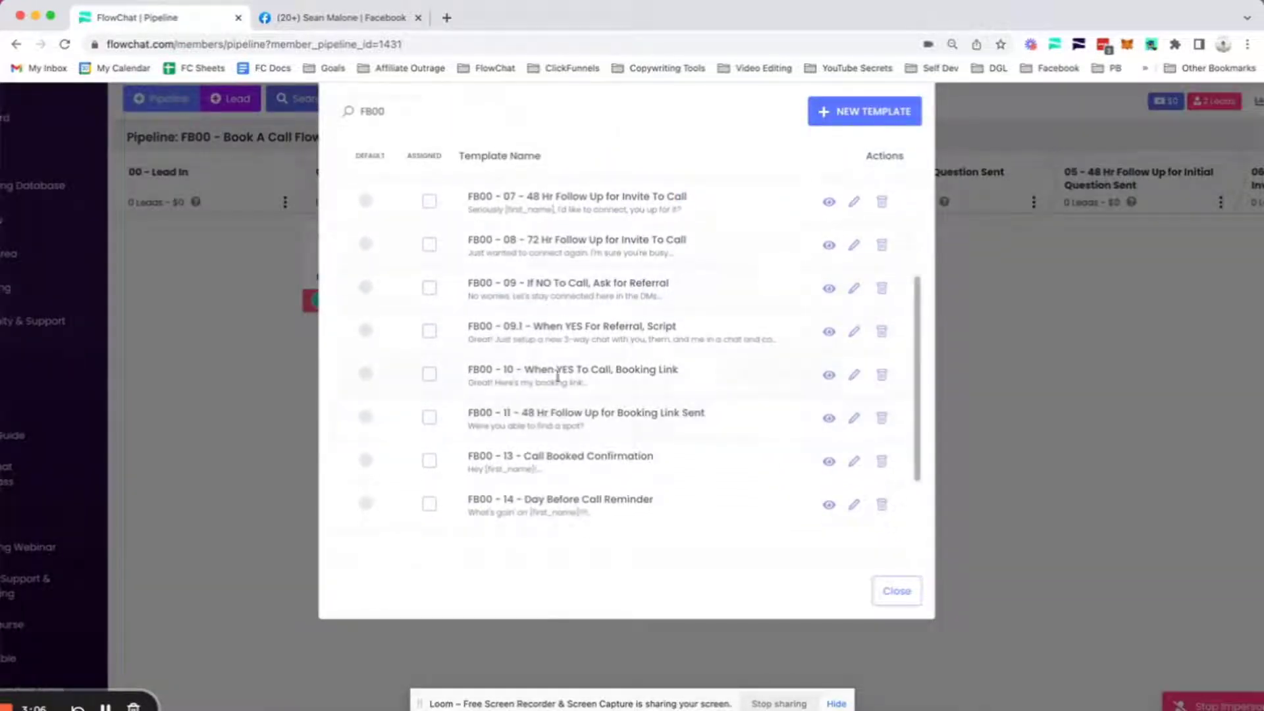
left_click_drag(389, 110, 346, 114)
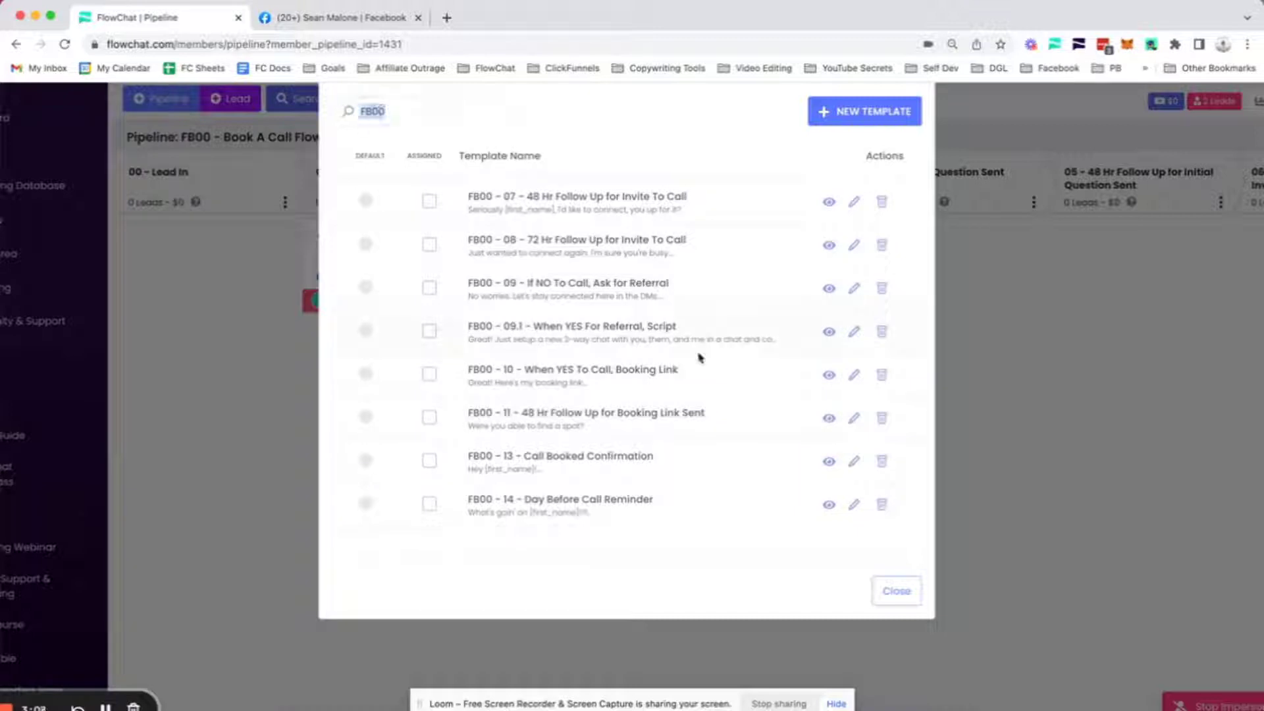
mouse_move(831, 334)
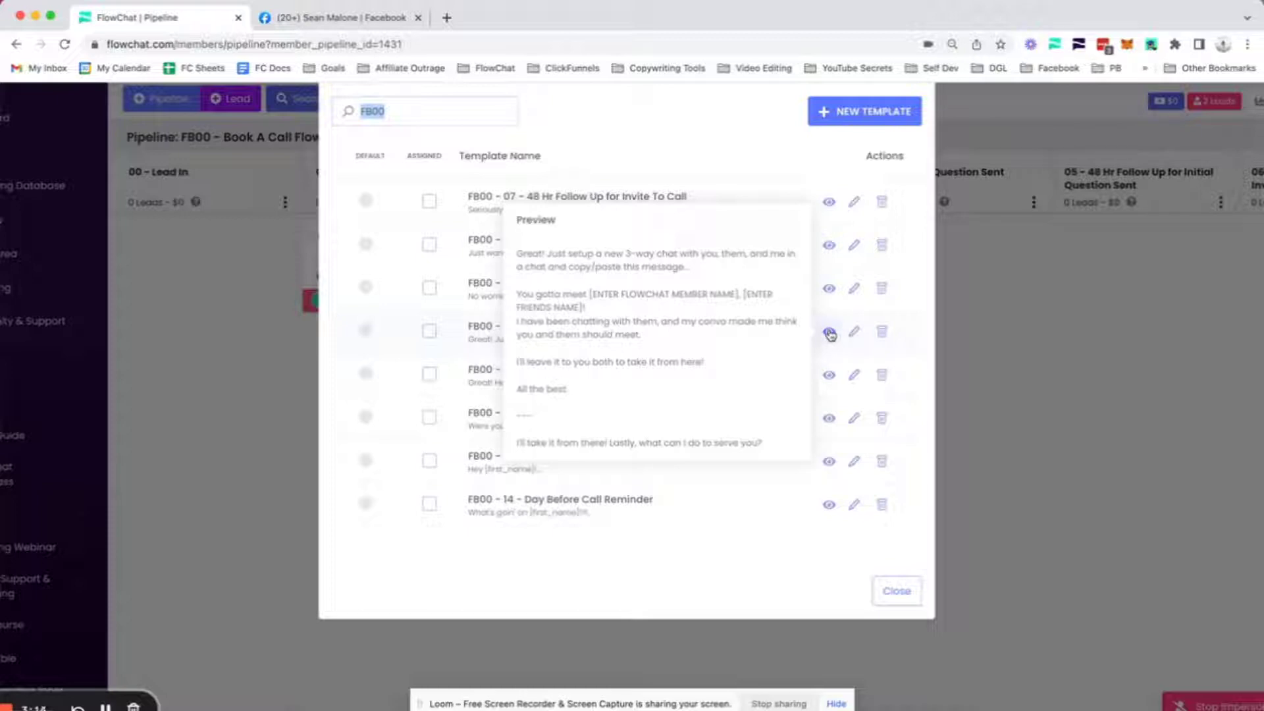
Open the FB00 - 09.1 referral script, examine its member-name and friend's-name placeholders and closing text, and close it without saving
left_click(853, 332)
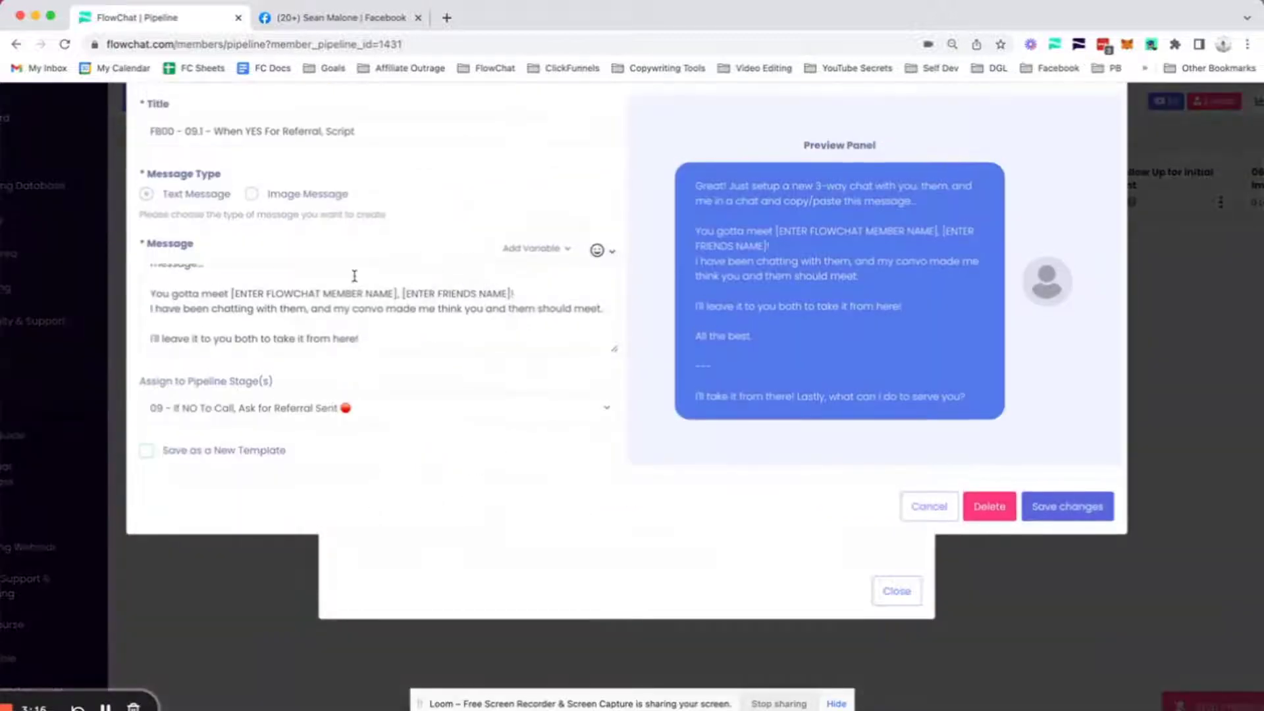
left_click_drag(508, 293, 386, 290)
left_click(302, 289)
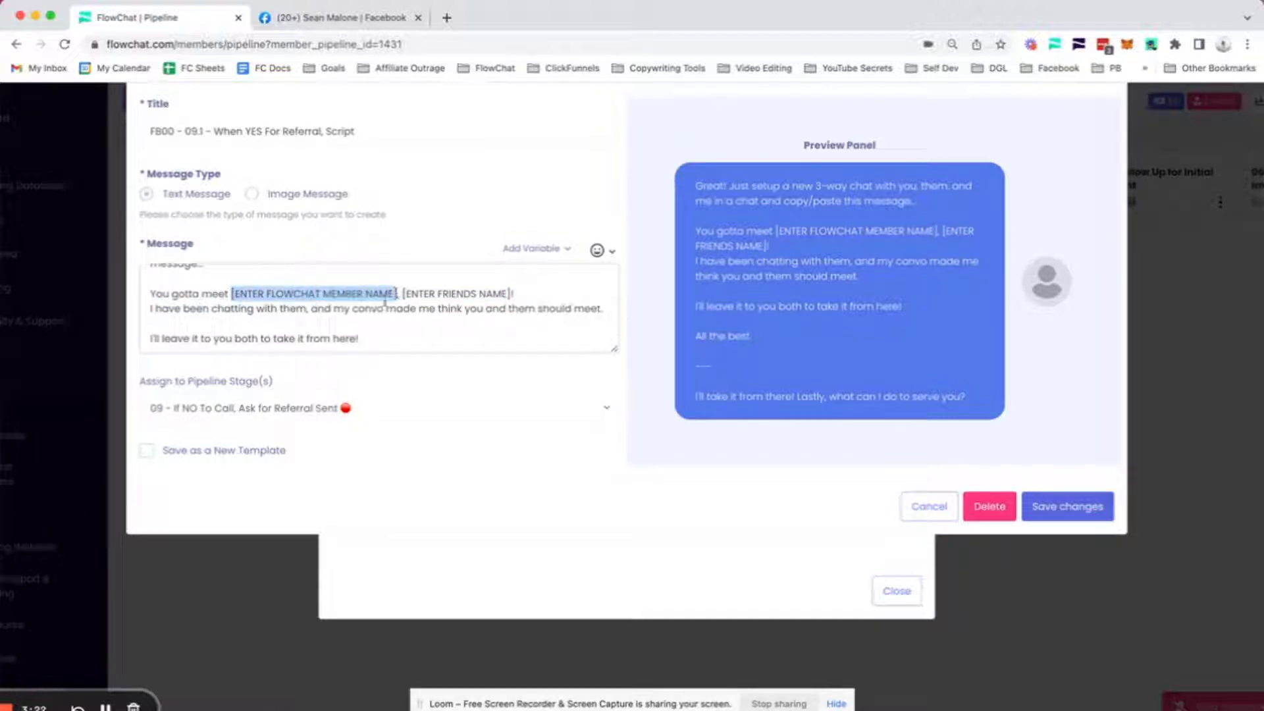
scroll(439, 291, "down", 3)
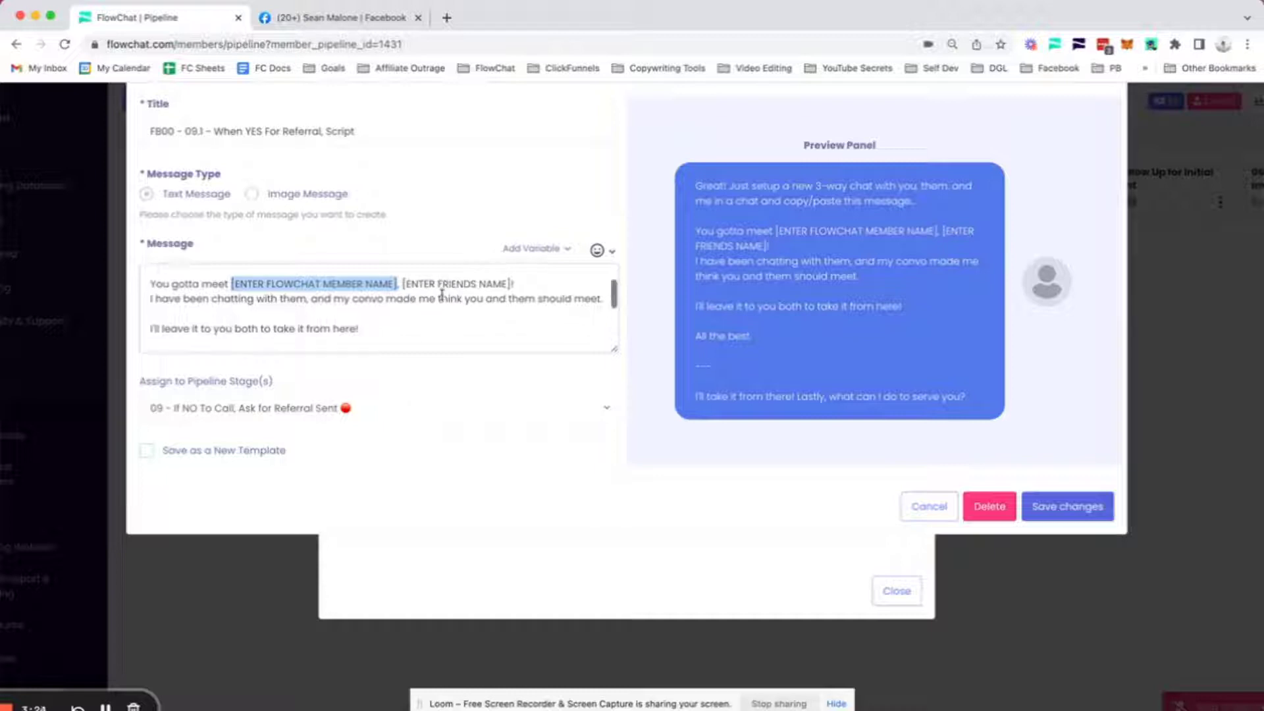
scroll(442, 296, "up", 3)
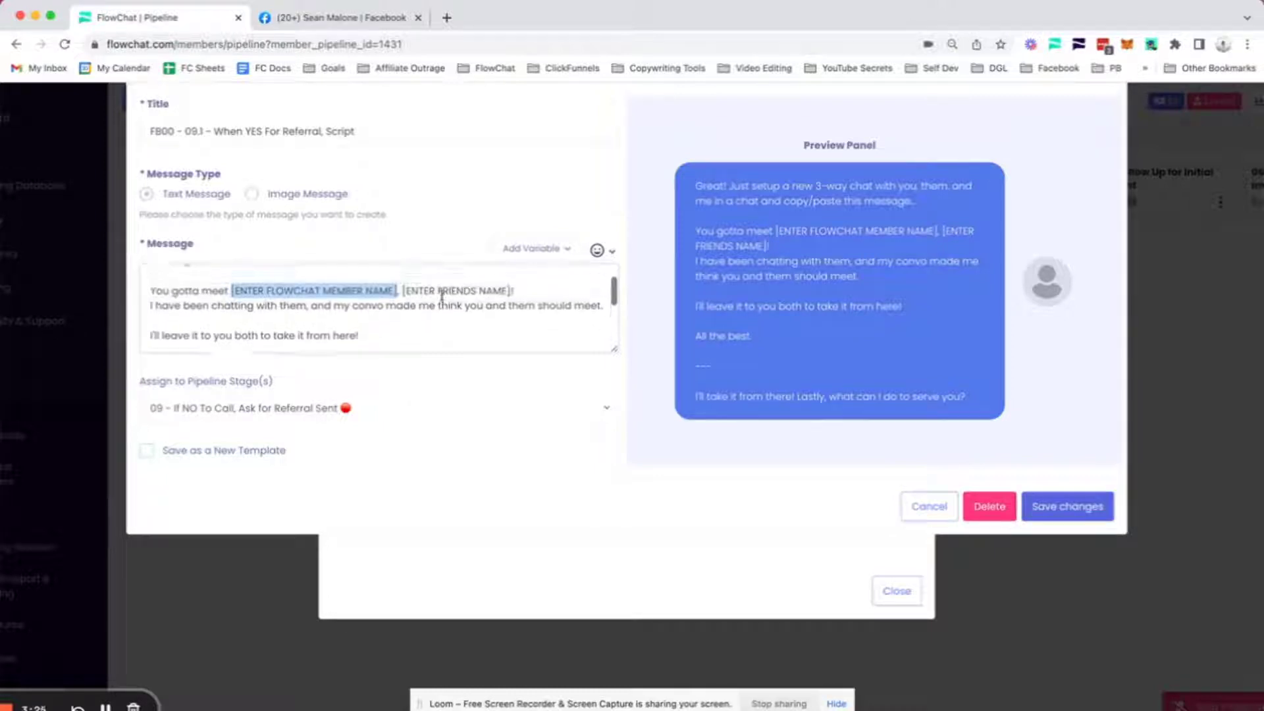
left_click(493, 328)
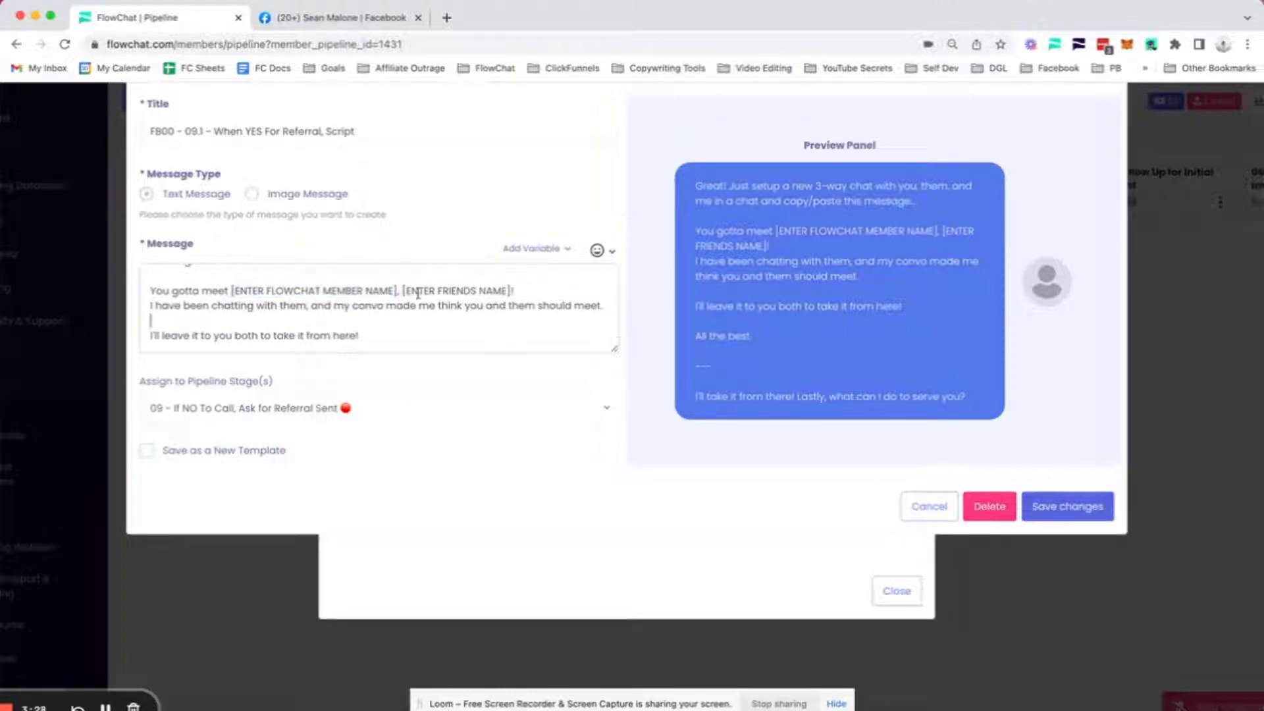
scroll(412, 285, "down", 3)
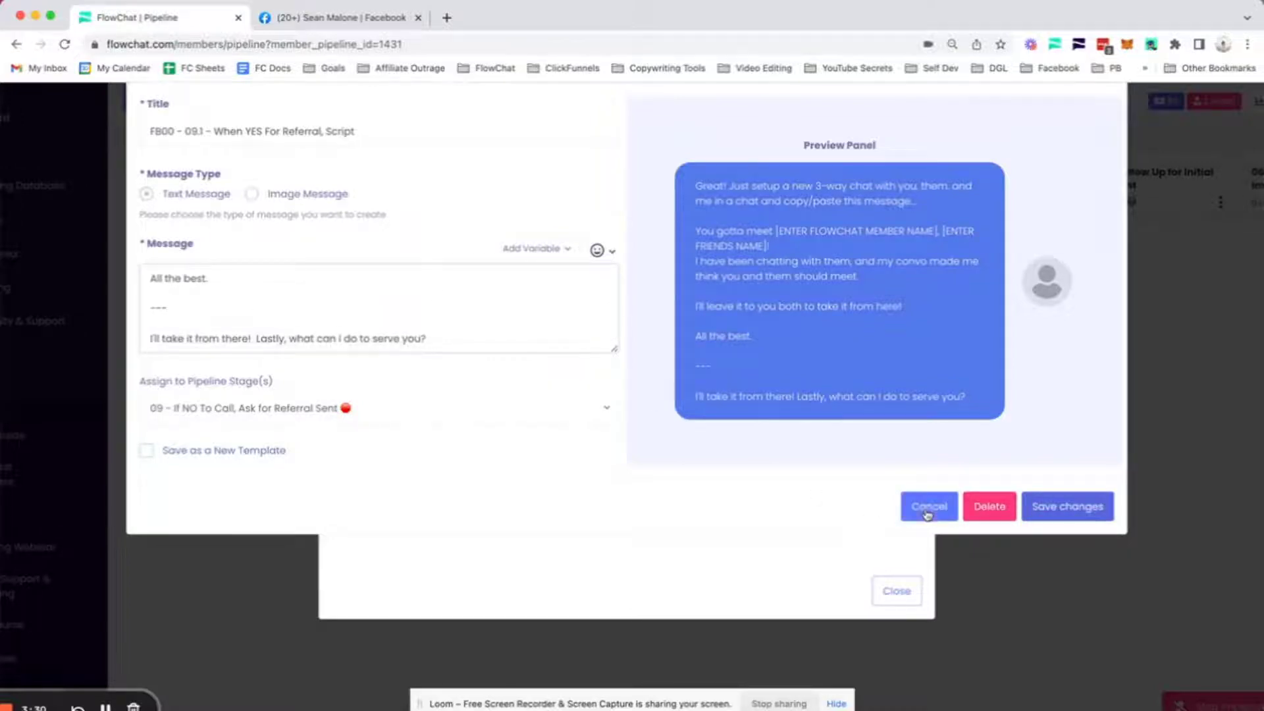
left_click(927, 511)
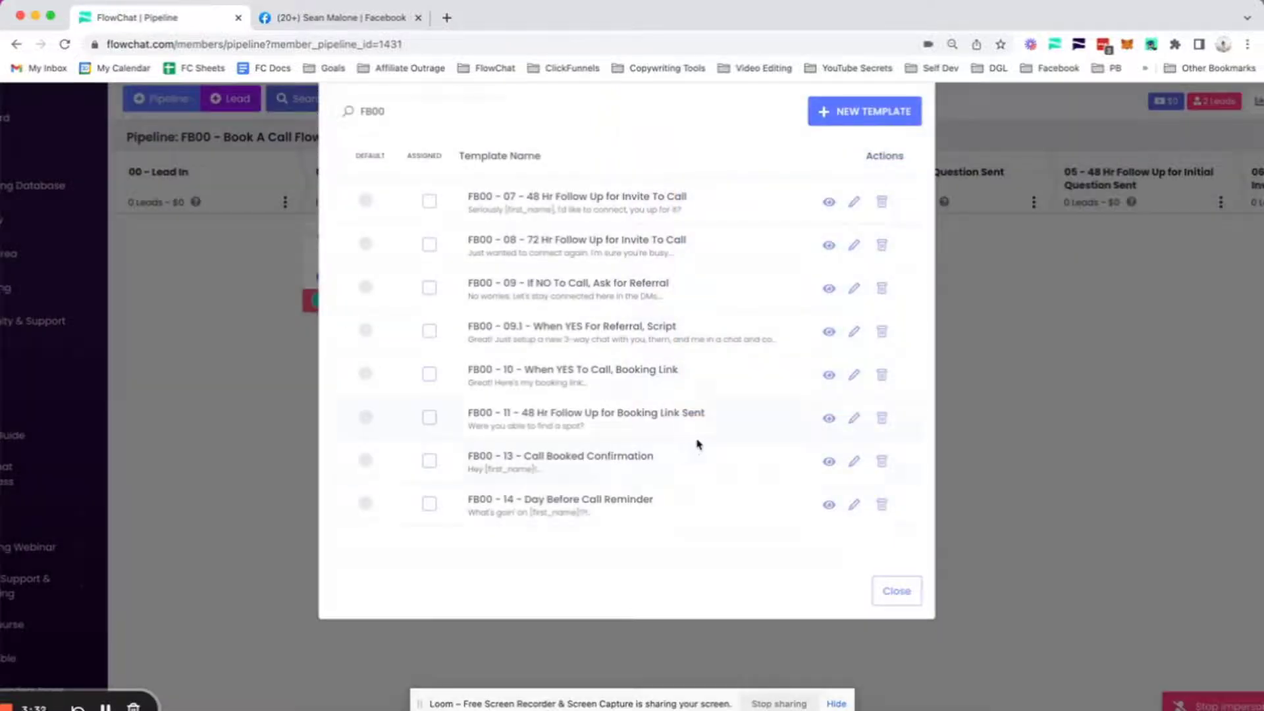
Preview and open the FB00 - 10 When YES To Call, Booking Link template, examine its calendar booking link placeholder, and close it without saving
mouse_move(829, 376)
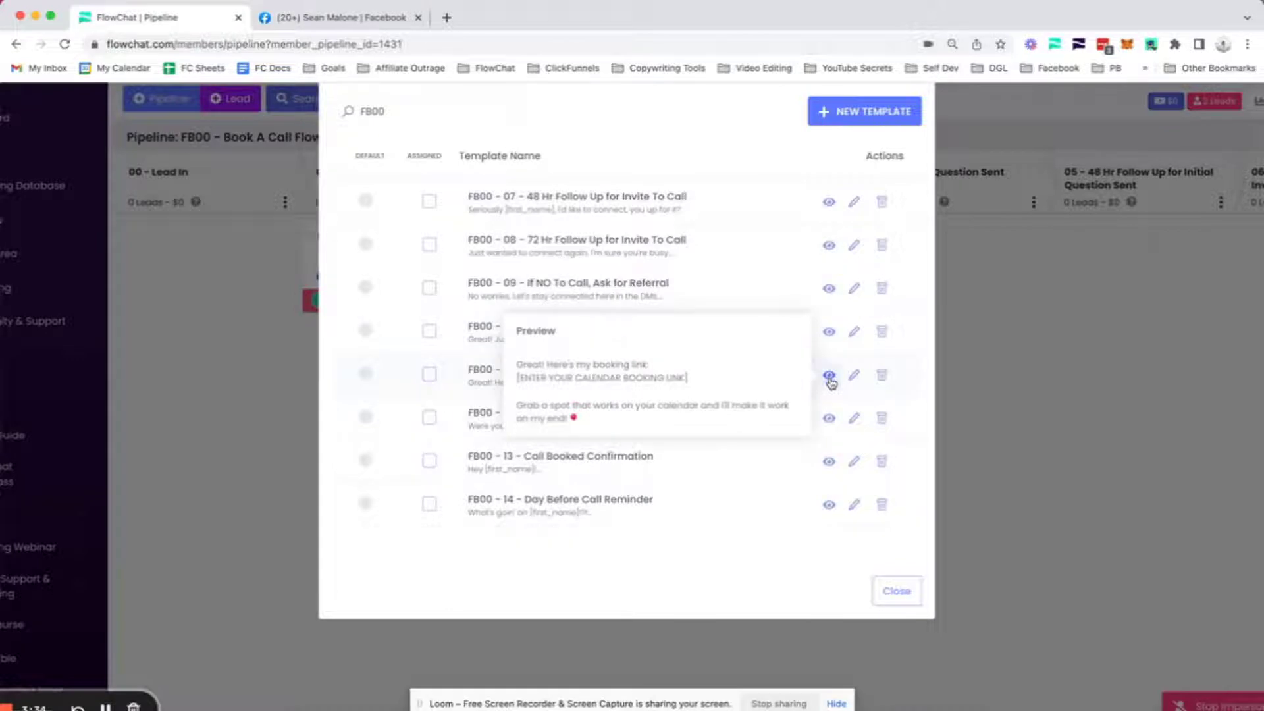
left_click(853, 374)
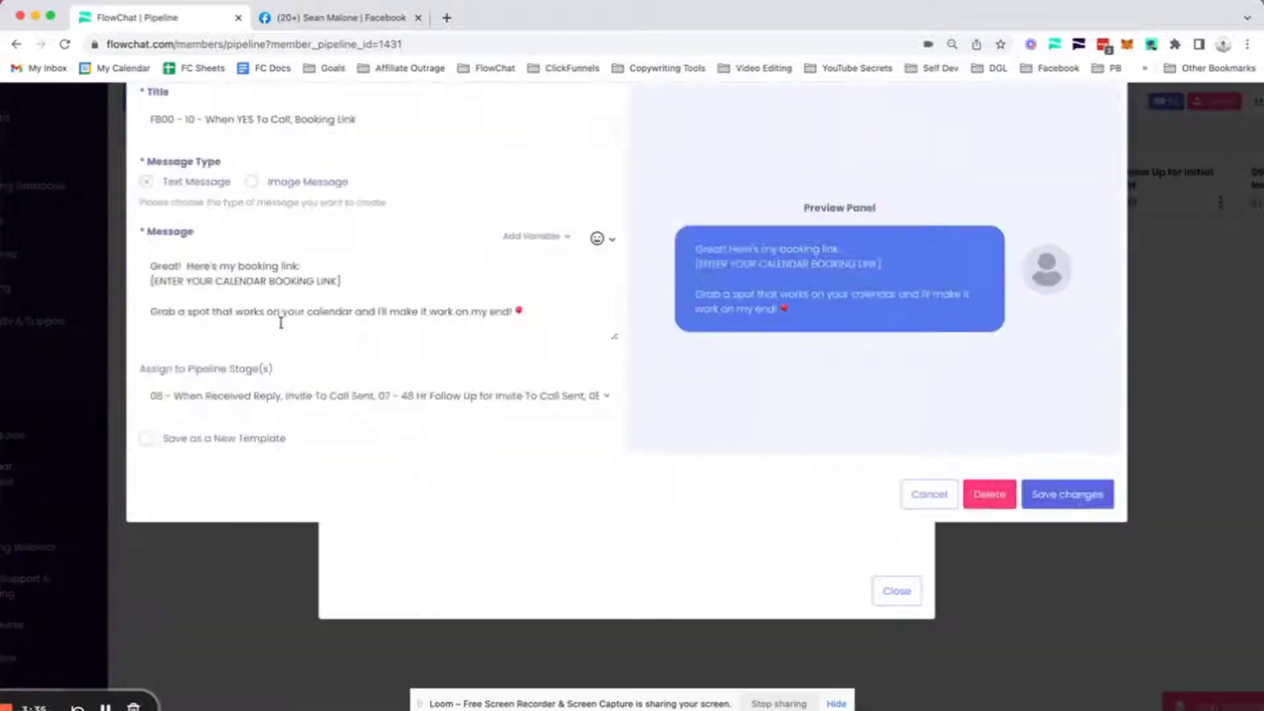
left_click_drag(347, 295, 129, 299)
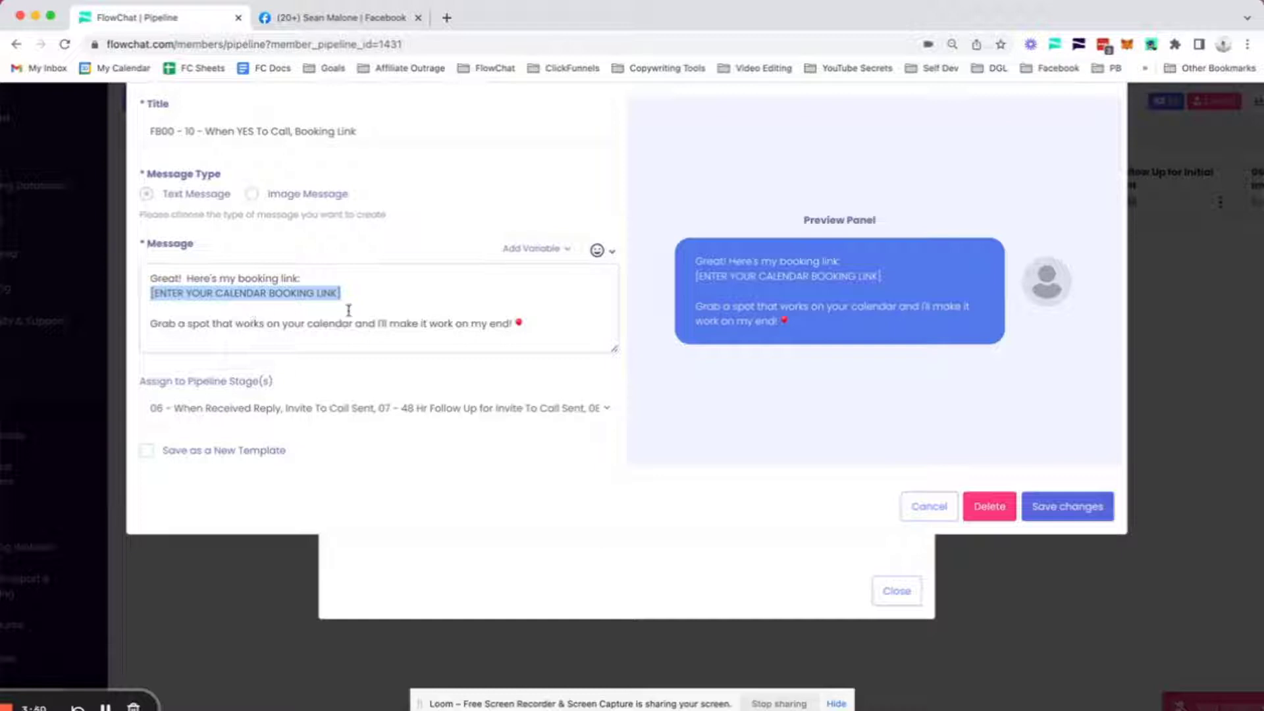
left_click_drag(349, 294, 140, 290)
left_click(447, 285)
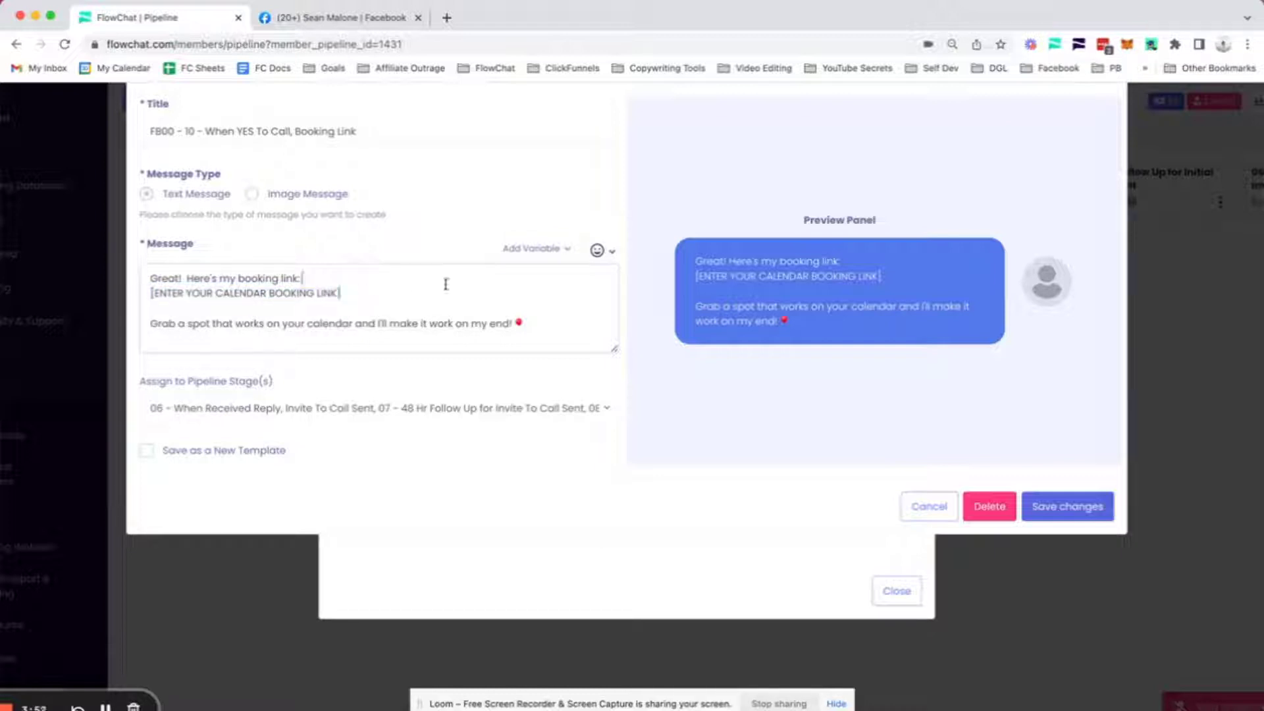
left_click(929, 506)
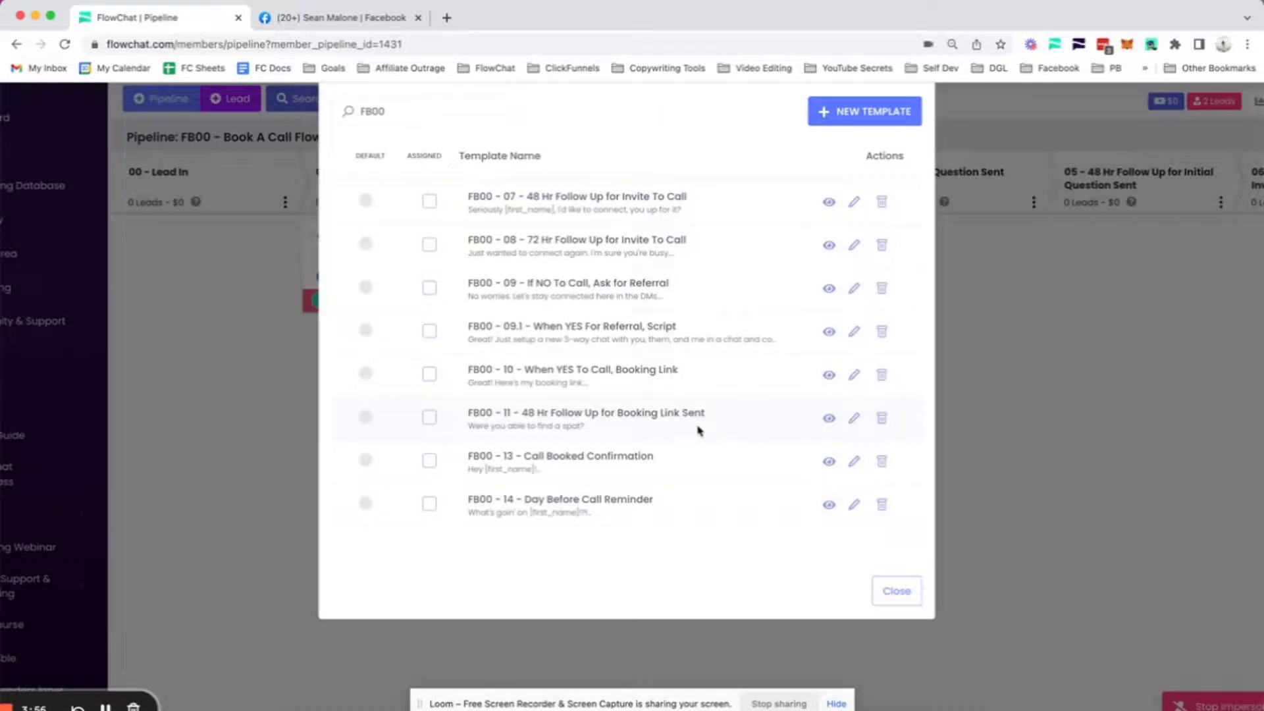
Preview the later FB00 messages in turn, from the FB00 - 09.1 referral script to the FB00 - 15 after-call follow-up
scroll(699, 430, "down", 2)
mouse_move(831, 240)
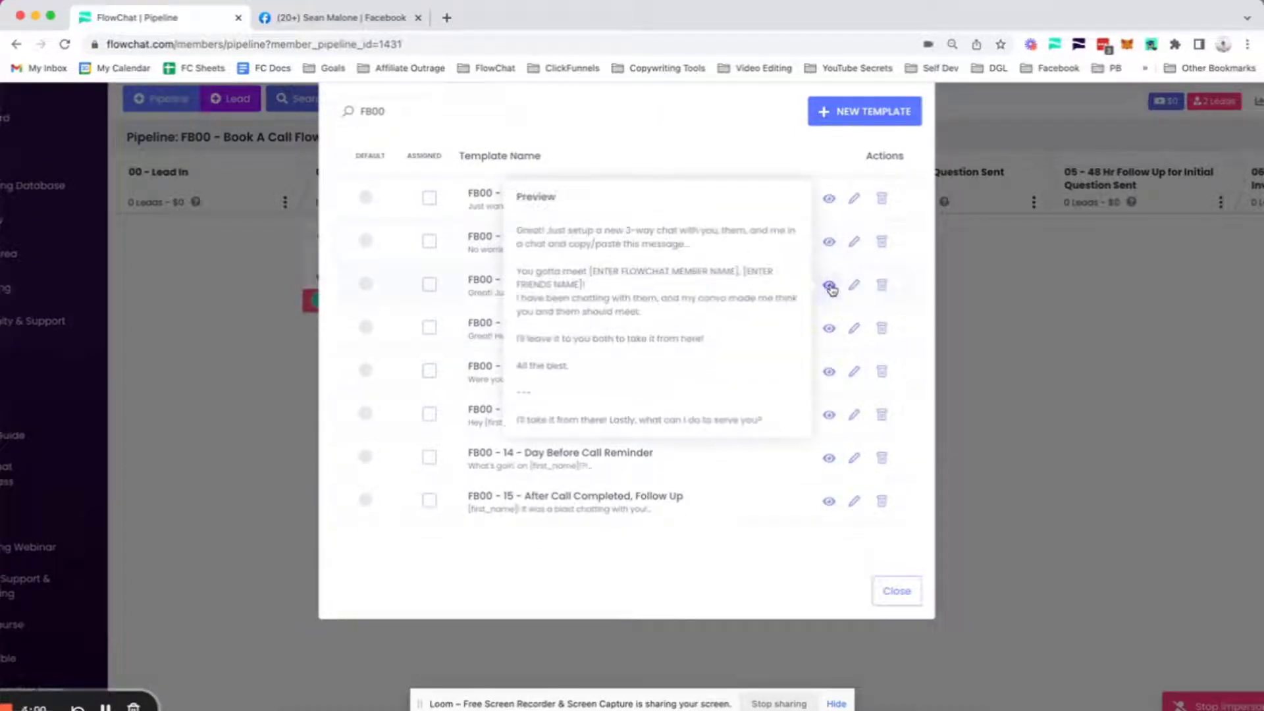
mouse_move(832, 339)
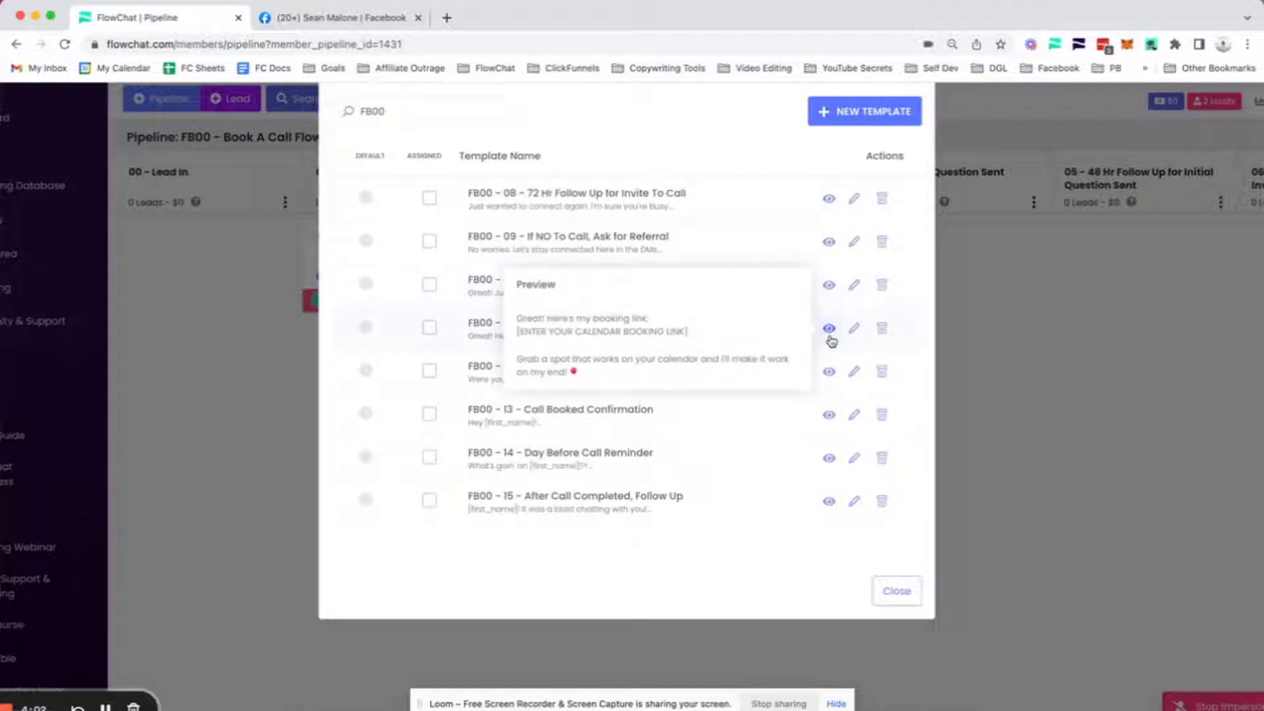
mouse_move(831, 379)
scroll(831, 380, "down", 1)
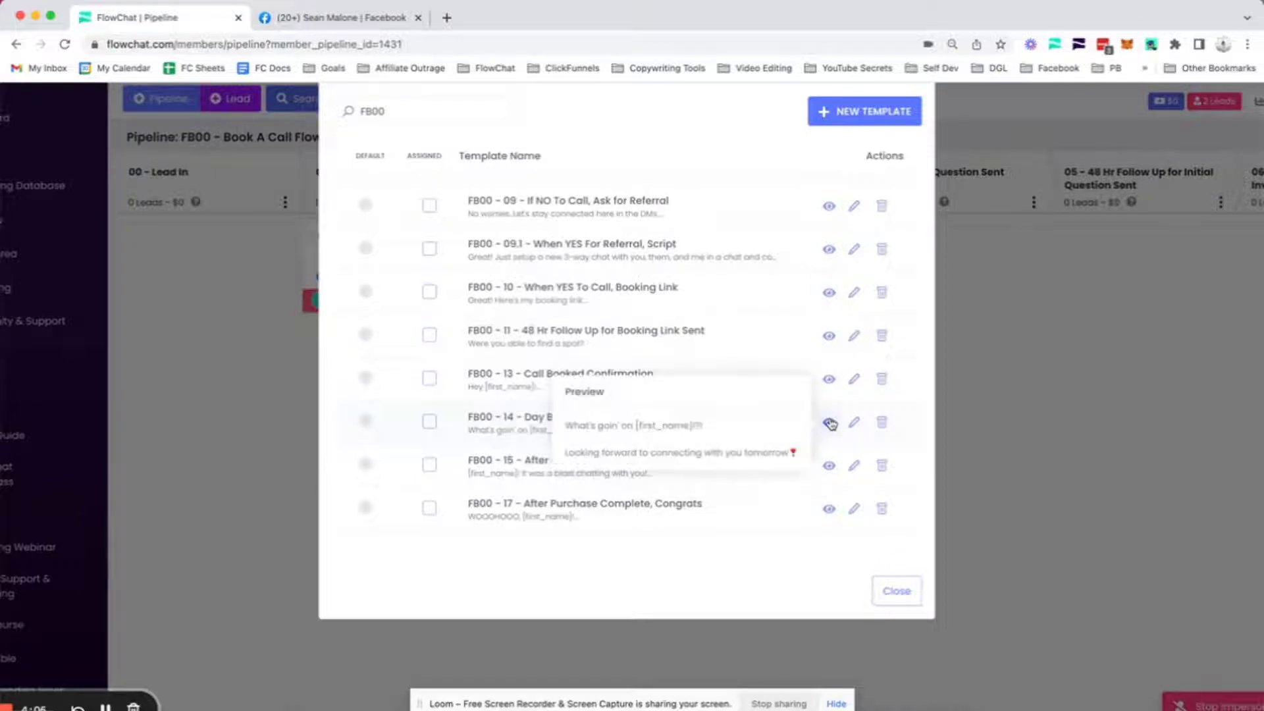
mouse_move(831, 469)
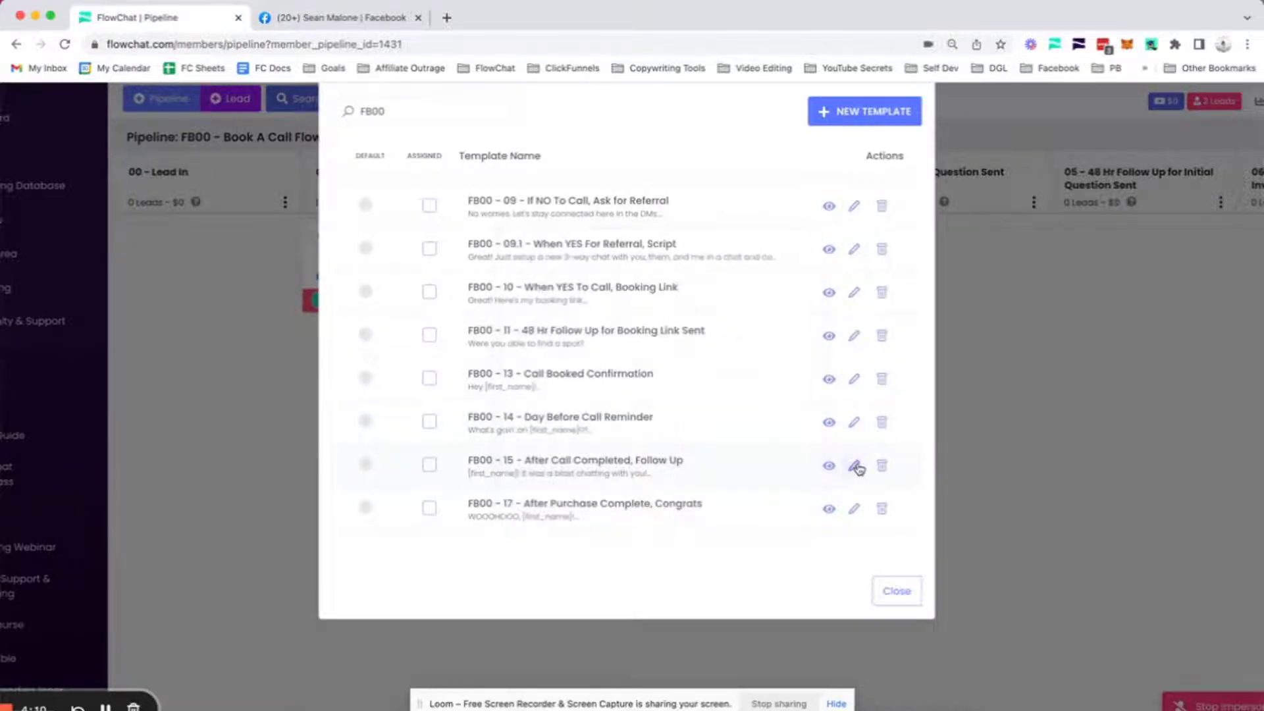
Open the FB00 - 15 After Call Completed, Follow Up template and examine its message text and first_name variable
left_click(853, 466)
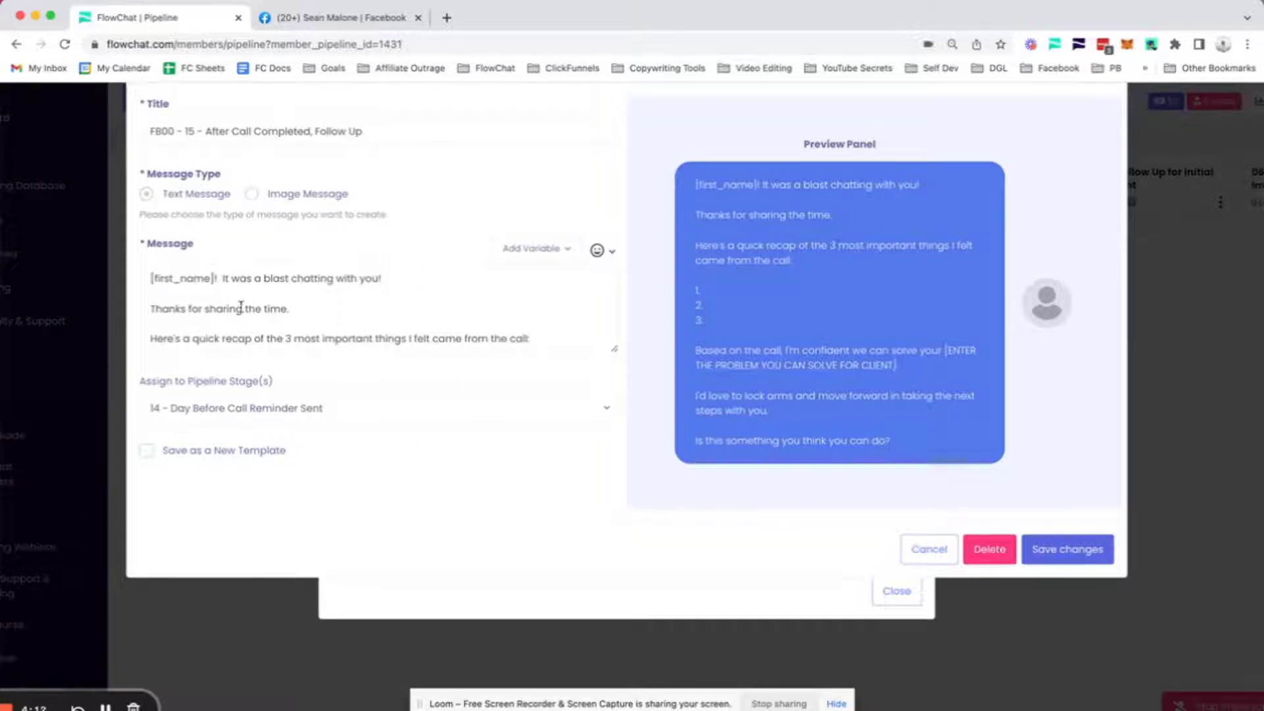
scroll(267, 317, "down", 2)
scroll(266, 318, "up", 2)
left_click_drag(214, 278, 161, 279)
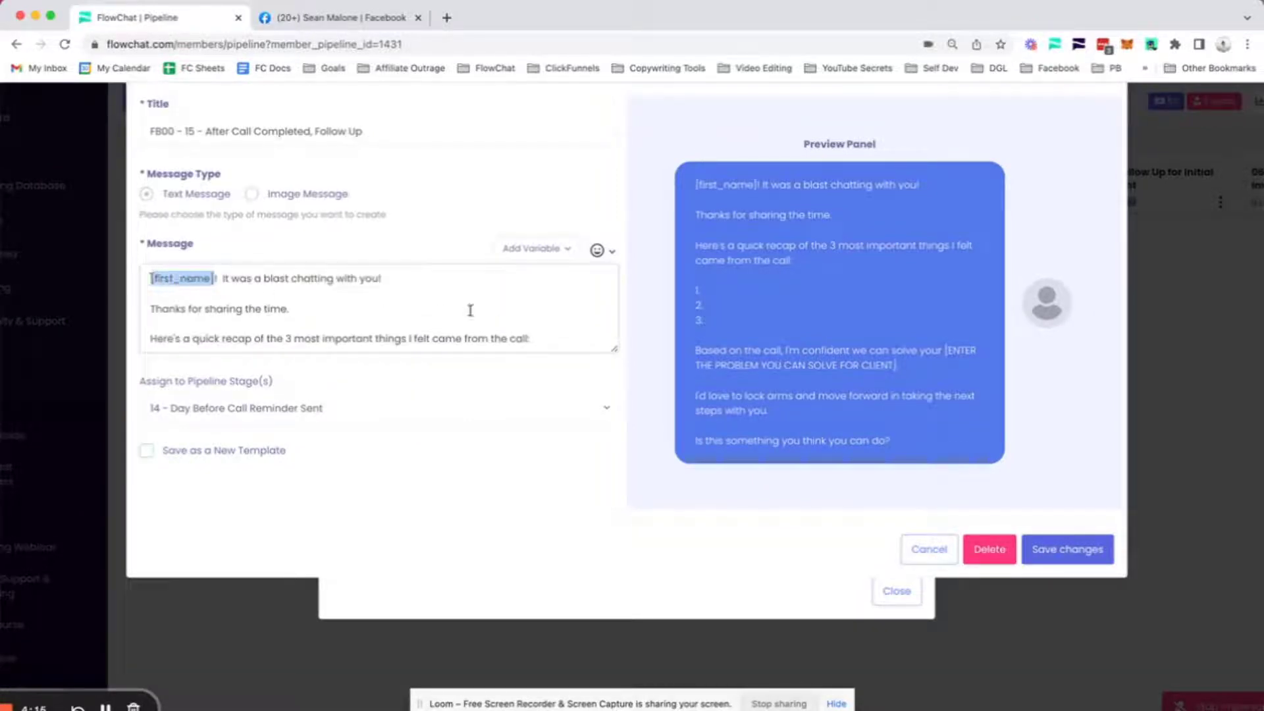
left_click(413, 278)
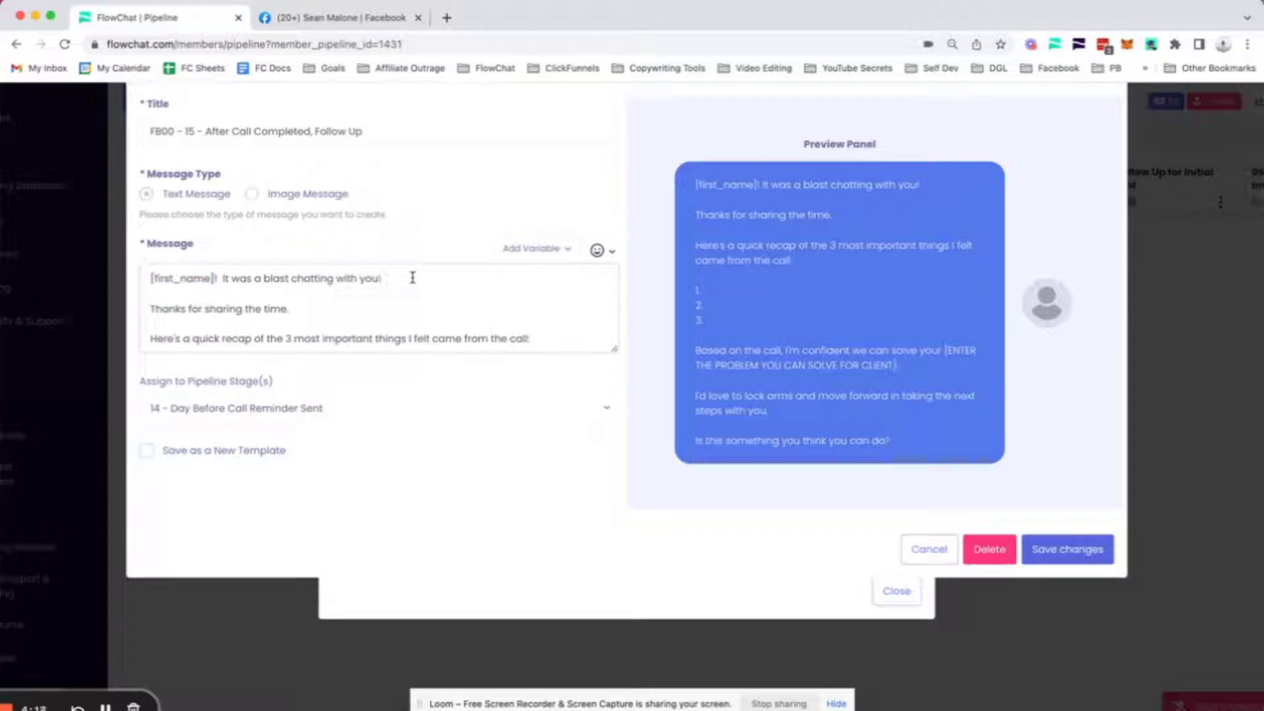
Try adding the Last Name lead variable after the message's opening line, and remove it again
left_click(536, 249)
left_click(223, 315)
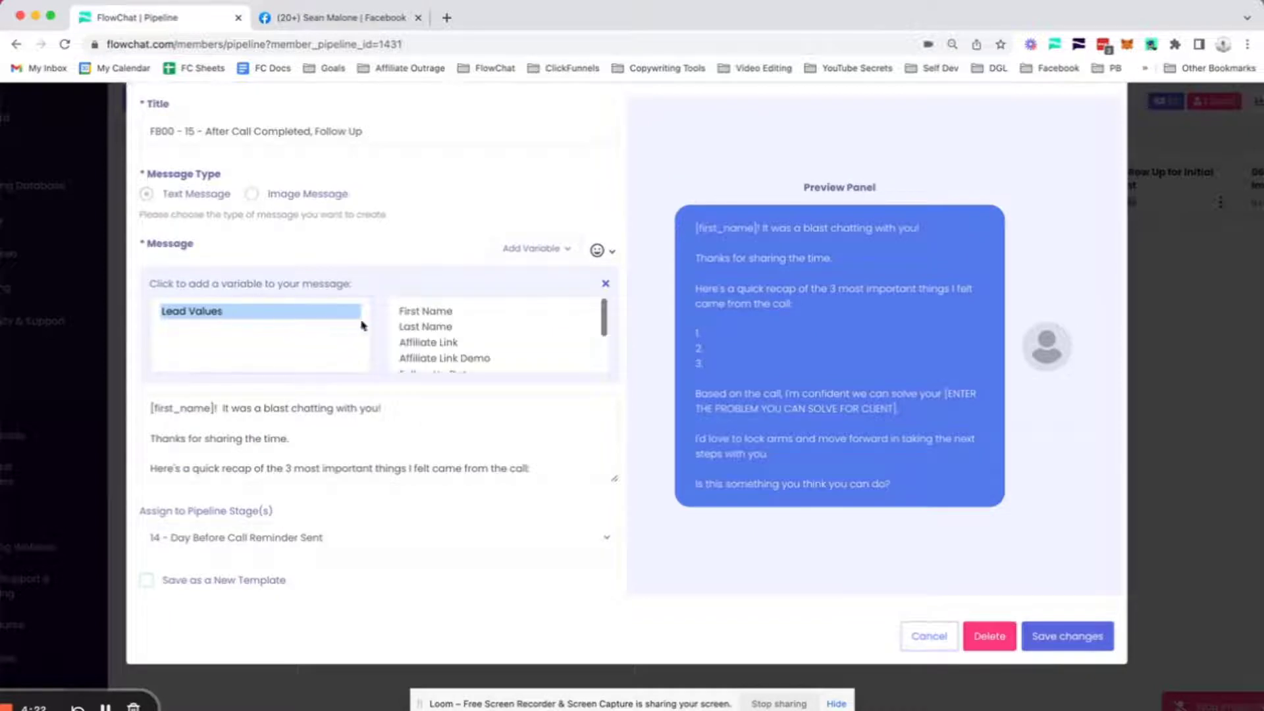
left_click(445, 328)
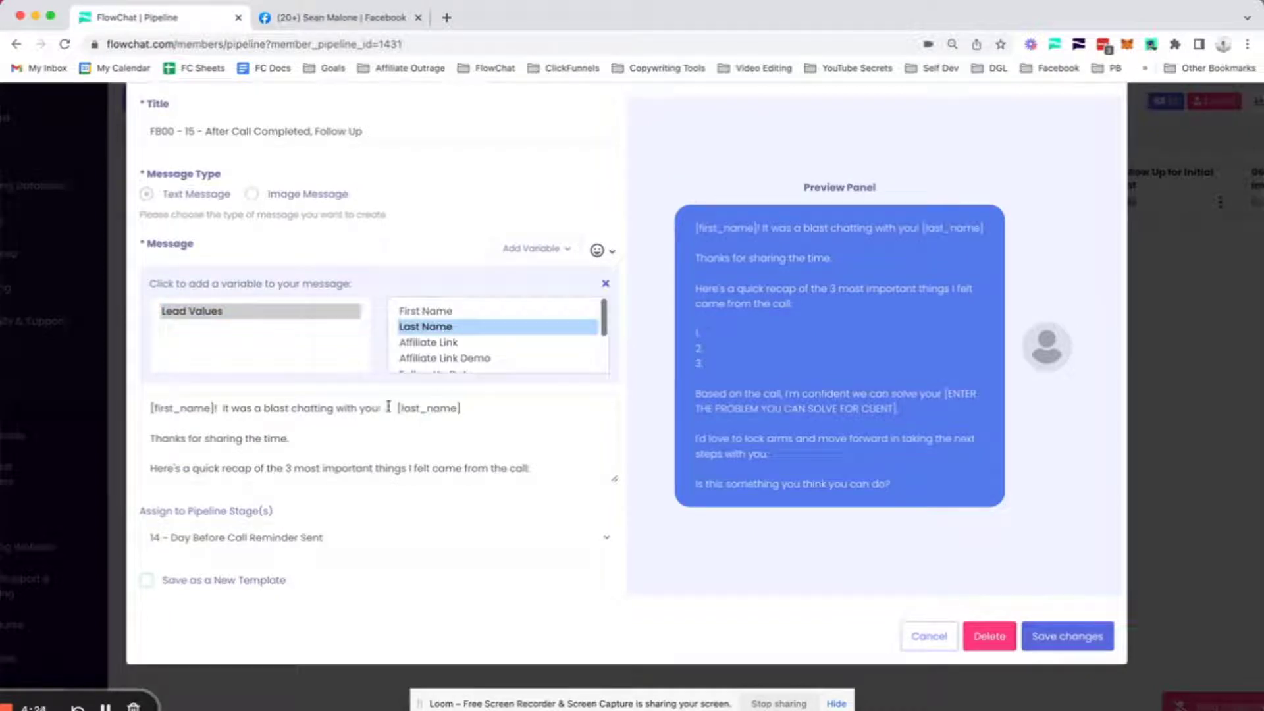
left_click_drag(388, 407, 498, 407)
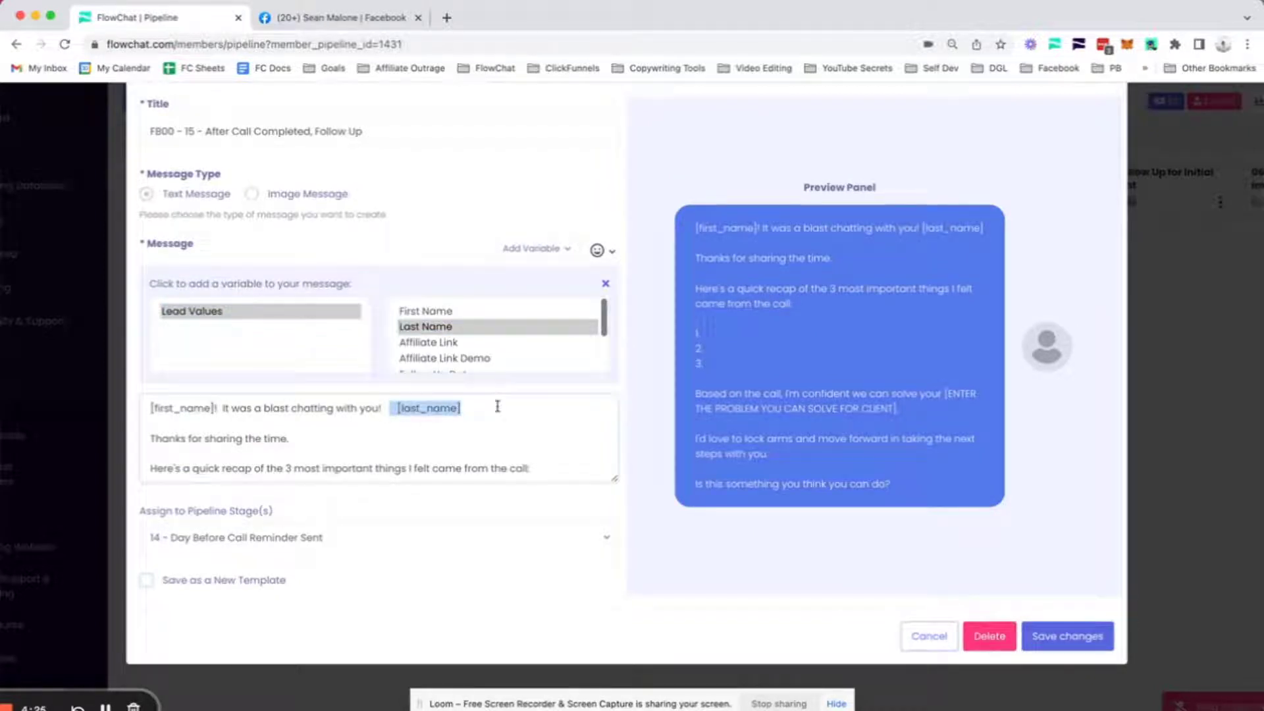
key("BackSpace")
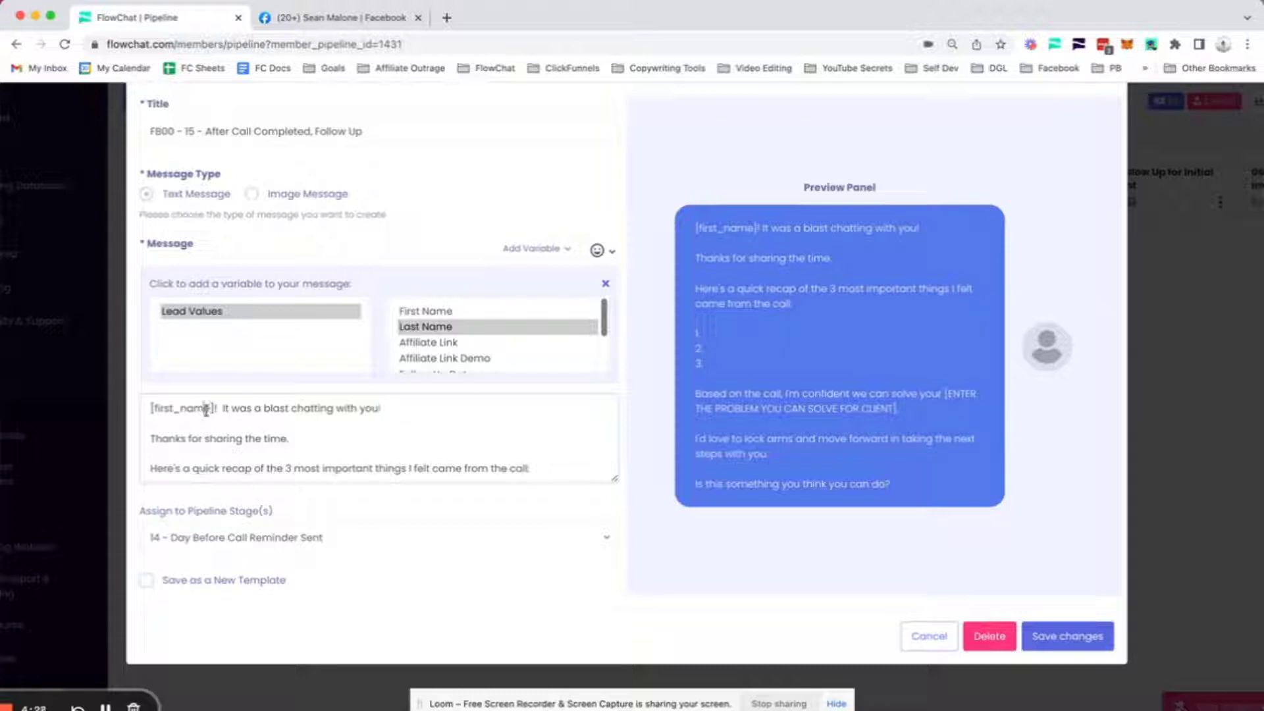
Examine the first_name variable and the client-problem placeholder in the follow-up message, and close the template without saving
left_click_drag(150, 408, 206, 408)
scroll(364, 436, "down", 5)
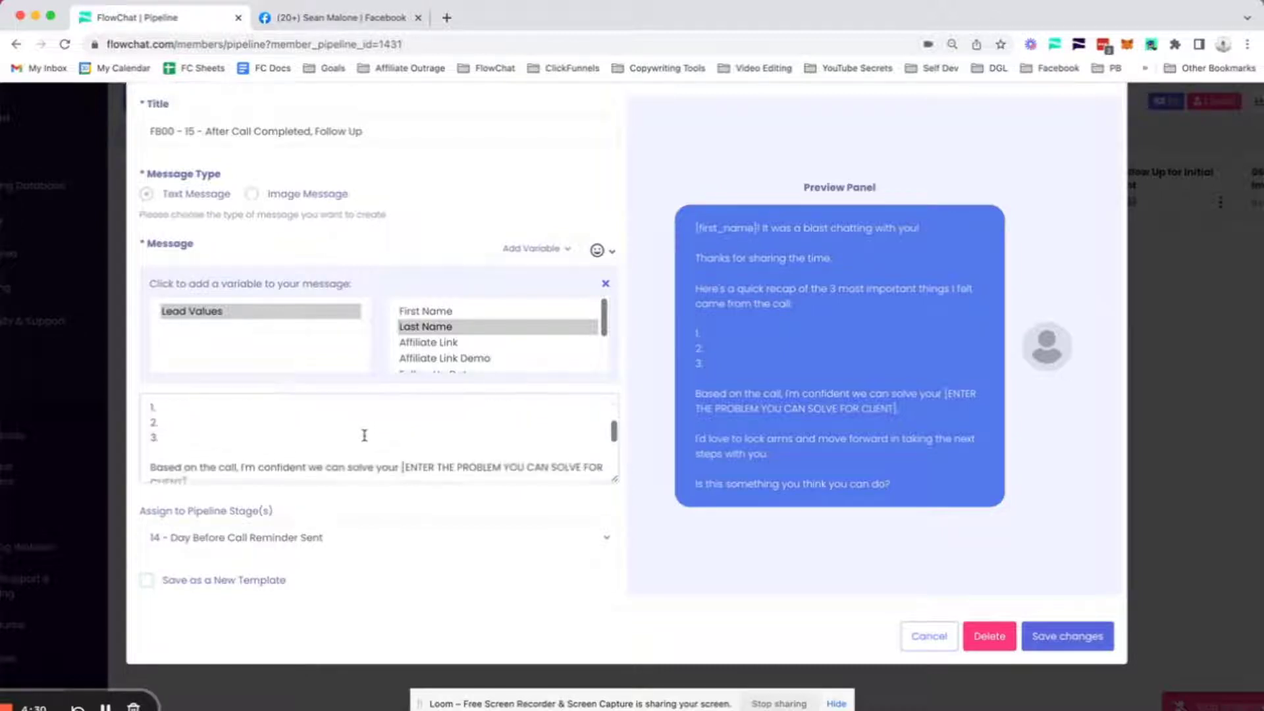
left_click_drag(404, 416, 472, 439)
left_click(433, 433)
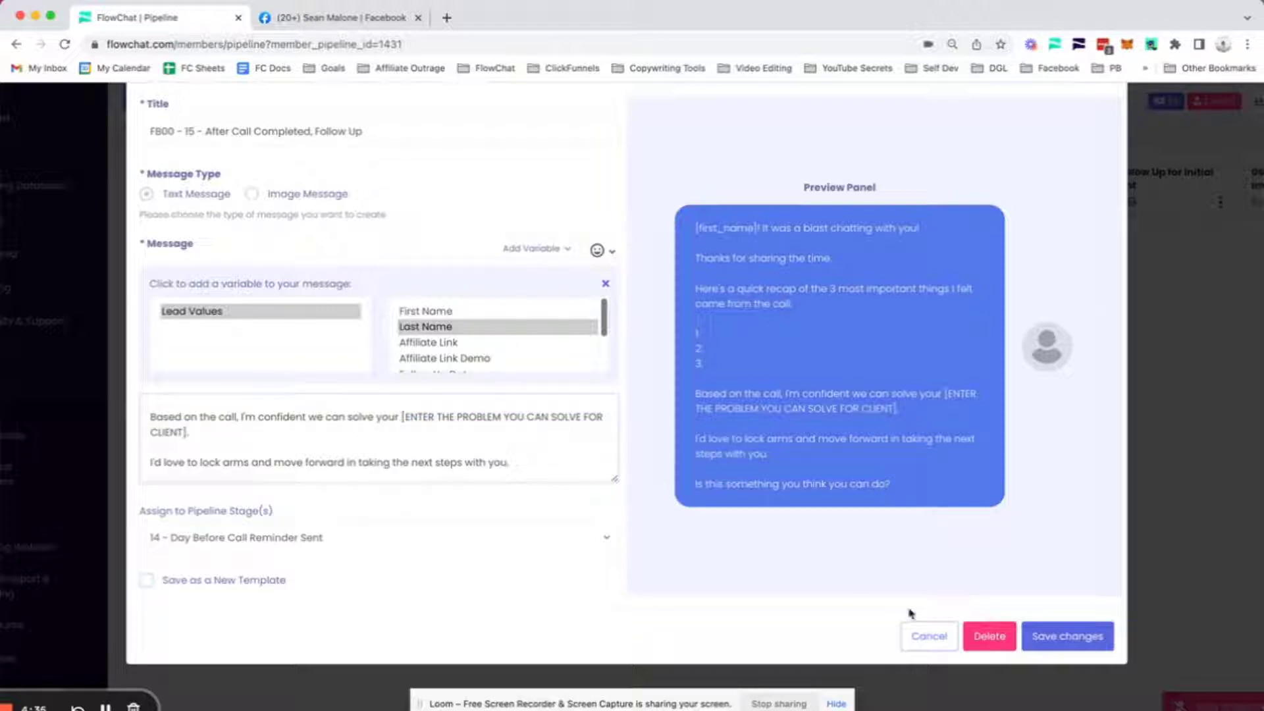
left_click(930, 634)
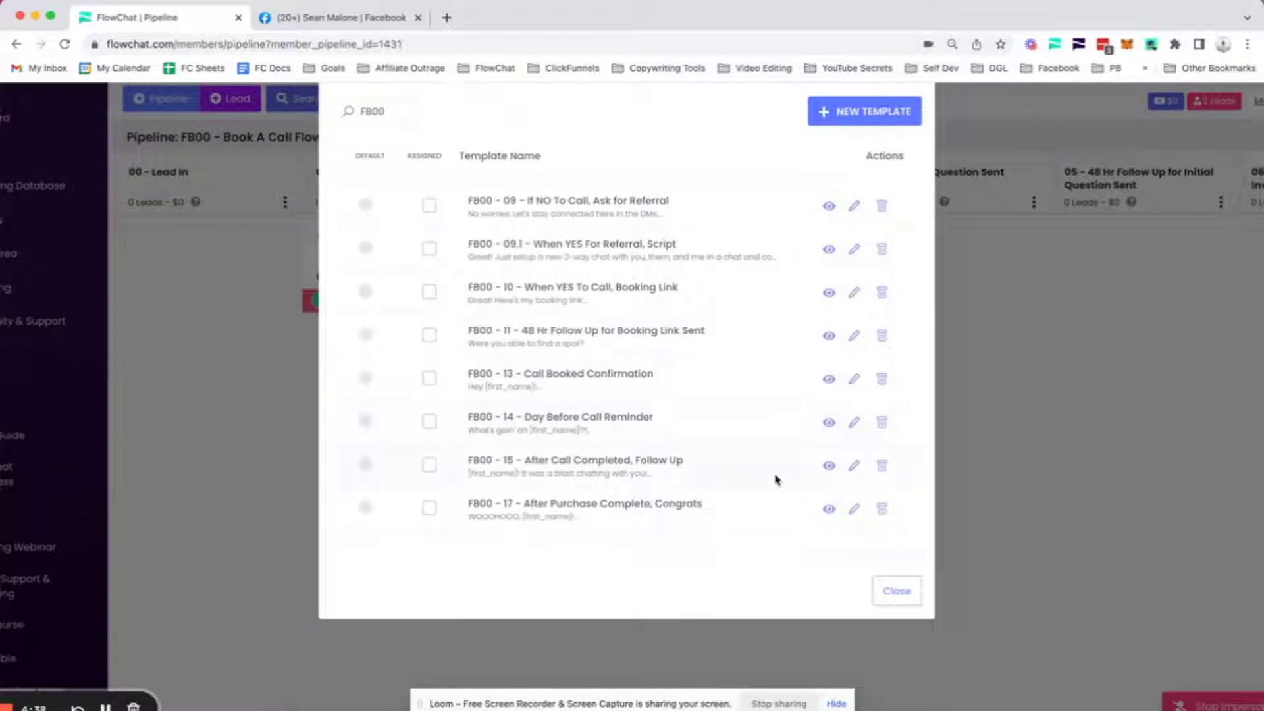
Preview the FB00 - 17 After Purchase Complete, Congrats template and open it for editing
mouse_move(825, 431)
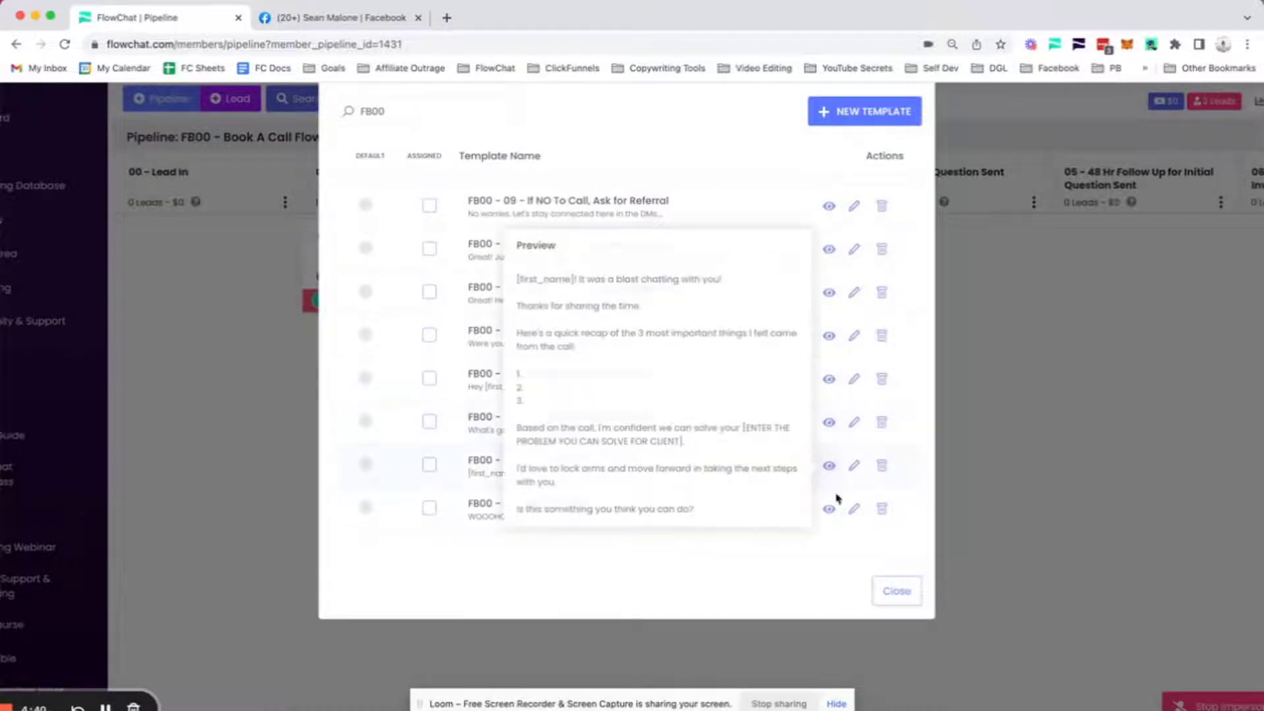
mouse_move(837, 514)
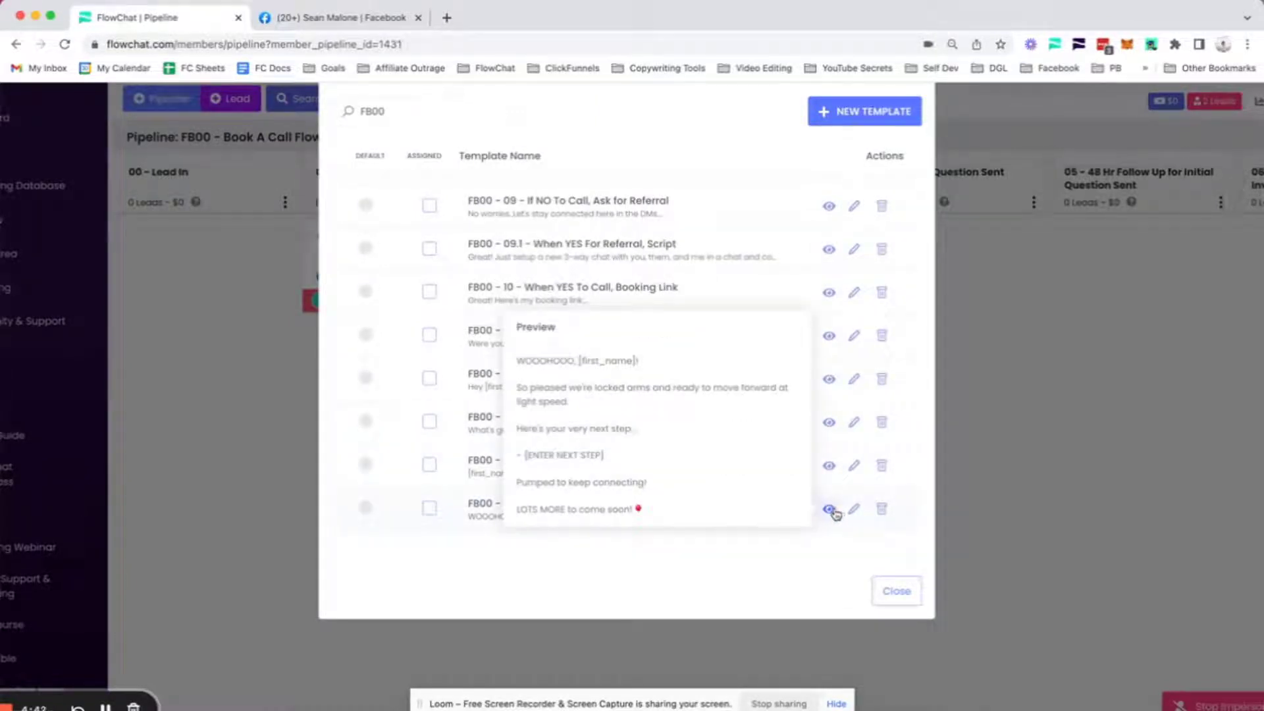
left_click_drag(564, 504, 634, 504)
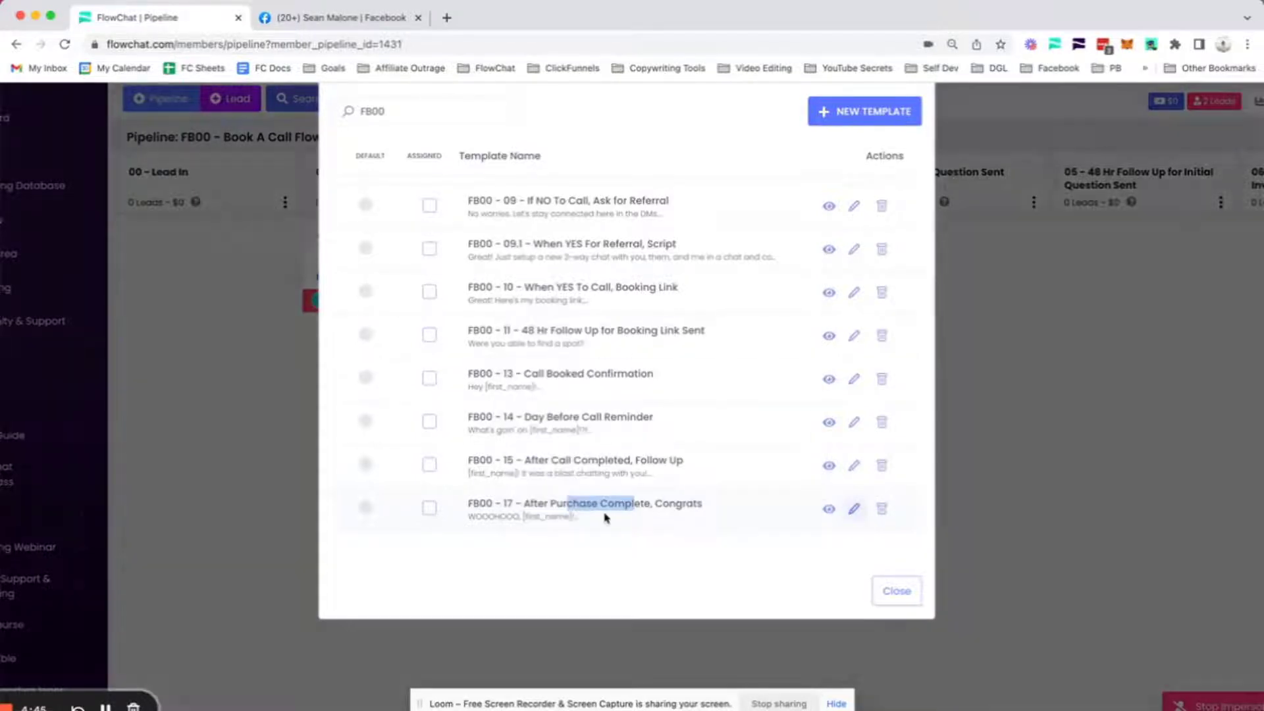
left_click(606, 518)
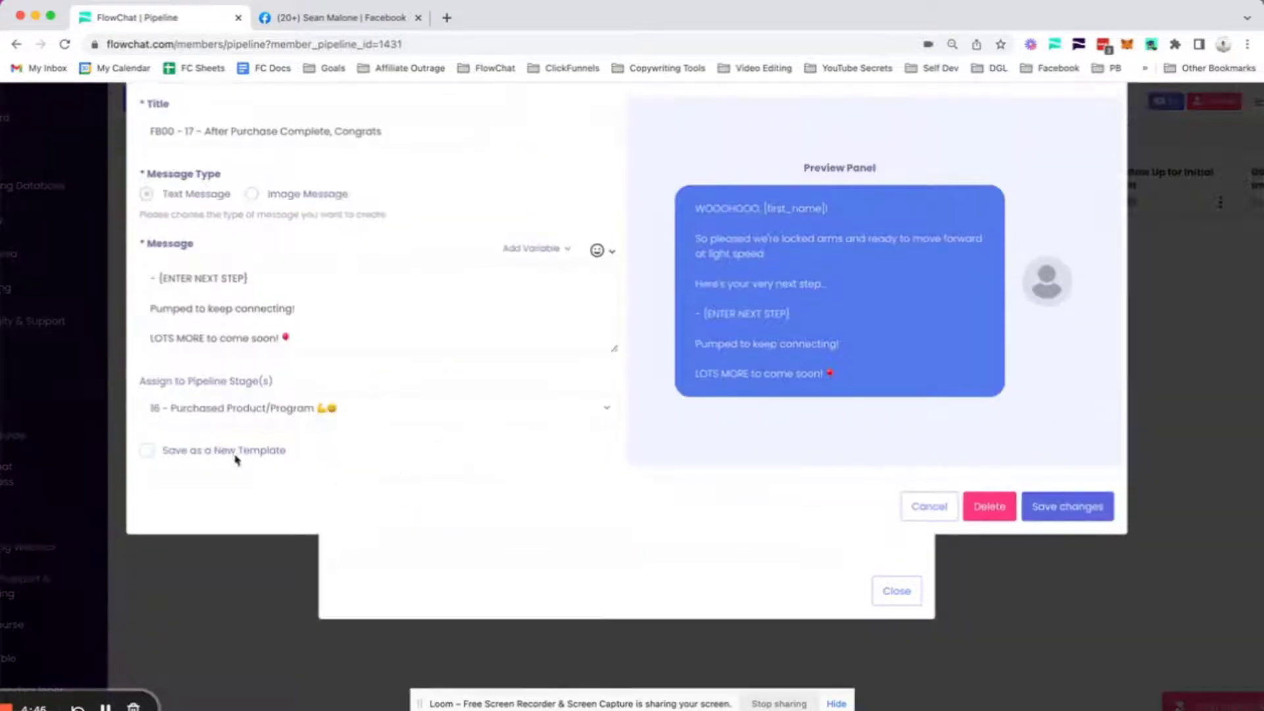
Examine the congrats message's ENTER NEXT STEP placeholder and first_name variable, close it without saving, and leave the template list
scroll(237, 309, "down", 1)
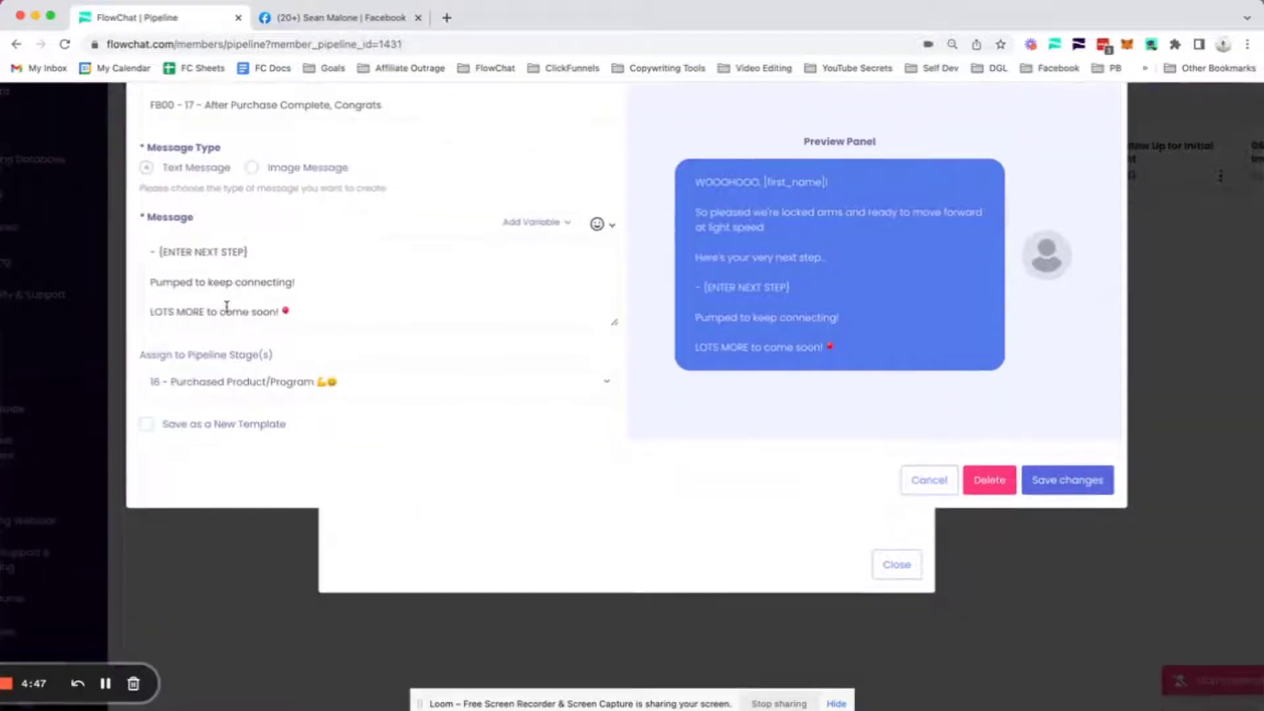
left_click(166, 251)
left_click_drag(165, 251, 259, 250)
scroll(260, 254, "up", 3)
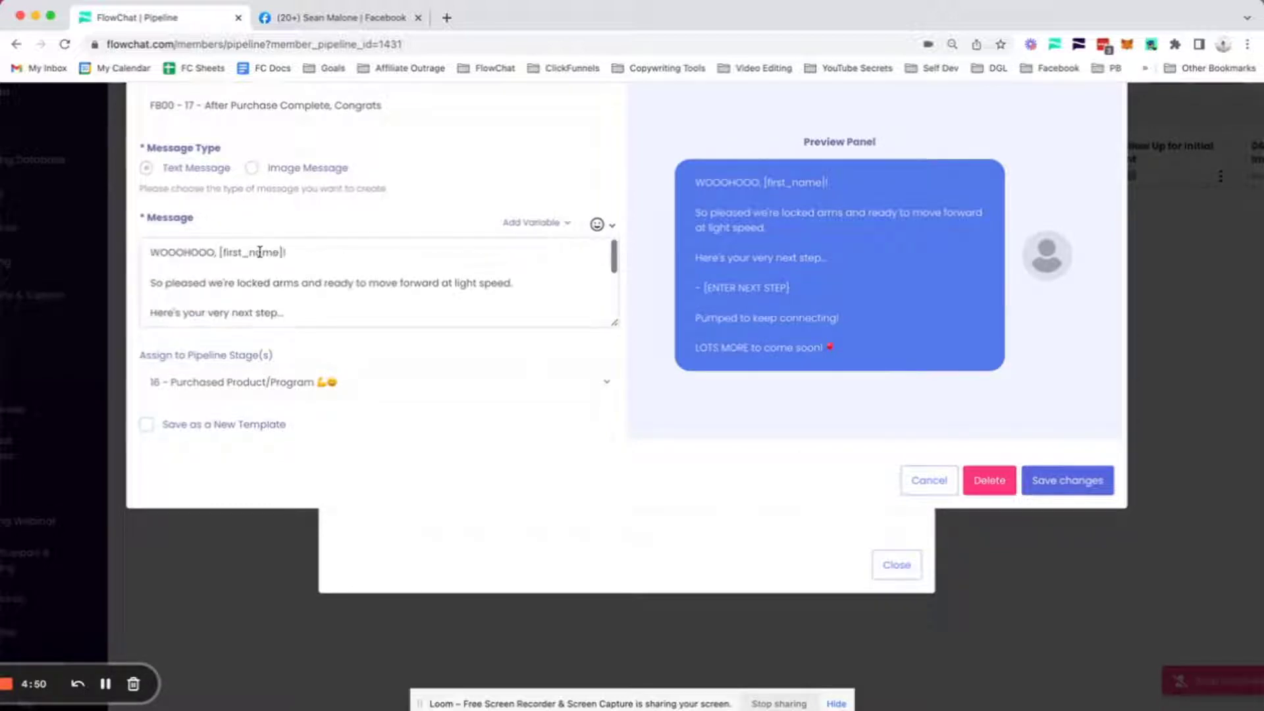
scroll(259, 253, "down", 3)
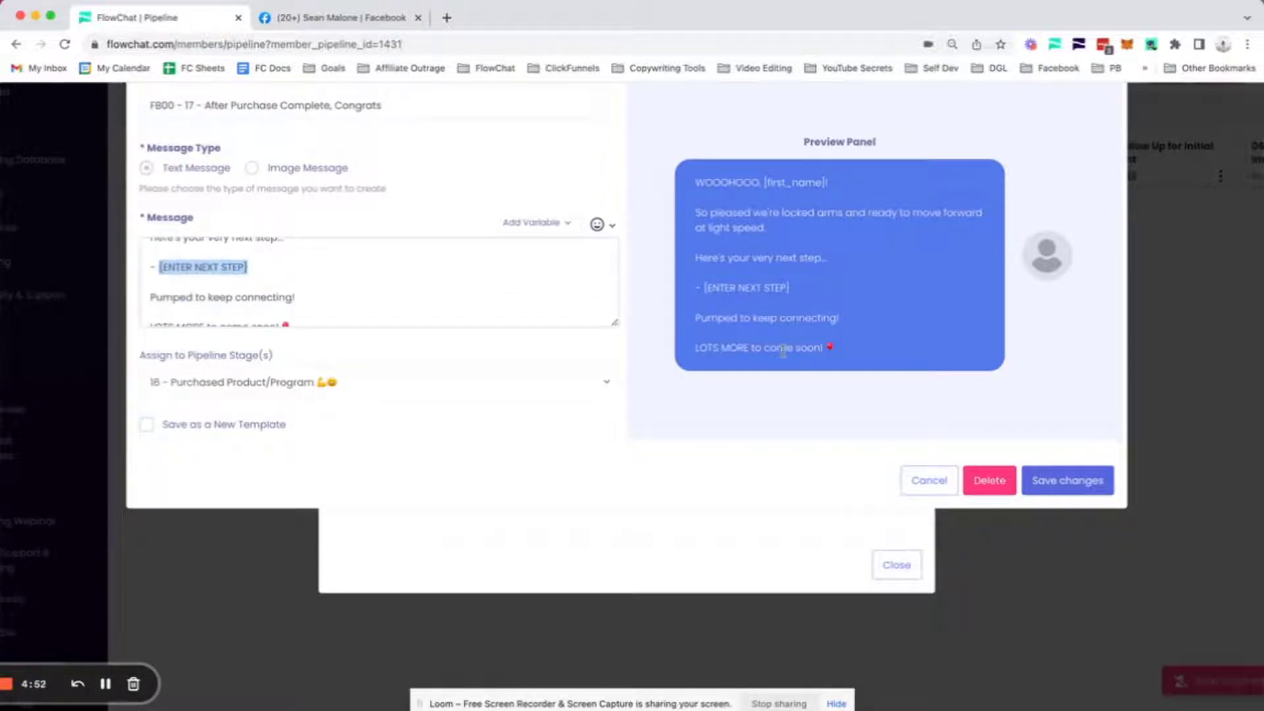
left_click(922, 477)
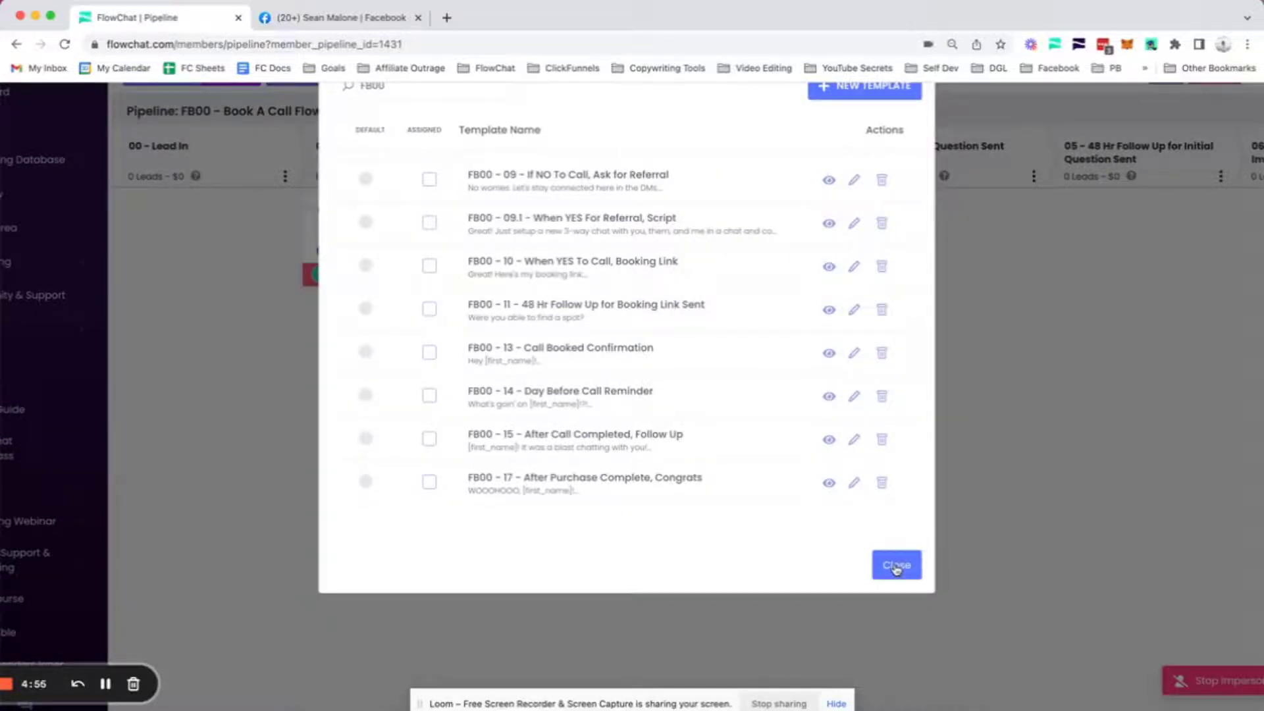
left_click(897, 566)
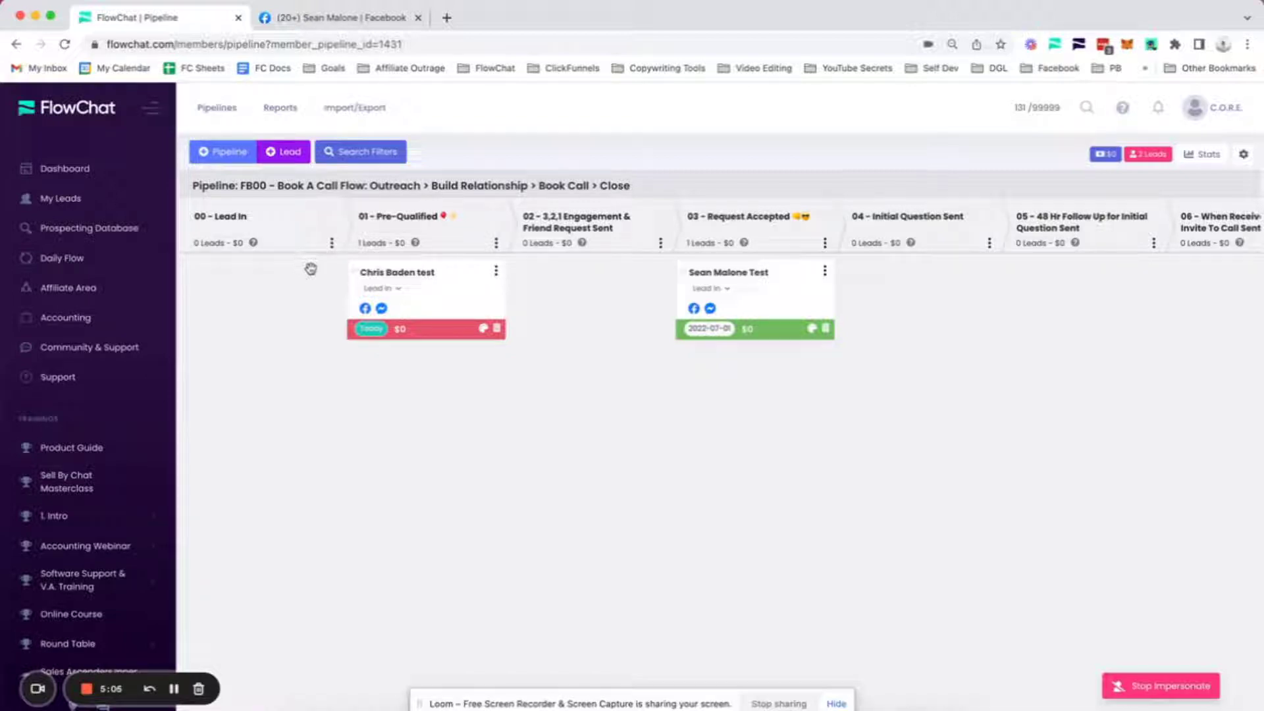
Look at the import/export options and expand the Product Guide training topics
left_click(358, 107)
mouse_move(374, 159)
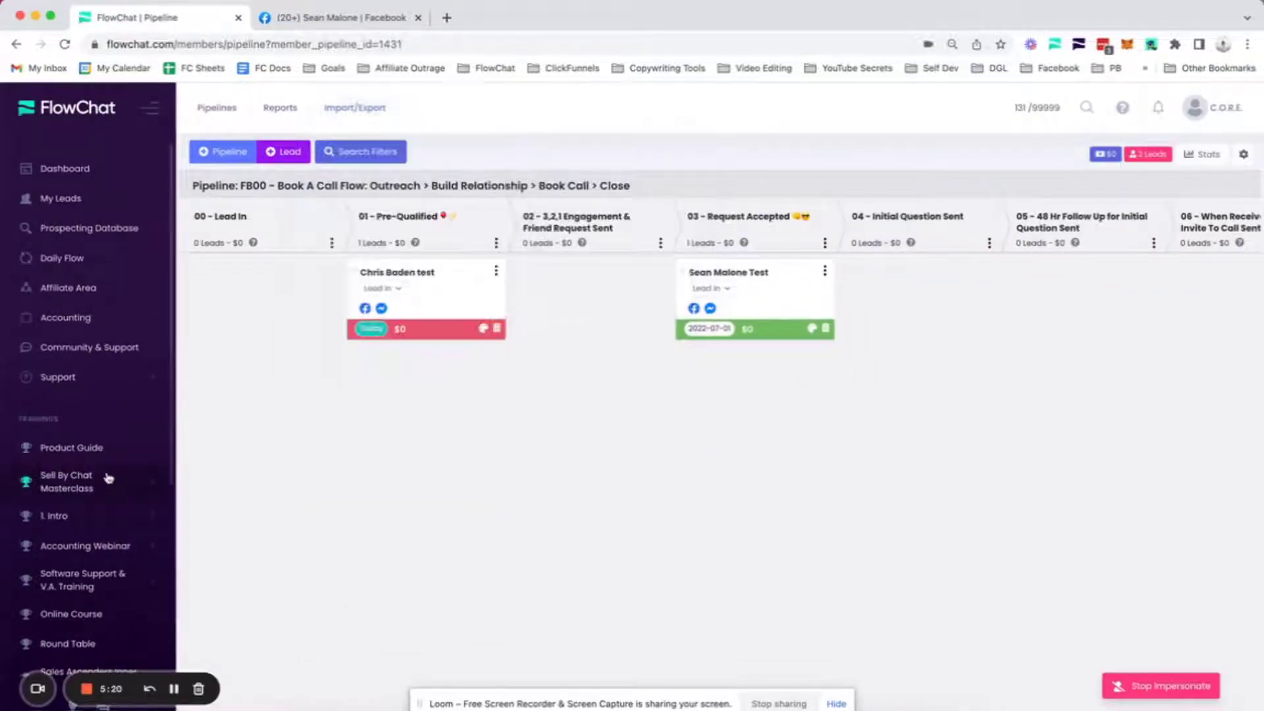
left_click(72, 447)
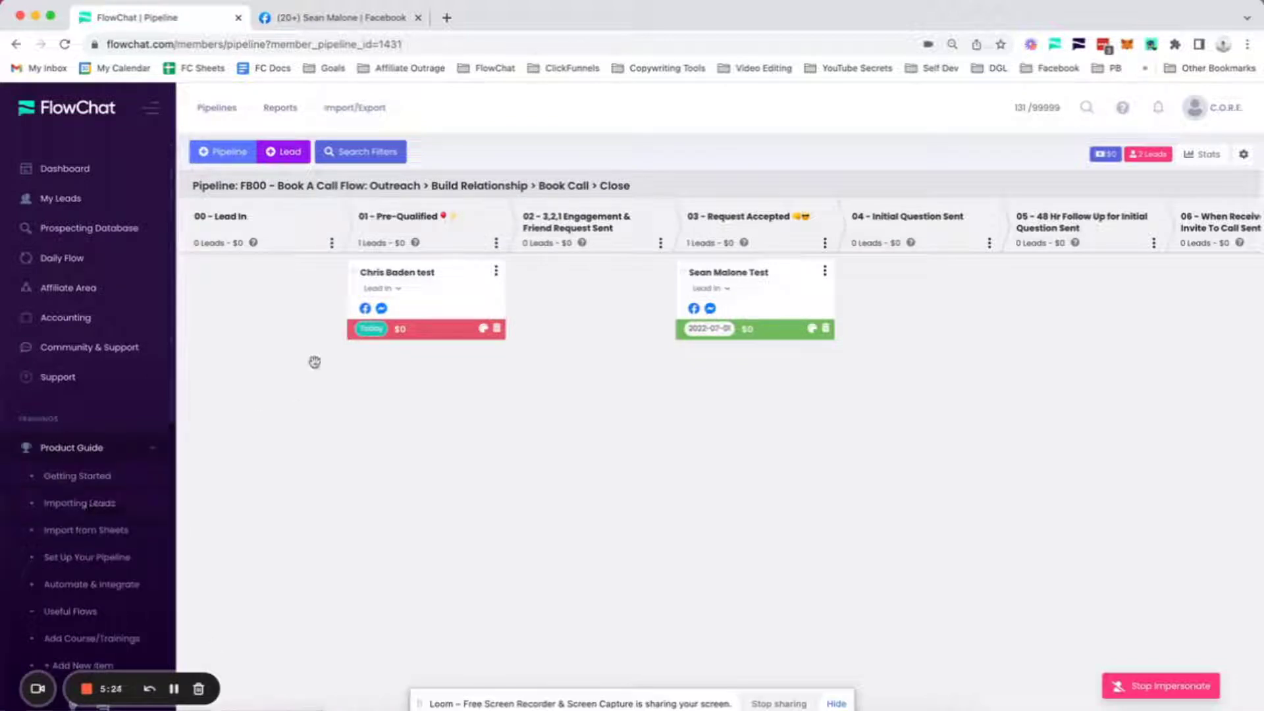
scroll(306, 288, "up", 1)
Switch to Facebook and search for "agency owners"
left_click(351, 21)
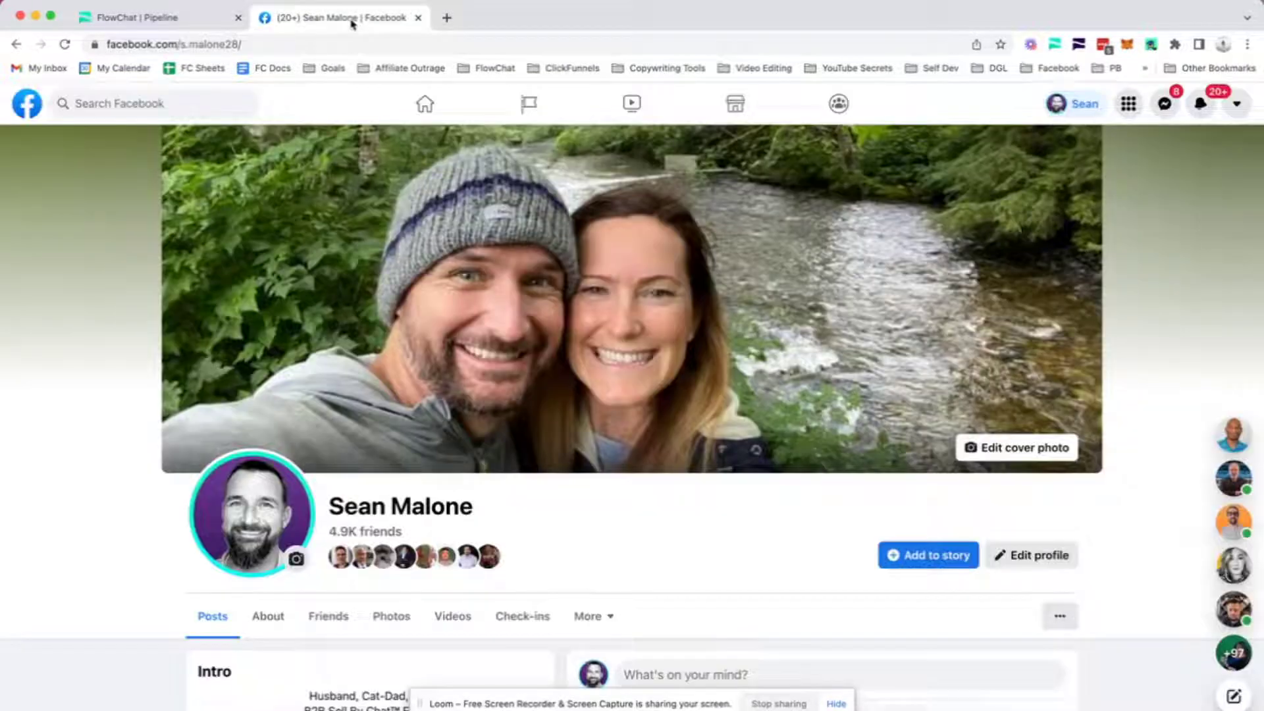
left_click(135, 103)
type("agency ")
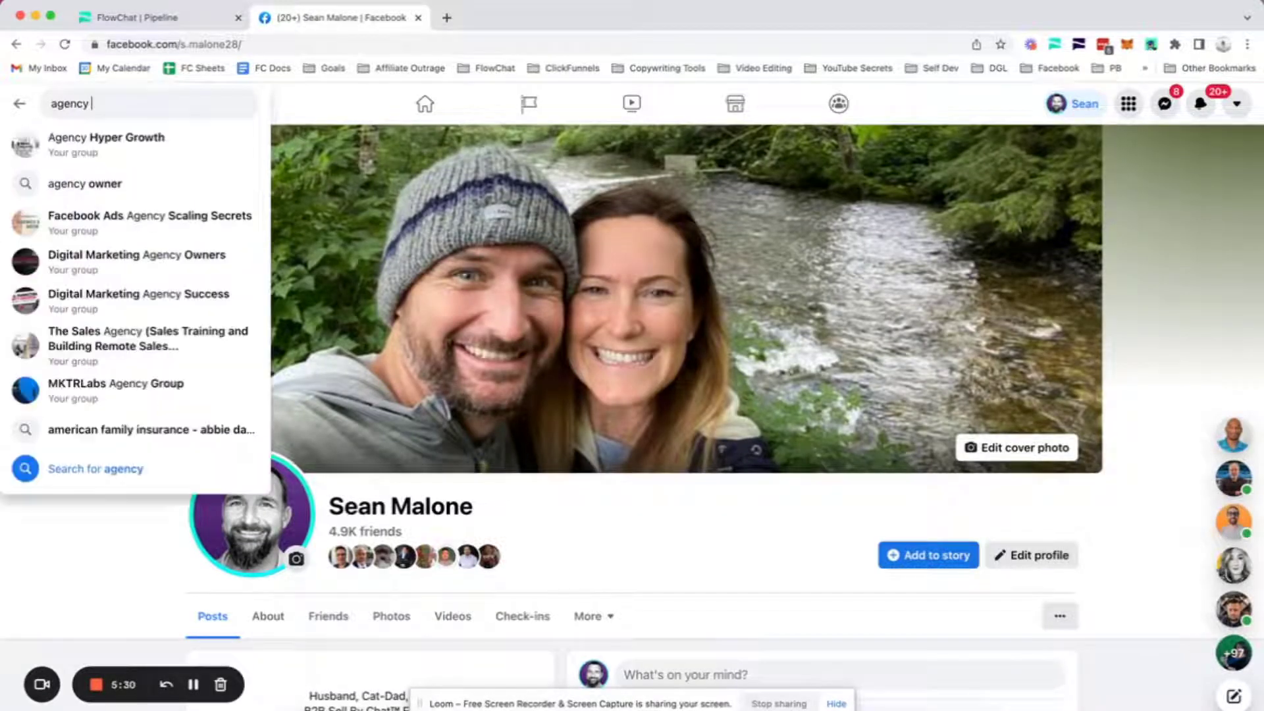
type("owners")
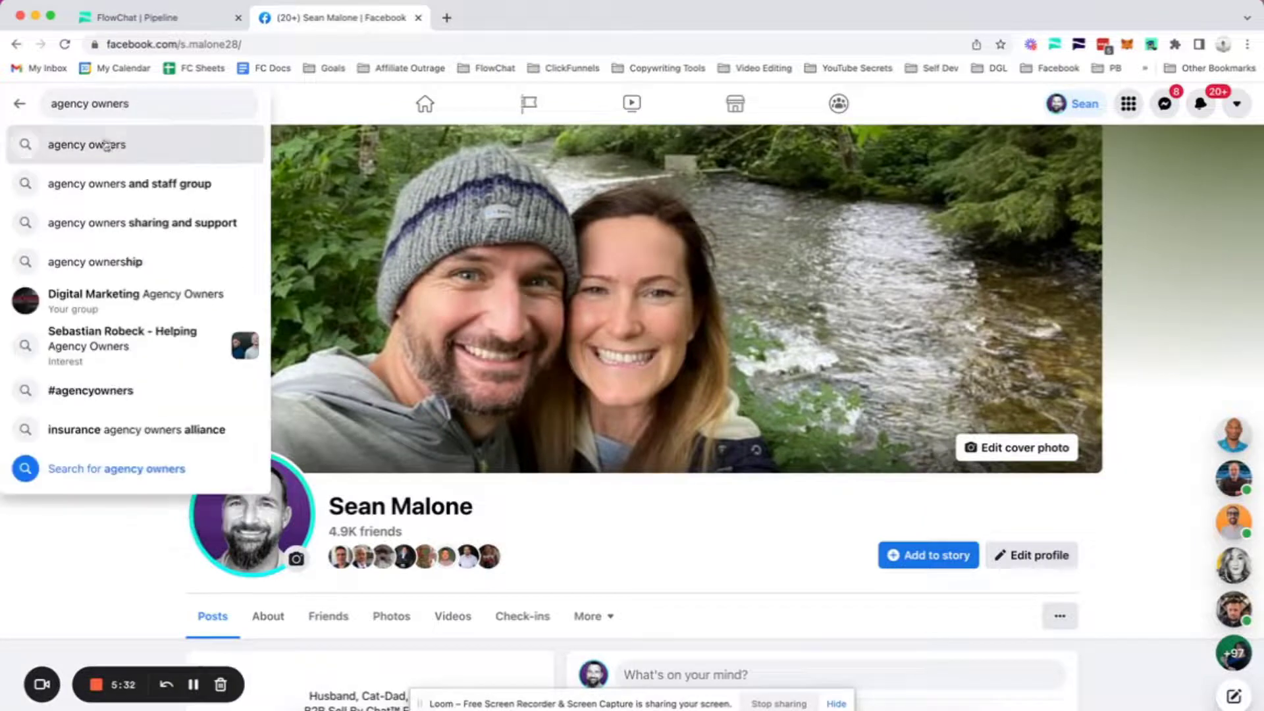
left_click(82, 150)
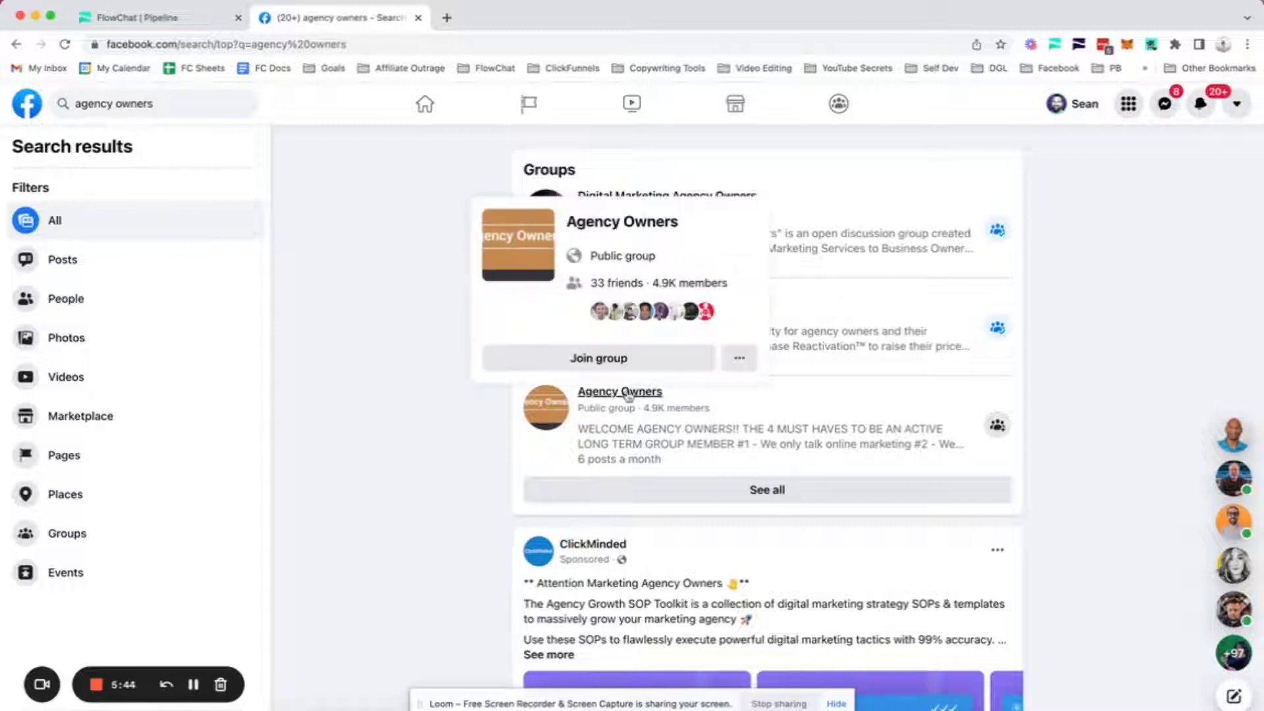
Browse the search results down to the HighLevel - Official Community post about unconverted leads and examine its reactions and comments
scroll(336, 479, "down", 6)
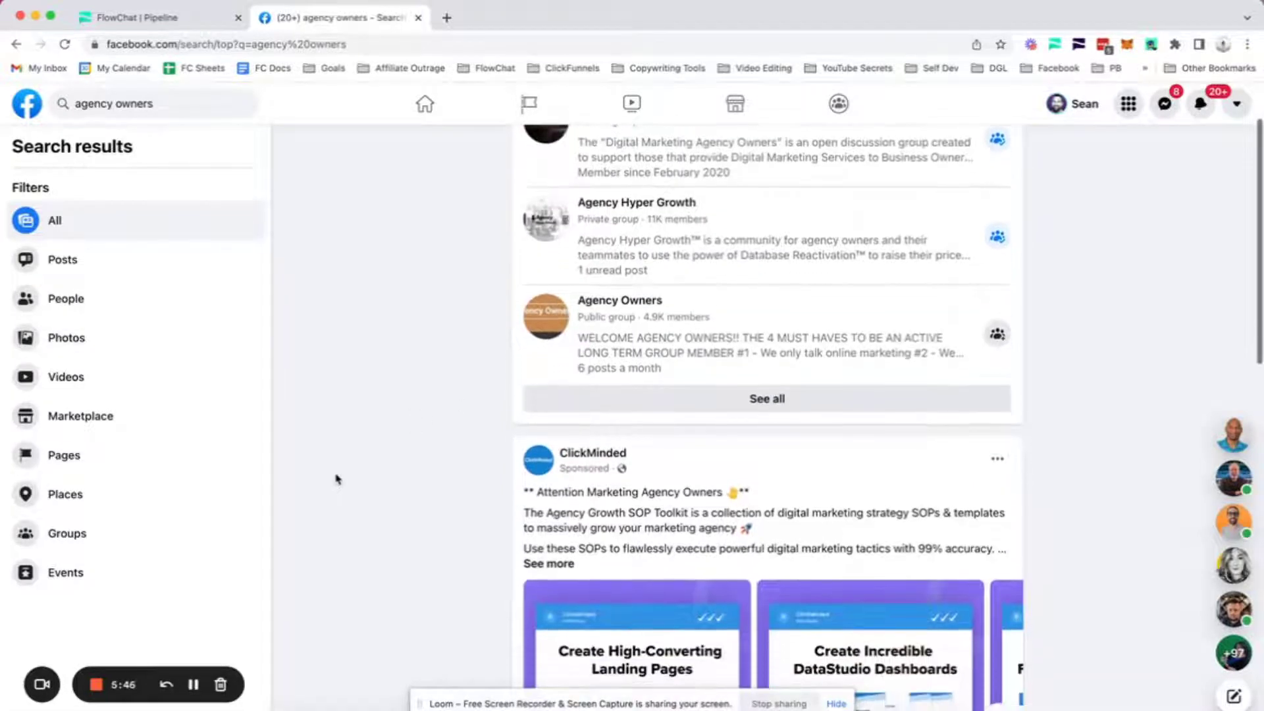
scroll(336, 478, "down", 7)
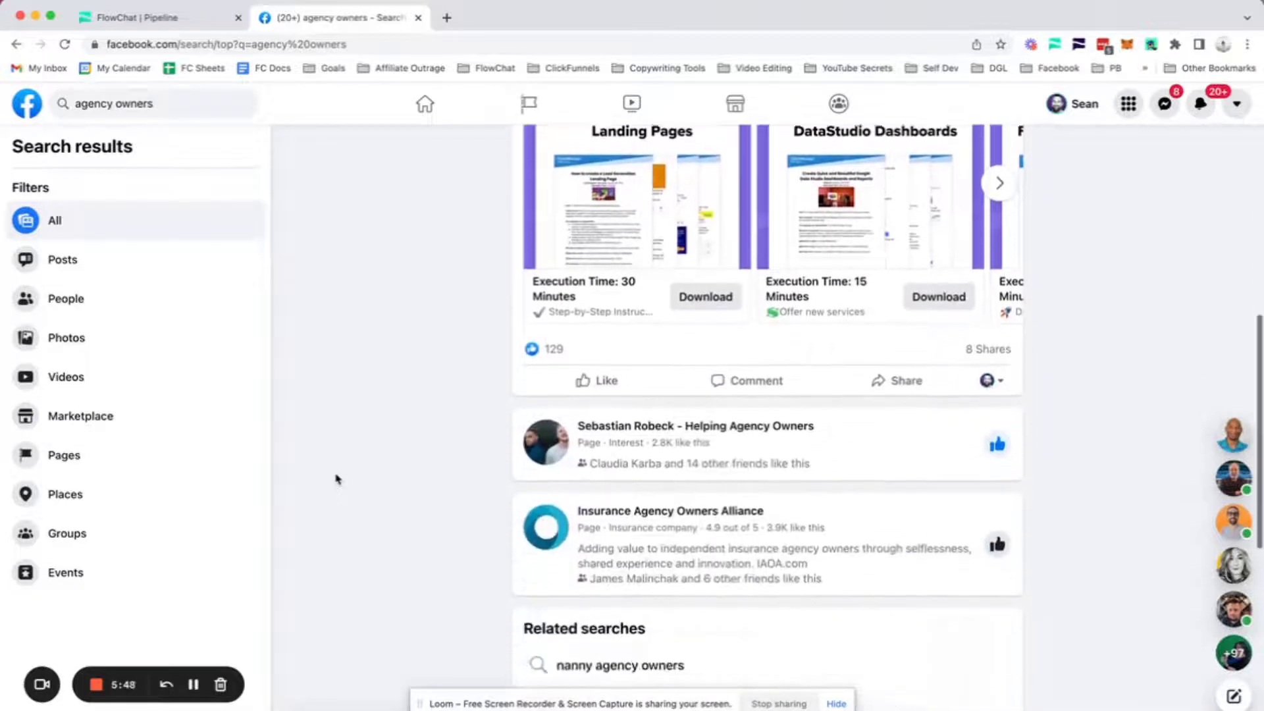
scroll(335, 479, "down", 7)
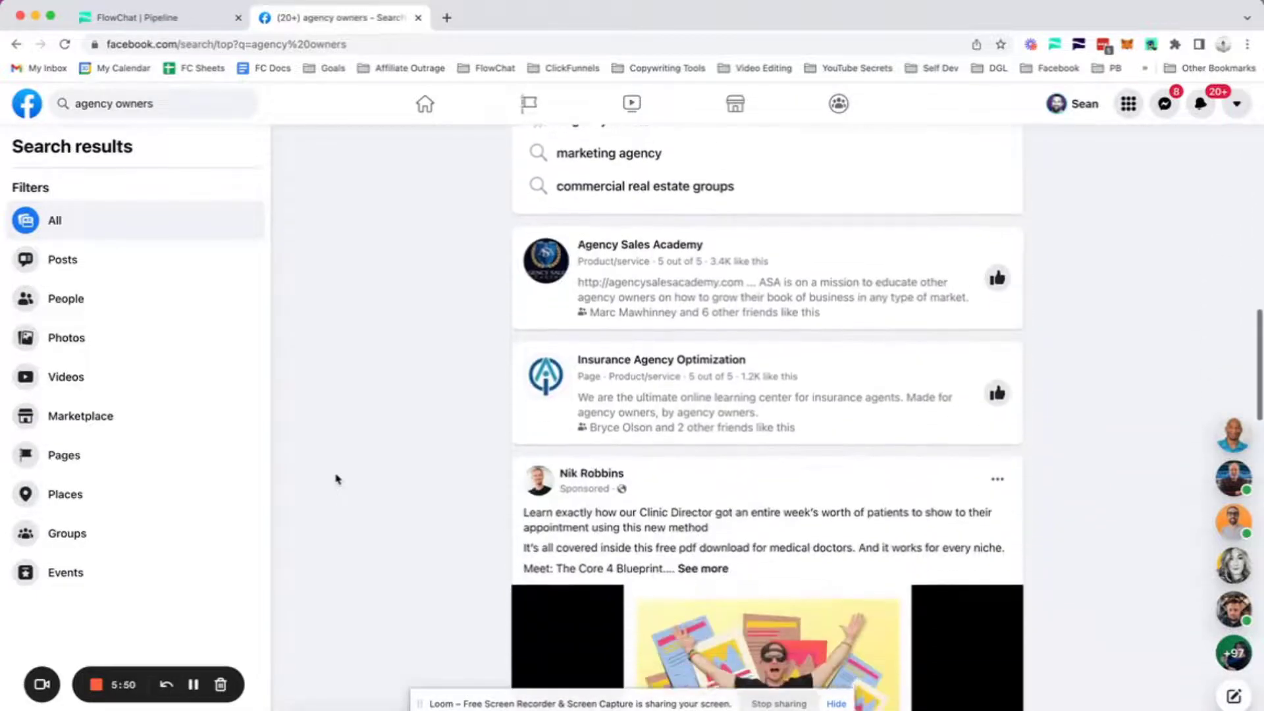
scroll(336, 478, "down", 7)
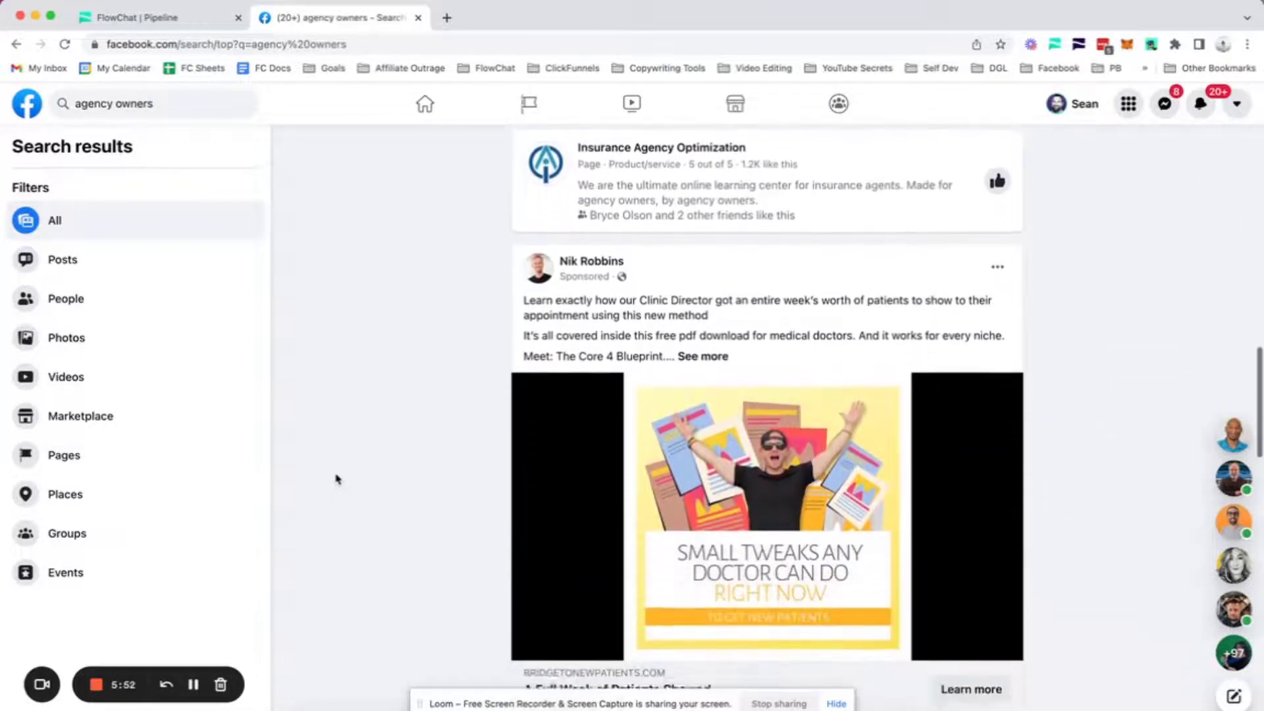
scroll(336, 479, "down", 3)
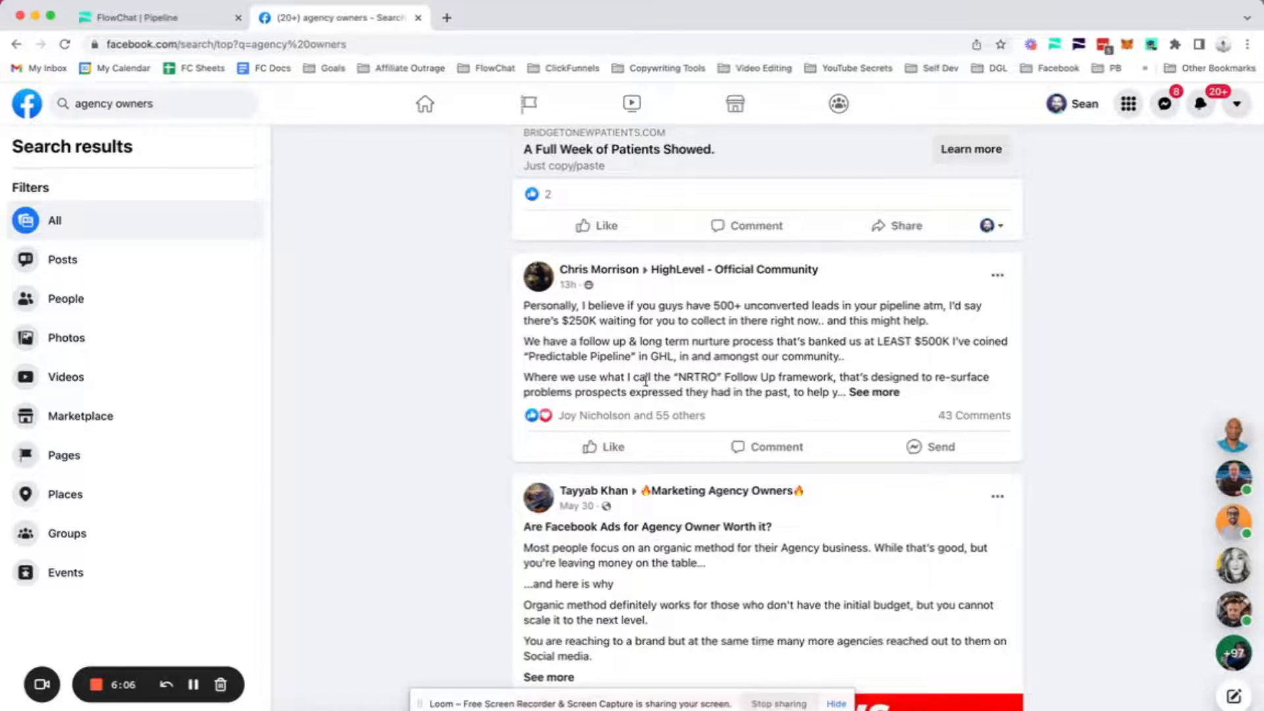
scroll(646, 380, "down", 1)
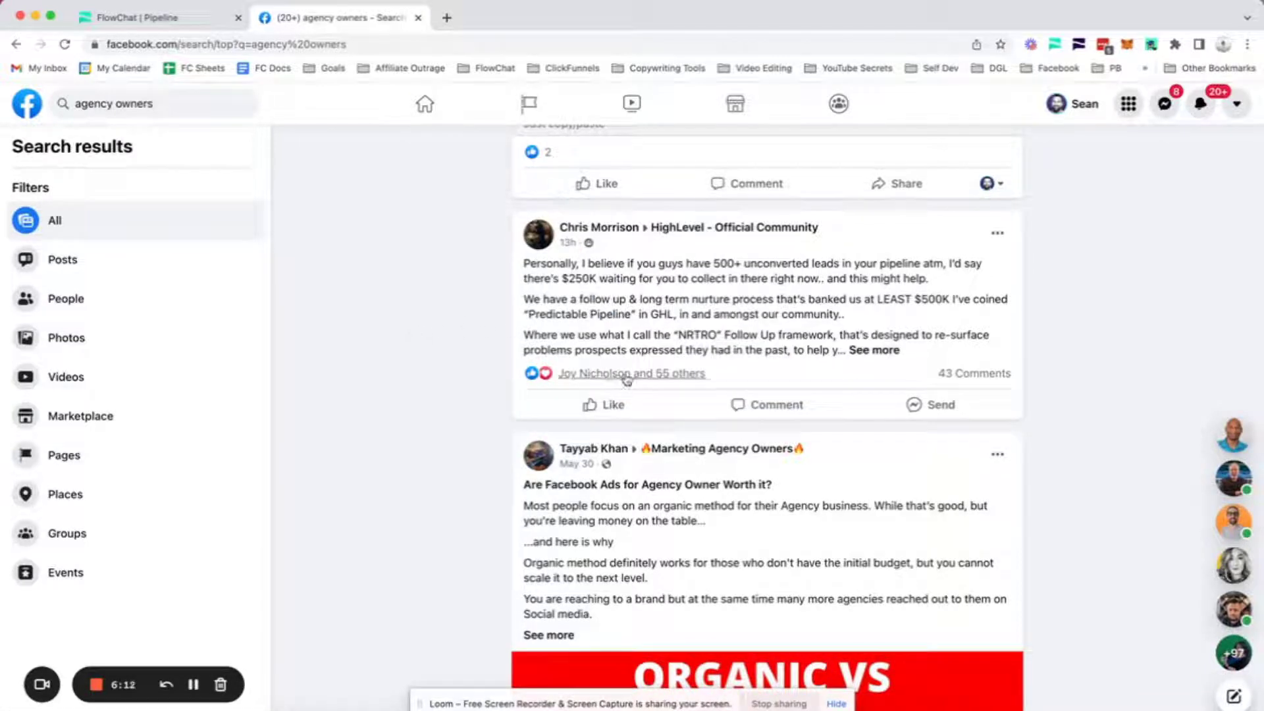
mouse_move(668, 381)
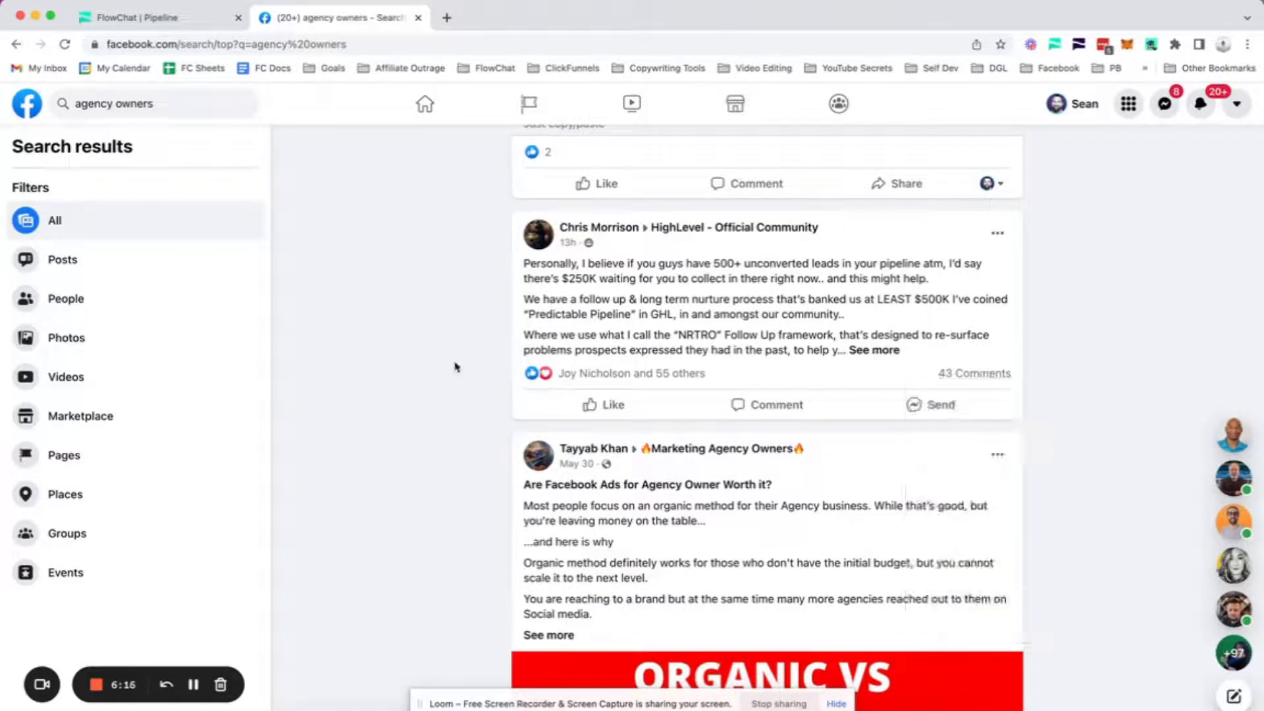
left_click(1054, 44)
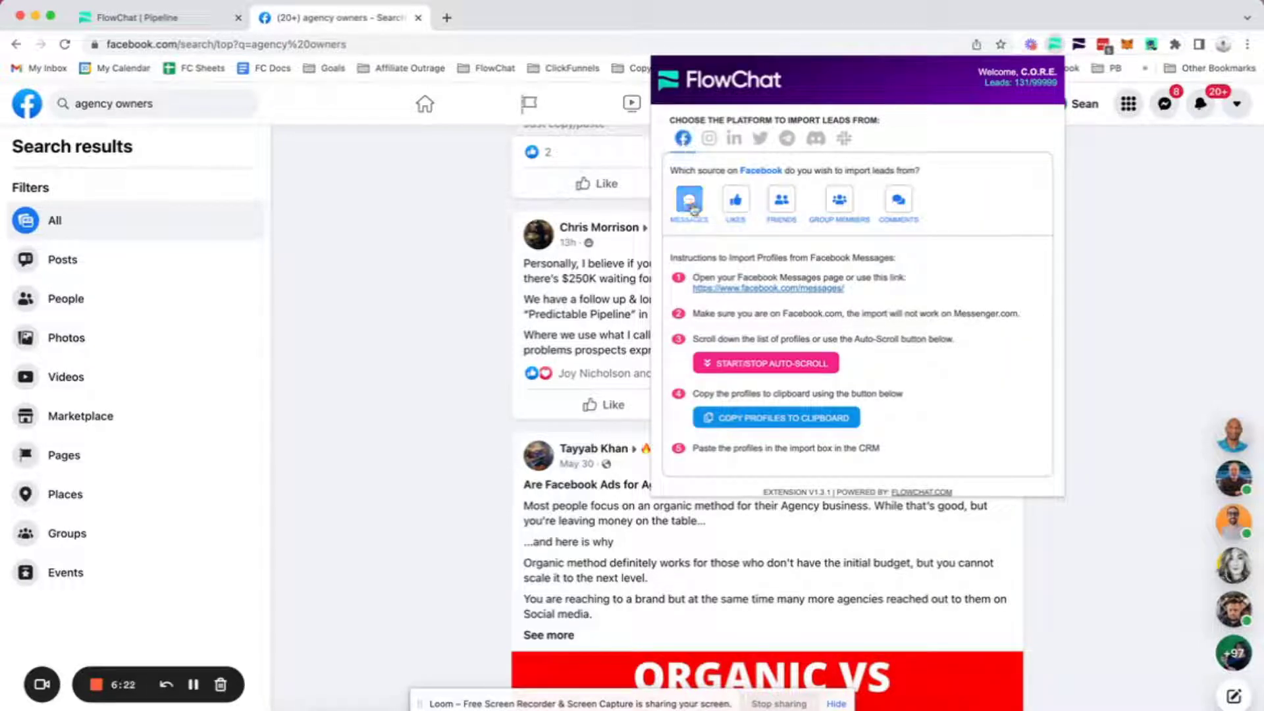
left_click(737, 200)
left_click(445, 353)
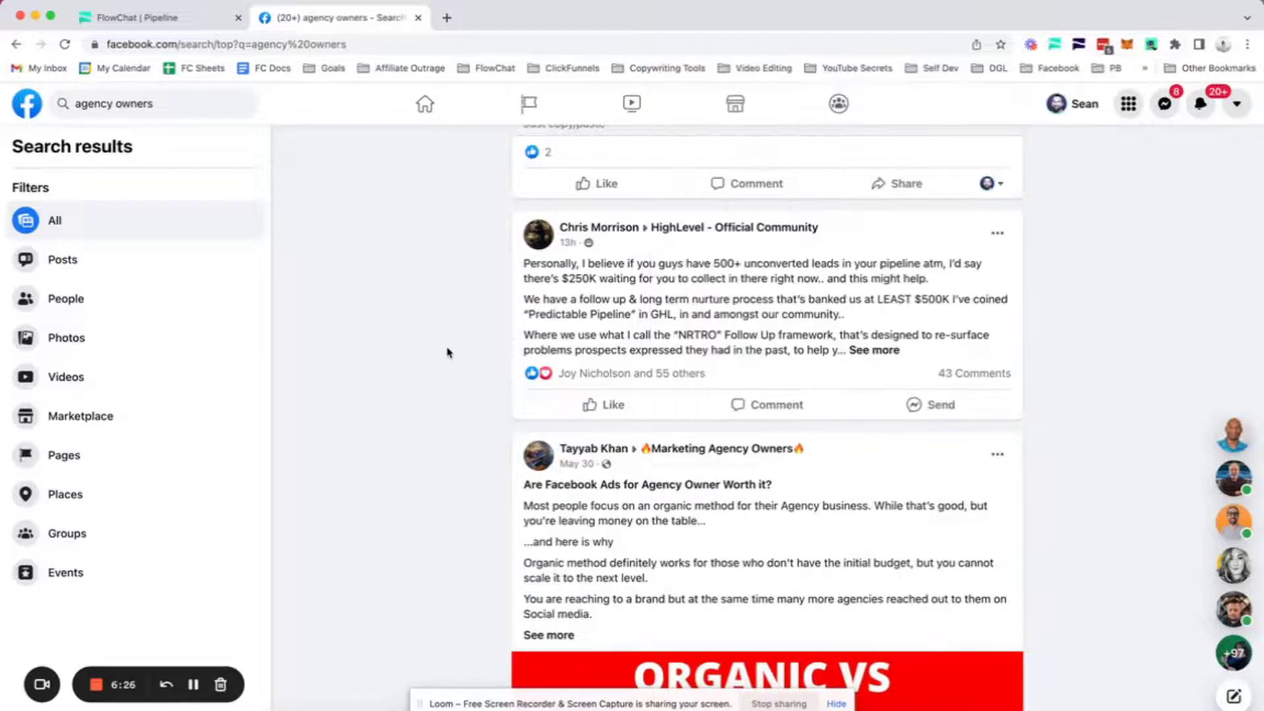
Open the HighLevel post's reactions list, auto-scroll it with the FlowChat extension's Facebook Likes source, and copy the profiles to the clipboard
left_click(609, 375)
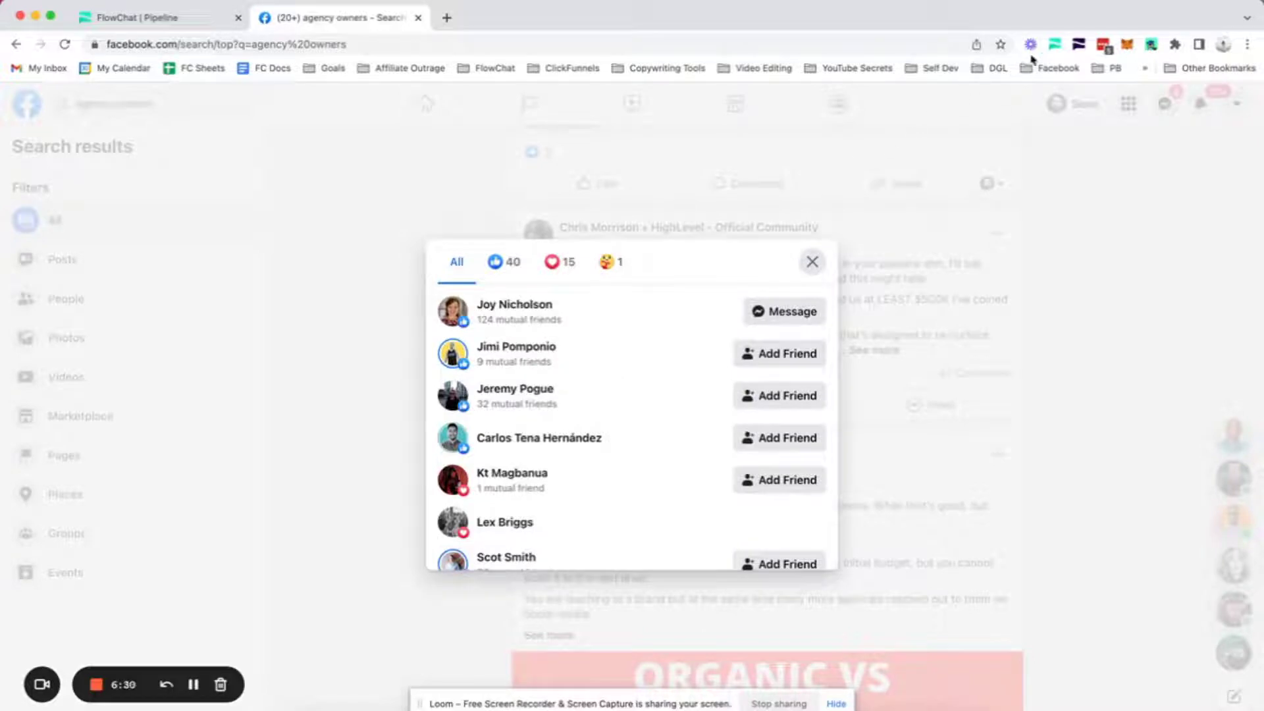
left_click(1054, 44)
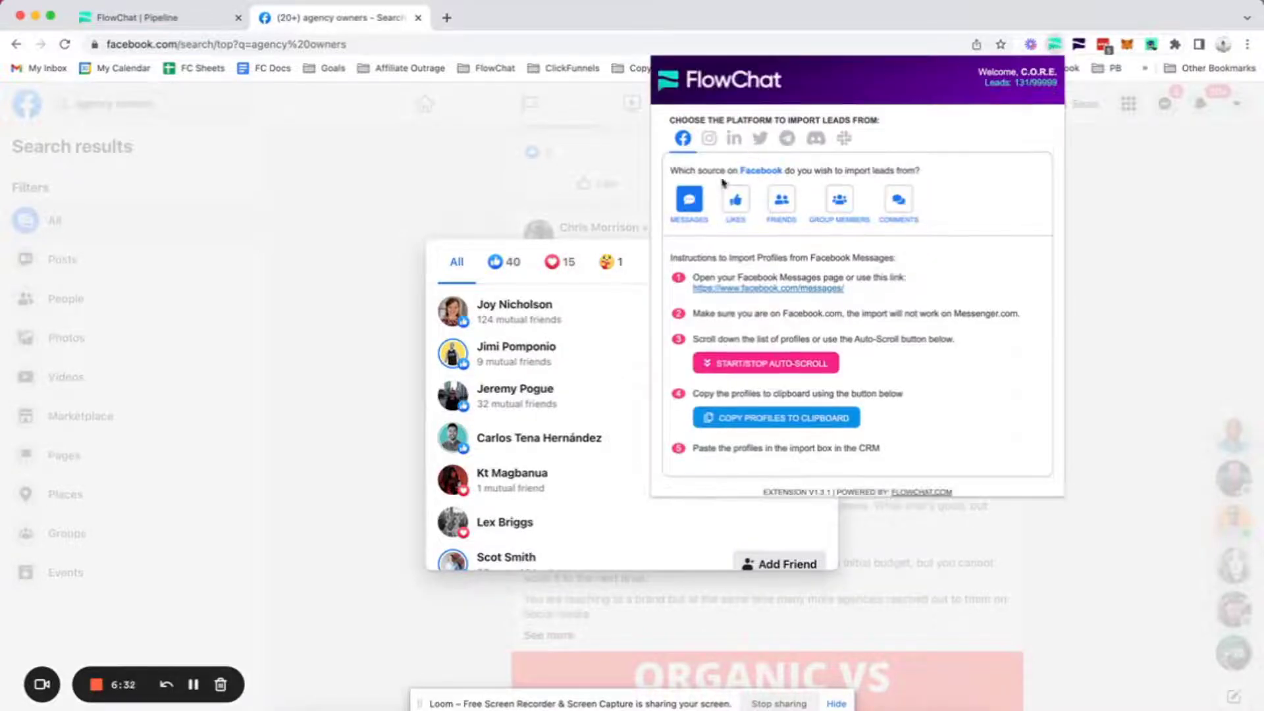
left_click(735, 200)
left_click(757, 330)
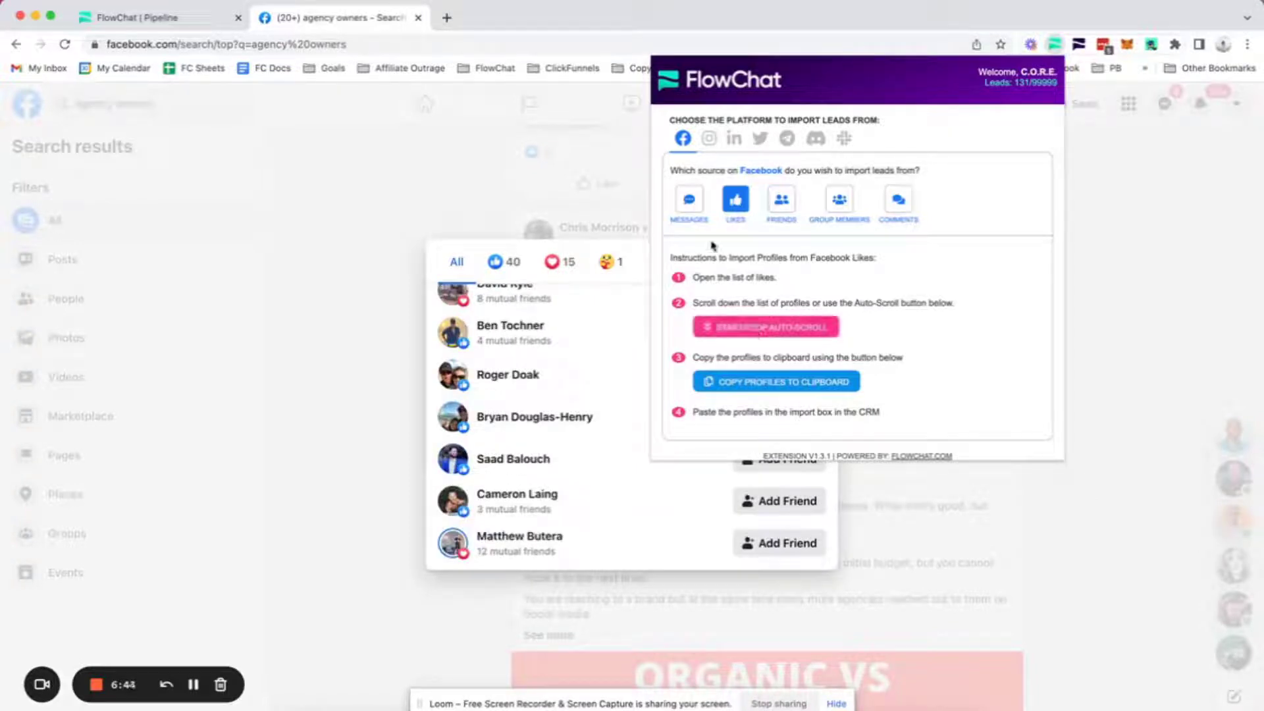
left_click(743, 385)
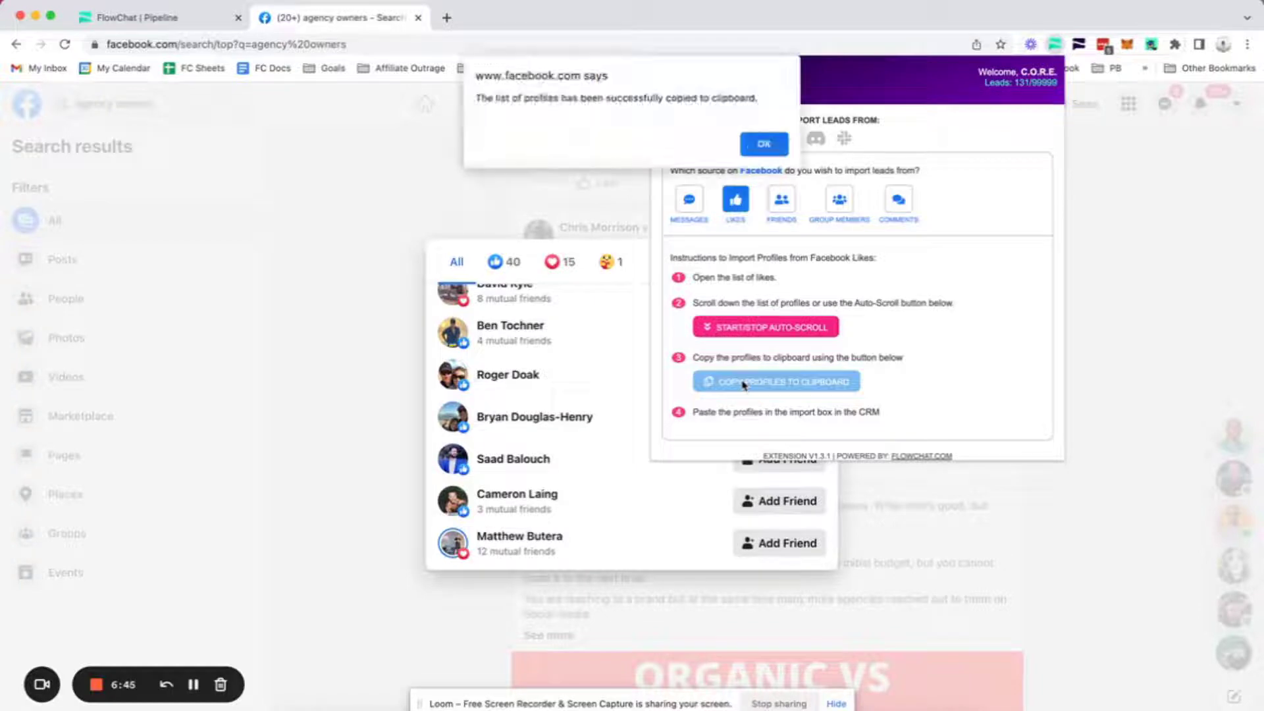
Switch to FlowChat and open the lead import page for Facebook Likes
left_click(125, 22)
left_click(356, 107)
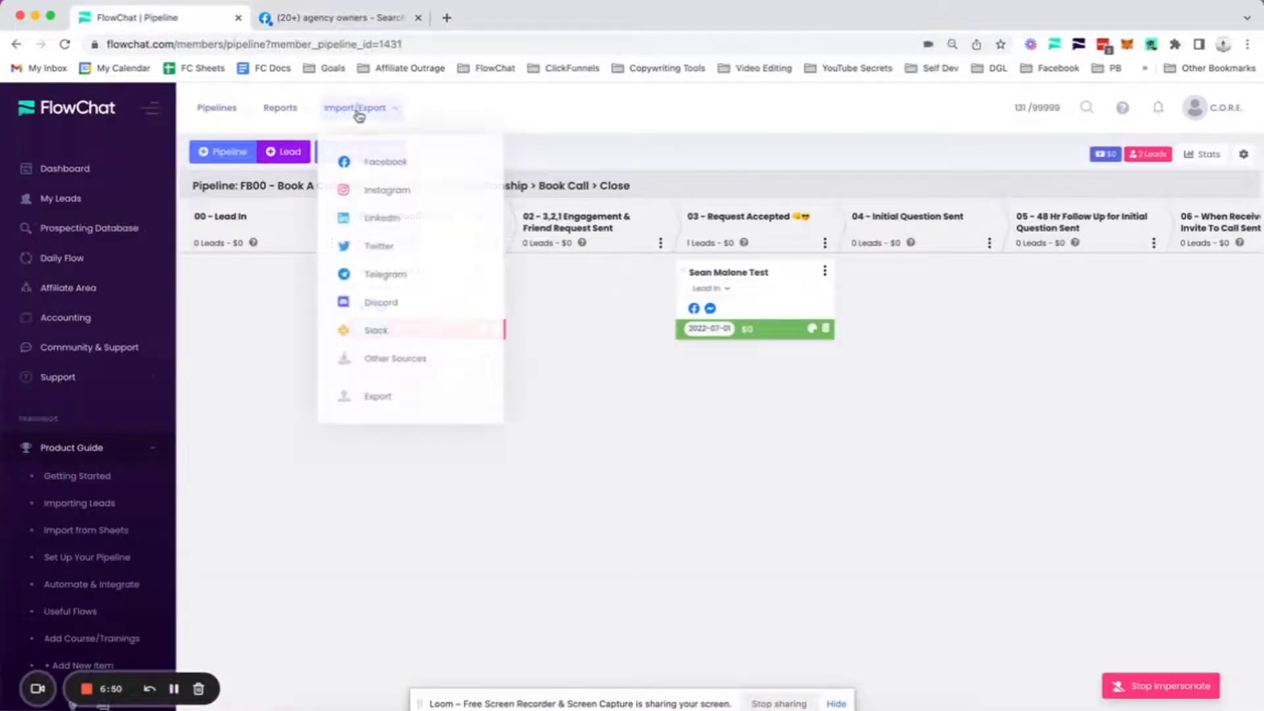
mouse_move(386, 160)
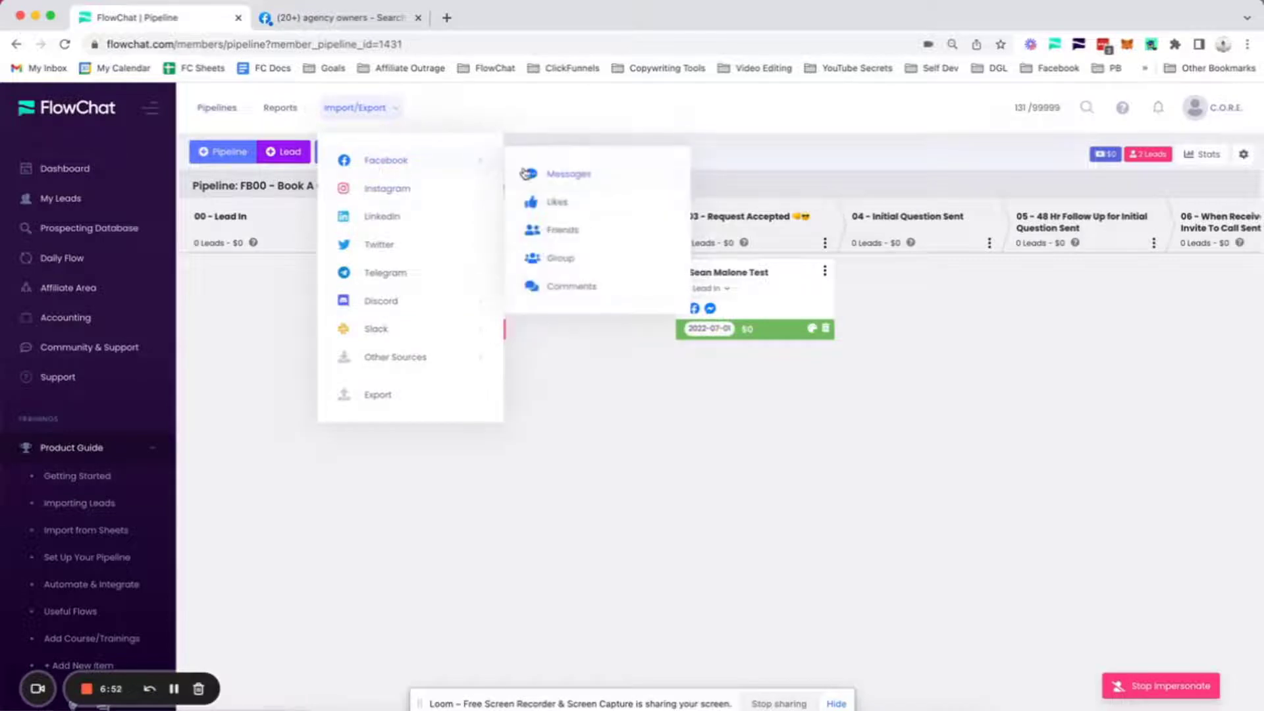
left_click(533, 200)
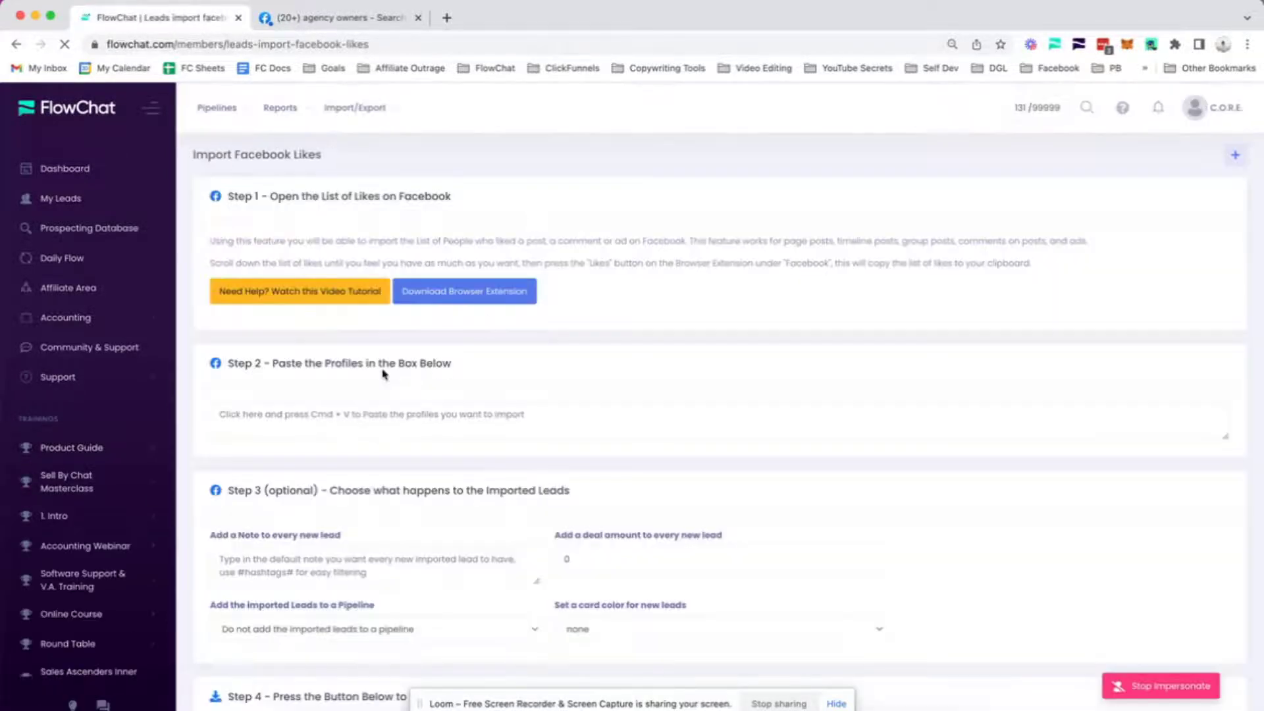
Paste the copied profiles into the Step 2 import box and enlarge the box to review the list
right_click(294, 412)
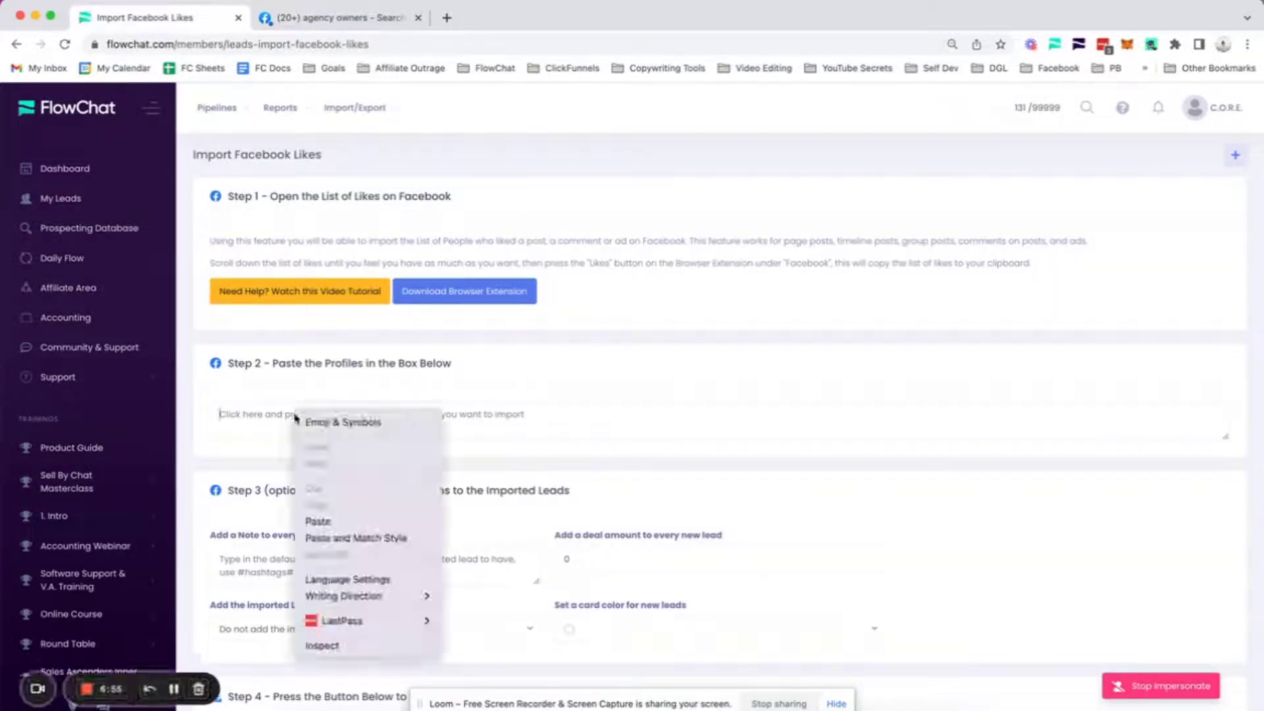
left_click(318, 521)
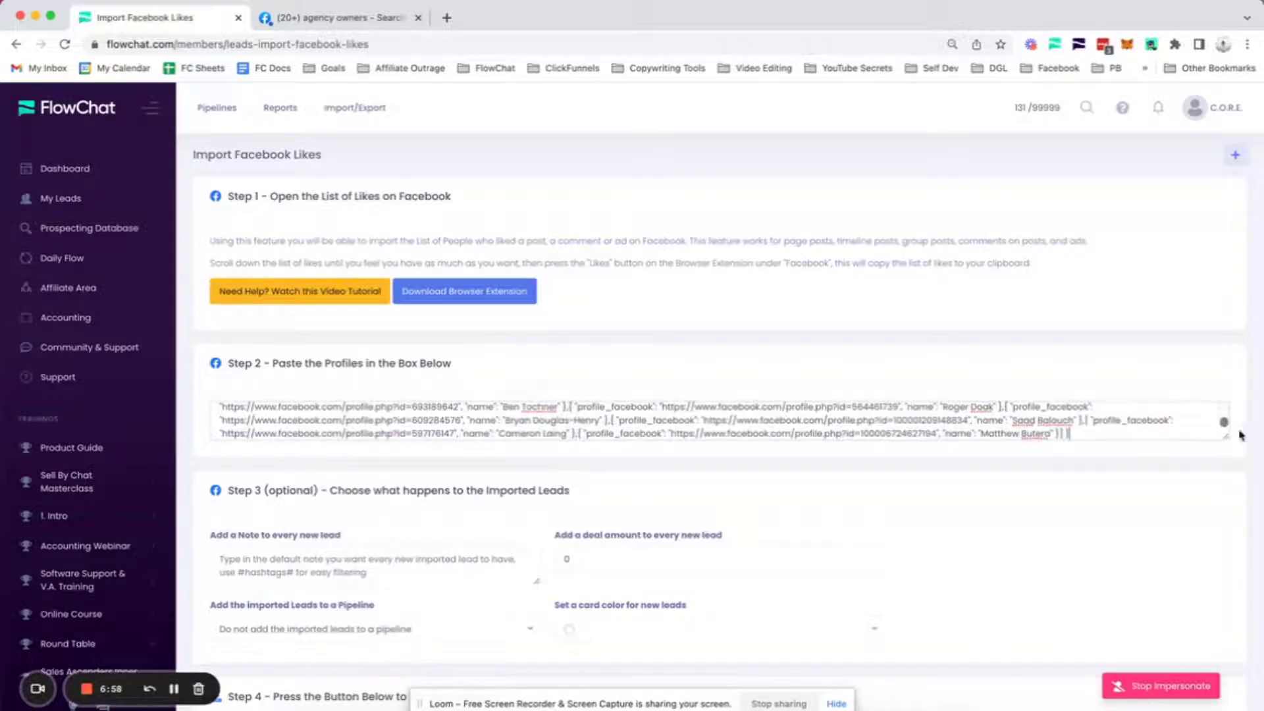
left_click_drag(1227, 436, 1231, 604)
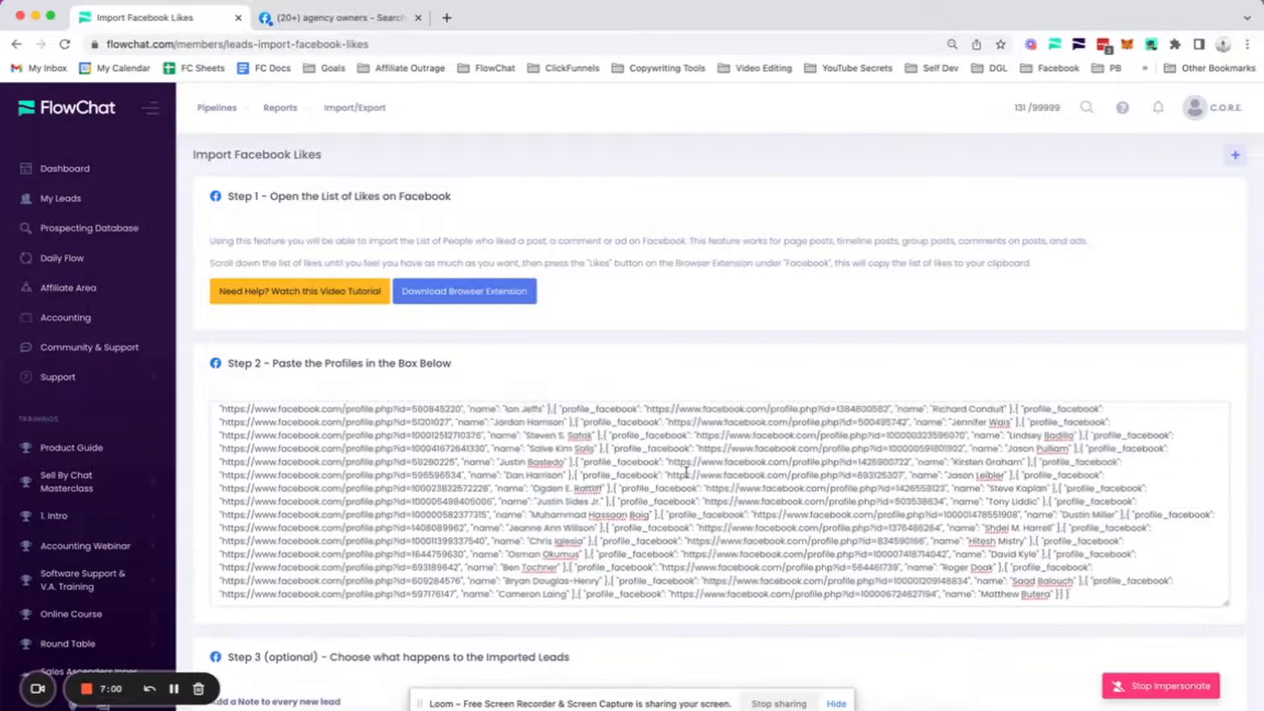
scroll(686, 472, "up", 10)
scroll(686, 472, "down", 10)
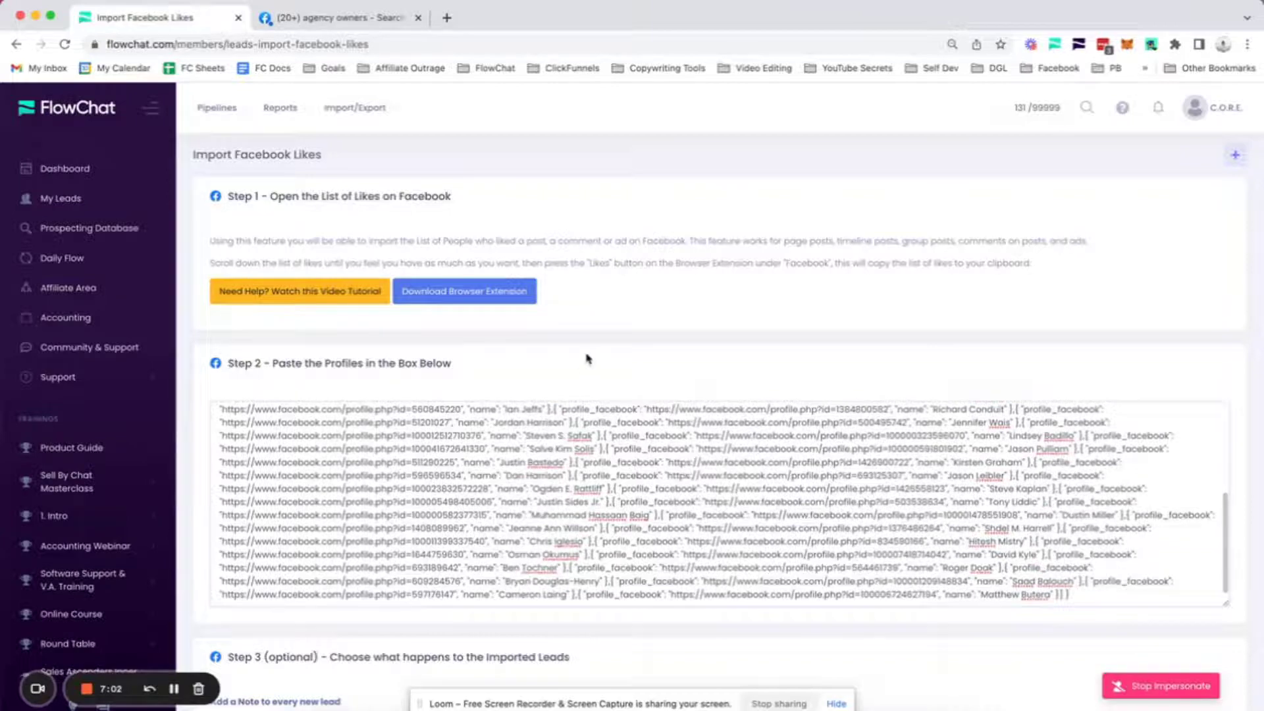
Start the note for every new lead with the lines "6/30/22" and "Likes to Leads"
scroll(618, 338, "down", 5)
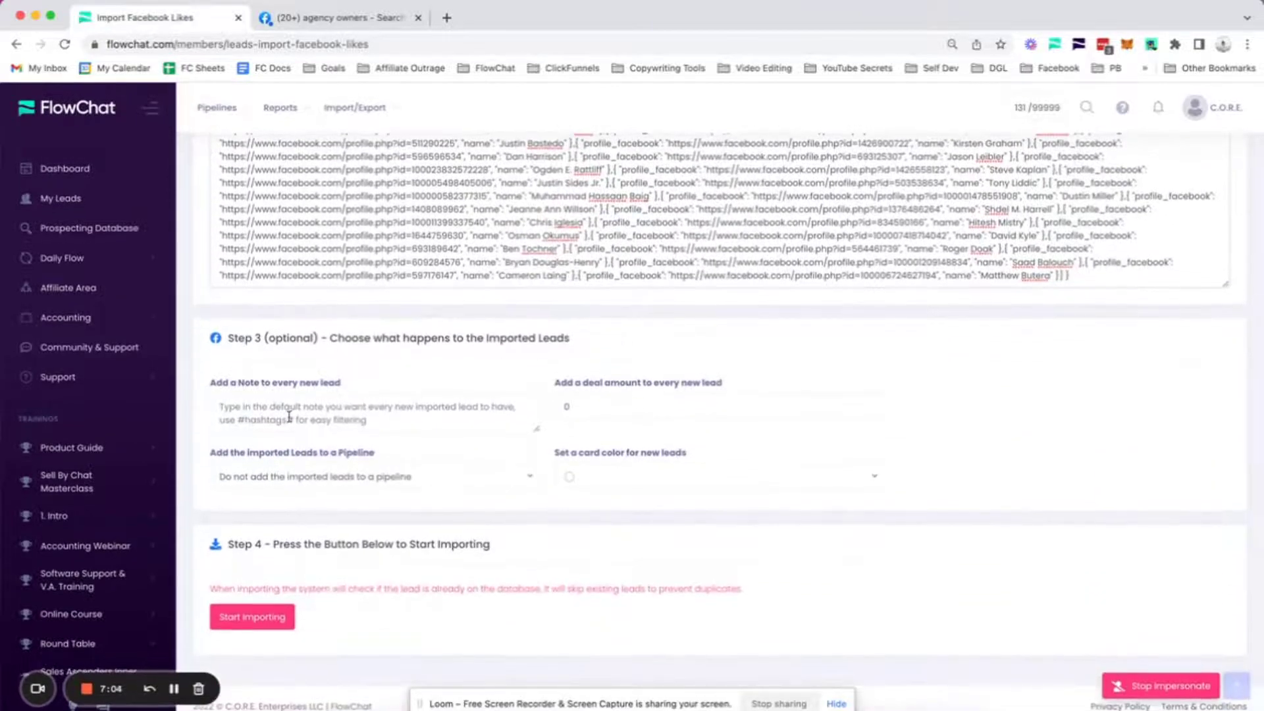
left_click(276, 407)
scroll(279, 413, "up", 5)
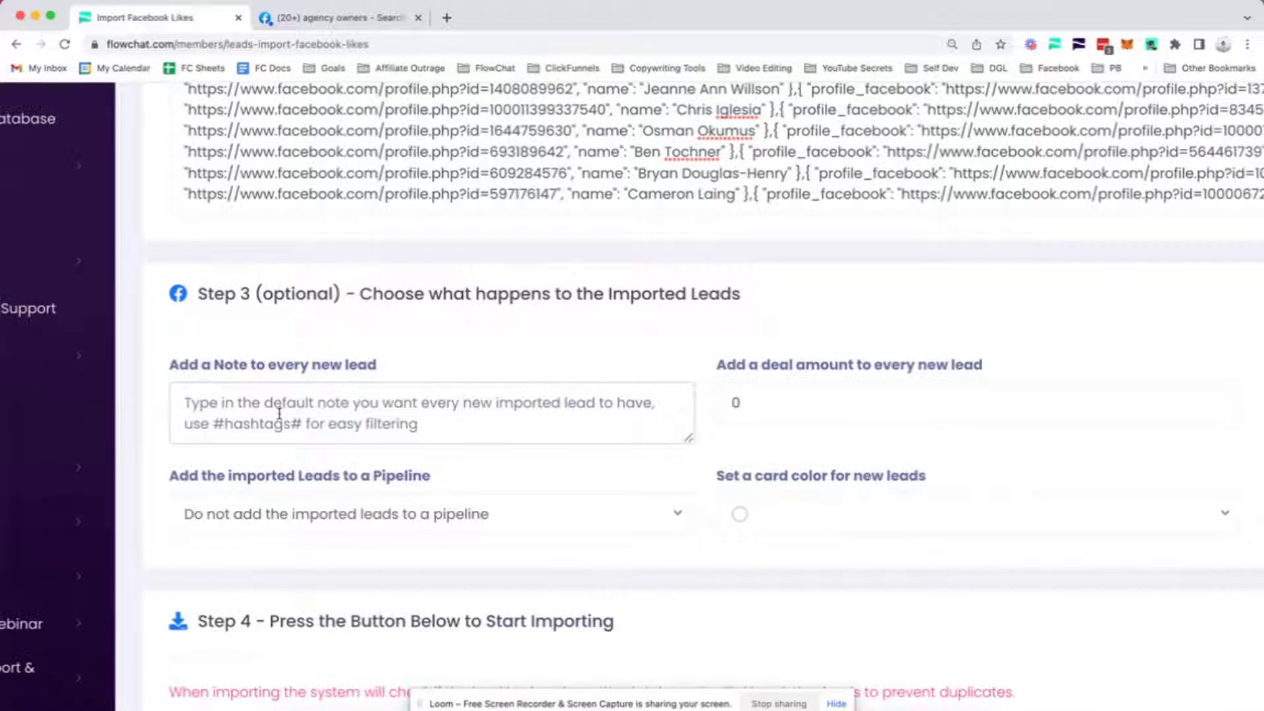
type("6/30/22")
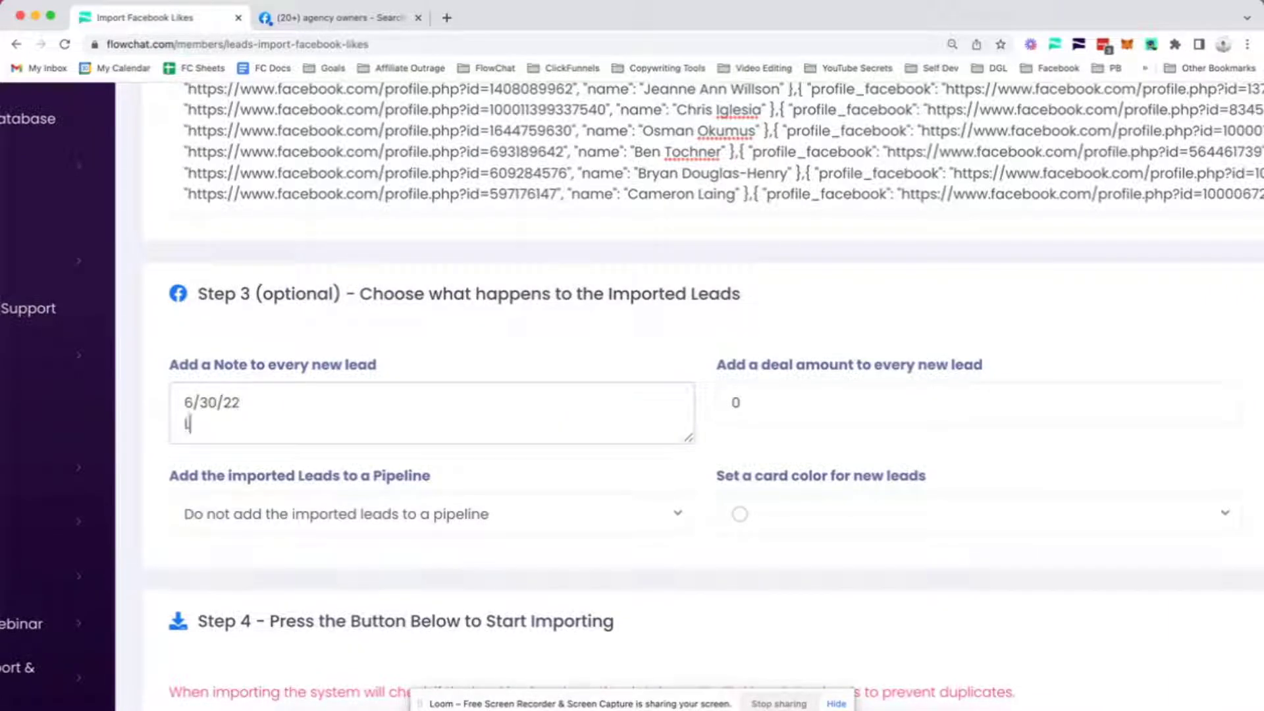
key("Return")
type("Likes to Leads")
key("Return")
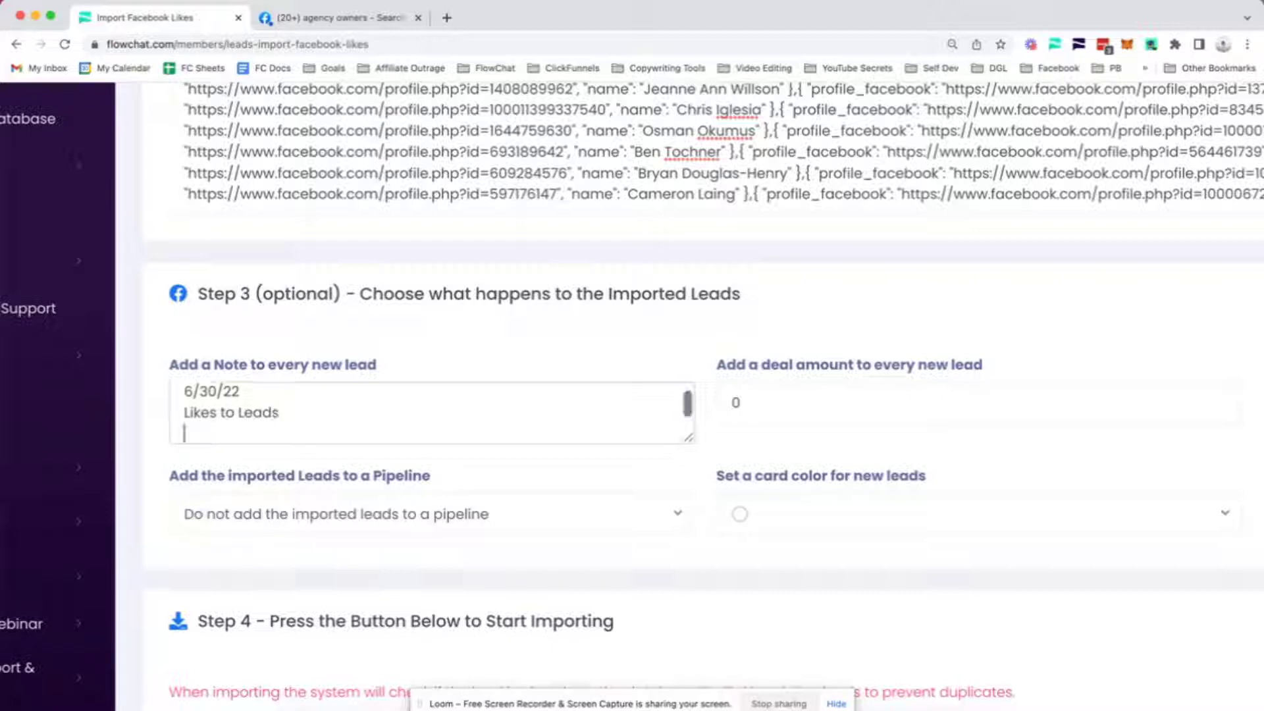
Switch to Facebook, close the reactions list, open the HighLevel post about unconverted leads on its own page, and copy its URL
left_click(336, 19)
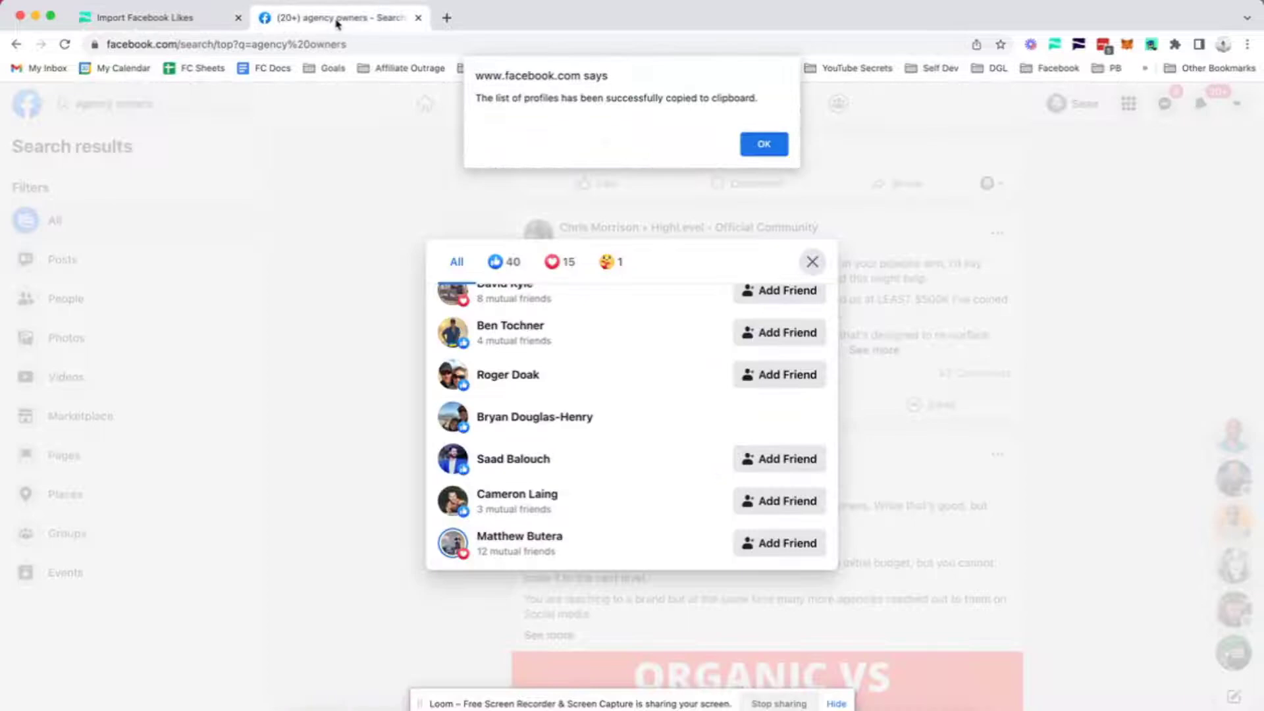
left_click(764, 145)
left_click(813, 261)
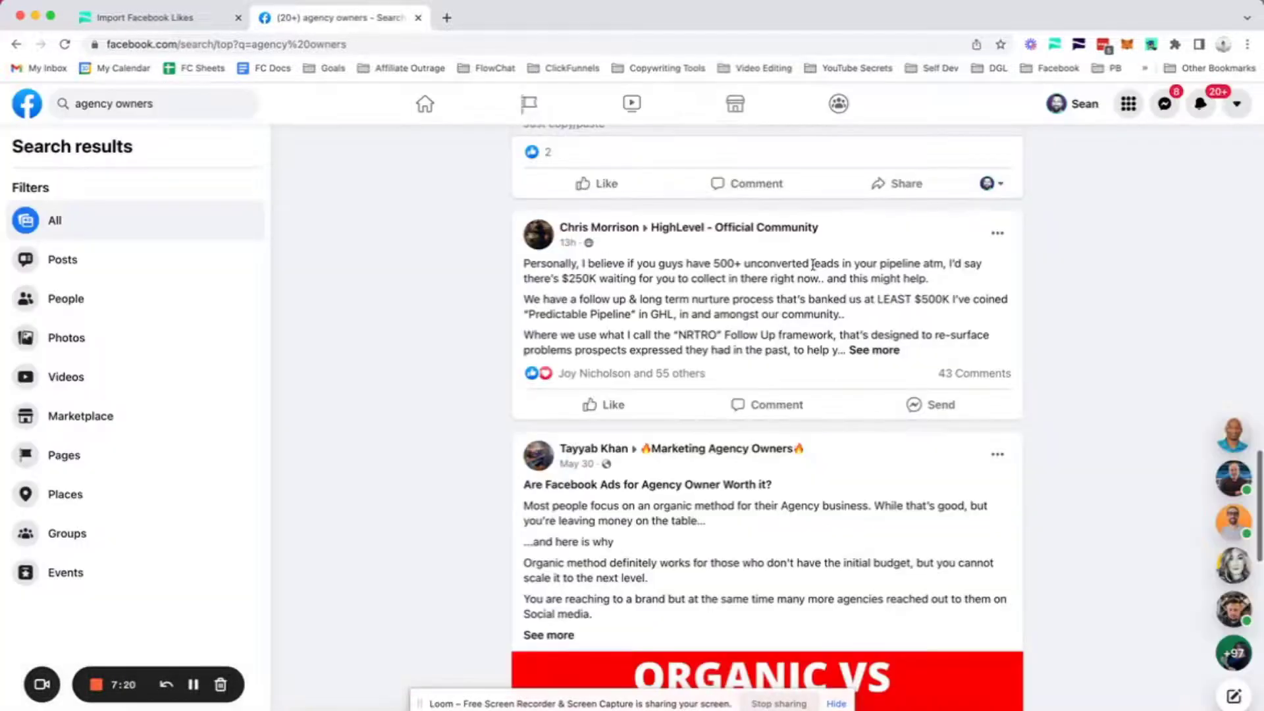
left_click(570, 244)
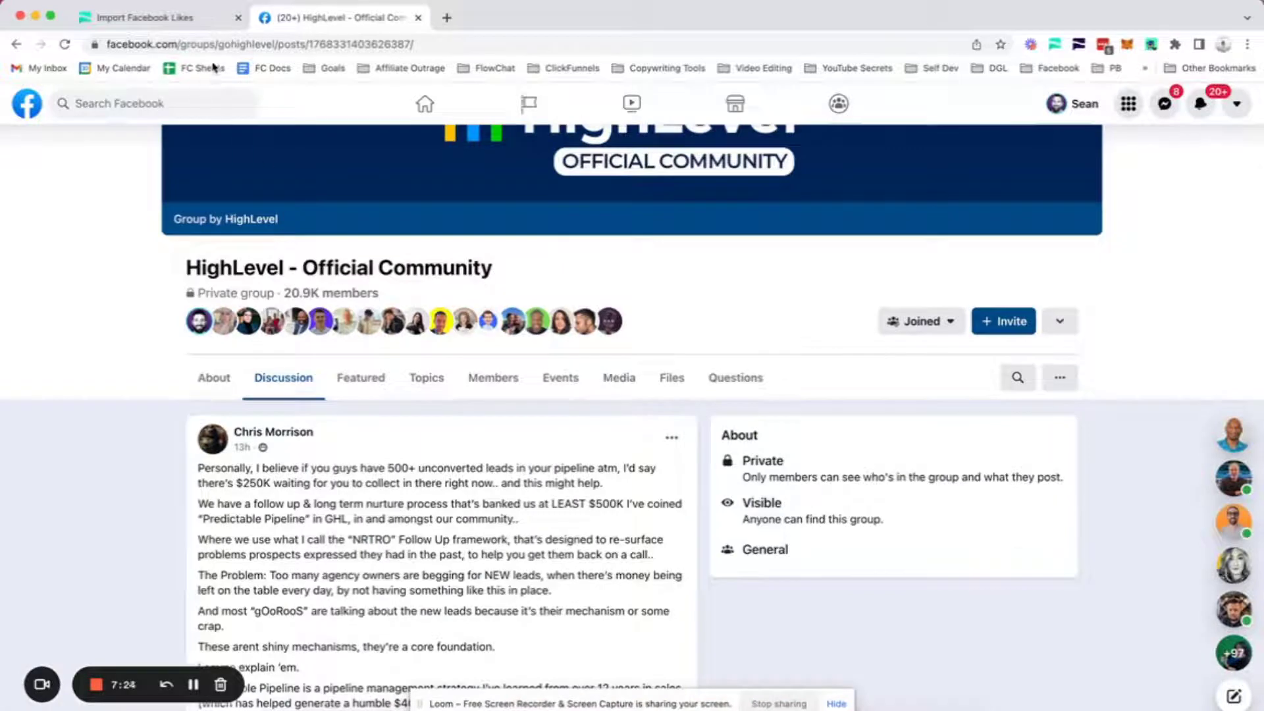
double_click(236, 44)
triple_click(235, 44)
key("ctrl+c")
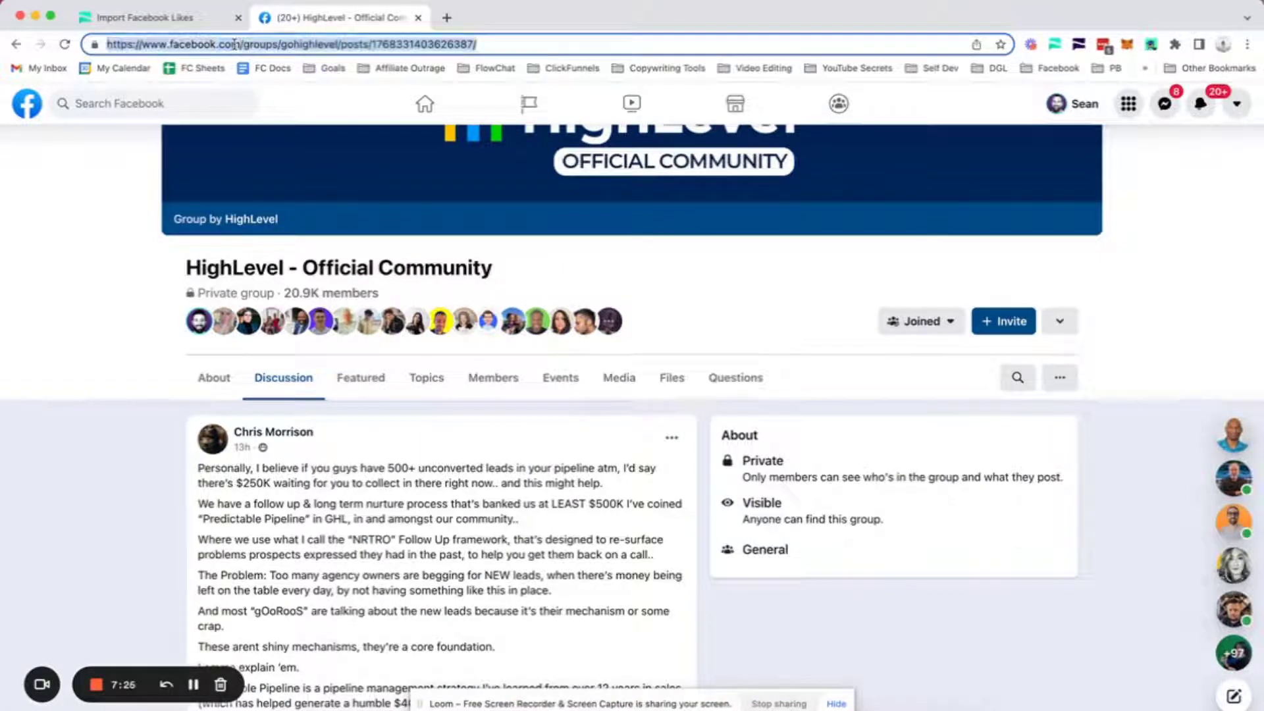
Back in FlowChat, add the copied post URL to the lead note, followed by a line reading "Demo purpose"
left_click(161, 29)
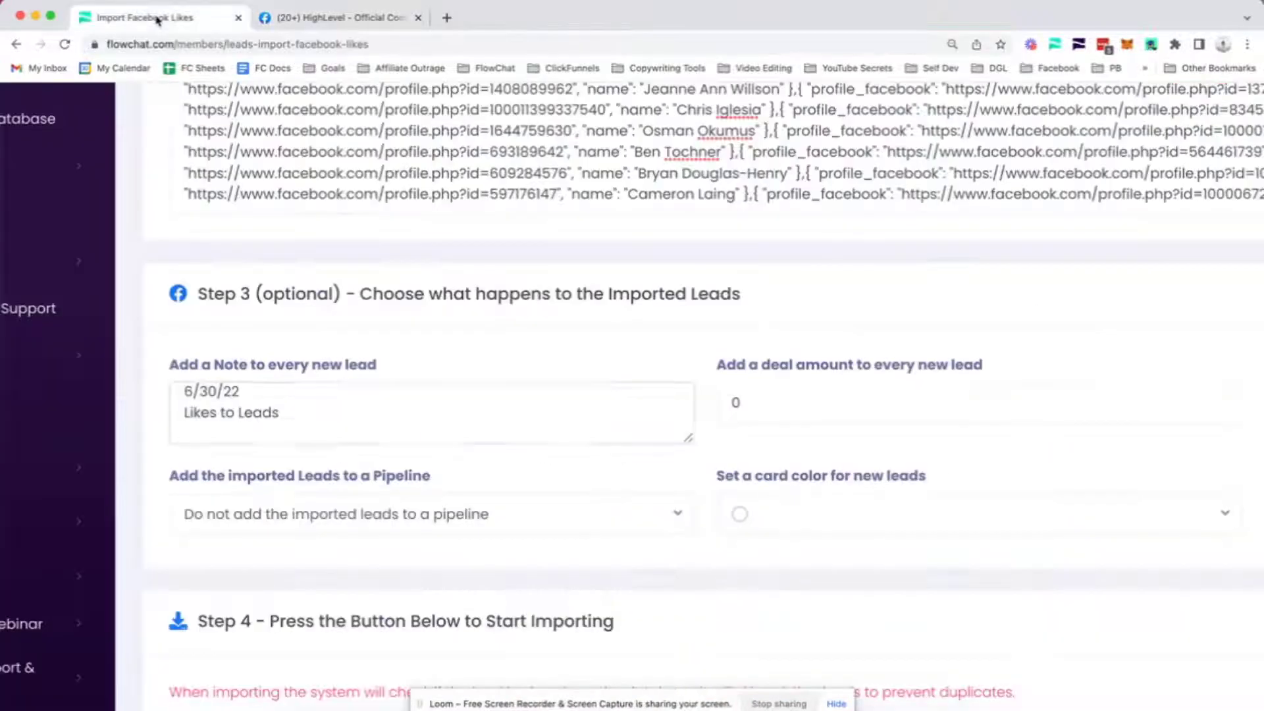
key("ctrl+v")
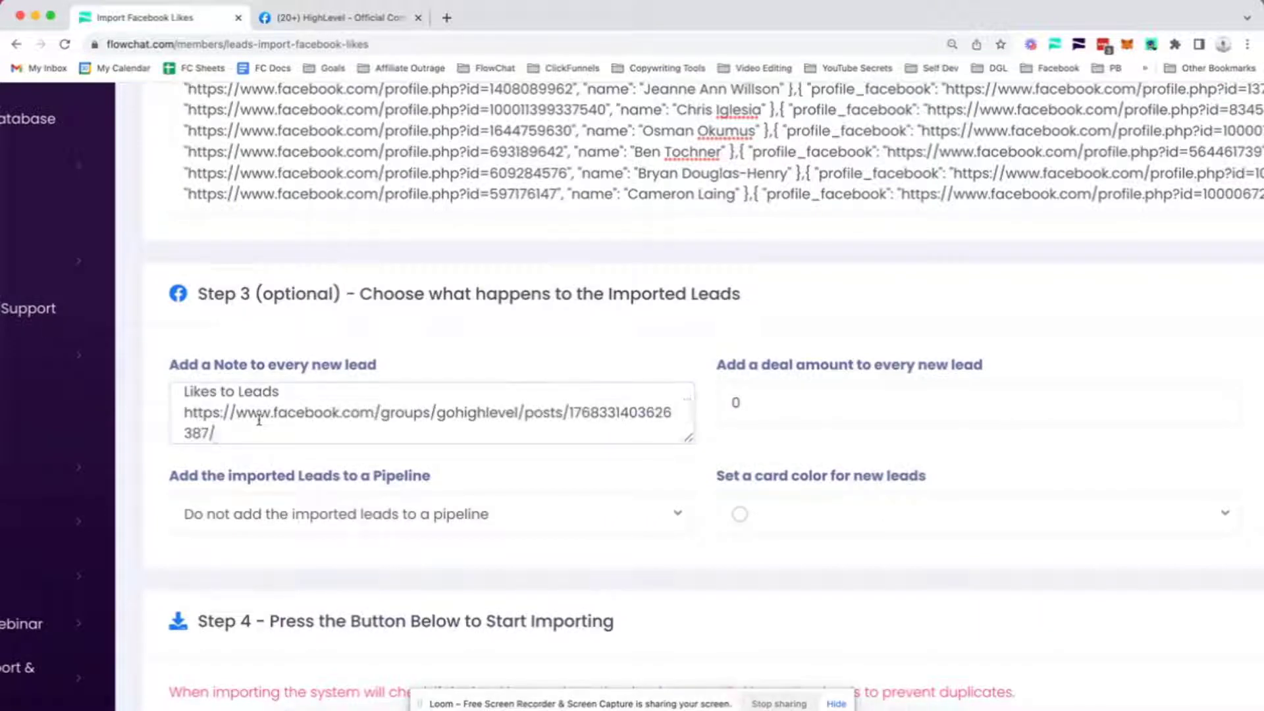
scroll(259, 419, "up", 1)
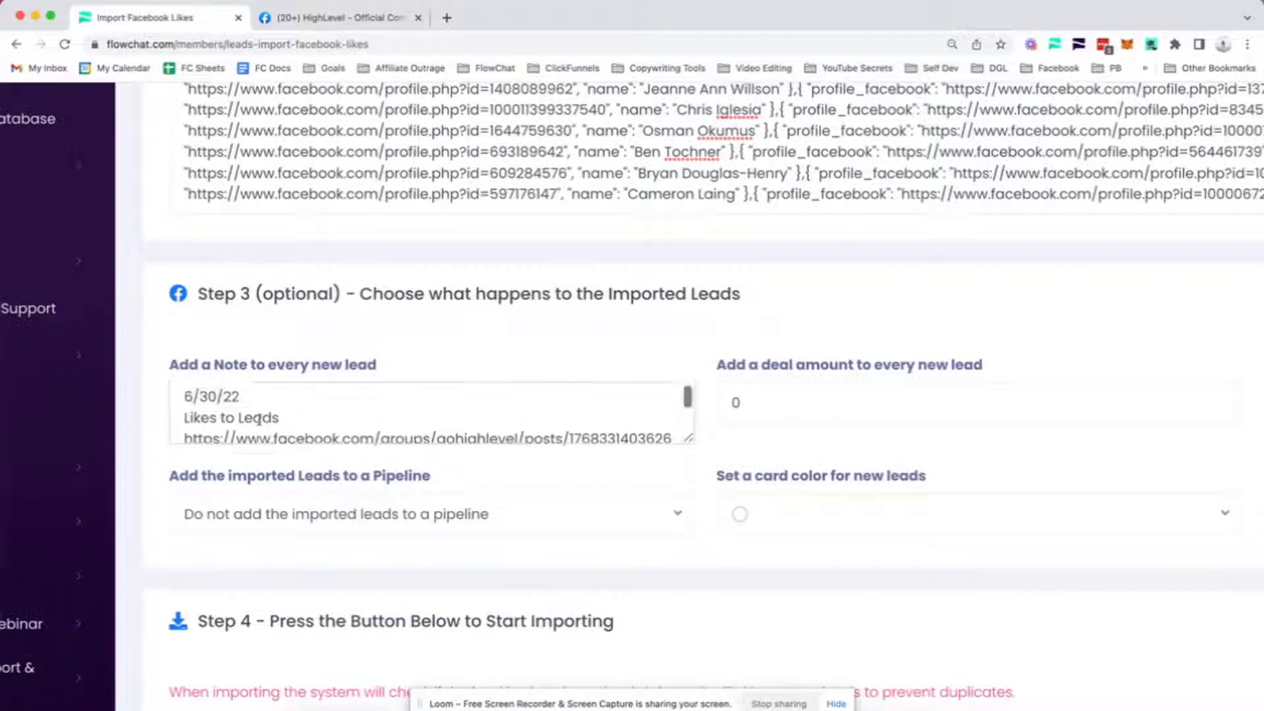
scroll(258, 420, "down", 2)
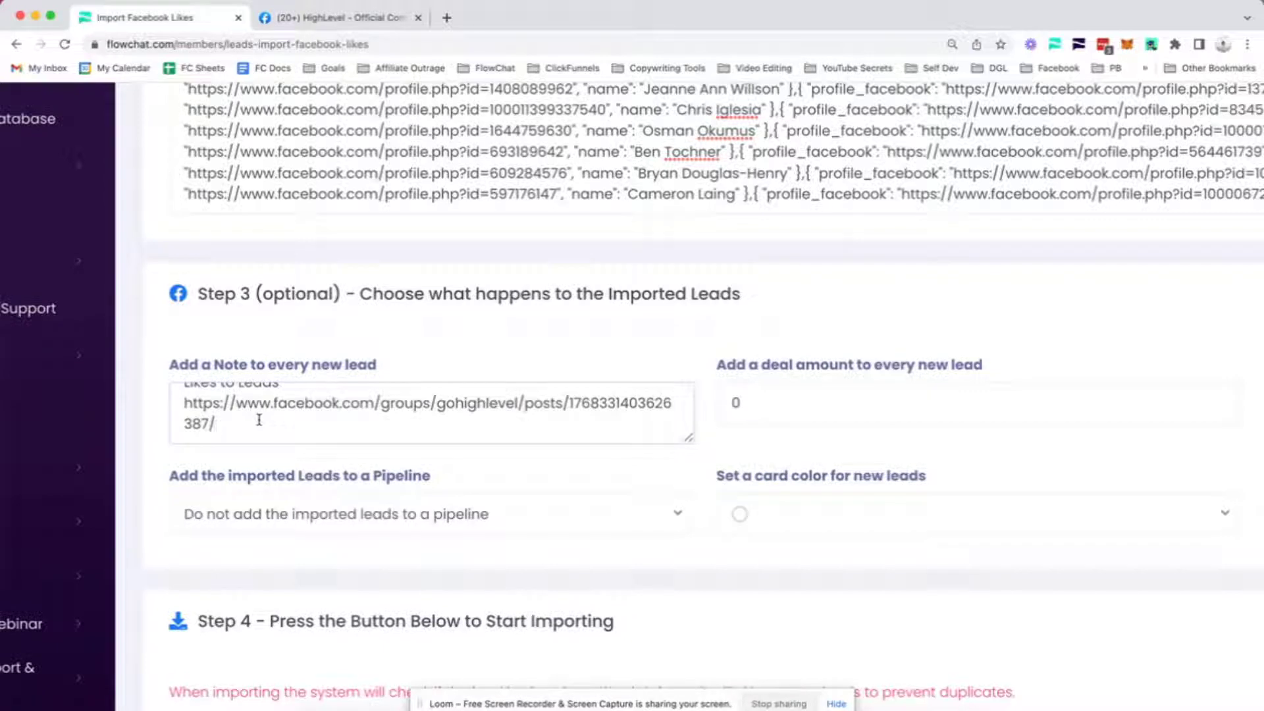
key("Return")
type("De")
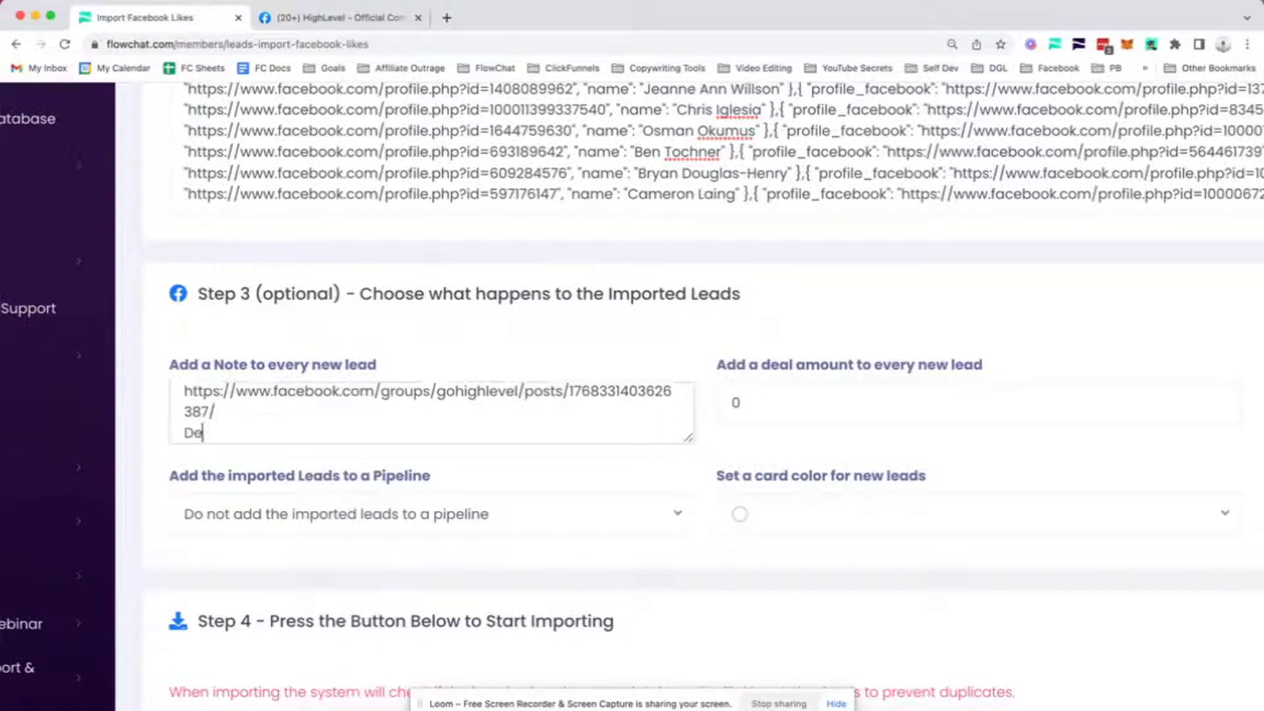
type("mo purpose")
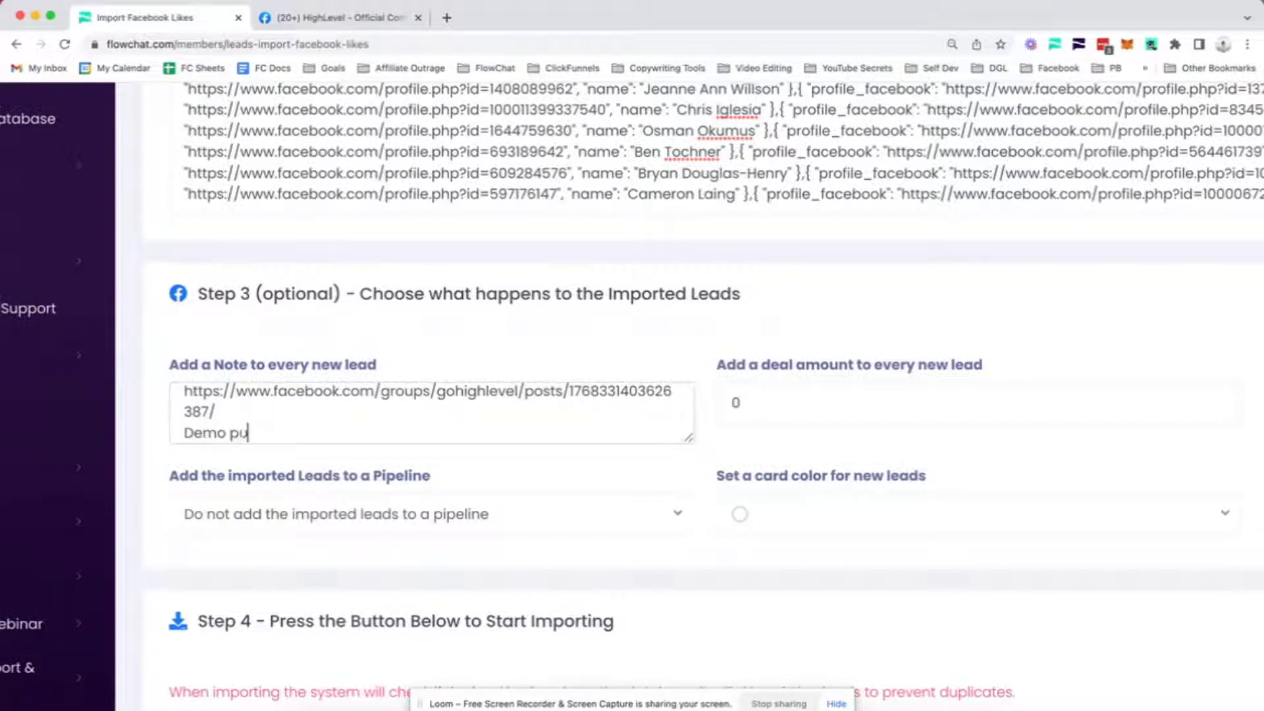
left_click(153, 454)
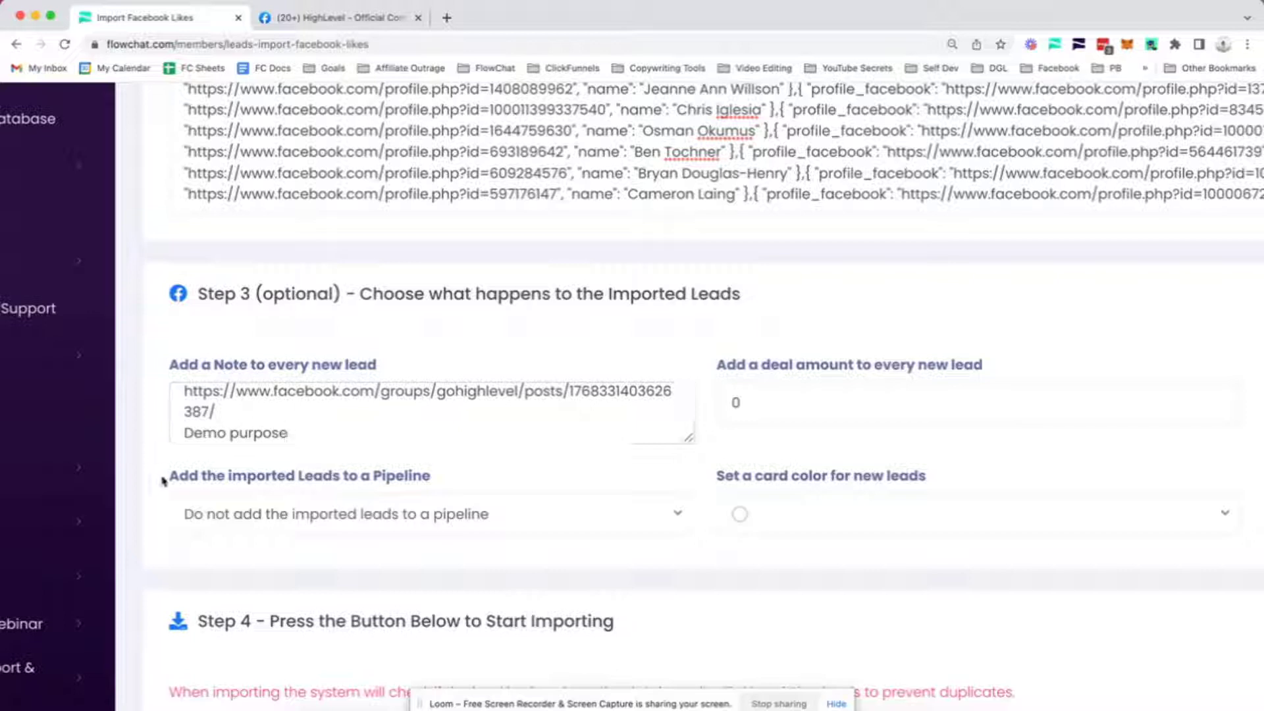
Assign the imported leads to the 00 - Lead In stage of the FB00 - Book A Call Flow pipeline
scroll(166, 476, "down", 2)
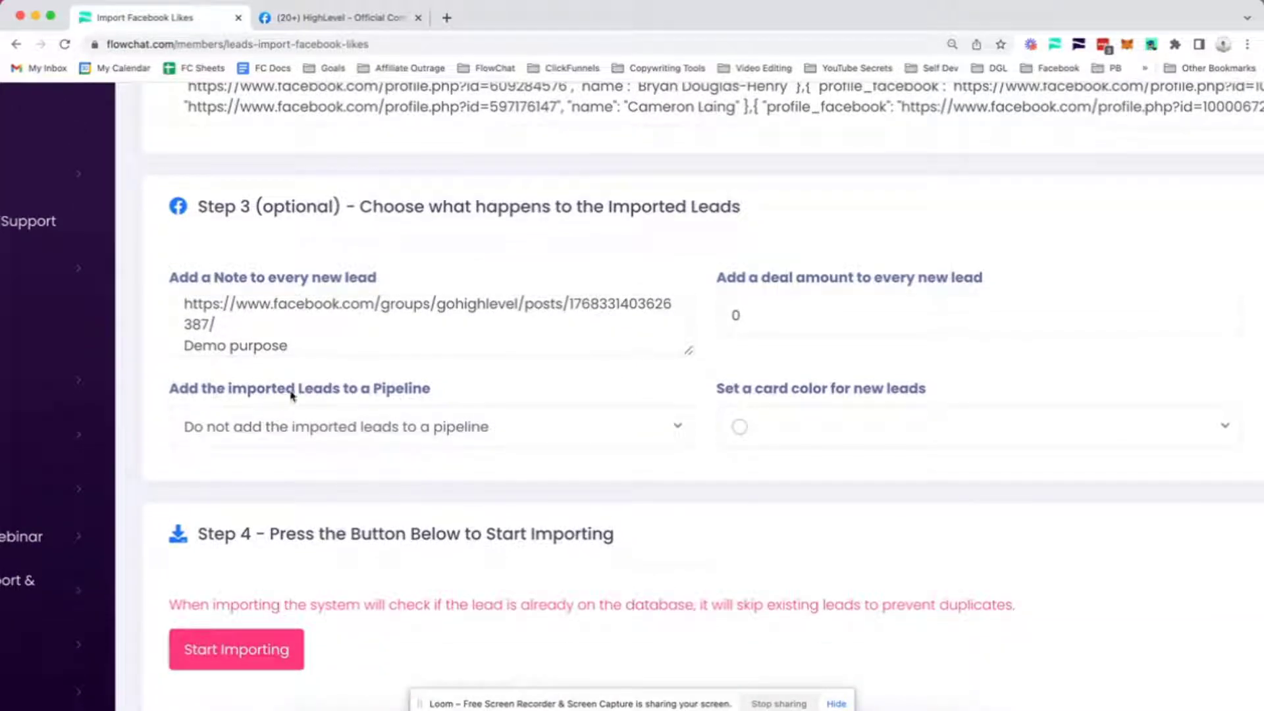
left_click(277, 428)
key("super+minus")
key("super+minus")
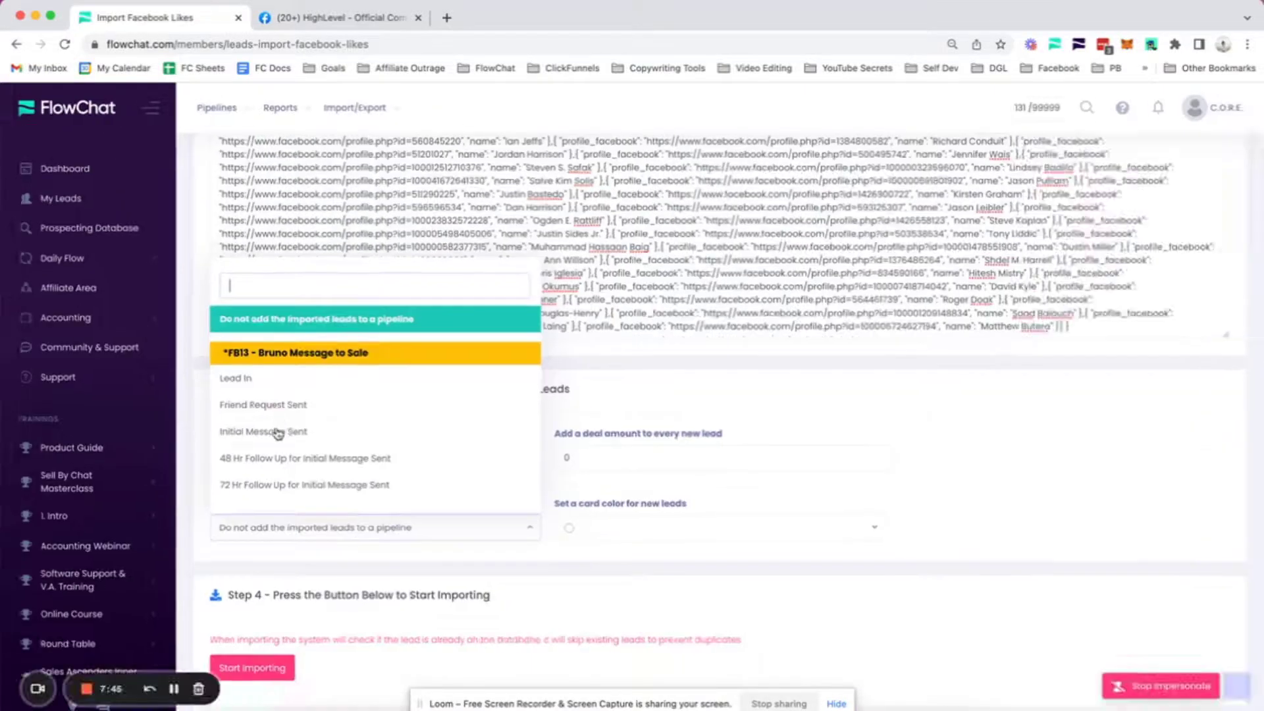
scroll(277, 432, "down", 10)
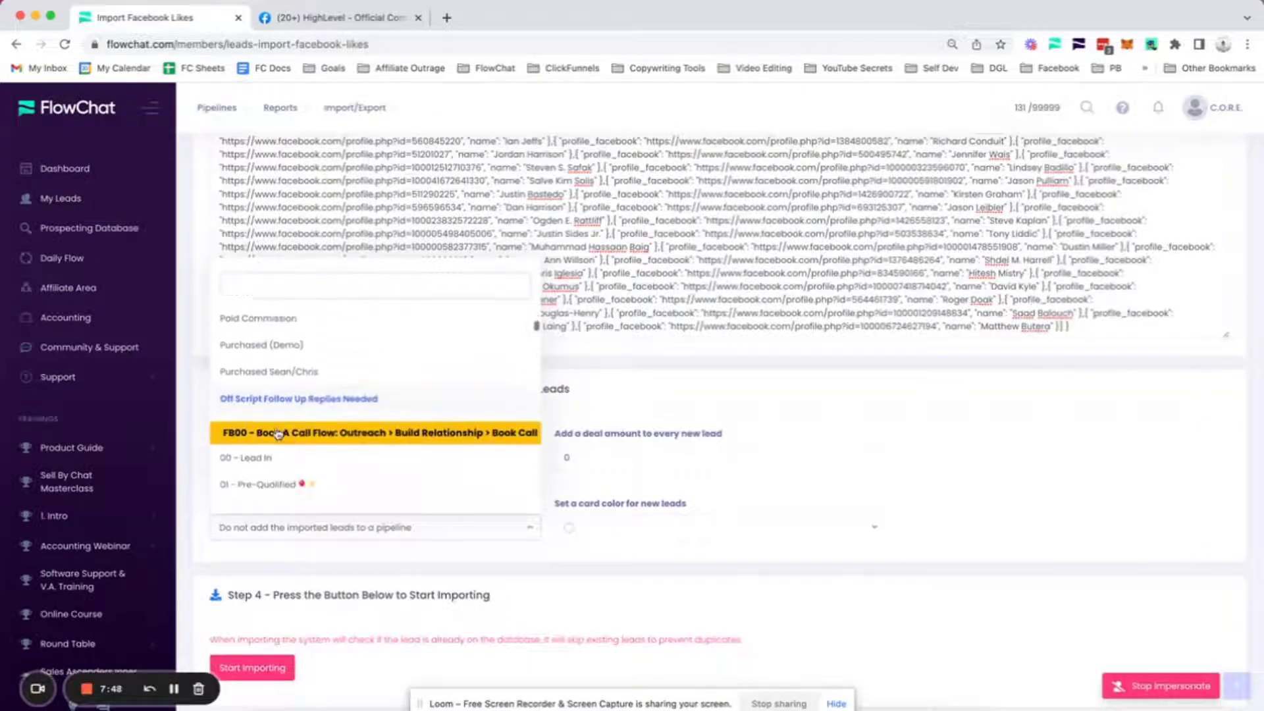
scroll(278, 432, "down", 1)
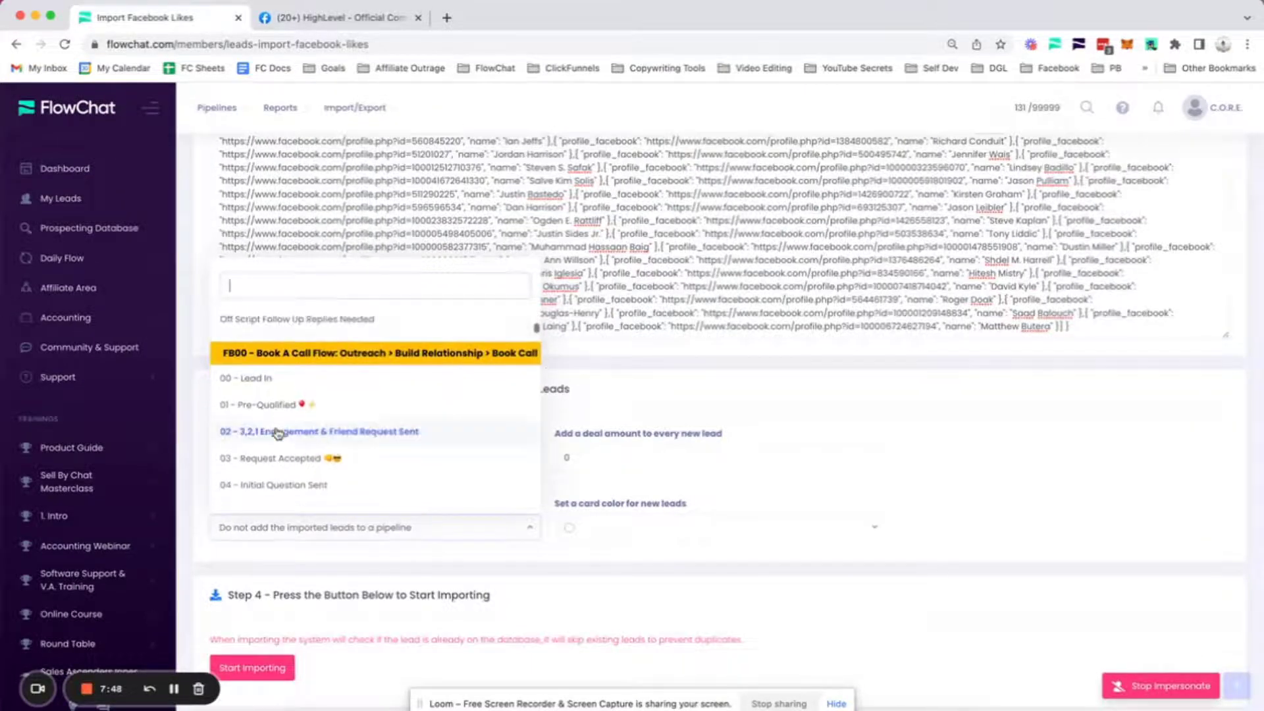
left_click(259, 380)
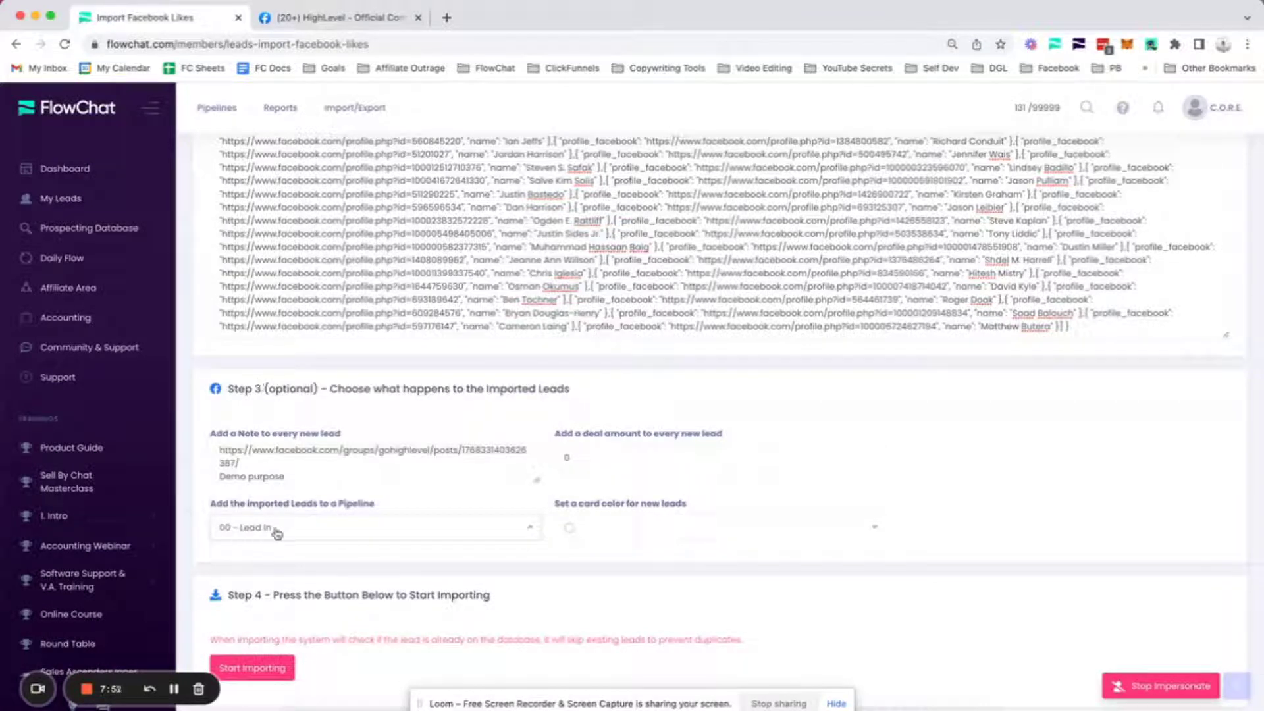
Set the deal amount for every new lead to 1997 and the card color to purple
left_click_drag(583, 454, 526, 455)
type("1967")
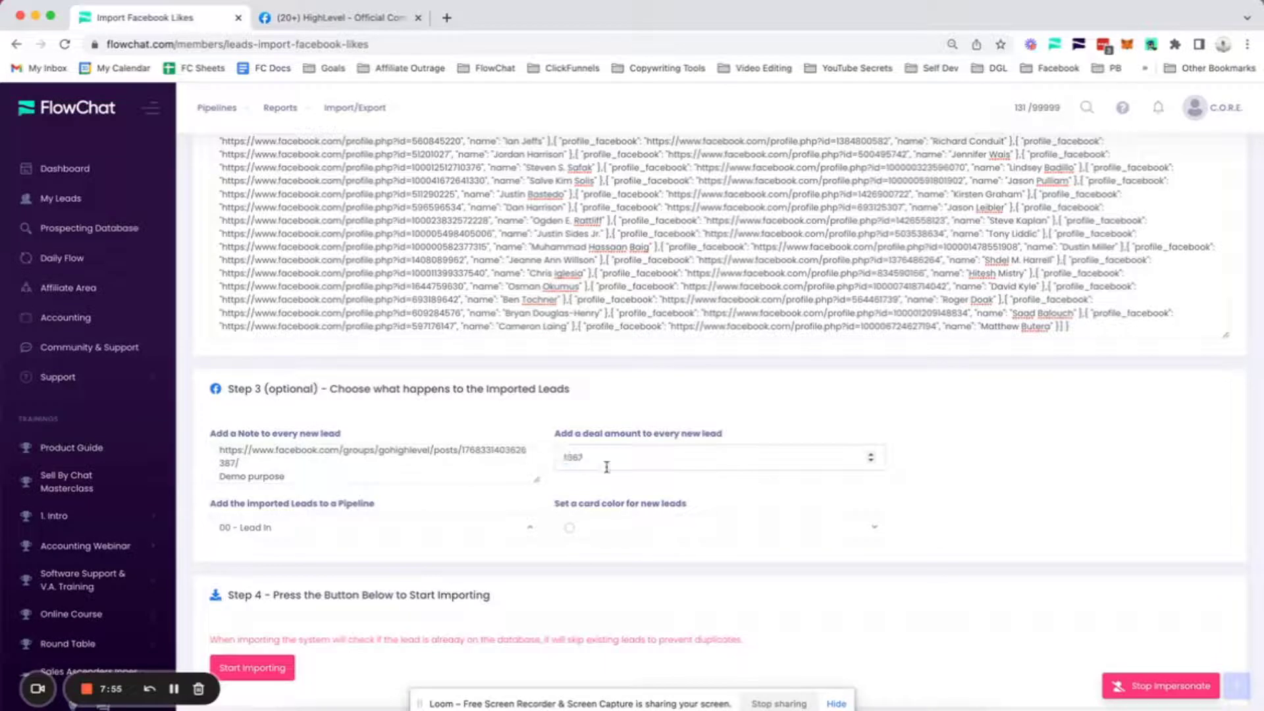
left_click(582, 485)
left_click(580, 535)
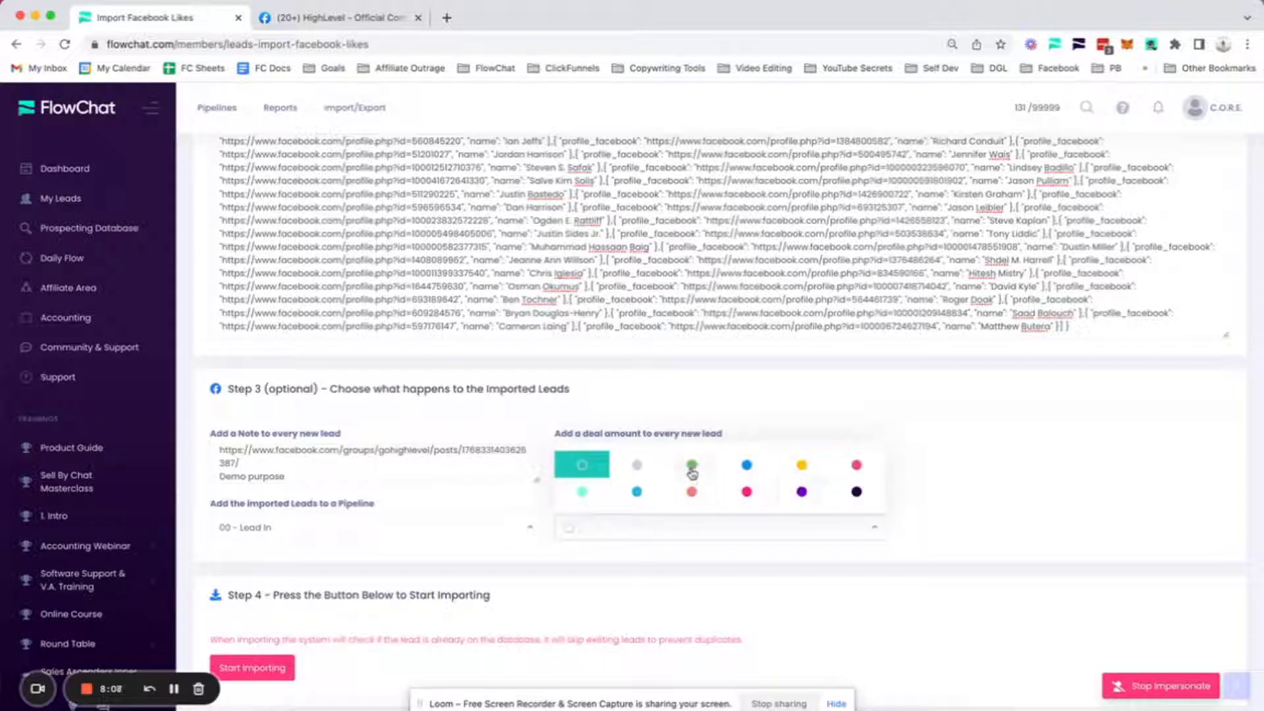
left_click(796, 493)
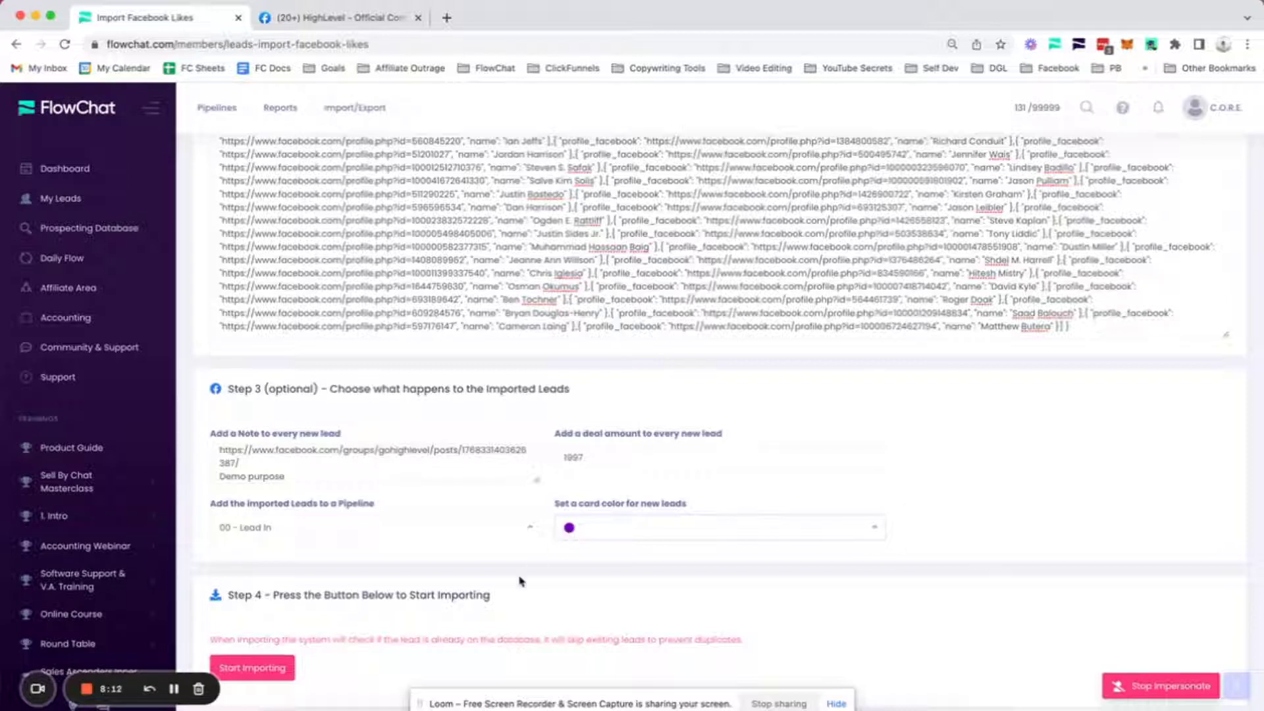
Import the leads, dismiss the completion message, and return to the FB00 Book A Call pipeline
scroll(522, 584, "down", 2)
left_click(256, 622)
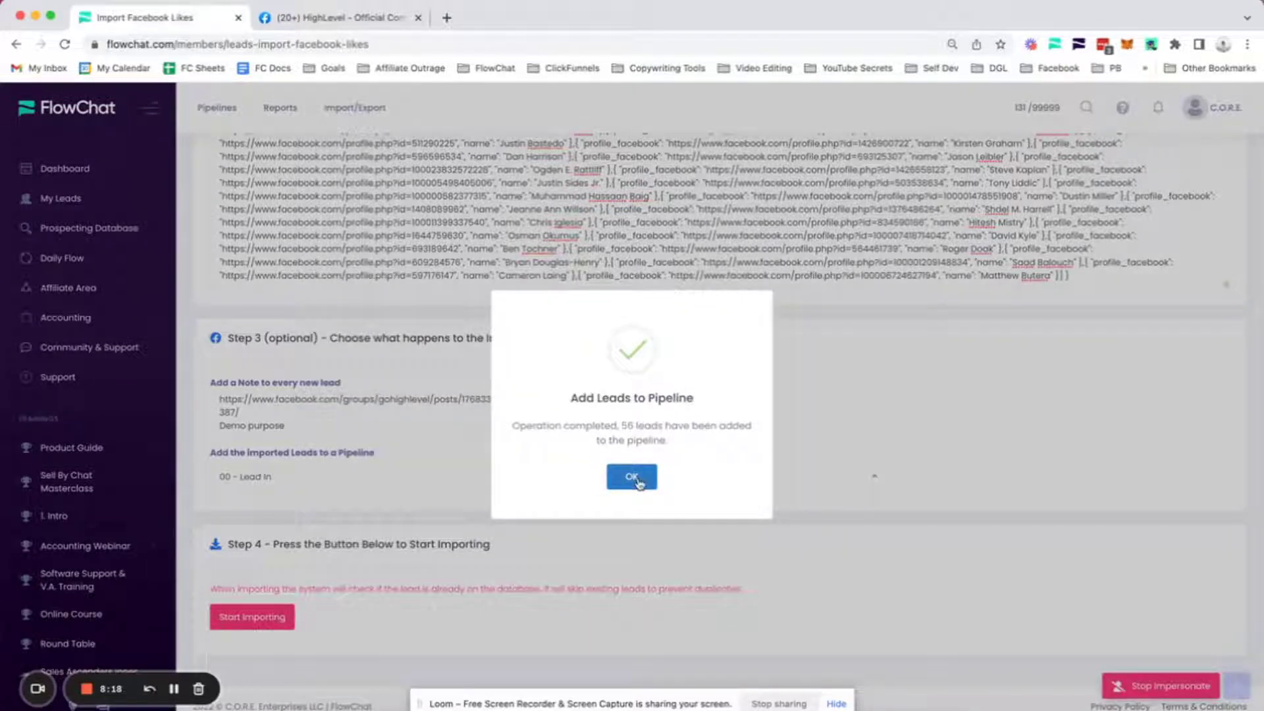
left_click(637, 480)
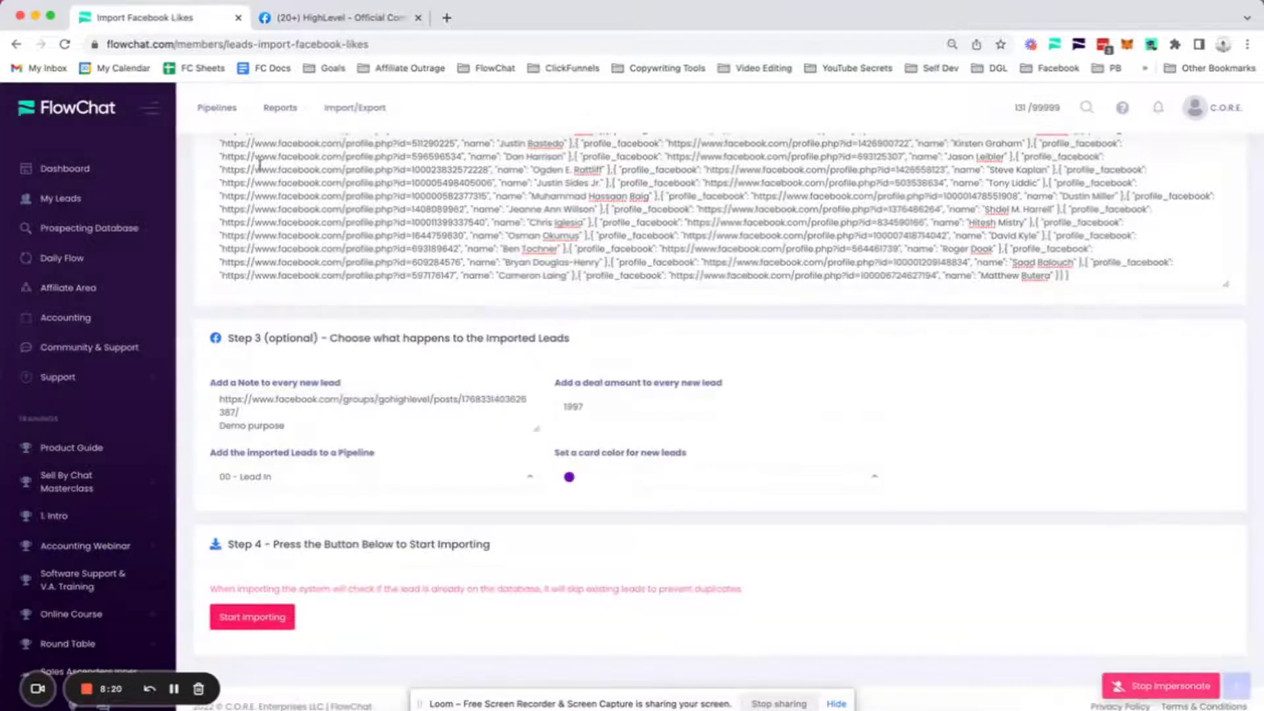
left_click(232, 120)
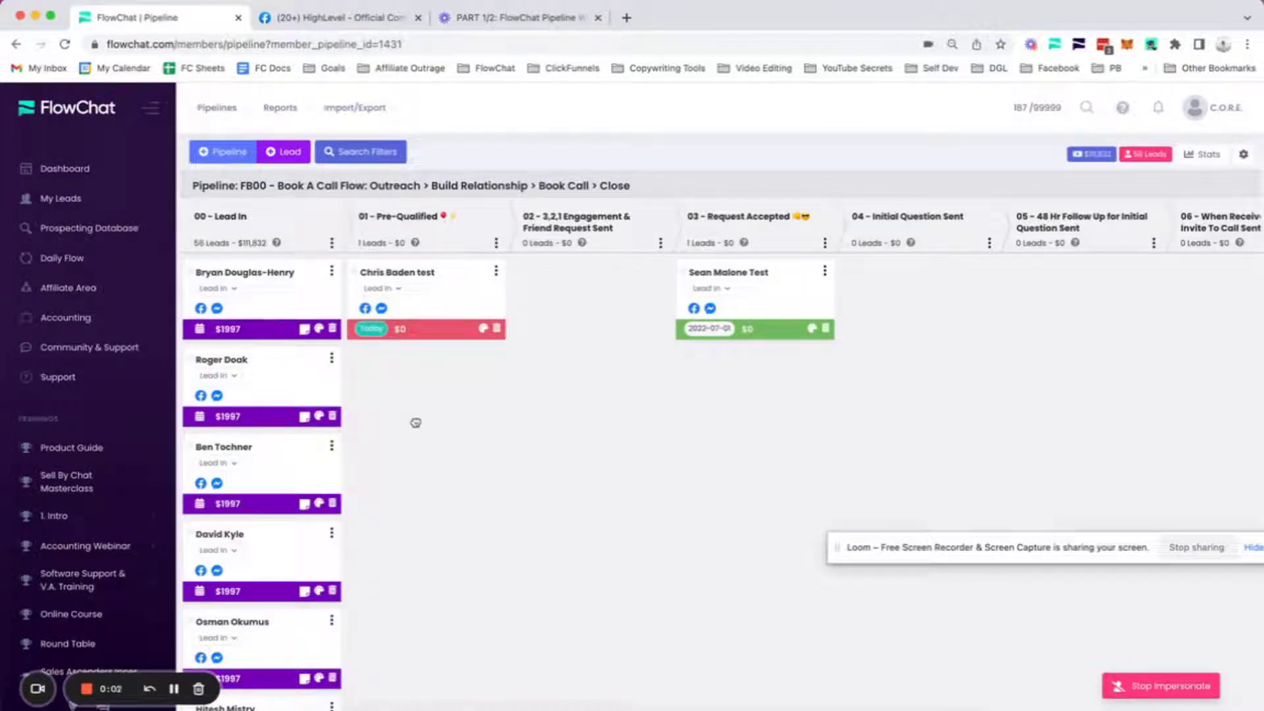
Open the pipeline's details and highlight the PART 1/2: Overview & Importing video link in the notes
left_click(1244, 154)
left_click(1171, 243)
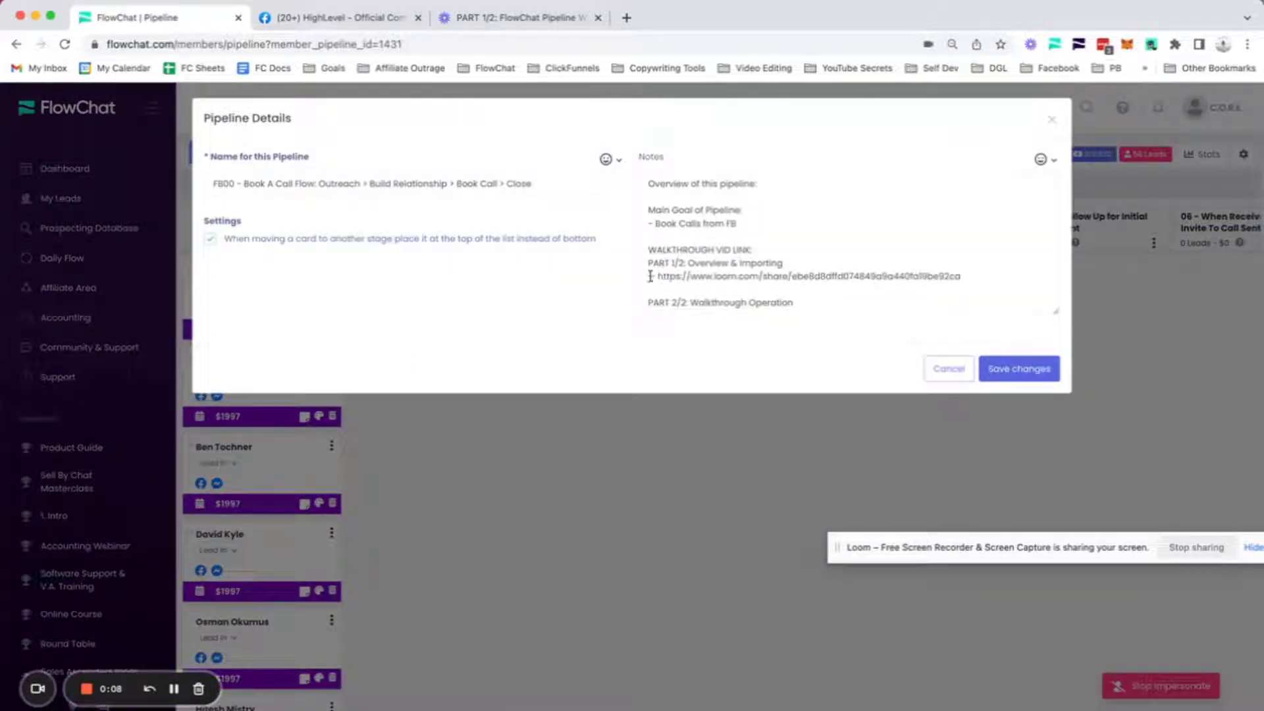
left_click_drag(658, 276, 965, 277)
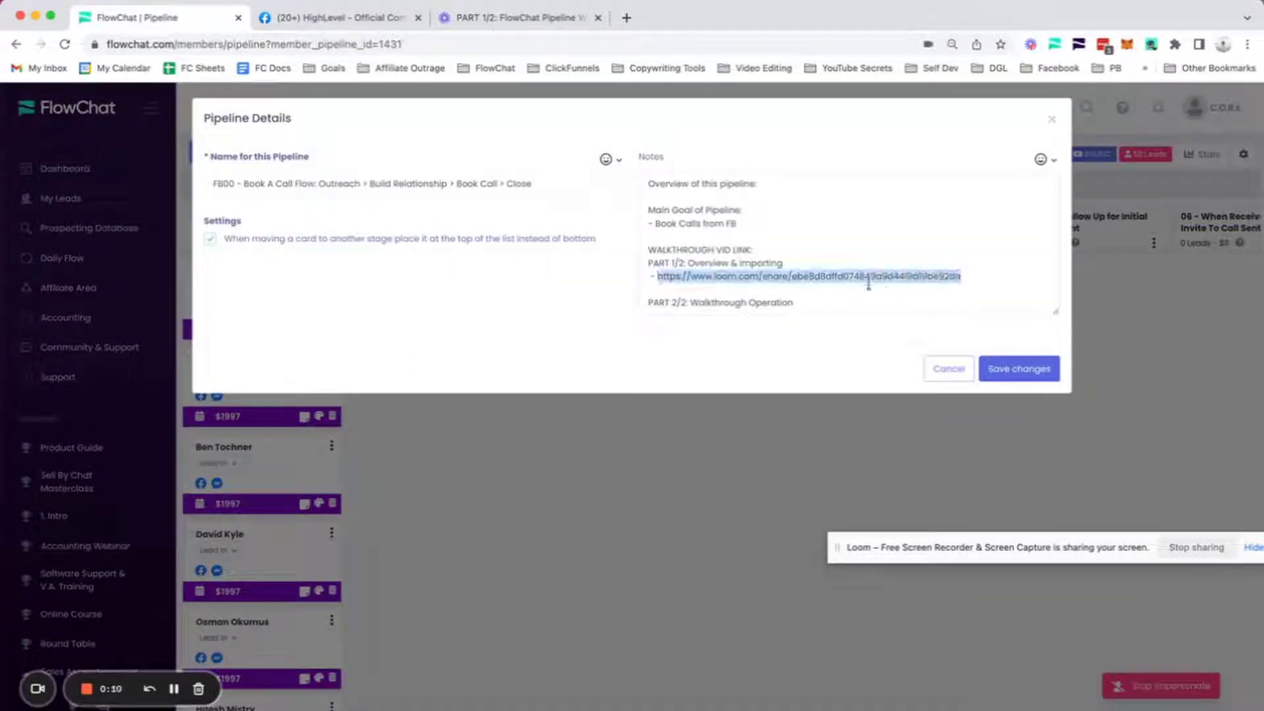
Close the pipeline details without saving and highlight the Book A Call Flow name in the pipeline title
left_click(935, 368)
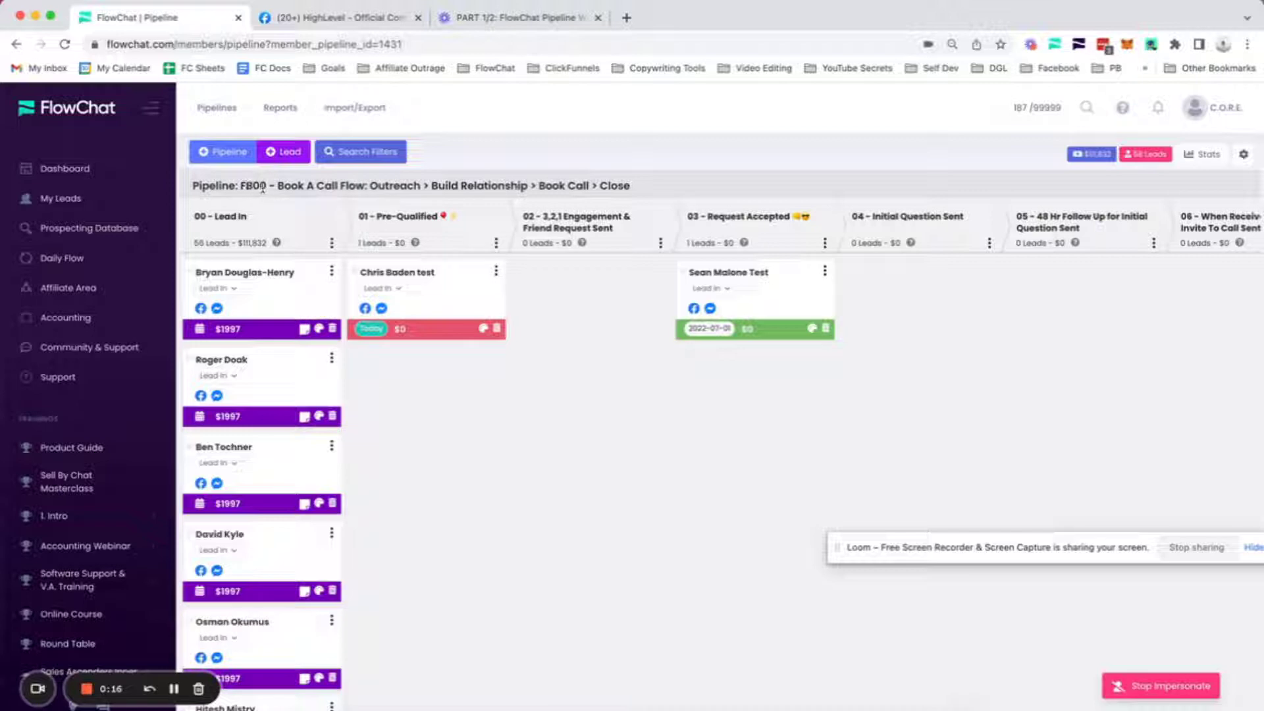
left_click_drag(278, 185, 379, 186)
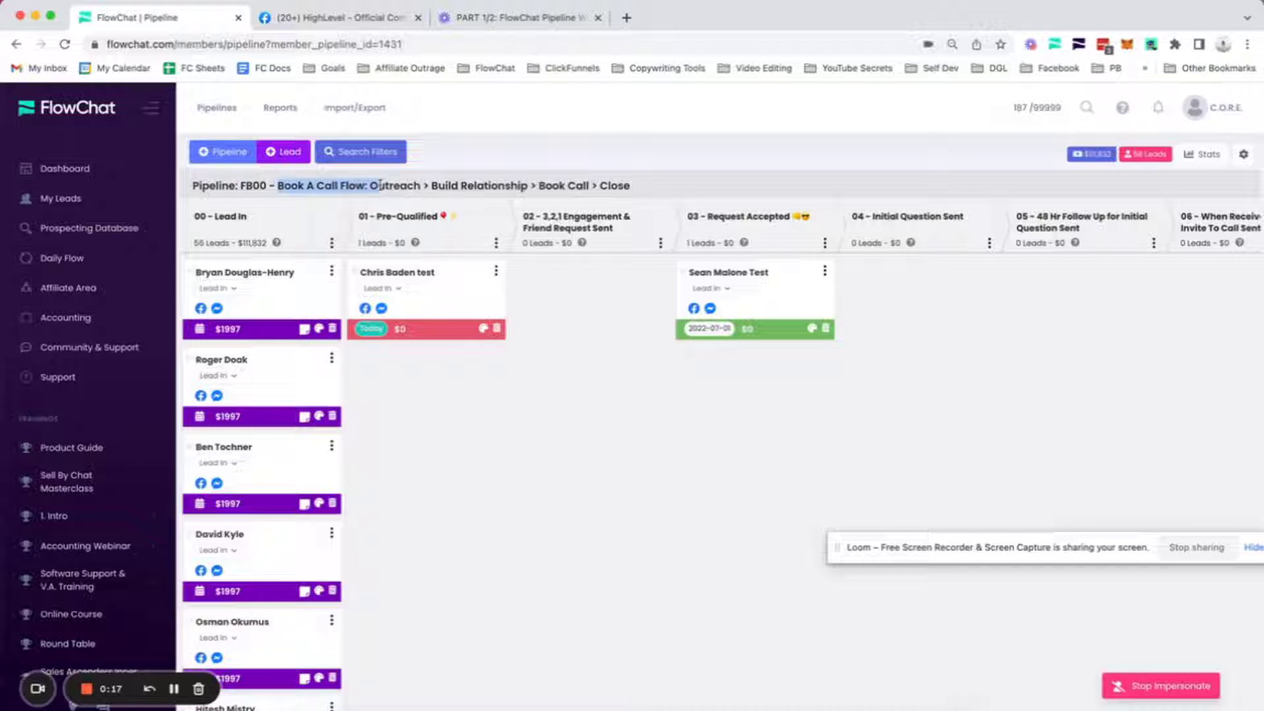
left_click(644, 191)
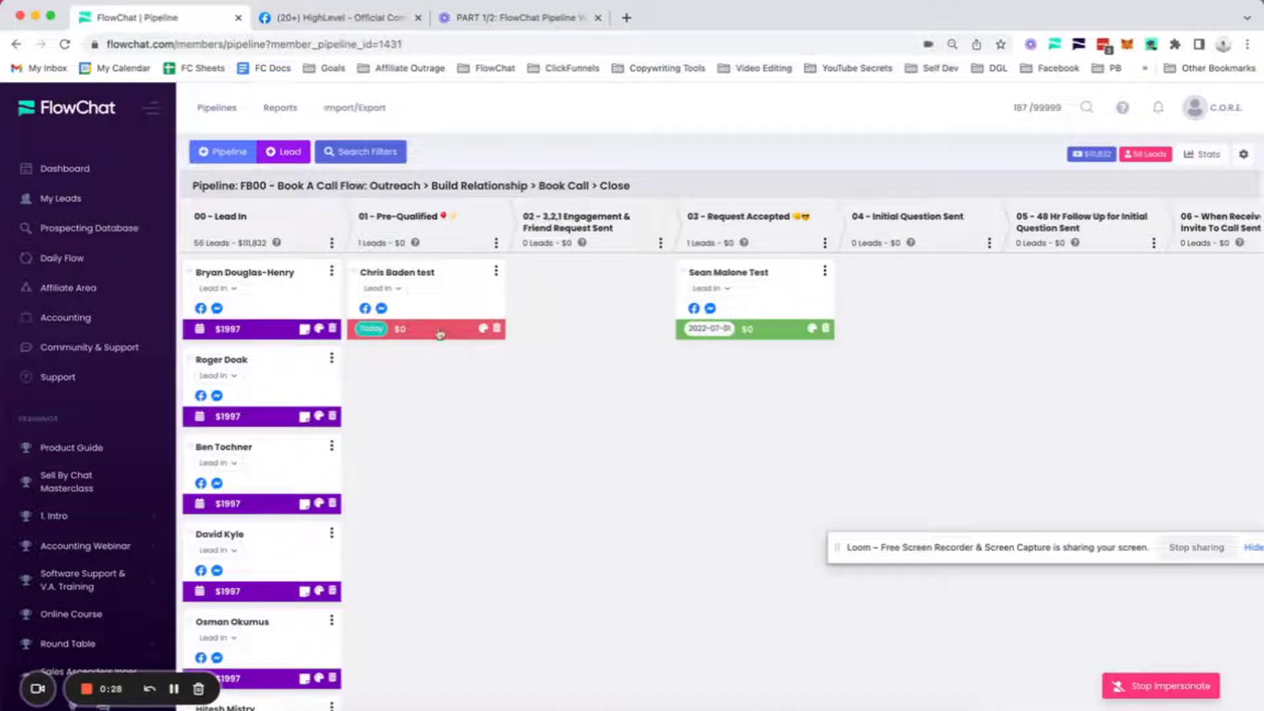
Move the test lead card from 01 - Pre-Qualified to 00 - Lead In and clear its follow-up date
left_click_drag(440, 334, 239, 309)
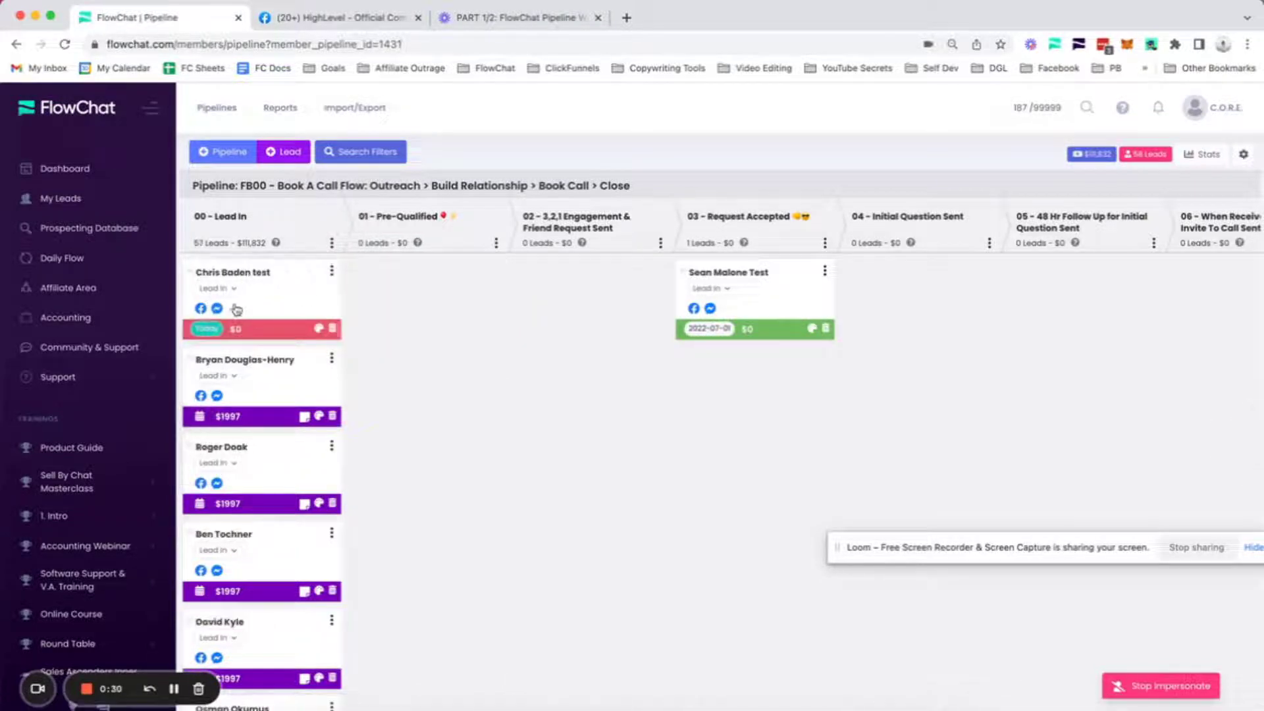
left_click(206, 328)
left_click(276, 529)
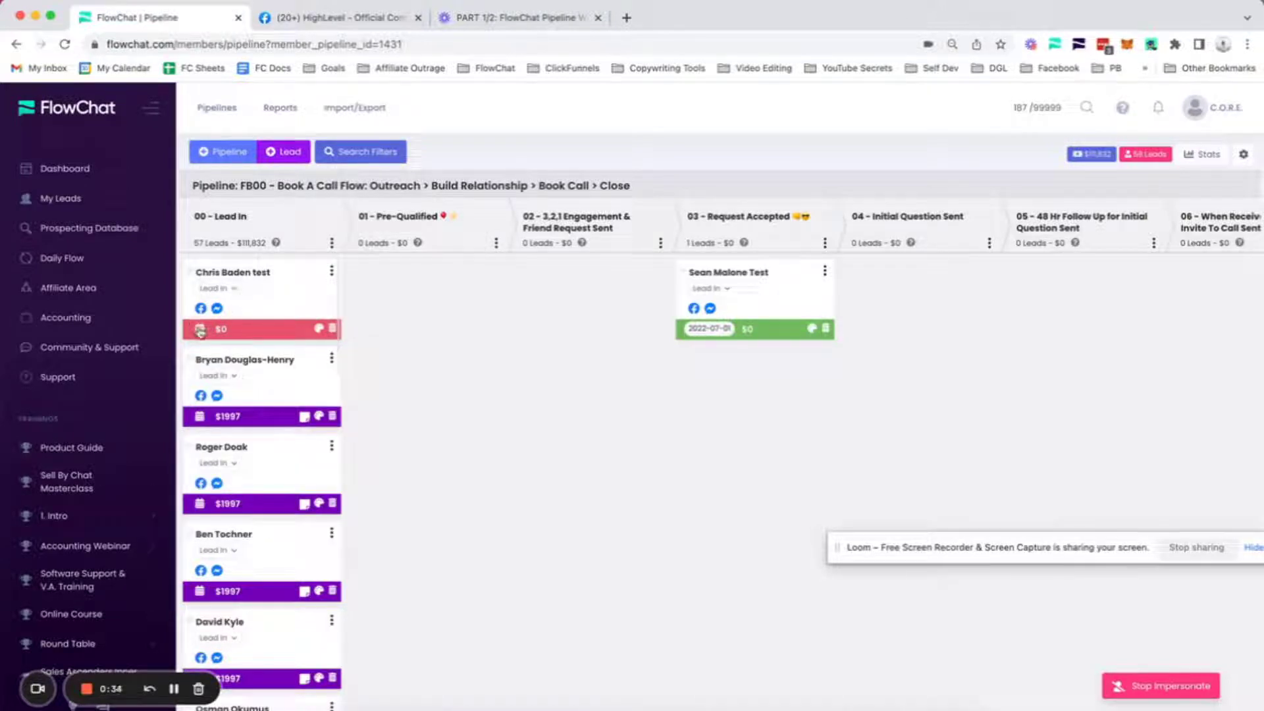
left_click(200, 330)
left_click(272, 293)
Set the proposal price in the test lead's deal details to 1000000 and save the lead
left_click(253, 274)
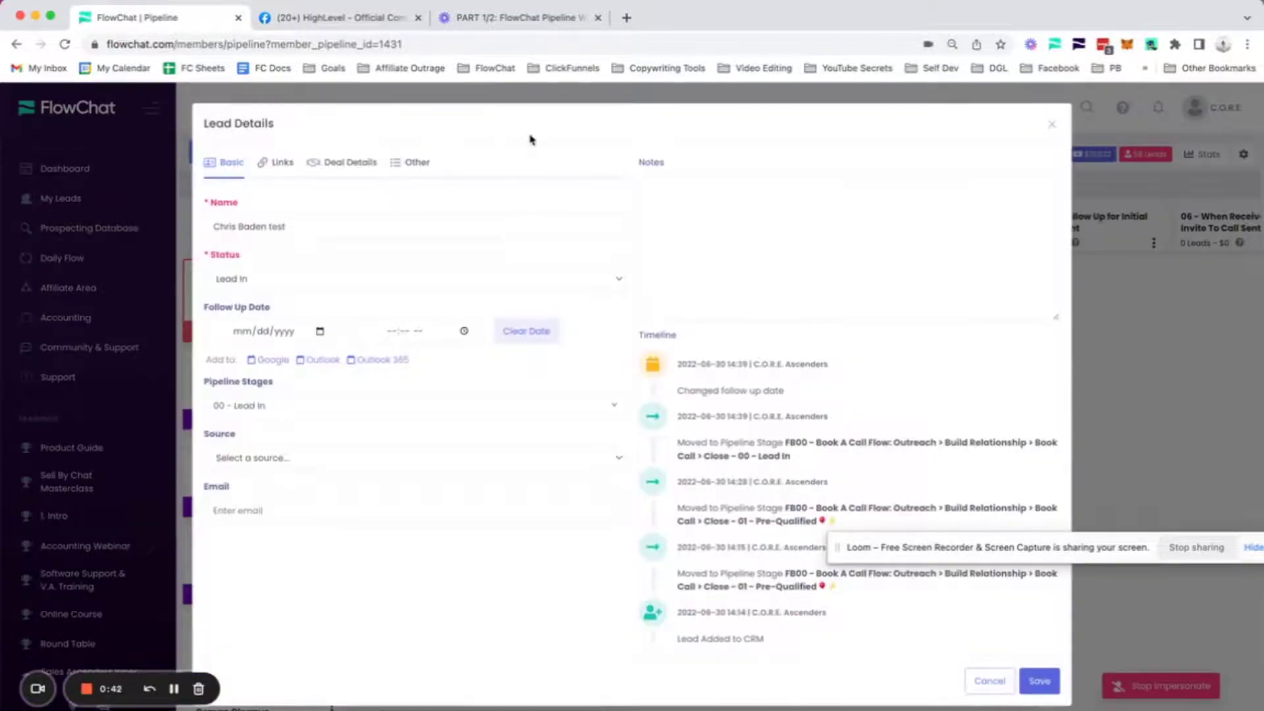
left_click(336, 164)
left_click(242, 378)
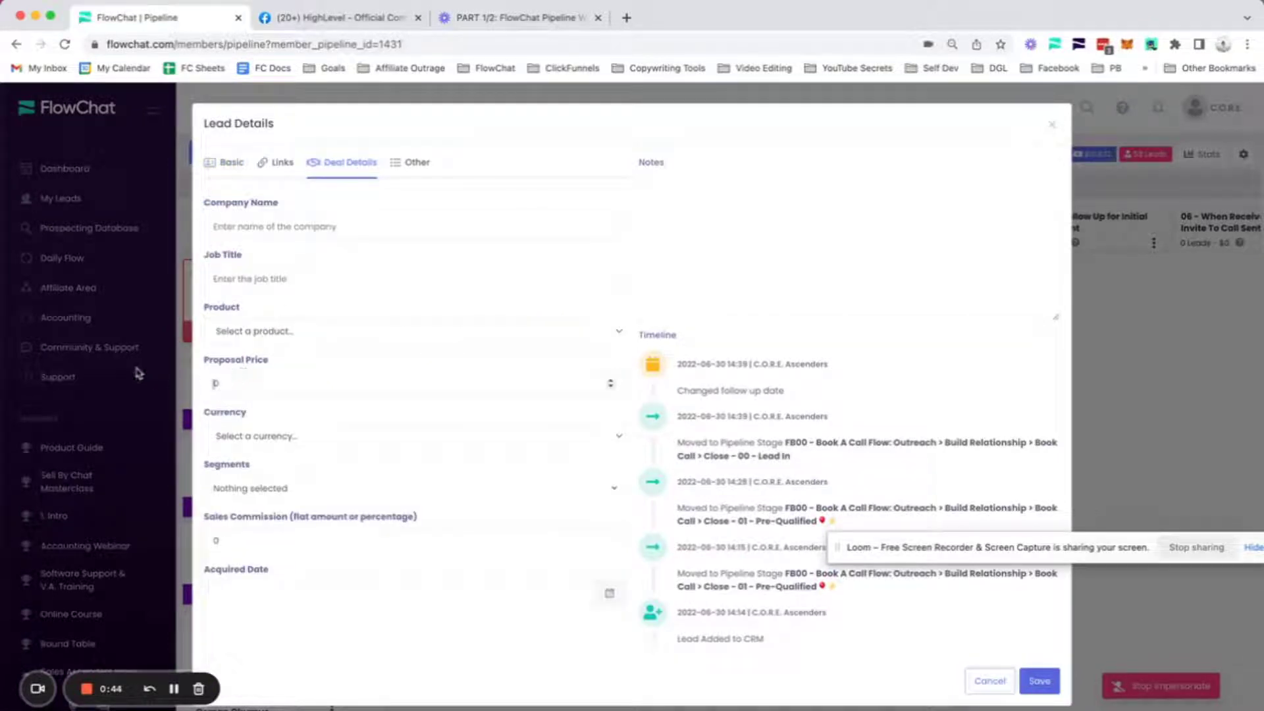
left_click(218, 384)
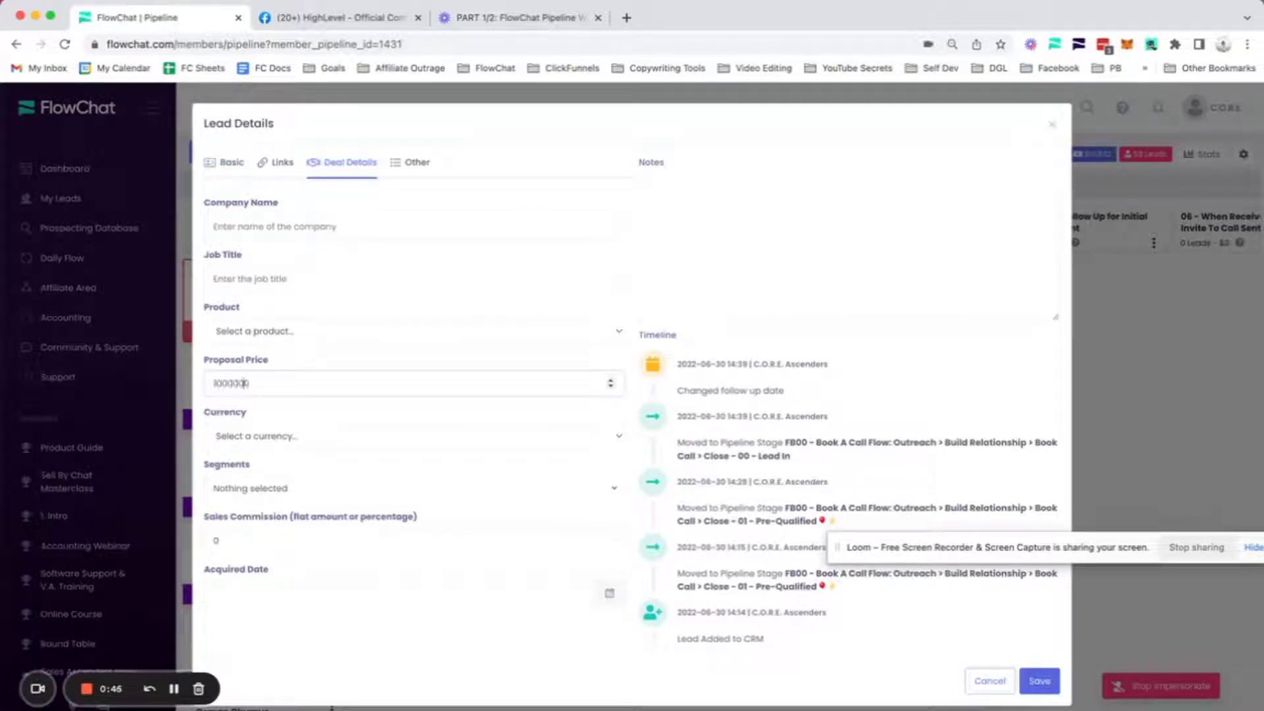
left_click(1040, 681)
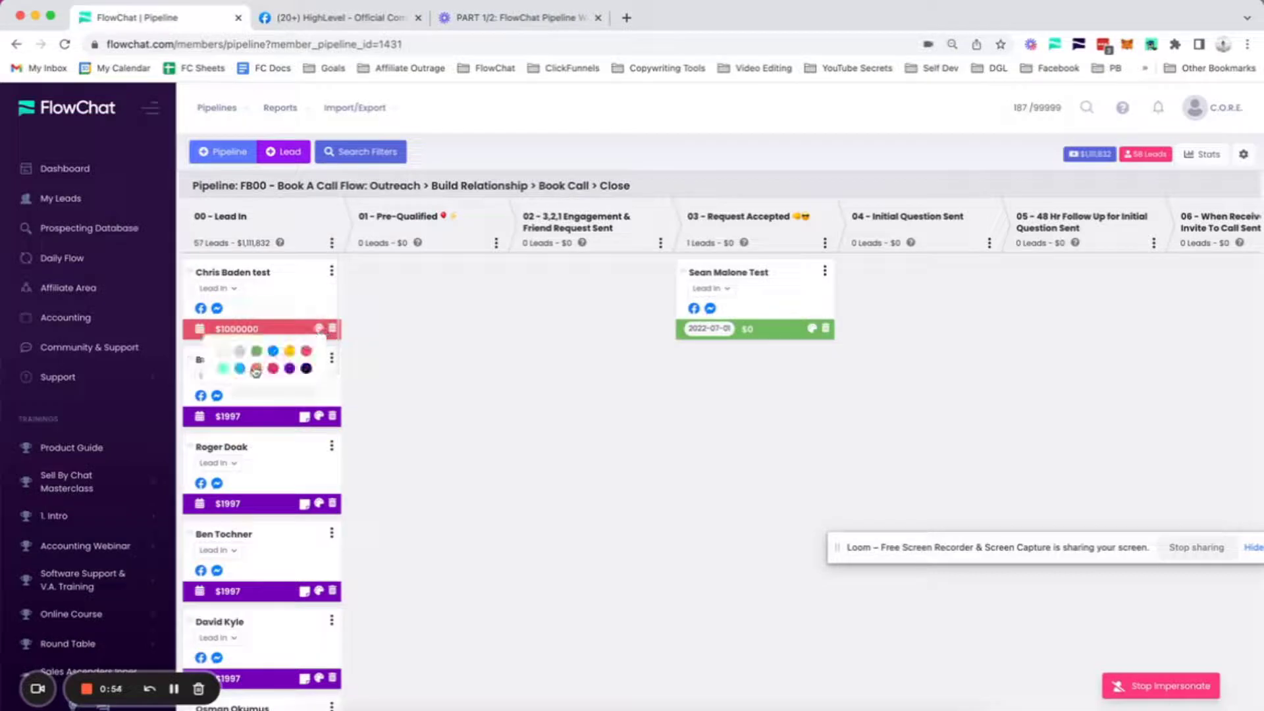
Review the color choices, delete option, status list and move/edit actions available on the test lead card
left_click(332, 328)
left_click(700, 483)
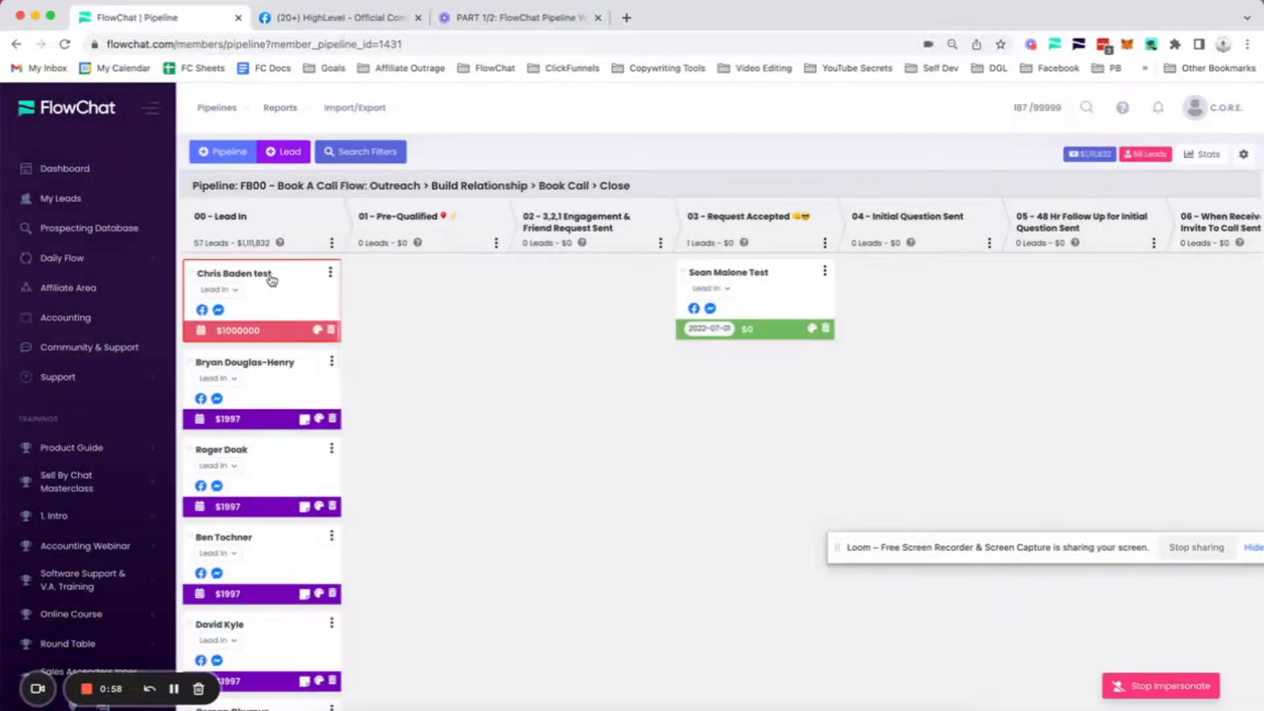
left_click(234, 291)
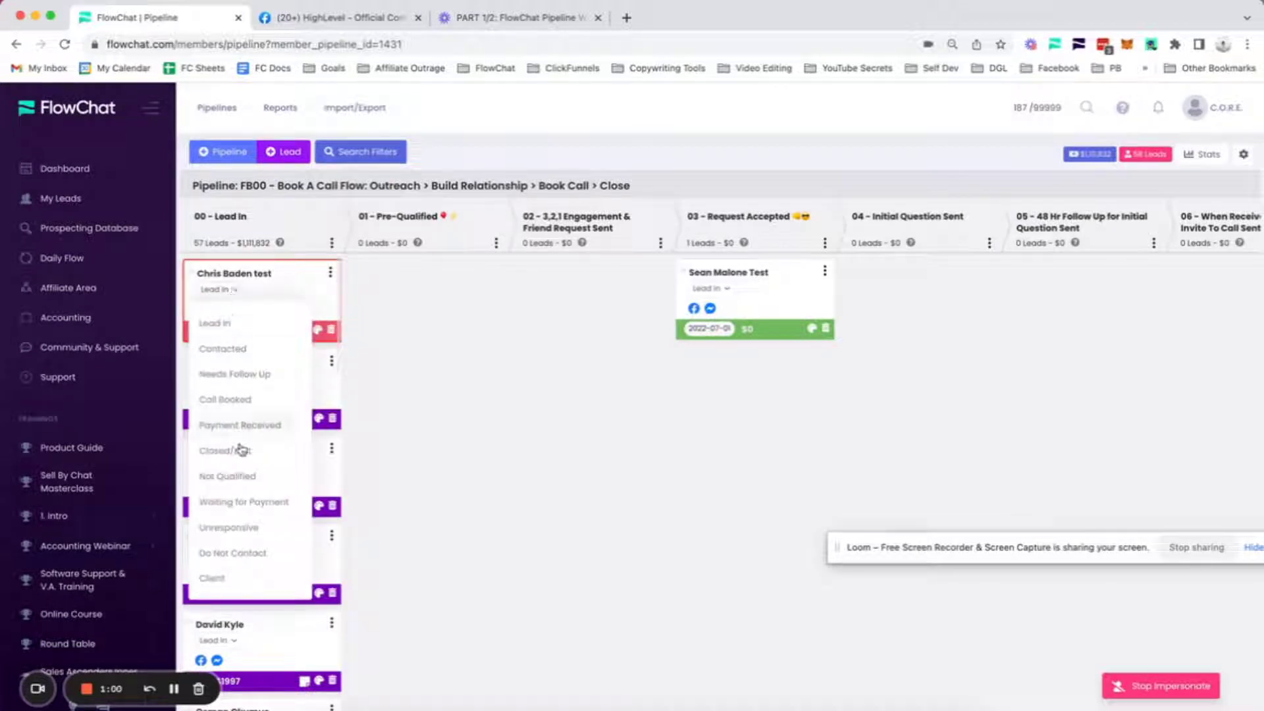
left_click(300, 278)
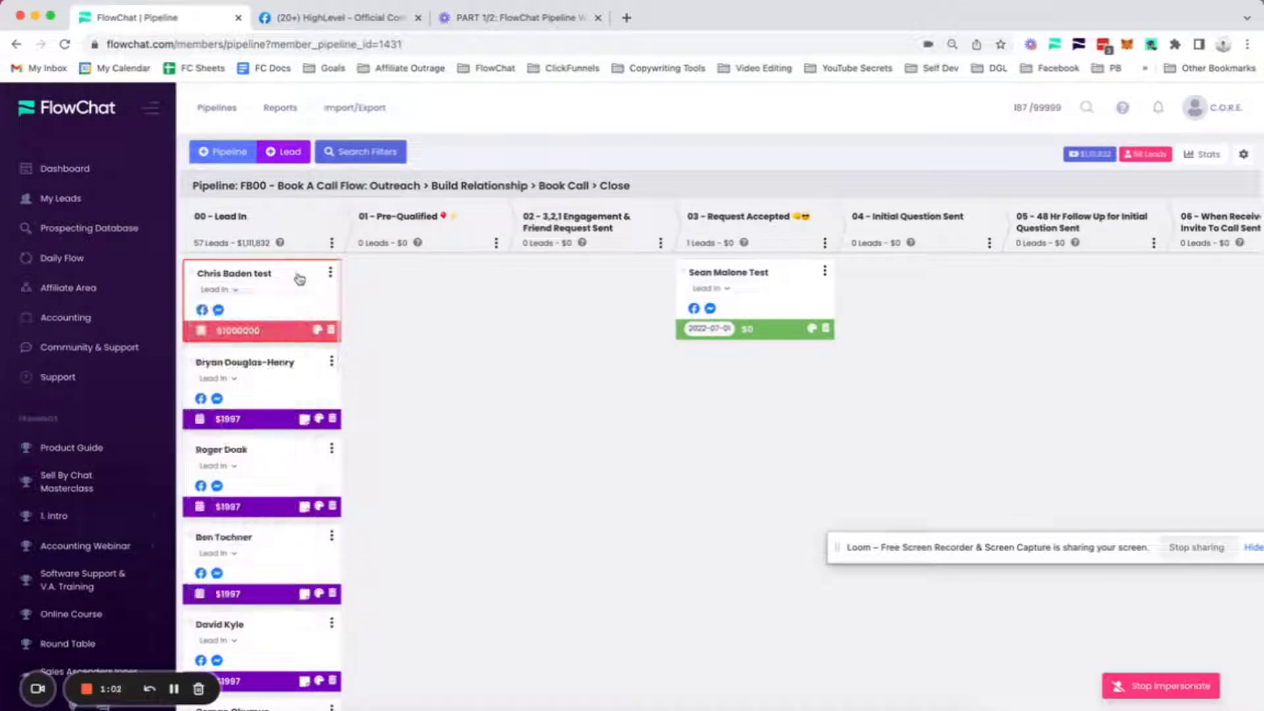
left_click(235, 291)
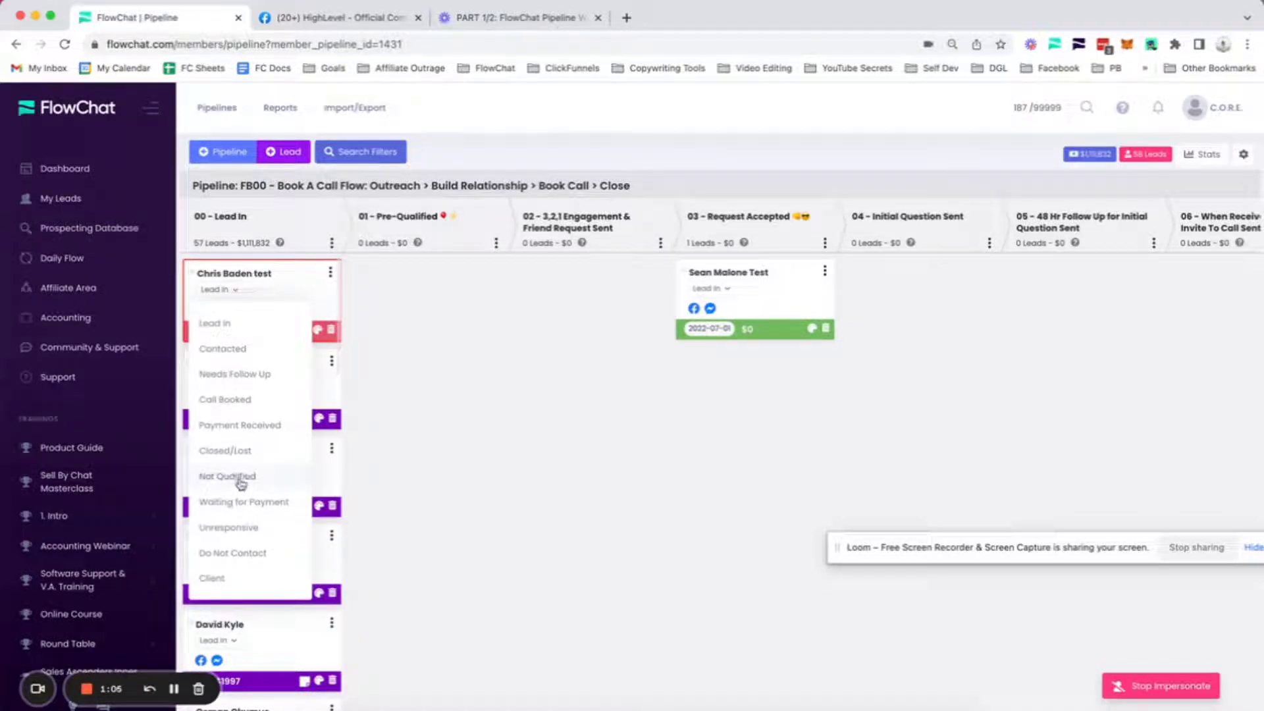
left_click(403, 383)
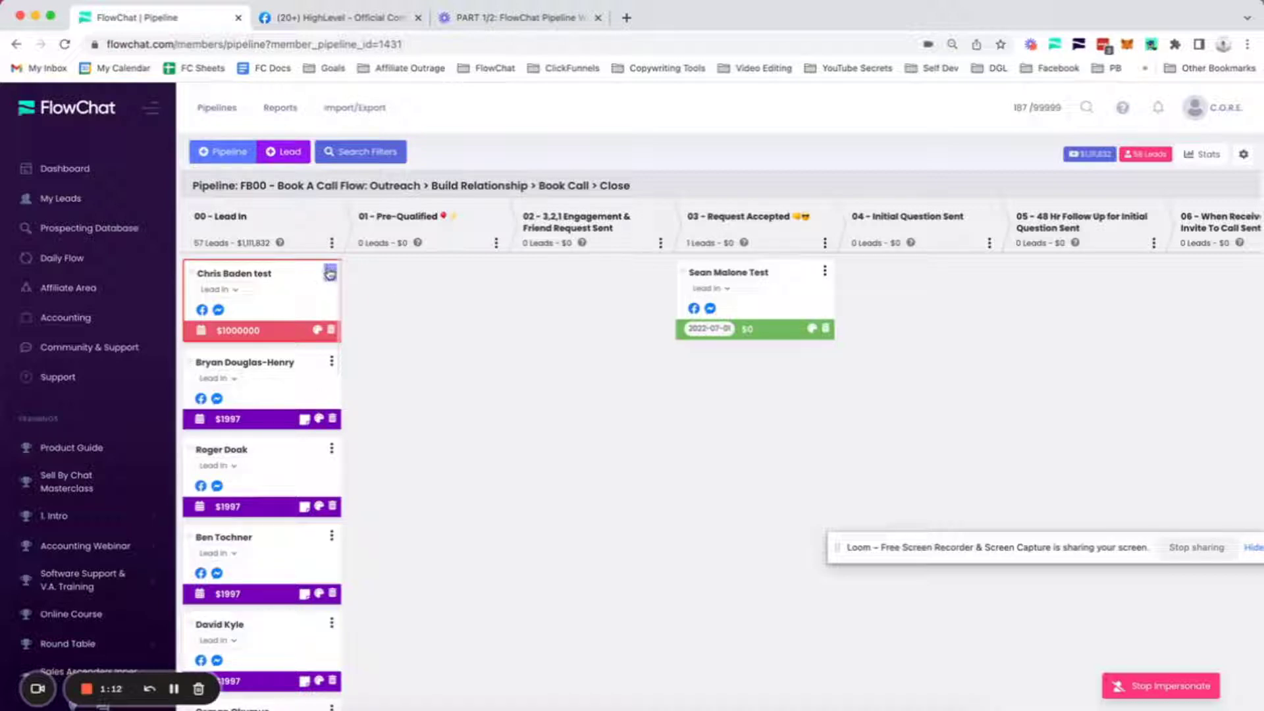
left_click(330, 274)
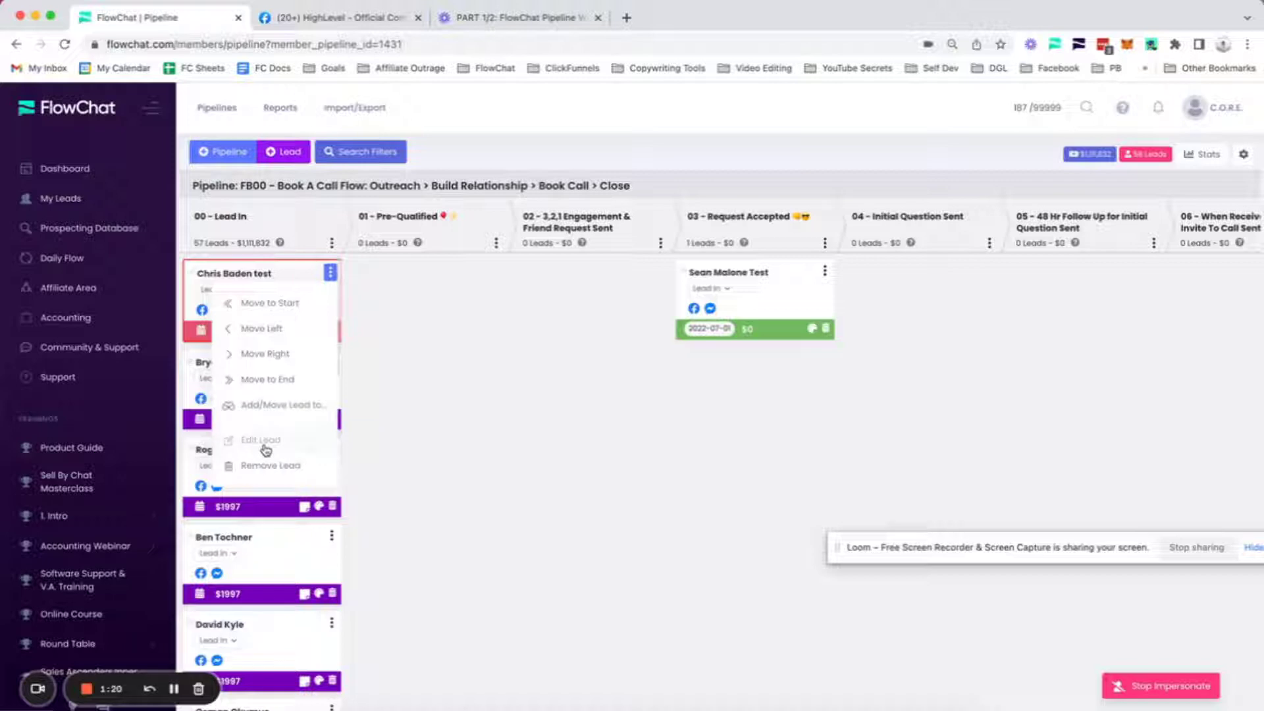
left_click(541, 375)
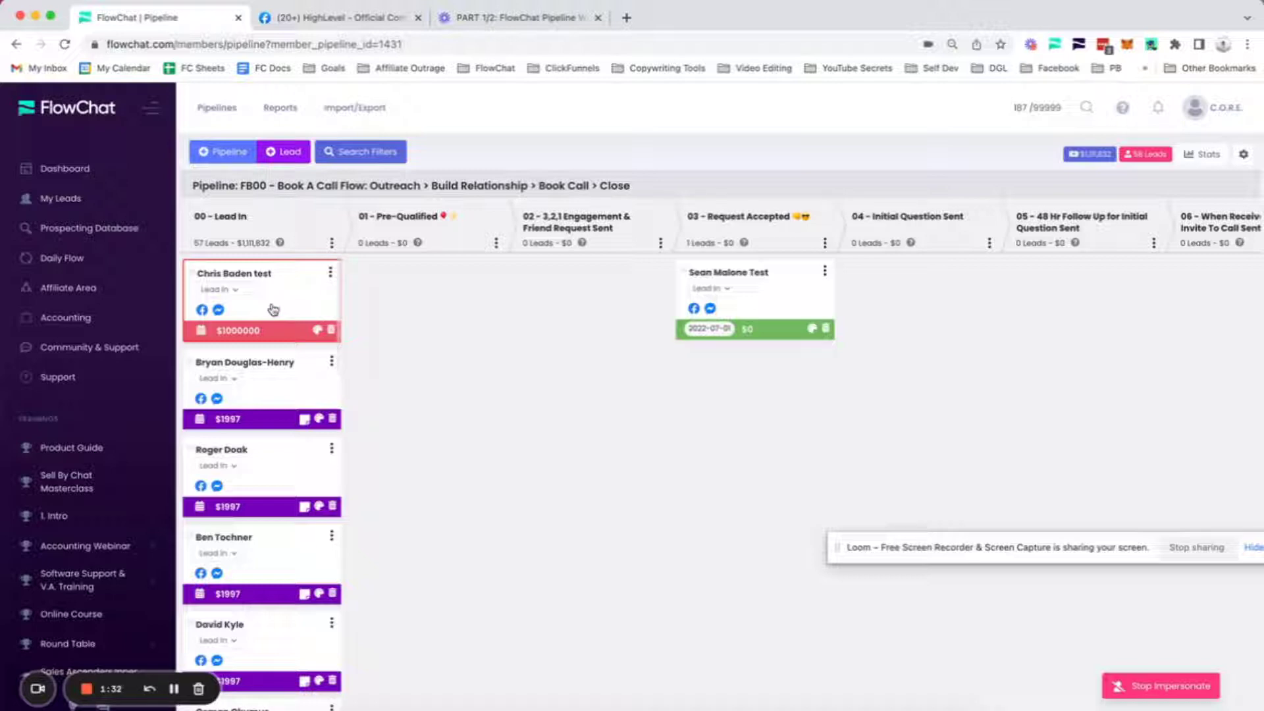
Display the 00 - Lead In stage SOP and highlight its block of profile qualifying questions
mouse_move(280, 244)
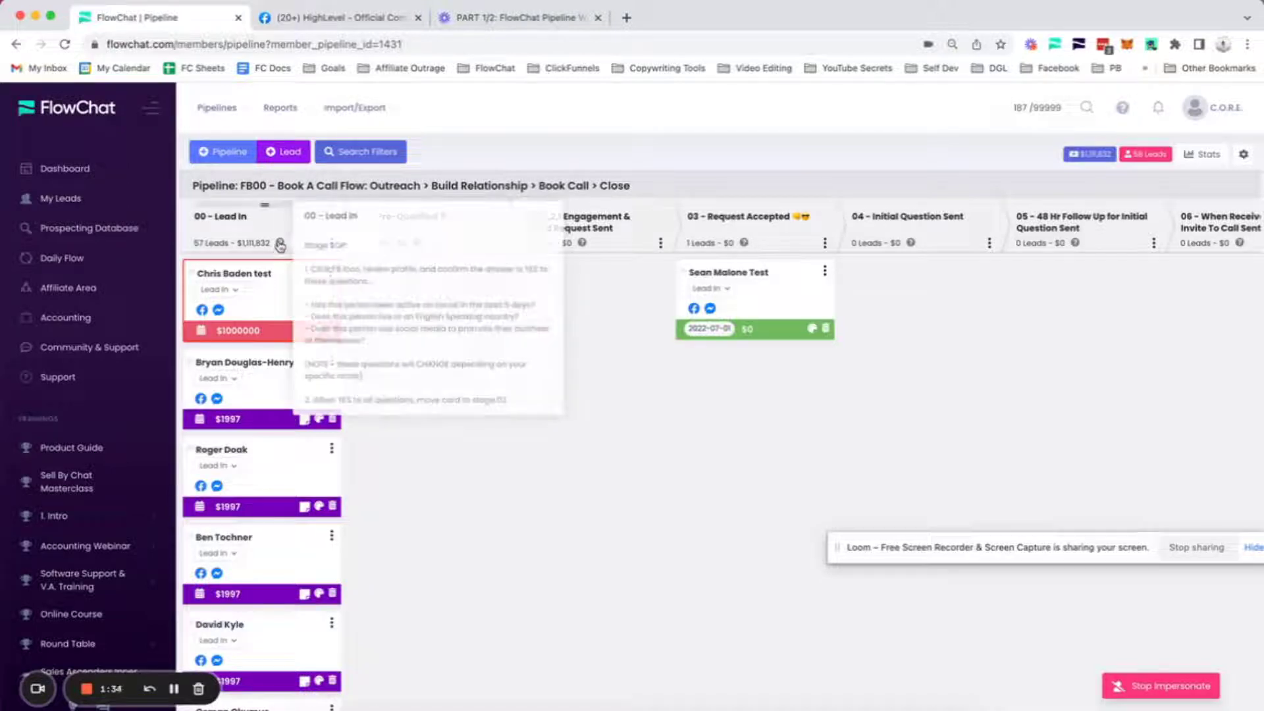
scroll(306, 258, "up", 3)
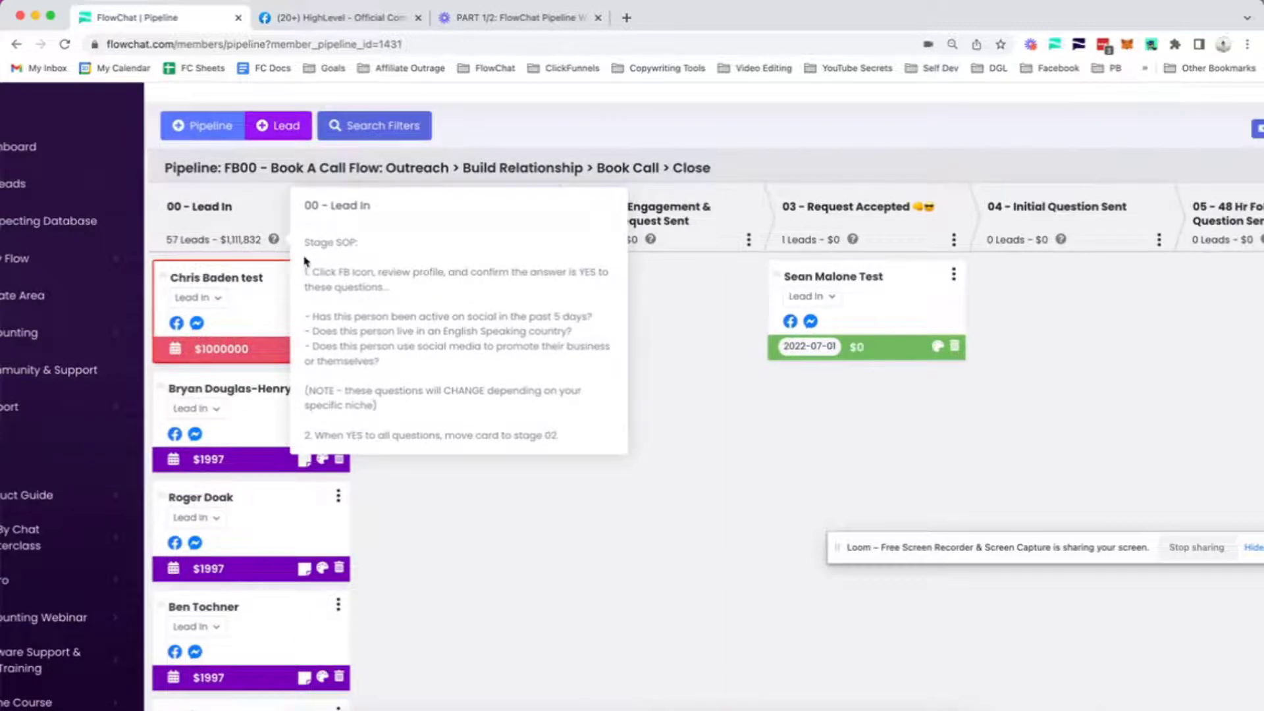
scroll(305, 261, "up", 3)
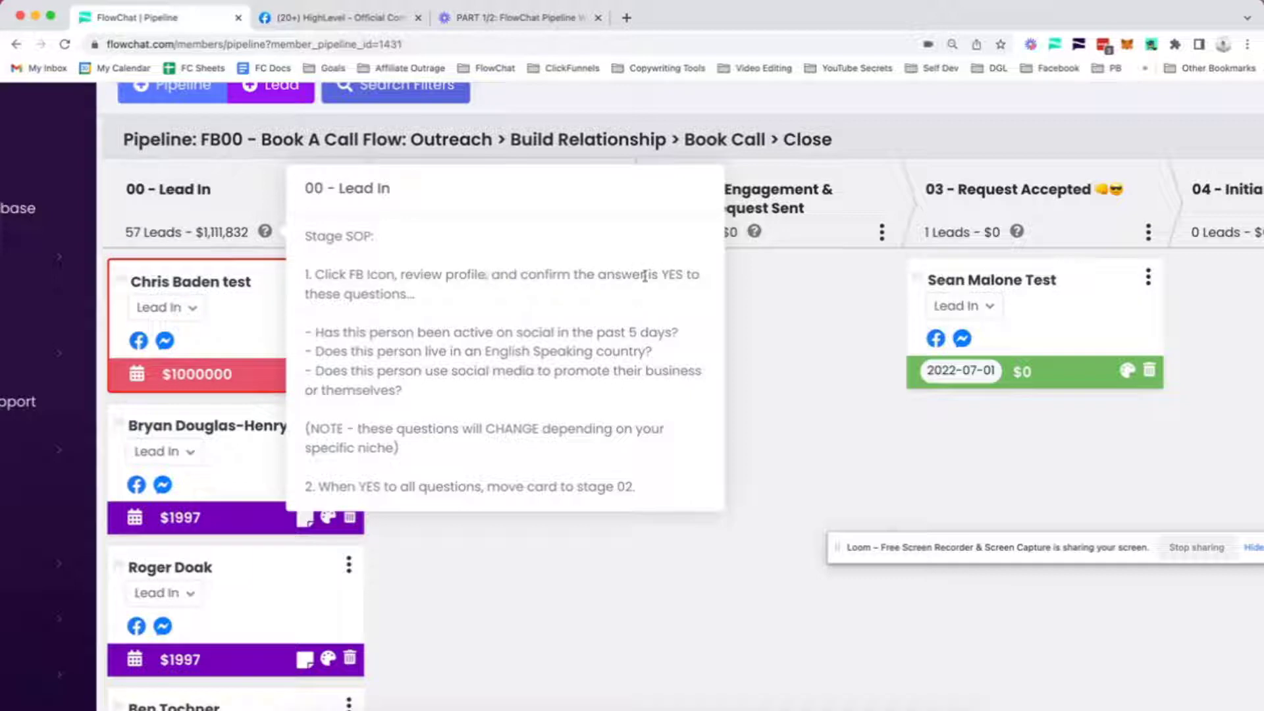
scroll(387, 362, "down", 1)
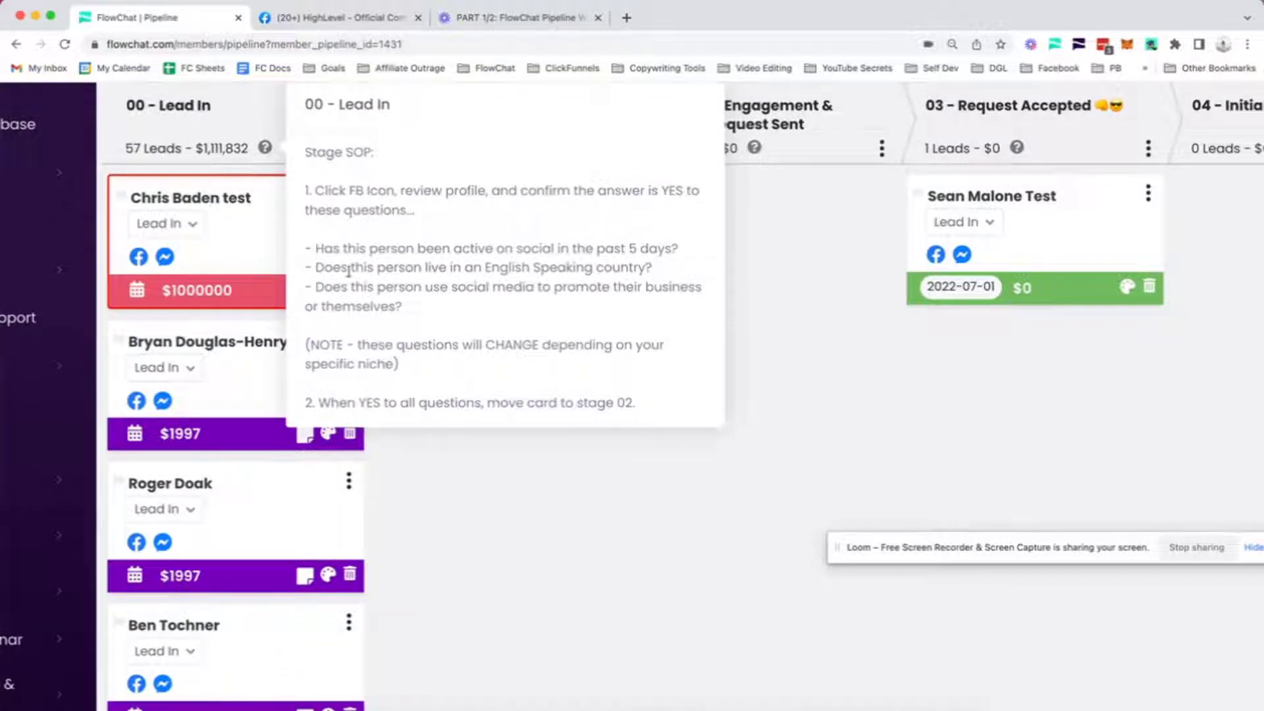
left_click_drag(306, 249, 459, 309)
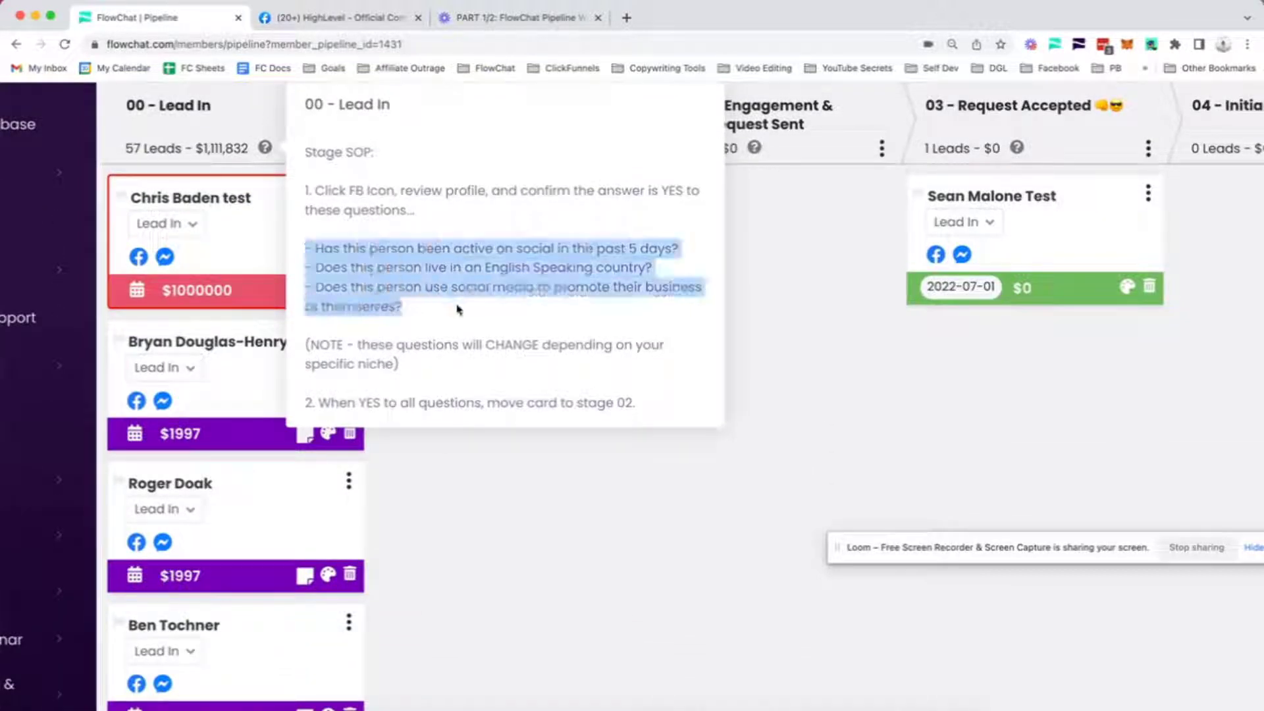
left_click(459, 309)
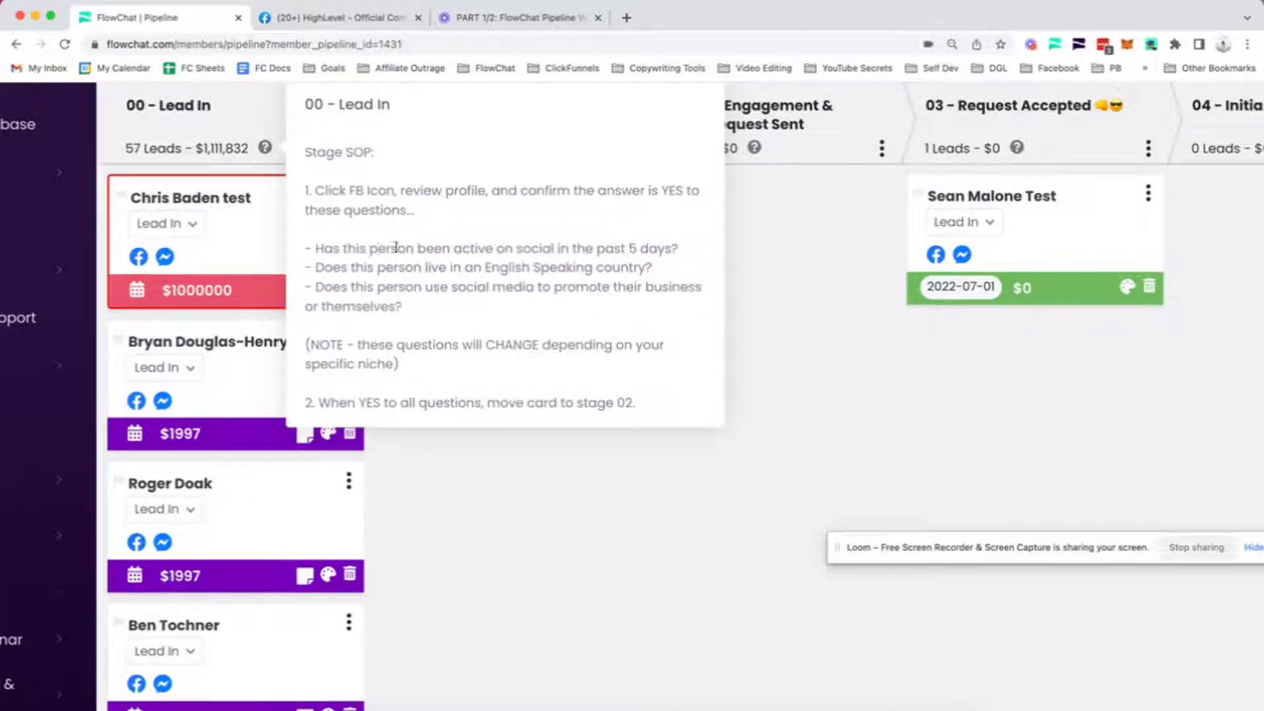
Go through the SOP's activity, English-speaking country and social media promotion questions, plus the note about adapting them to the niche
left_click_drag(446, 251, 619, 251)
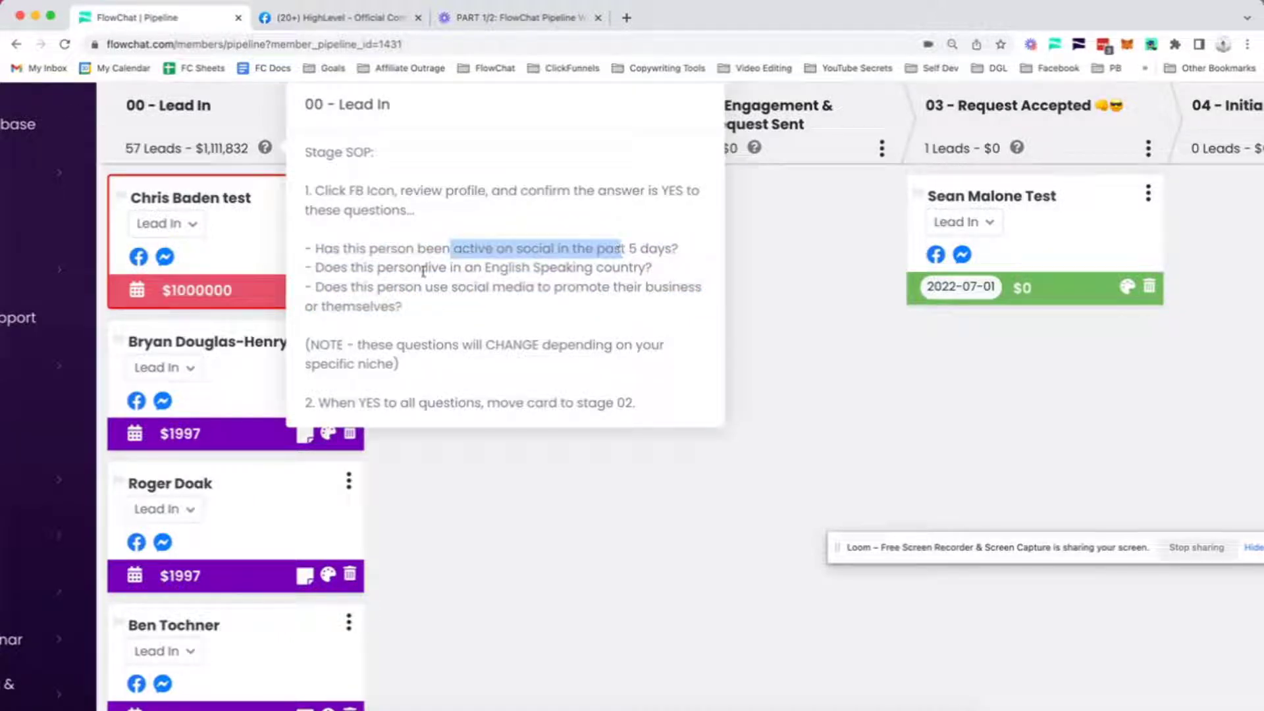
left_click_drag(386, 268, 596, 268)
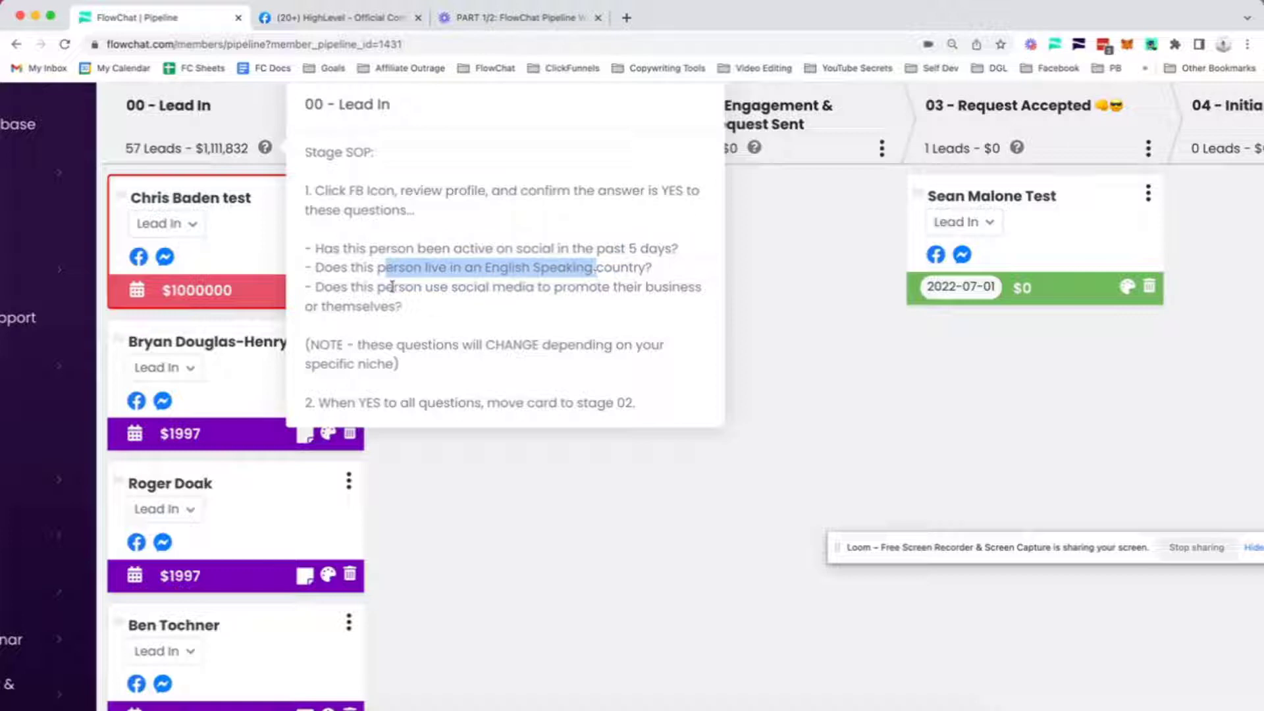
left_click_drag(398, 287, 677, 287)
left_click(453, 309)
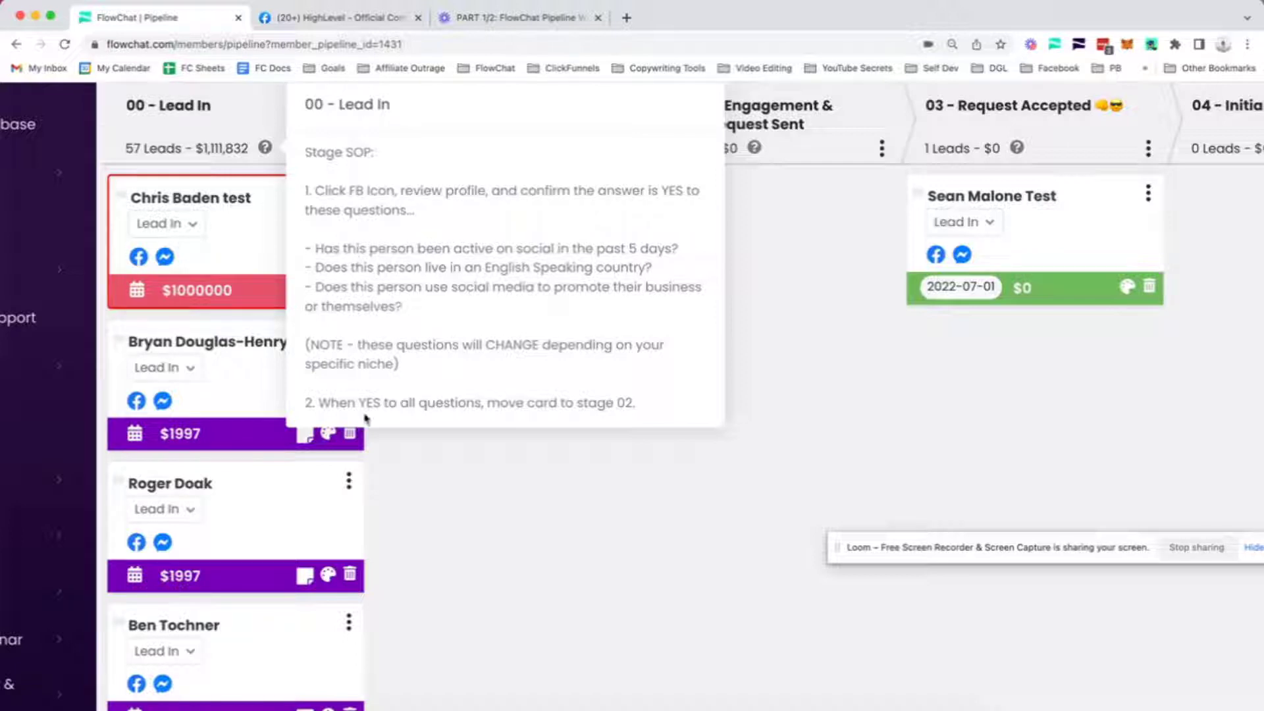
left_click_drag(359, 344, 553, 363)
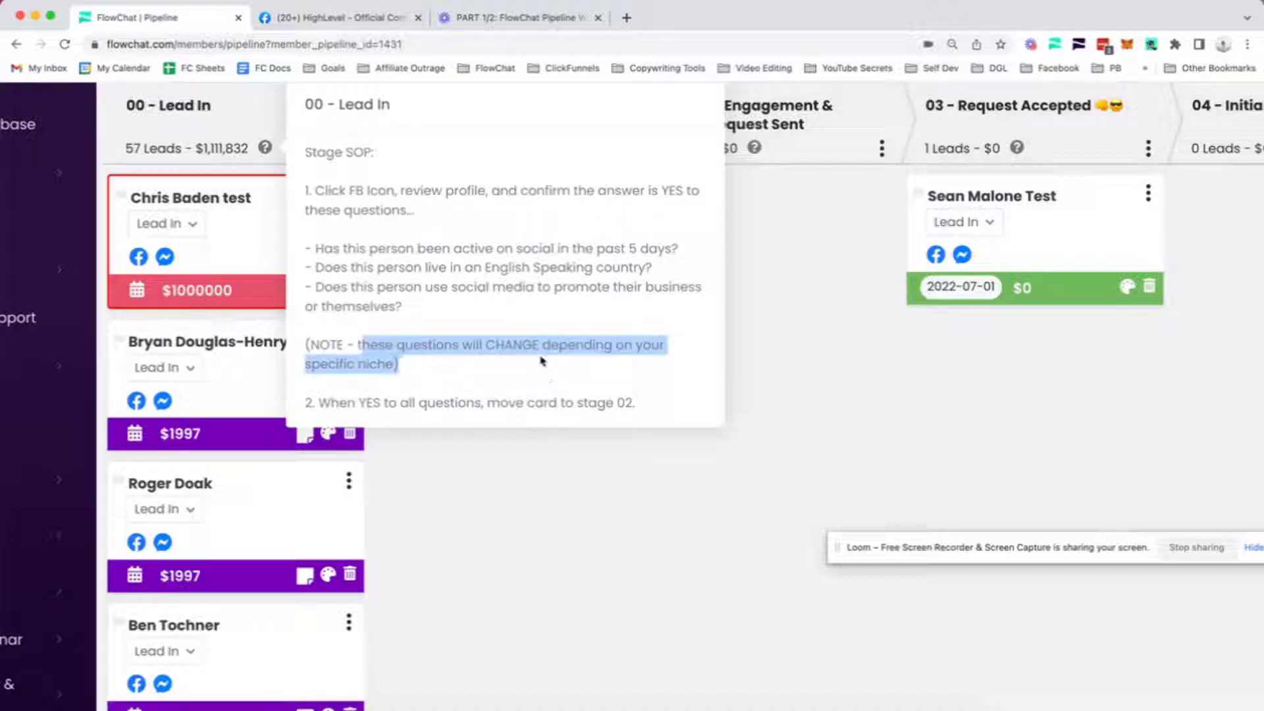
left_click(541, 360)
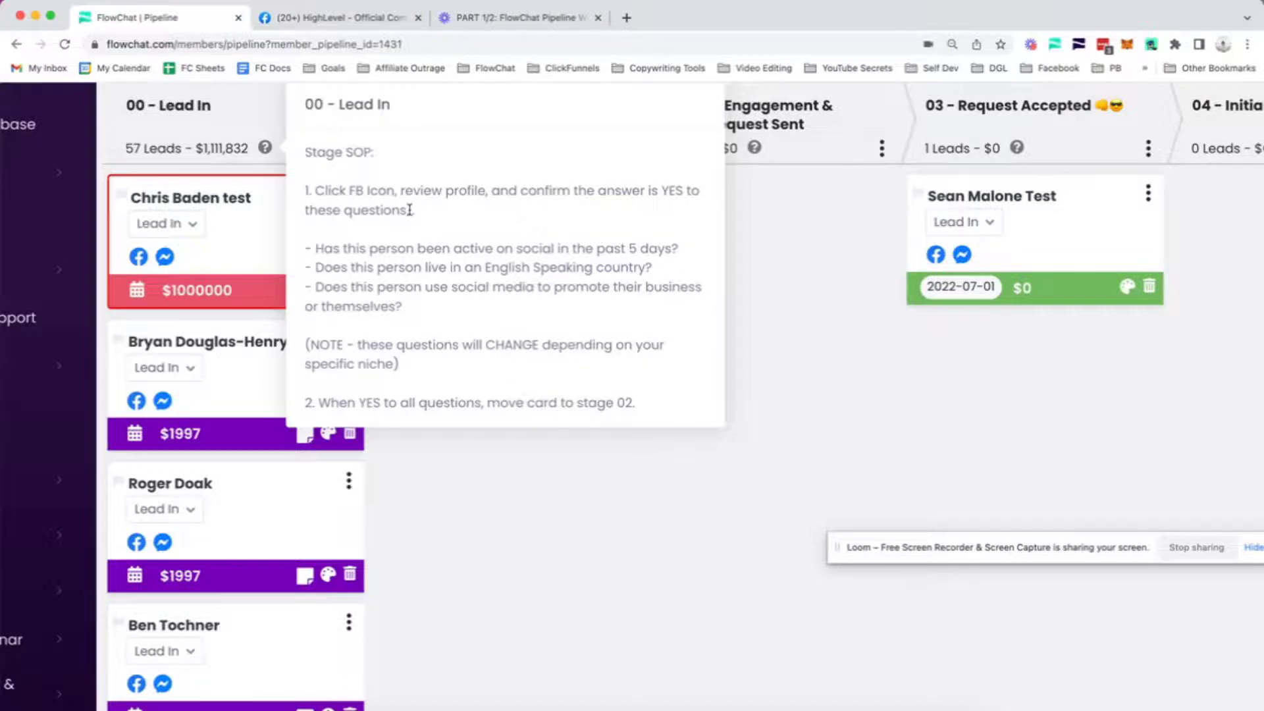
scroll(409, 210, "down", 5)
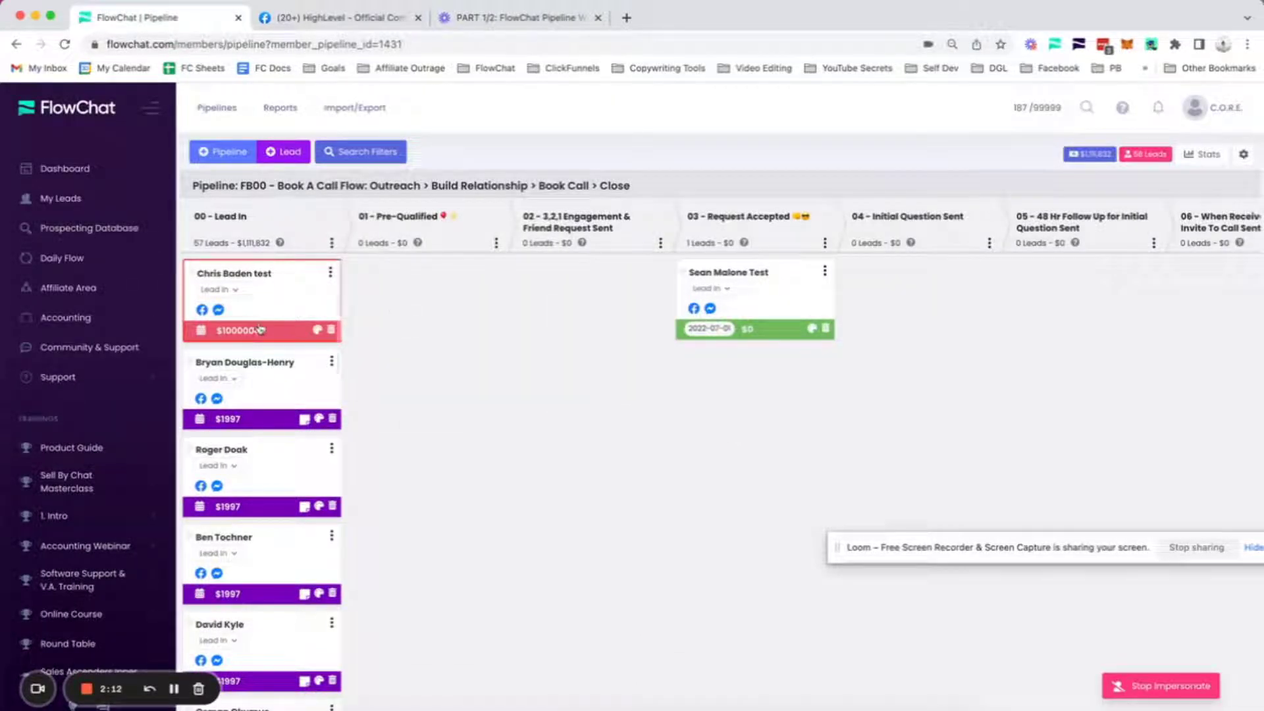
Open the test lead's Facebook profile and examine the intro, location and latest post time against the stage's qualifying questions
left_click(202, 310)
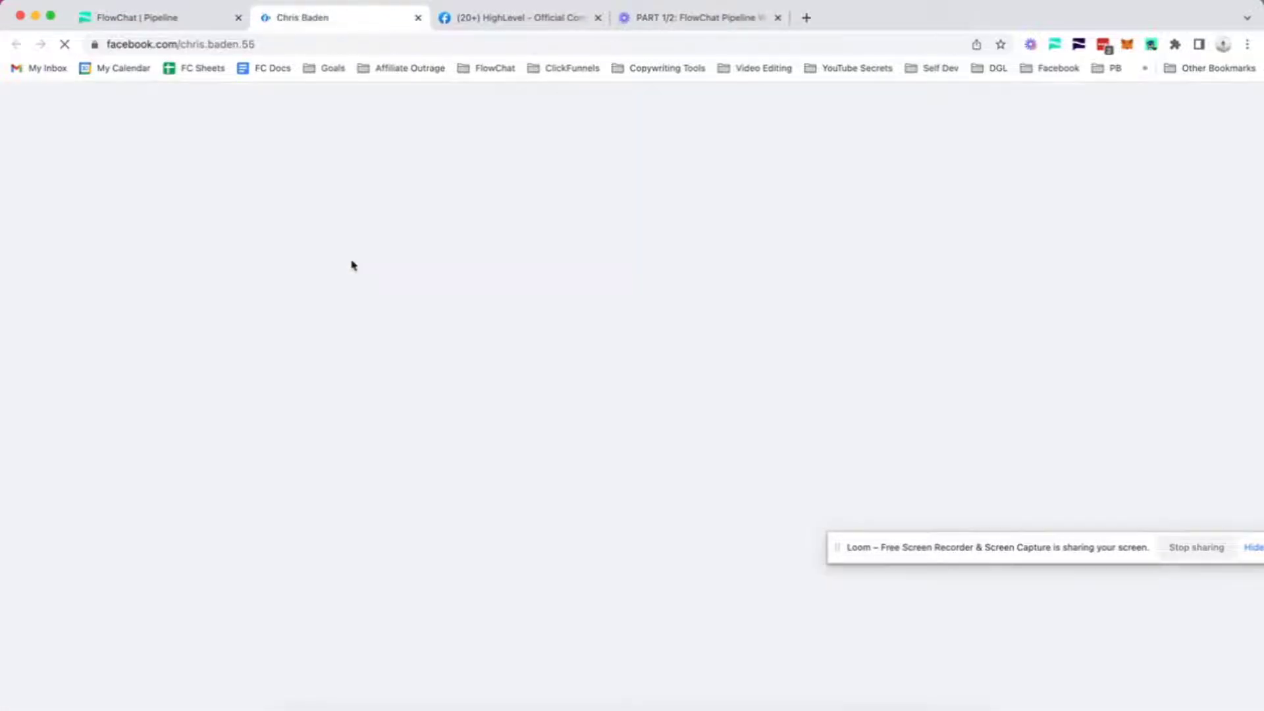
scroll(353, 264, "down", 5)
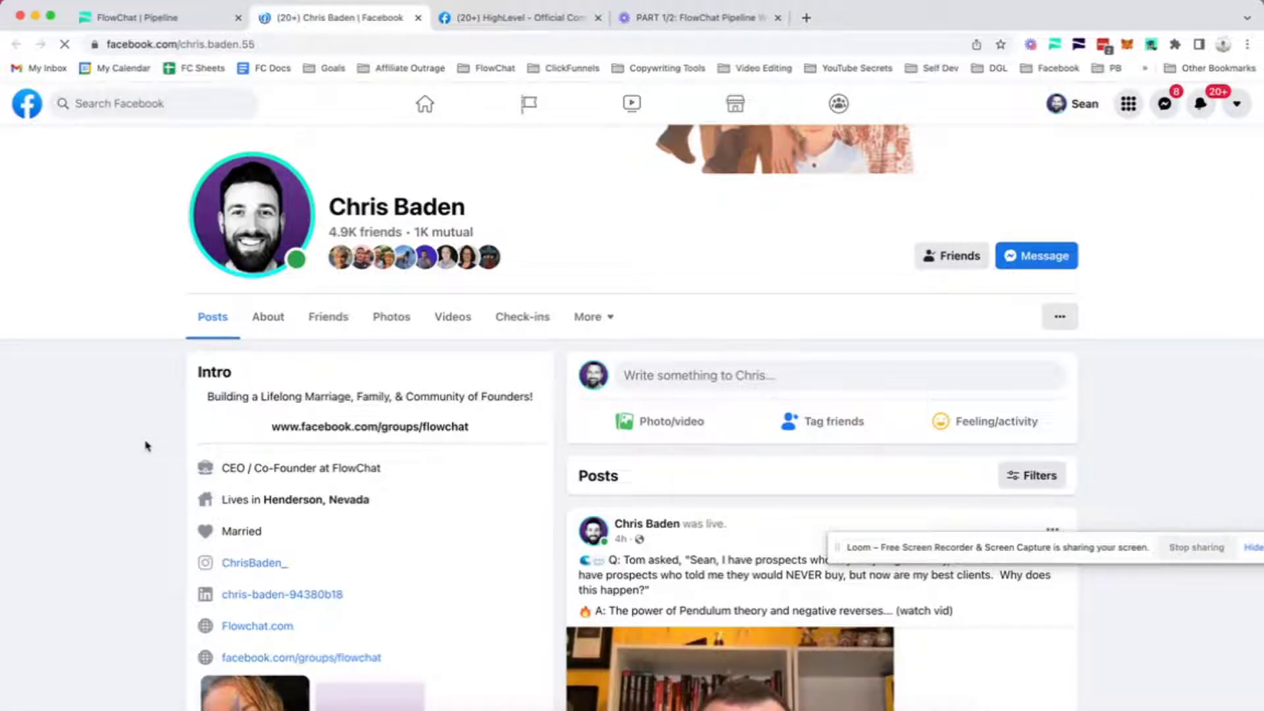
scroll(166, 528, "up", 2)
scroll(166, 527, "down", 2)
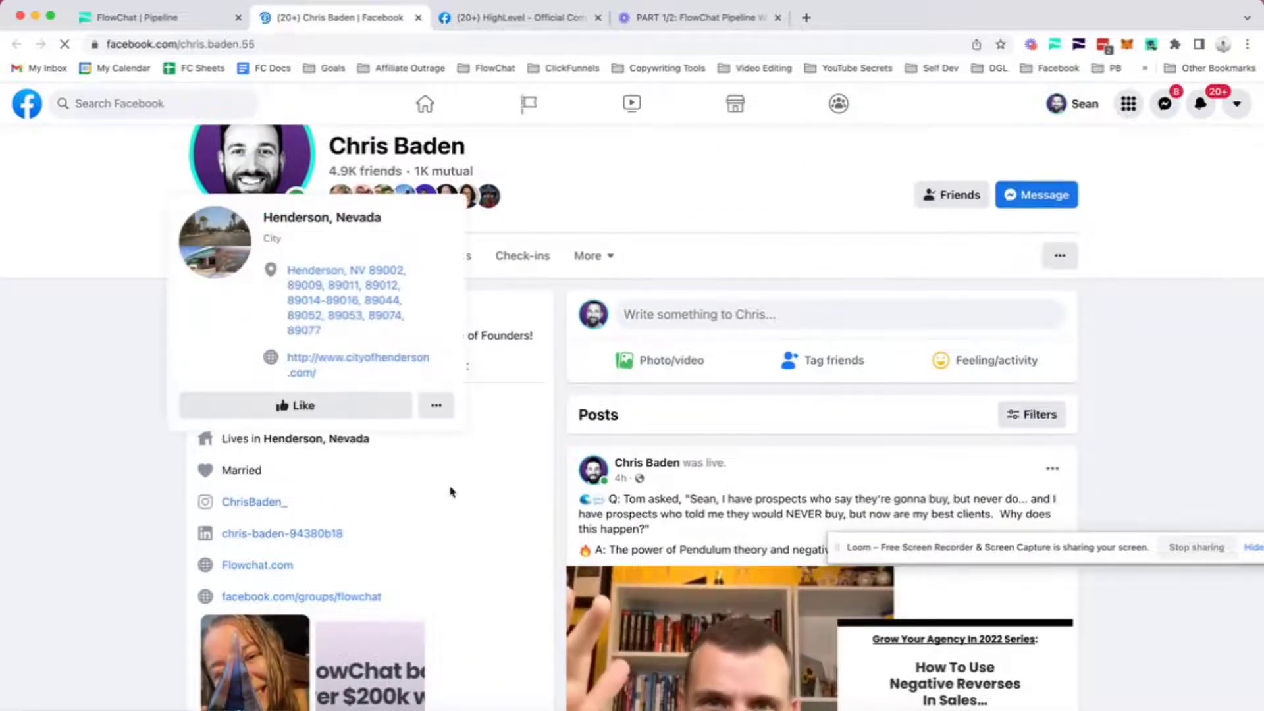
scroll(439, 179, "up", 5)
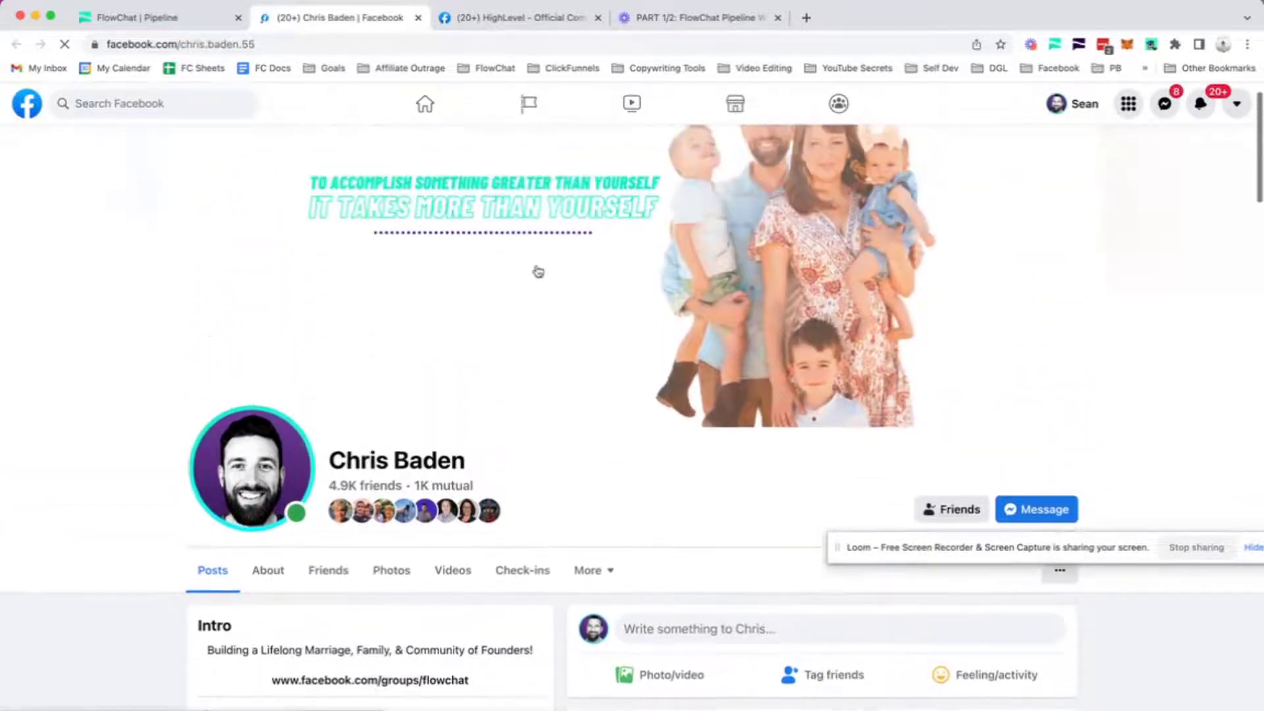
scroll(534, 323, "down", 6)
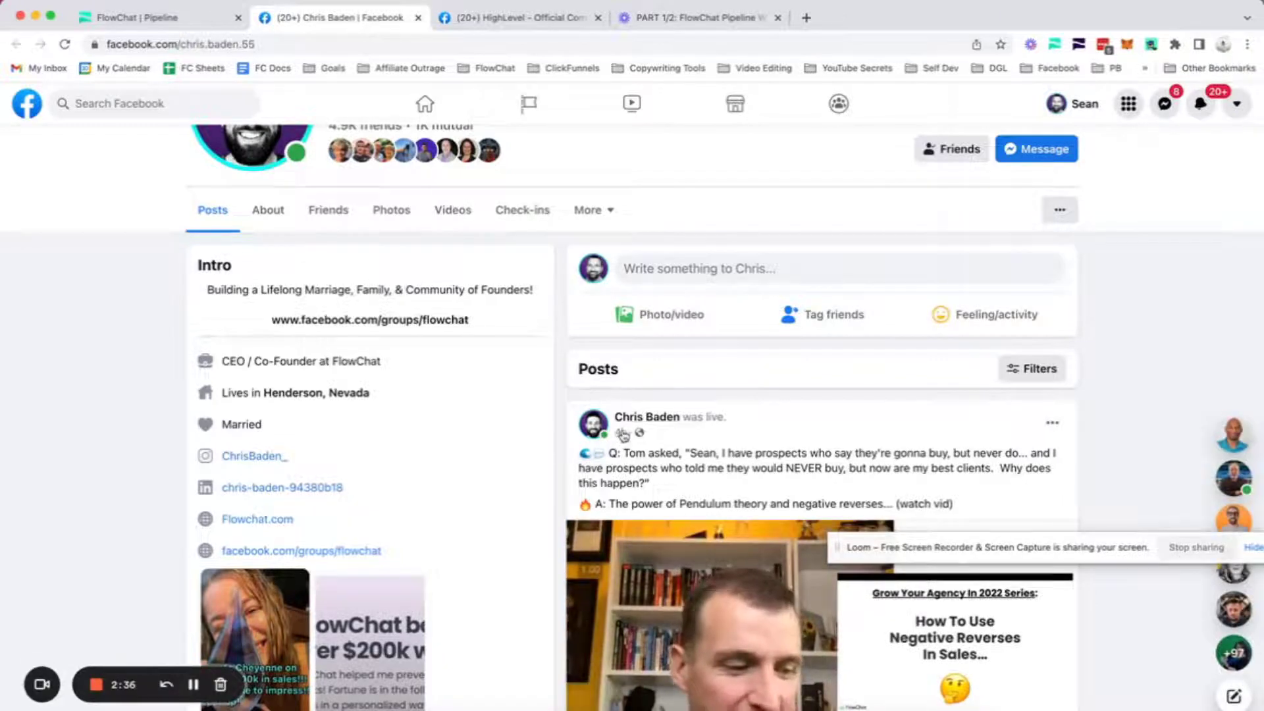
mouse_move(623, 436)
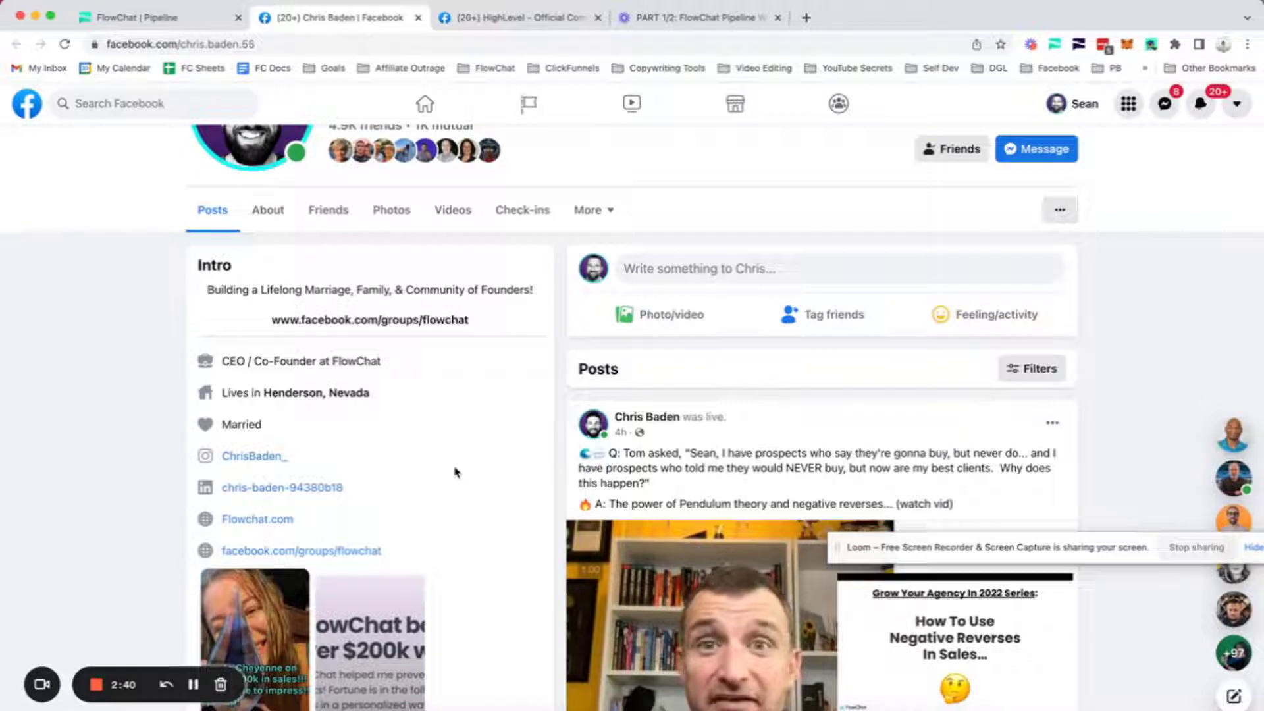
scroll(454, 472, "up", 6)
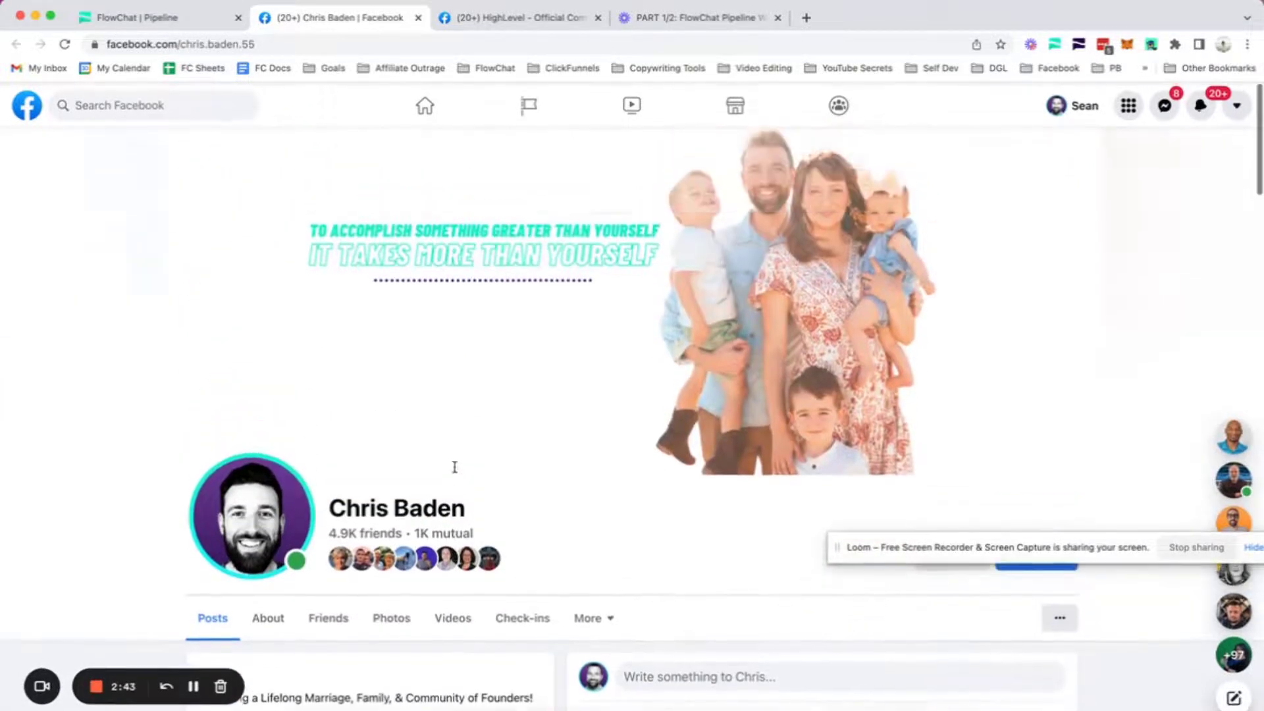
Switch back to the FlowChat pipeline and move the test lead card from 00 - Lead In to 01 - Pre-Qualified
left_click(161, 18)
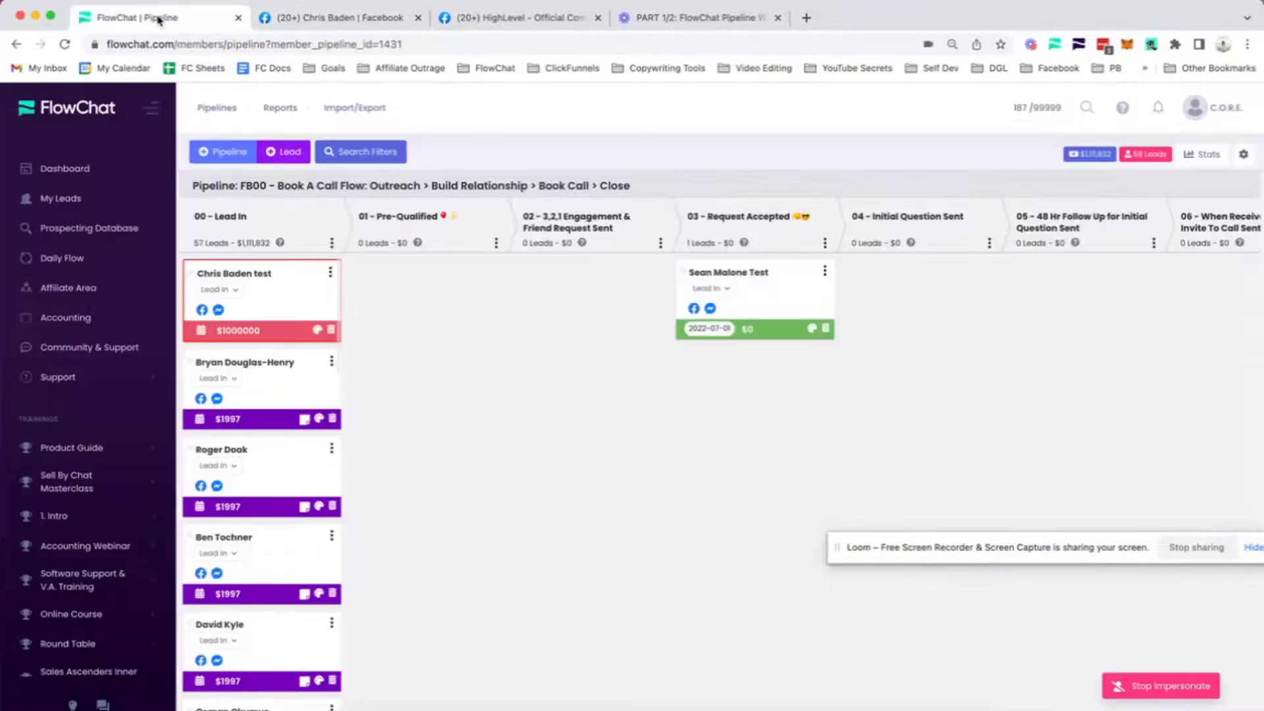
left_click_drag(284, 334, 454, 324)
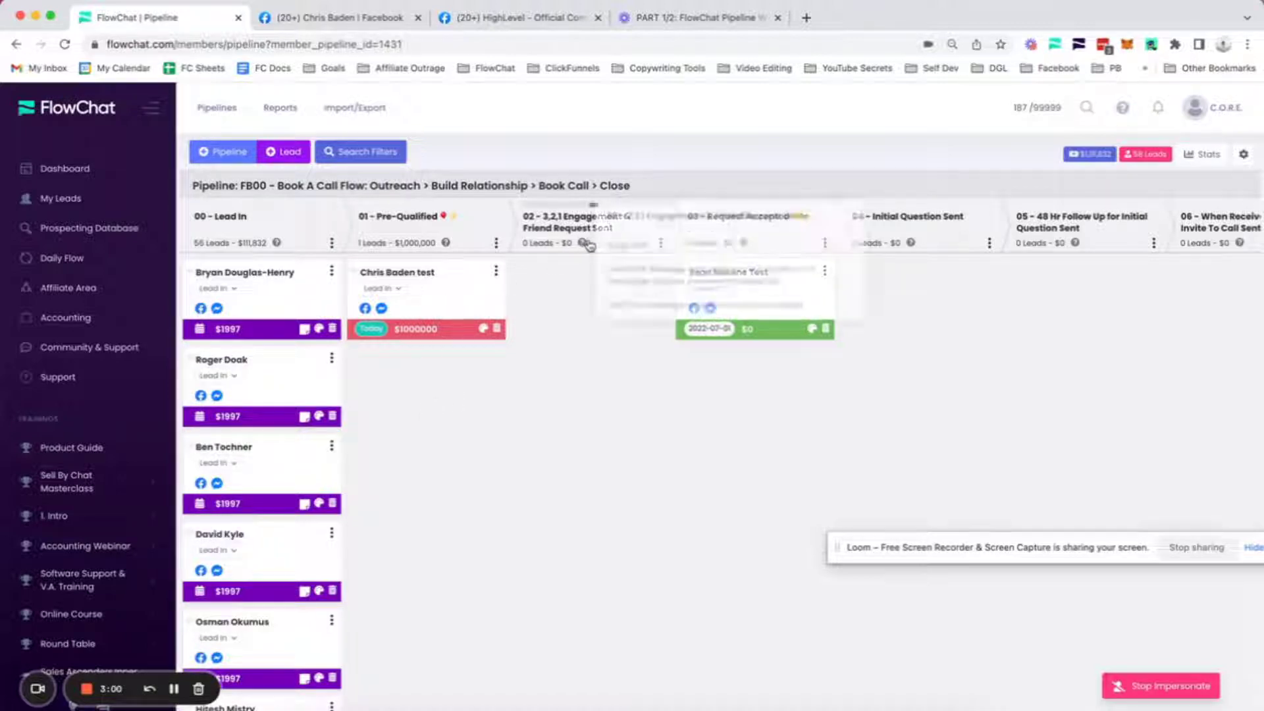
Display the 01 - Pre-Qualified stage SOP and go through its instructions on opening Facebook, liking 3 posts and leaving 2 random comments
scroll(562, 386, "right", 1)
scroll(561, 386, "right", 3)
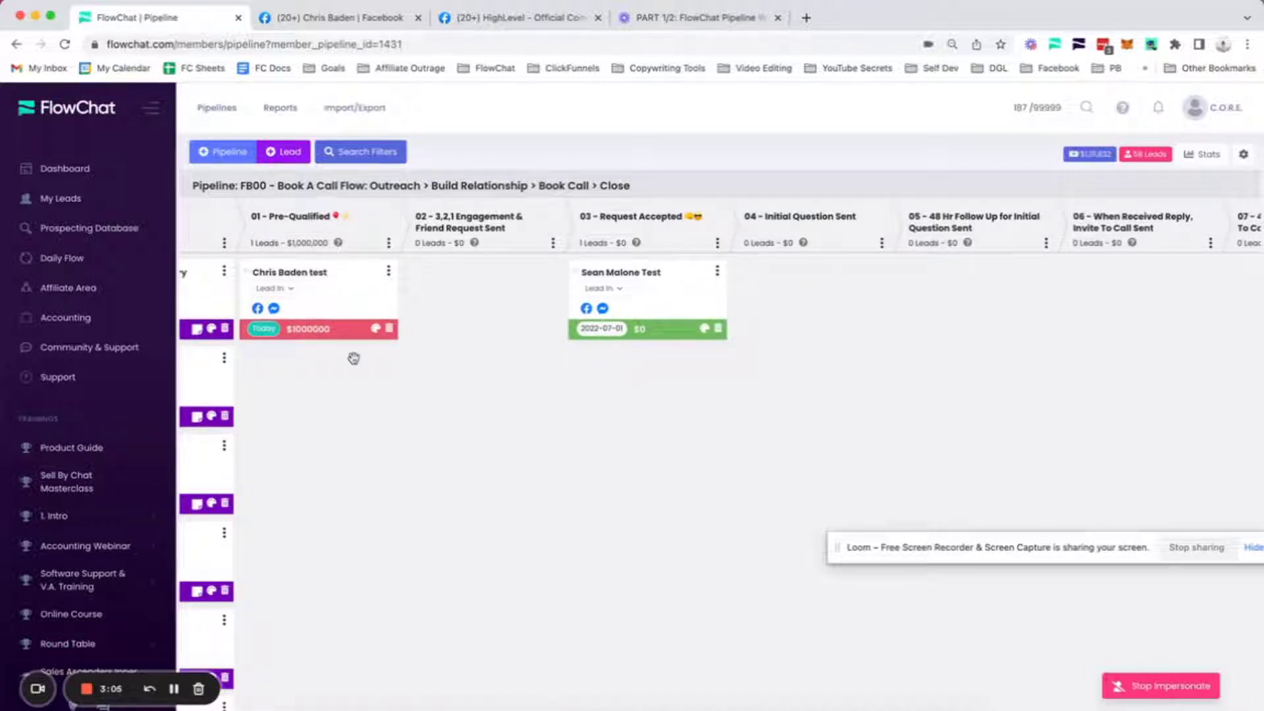
mouse_move(339, 243)
scroll(406, 296, "up", 5)
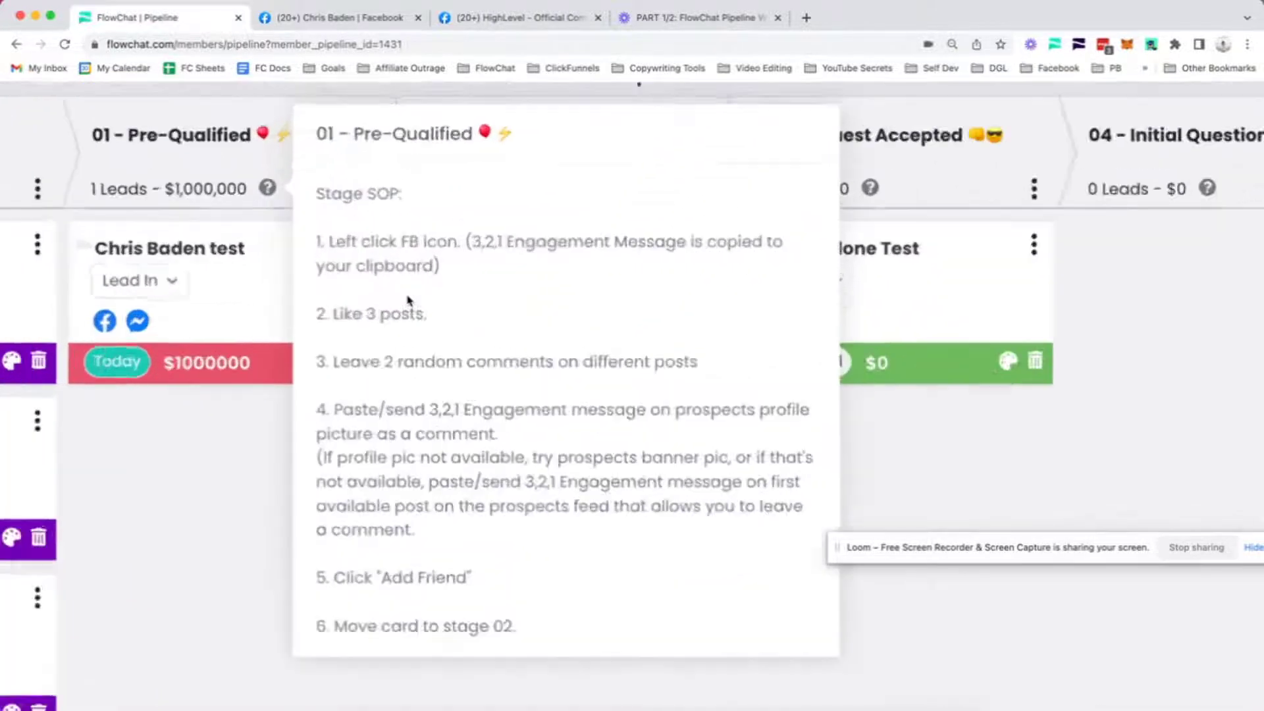
scroll(407, 300, "down", 5)
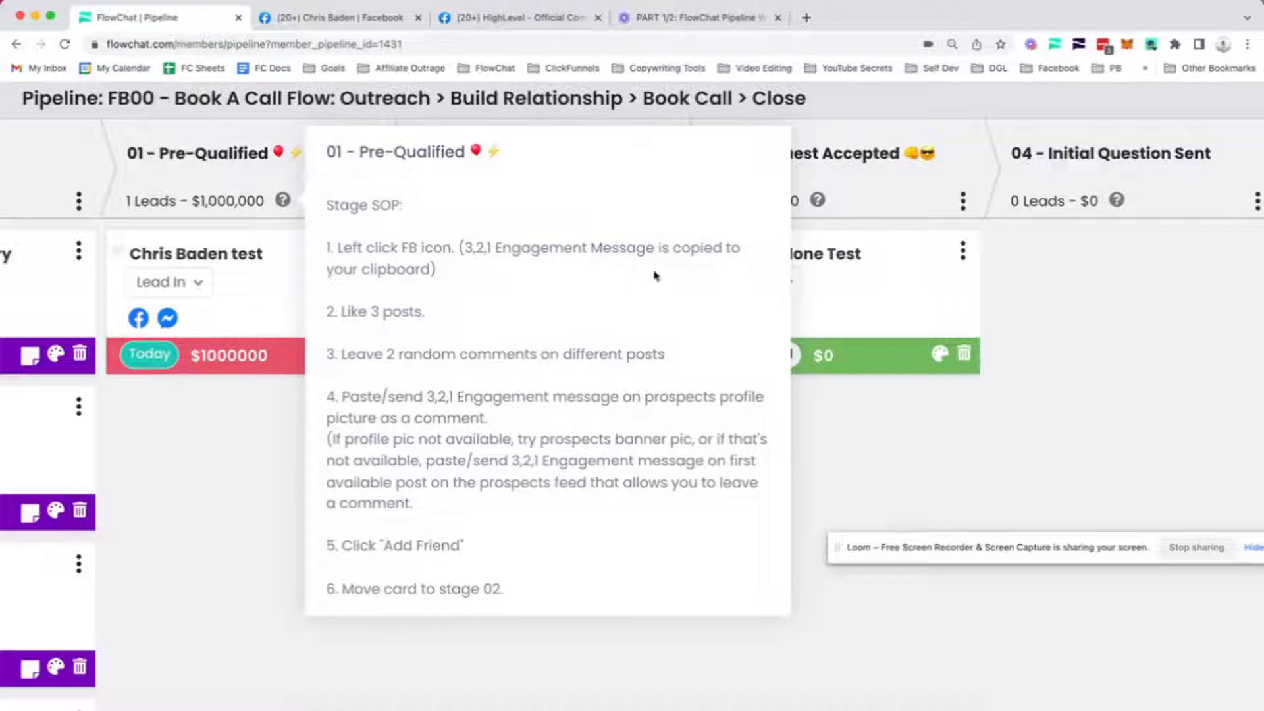
left_click_drag(356, 311, 446, 317)
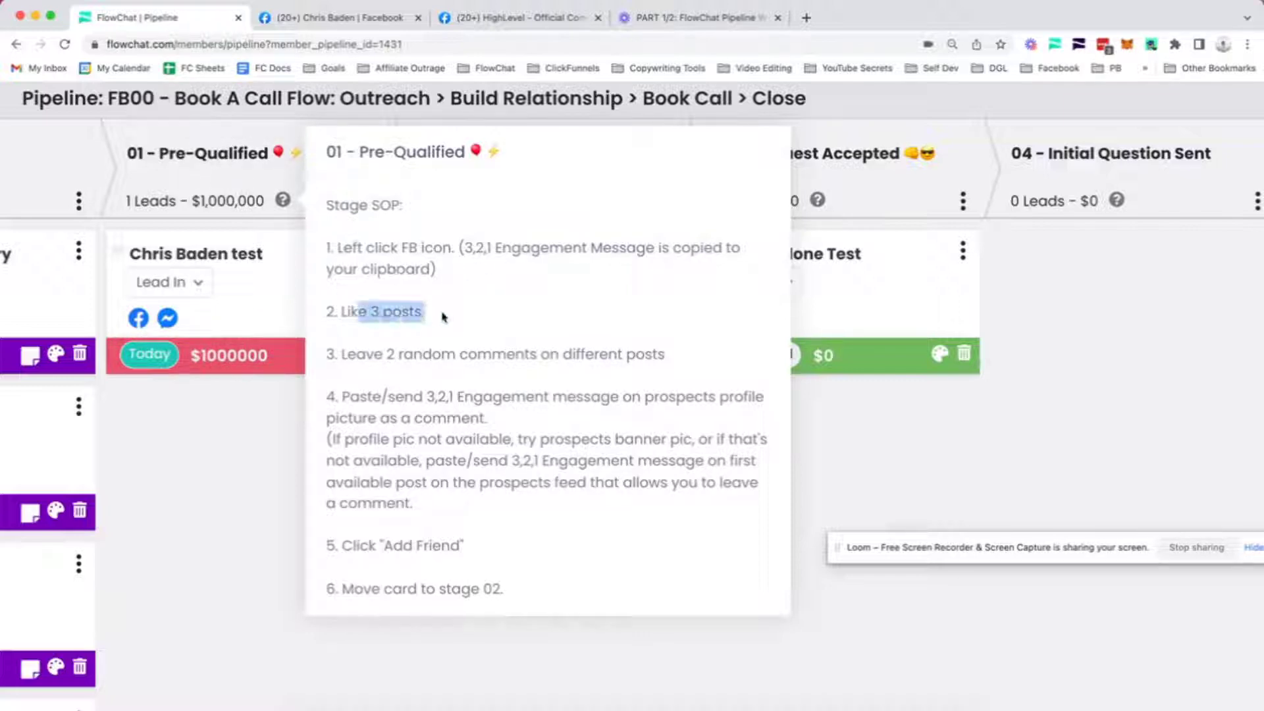
left_click_drag(367, 350, 514, 354)
Go through the SOP's instructions on commenting the 3,2,1 Engagement message, its fallback locations, adding the friend and moving the card to stage 02
left_click_drag(358, 396, 491, 397)
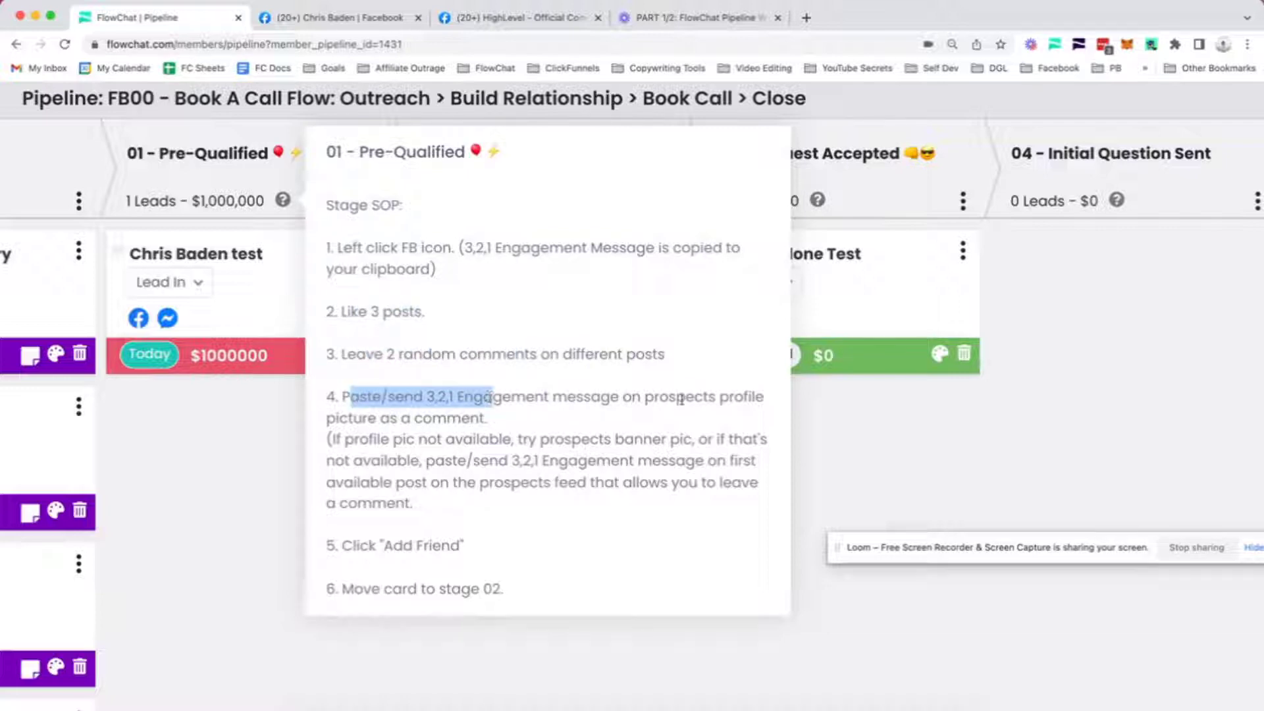
left_click_drag(362, 419, 503, 419)
left_click_drag(373, 440, 652, 442)
left_click_drag(457, 460, 666, 461)
left_click_drag(361, 483, 498, 490)
left_click_drag(352, 544, 470, 546)
left_click(360, 589)
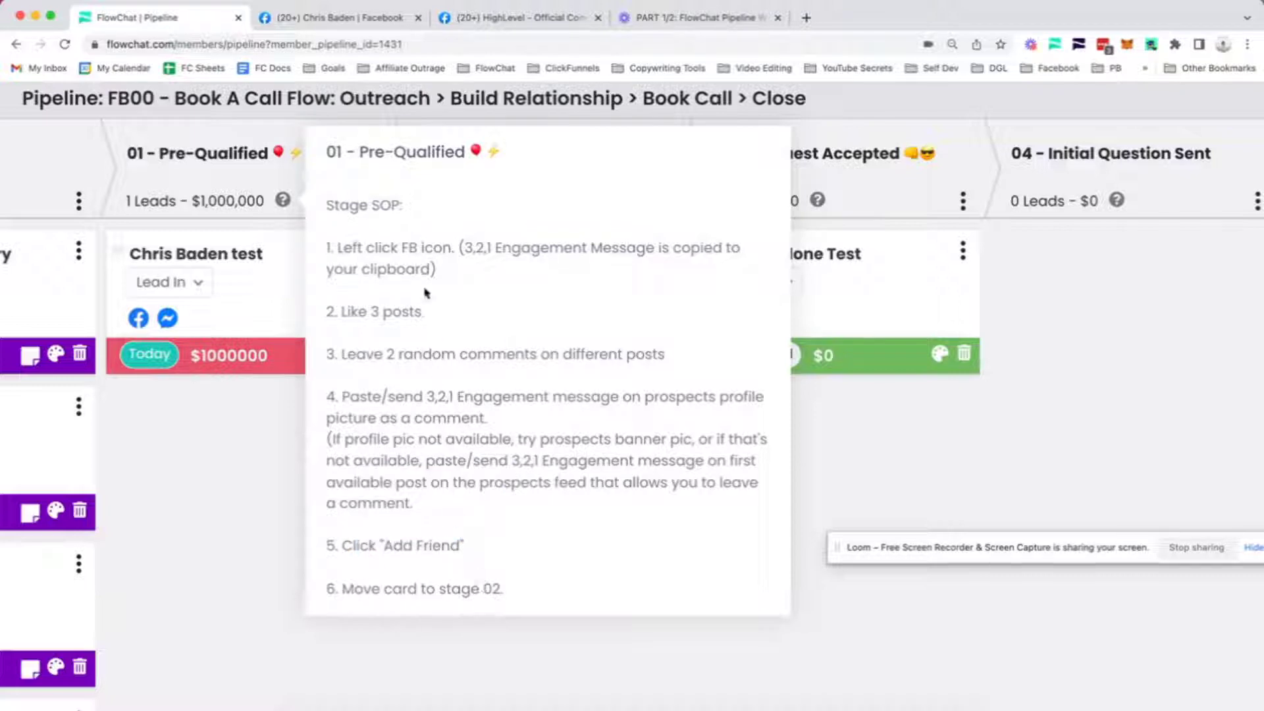
scroll(283, 205, "down", 5)
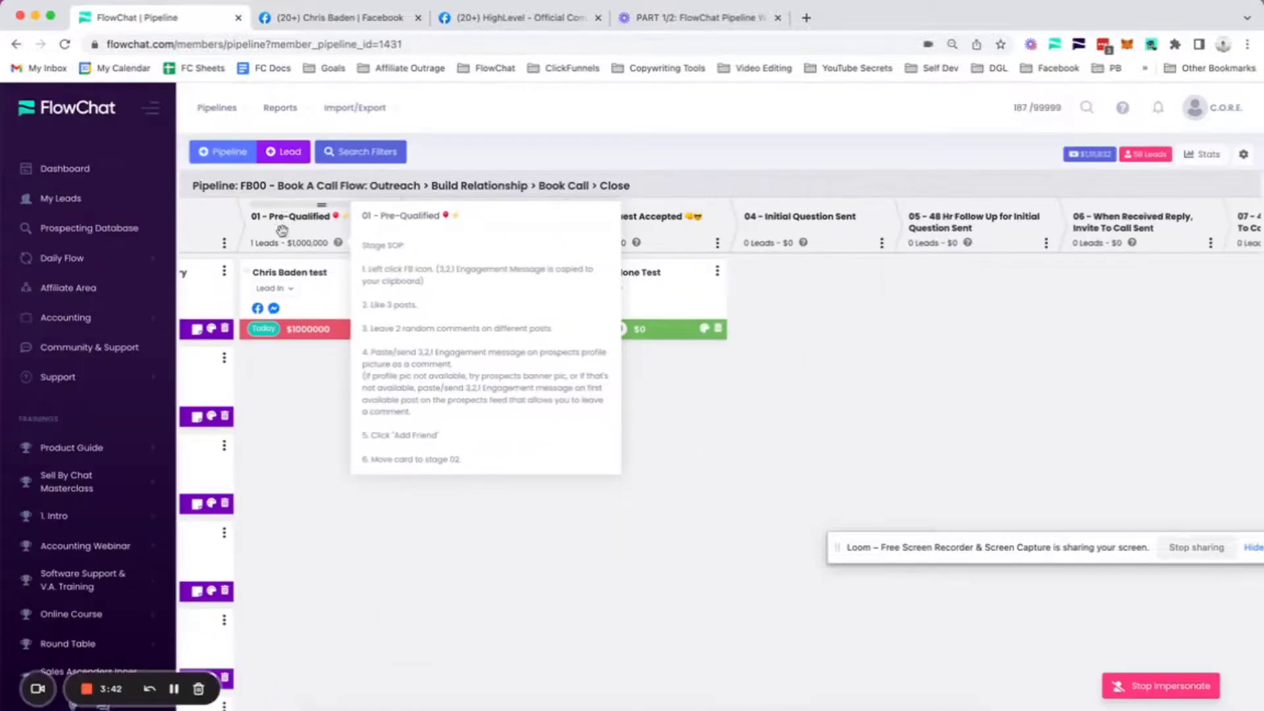
Open the test lead's Facebook profile from the pipeline card and like a video post and the "You son are so right" post
left_click(258, 309)
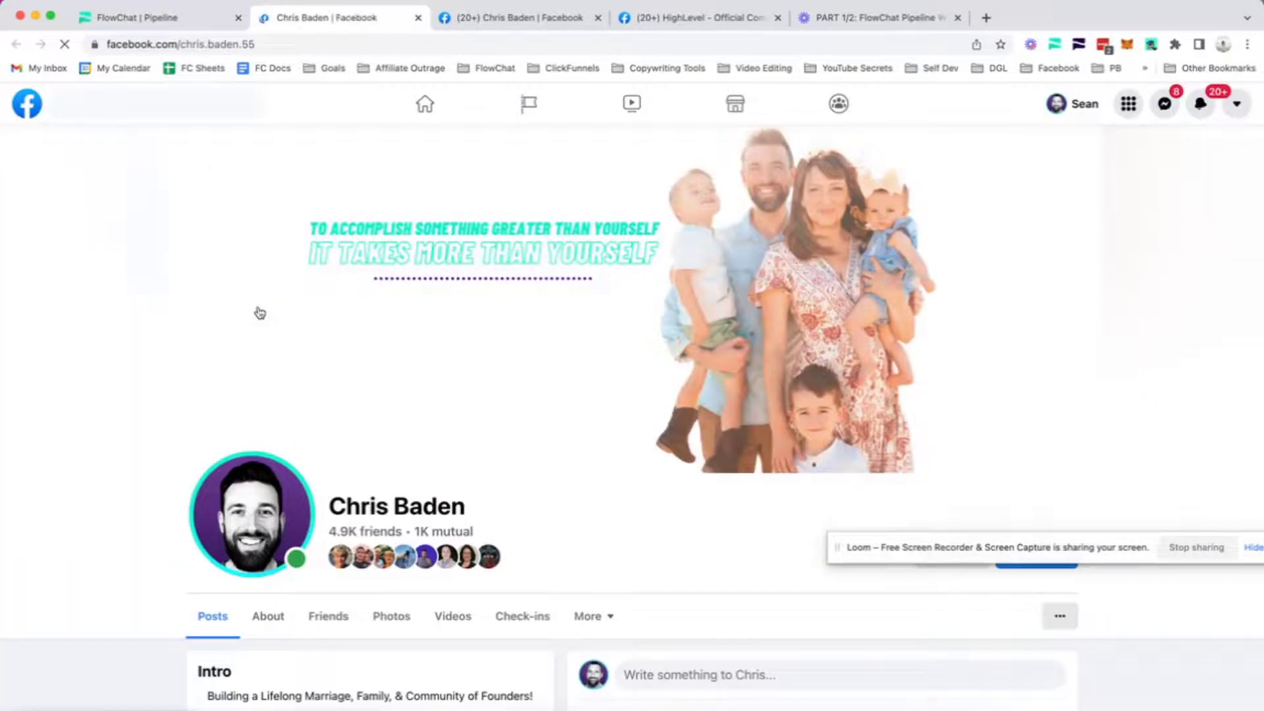
scroll(258, 309, "down", 5)
scroll(478, 504, "down", 8)
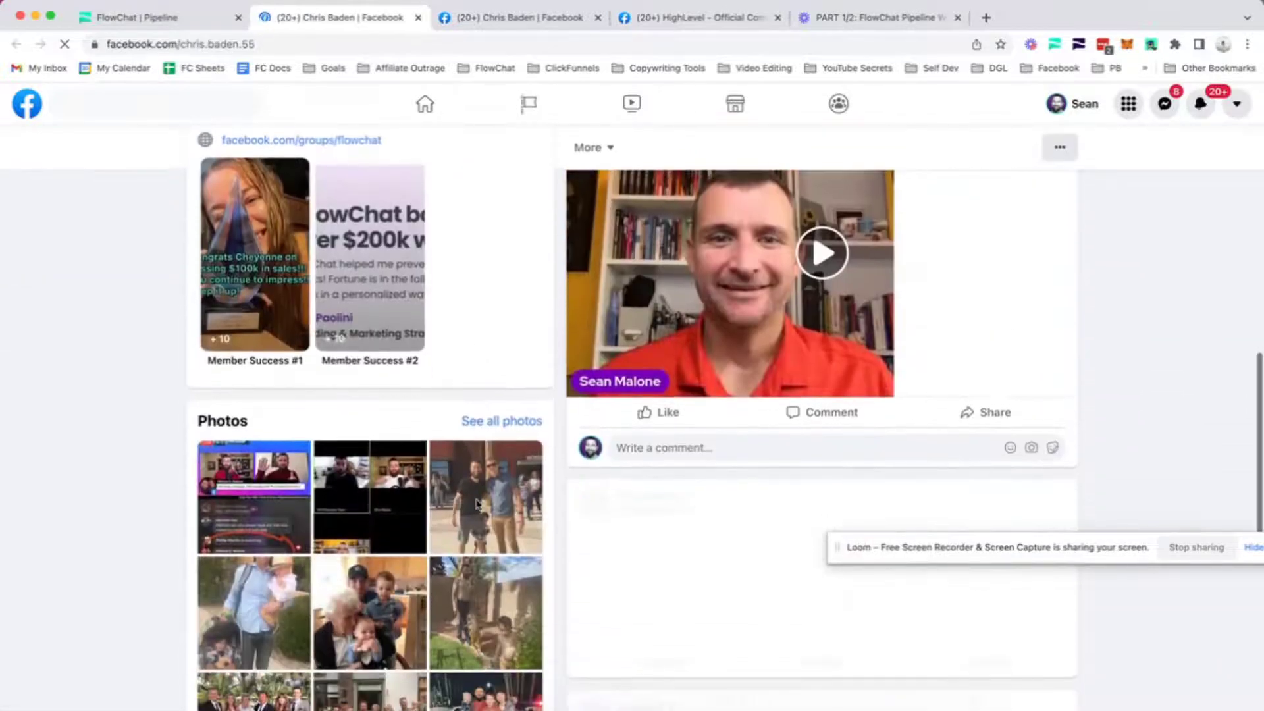
scroll(636, 518, "down", 7)
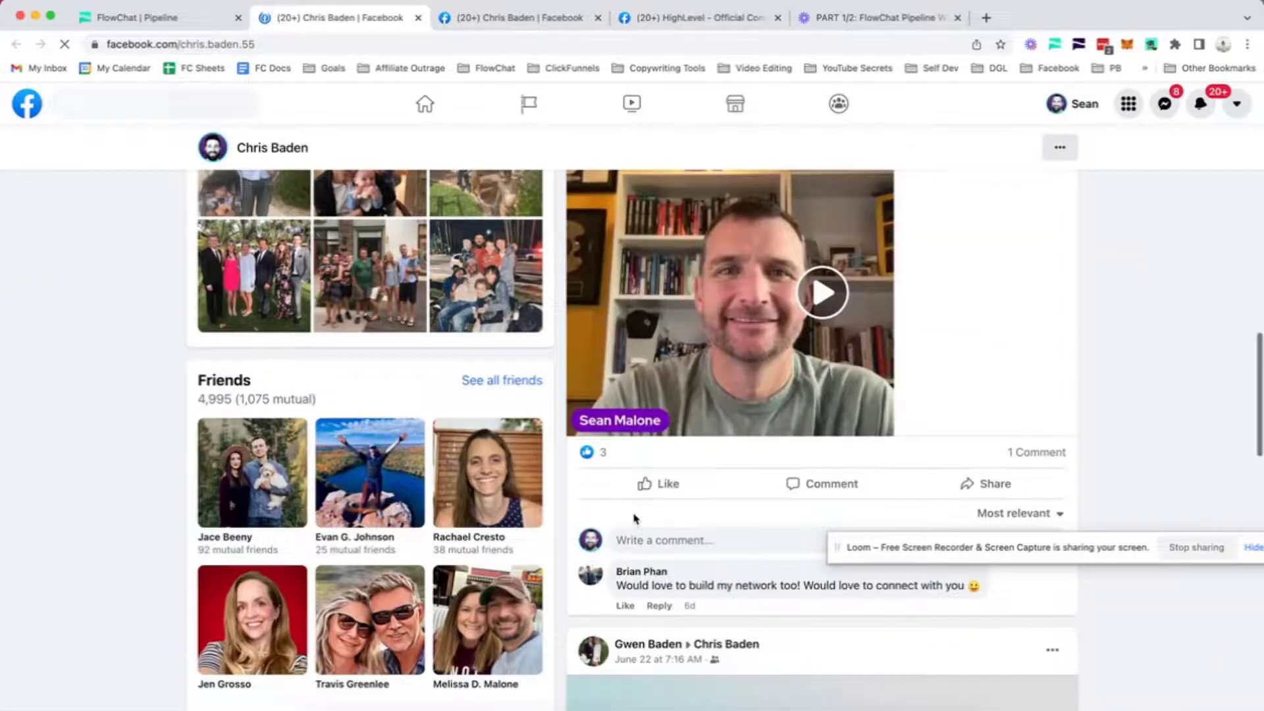
left_click(651, 491)
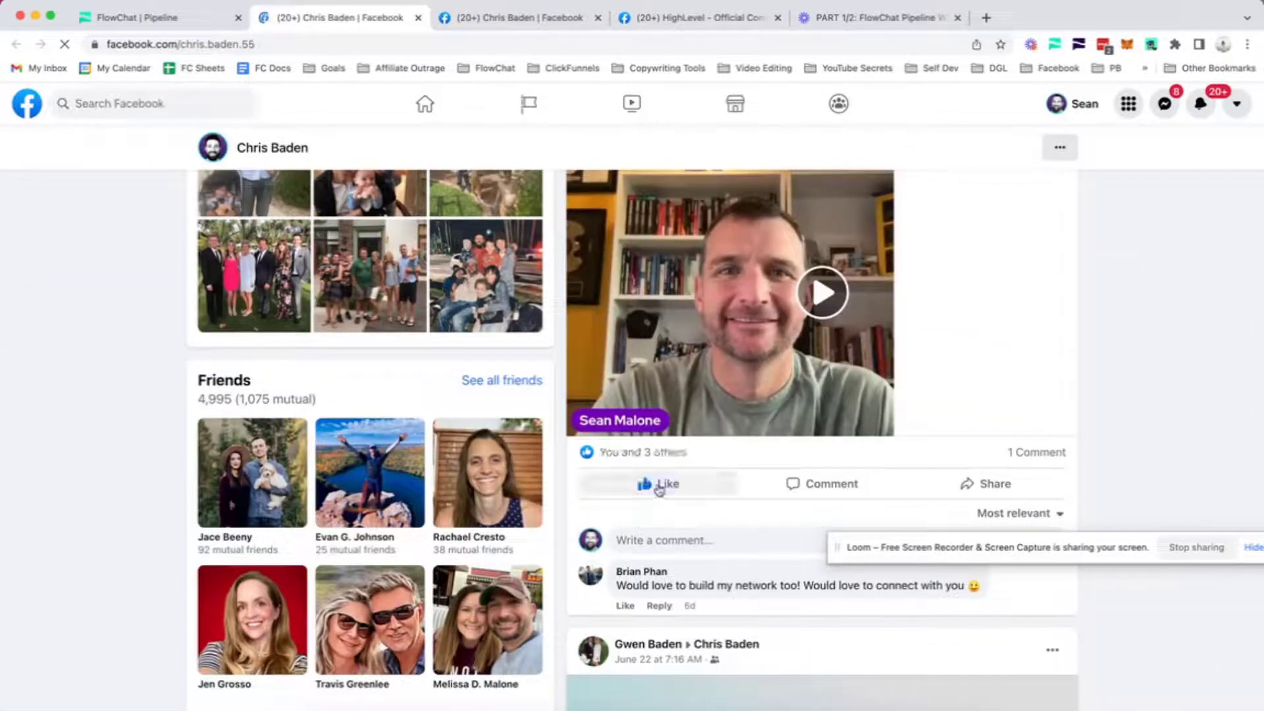
scroll(674, 553, "down", 7)
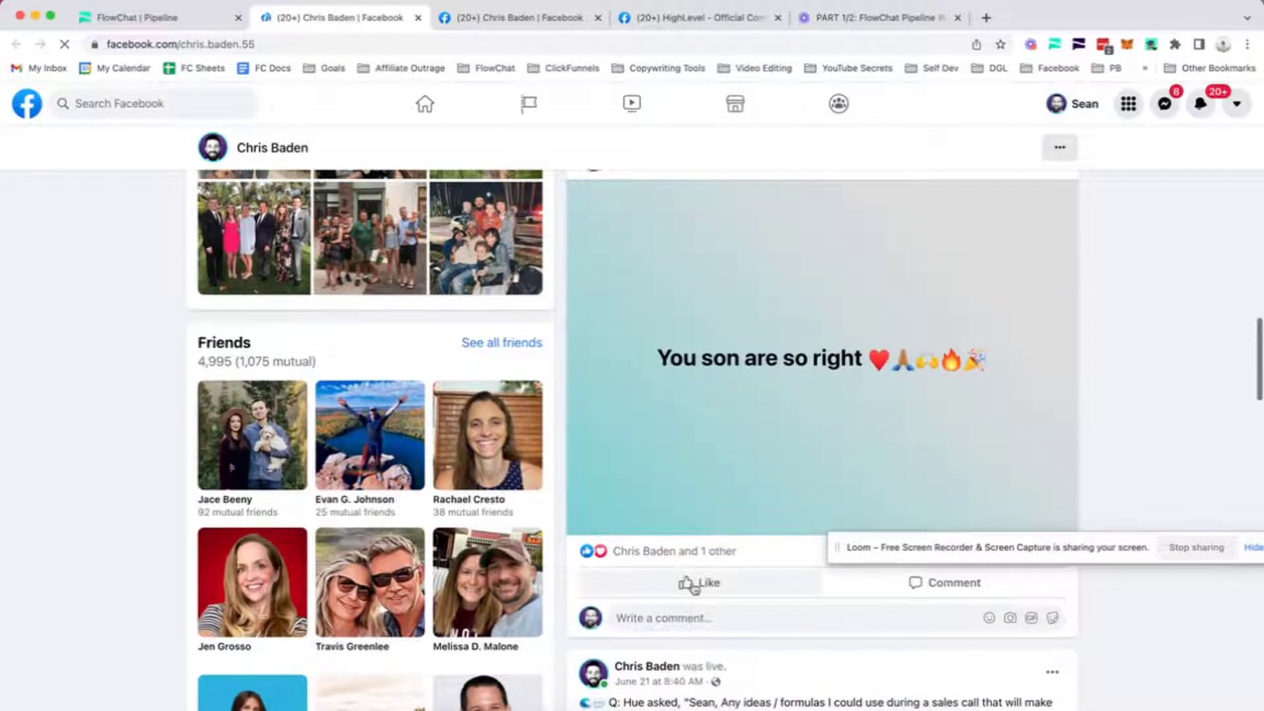
left_click(691, 585)
Post the suggested comment "This is so awesome!" on the lead's June 16 "ATTN KID VIDEO EDITORS" post
scroll(694, 588, "down", 15)
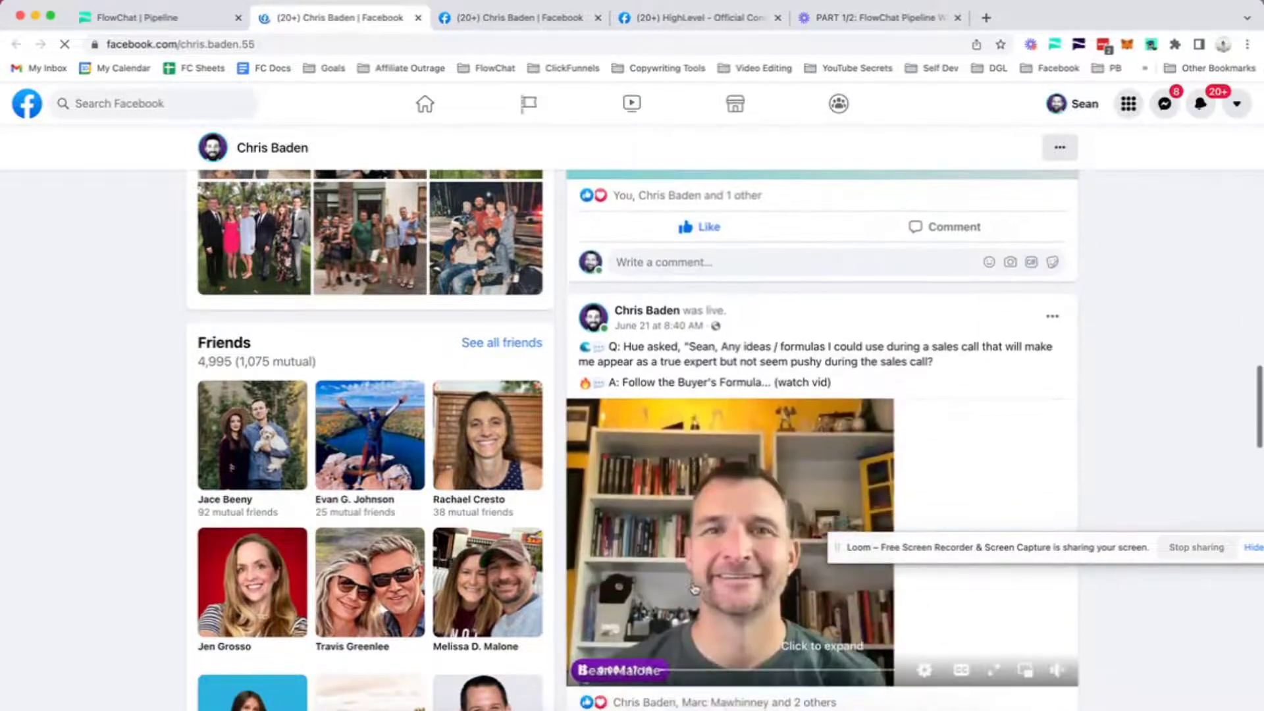
scroll(695, 587, "down", 3)
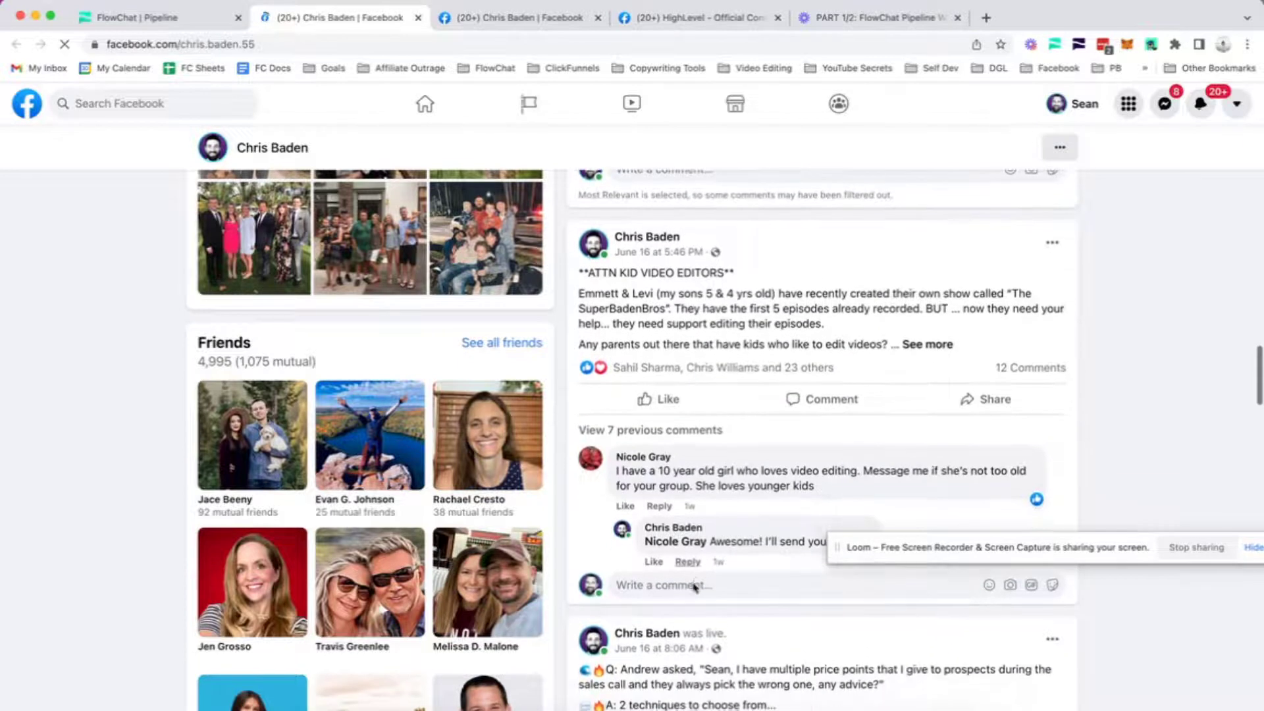
scroll(694, 588, "down", 1)
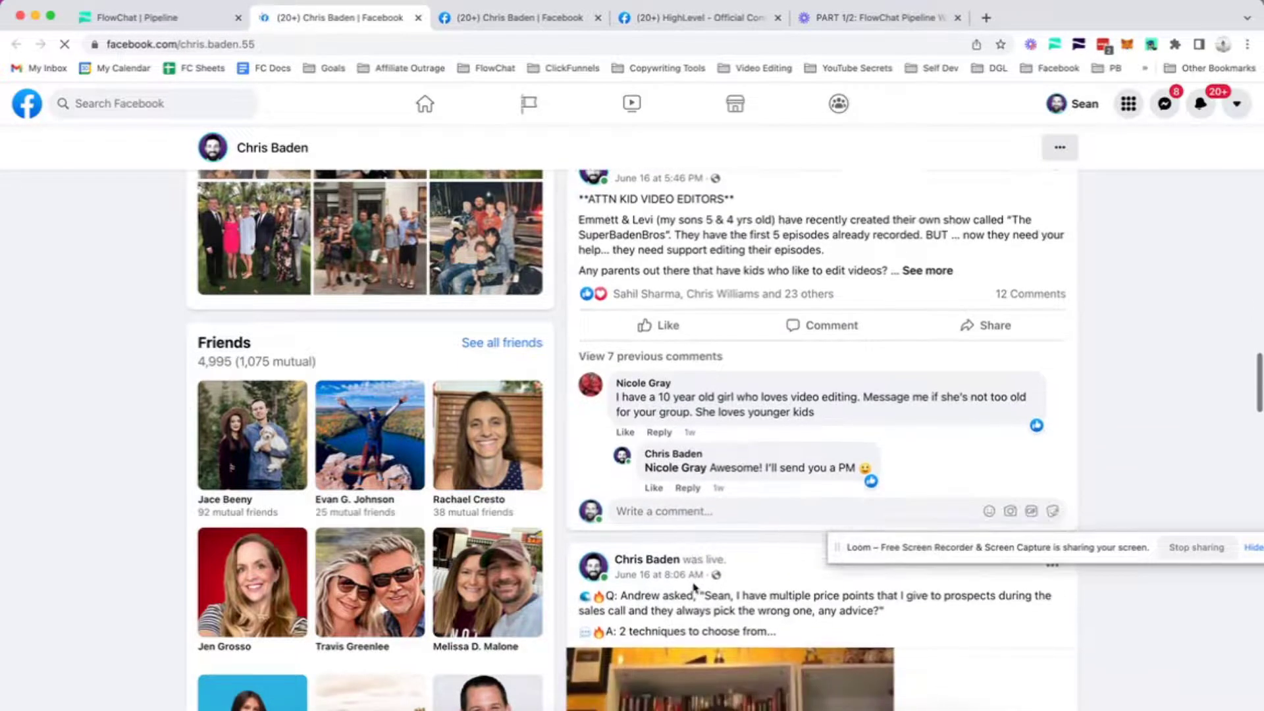
left_click(680, 517)
type("Y")
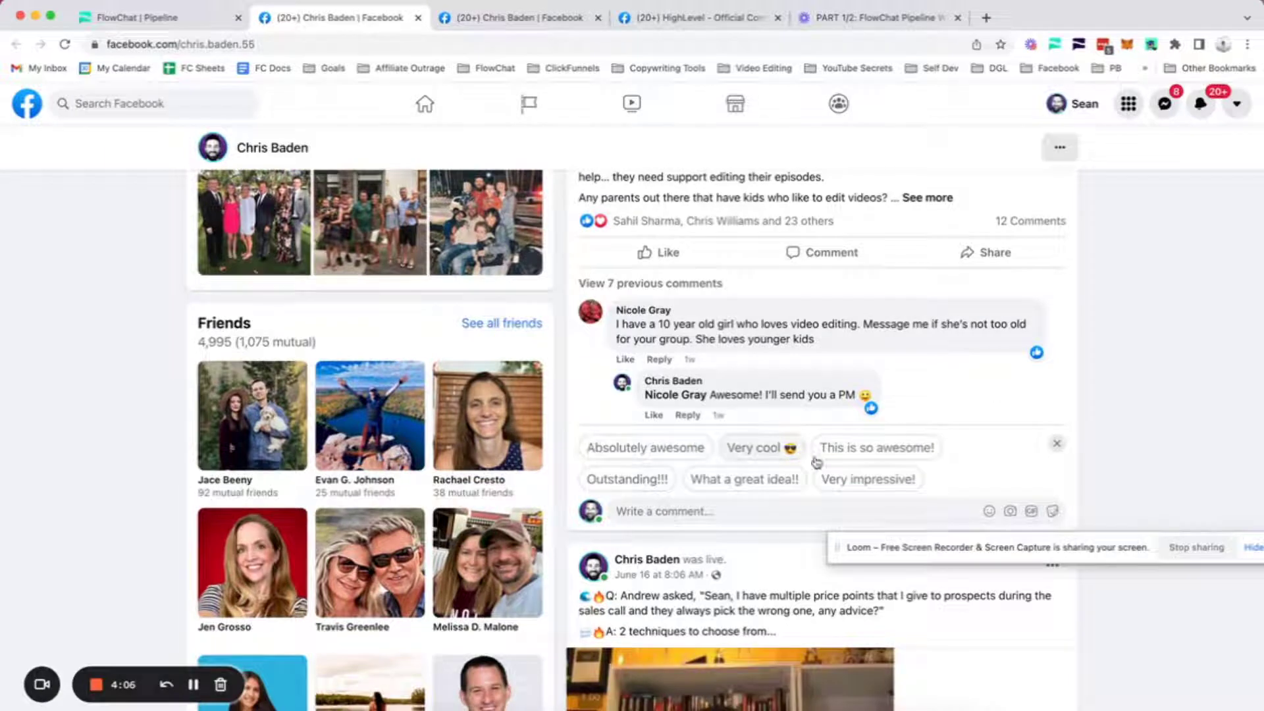
left_click(862, 450)
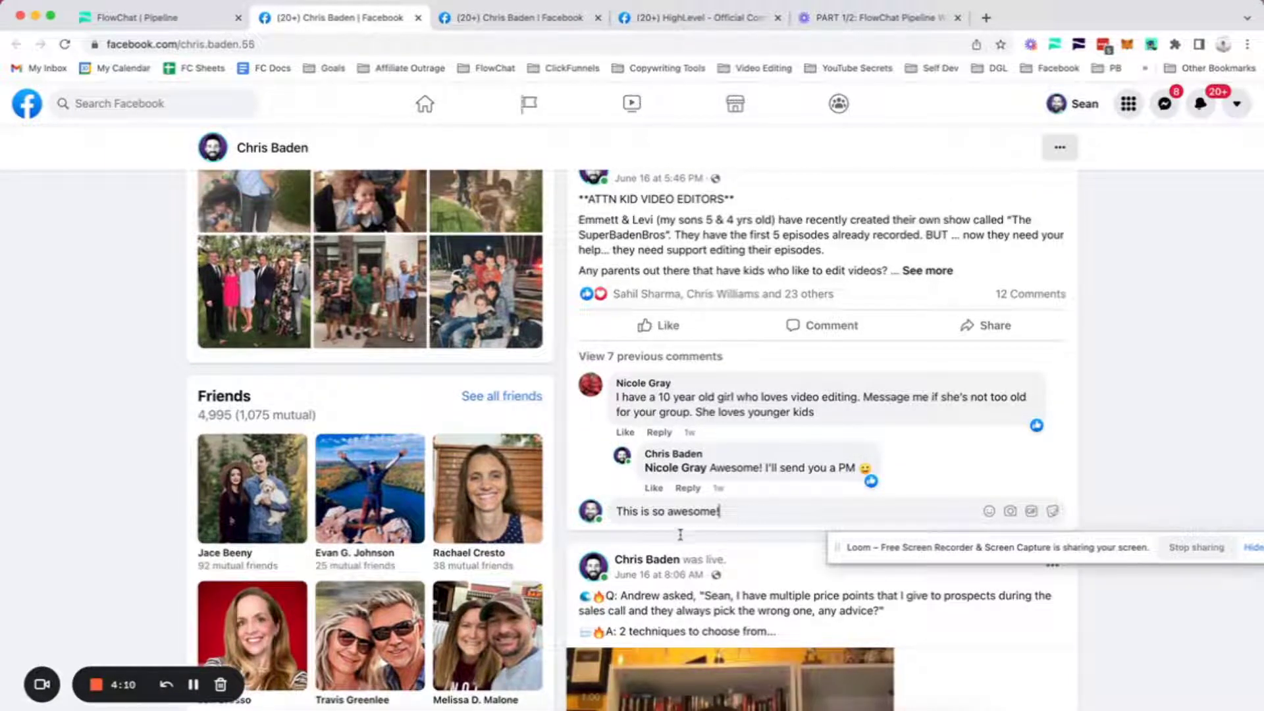
scroll(776, 486, "down", 3)
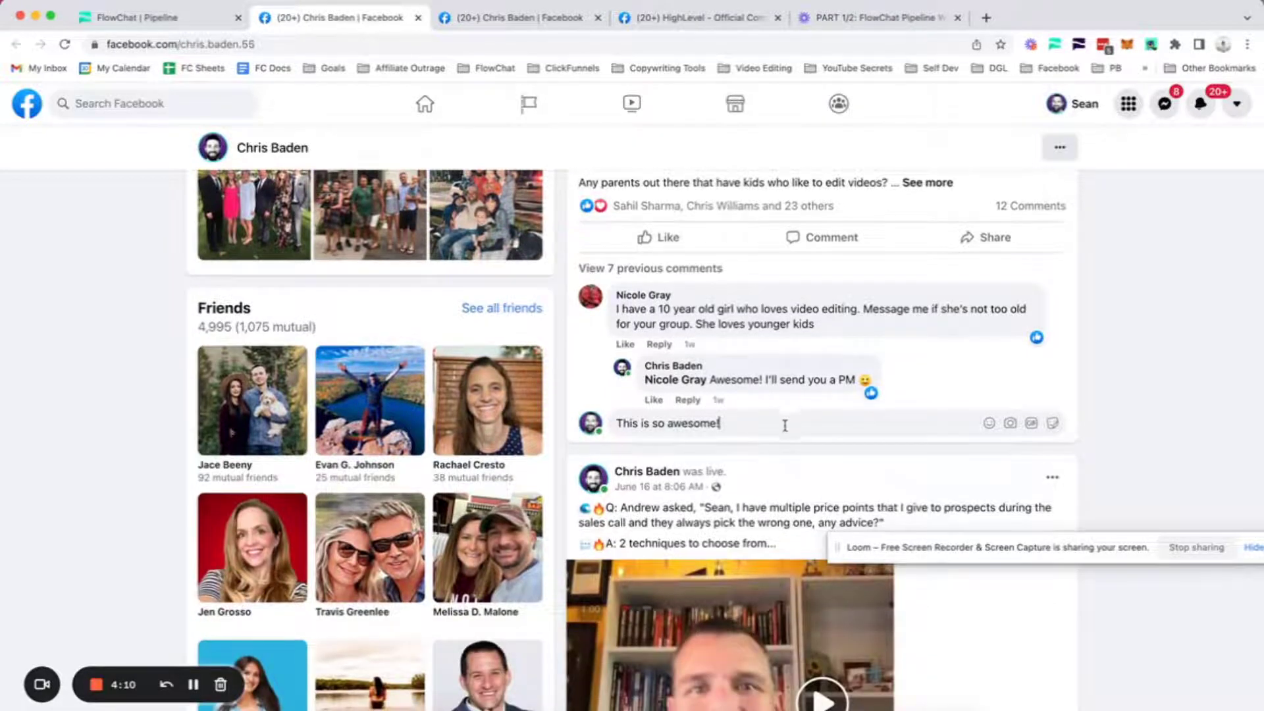
key("Return")
scroll(691, 431, "down", 1)
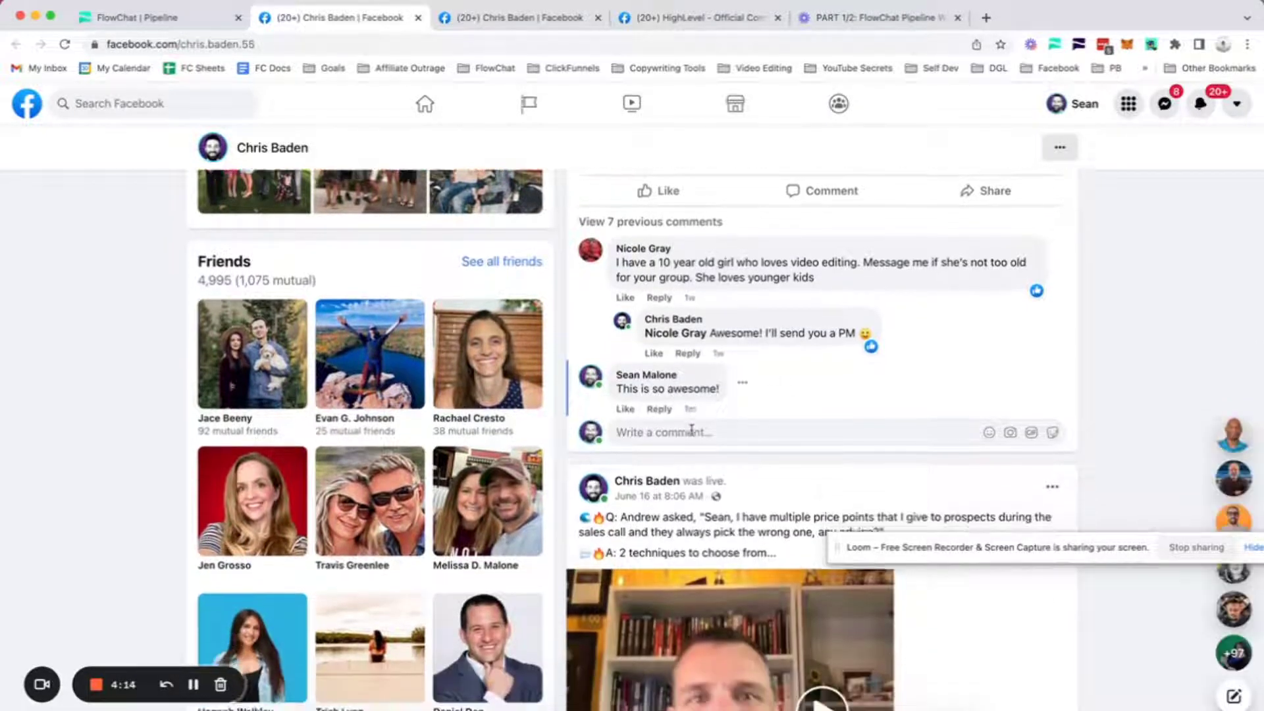
Fill in the suggested comment "Very impressive!" on the lead's June 16 live video about multiple price points
scroll(691, 432, "down", 5)
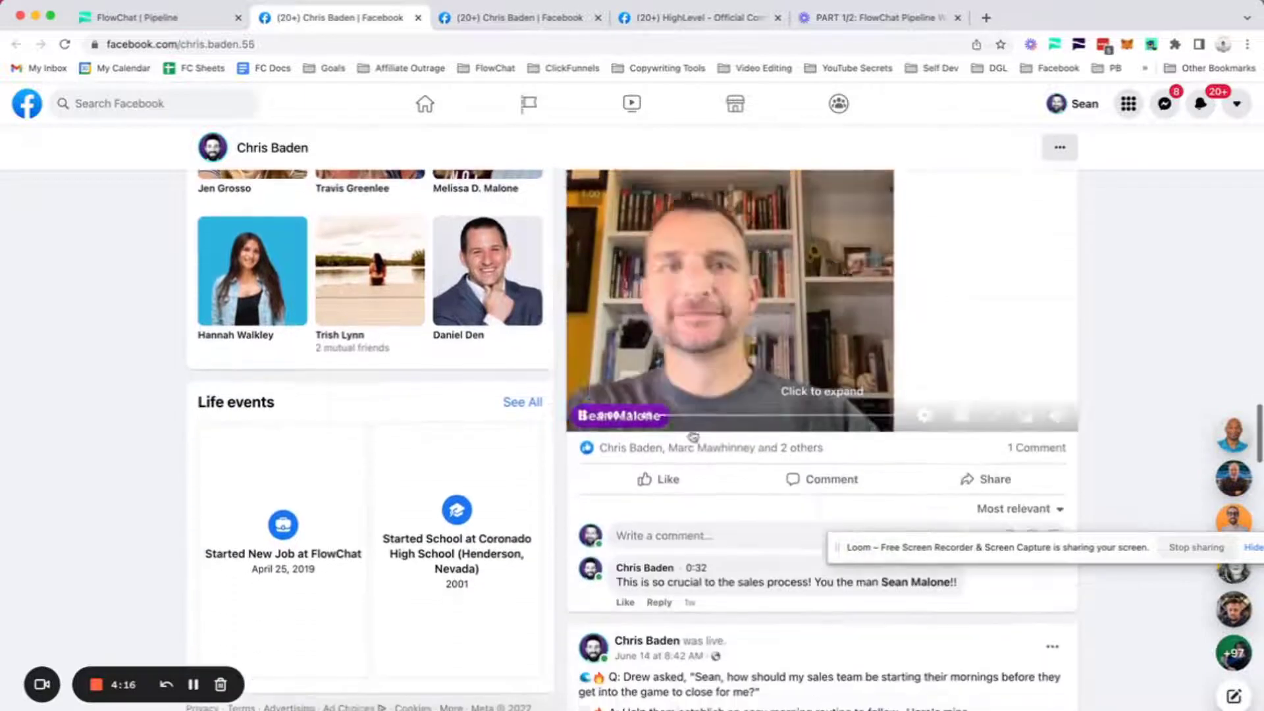
scroll(693, 436, "down", 1)
scroll(728, 480, "down", 1)
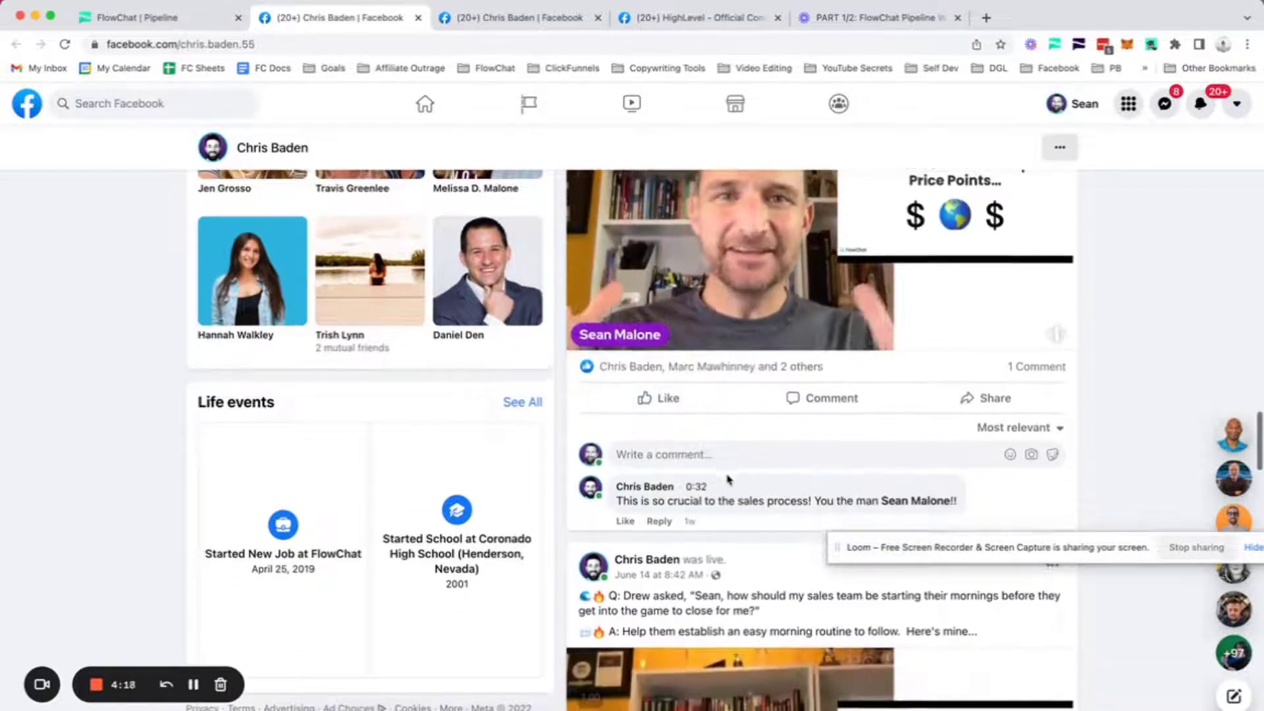
left_click(689, 439)
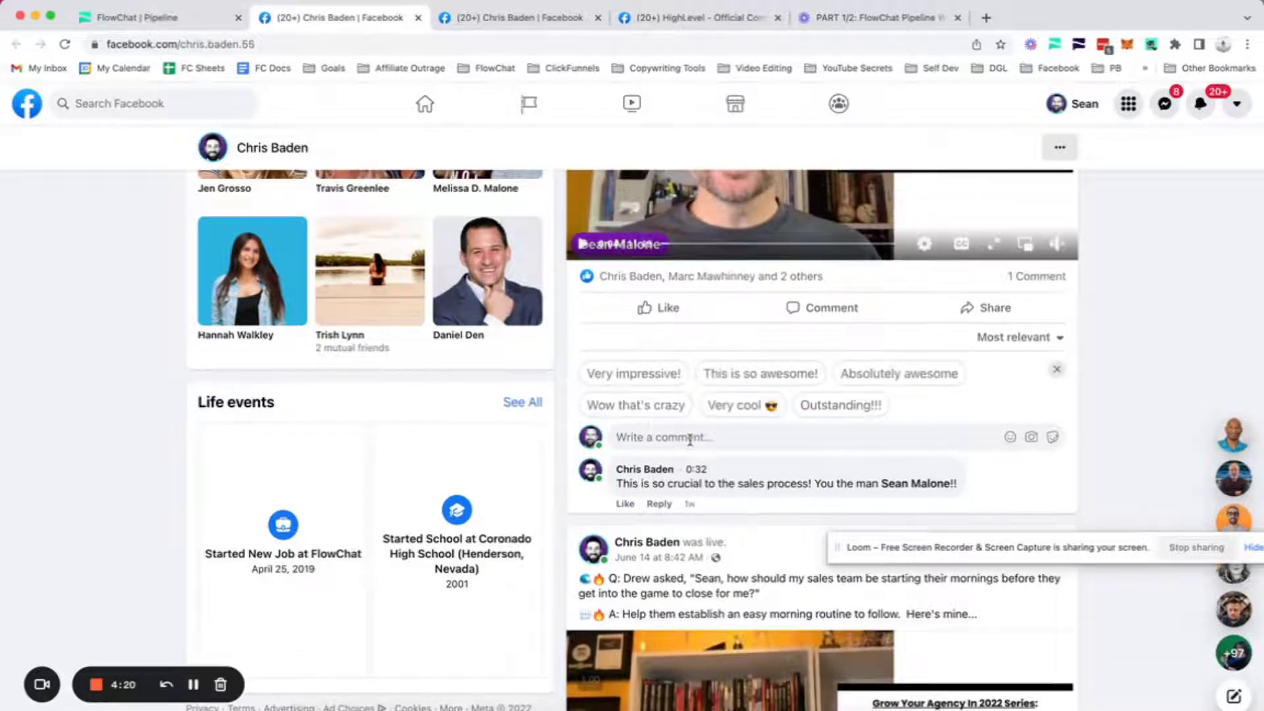
left_click(633, 373)
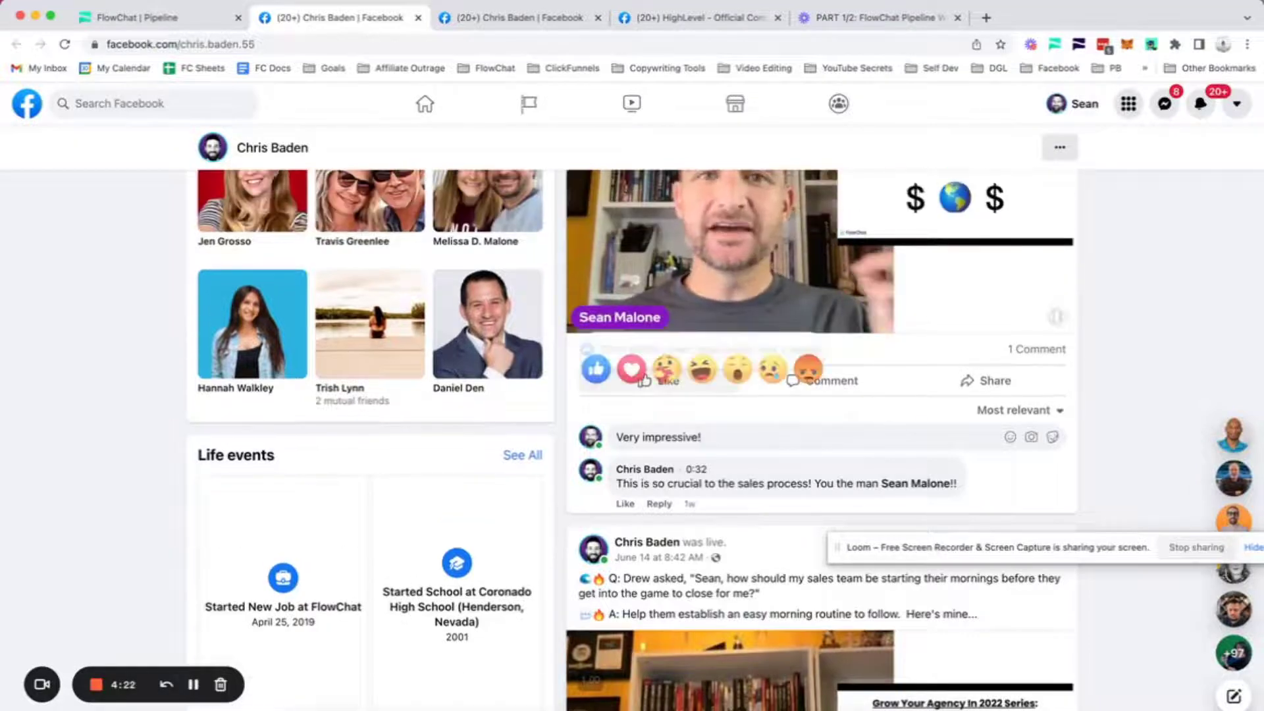
Open the lead's profile picture and paste the copied 3,2,1 Engagement message into its comment field
scroll(599, 409, "up", 10)
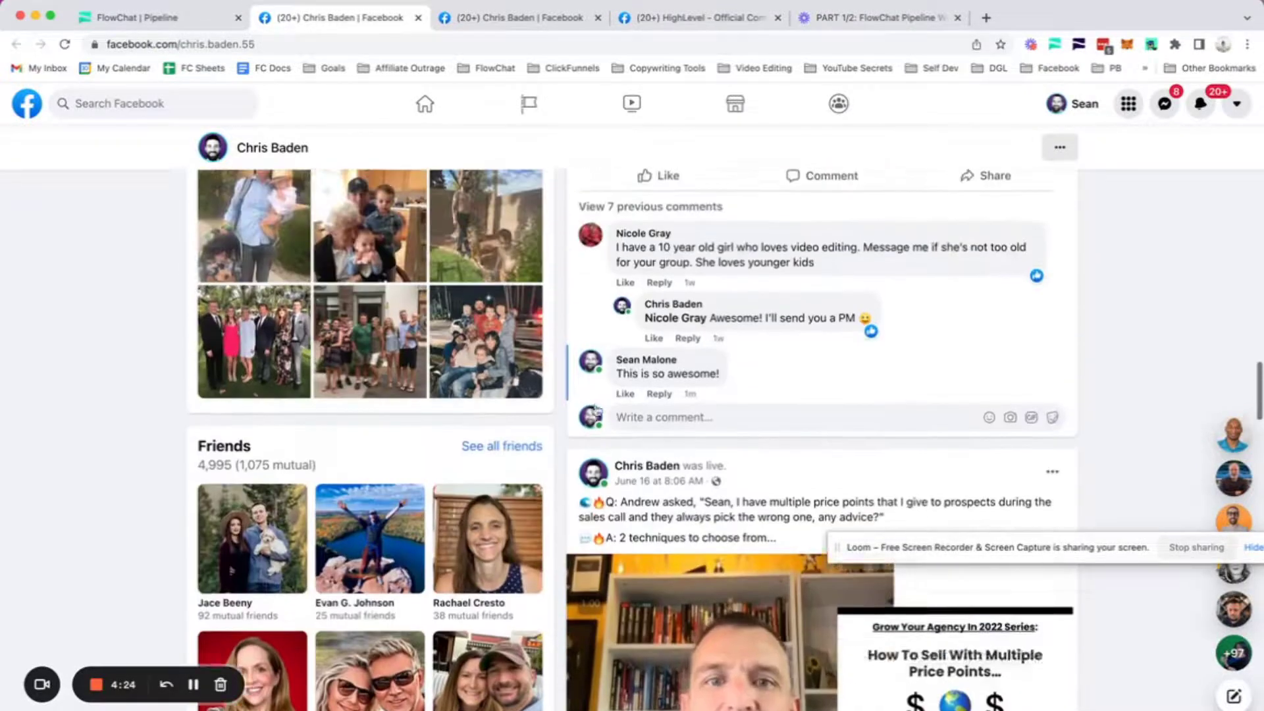
scroll(595, 409, "up", 15)
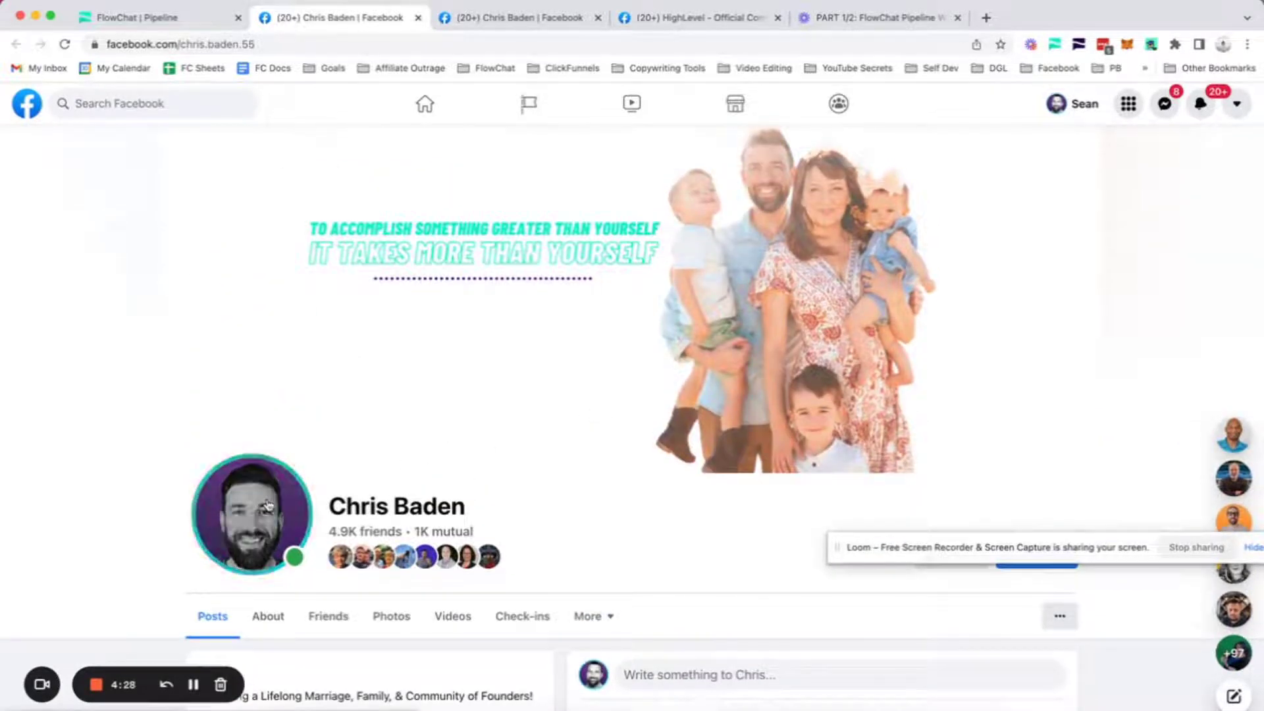
left_click(267, 507)
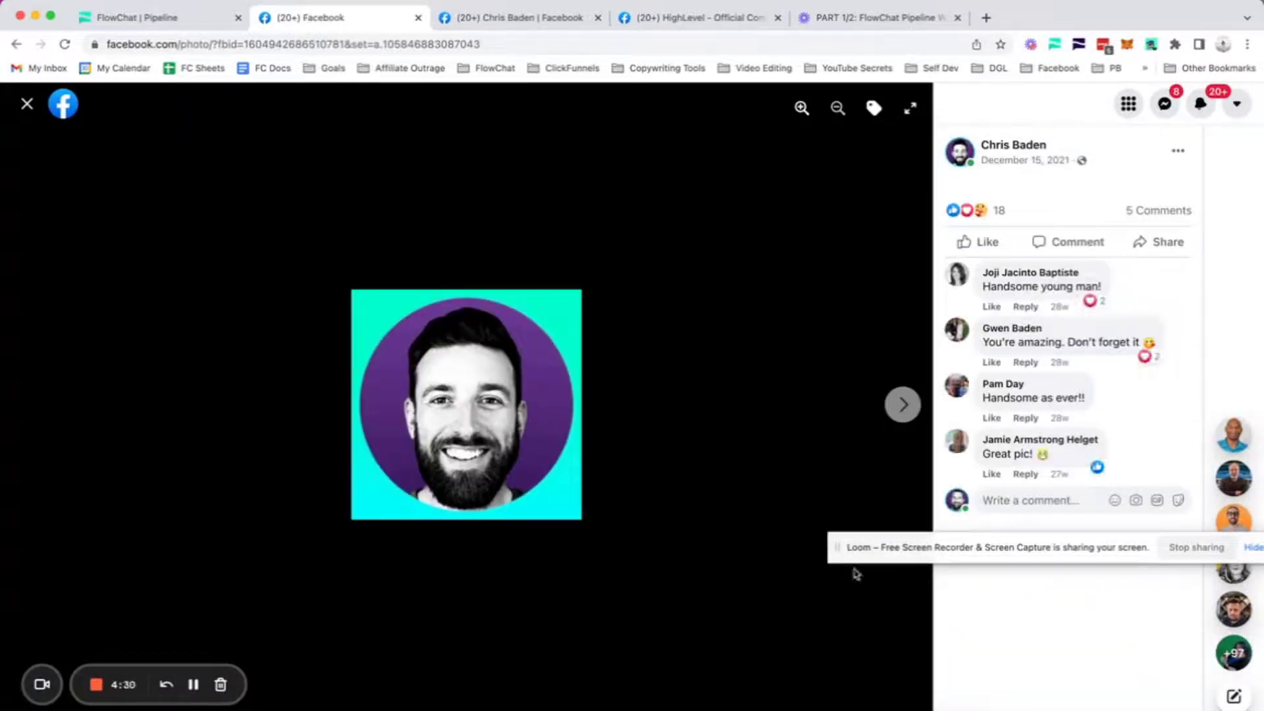
left_click_drag(841, 553, 792, 353)
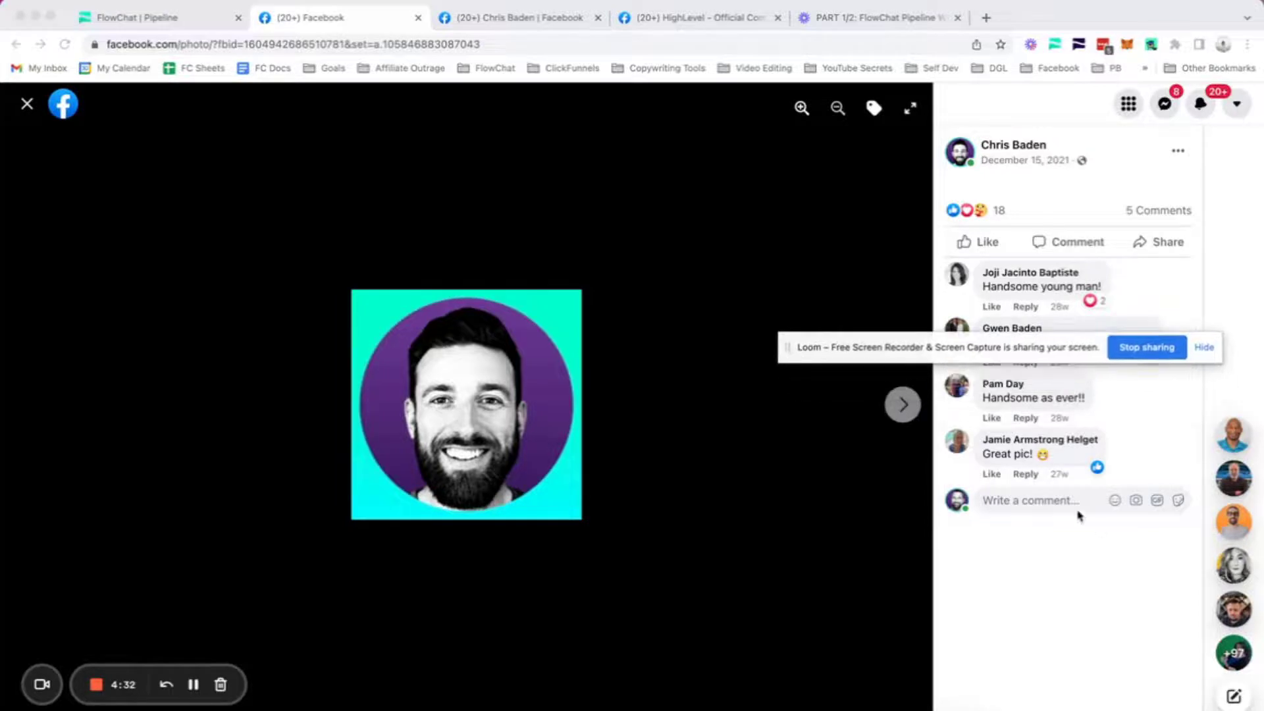
left_click(1036, 501)
right_click(1035, 502)
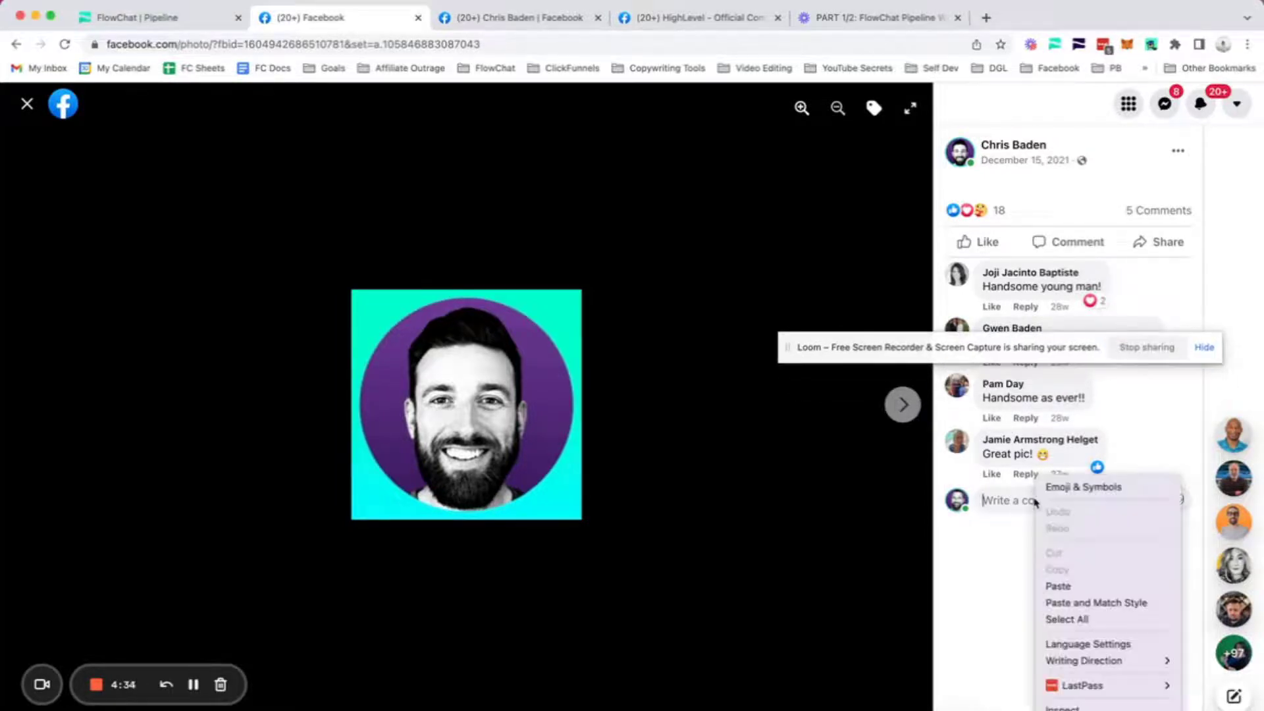
left_click(1060, 586)
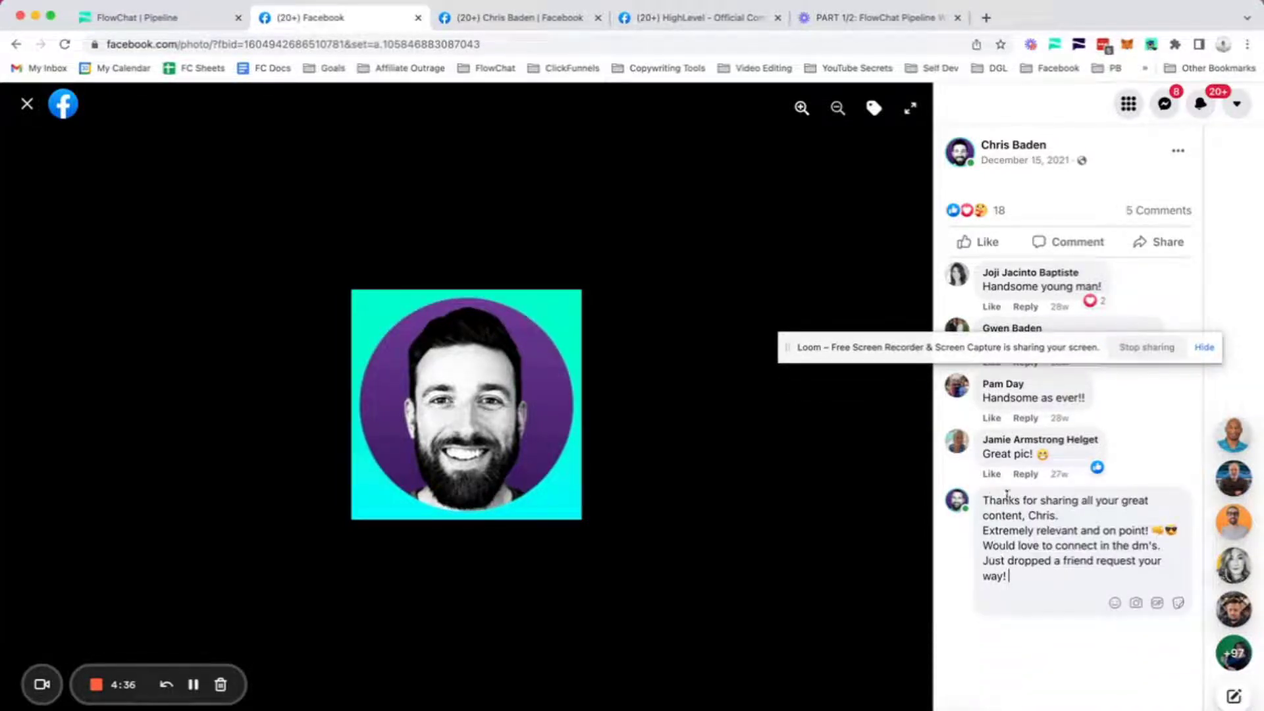
Check the message's first-name personalization and wording, post it as a comment, and close the profile picture
left_click_drag(1031, 514, 1060, 515)
left_click_drag(986, 537, 1082, 530)
key("Return")
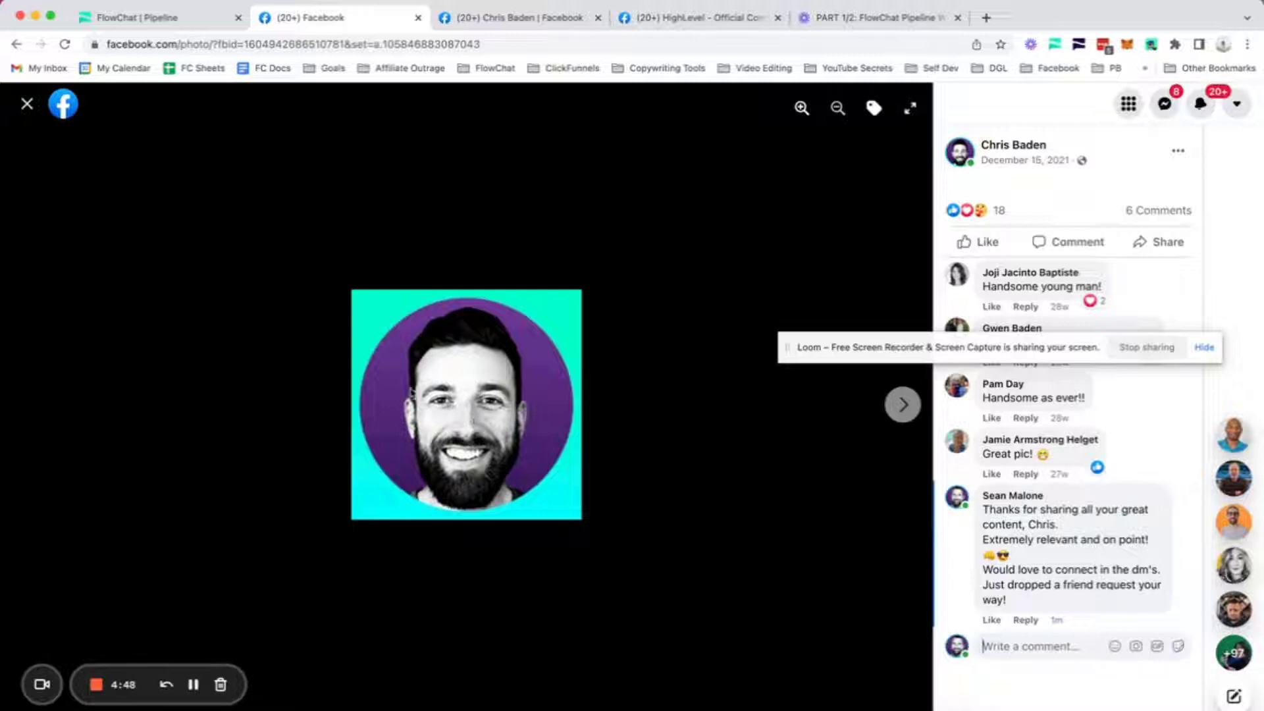
left_click(26, 104)
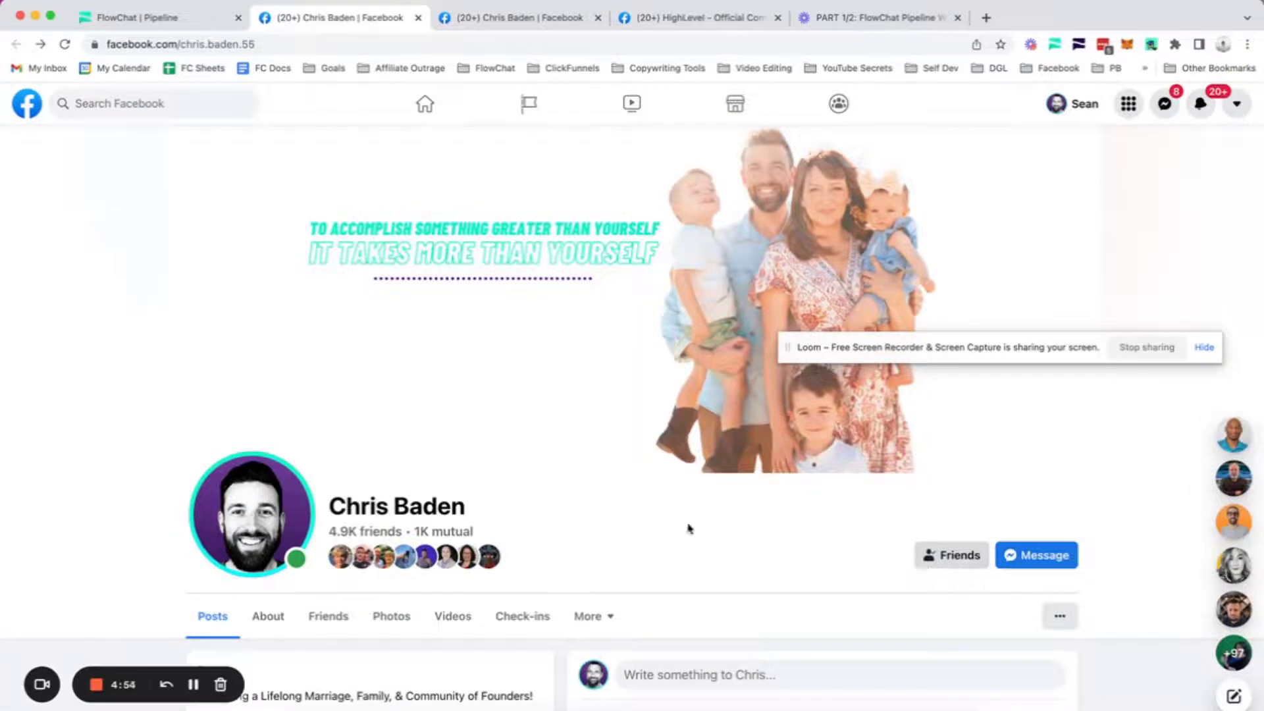
Return to the FlowChat pipeline and move the test lead card to 02 - 3,2,1 Engagement & Friend Request Sent
left_click(151, 23)
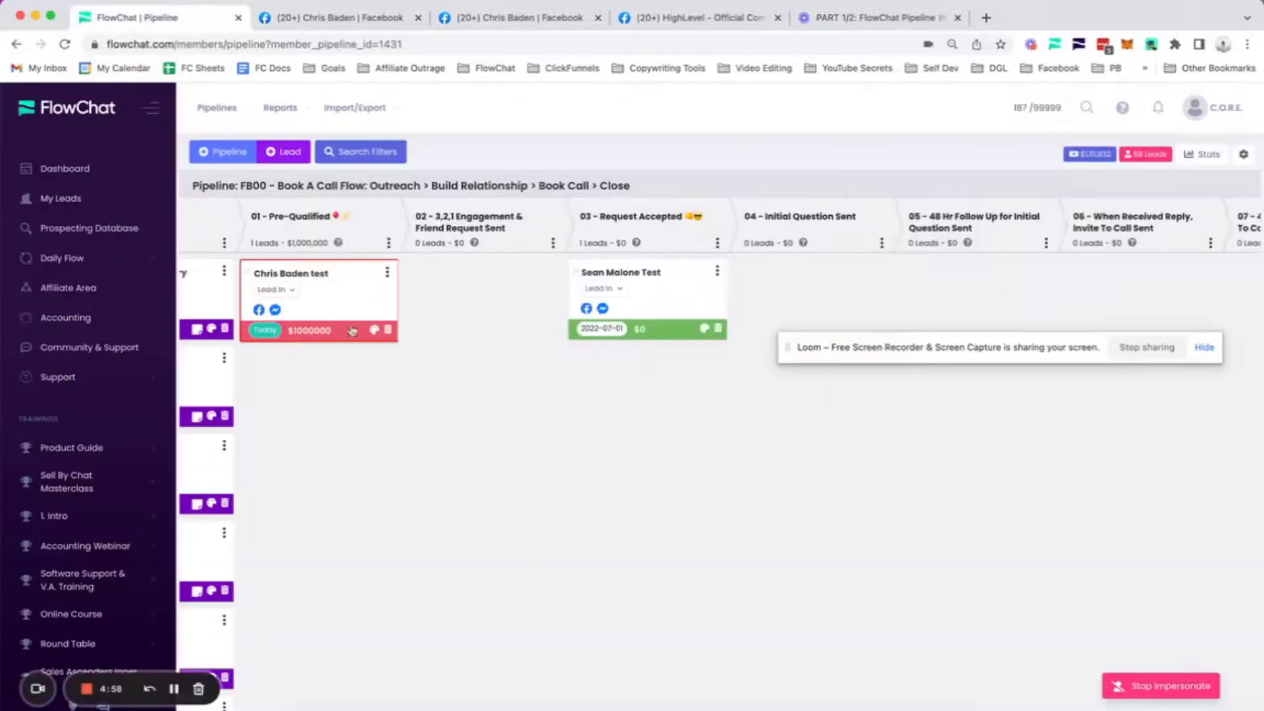
left_click_drag(333, 296, 467, 295)
scroll(595, 353, "right", 3)
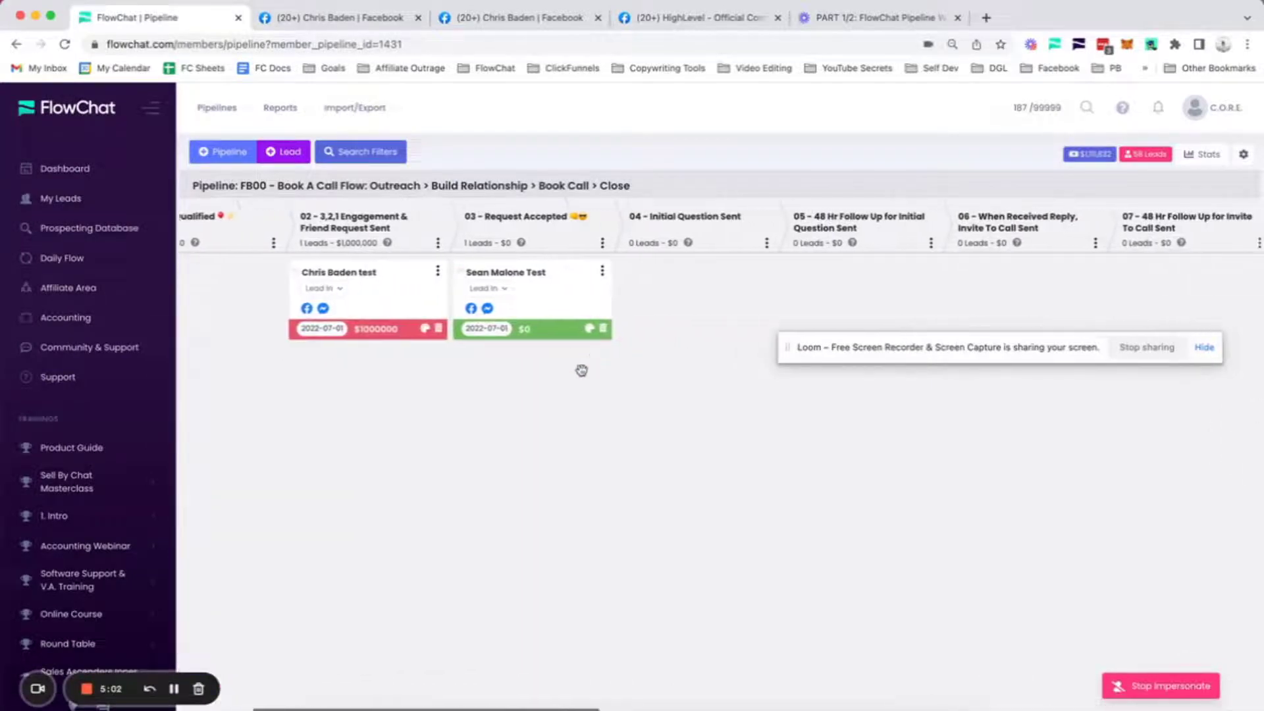
Move the second lead card in the Lead In stage to 02 - 3,2,1 Engagement & Friend Request Sent
mouse_move(390, 244)
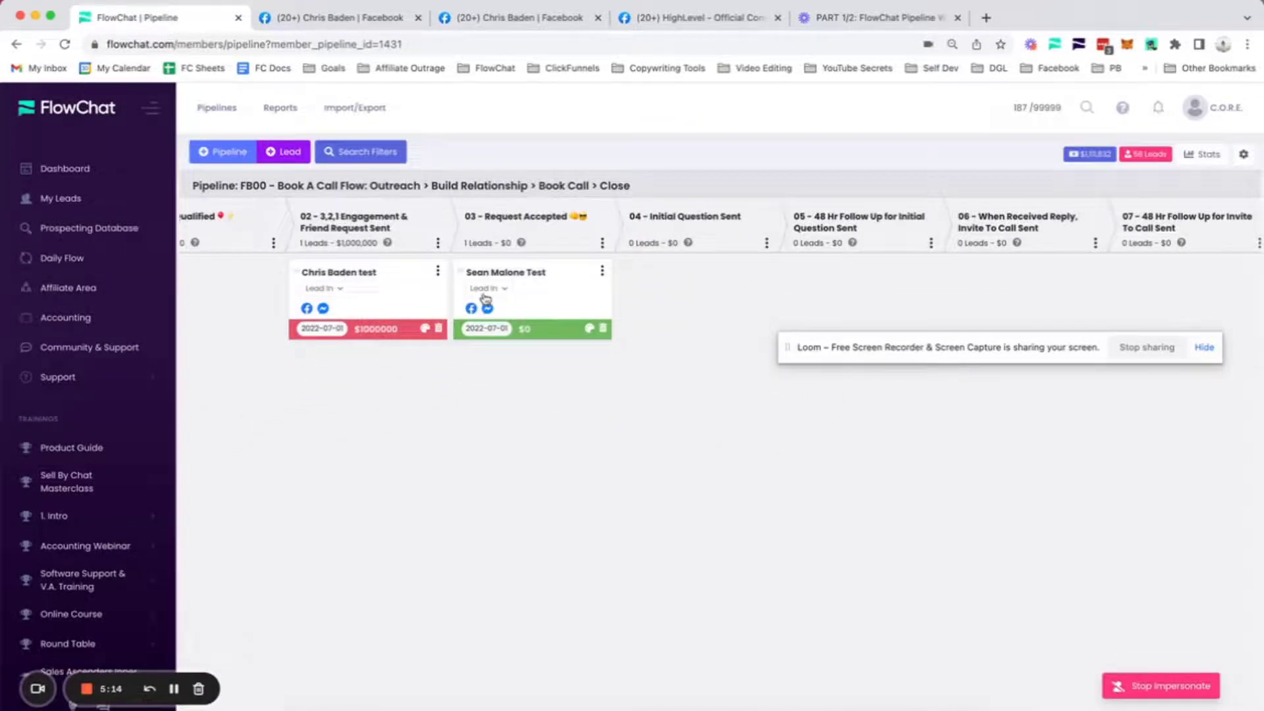
scroll(358, 333, "left", 5)
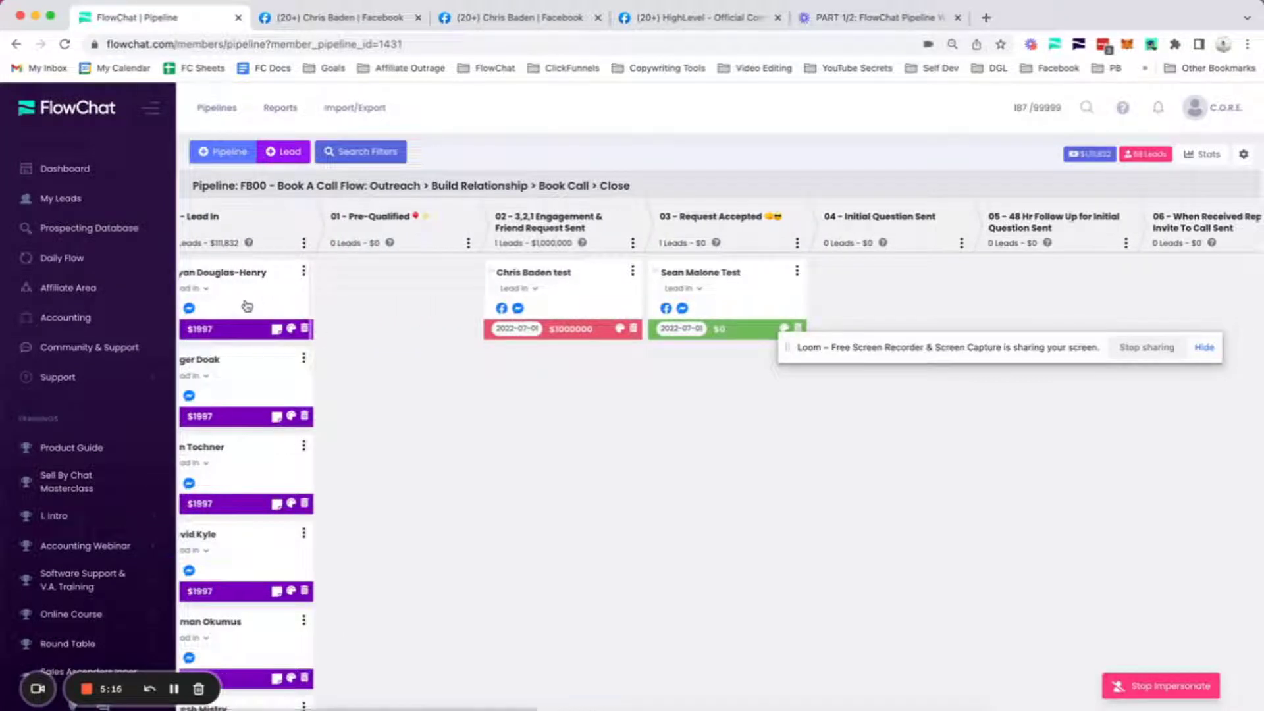
left_click_drag(233, 379, 547, 397)
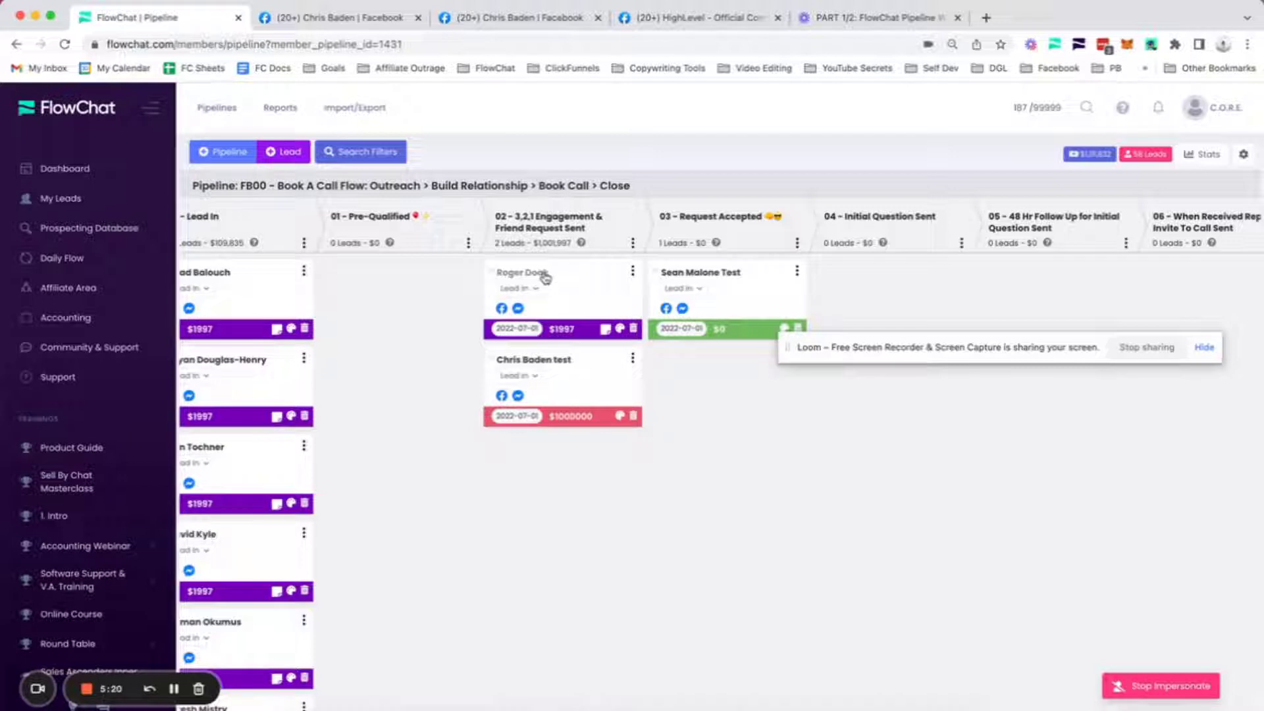
Open the moved lead's Messenger conversation, check the Facebook friendship status, and return to the FlowChat pipeline around stage 03 - Request Accepted
left_click(519, 309)
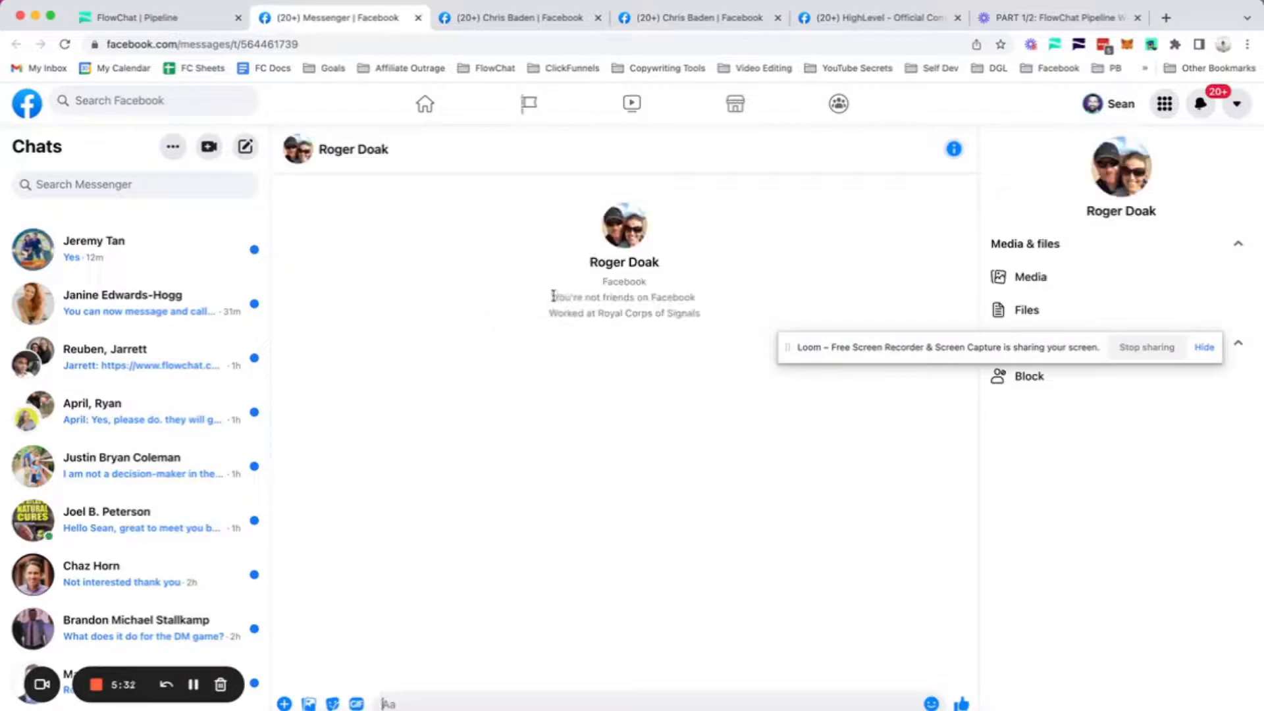
left_click_drag(552, 296, 709, 302)
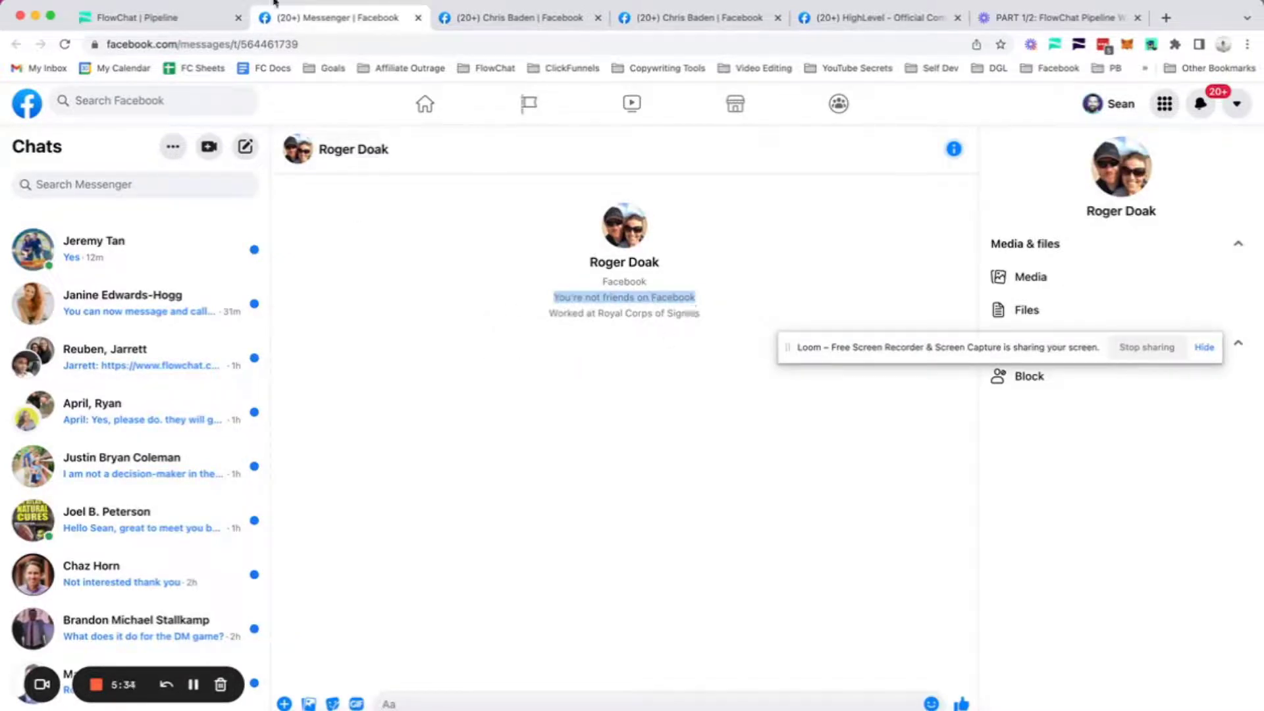
left_click(175, 18)
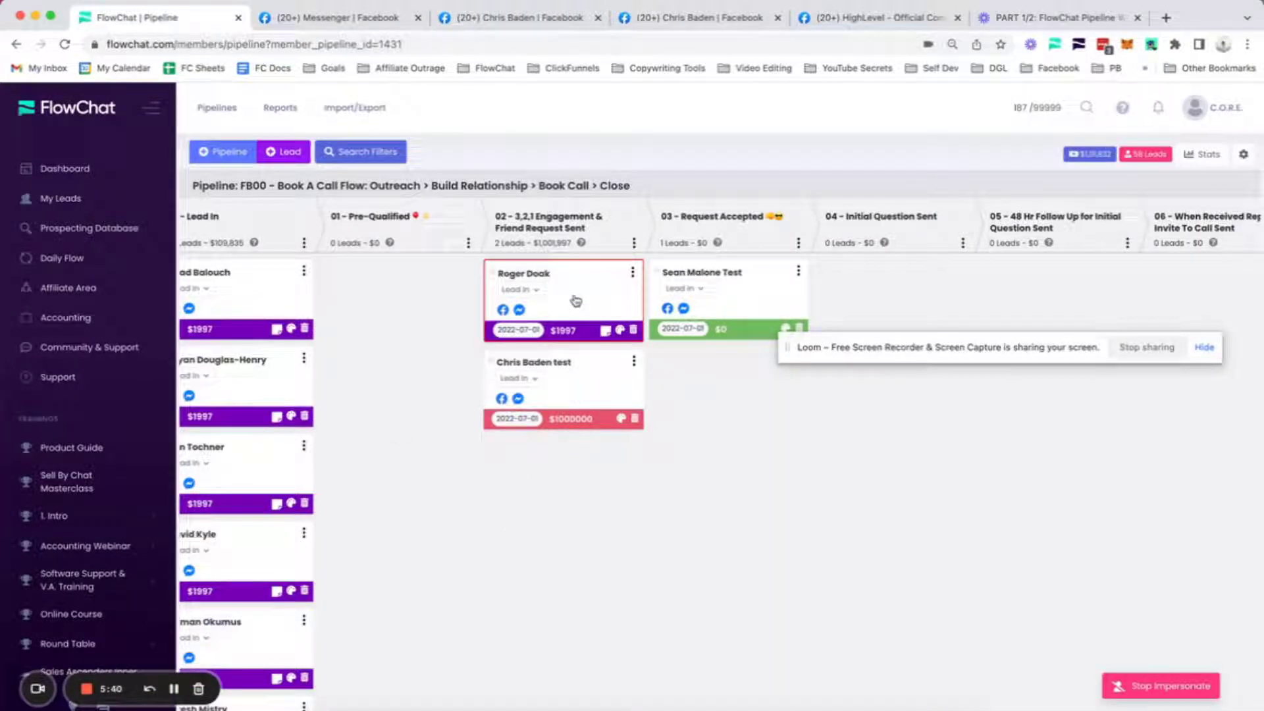
left_click(325, 23)
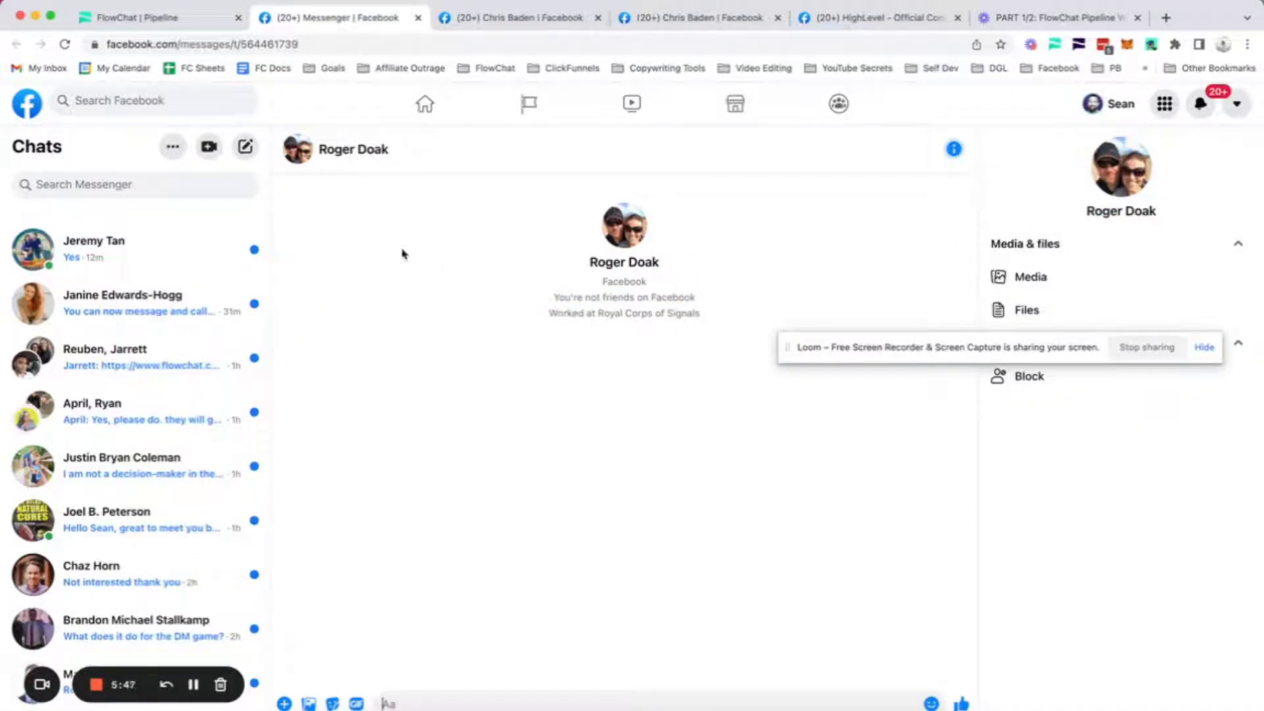
left_click(138, 20)
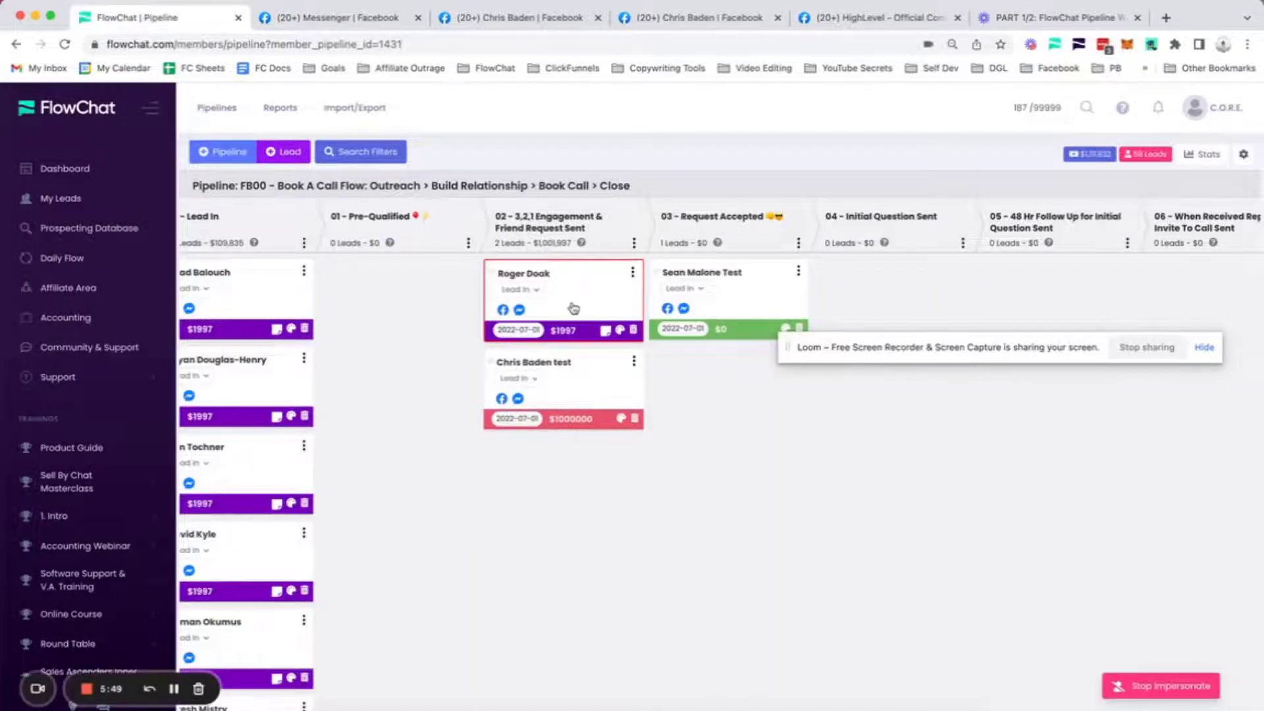
mouse_move(596, 297)
left_mouse_down()
mouse_move(544, 300)
mouse_move(579, 296)
left_mouse_up()
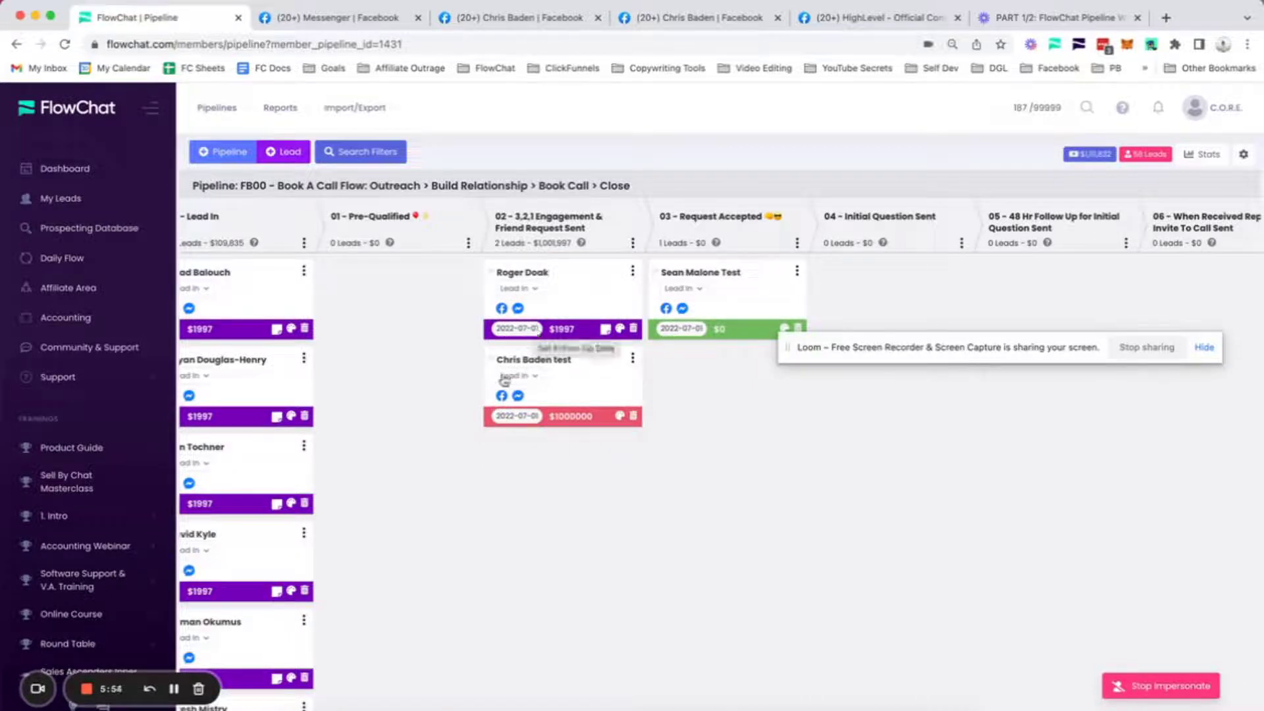
scroll(558, 463, "right", 2)
scroll(558, 463, "right", 3)
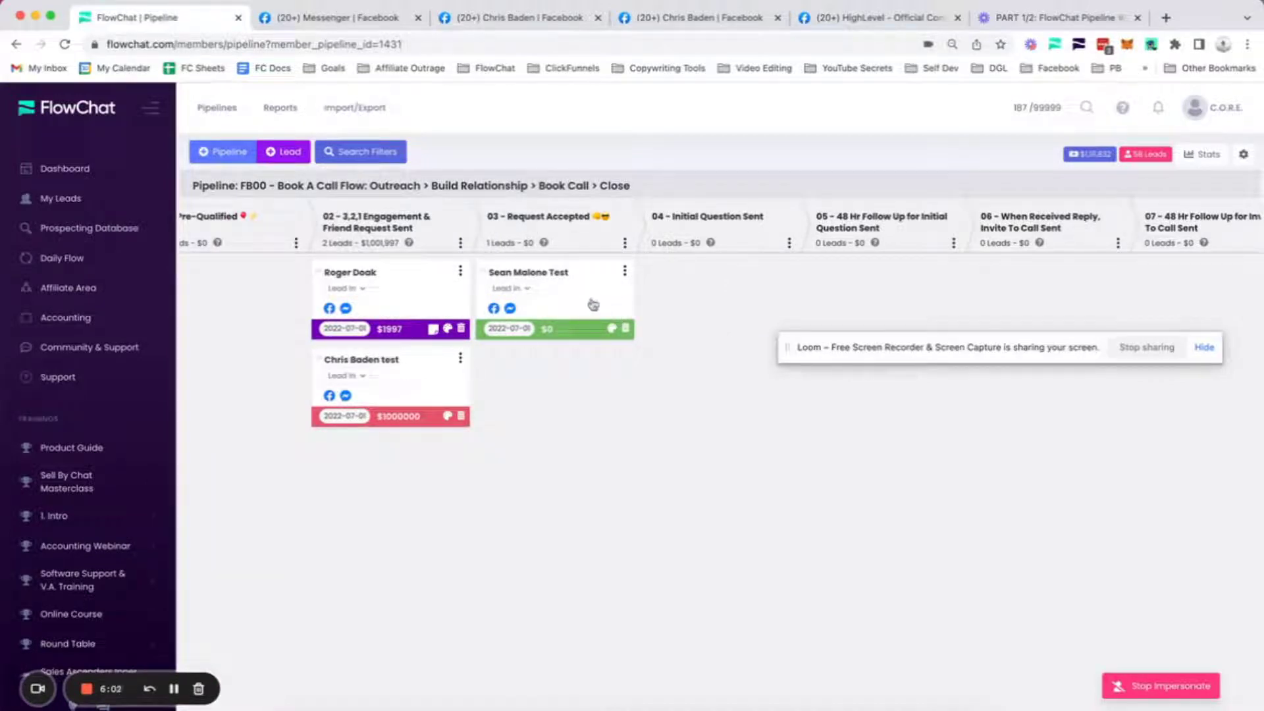
Move the green test lead card to stage 02 and return it to stage 03 - Request Accepted
left_click_drag(593, 304, 435, 452)
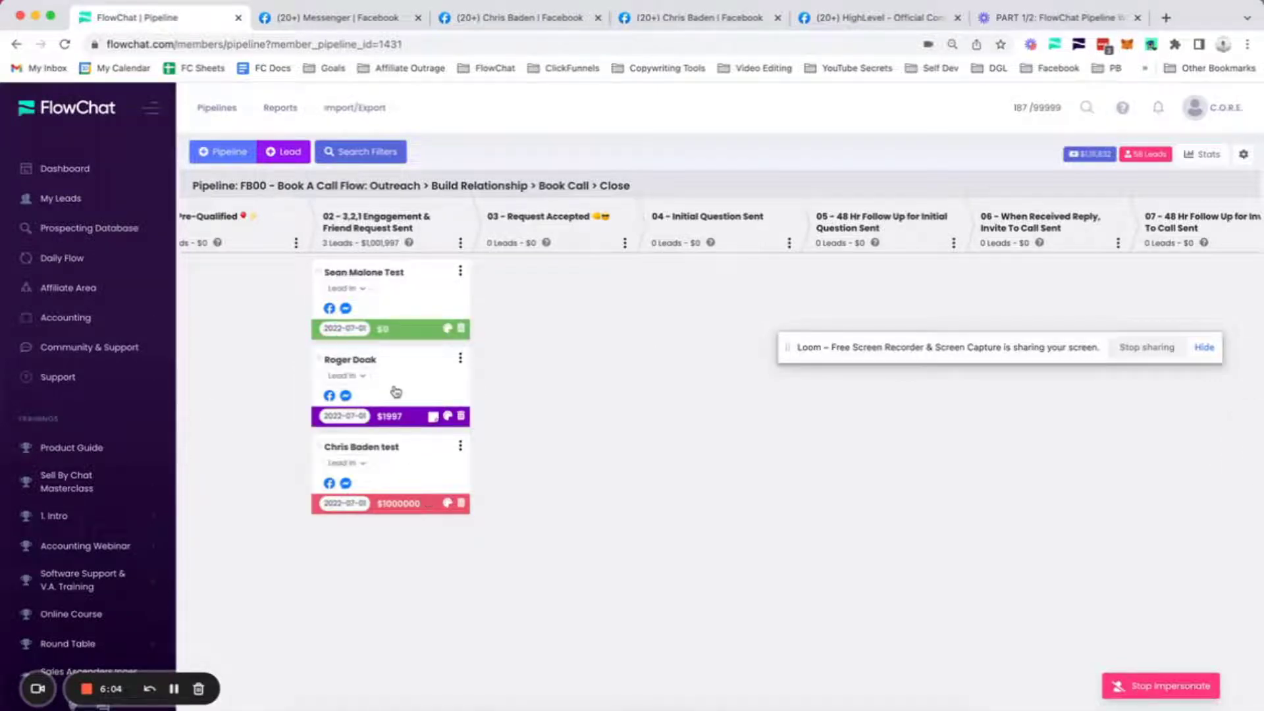
left_click_drag(396, 301, 566, 306)
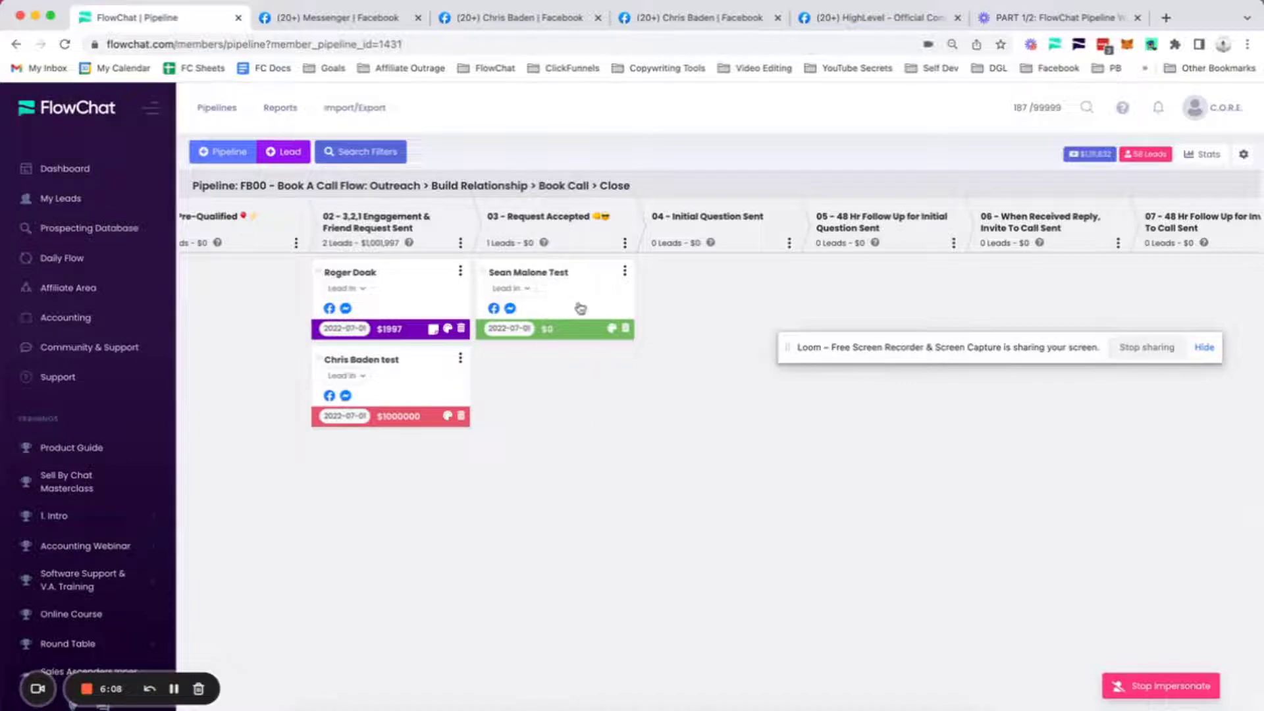
Set the 03 - Request Accepted stage's follow-up interval to 1 hour, save it, and re-drop the test lead card in that stage
left_click(624, 243)
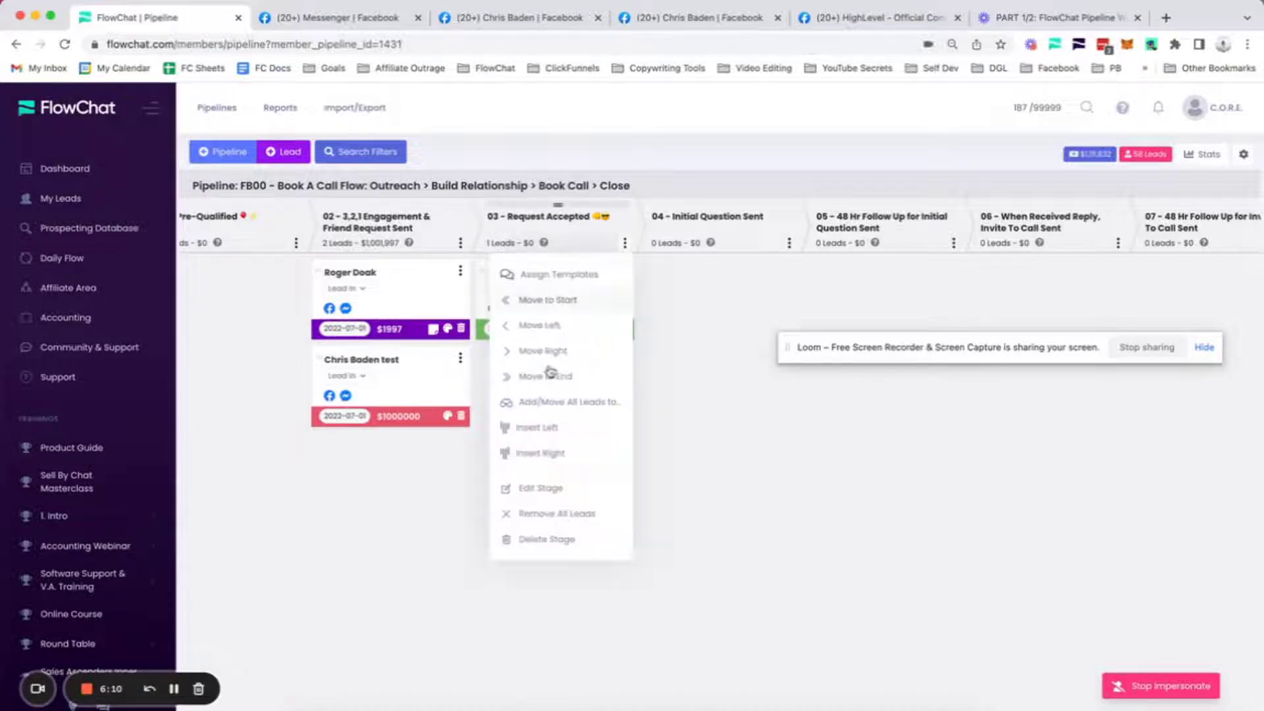
left_click(542, 497)
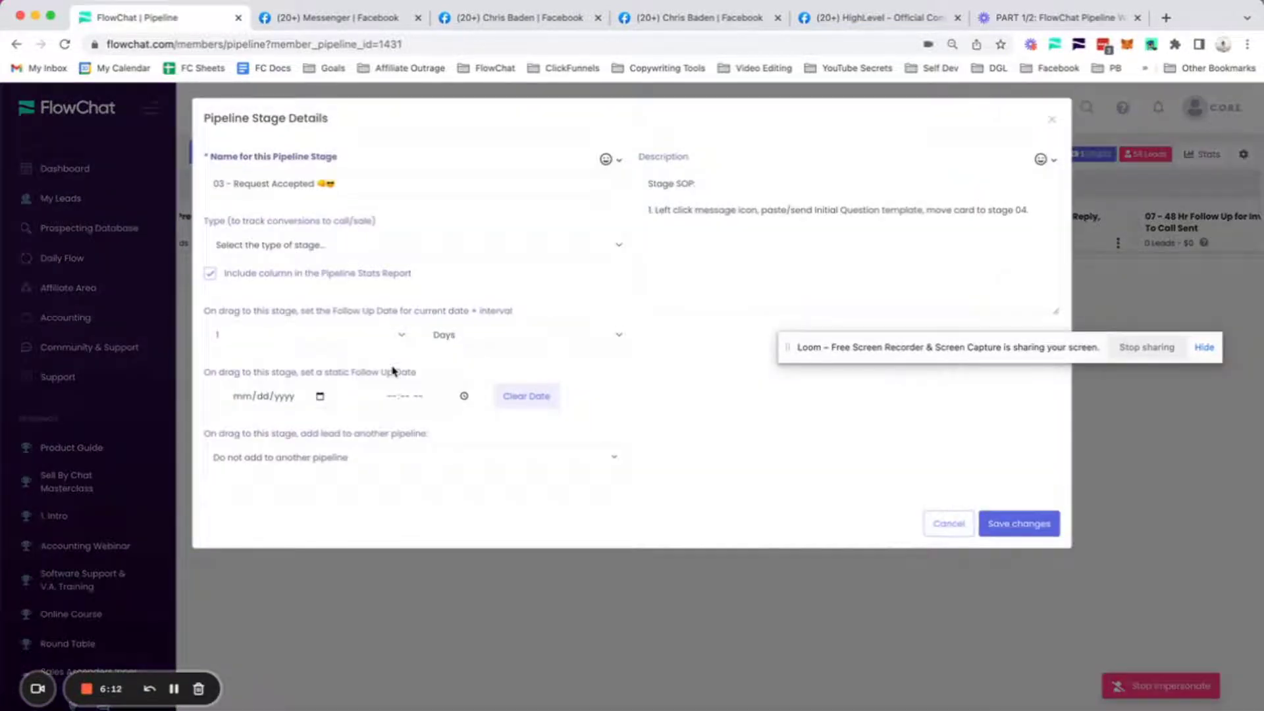
key("super+a")
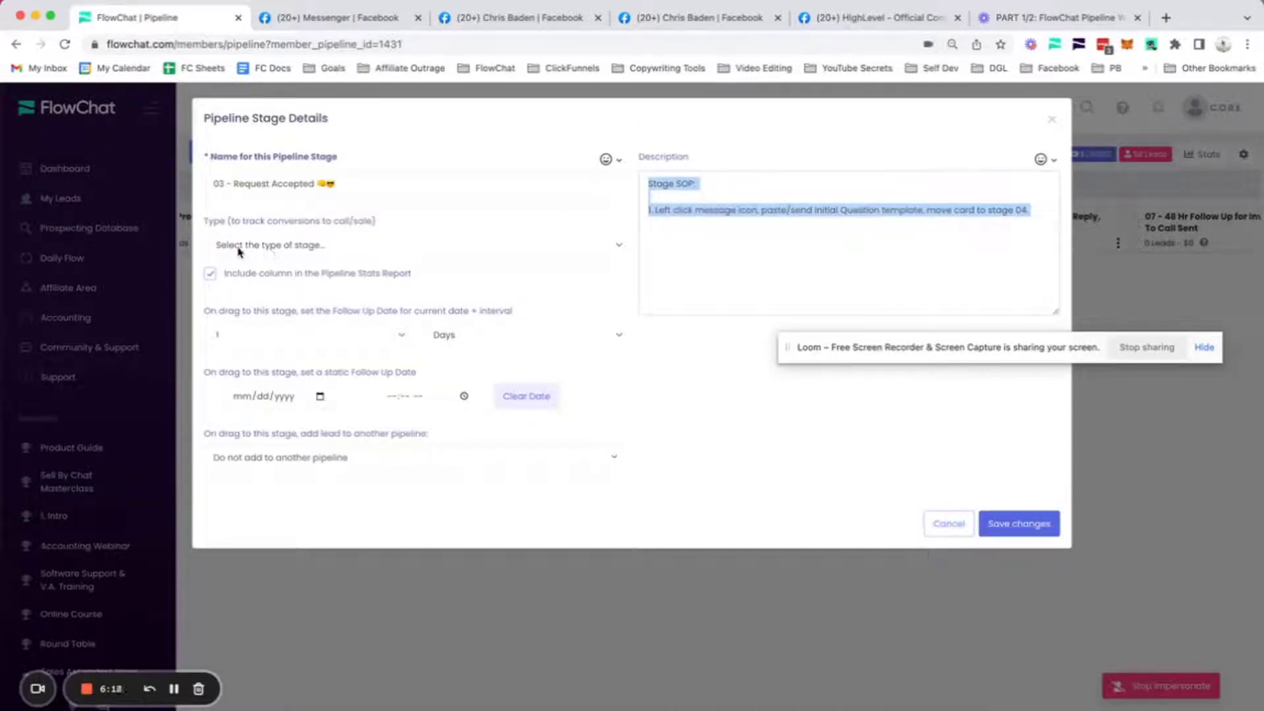
left_click(240, 333)
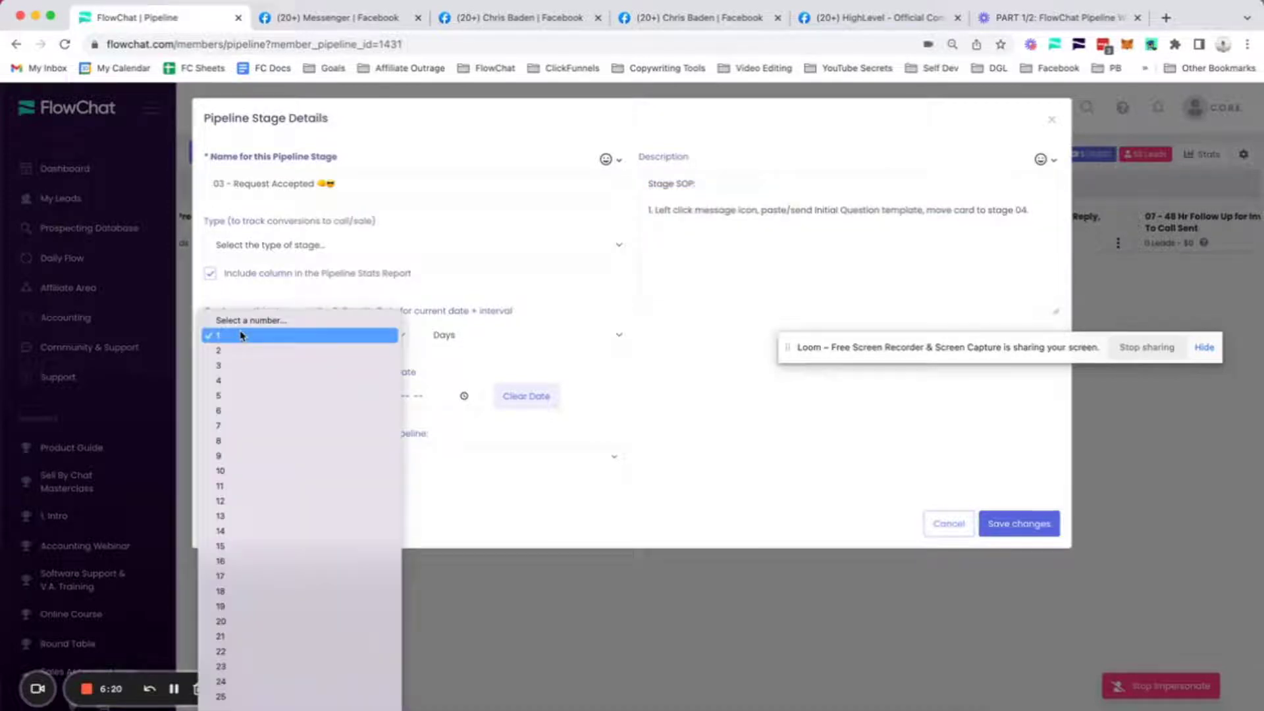
left_click(315, 295)
left_click(486, 337)
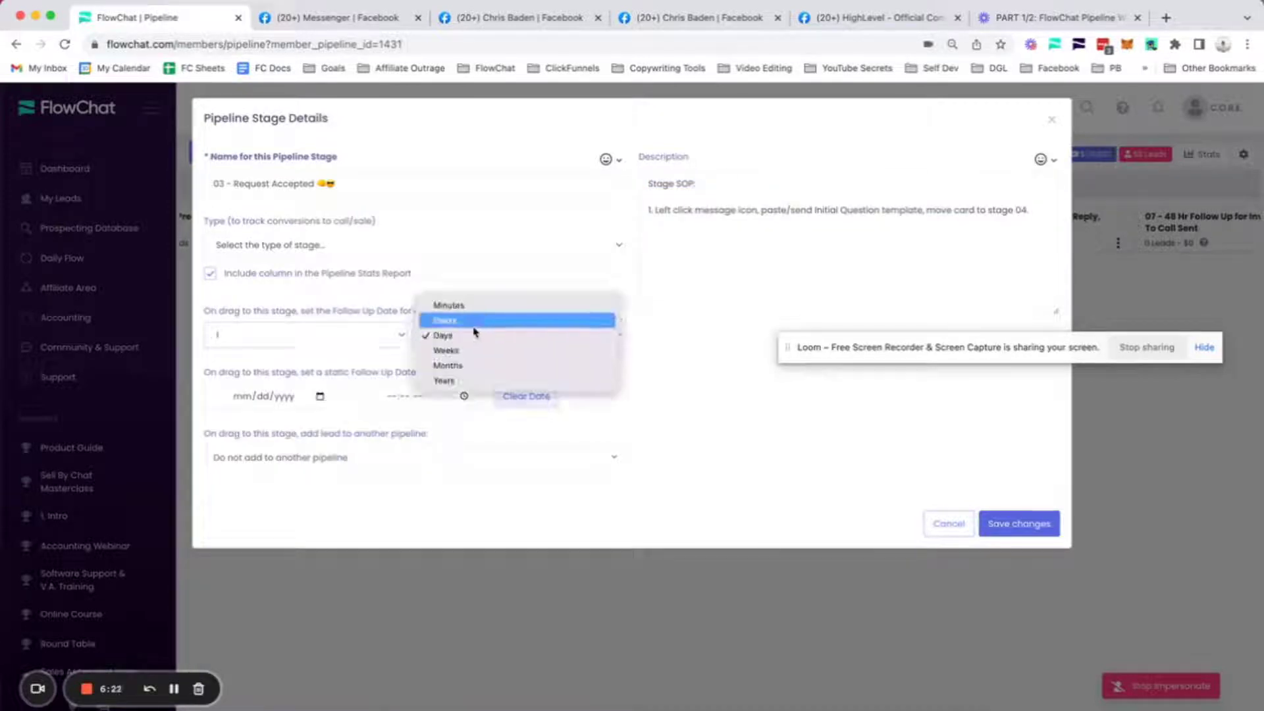
left_click(474, 322)
left_click(991, 528)
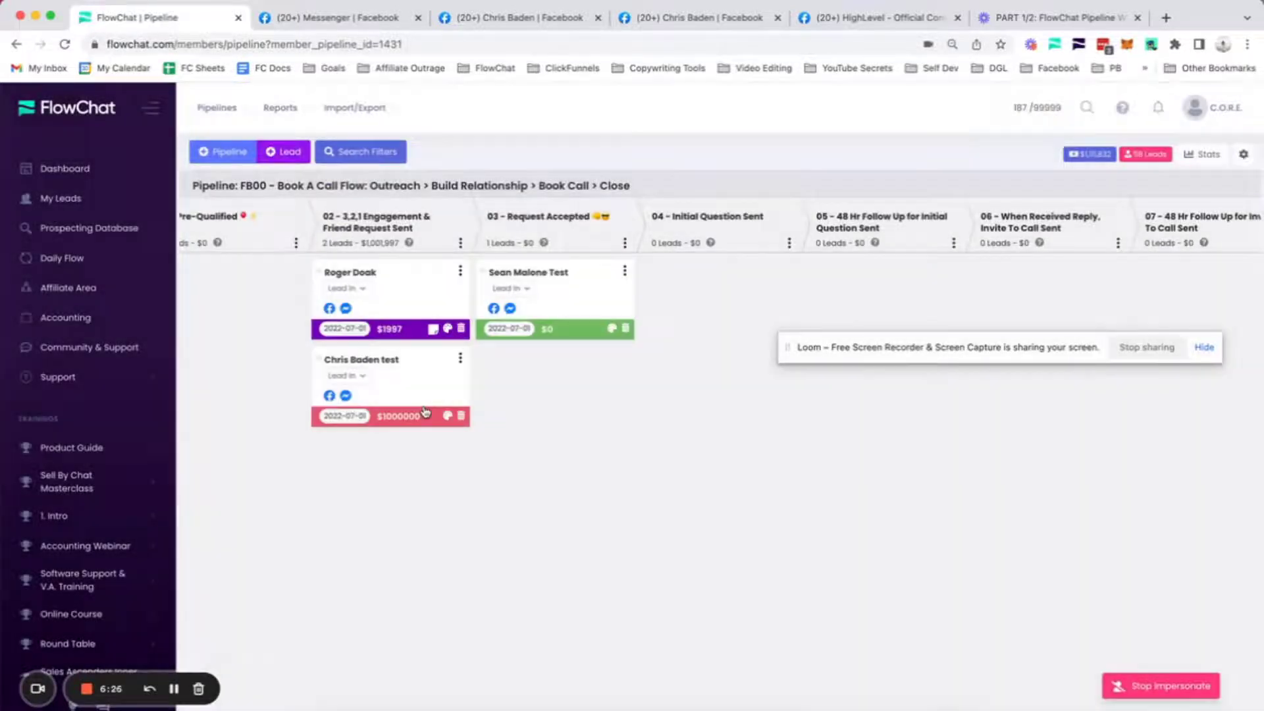
left_click_drag(561, 300, 536, 305)
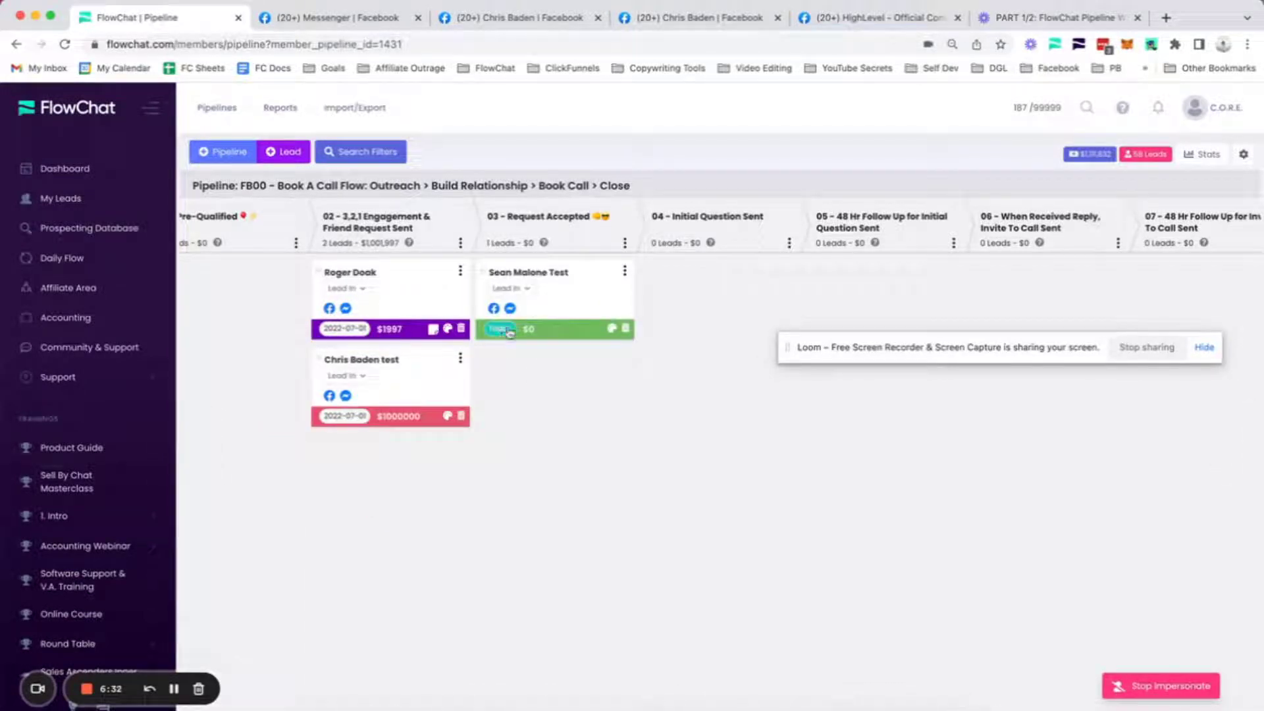
Check the SOP notes of stages 02 and 03 and open the test lead's Messenger conversation from the card in stage 03
scroll(496, 417, "right", 4)
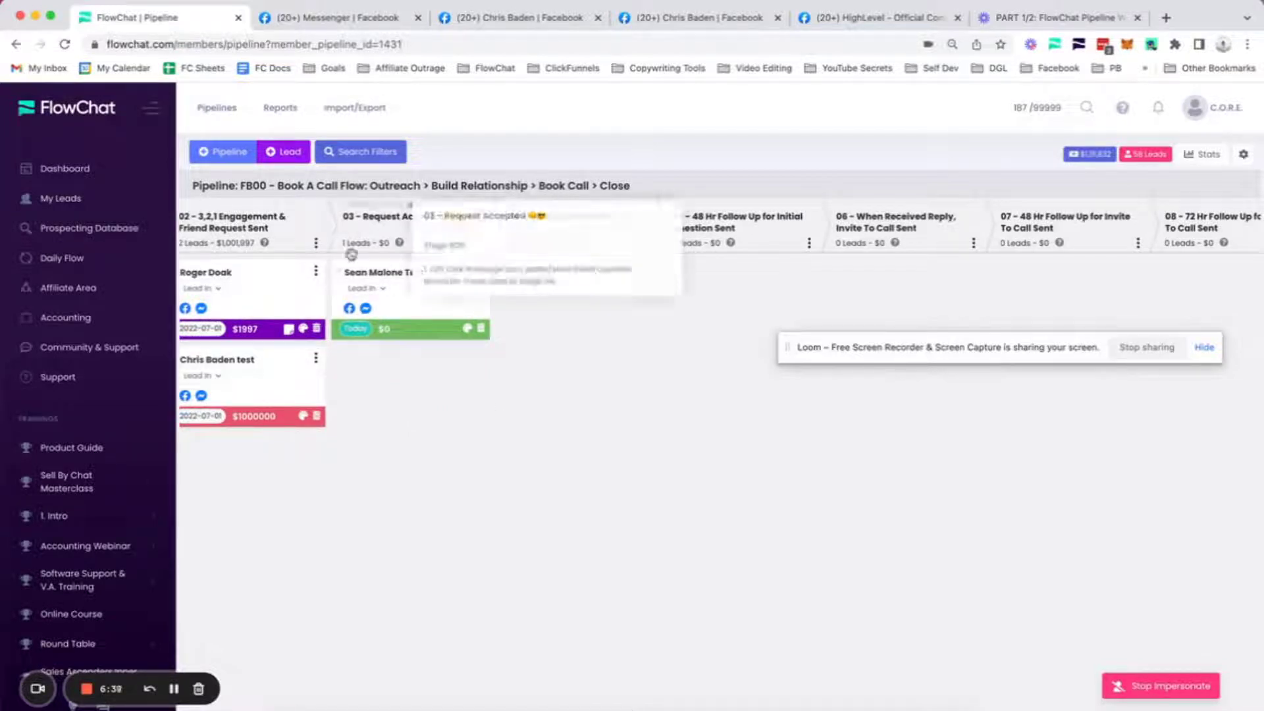
mouse_move(265, 244)
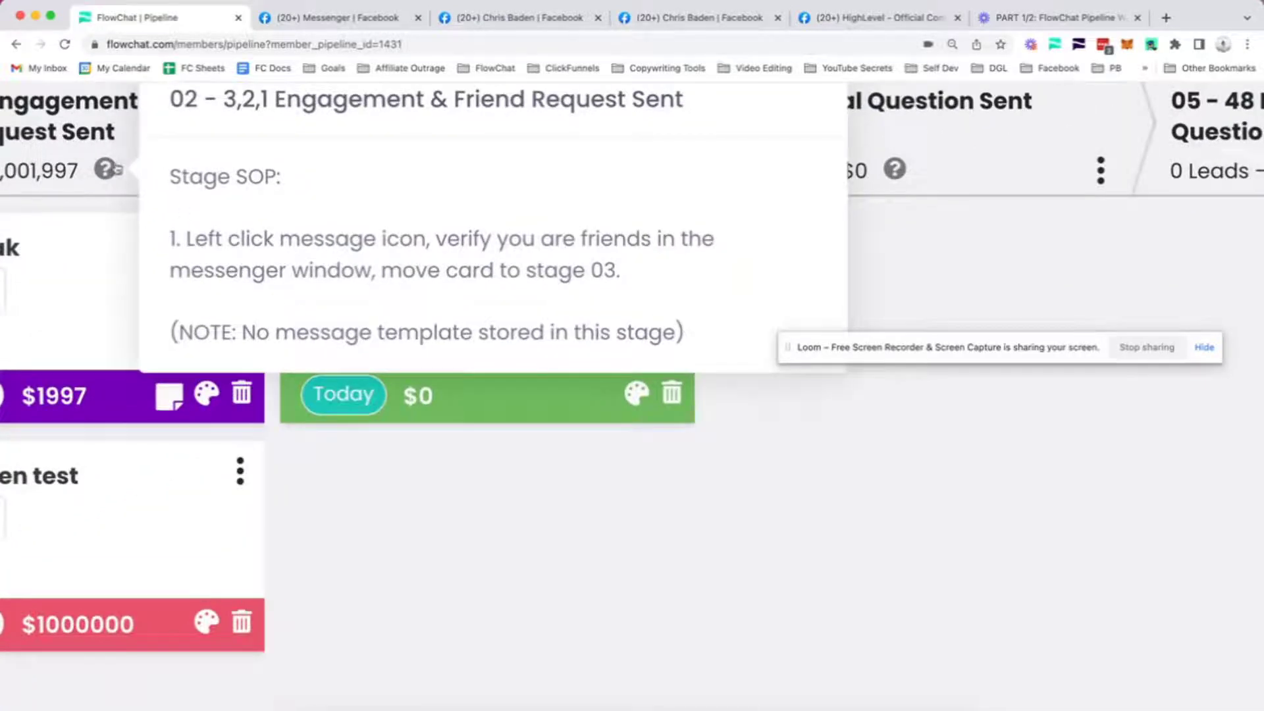
scroll(105, 254, "down", 2)
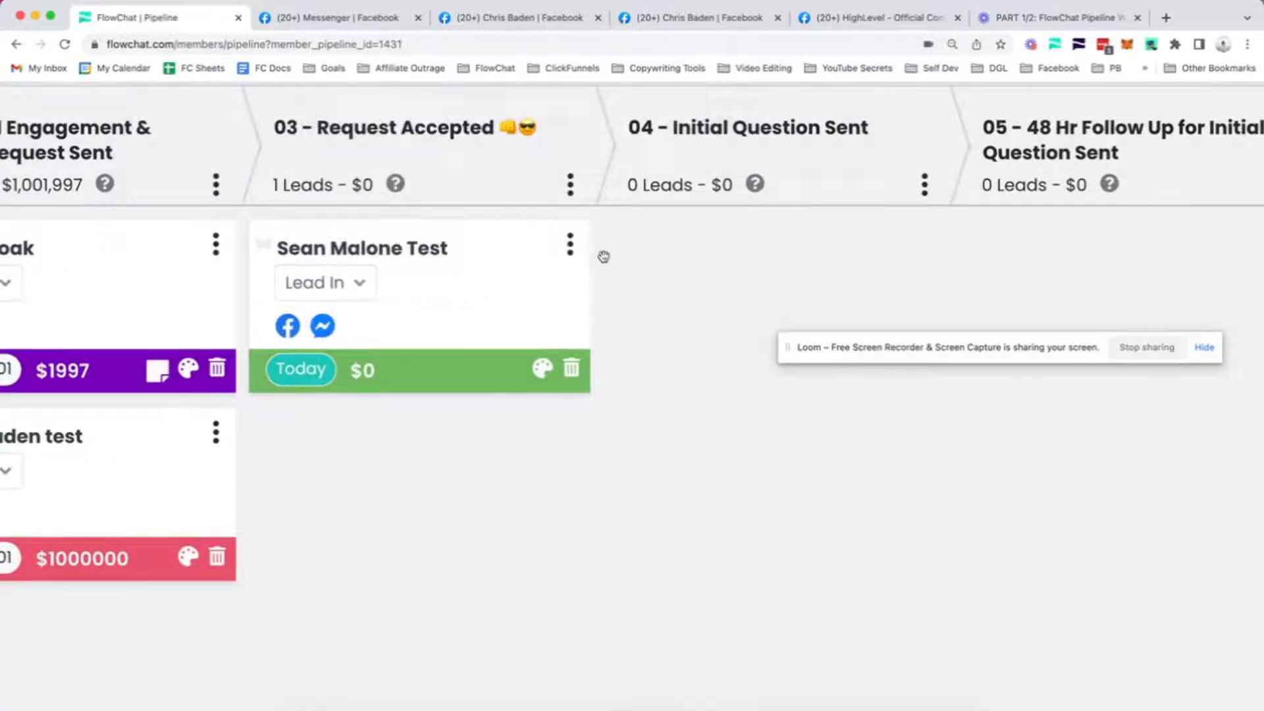
mouse_move(398, 185)
scroll(333, 329, "down", 3)
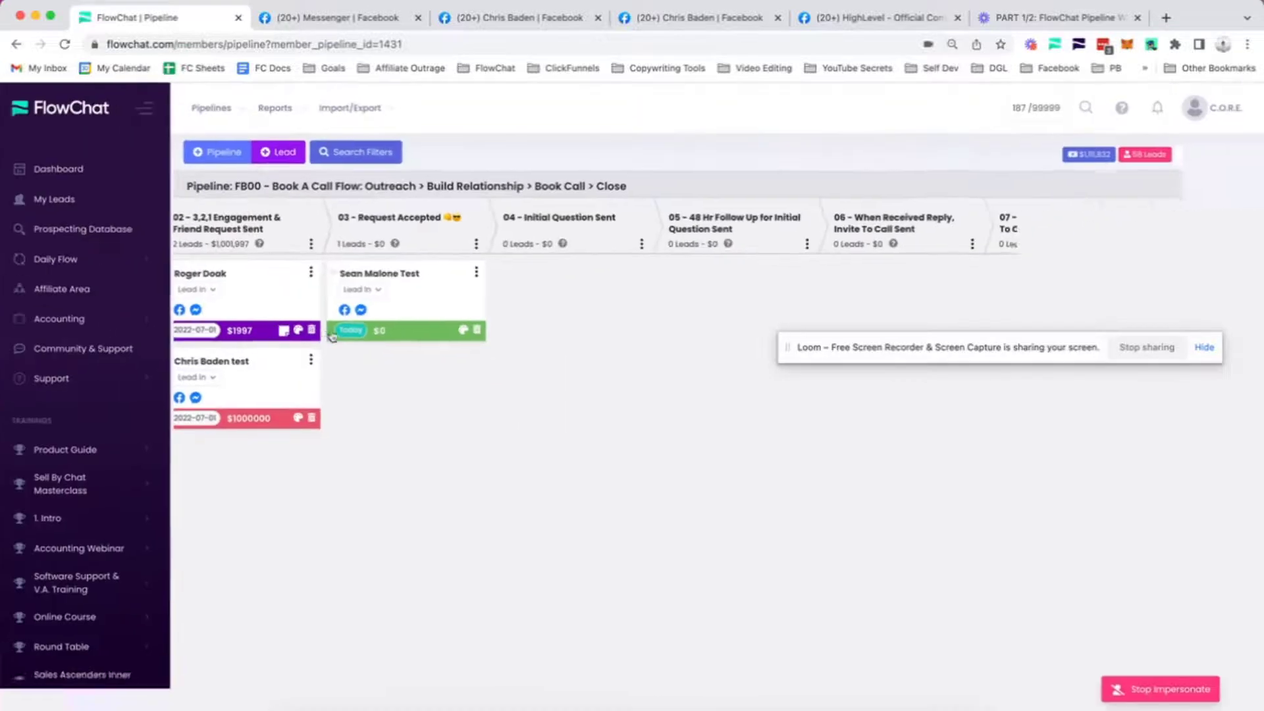
left_click(367, 310)
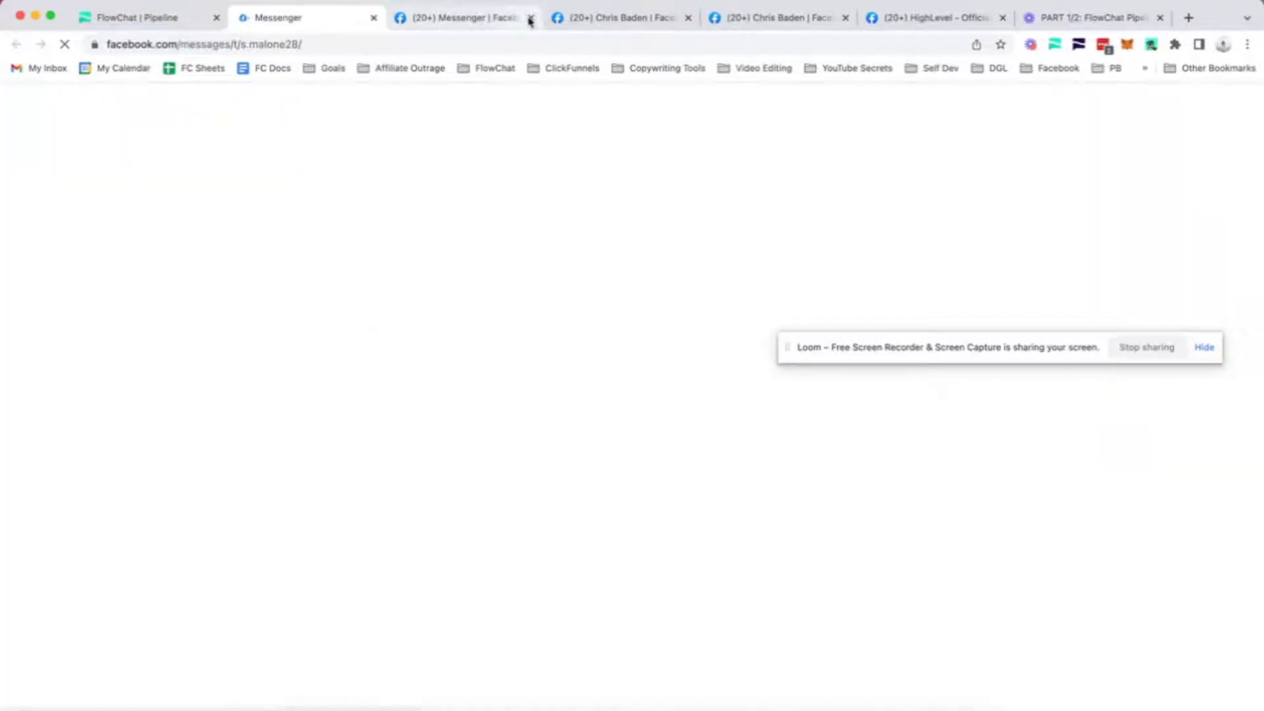
Close the four older Facebook tabs, keeping the lead's new Messenger conversation open
left_click(530, 18)
left_click(530, 19)
left_click(530, 18)
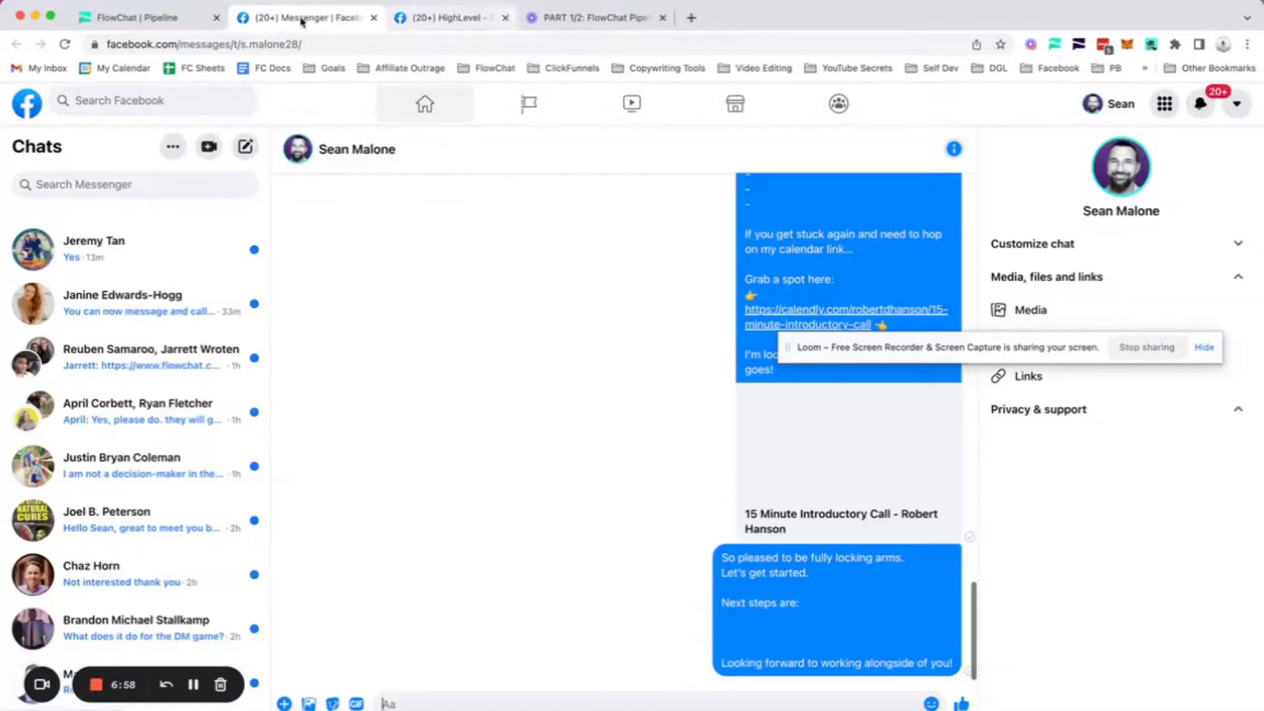
left_click(505, 18)
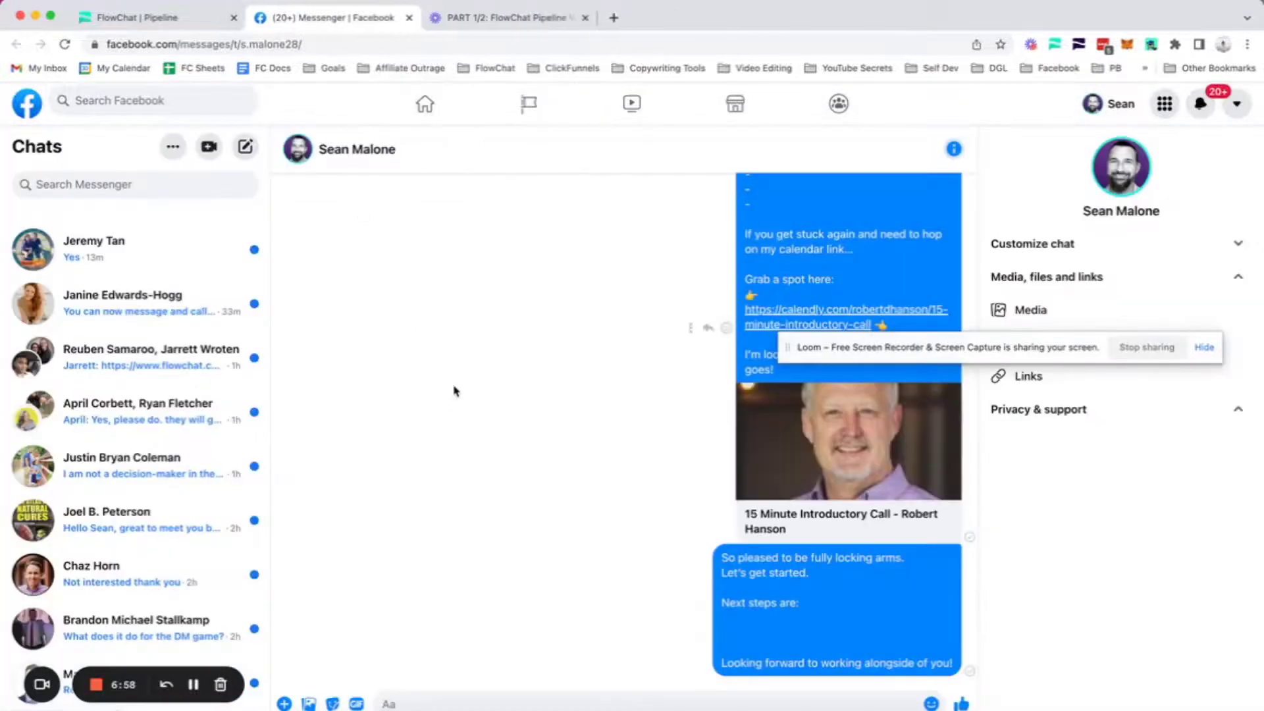
Paste and send the initial question template in the lead's chat, and highlight its [AREA OF YOUR SPECIALTY] placeholder
right_click(457, 704)
left_click(487, 585)
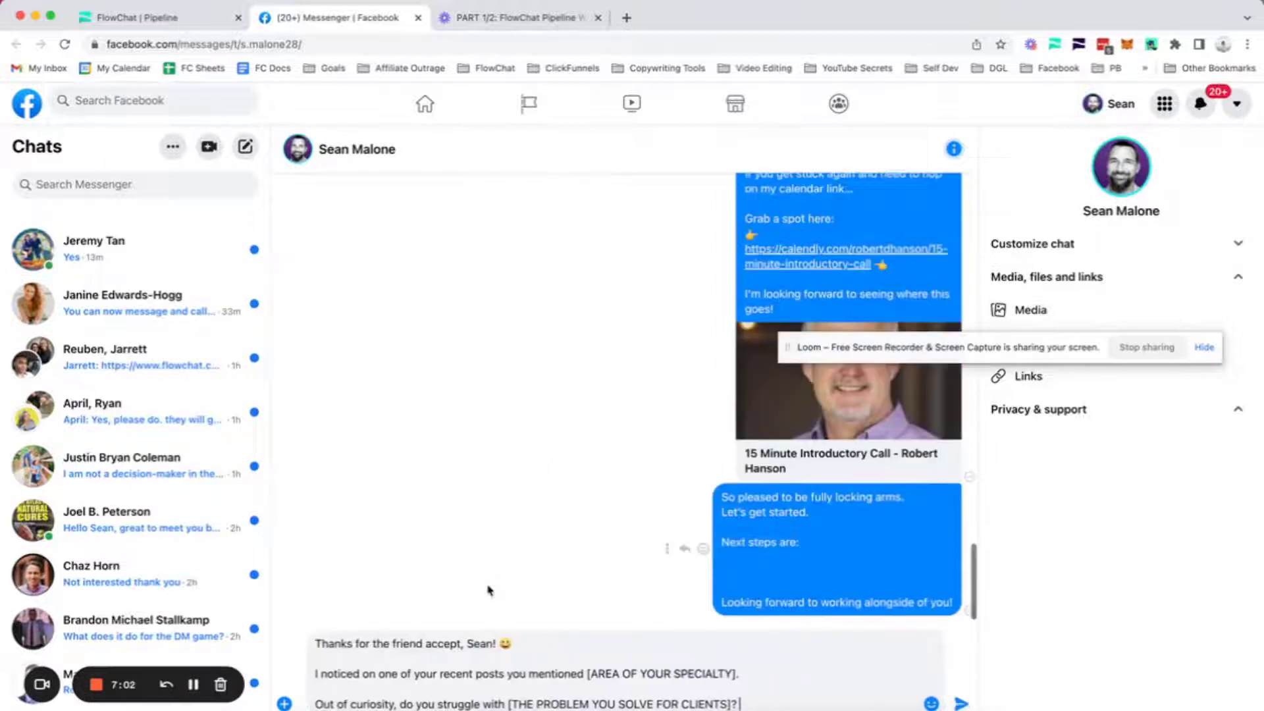
key("Return")
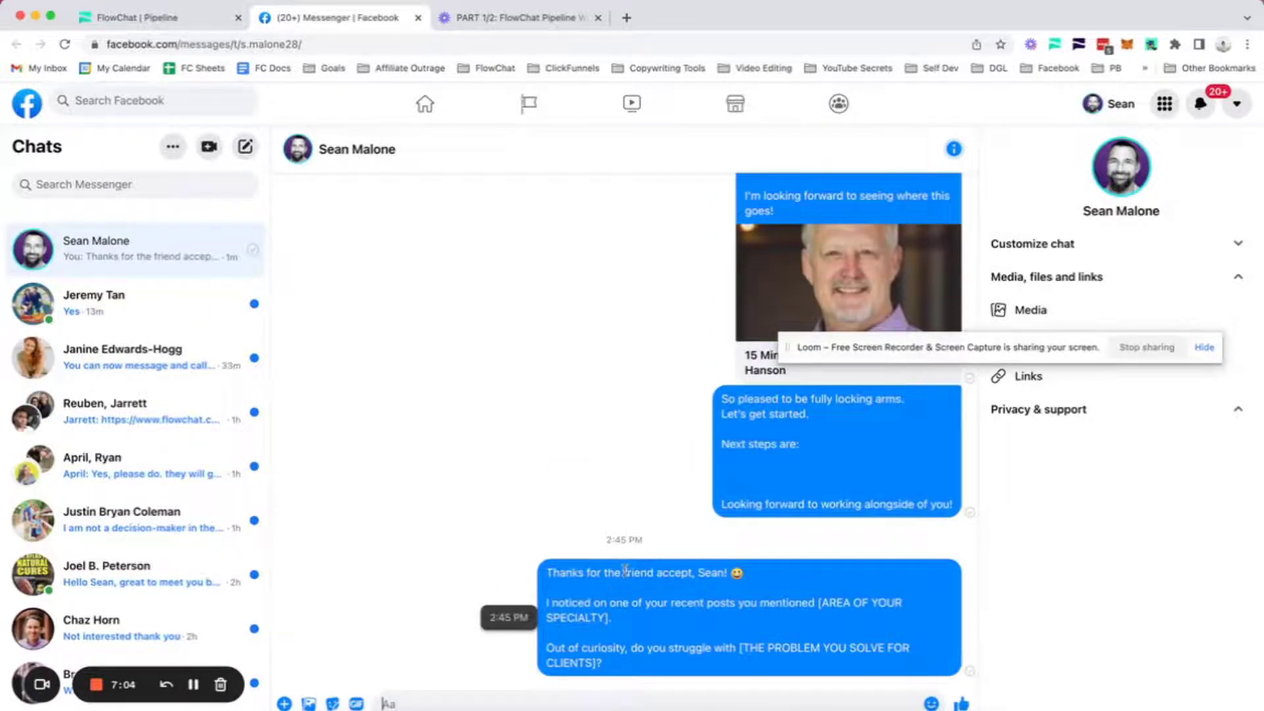
left_click_drag(627, 572, 732, 573)
left_click_drag(623, 602, 854, 625)
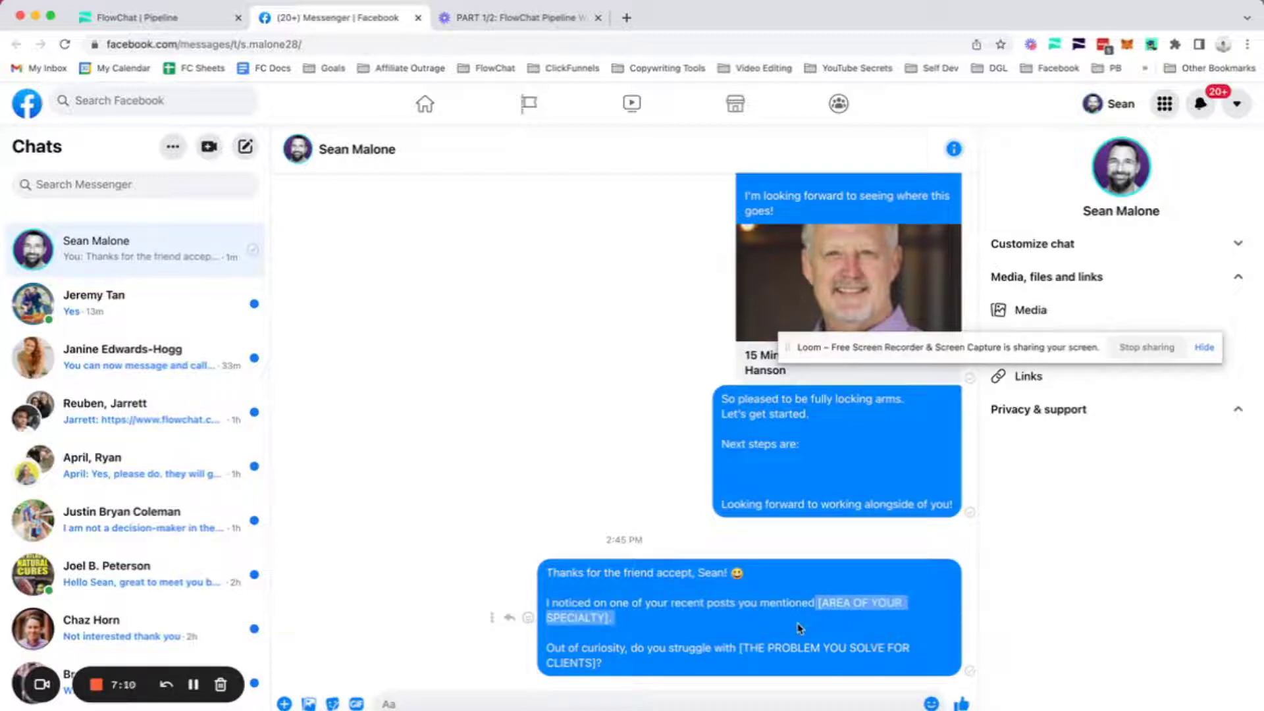
left_click(559, 644)
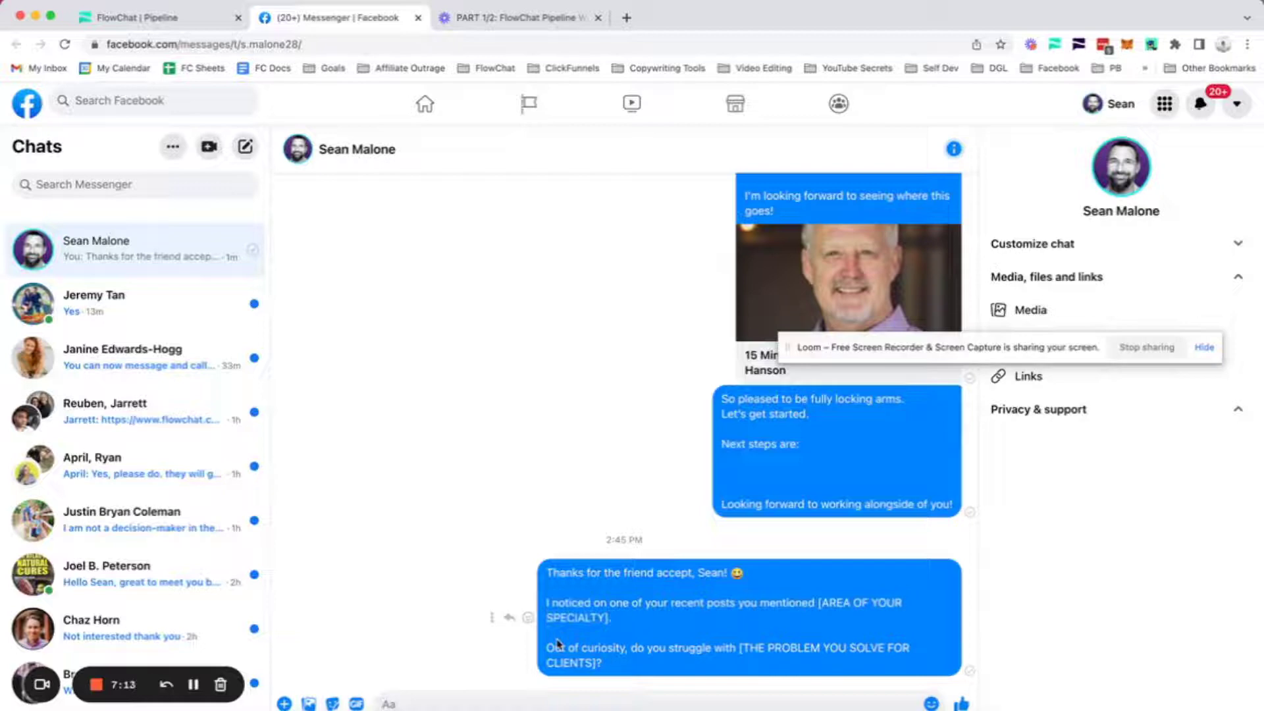
Return to FlowChat, move the test lead card to stage 04 - Initial Question Sent, and read that stage's SOP
left_click(226, 22)
left_click_drag(412, 317, 570, 319)
mouse_move(565, 244)
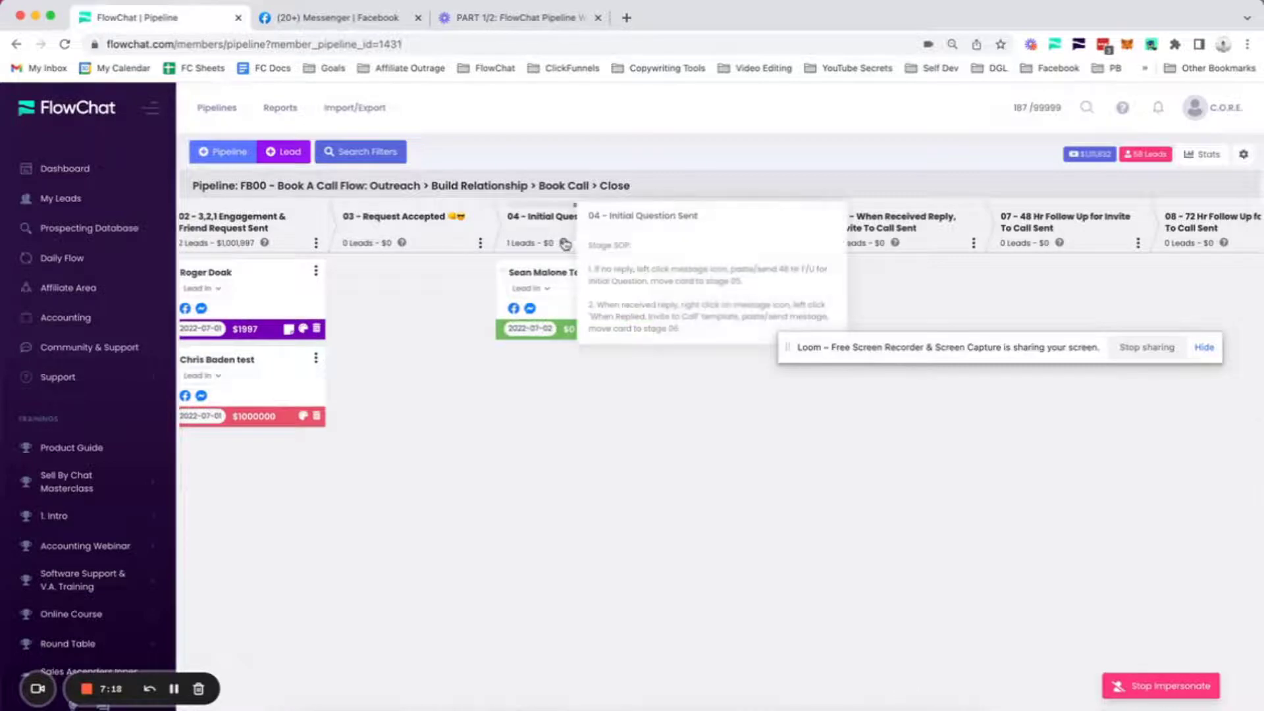
scroll(565, 244, "up", 5)
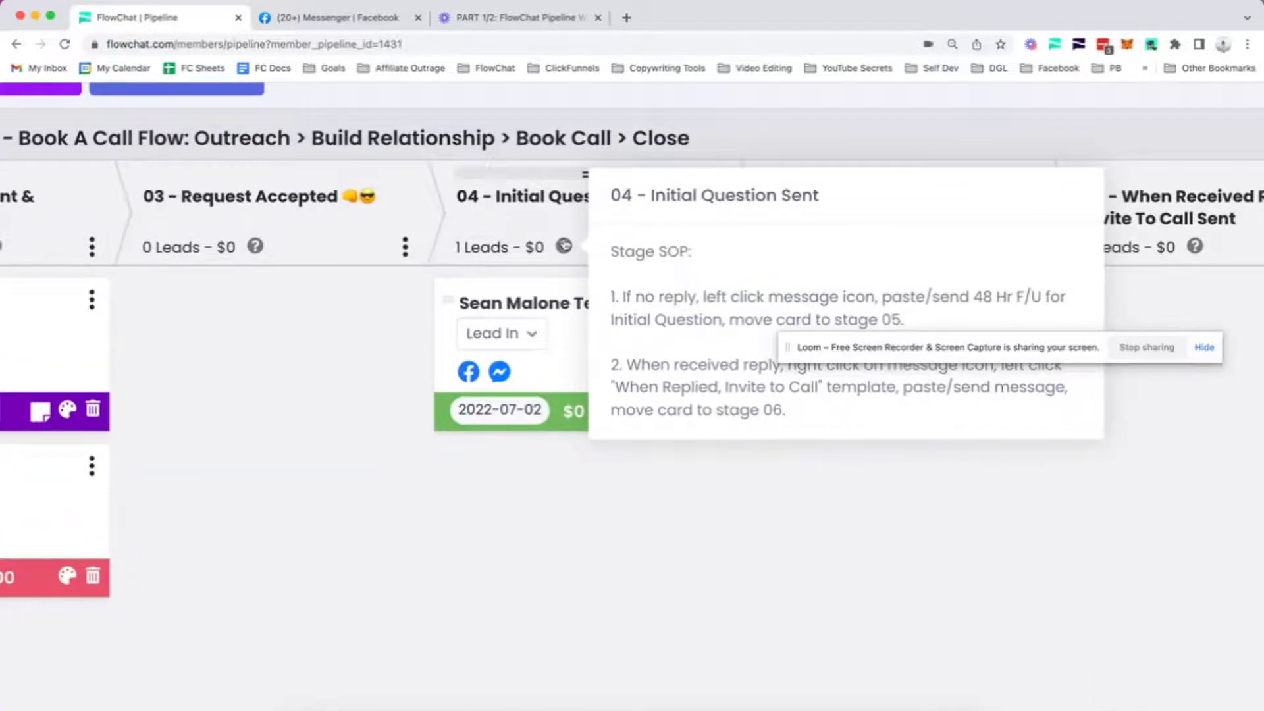
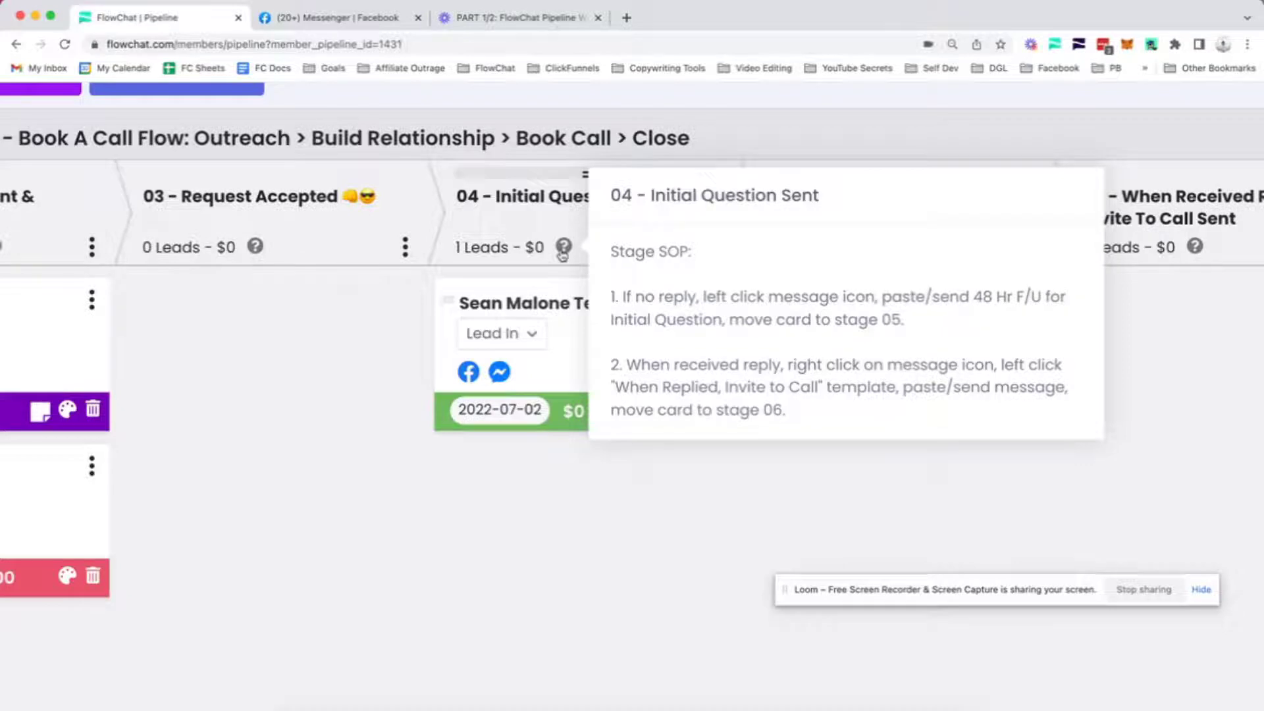
scroll(459, 476, "right", 5)
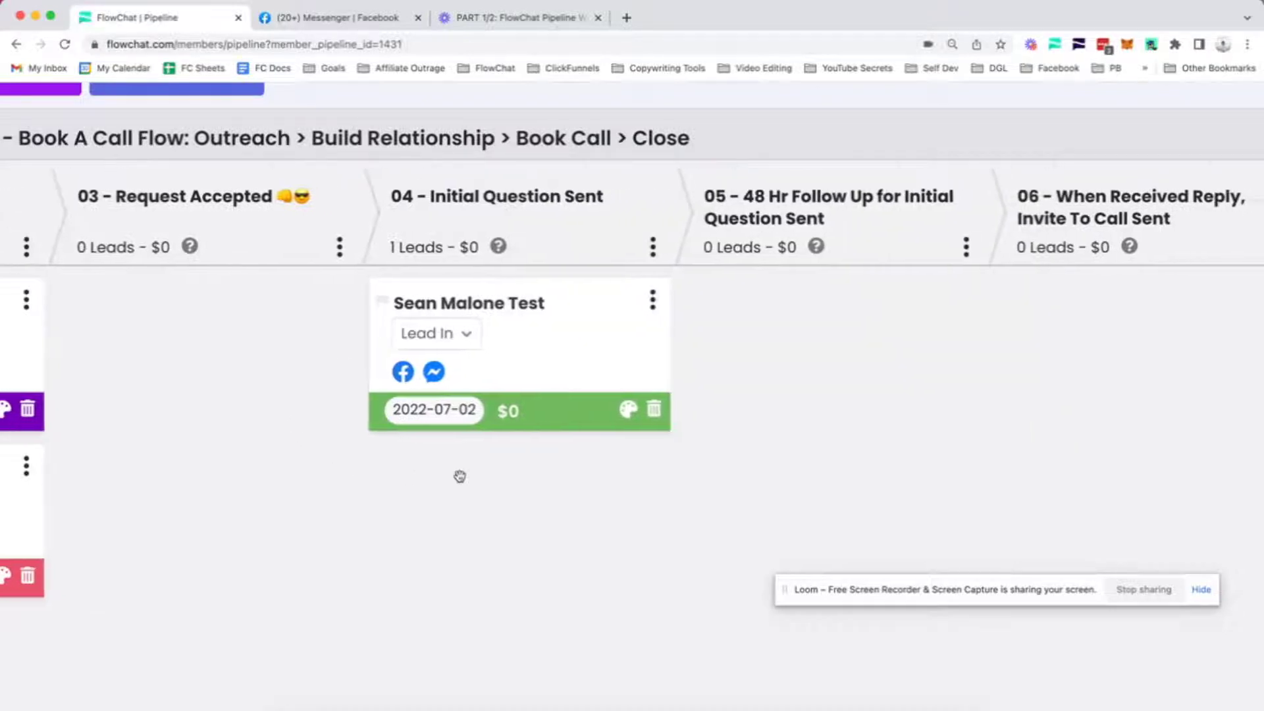
scroll(458, 476, "down", 5)
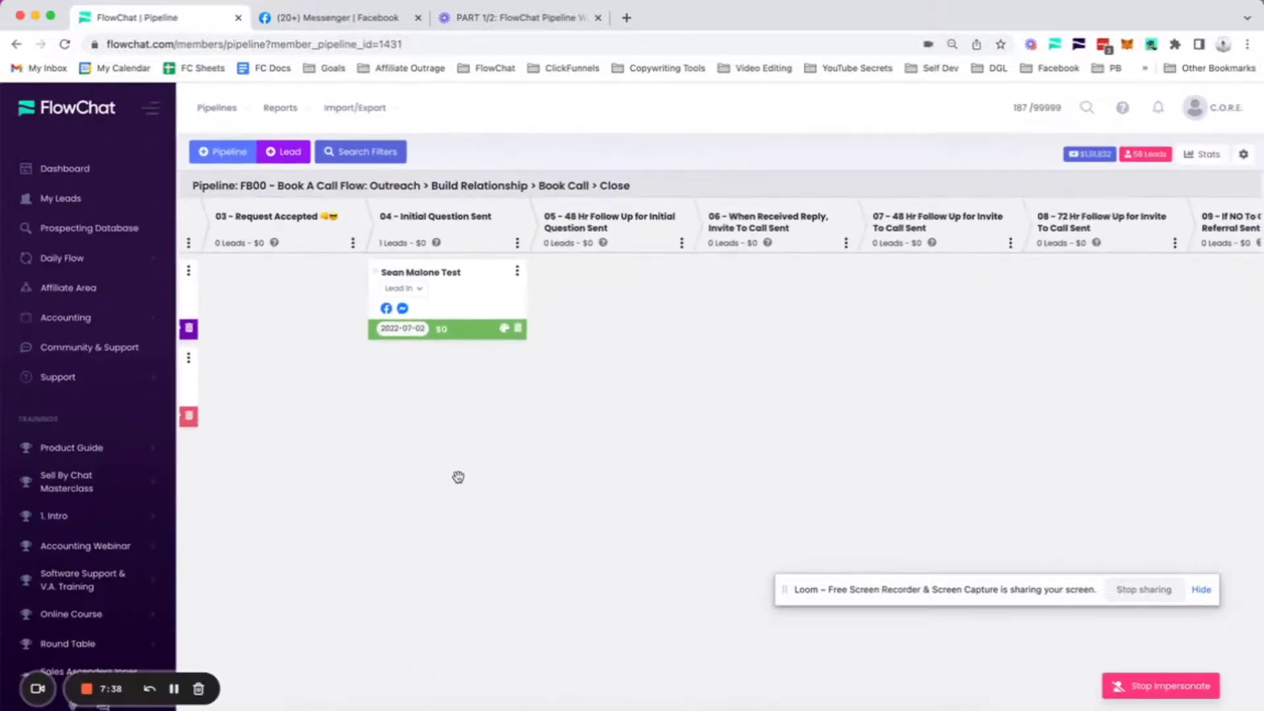
Launch Messenger from the test lead card in stage 04, close the duplicate chat tab, and switch to the already open conversation
scroll(480, 395, "right", 2)
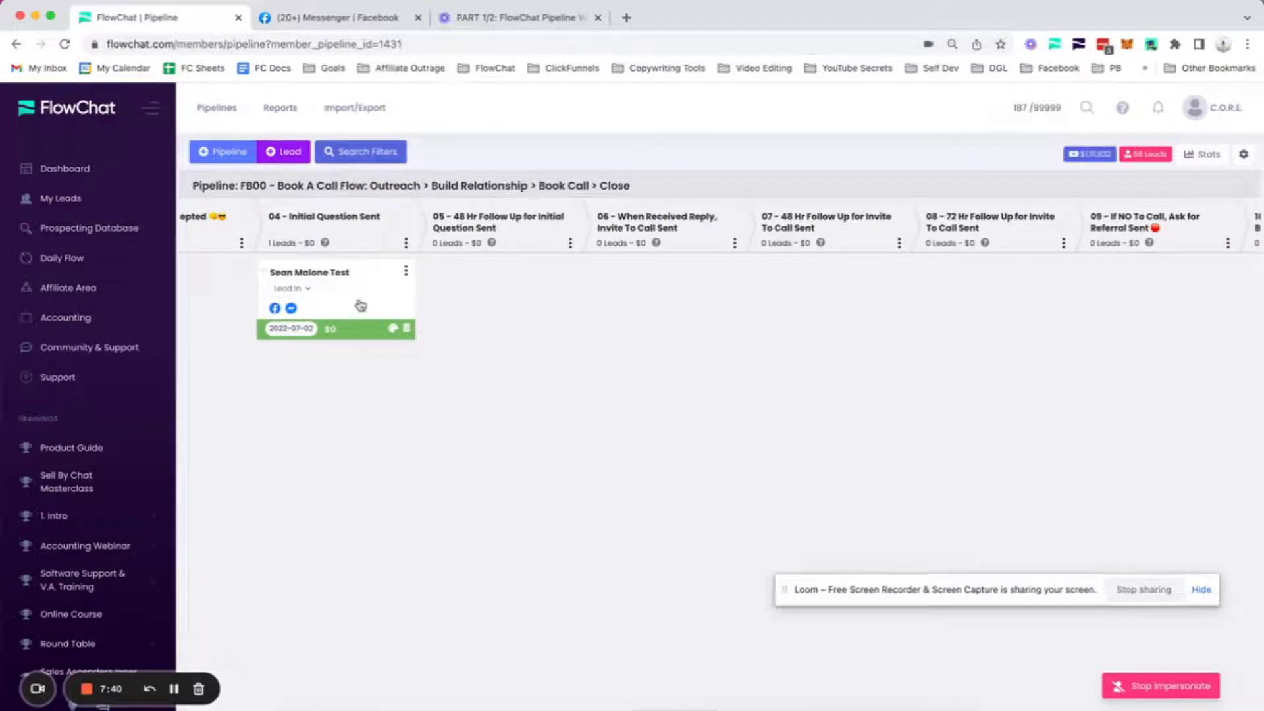
mouse_move(350, 300)
left_mouse_down()
mouse_move(673, 302)
mouse_move(635, 317)
mouse_move(329, 294)
mouse_move(347, 298)
left_mouse_up()
left_click(291, 310)
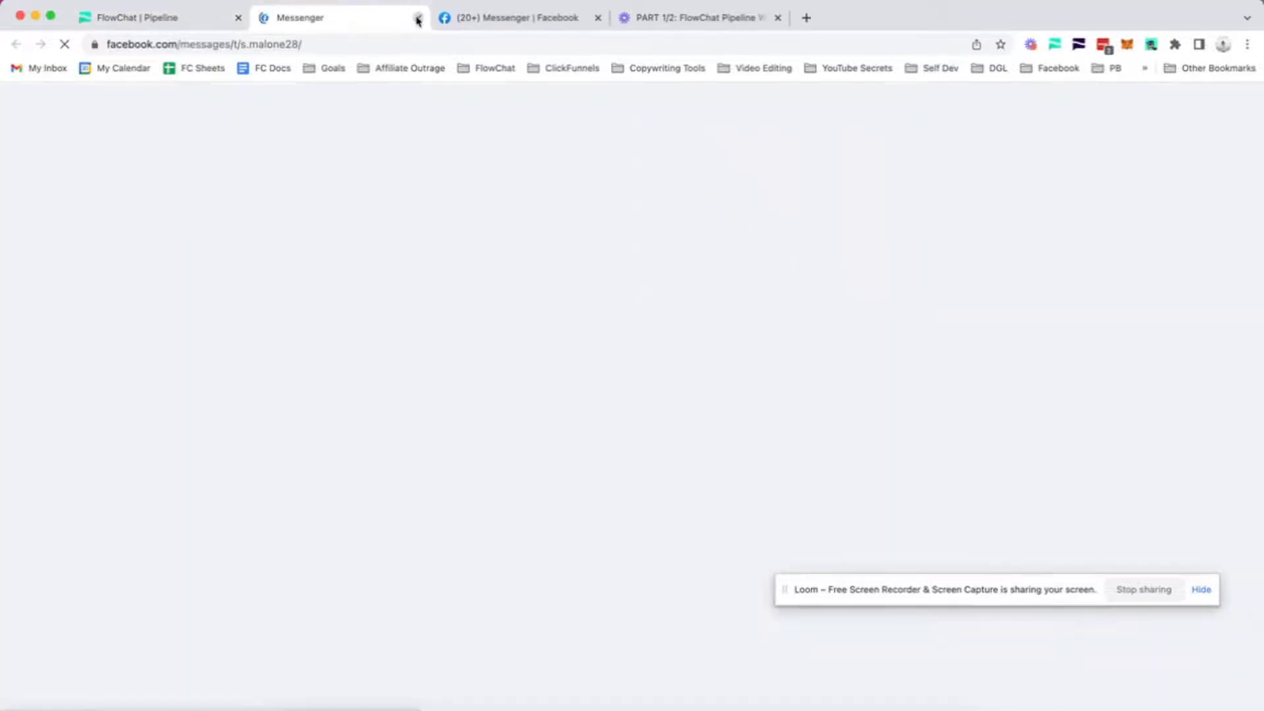
left_click(417, 18)
left_click(361, 18)
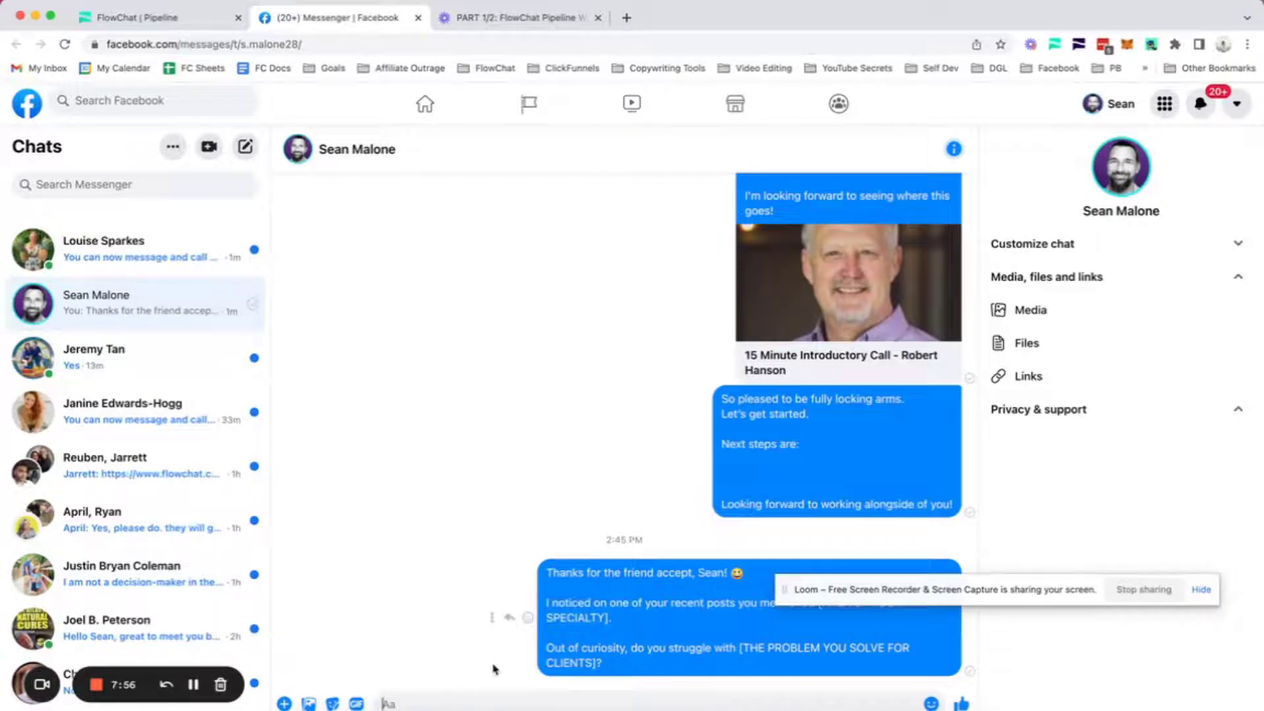
Send the lead the follow-up "🚀 Just wanted to bump my message to the top. I know how hectic the DMs can be! 😅"
left_click(443, 704)
type("🚀 Just wanted to bump my message to the top. I know how hectic the DMs can be! 😅")
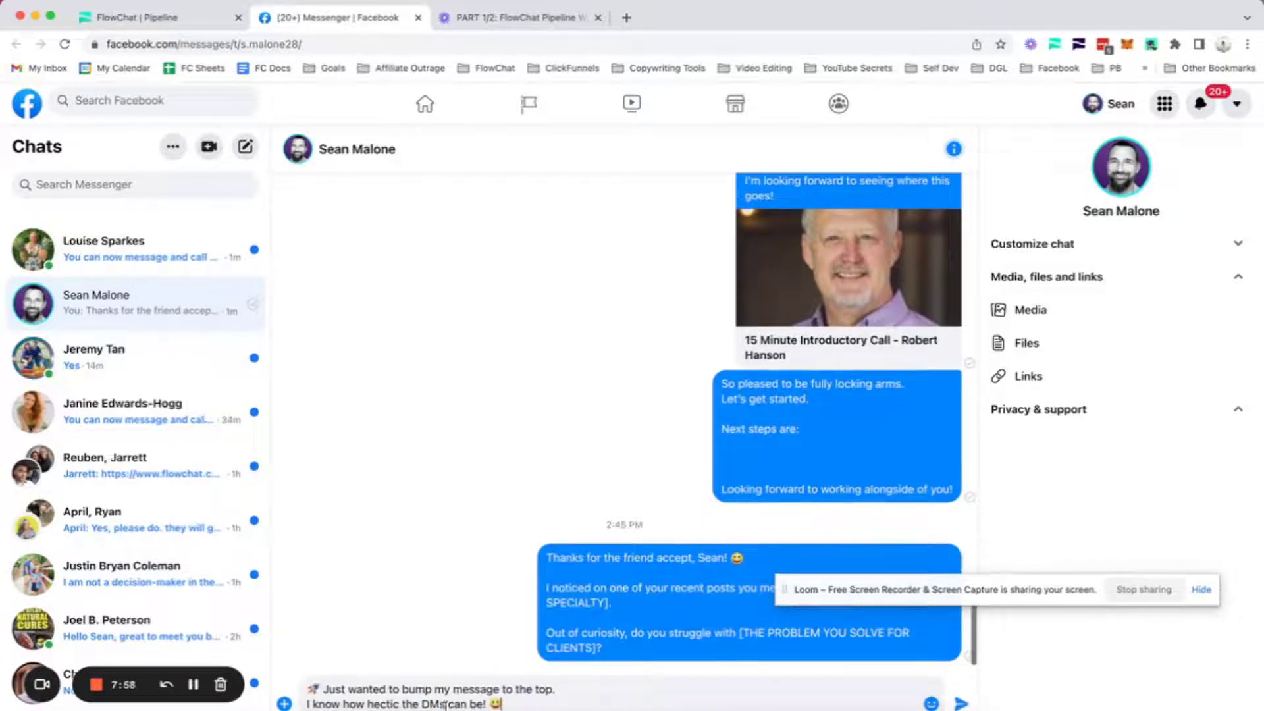
key("Return")
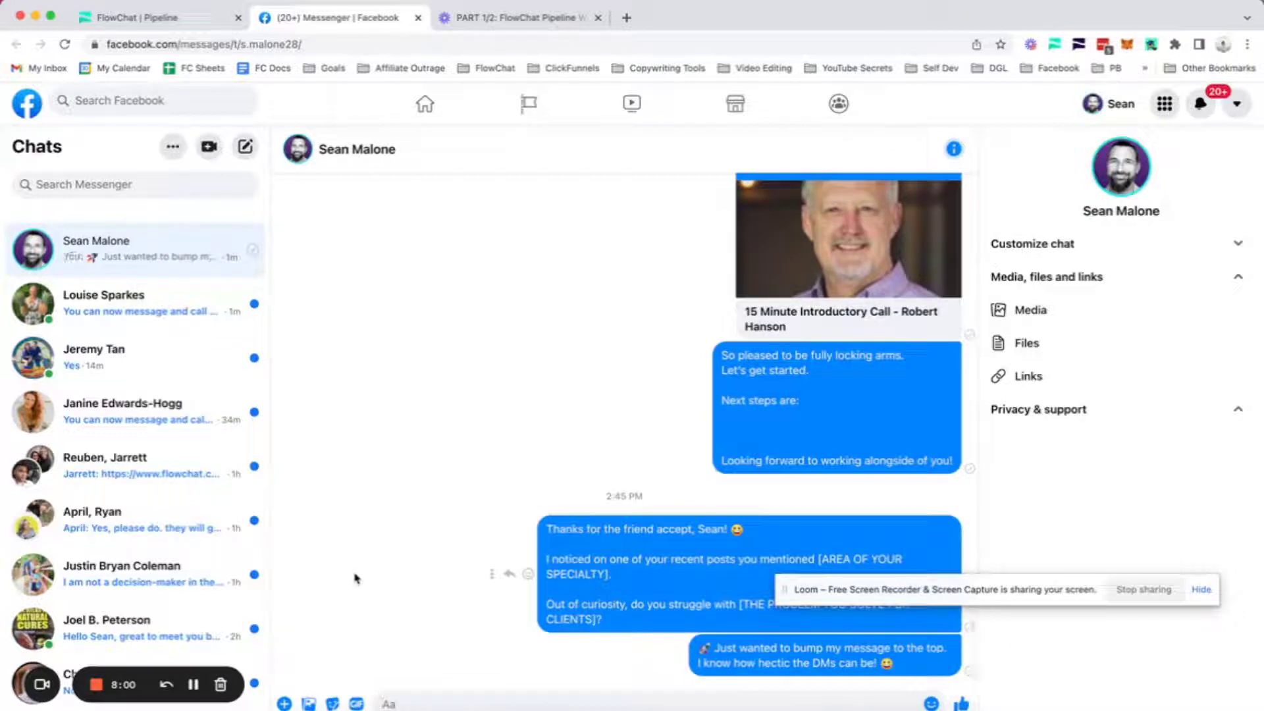
Back in FlowChat, choose the "When Received Reply, Invite To Call" message template for the test lead in stage 04
left_click(170, 22)
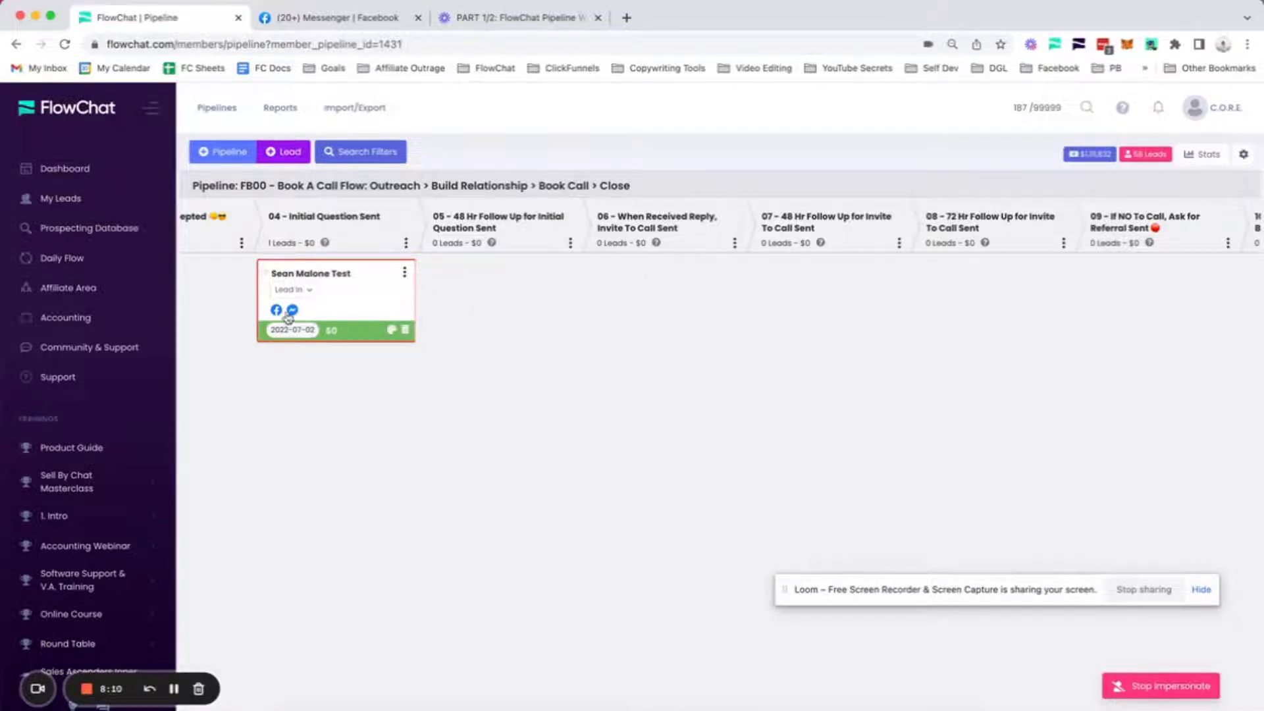
mouse_move(327, 245)
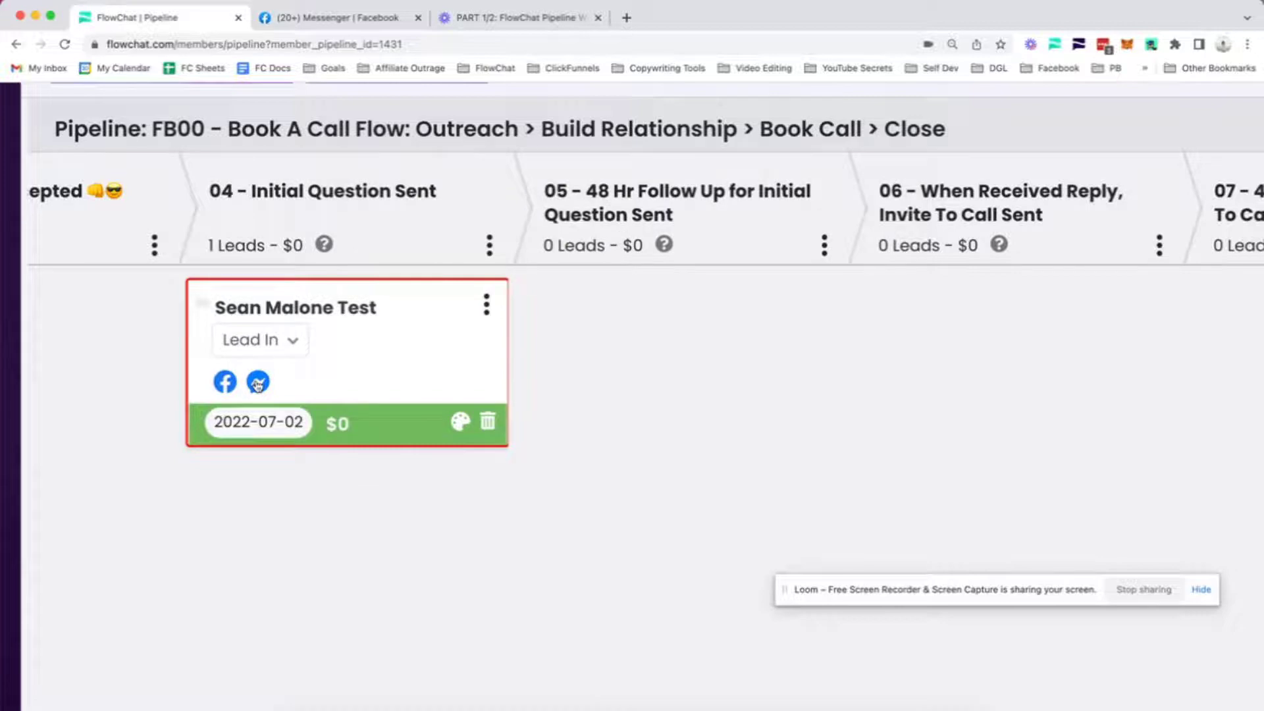
mouse_move(325, 249)
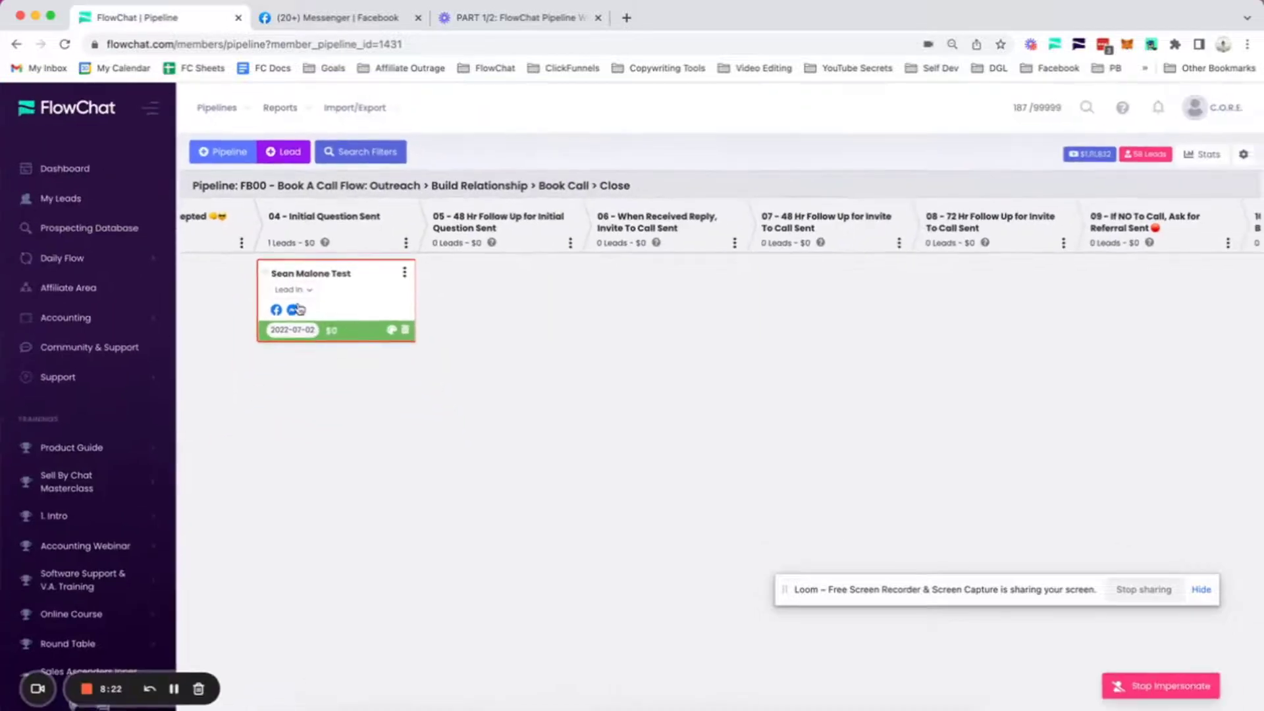
left_click(293, 311)
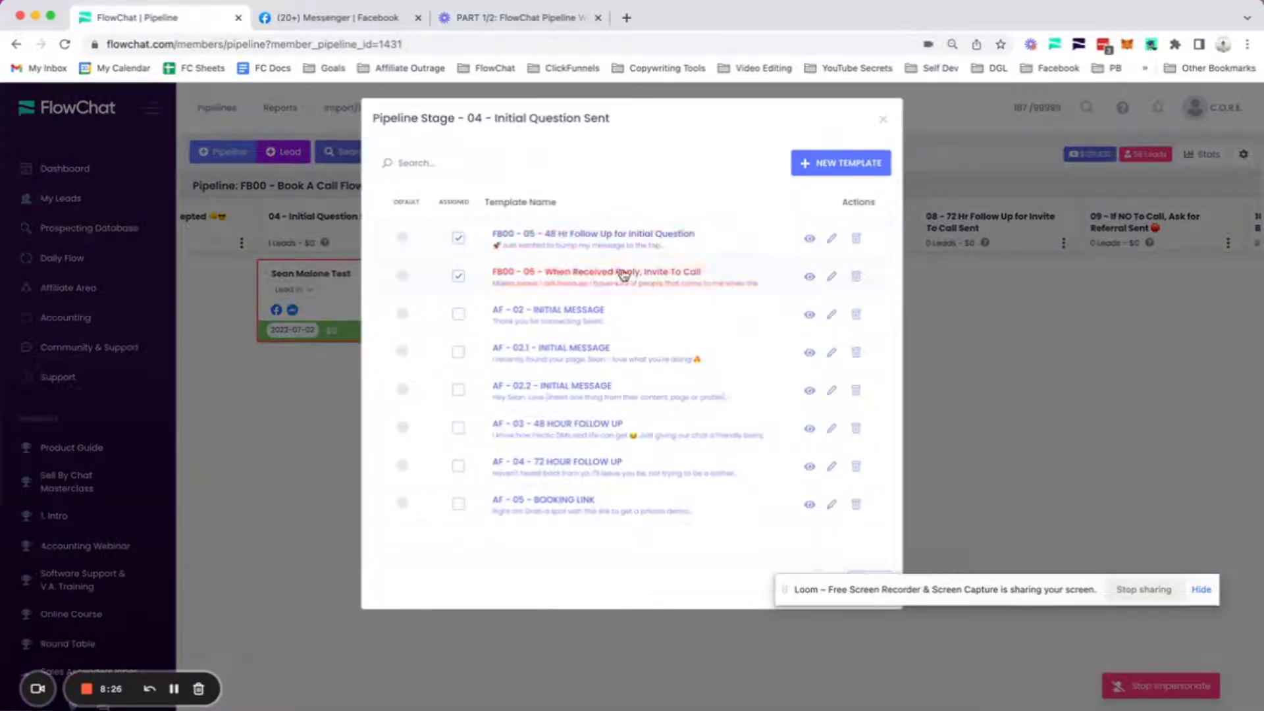
left_click(400, 239)
left_click(560, 275)
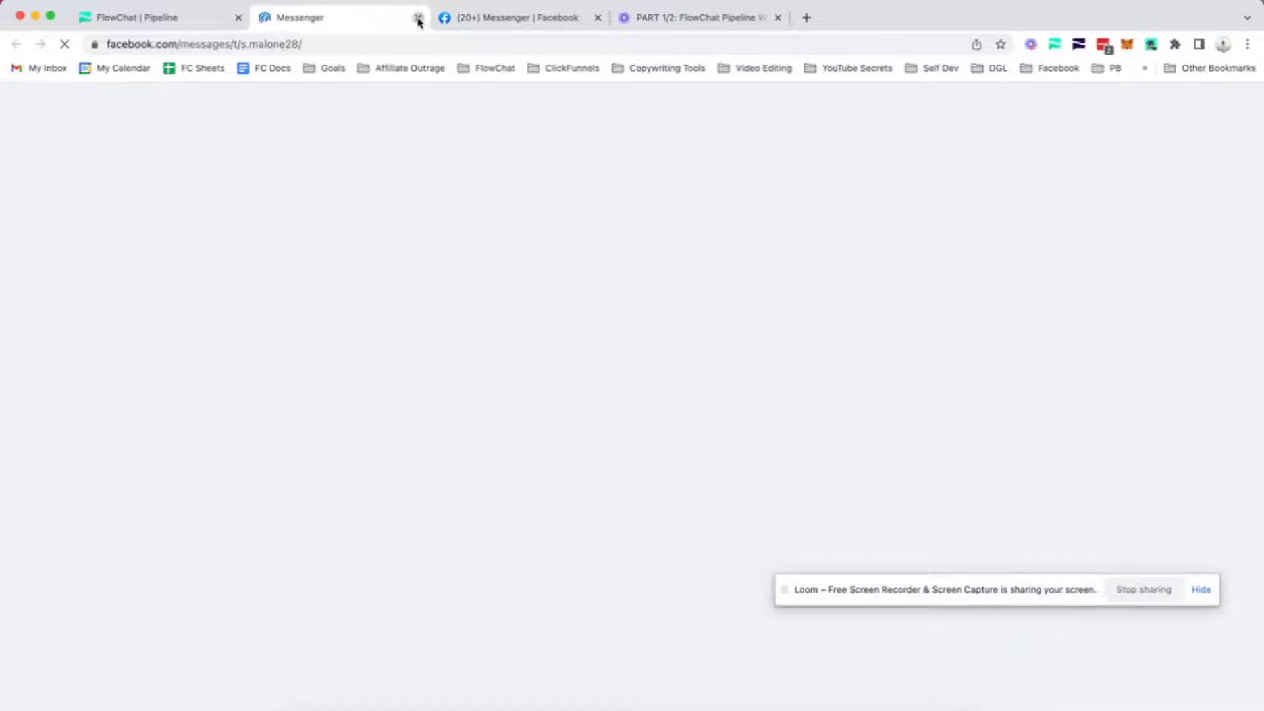
Close the duplicate chat tab and send the lead the invite-to-call template beginning "Makes sense. I ask because I have a lot of people"
left_click(418, 18)
left_click(359, 21)
left_click(431, 703)
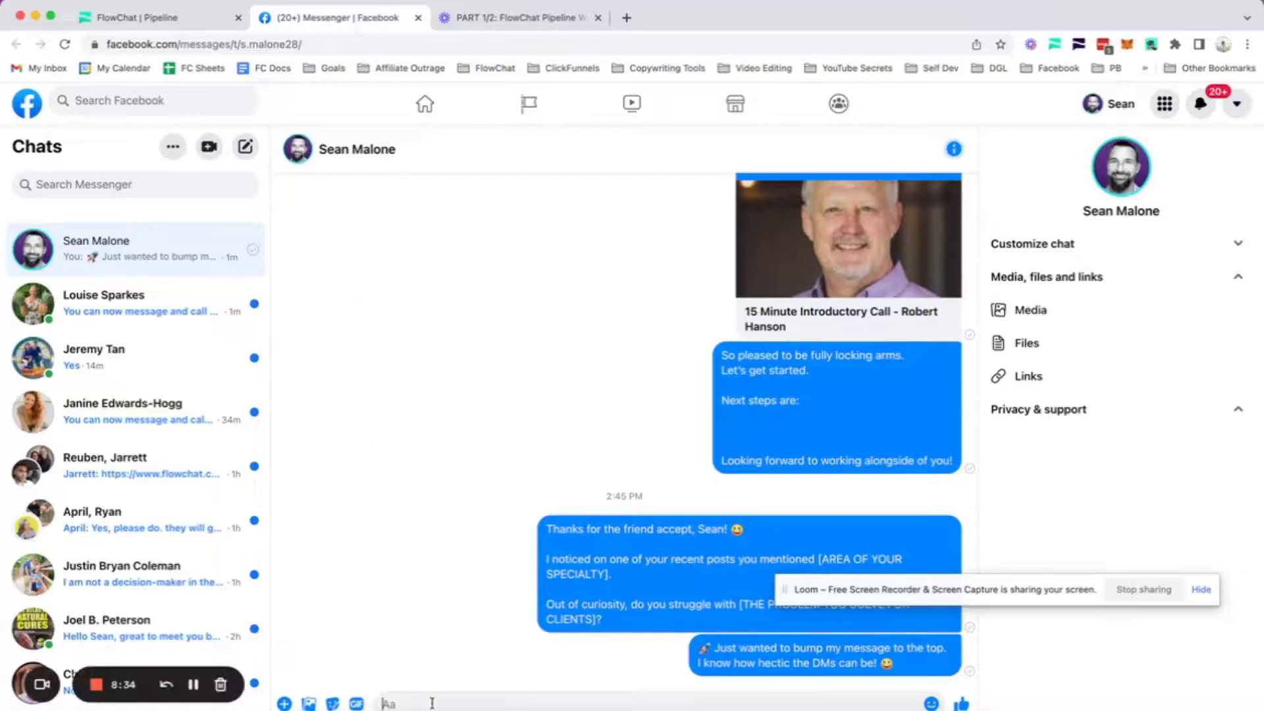
type("Makes sense.  I ask because I have a lot of people that come to me when they're concerned about what you mentioned, or they don't know how to [ENTER ANOTHER PROBLEM YOU FIX RELATED TO THE INITIAL PAIN POINT].  I think we should connect.  There are some things I'd like to learn about what you do (I personally have interest in your specialty) and I'd like to share a bit about my journey in how I solved these things.  You up for a quick chat?")
key("Return")
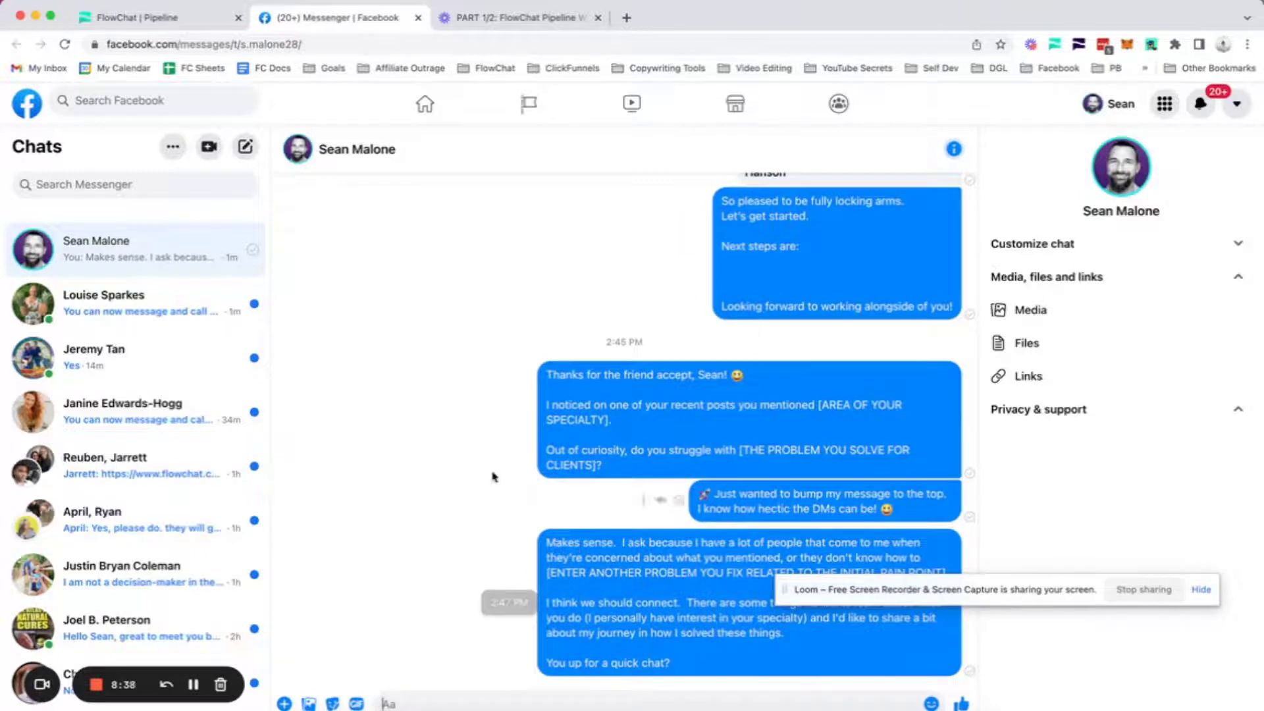
Back in FlowChat, move the screen-sharing bar off the stage 04 template list and close the list
left_click(180, 16)
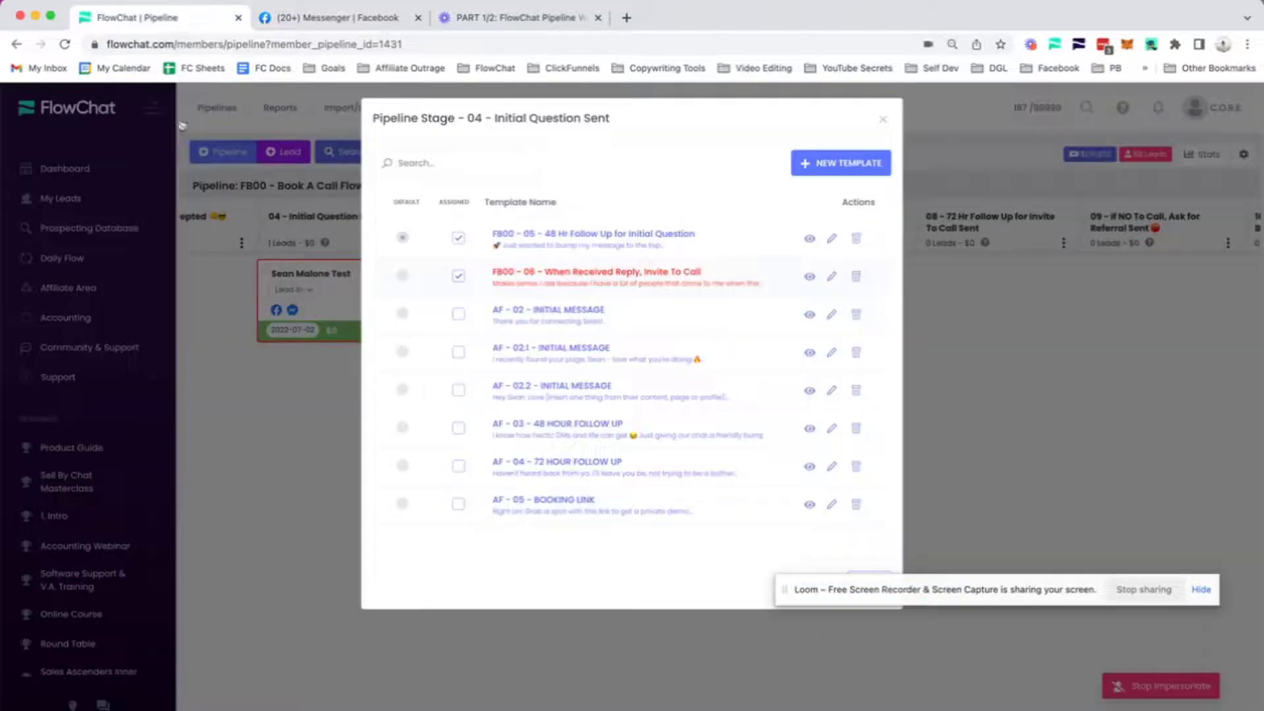
left_click(782, 591)
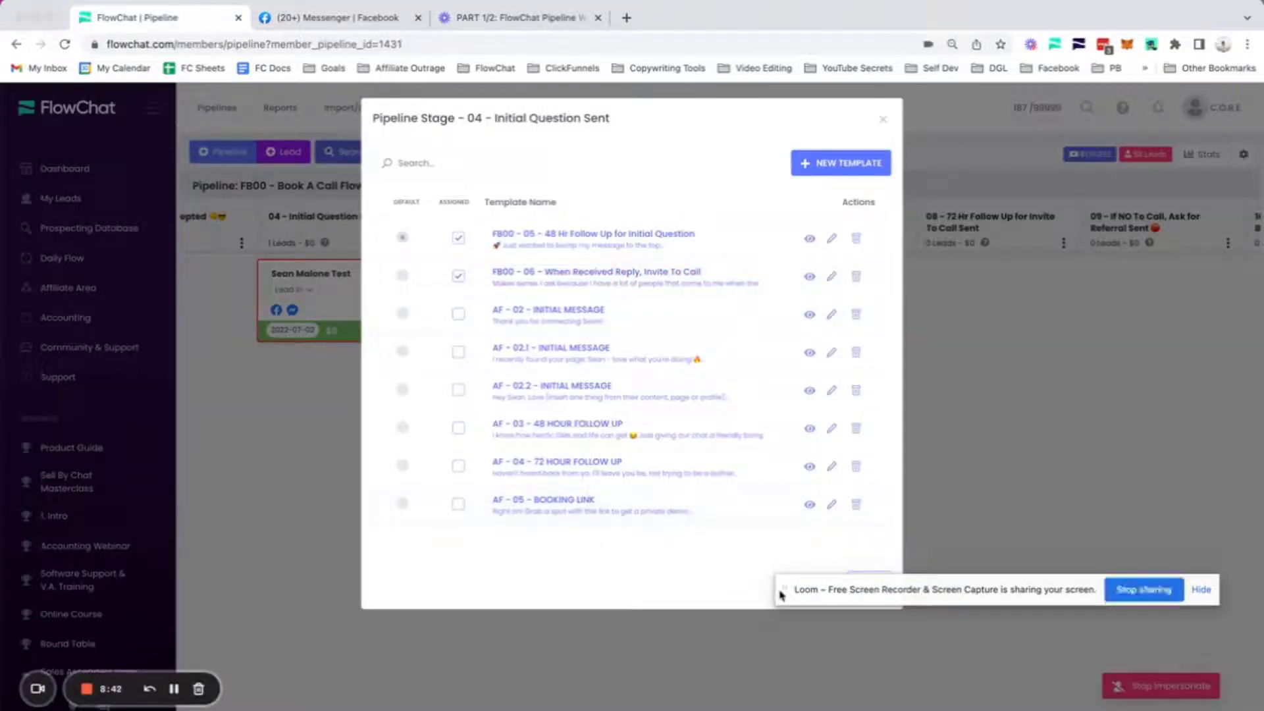
left_click_drag(782, 592, 784, 664)
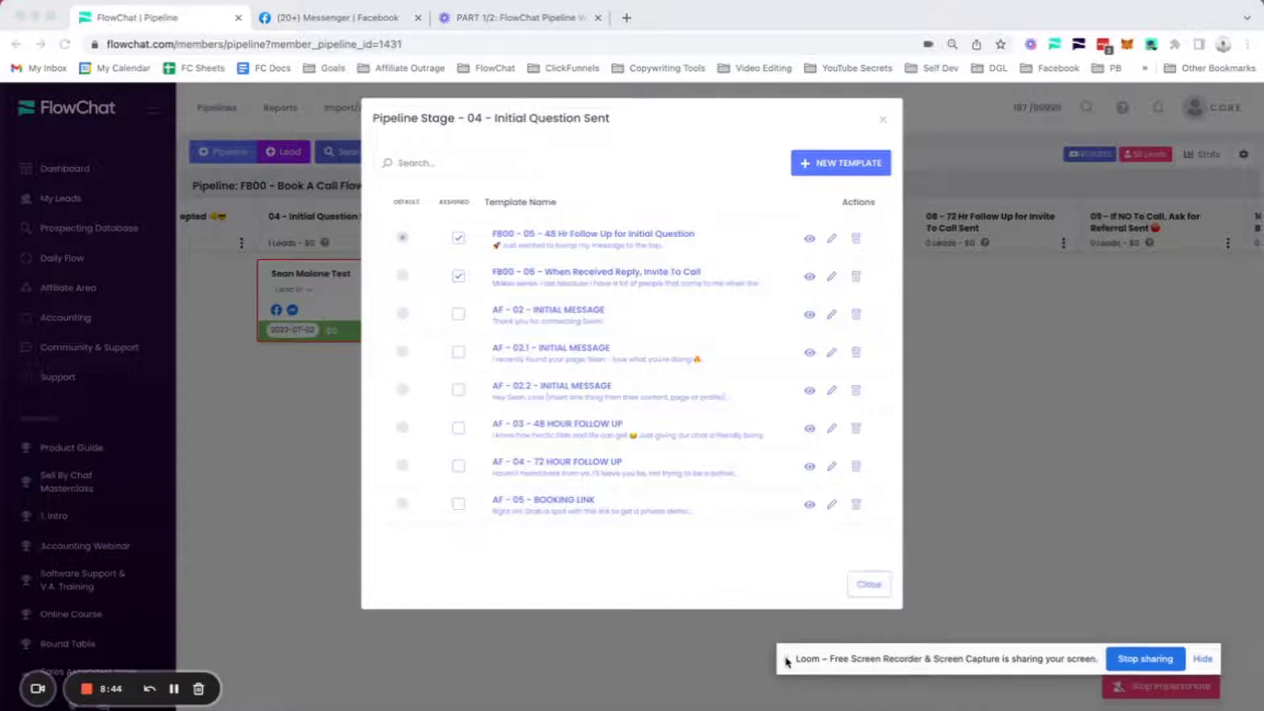
left_click(858, 591)
left_click(877, 585)
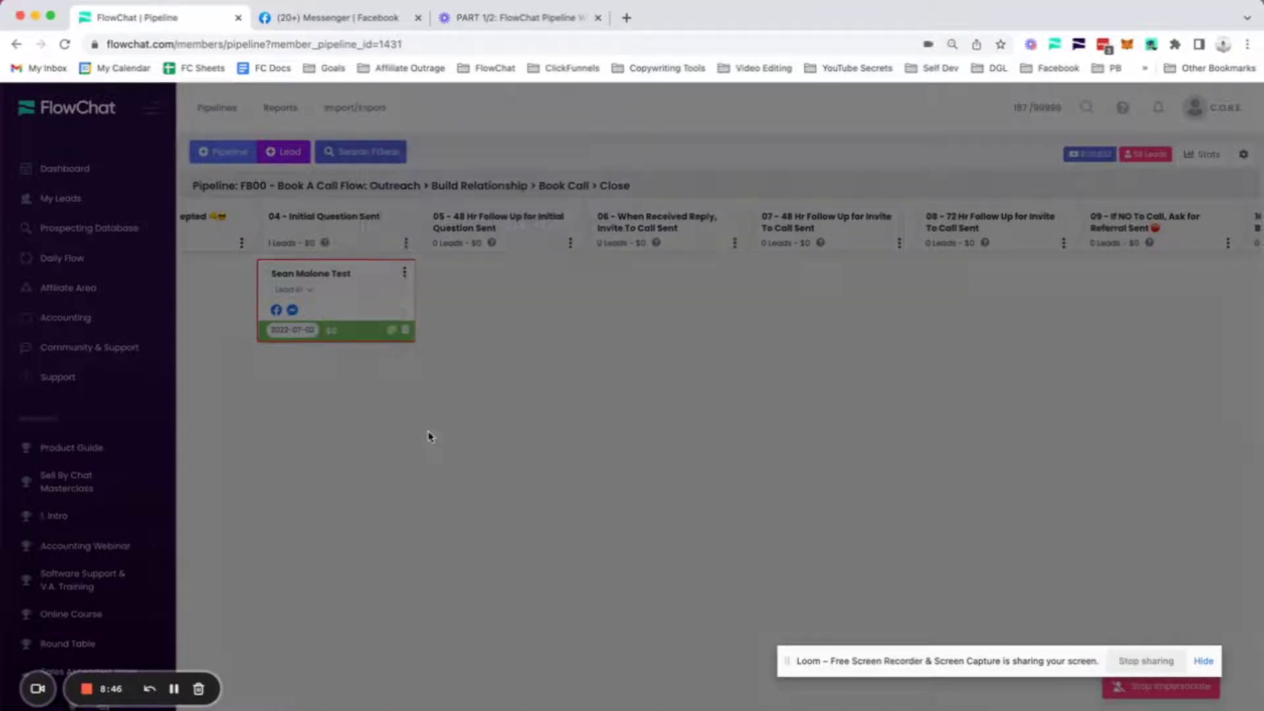
Move the test lead card to stage 05 - 48 Hr Follow Up for Initial Question Sent and review that stage's SOP and templates
left_click_drag(348, 307, 527, 296)
mouse_move(491, 243)
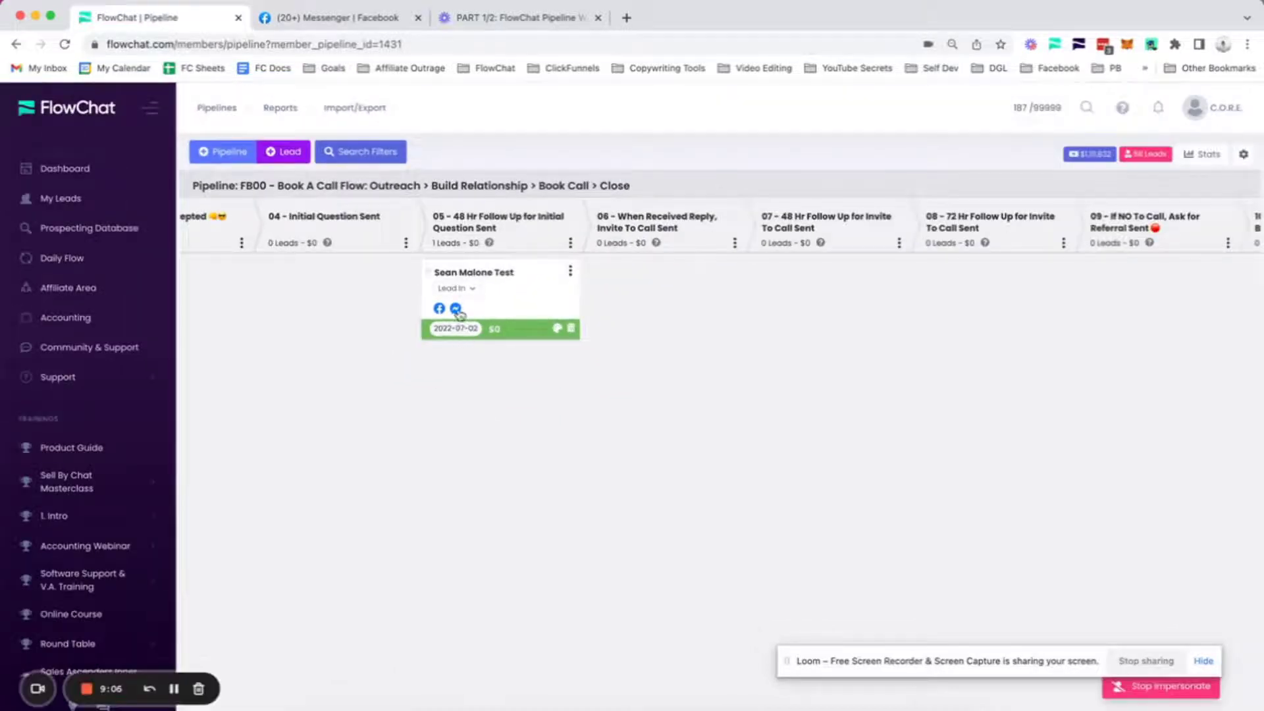
left_click(456, 310)
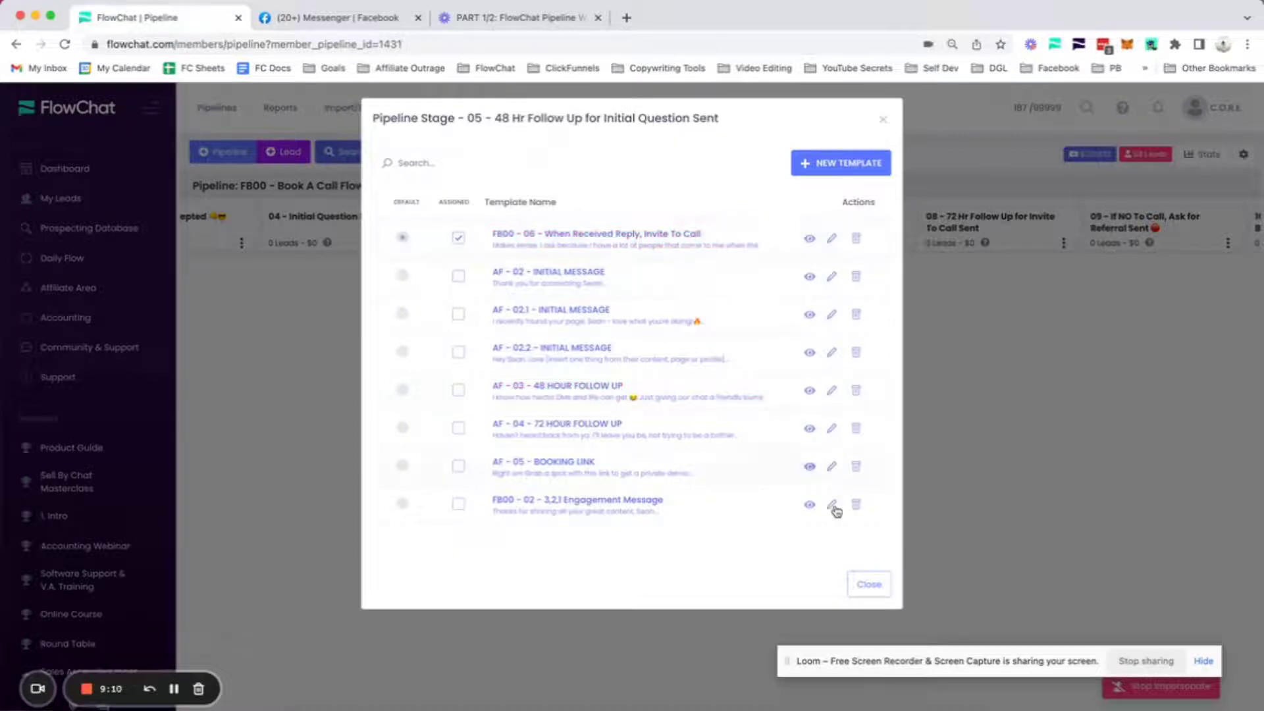
left_click(867, 586)
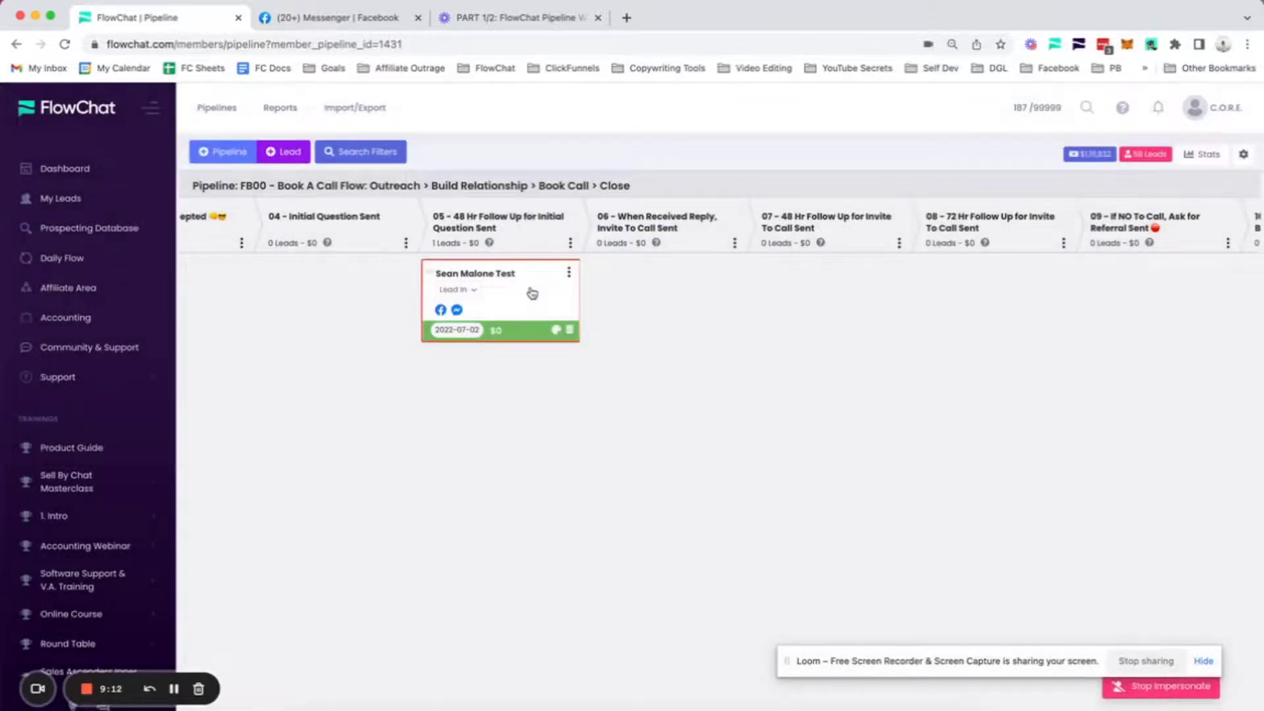
Edit stage 05's SOP so the wording before "When Replied, Invite to Call" reads "left click message icon, paste/send"
left_click(570, 243)
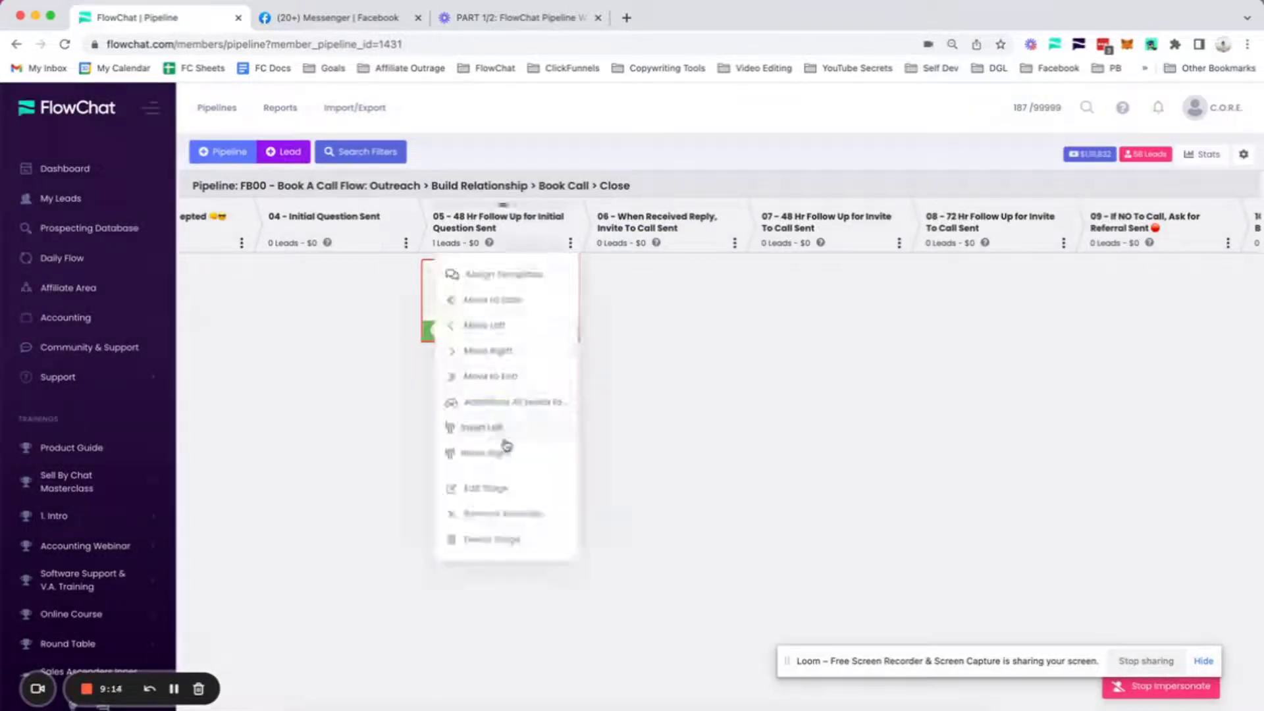
left_click(487, 489)
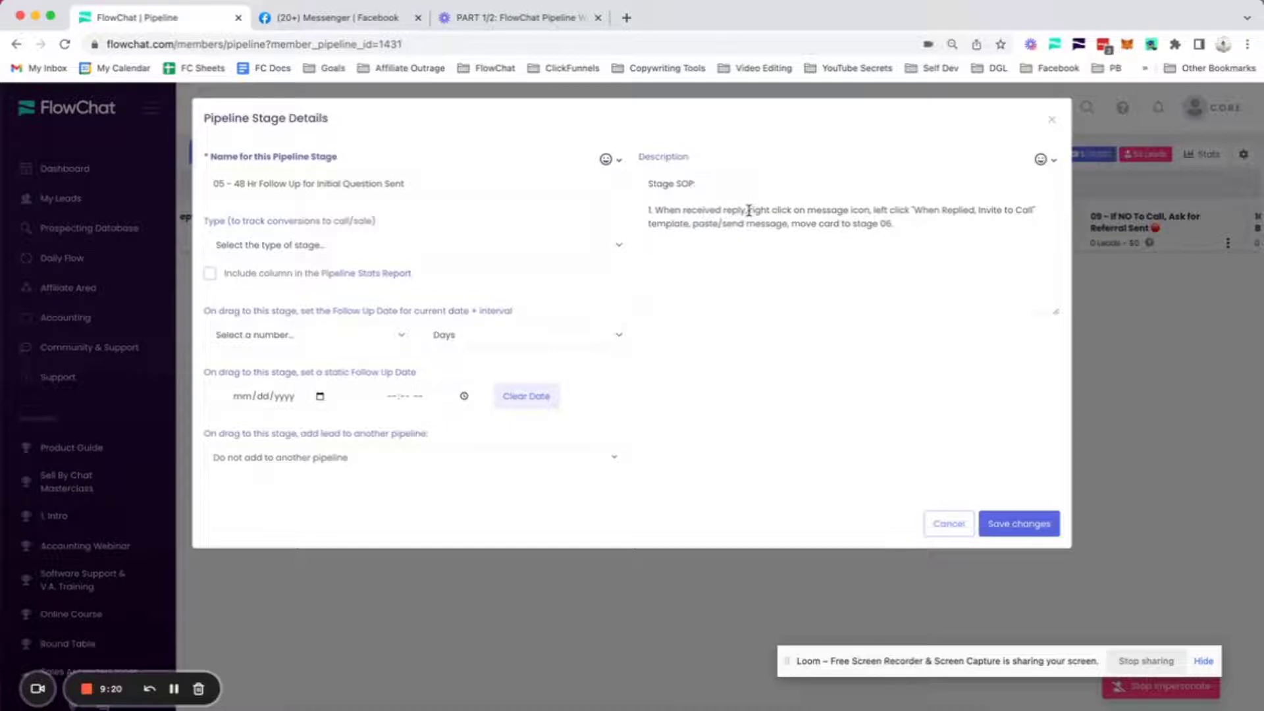
left_click_drag(748, 210, 872, 208)
key("BackSpace")
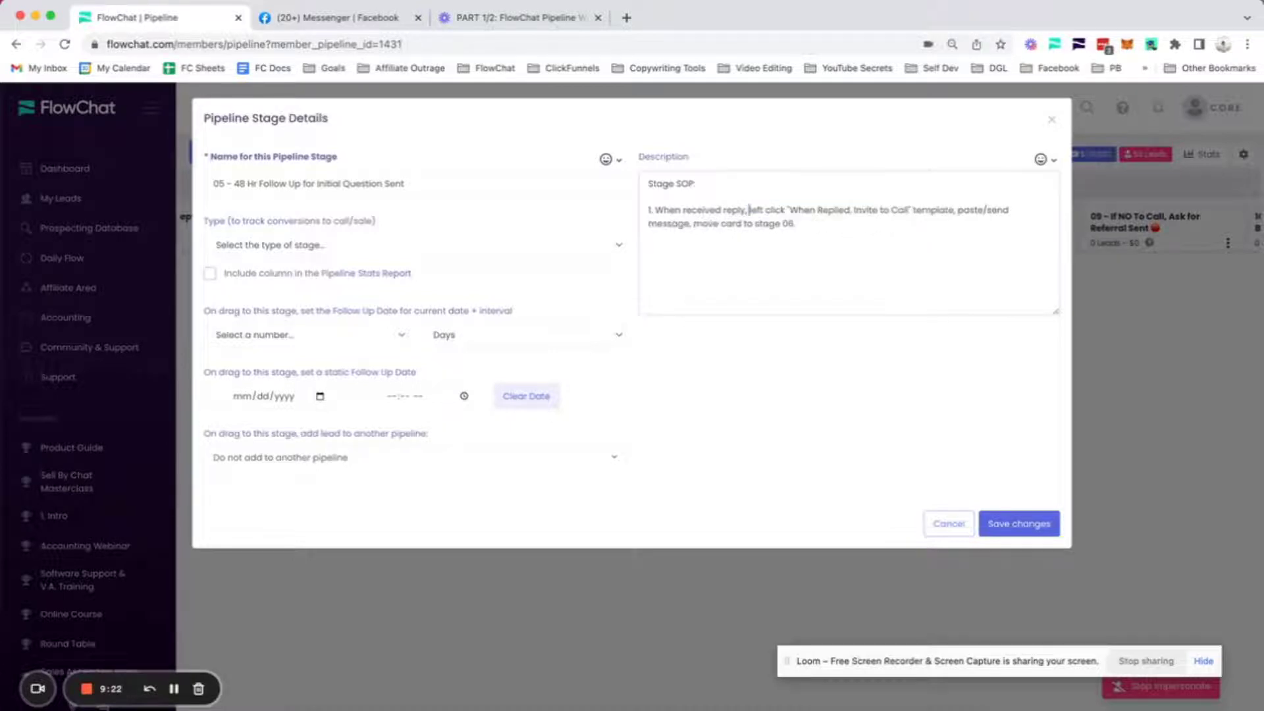
type("left click message io")
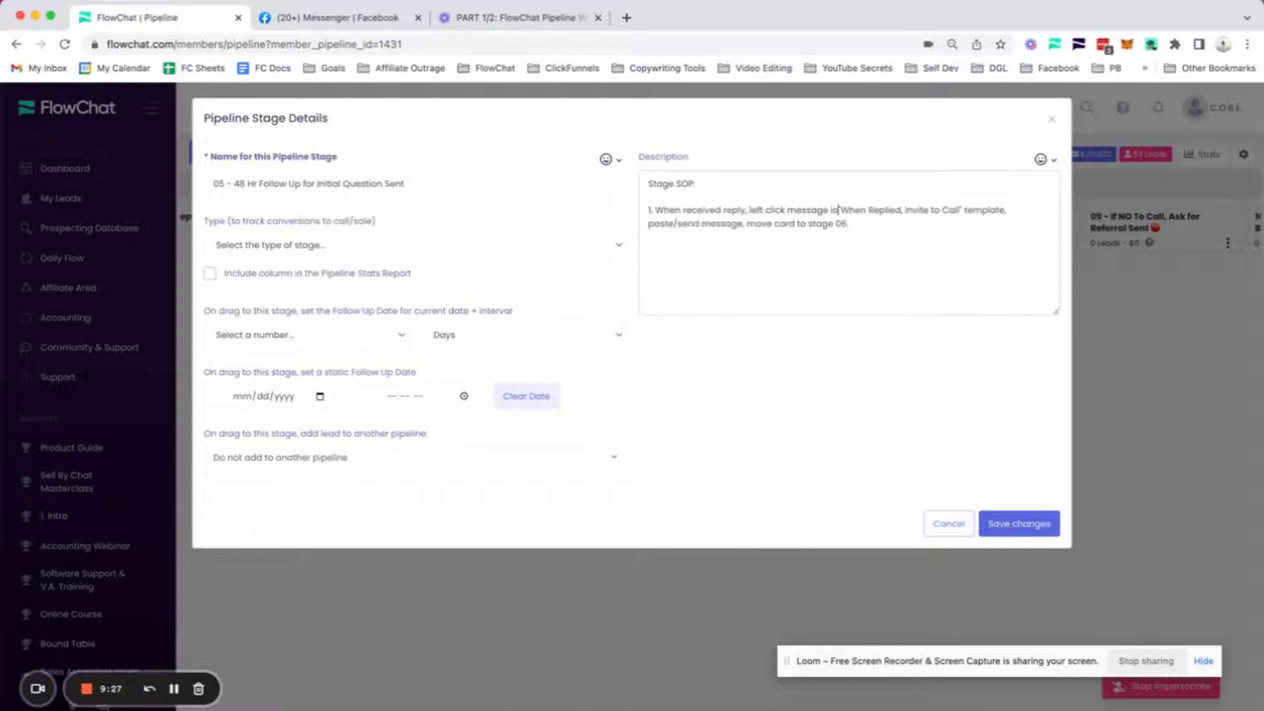
type("on, ")
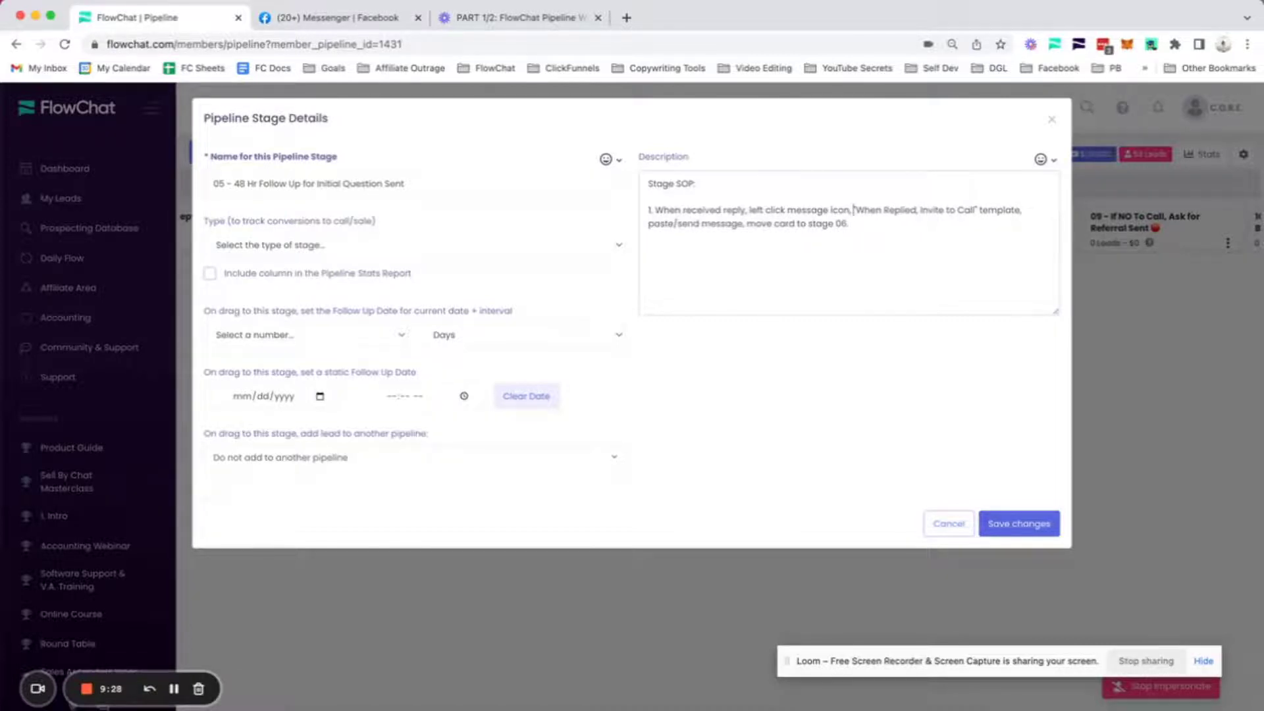
type("pas")
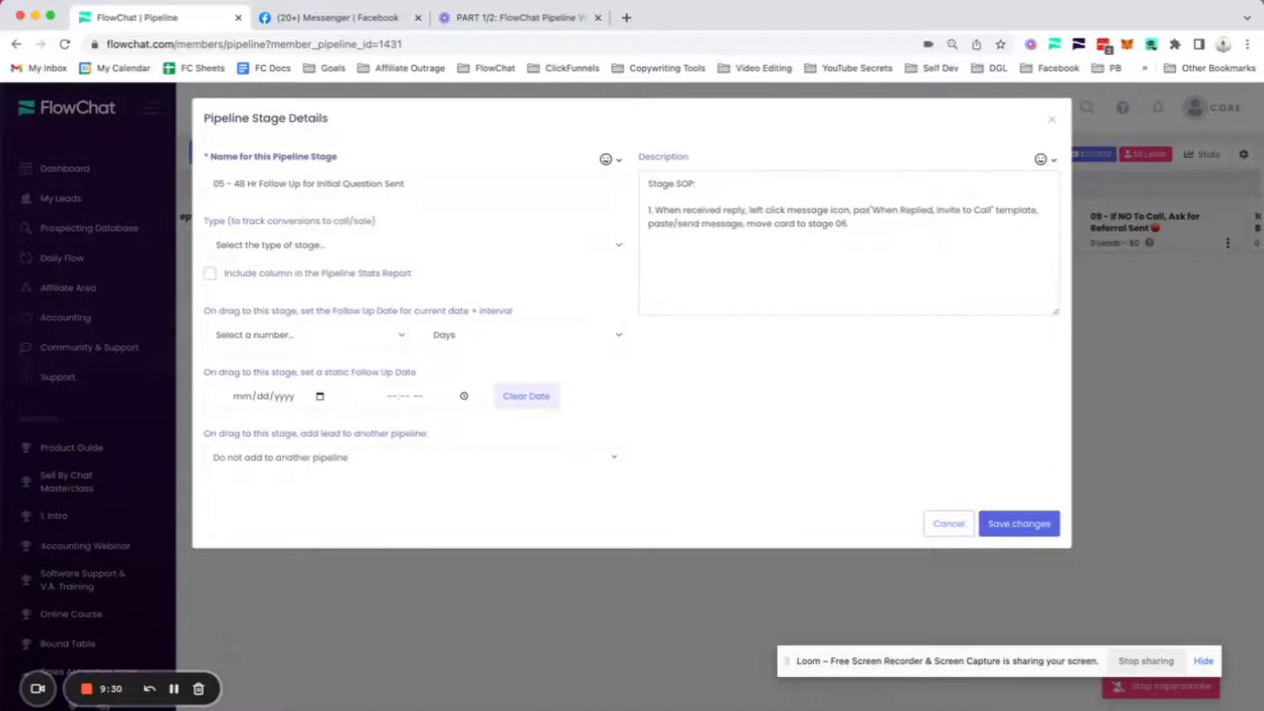
type("te/send")
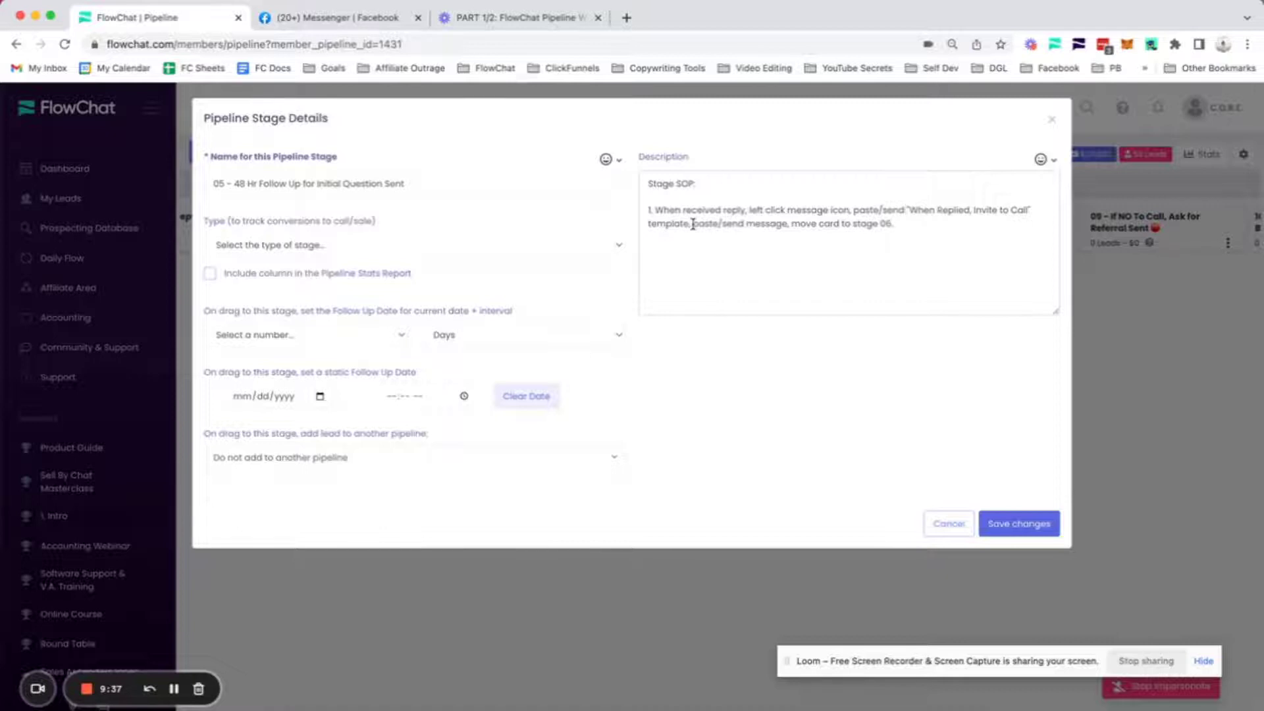
Remove the redundant "paste/send message," from stage 05's SOP, save the stage changes, and check the updated SOP
left_click_drag(693, 224, 792, 219)
key("BackSpace")
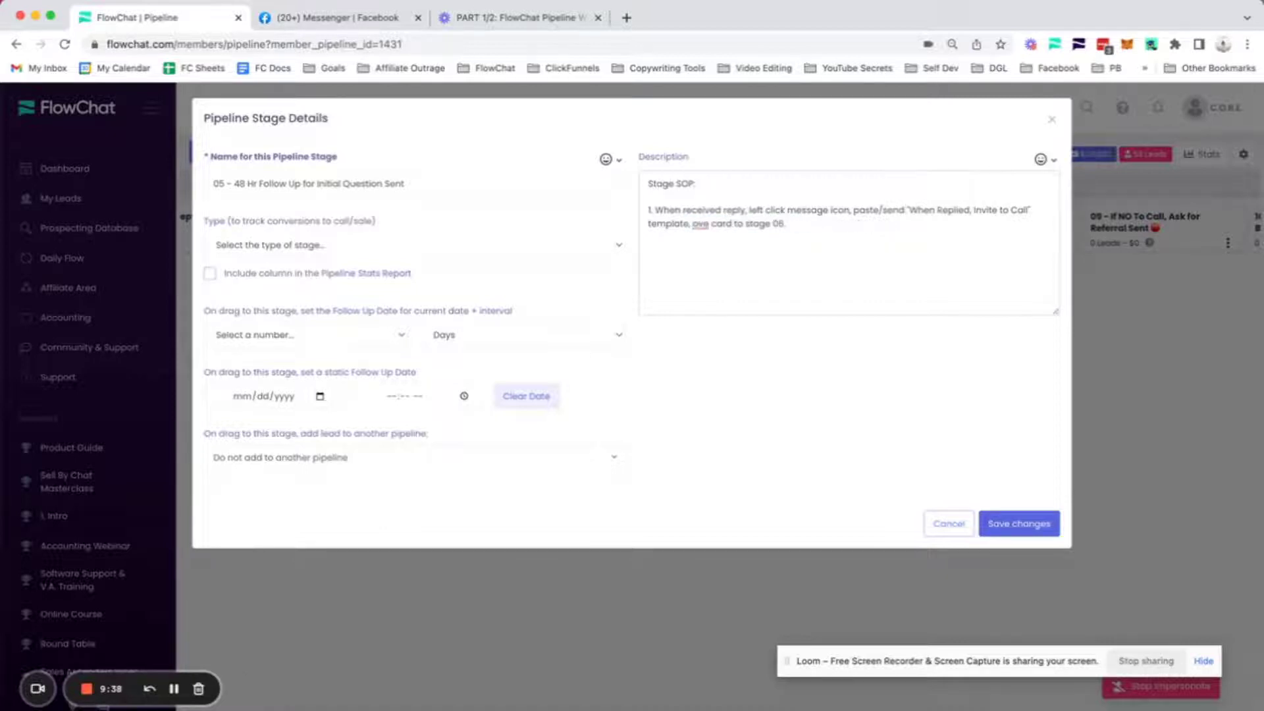
type("m")
left_click(1020, 527)
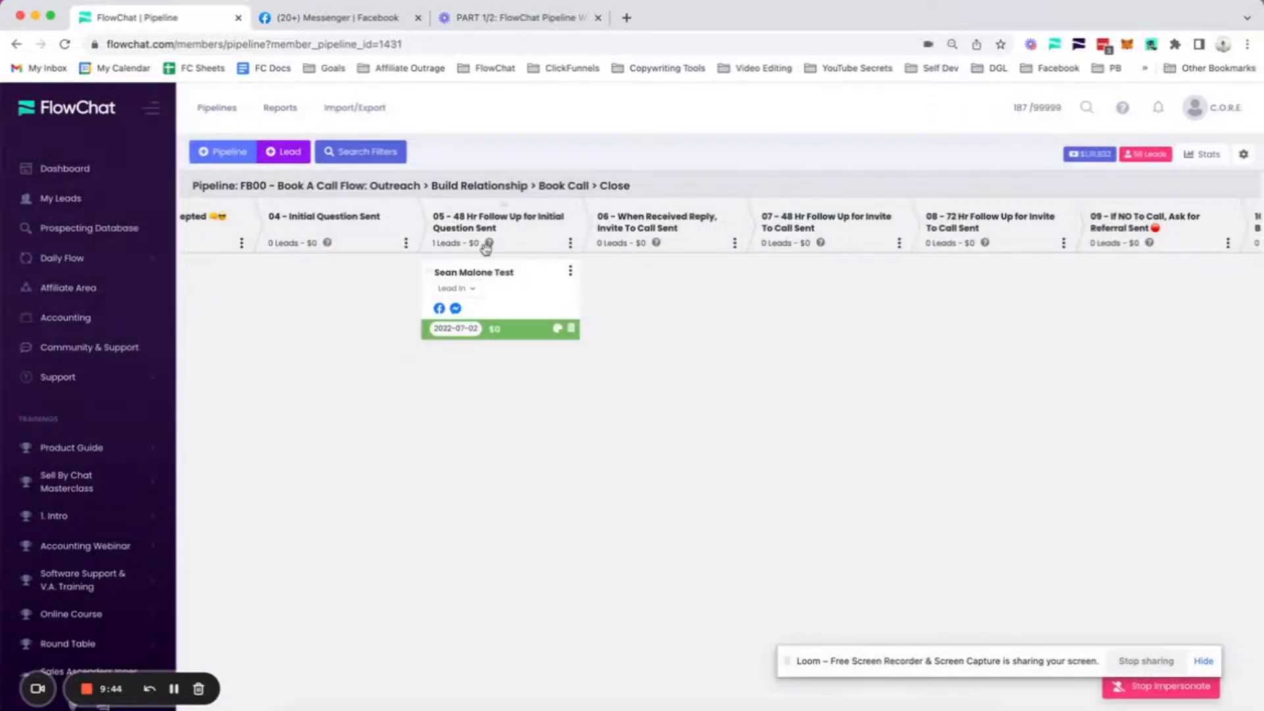
mouse_move(490, 244)
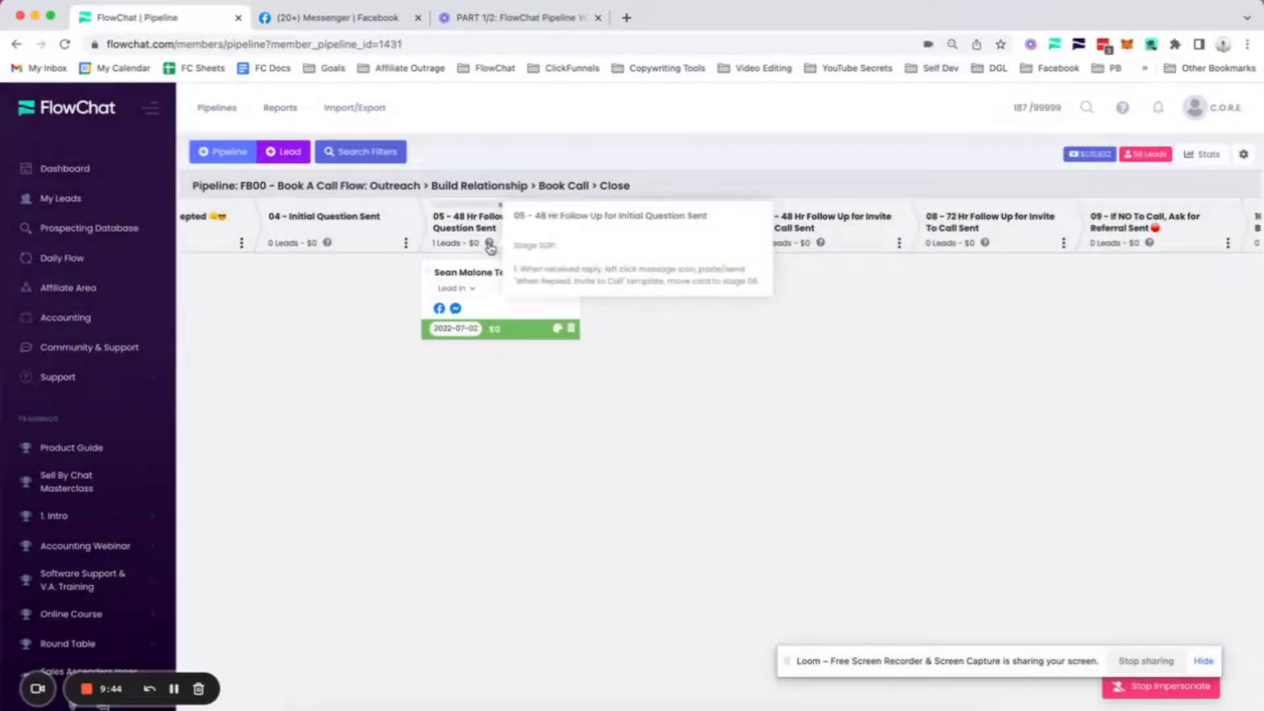
Launch Messenger from the stage 05 lead card, close the duplicate tab, and send the "Makes sense" invite-to-call message in the existing chat
left_click(456, 309)
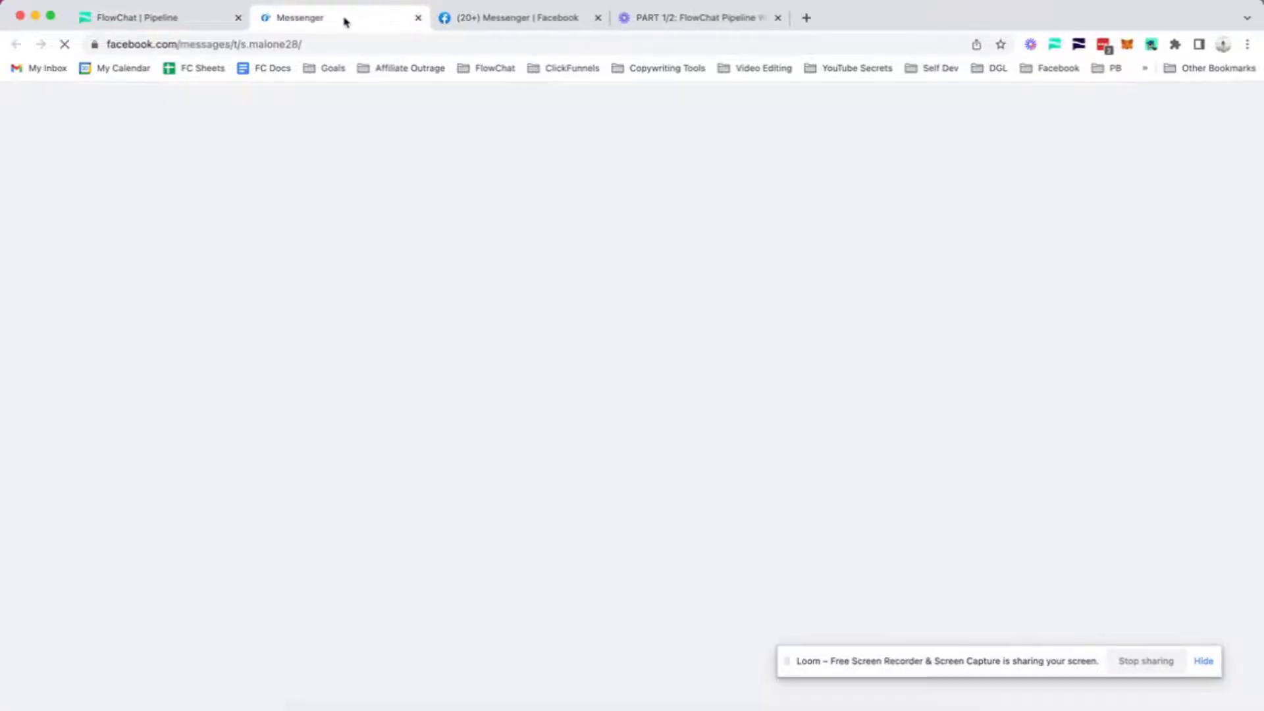
key("super+w")
left_click(344, 23)
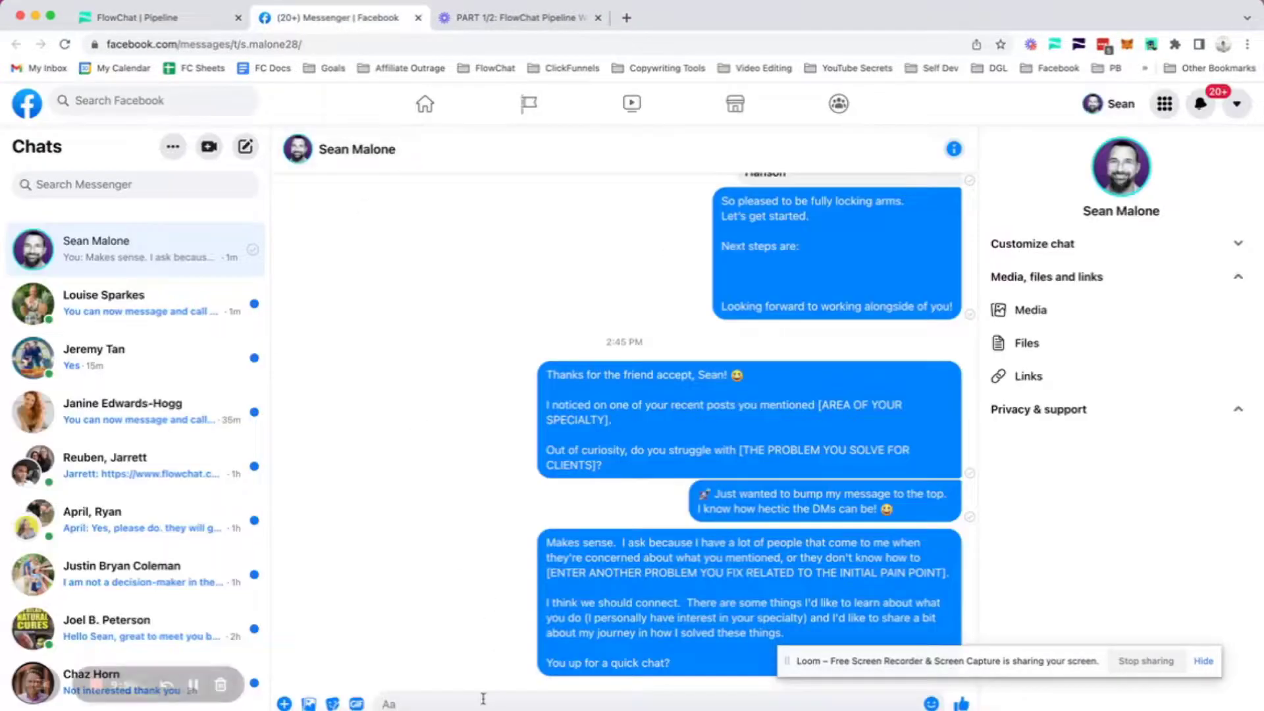
type("Makes sense.  I ask because I have a lot of people that come to me when they're concerned about what you mentioned, or they don't know how to [ENTER ANOTHER PROBLEM YOU FIX RELATED TO THE INITIAL PAIN POINT].  I think we should connect.  There are some things I'd like to learn about what you do (I personally have interest in your specialty) and I'd like to share a bit about my journey in how I solved these things.  You up for a quick chat?")
key("Return")
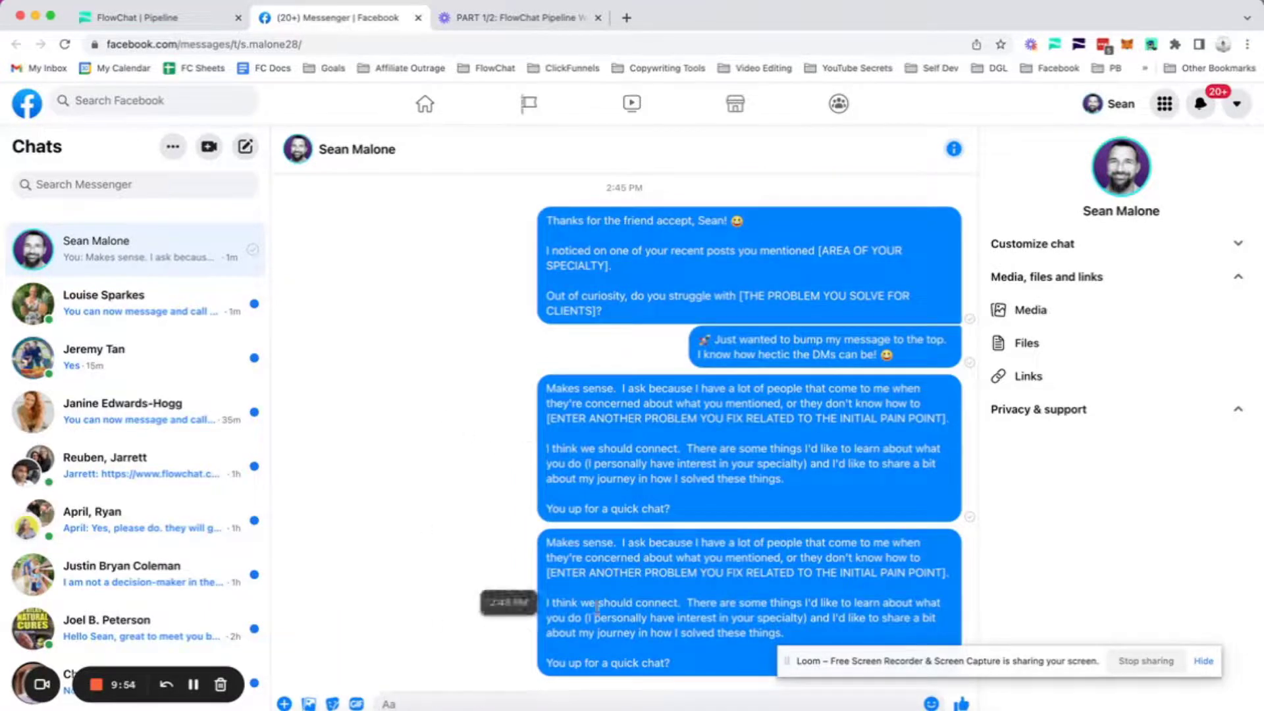
Return to FlowChat and move the test lead card to stage 06 - When Received Reply, Invite To Call Sent
left_click(144, 17)
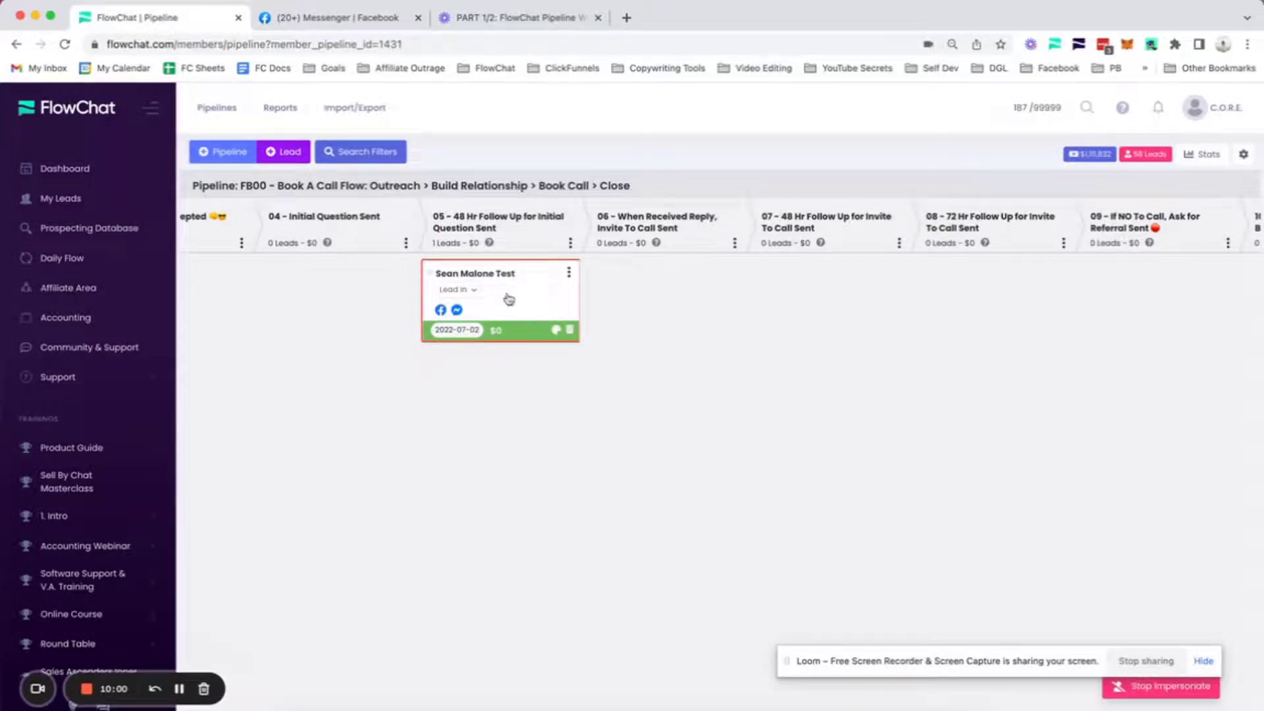
left_click_drag(510, 299, 662, 302)
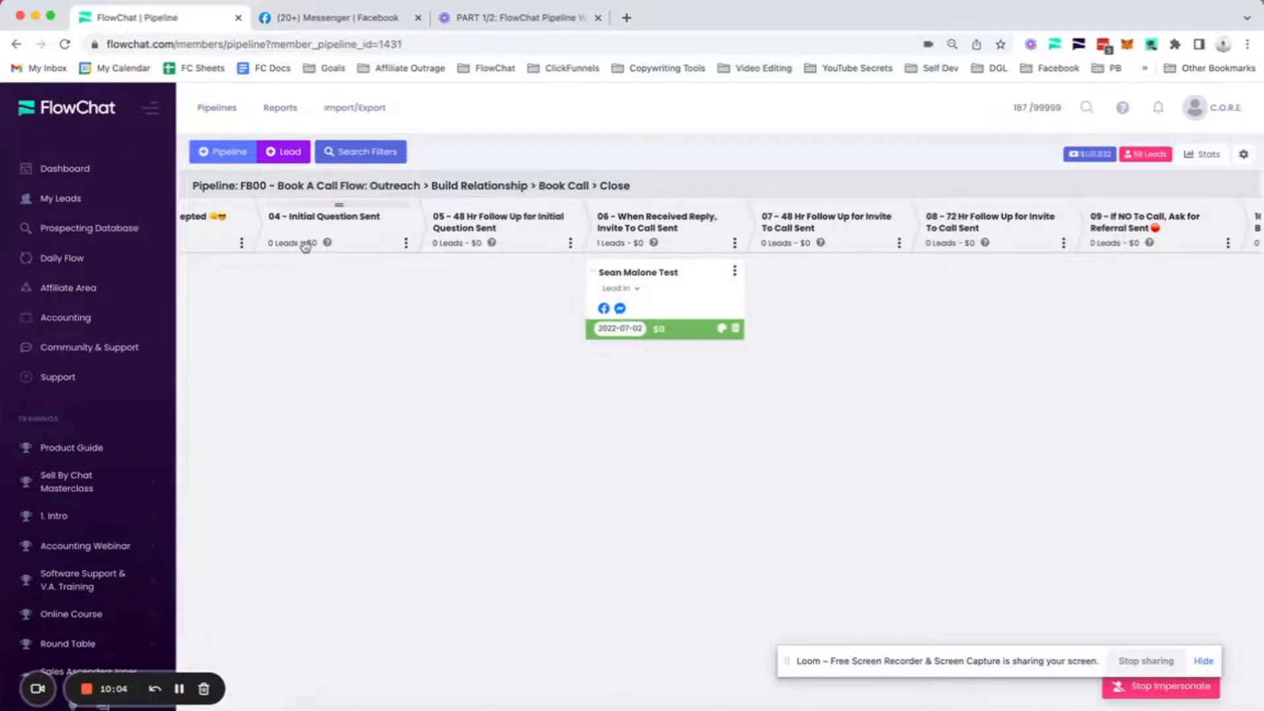
Put the test lead card back in stage 04 to recheck its message templates, and return the card to stage 06
left_click_drag(704, 304, 373, 299)
left_click(292, 309)
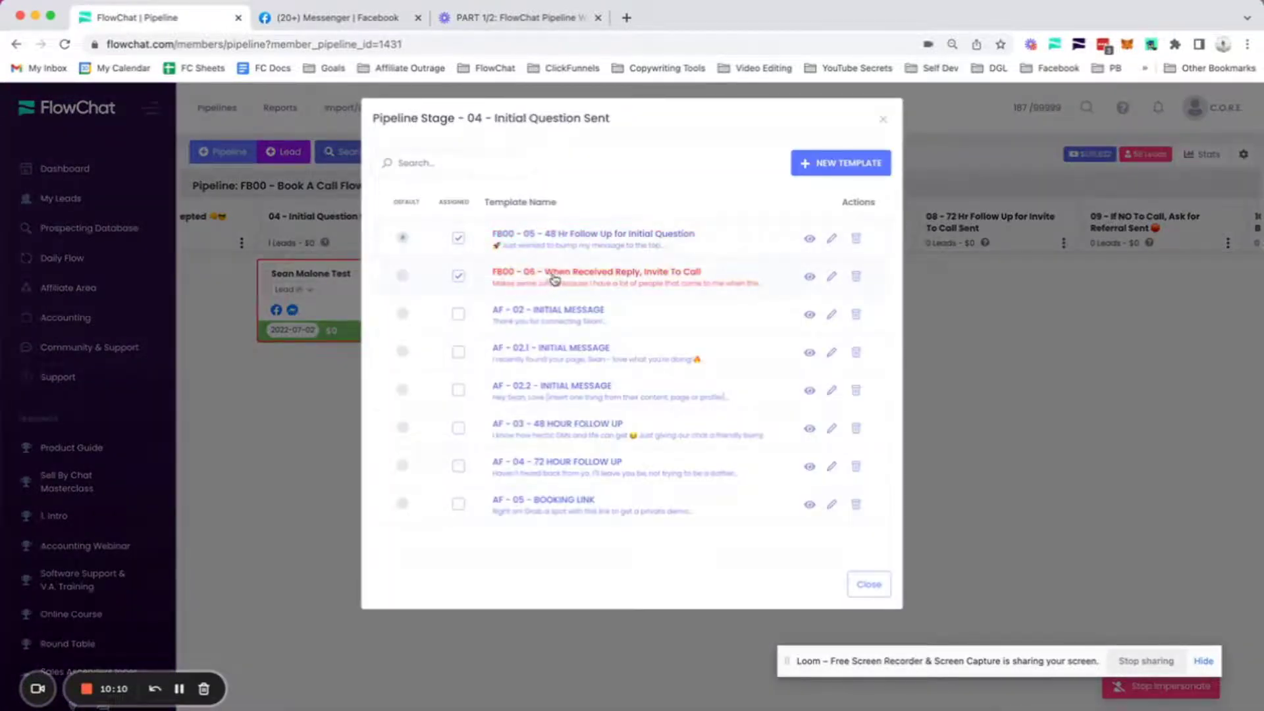
left_click(868, 583)
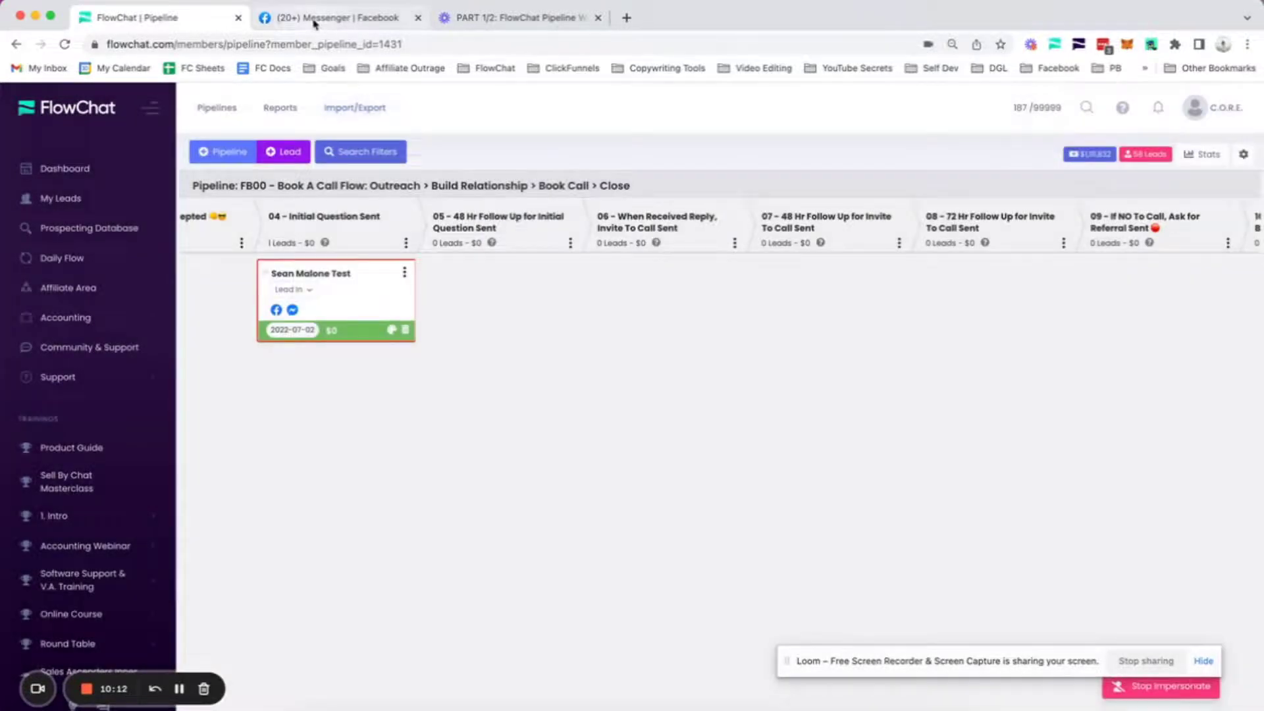
left_click_drag(341, 299, 669, 299)
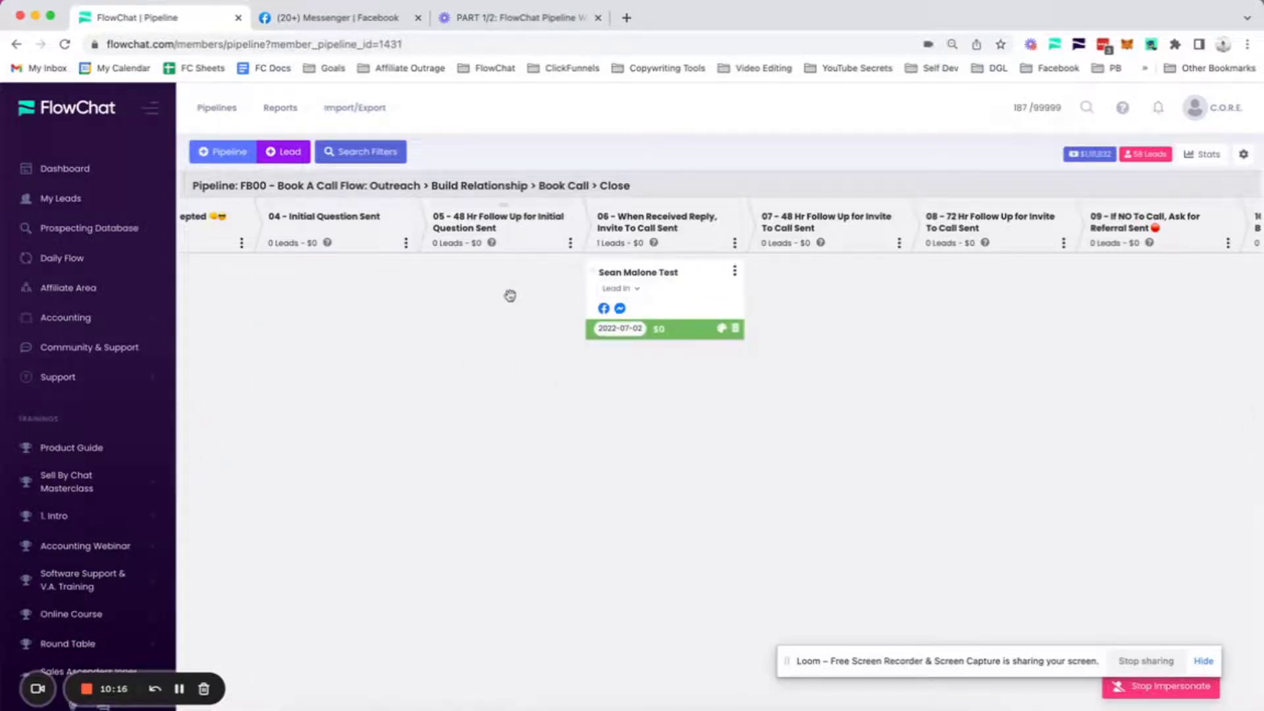
scroll(582, 304, "right", 2)
scroll(581, 304, "right", 8)
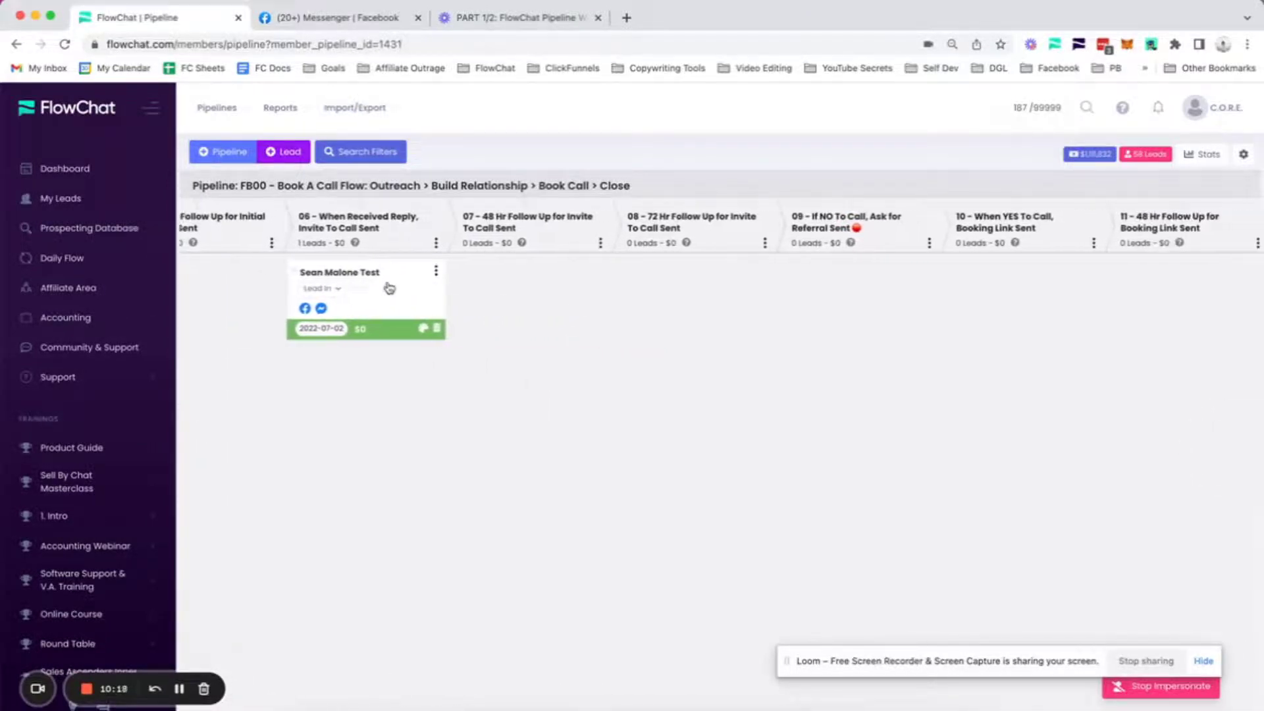
scroll(389, 288, "right", 3)
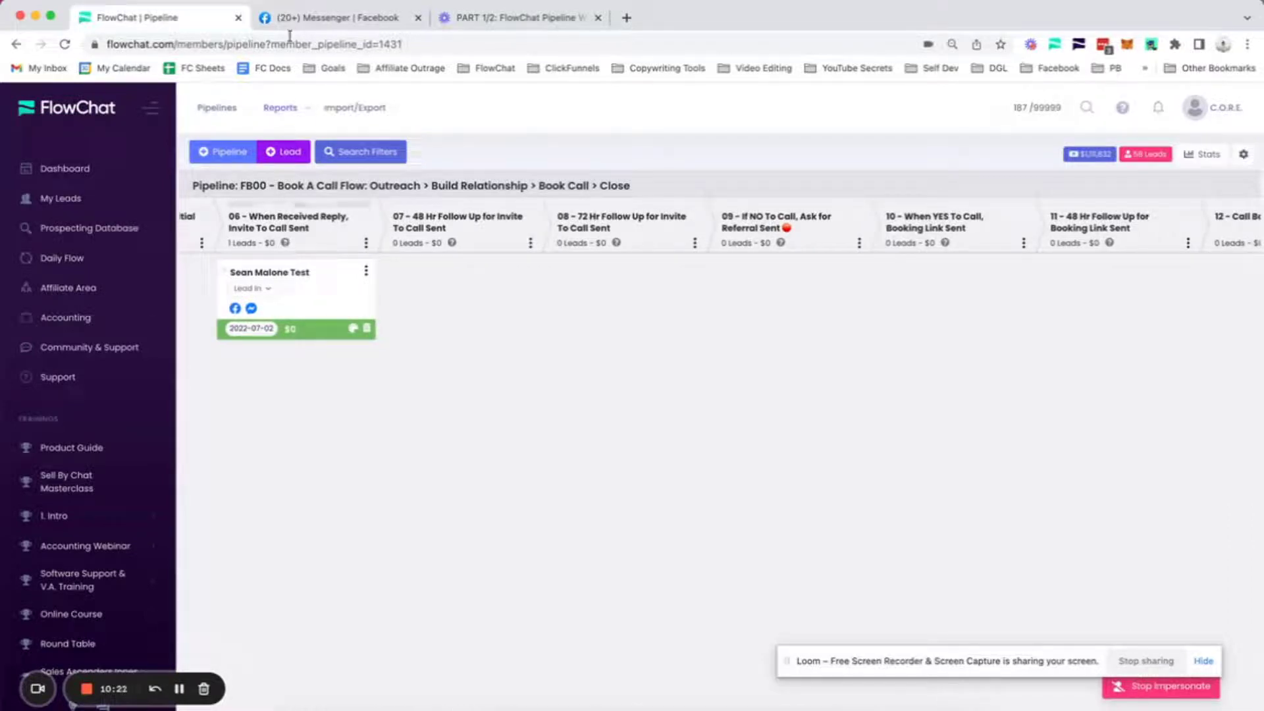
In the Messenger conversation, unsend the second "Makes sense" message for everyone and highlight the remaining message's closing question
left_click(316, 20)
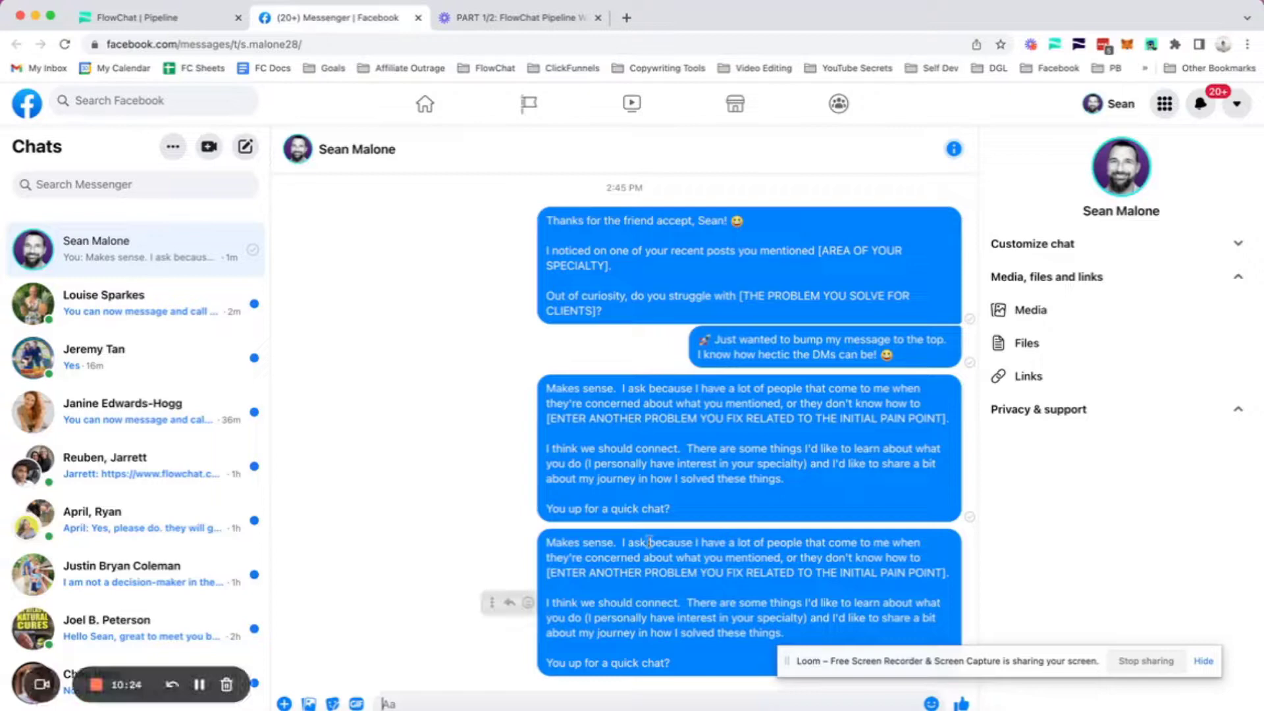
left_click(492, 603)
left_click(491, 537)
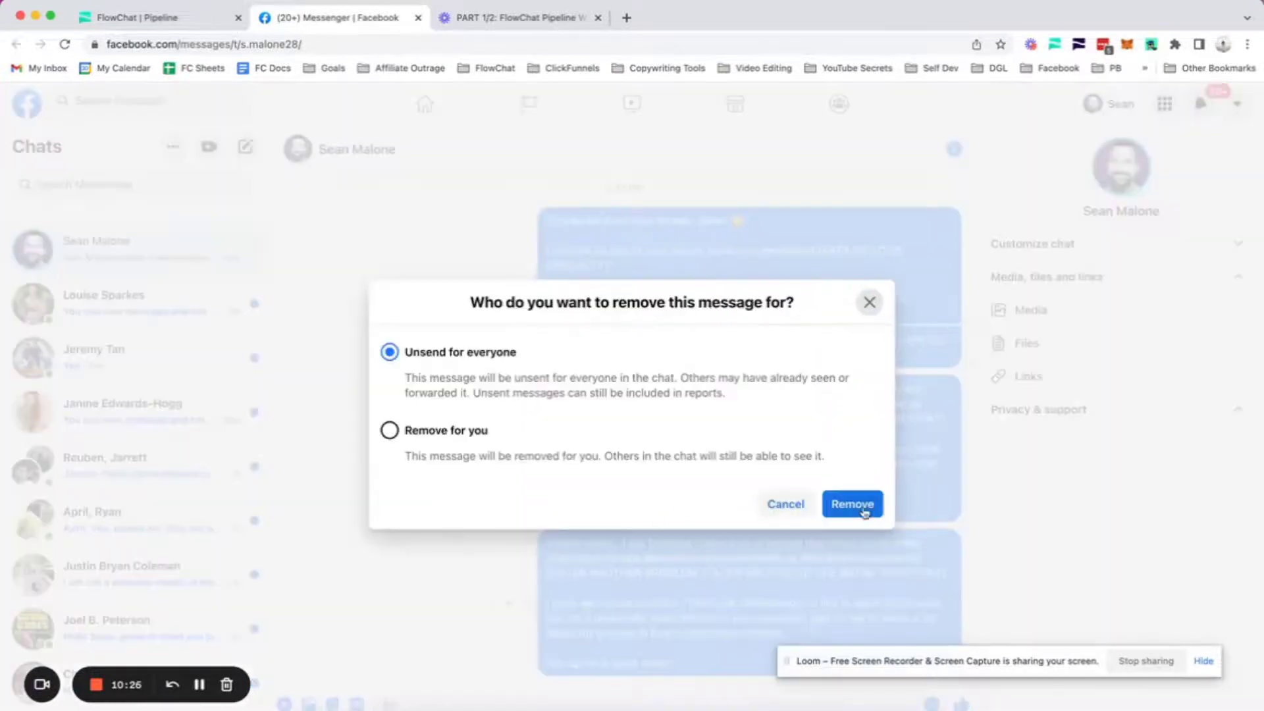
left_click(852, 504)
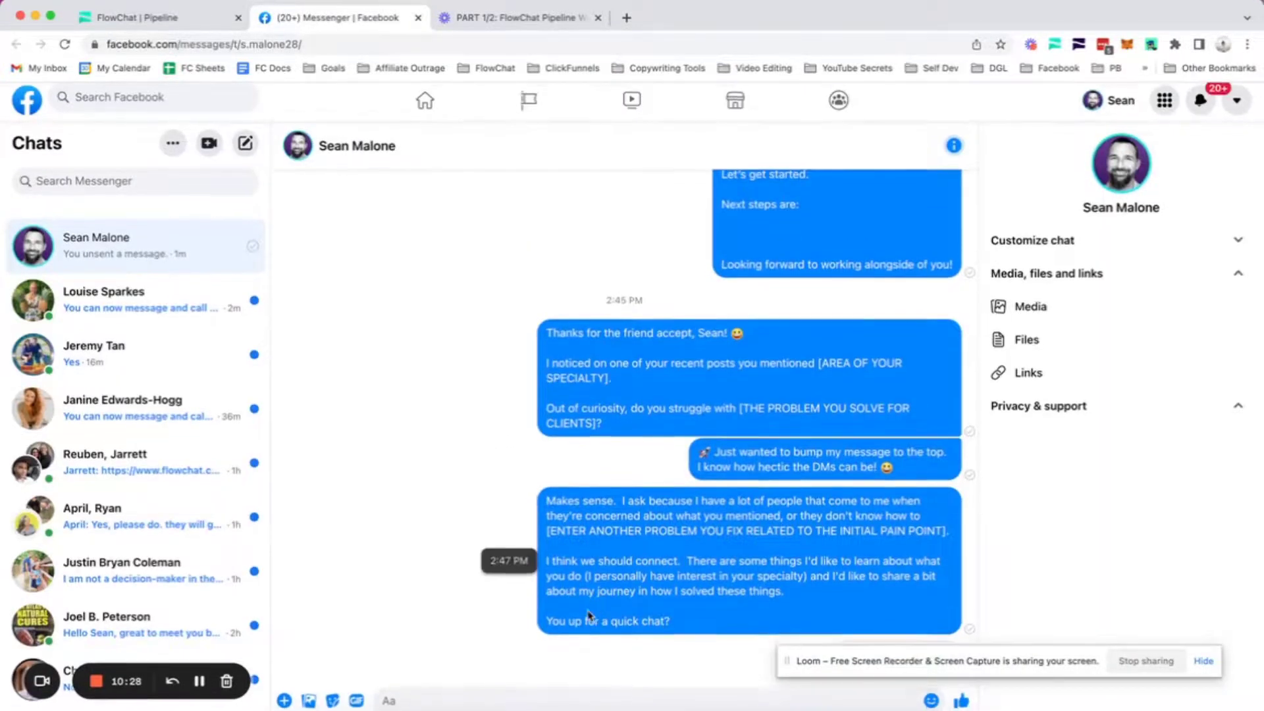
left_click_drag(636, 624, 520, 619)
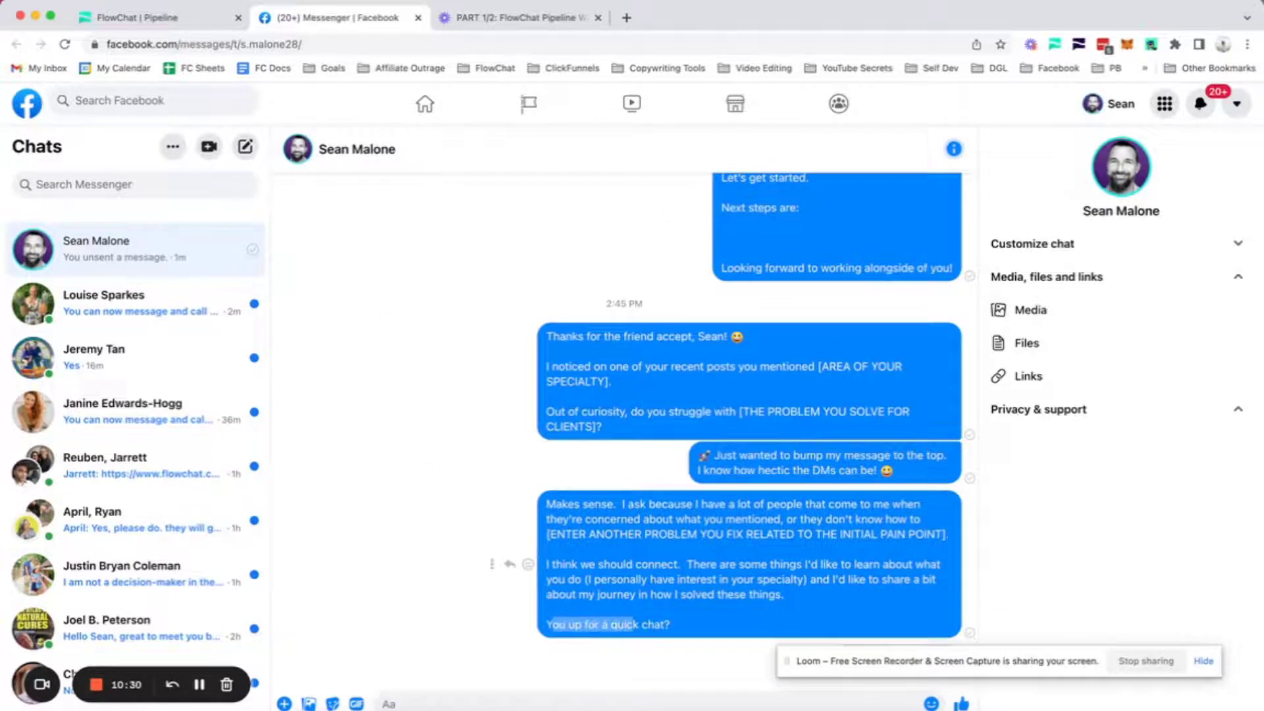
Return to the FlowChat pipeline and read the SOP for stage 06 - When Received Reply, Invite To Call Sent
left_click(162, 17)
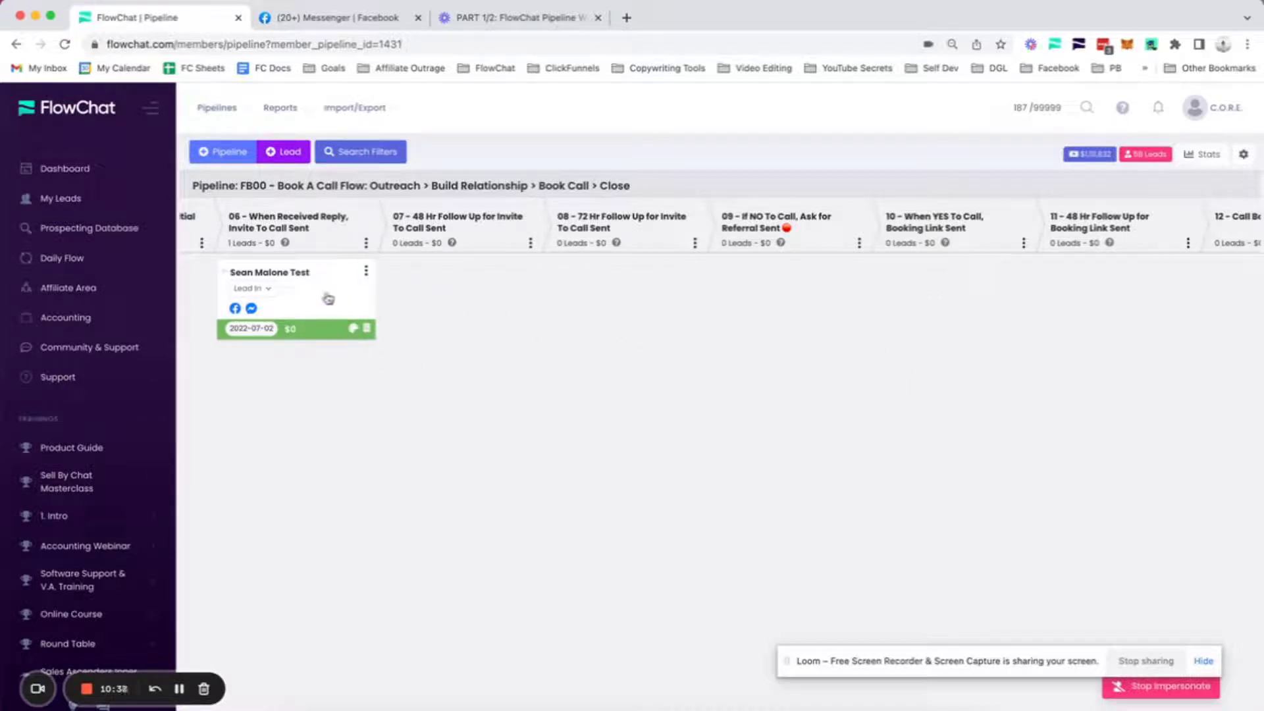
mouse_move(328, 299)
left_mouse_down()
mouse_move(858, 350)
mouse_move(988, 293)
mouse_move(356, 333)
mouse_move(303, 283)
mouse_move(452, 323)
mouse_move(779, 298)
mouse_move(708, 319)
mouse_move(276, 324)
mouse_move(293, 308)
mouse_move(501, 309)
mouse_move(316, 306)
left_mouse_up()
mouse_move(285, 245)
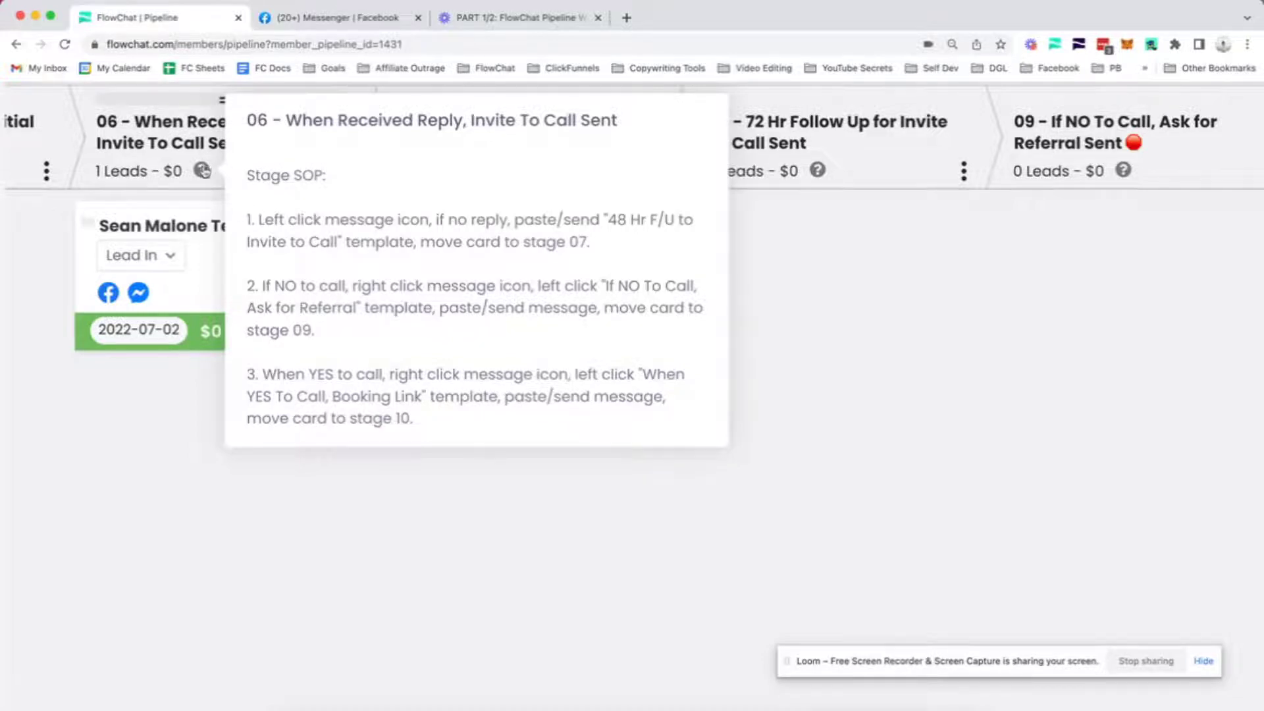
Copy the test lead's default stage 06 template and send that 48-hour follow-up about connecting in the existing Messenger conversation
left_click(247, 510)
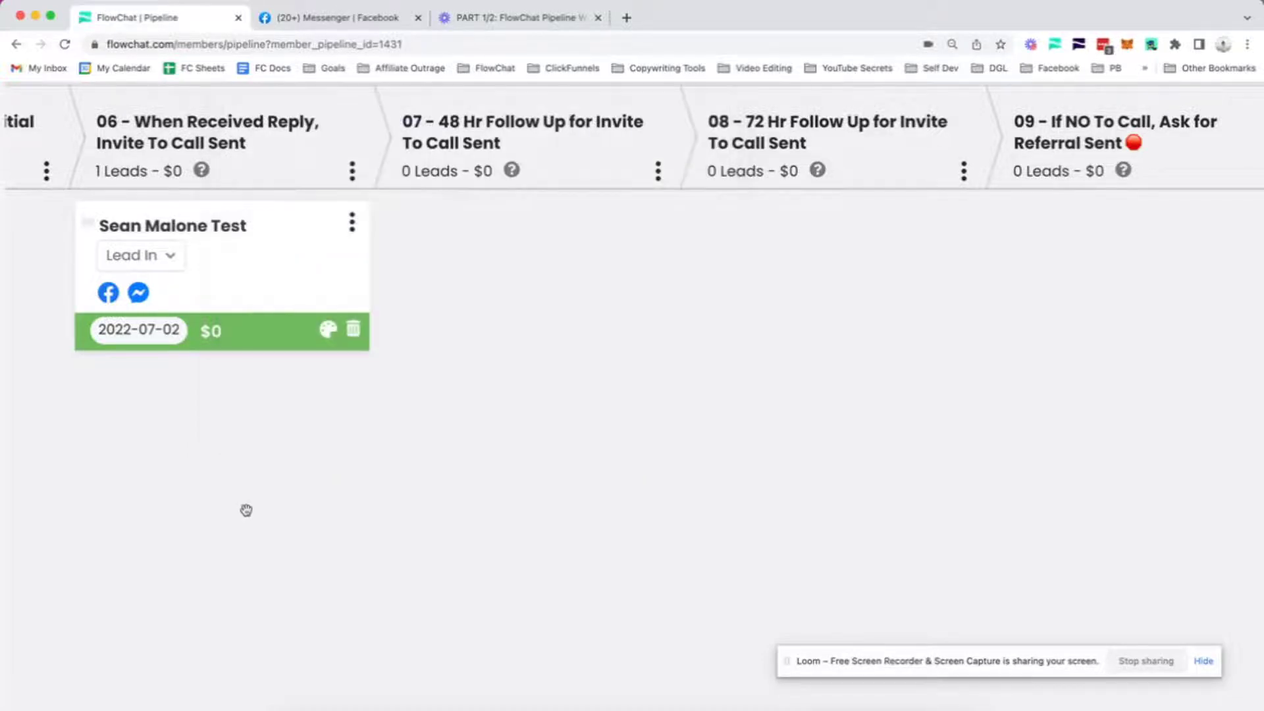
scroll(246, 510, "down", 5)
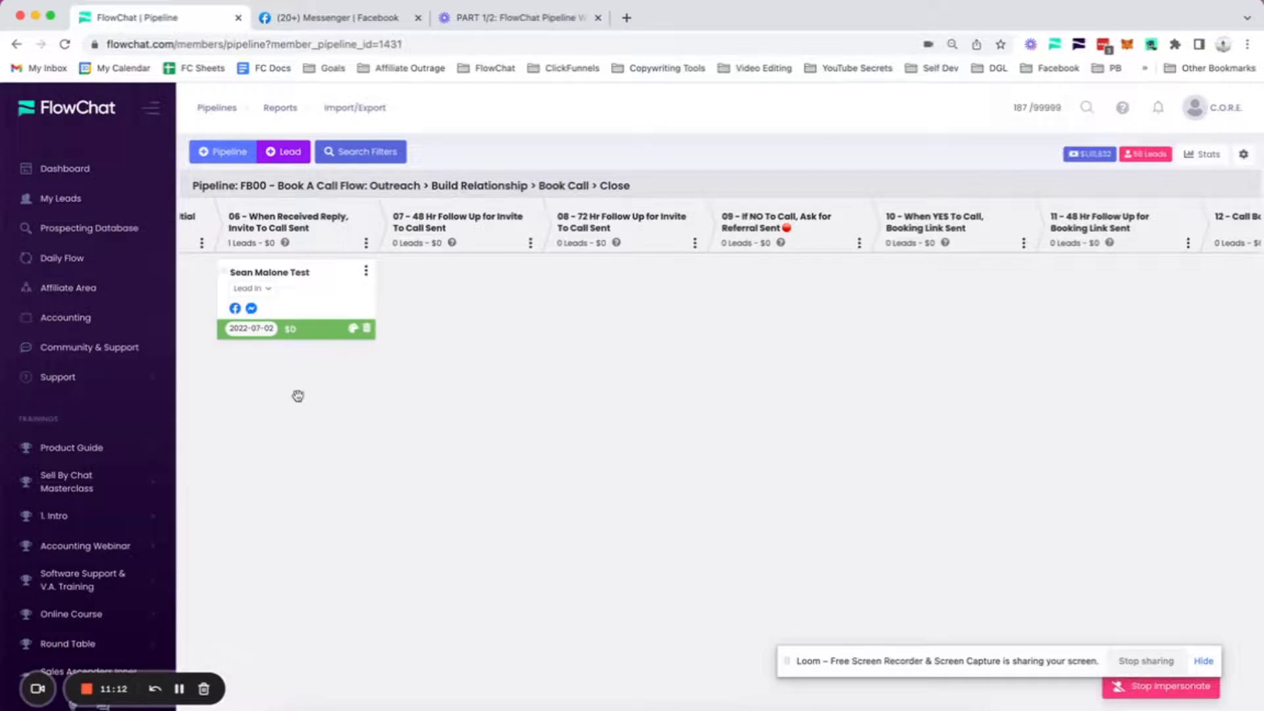
left_click(251, 310)
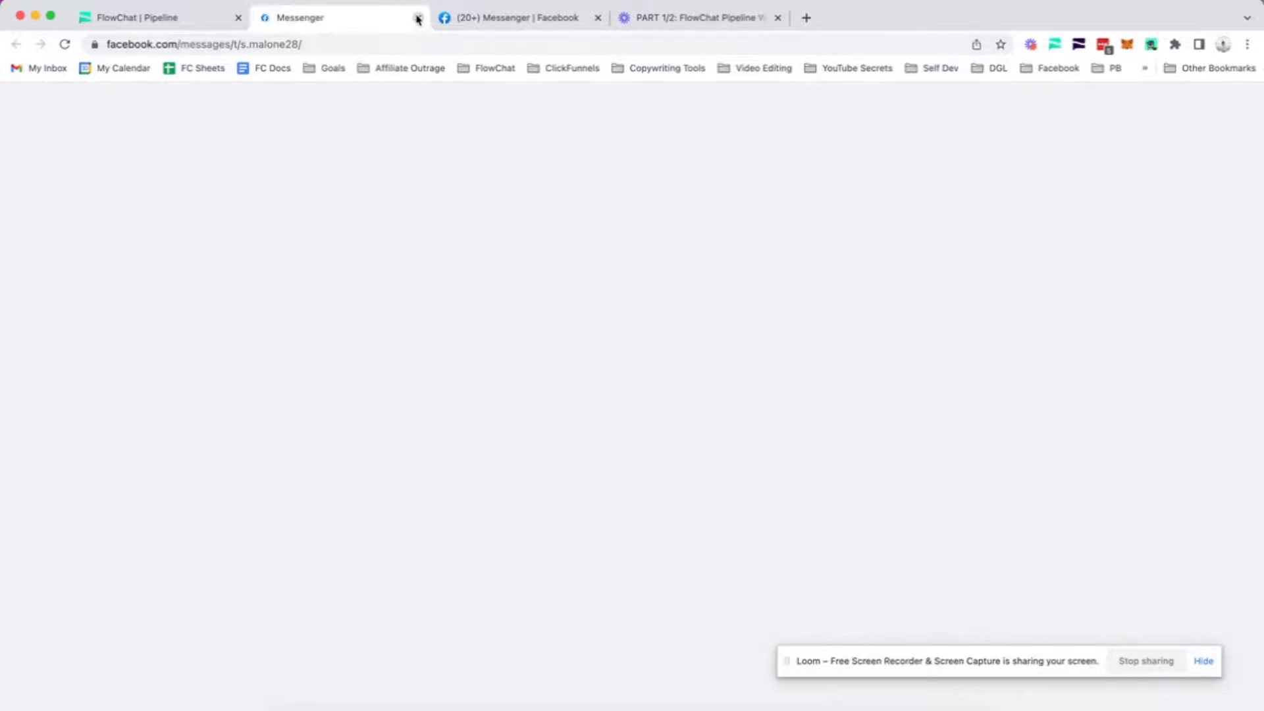
left_click(417, 19)
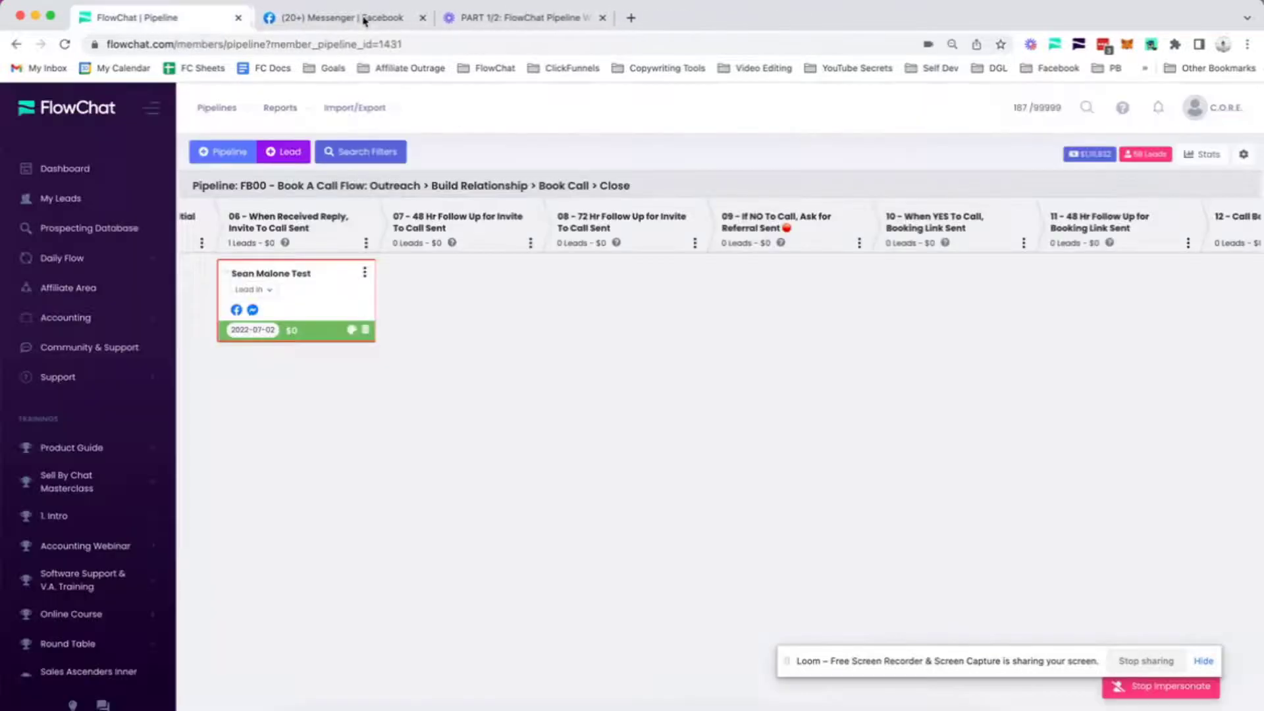
left_click(369, 18)
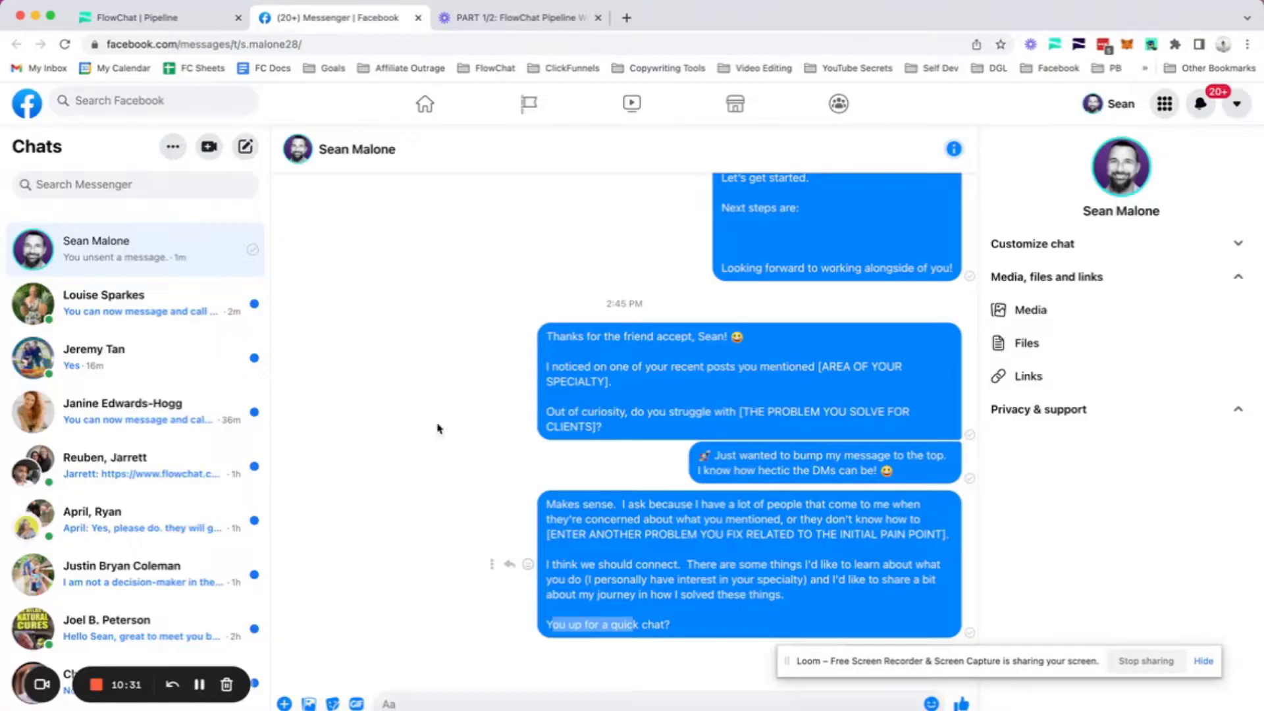
left_click(471, 705)
type("Seriously Sean, I'd like to connect, you up for it?")
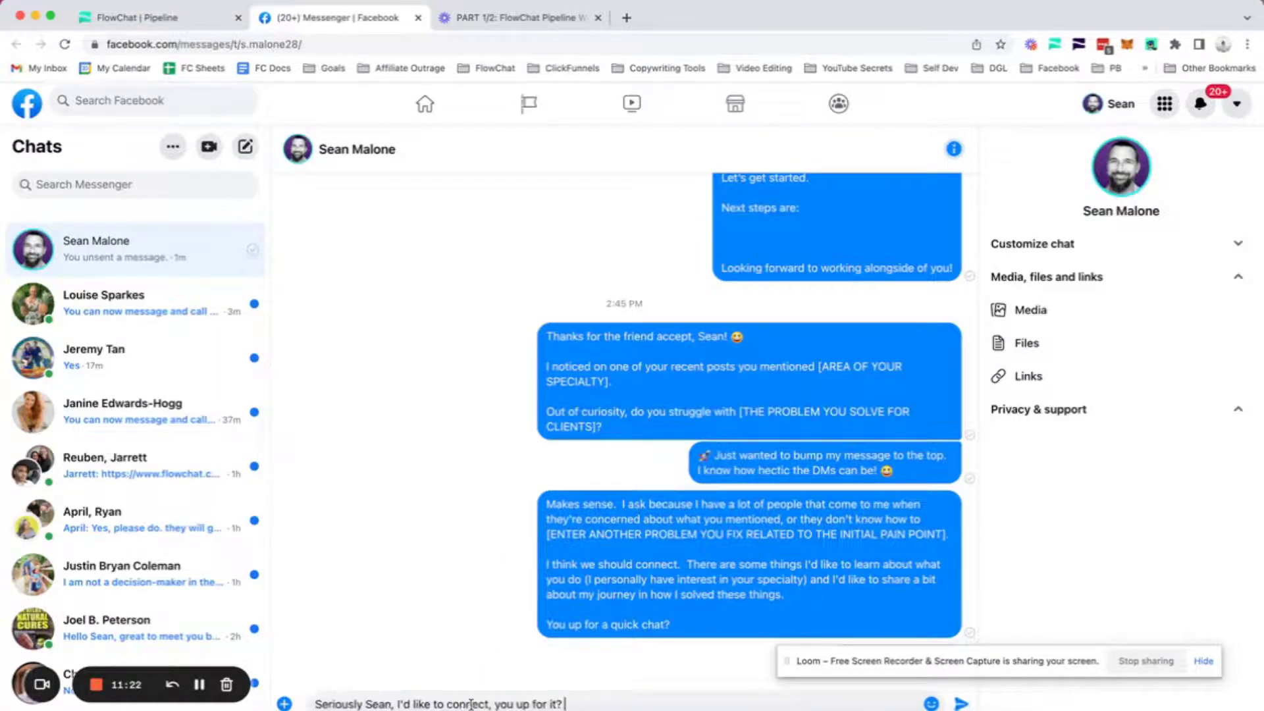
key("Return")
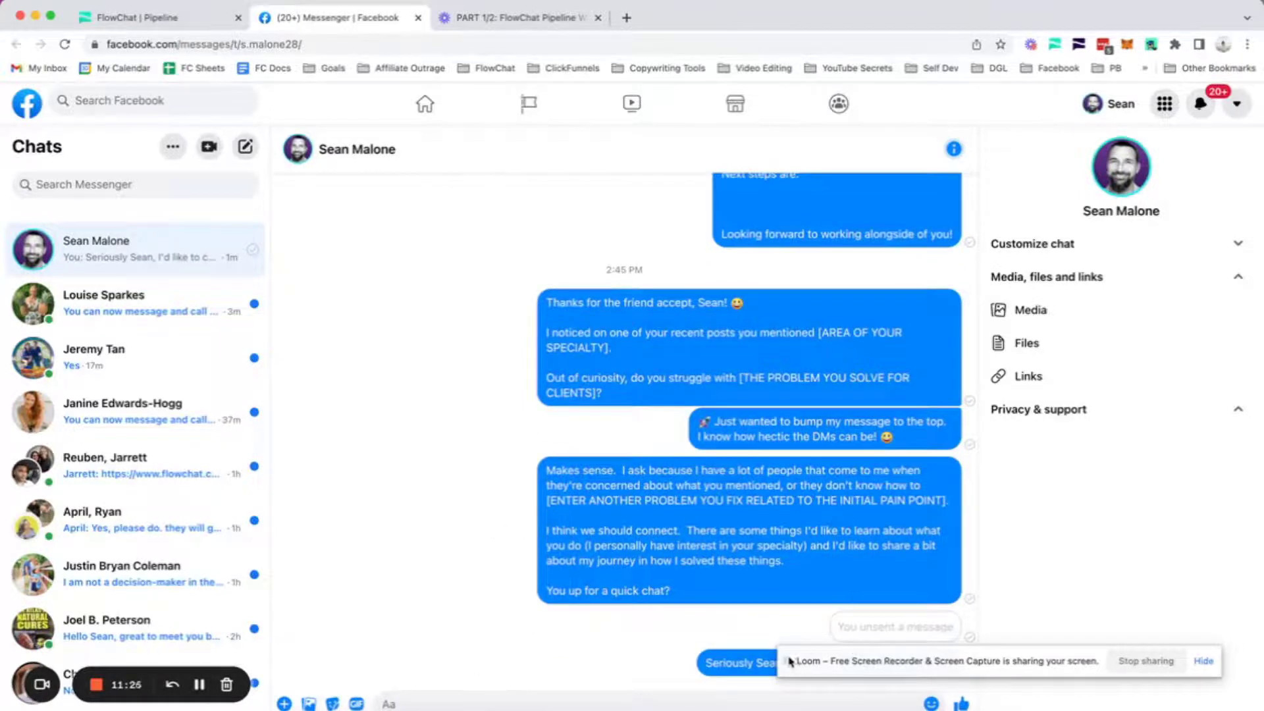
left_click(790, 661)
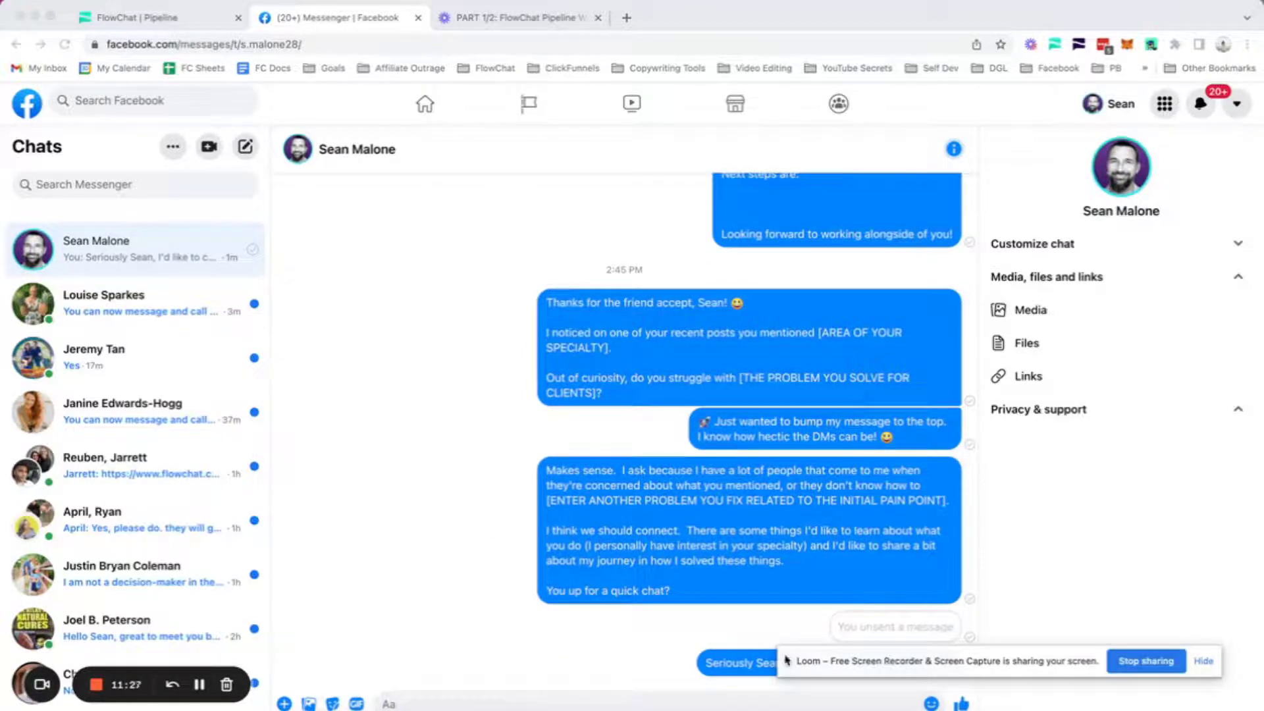
left_click_drag(785, 661, 62, 577)
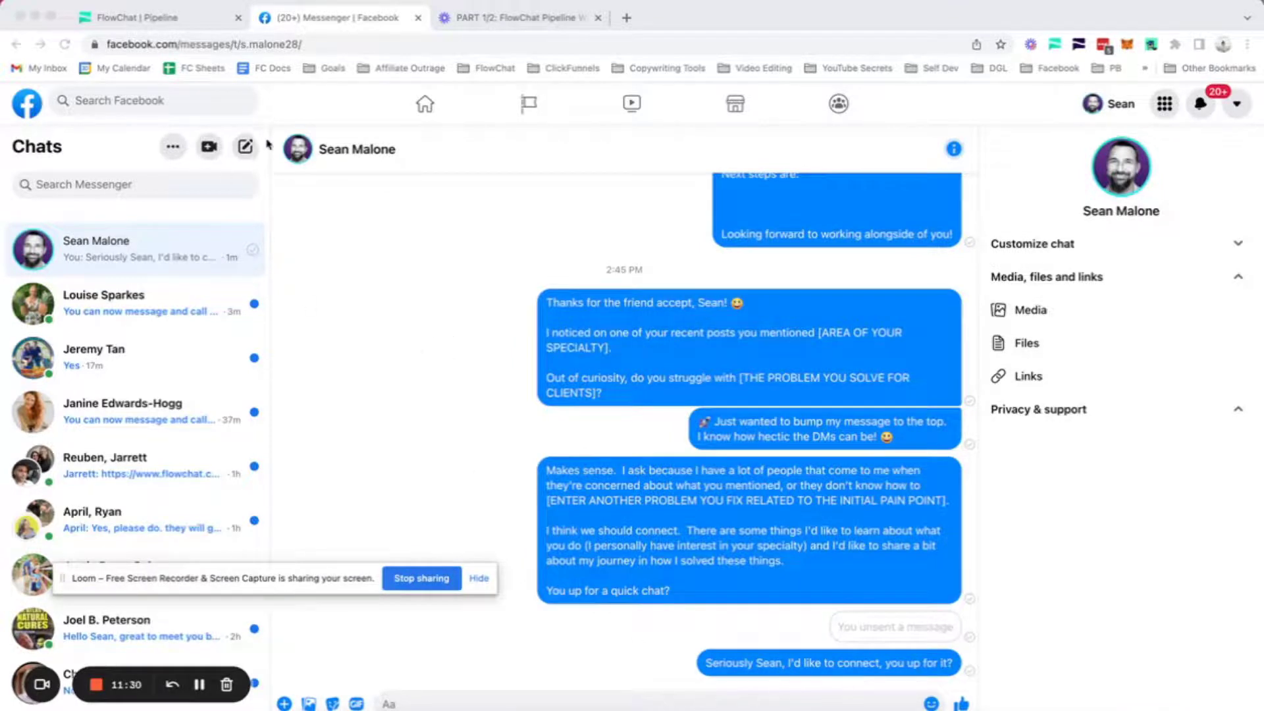
Return to FlowChat, move the test lead card to stage 07 - 48 Hr Follow Up for Invite To Call Sent, and read its SOP
left_click(181, 18)
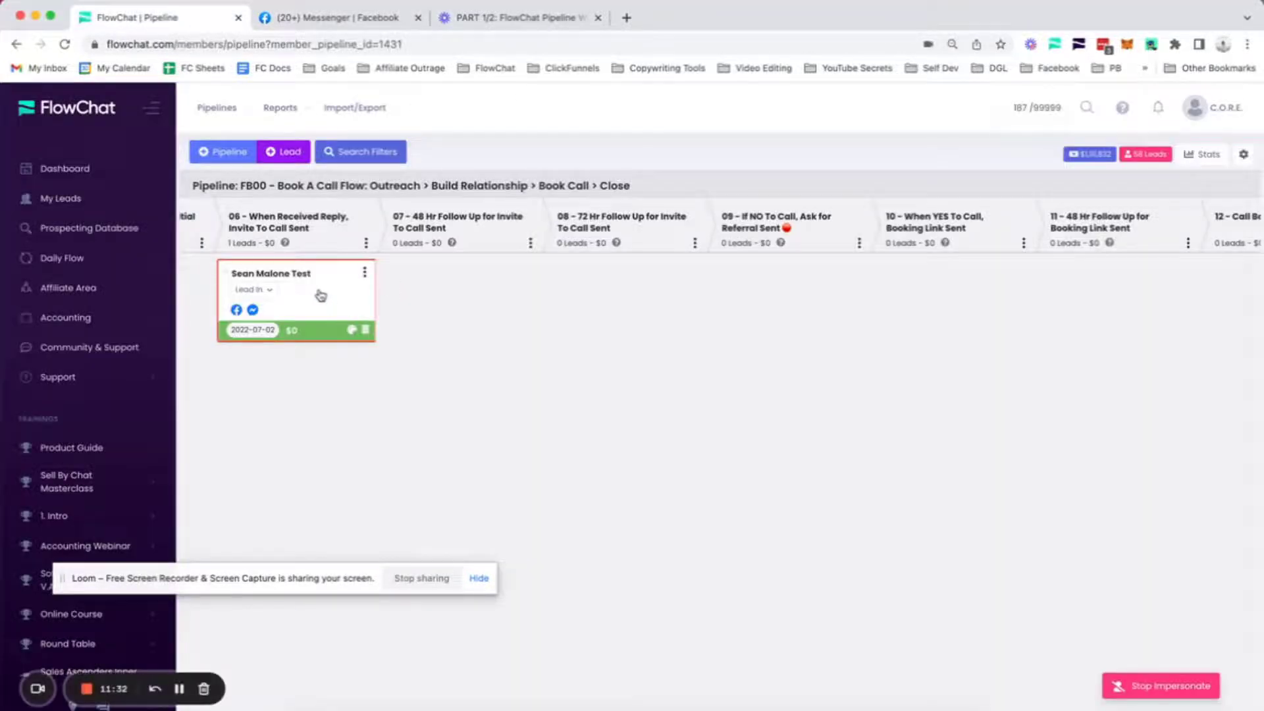
left_click_drag(321, 295, 491, 300)
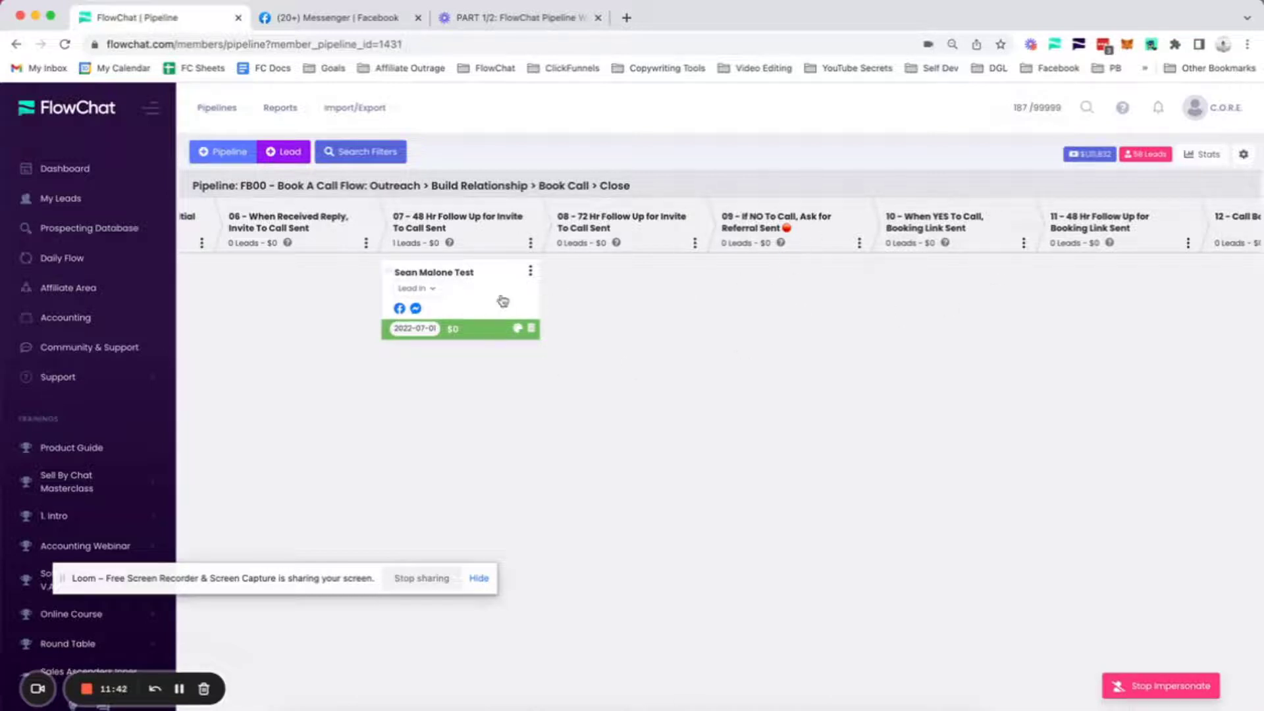
mouse_move(453, 245)
scroll(452, 248, "up", 5)
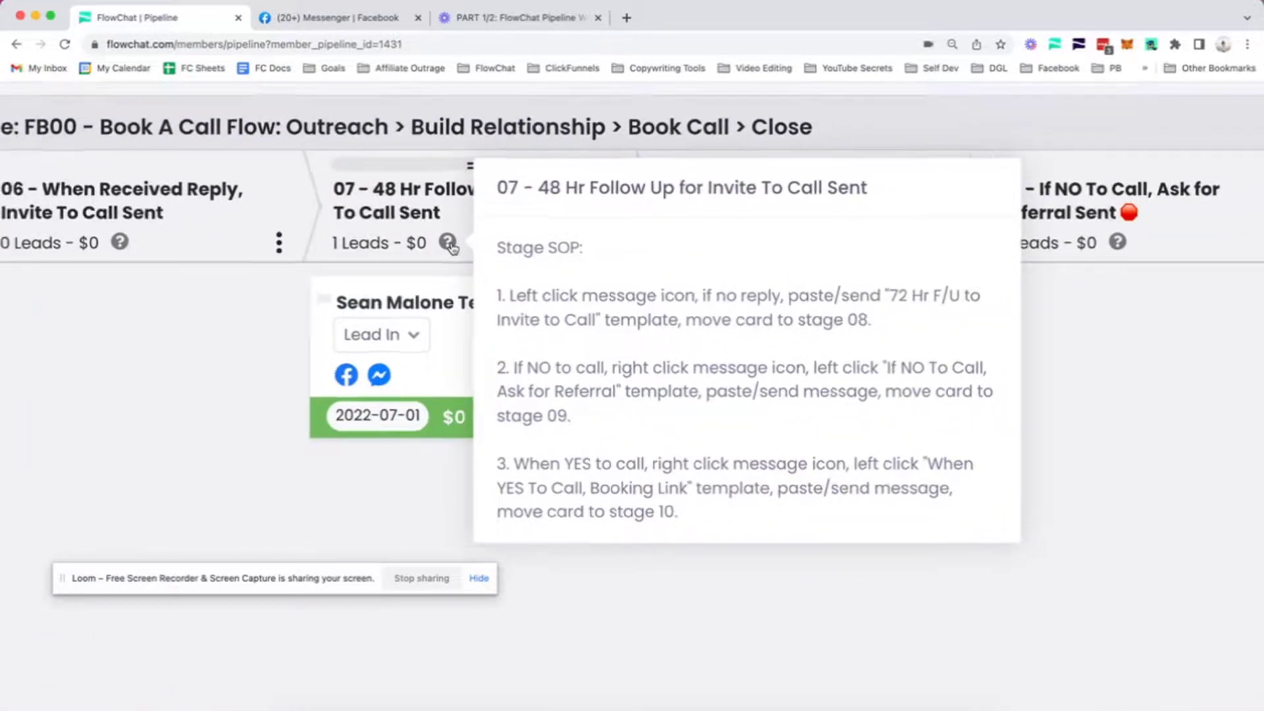
scroll(453, 247, "down", 5)
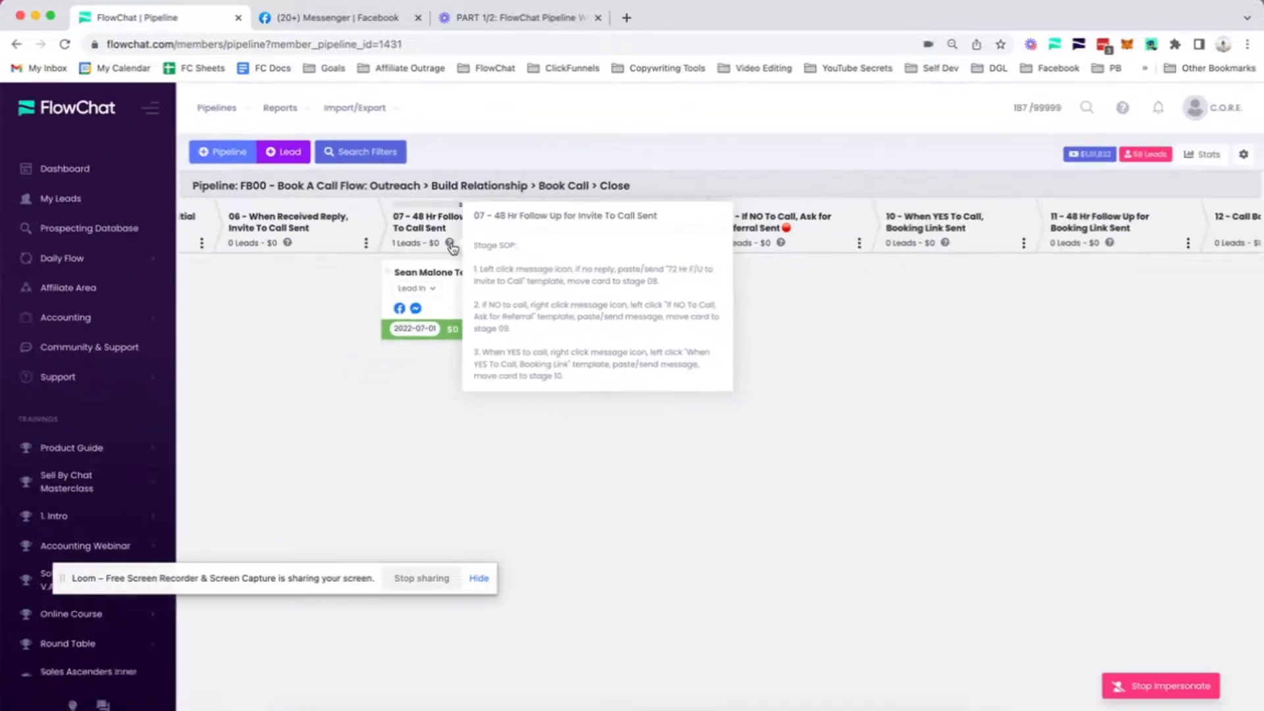
Copy the card's default 72 Hr Follow Up for Invite To Call template and send the "Just wanted to connect again" message in Messenger
left_click(416, 310)
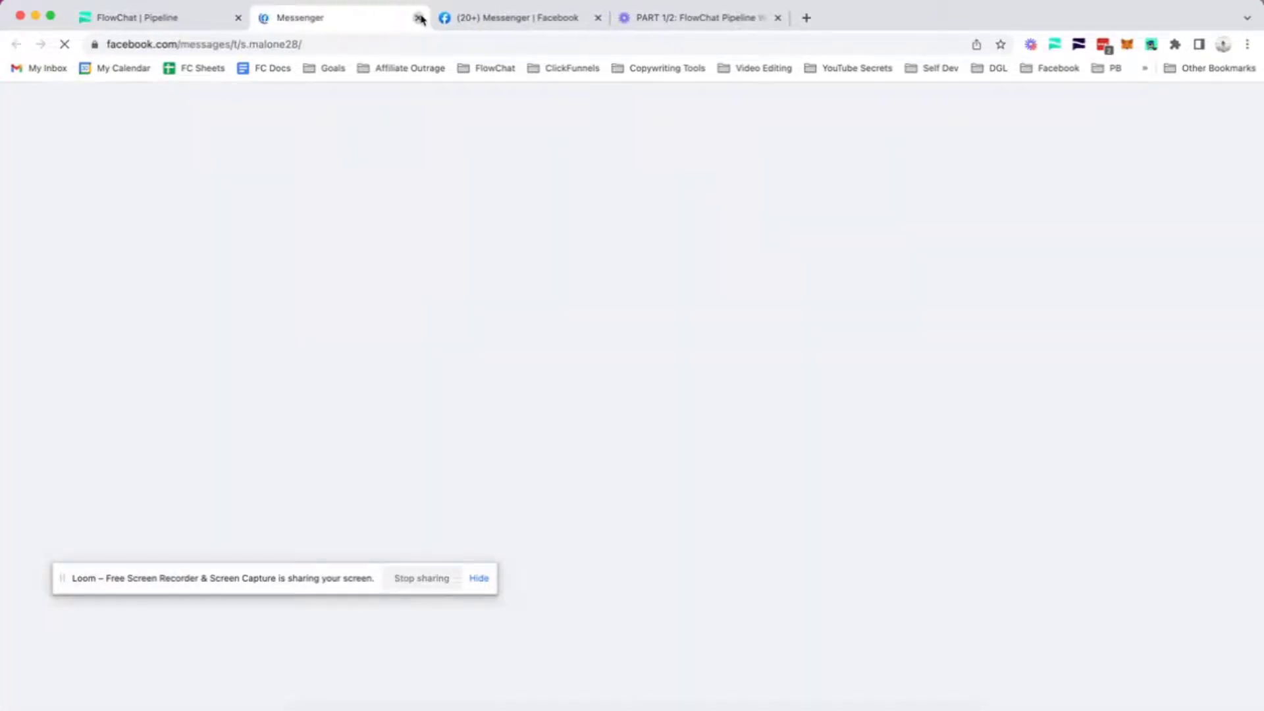
left_click(420, 19)
left_click(347, 18)
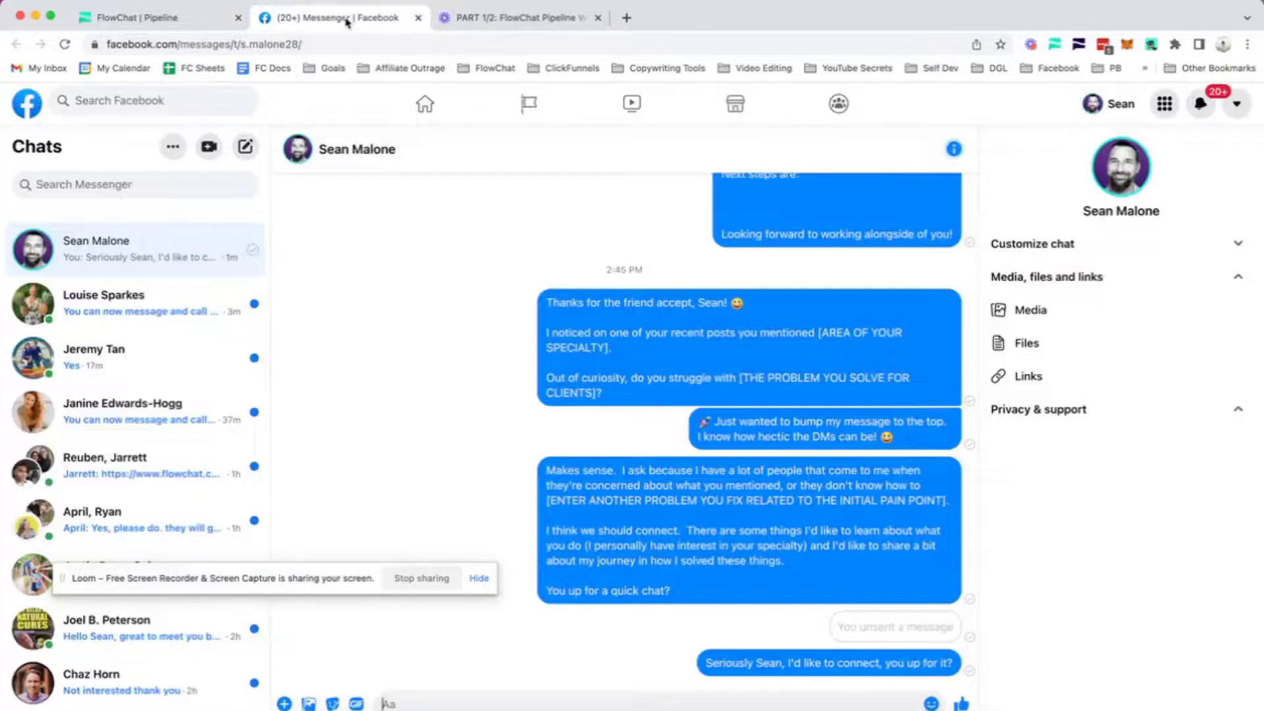
type("Just wanted to connect again.  I'm sure you're busy.  BTW, lemme know if there's a better channel to connect with you on (like IG, Li, or email).  Would you be up for a quick chat?")
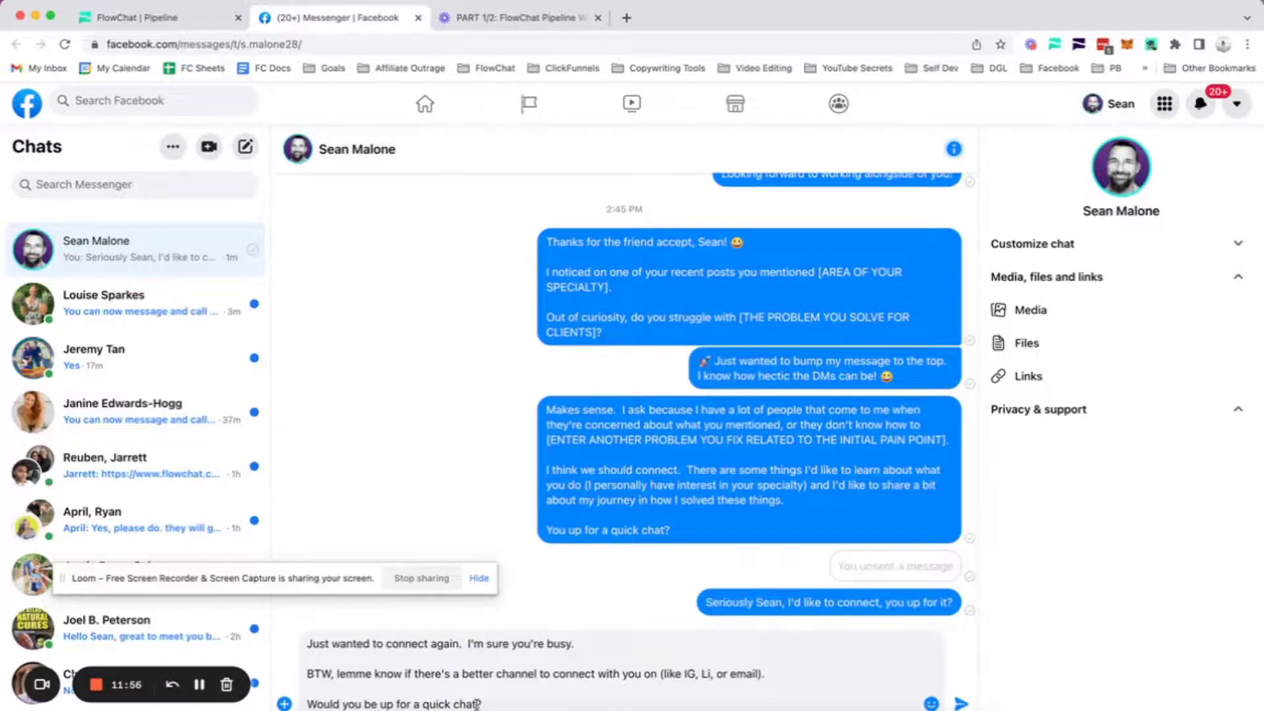
key("Return")
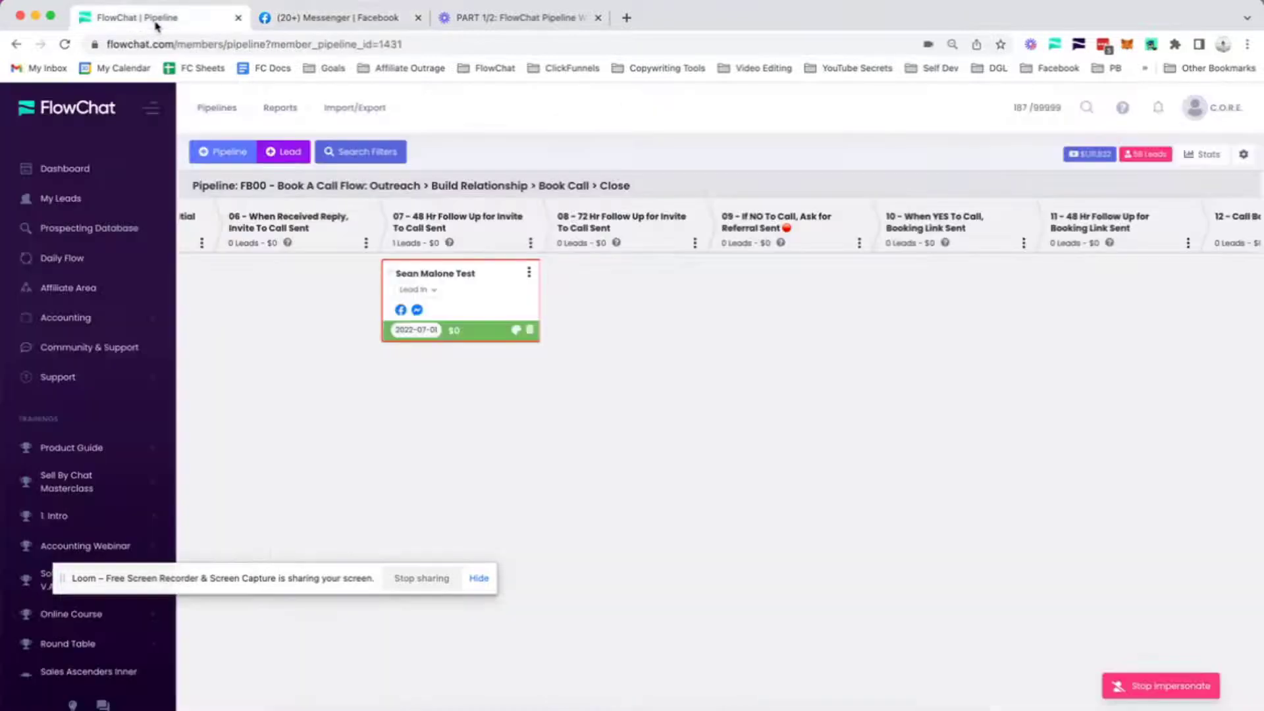
Return to FlowChat and review the message templates assigned to stage 07 - 48 Hr Follow Up for Invite To Call Sent
left_click(165, 26)
left_click(417, 311)
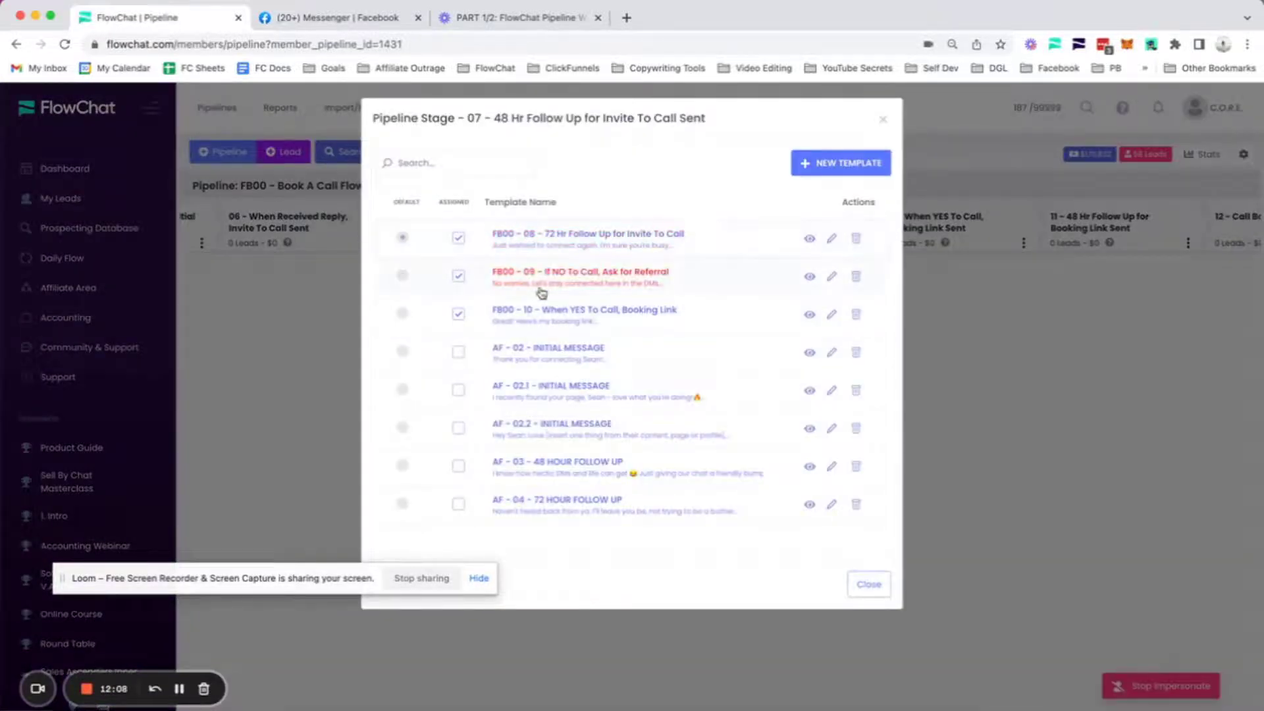
left_click(867, 585)
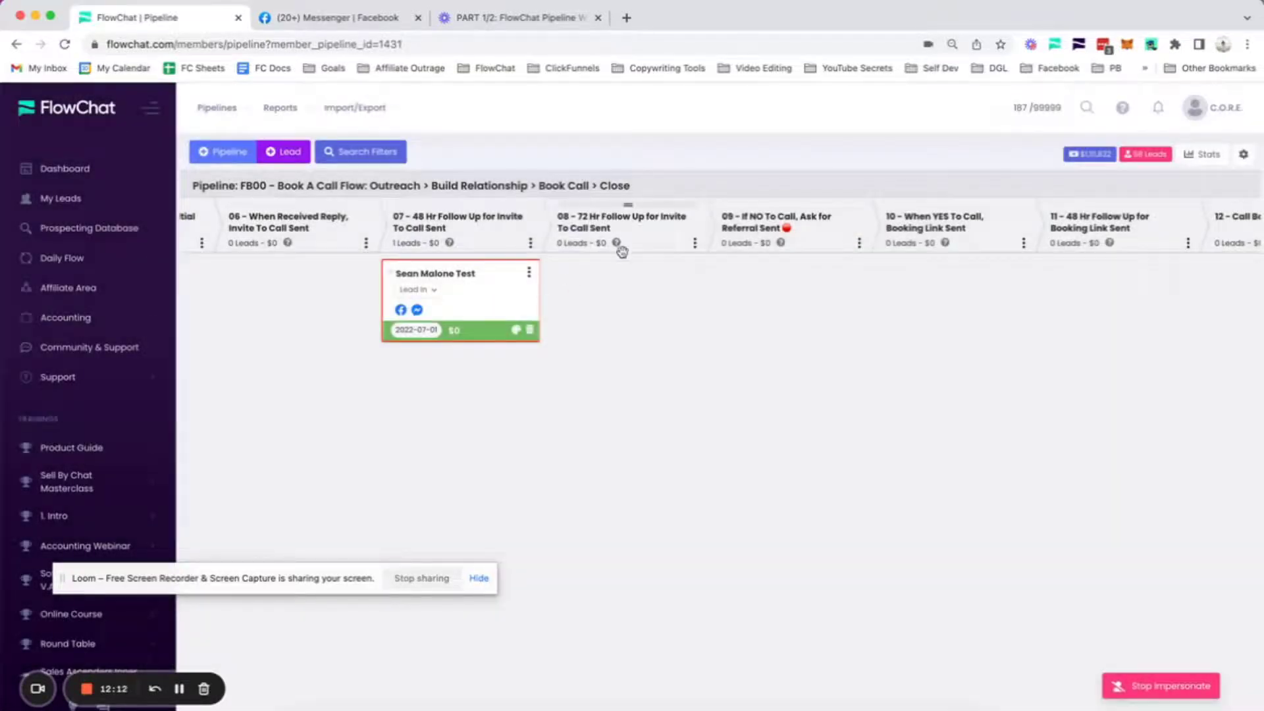
Move the test lead card to stage 08 - 72 Hr Follow Up for Invite To Call Sent and read that stage's SOP
left_click_drag(471, 310, 577, 322)
scroll(625, 319, "right", 4)
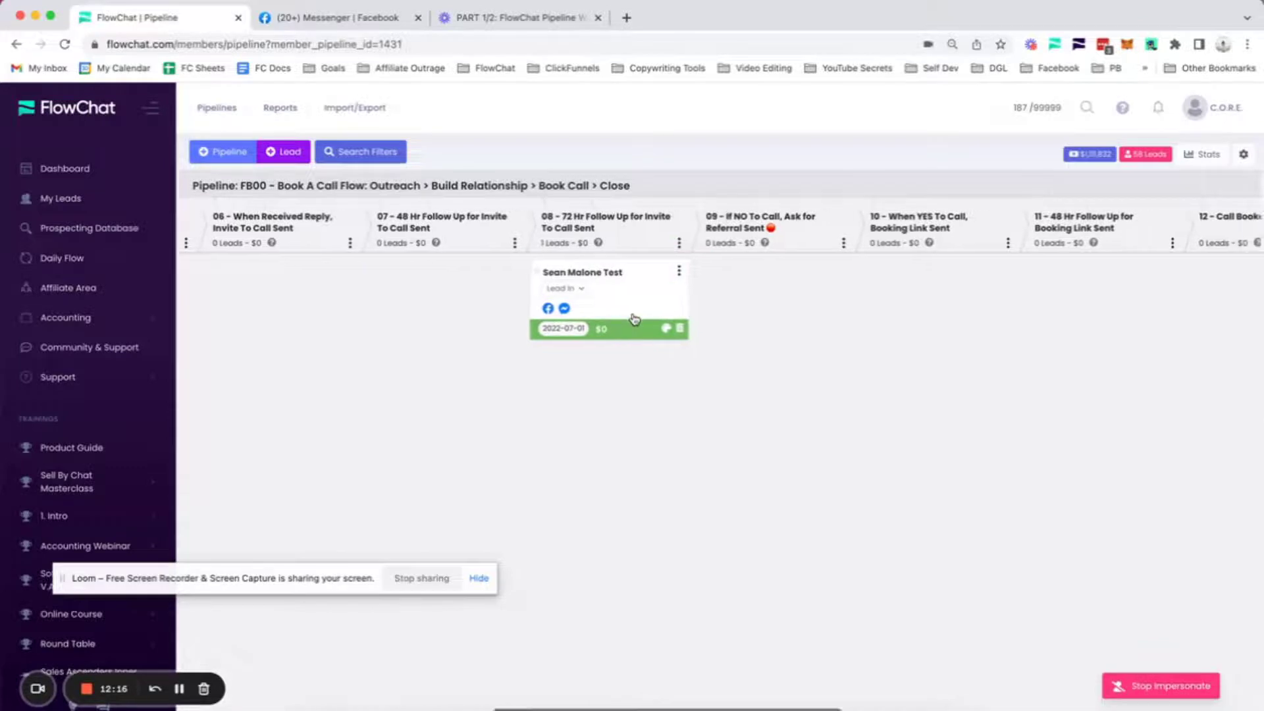
mouse_move(497, 242)
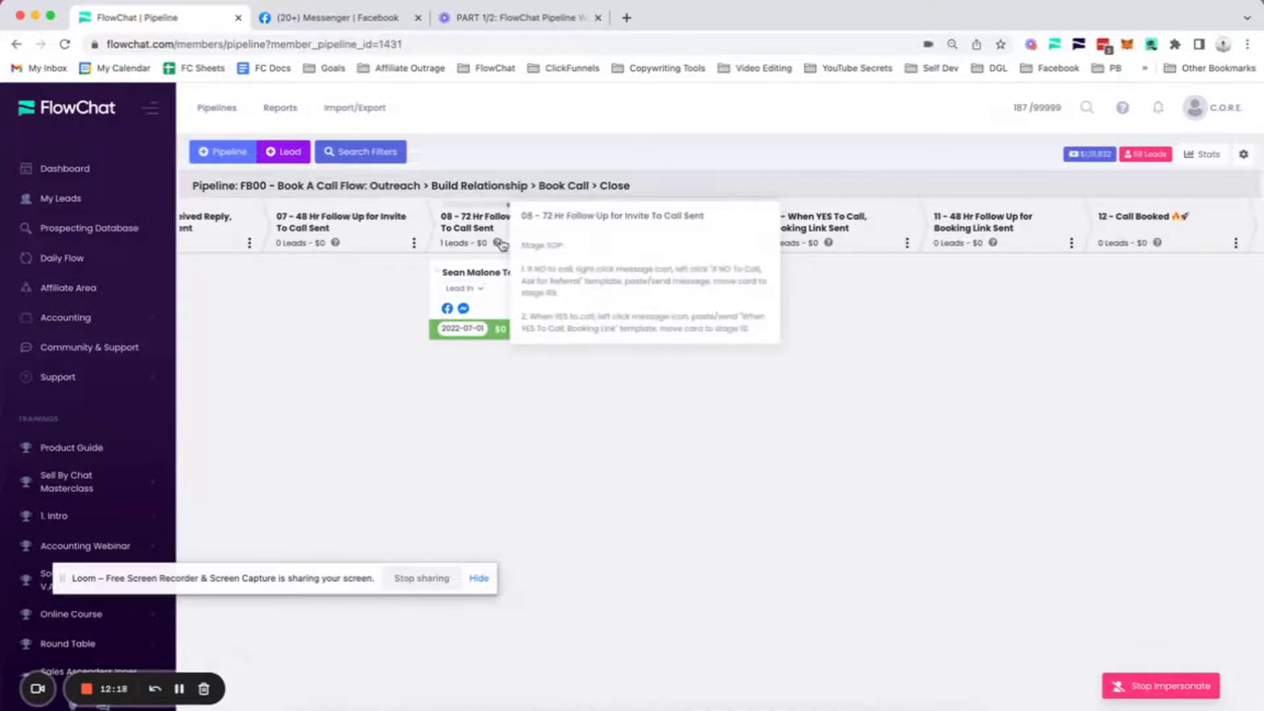
scroll(512, 272, "up", 5)
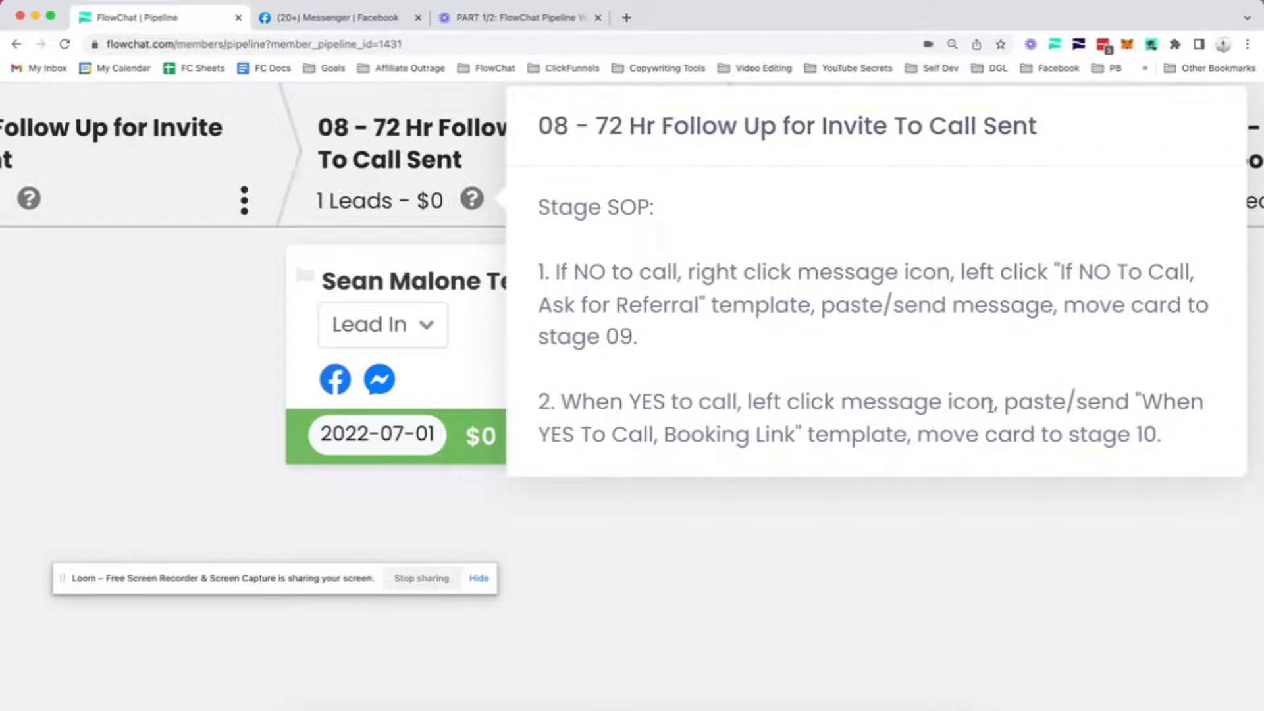
scroll(777, 393, "down", 5)
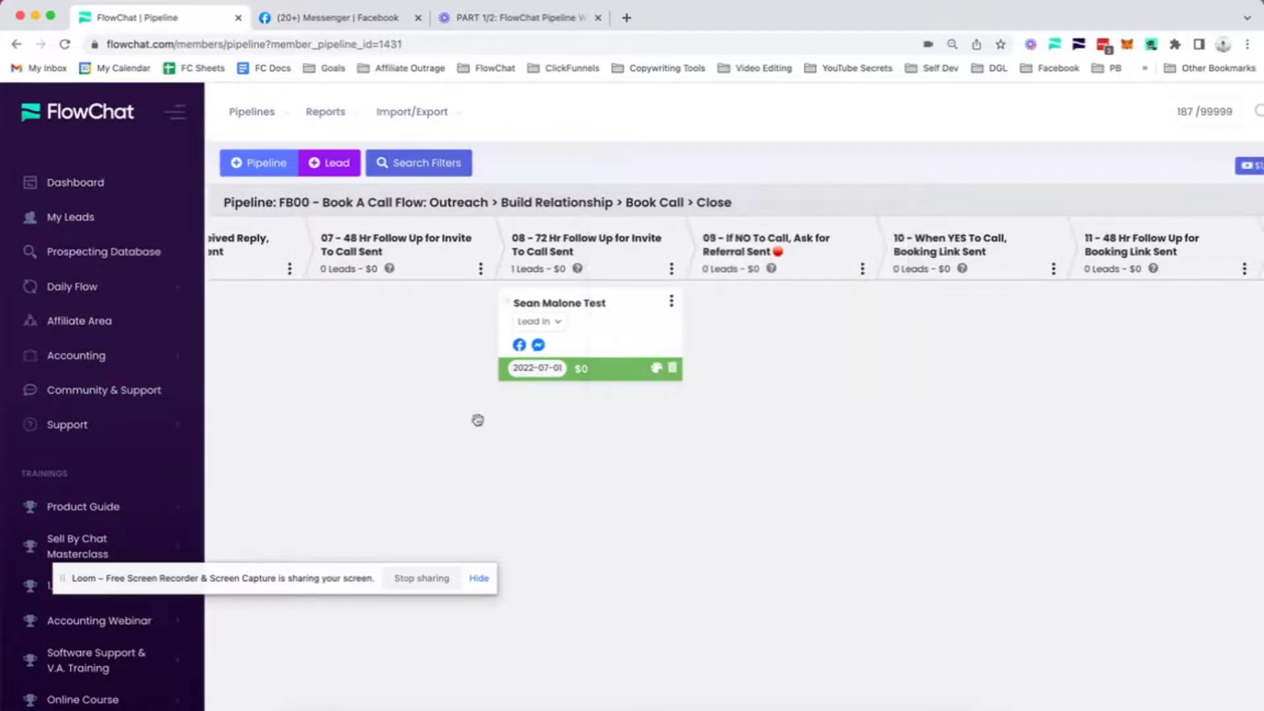
Set "FB00 - 10 - When YES To Call, Booking Link" as the default message template for stage 08
scroll(607, 414, "right", 3)
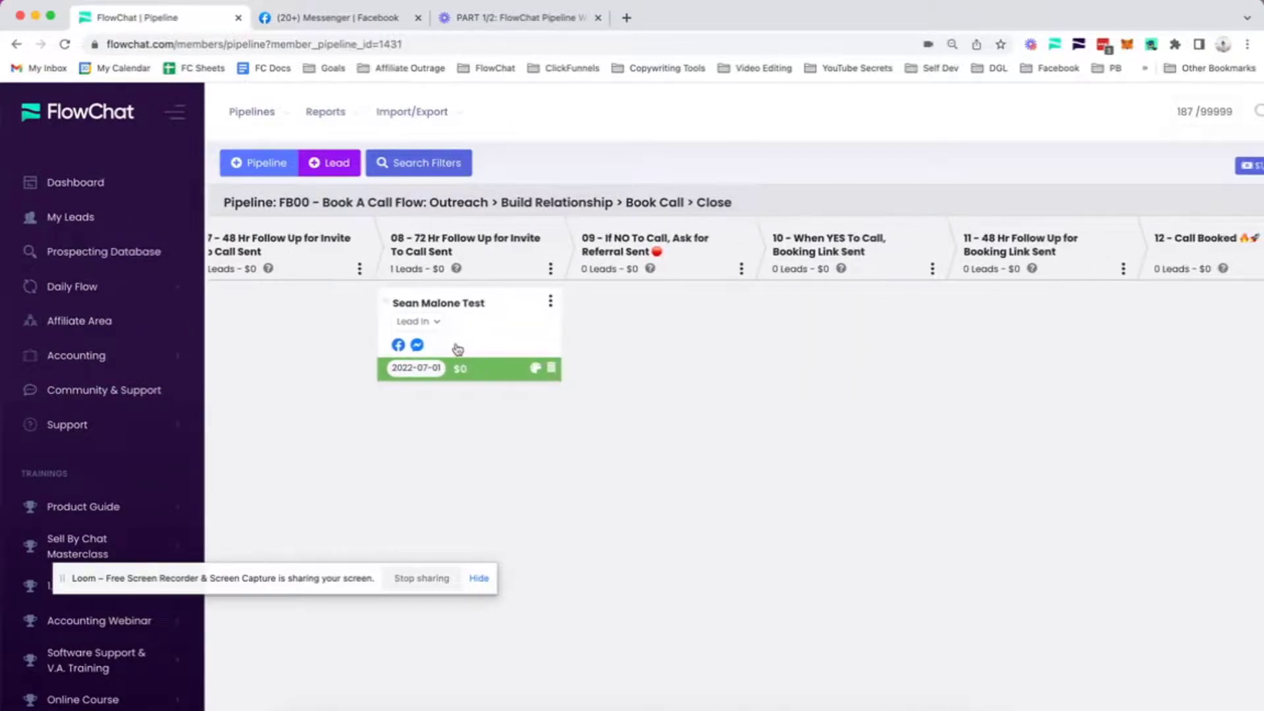
left_click(419, 345)
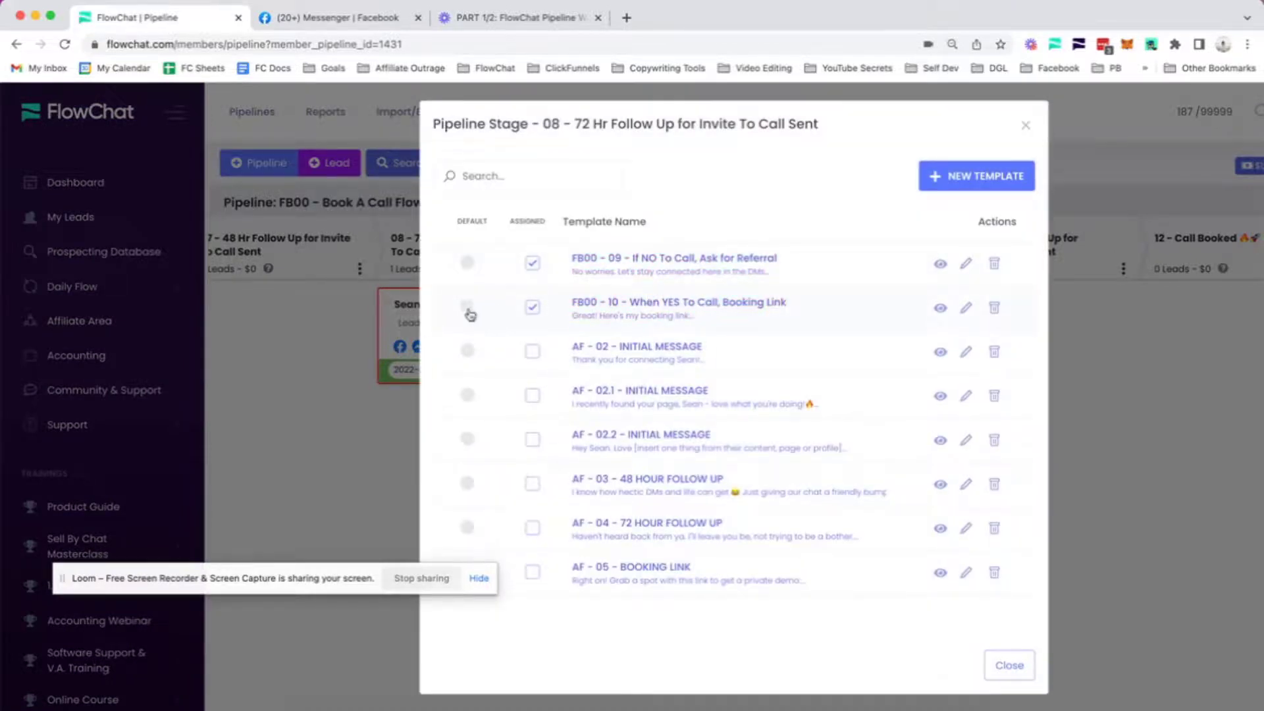
left_click(468, 308)
left_click(981, 671)
Copy the "FB00 - 09 - If NO To Call, Ask for Referral" template from the stage 08 templates and switch to the existing Messenger conversation
scroll(547, 334, "right", 3)
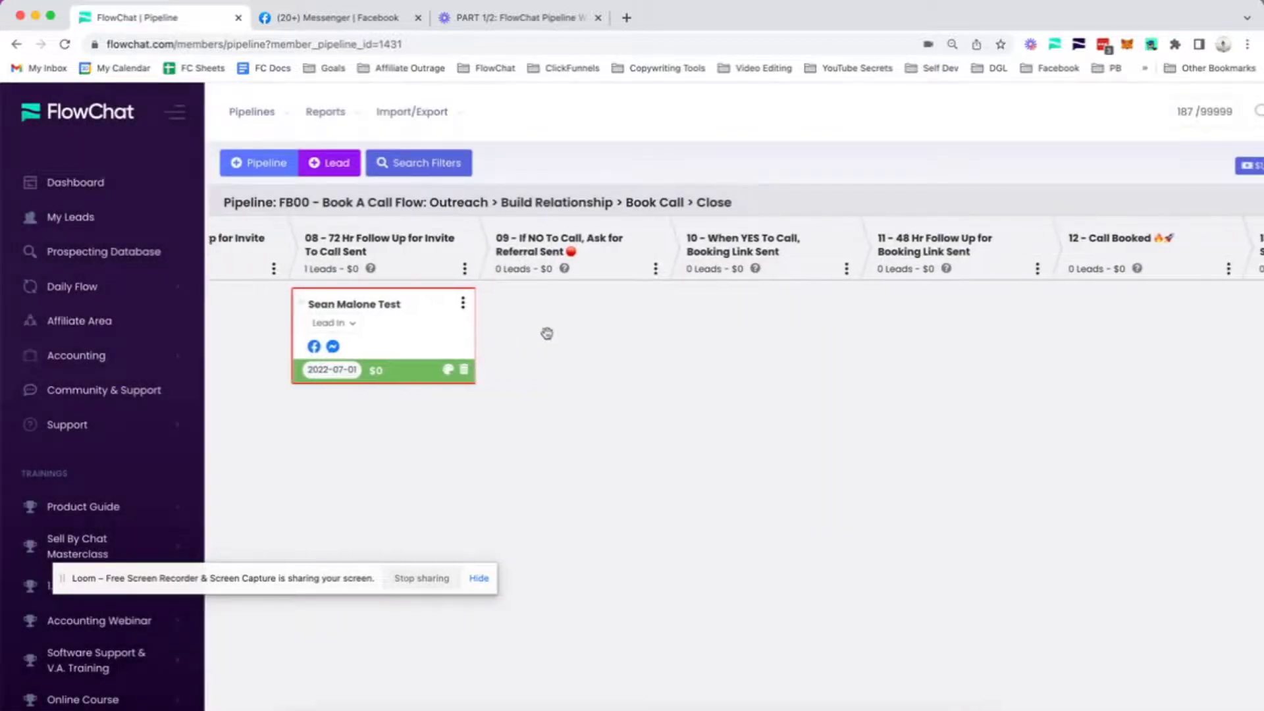
key("super+minus")
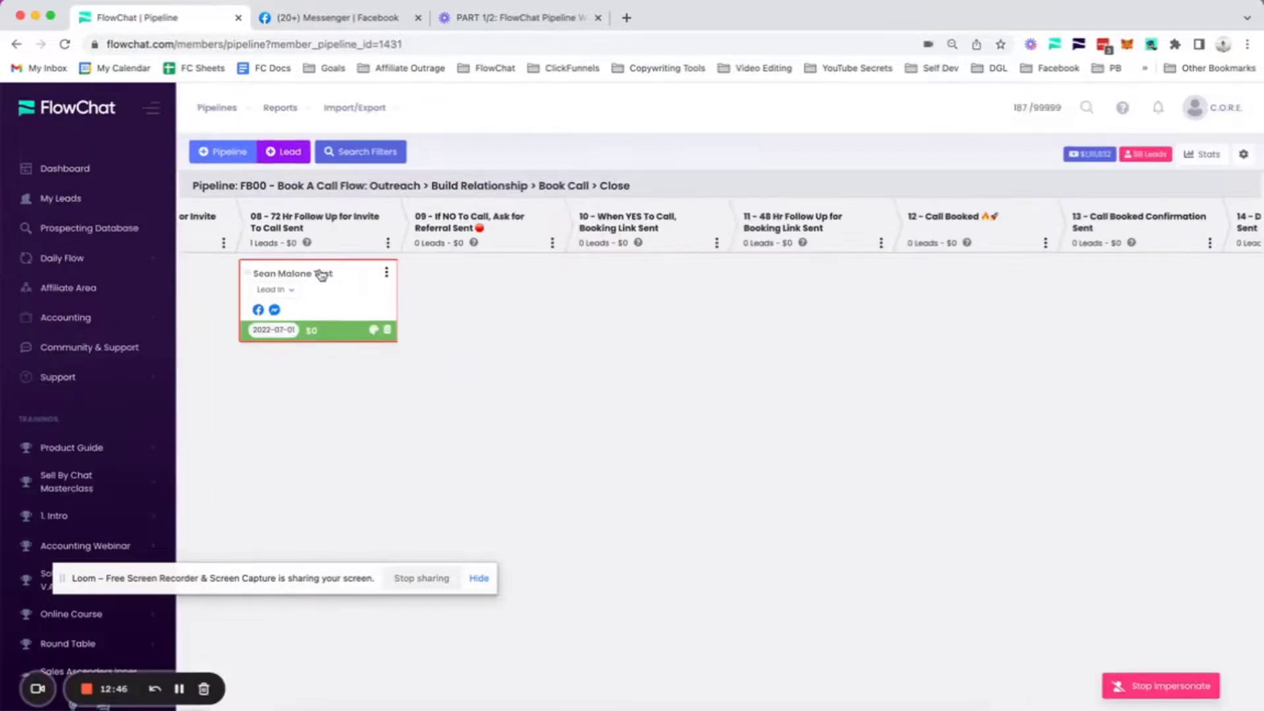
right_click(275, 313)
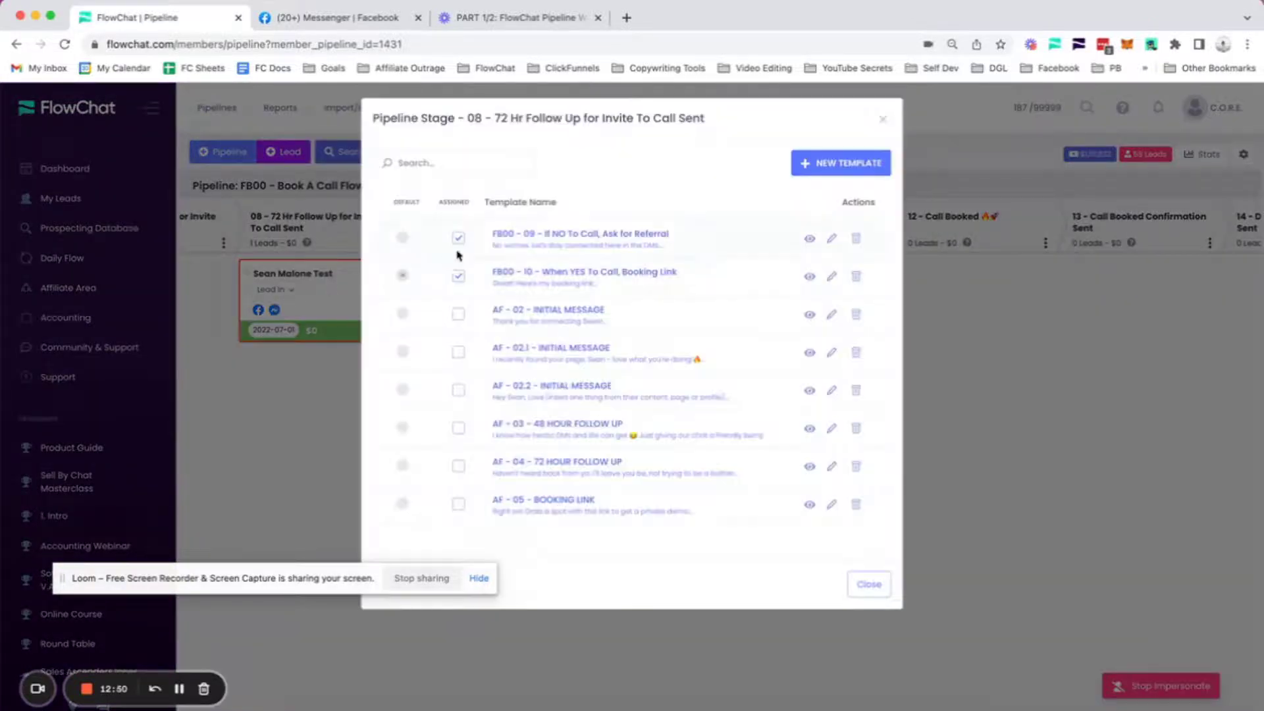
left_click(526, 234)
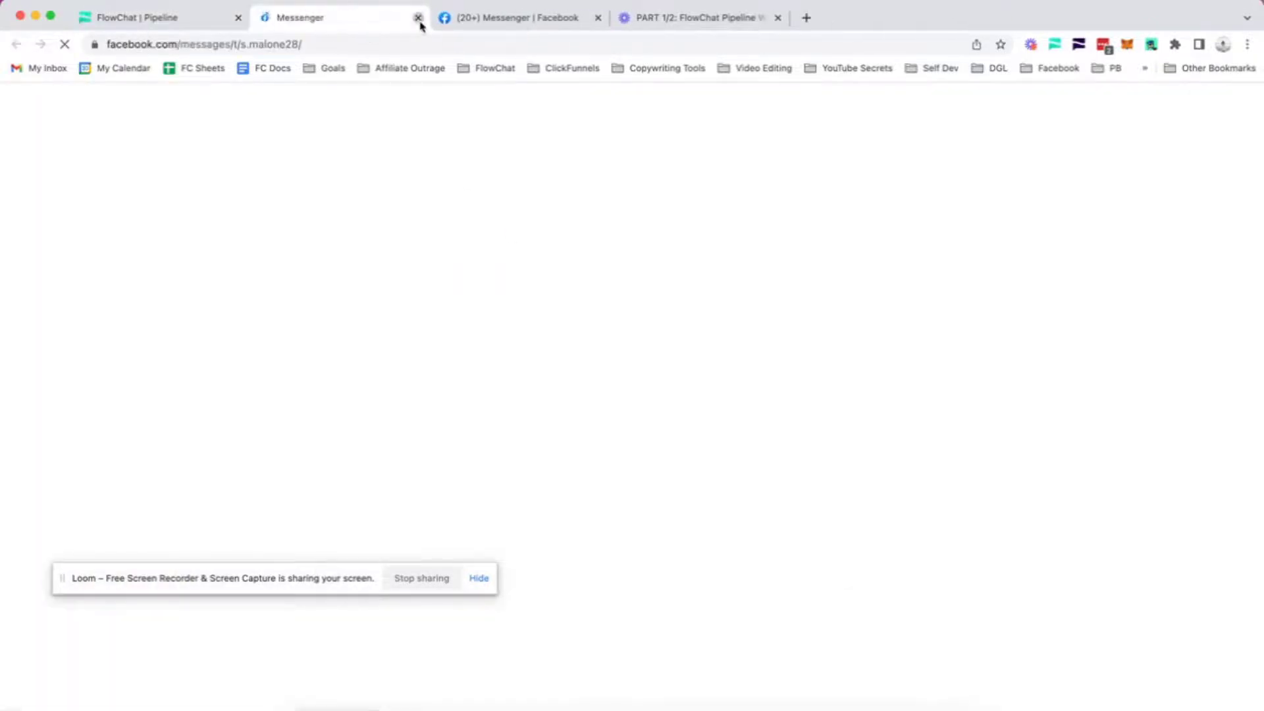
left_click(418, 17)
left_click(389, 21)
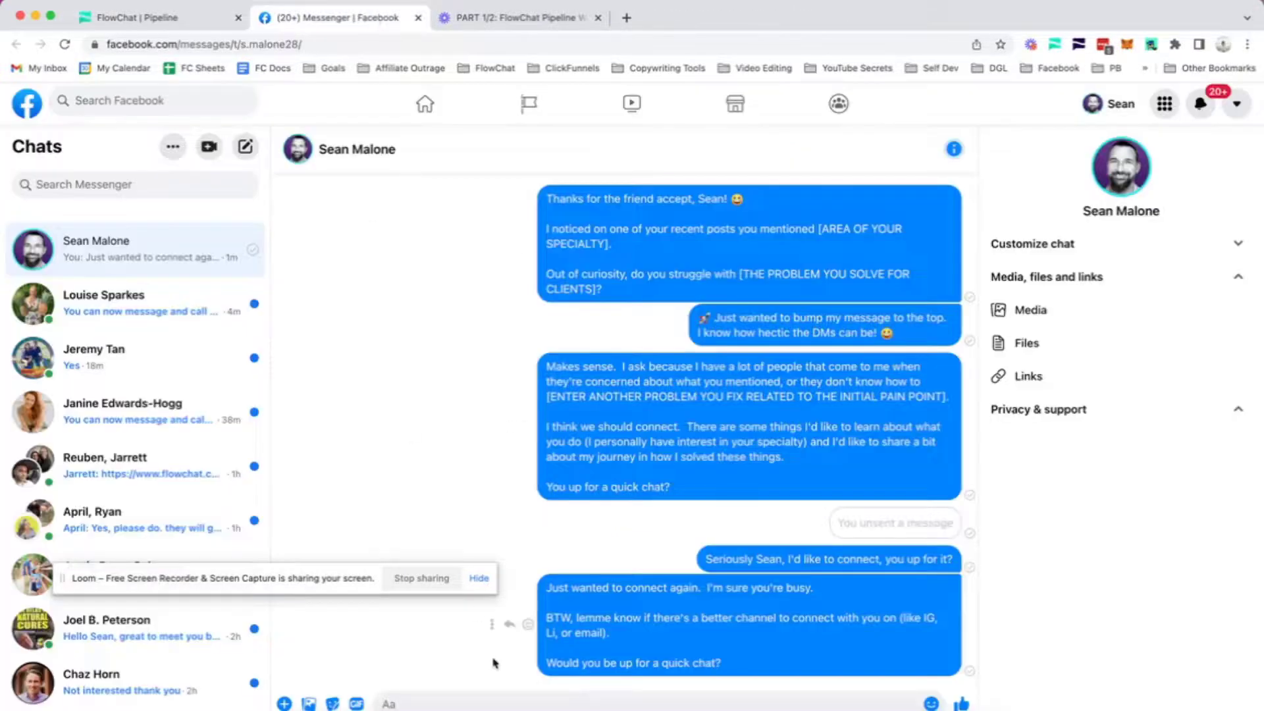
Send the copied referral message under the heading "*If no to call*", and return to FlowChat, closing the stage 08 template list
left_click(481, 699)
key("super+v")
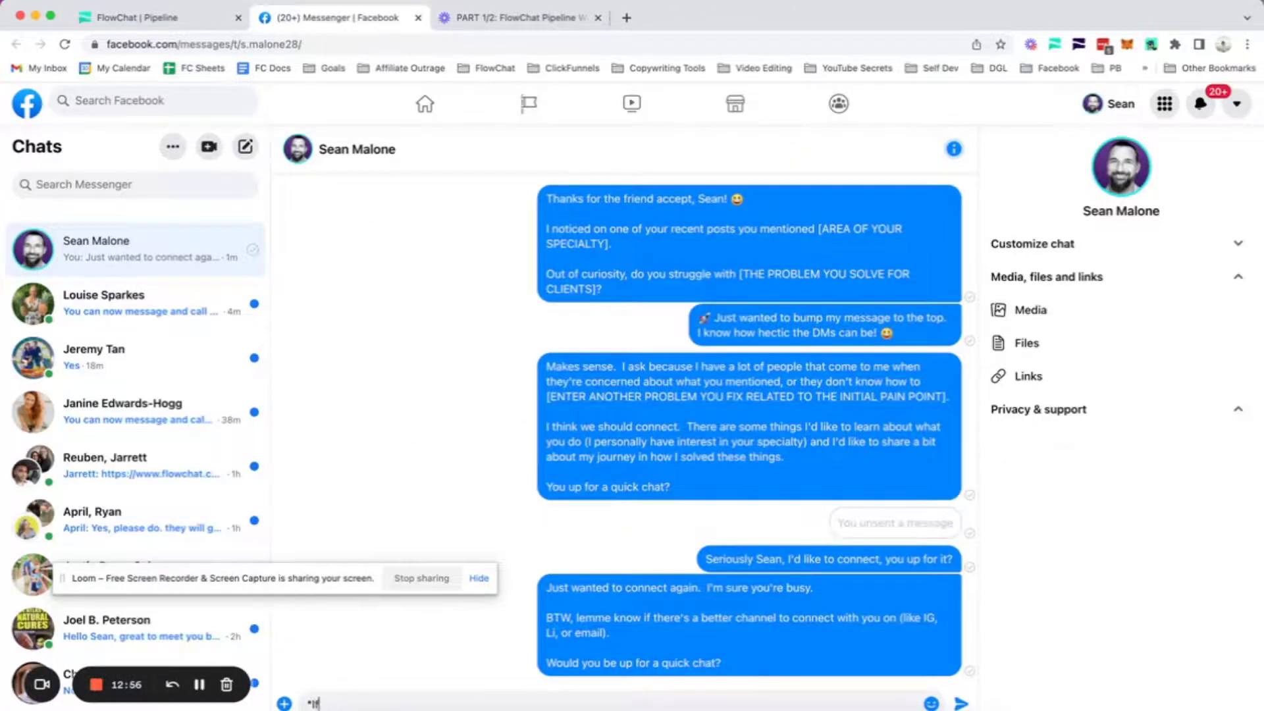
type("*If no to call*")
key("shift+Return")
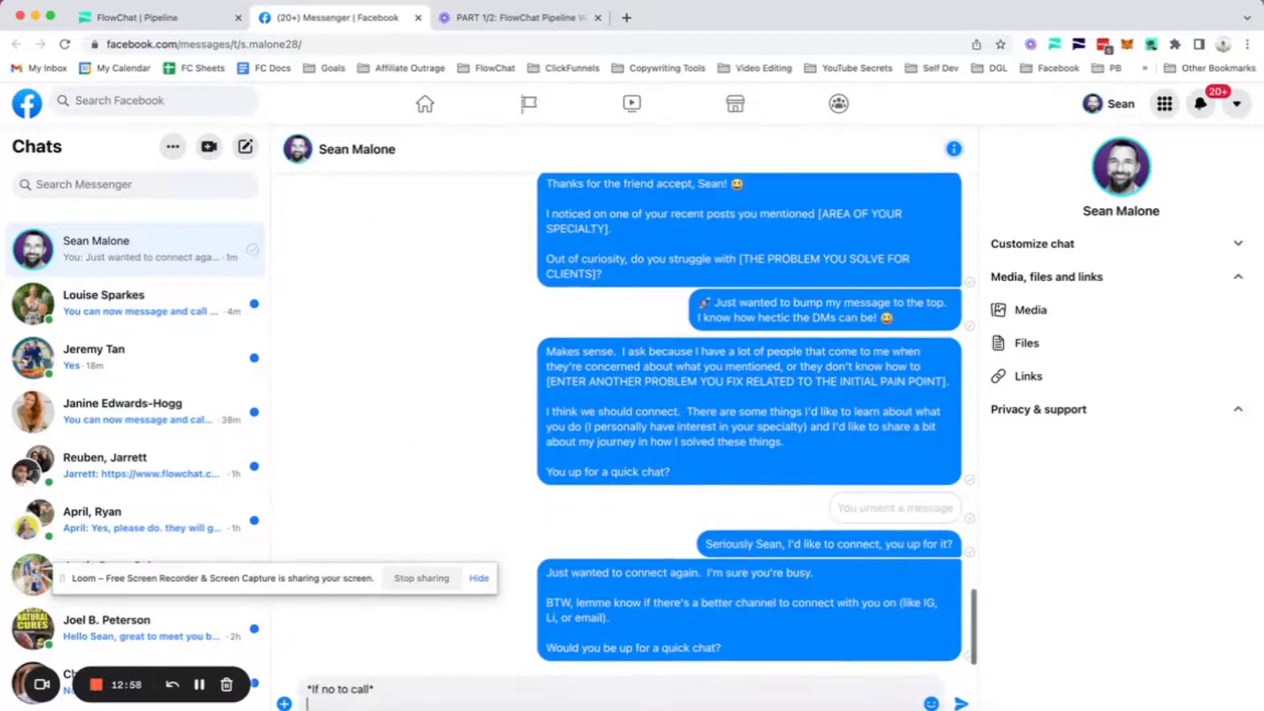
key("shift+Return")
key("super+v")
key("Return")
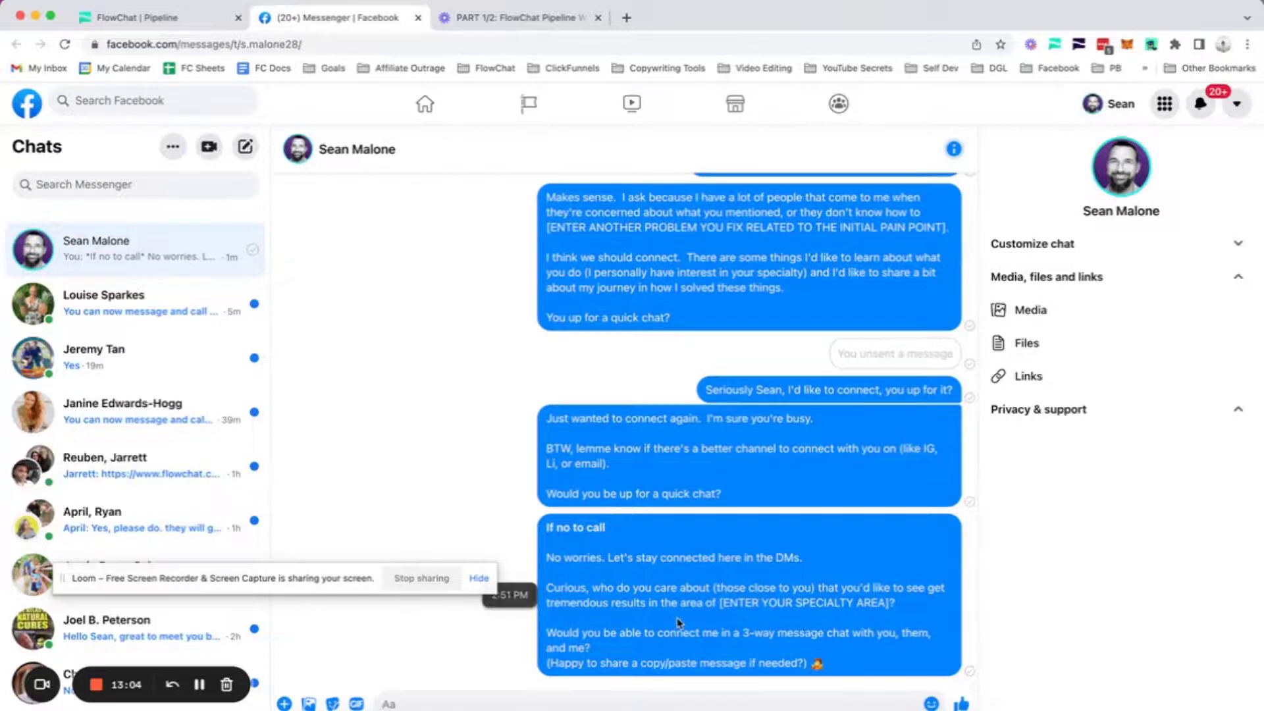
left_click(139, 20)
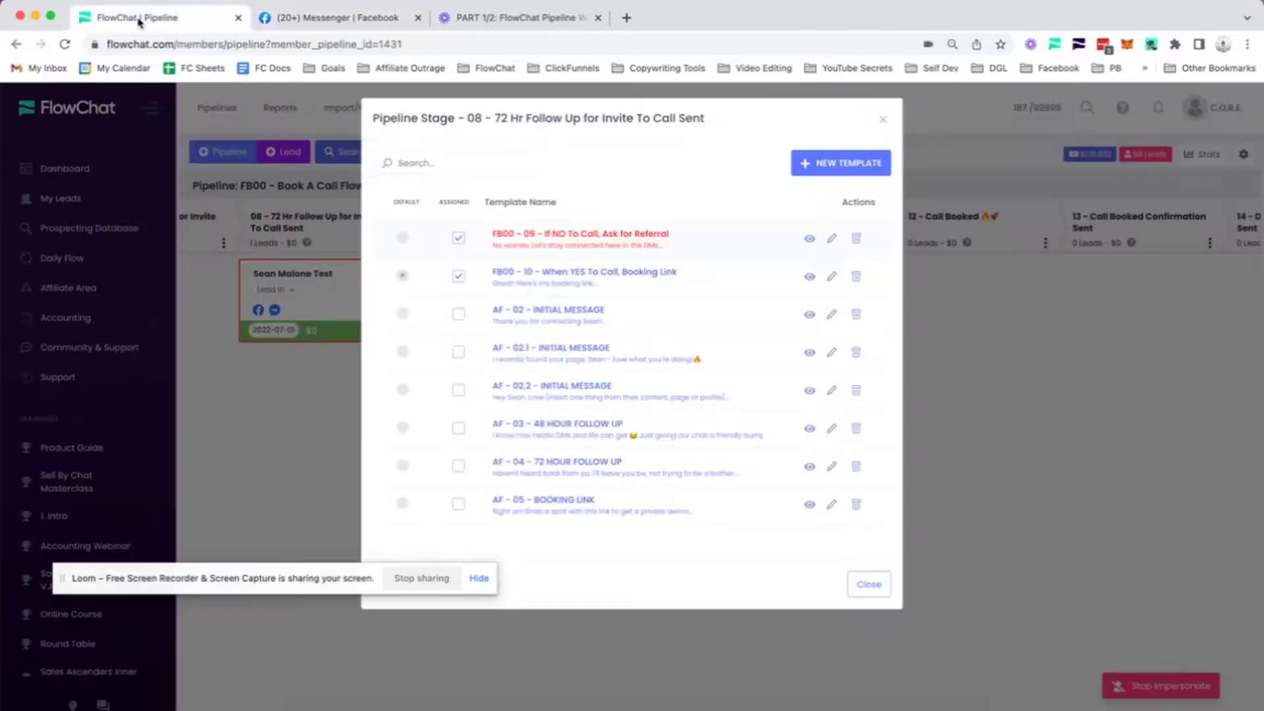
left_click(866, 584)
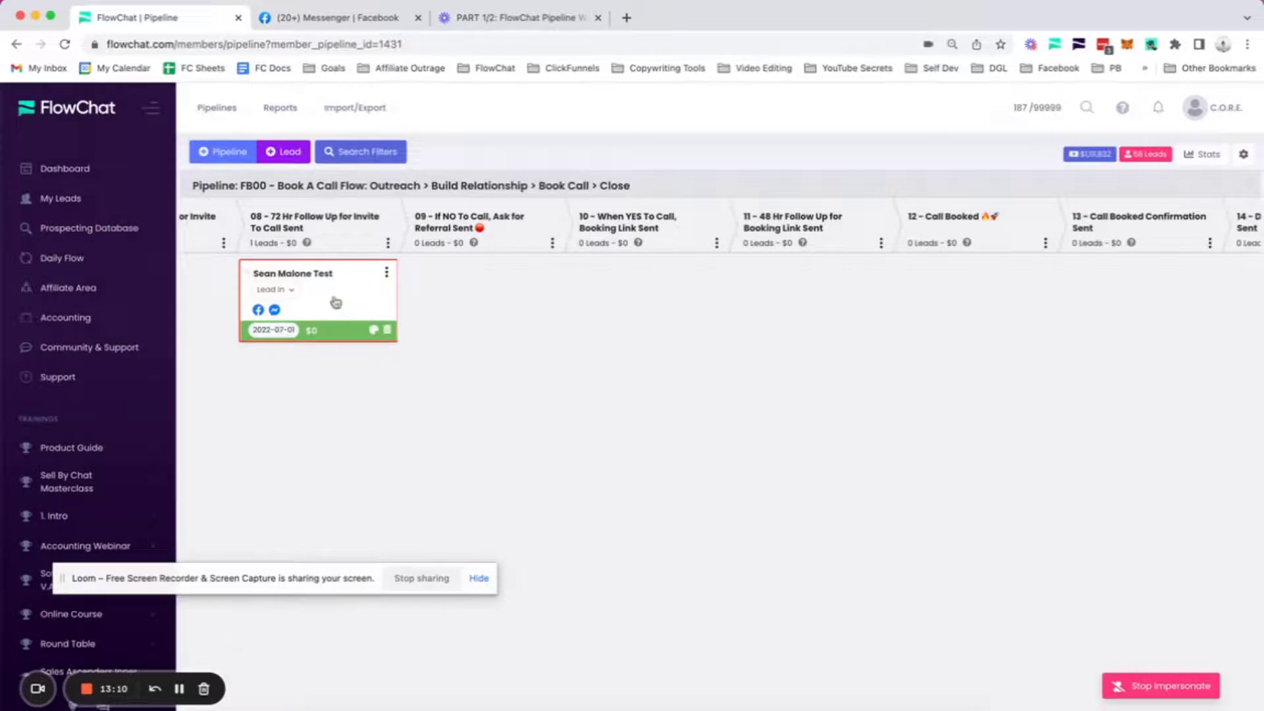
Move the test lead card to stage 09 - If NO To Call, Ask for Referral Sent and read that stage's SOP
left_click_drag(338, 304, 491, 301)
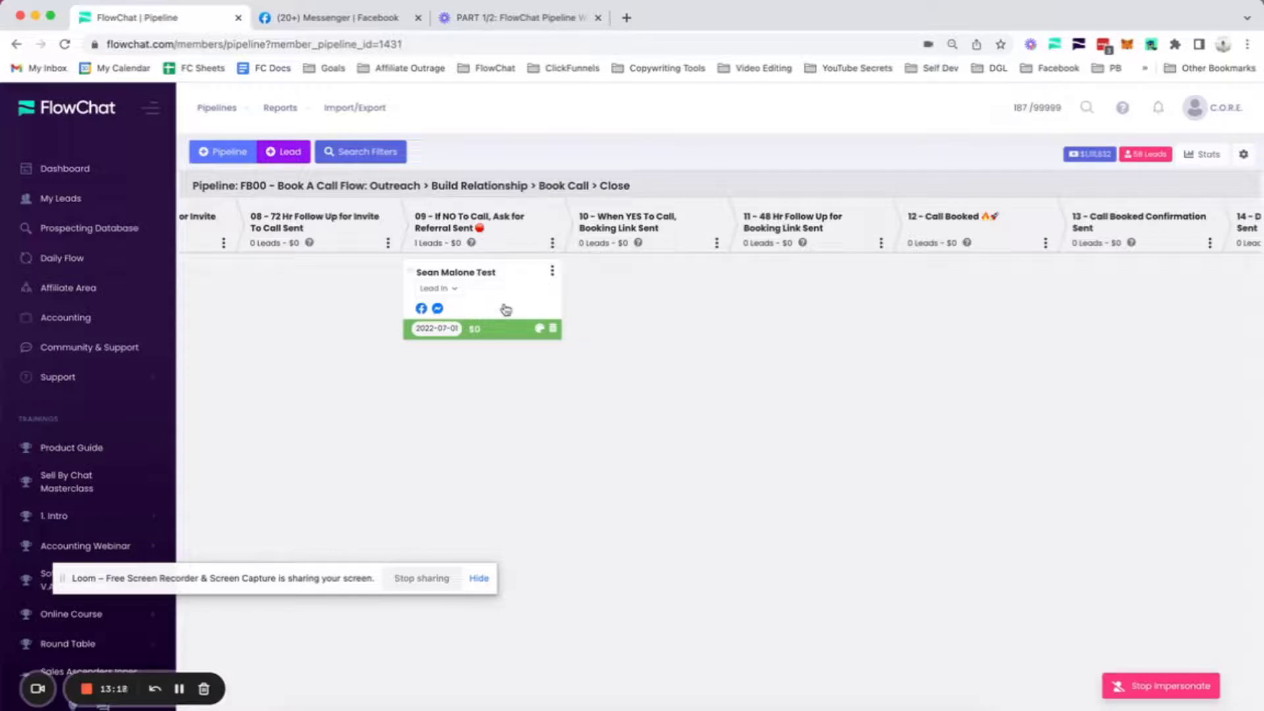
mouse_move(471, 245)
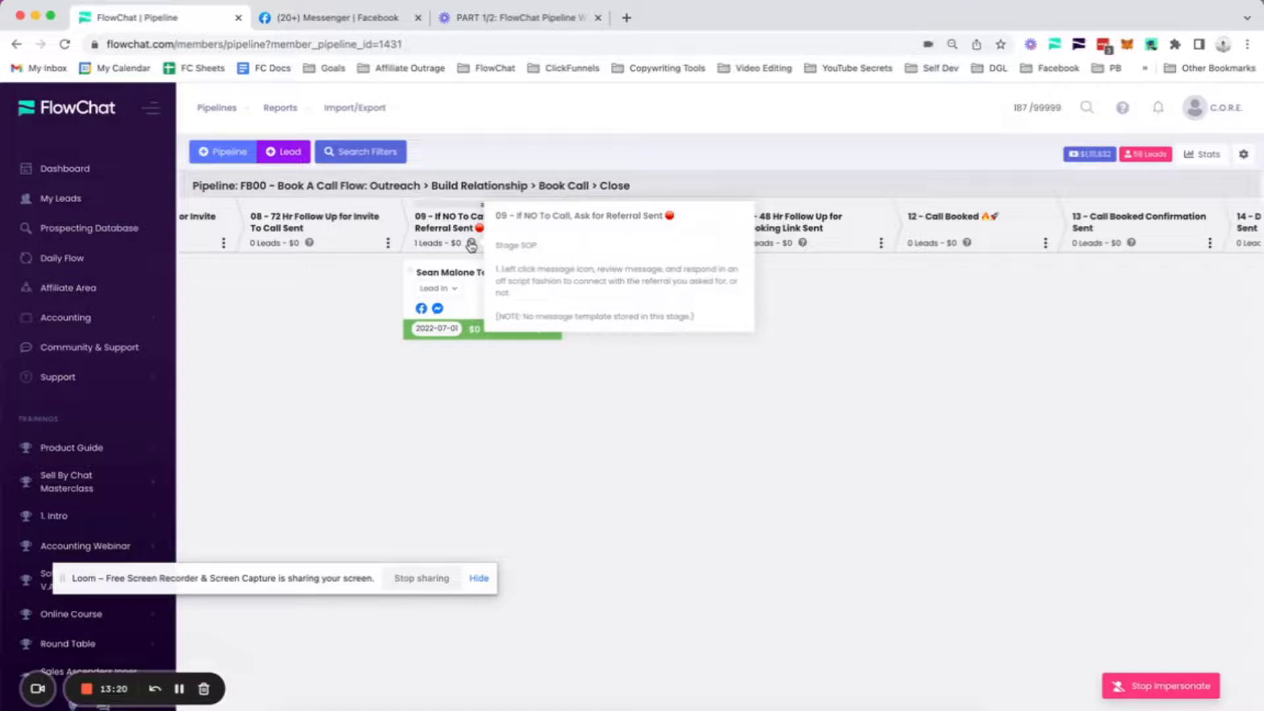
scroll(471, 245, "up", 5)
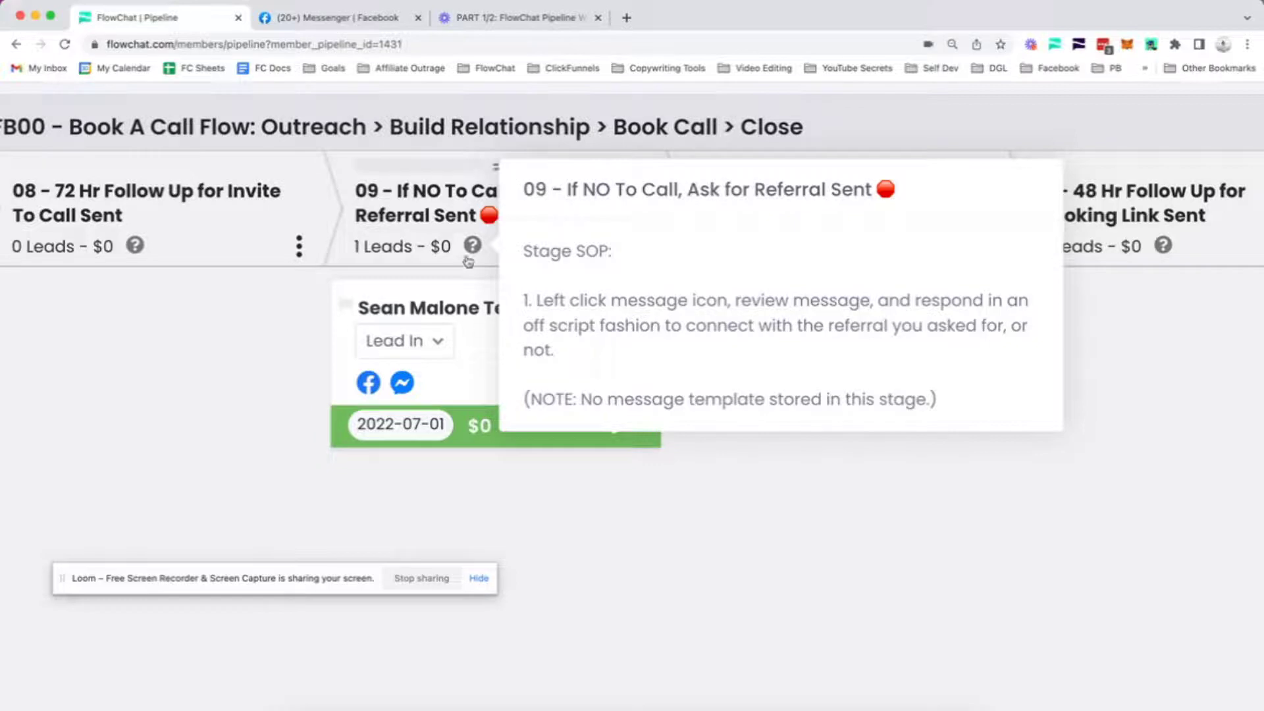
scroll(473, 248, "down", 5)
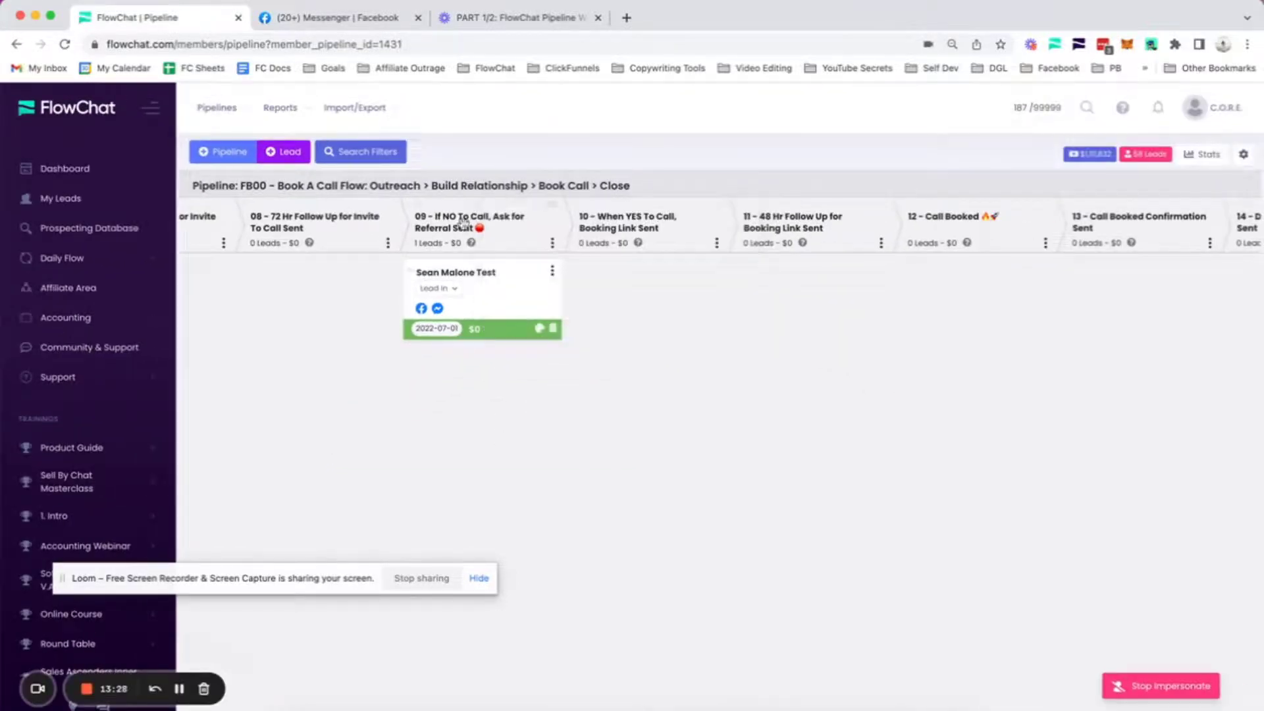
Edit stage 09's SOP item 1 to end with 'if YES to referral, paste/send "referral script" template, and LEAVE card in this stage.'
left_click(552, 243)
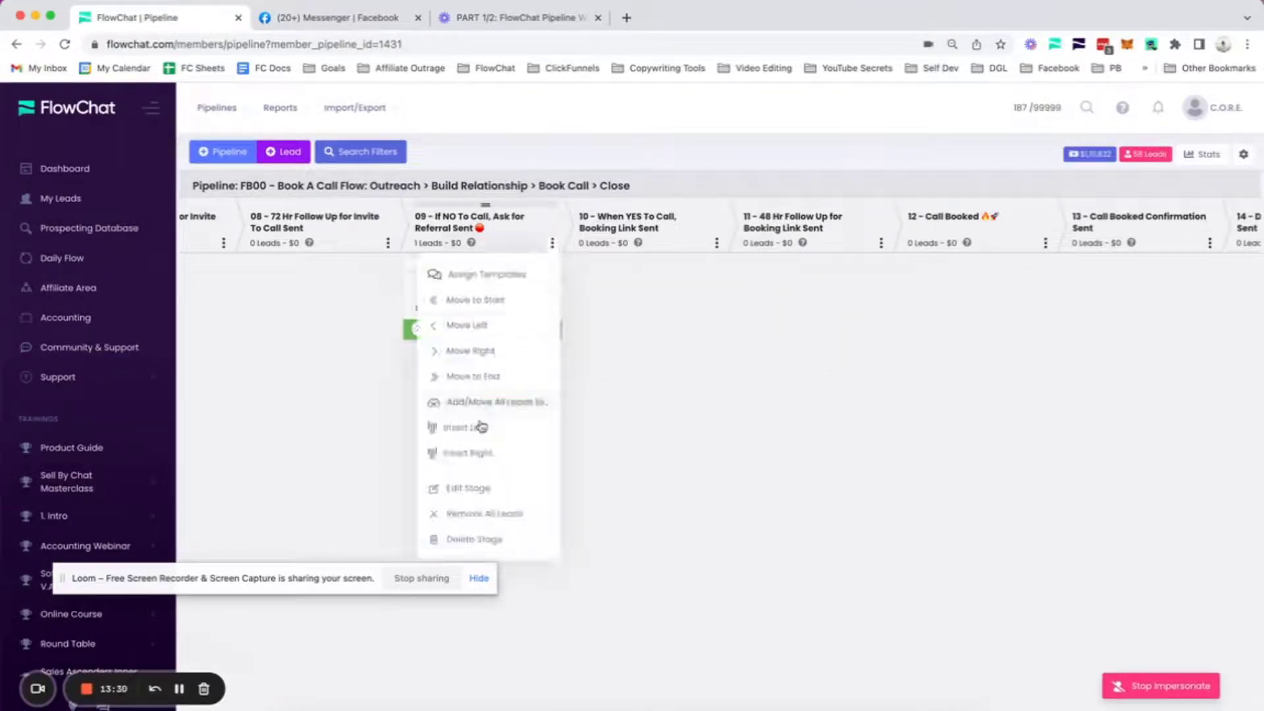
left_click(471, 488)
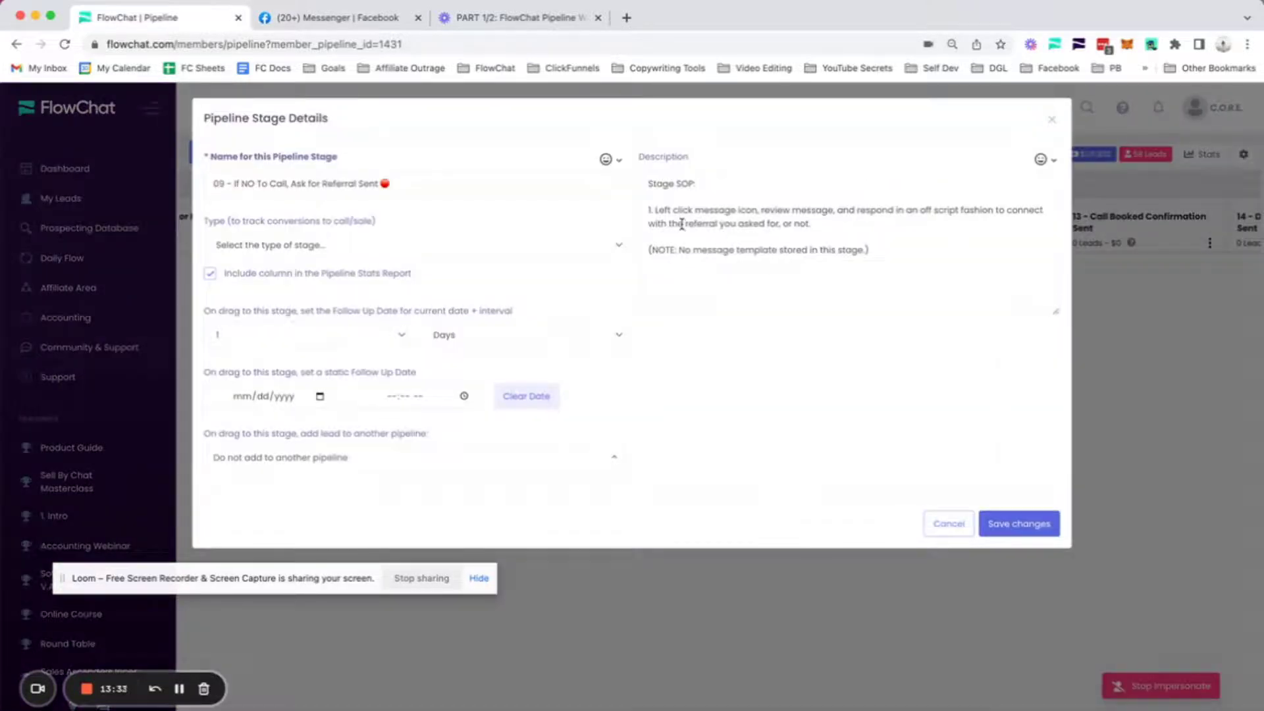
left_click(683, 211)
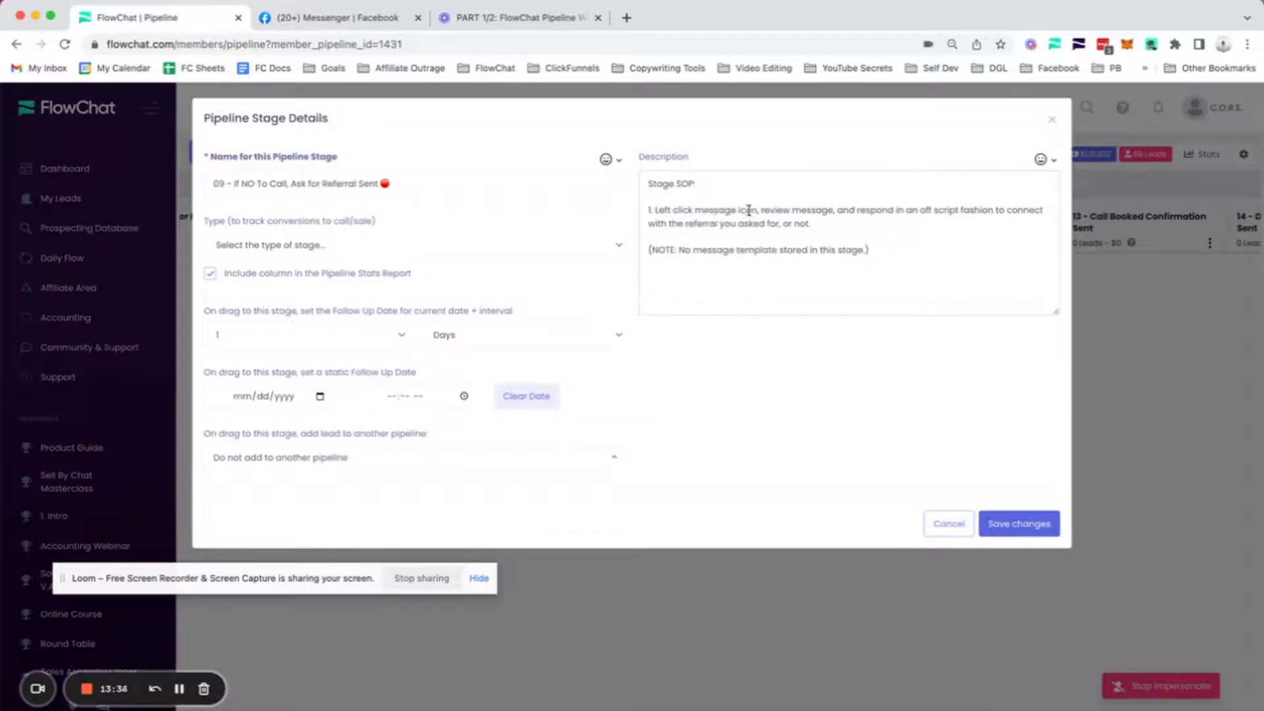
left_click_drag(762, 211, 844, 219)
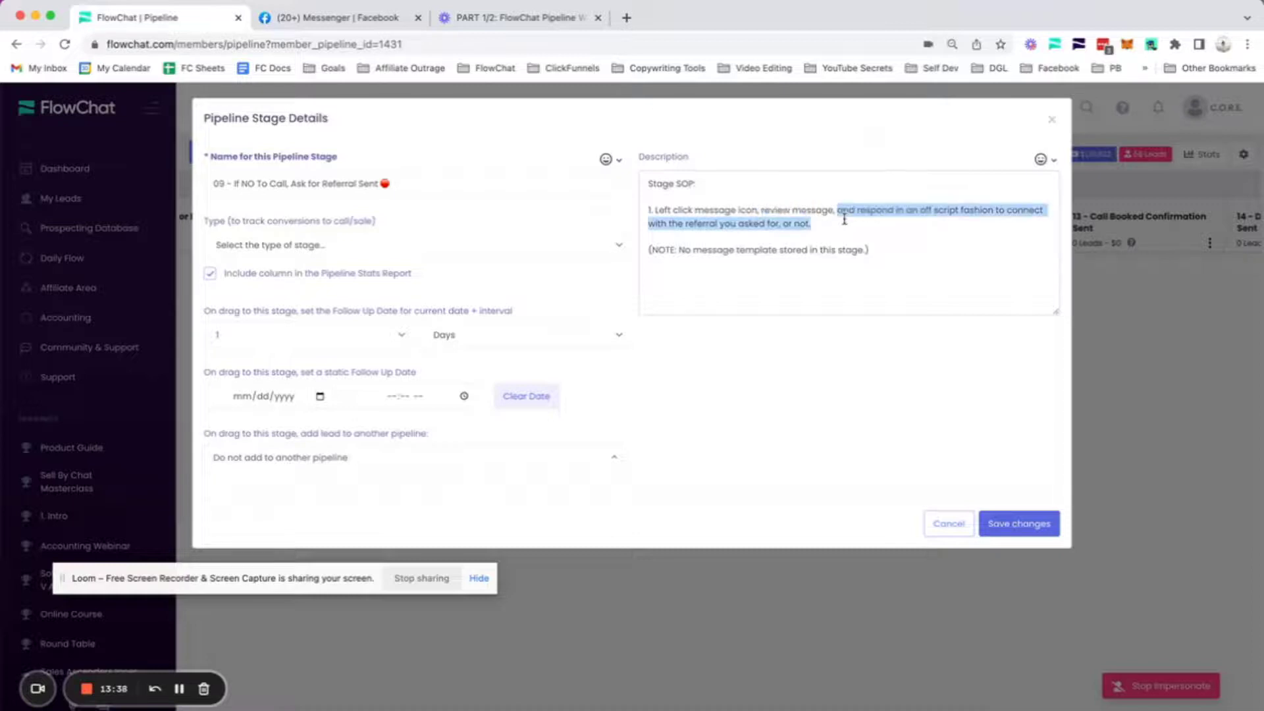
type("if")
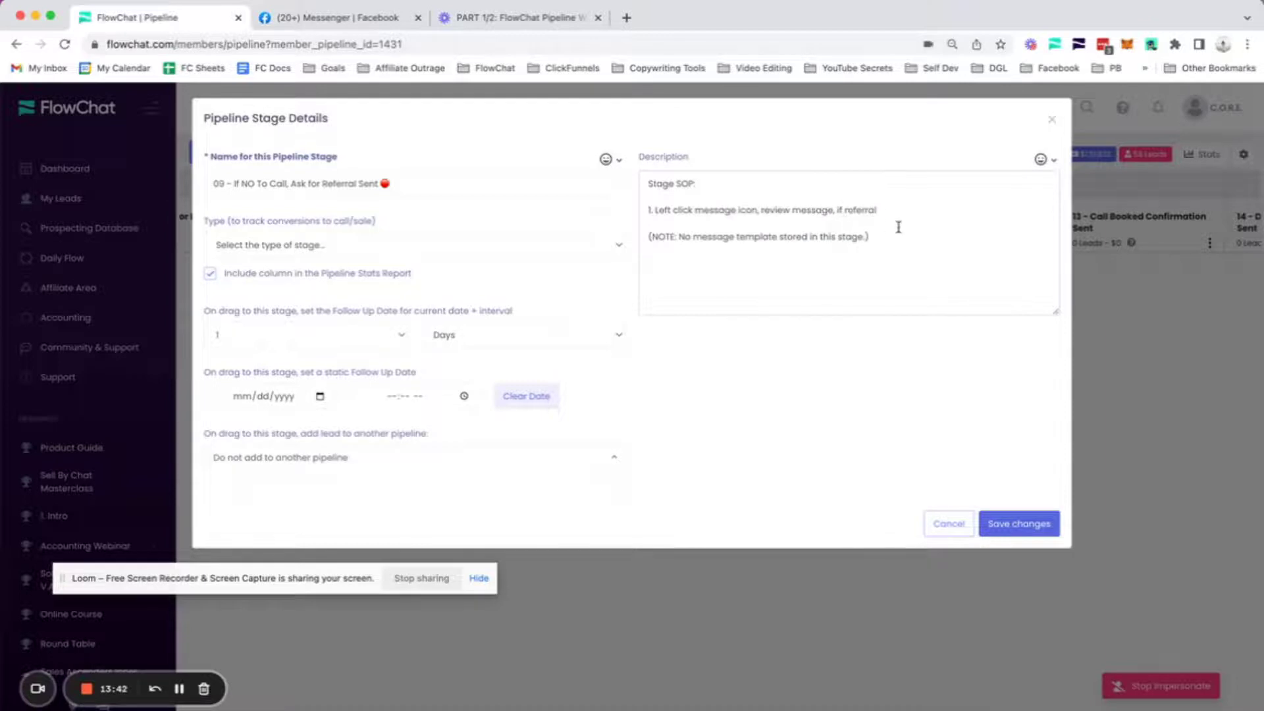
type(" YES to")
left_click(935, 209)
type(", paste/send \"referral script")
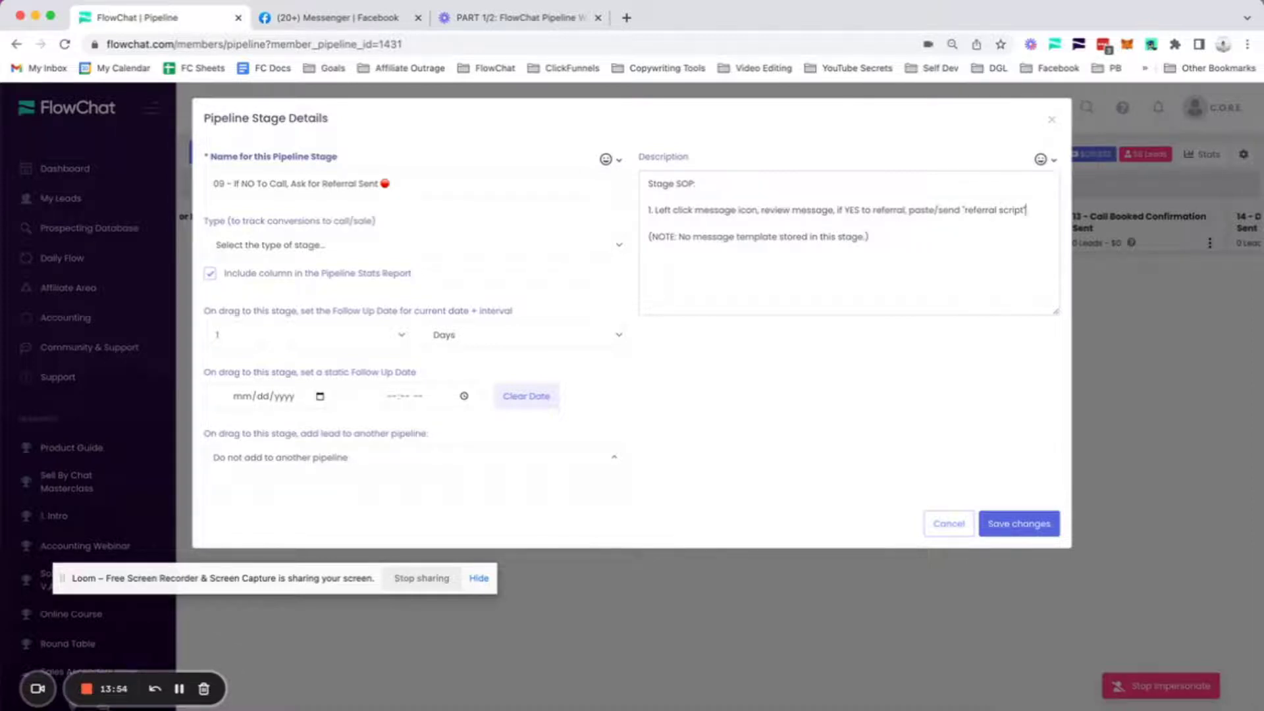
type("mplate, and LEAVE card in this sage")
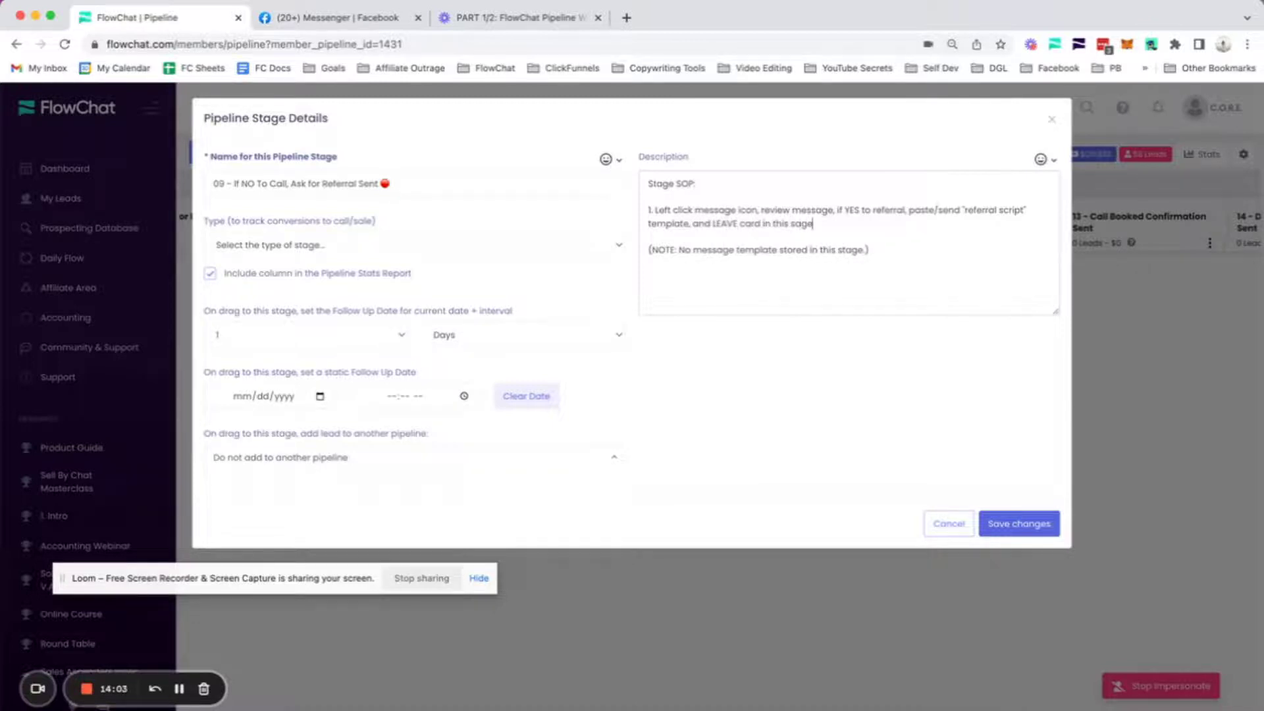
Add item "2. Reset date for 1 more follow up." to stage 09's SOP, delete the no-template note and save the stage
key("Return")
key("Return")
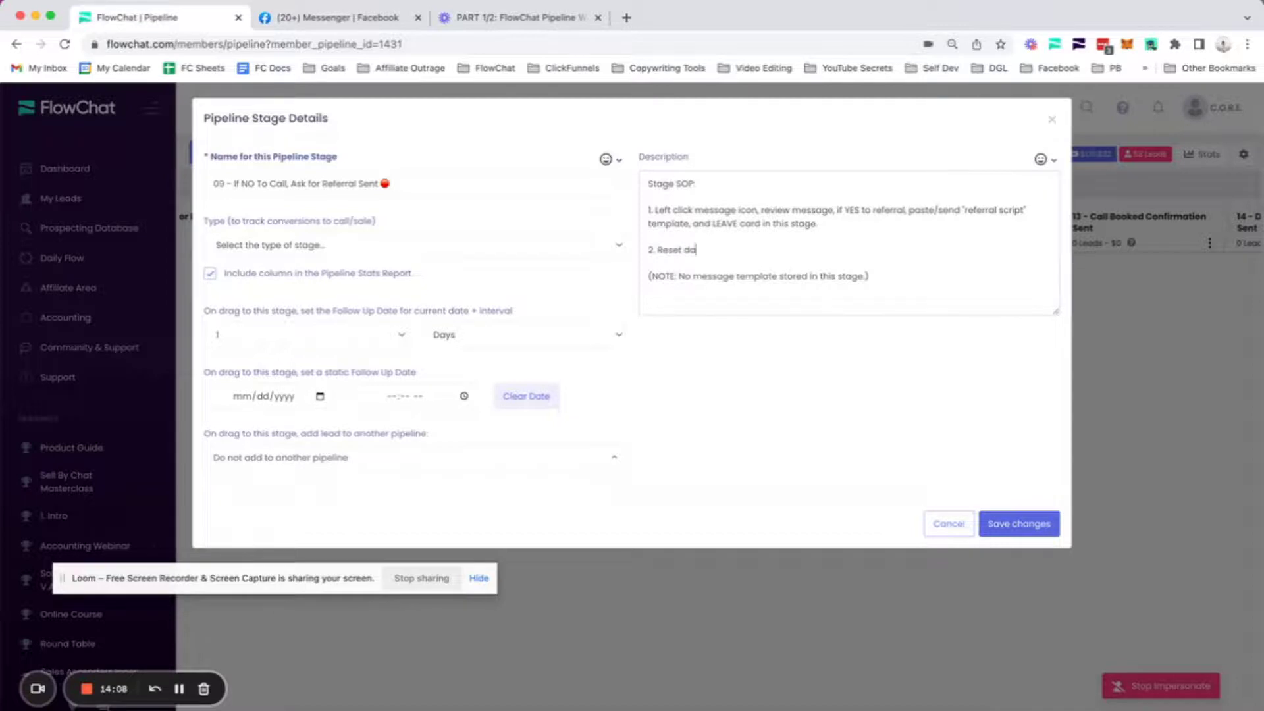
type("2. Reset date for 1 more follow up.")
left_click_drag(687, 265, 749, 291)
key("BackSpace")
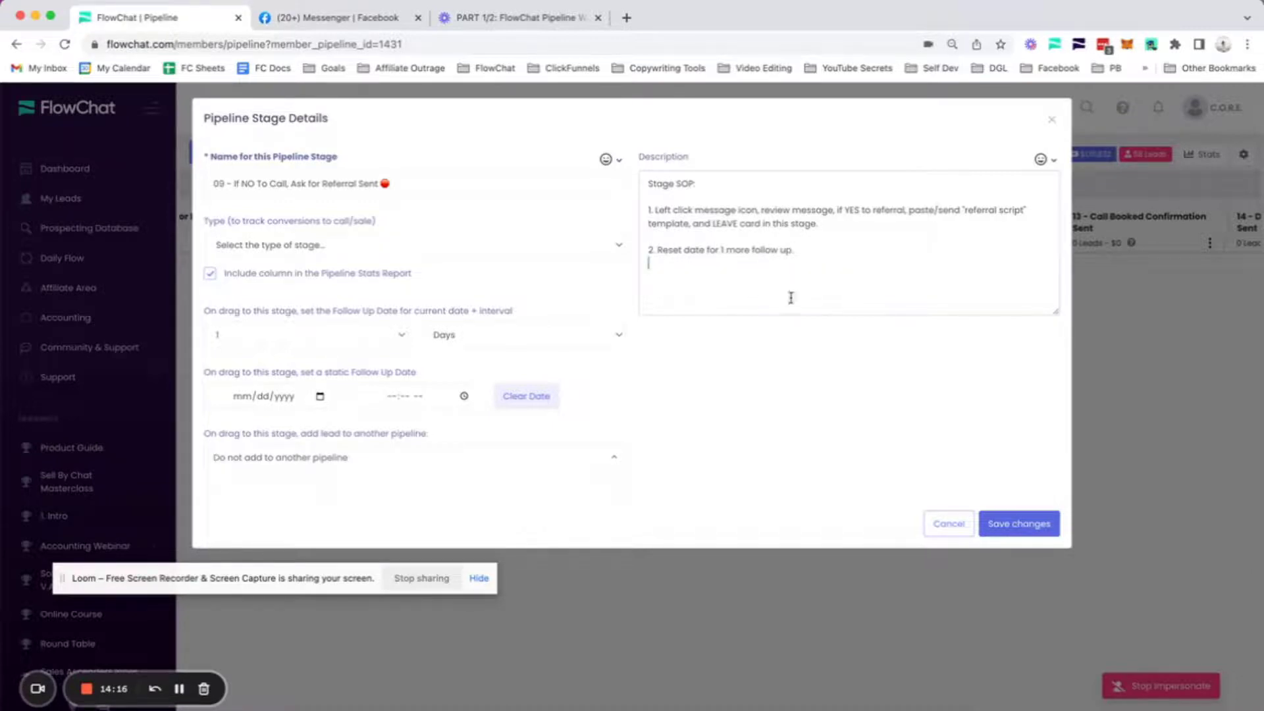
left_click(1007, 516)
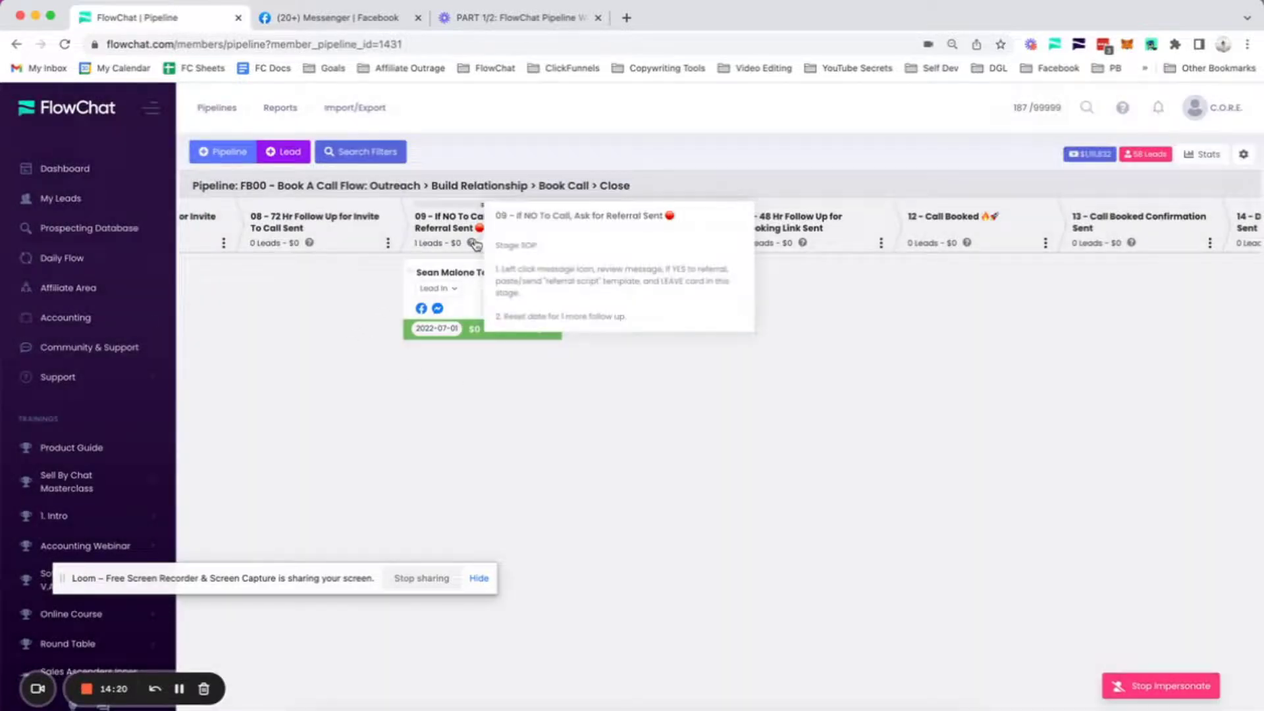
Send the 3-way chat referral script in the existing Messenger conversation and highlight its instruction and the introduction text to copy
left_click(438, 310)
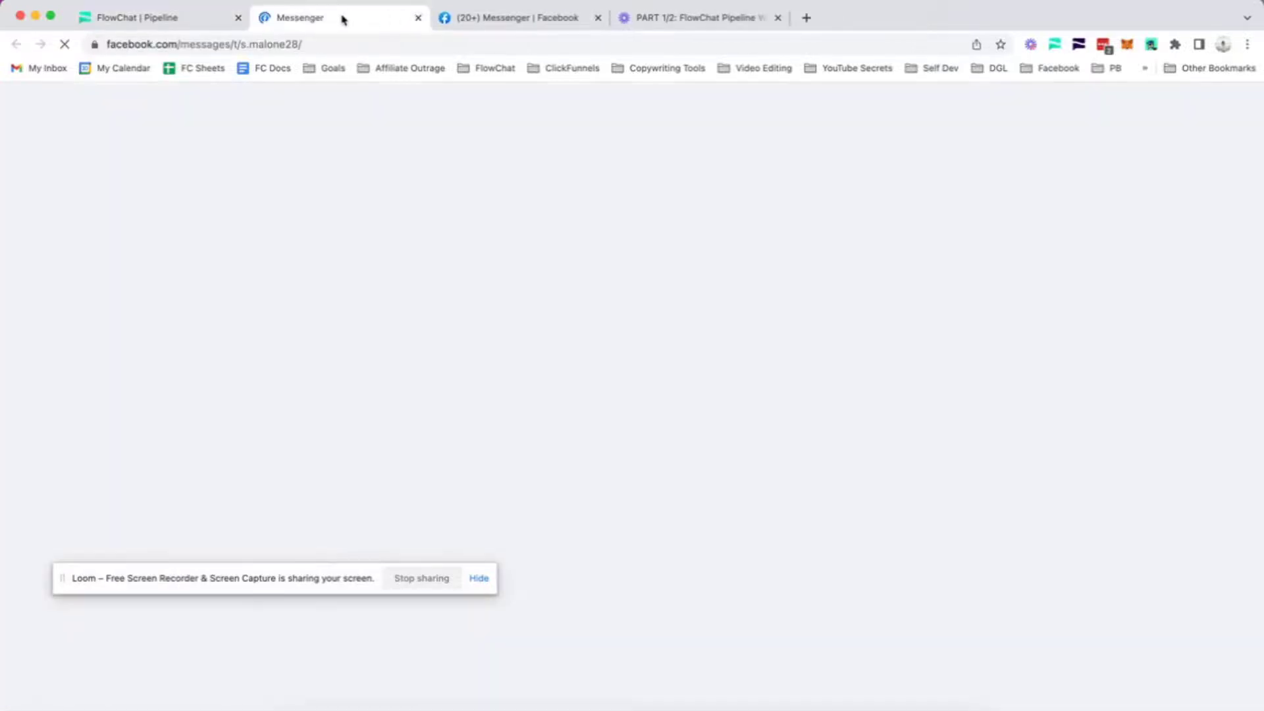
key("super+w")
left_click(343, 19)
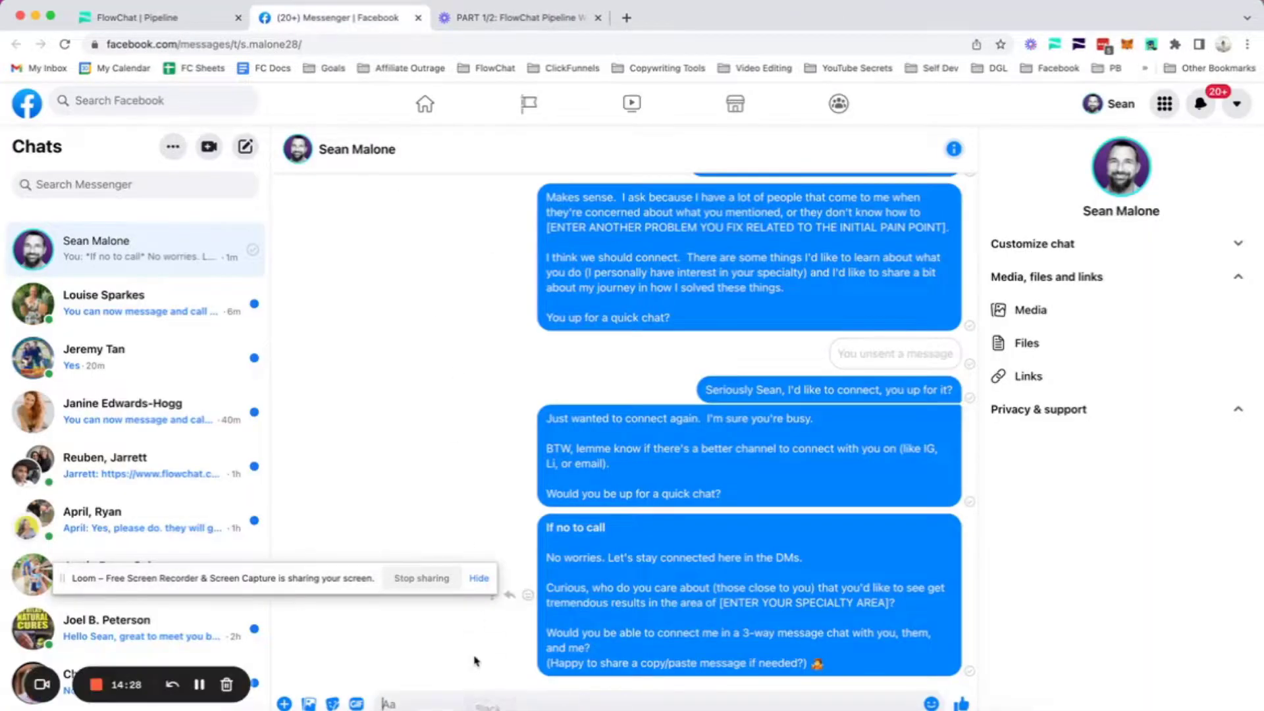
type("Great! Just setup a new 3-way chat with you, them, and me in a chat and copy/paste this message...  You gotta meet [ENTER FLOWCHAT MEMBER NAME], [ENTER FRIENDS NAME]! I have been chatting with them, and my convo made me think you and them should meet.  I'll leave it to you both to take it from here!  All the best.  ---  I'll take it from there! Lastly, what can I do to serve you?")
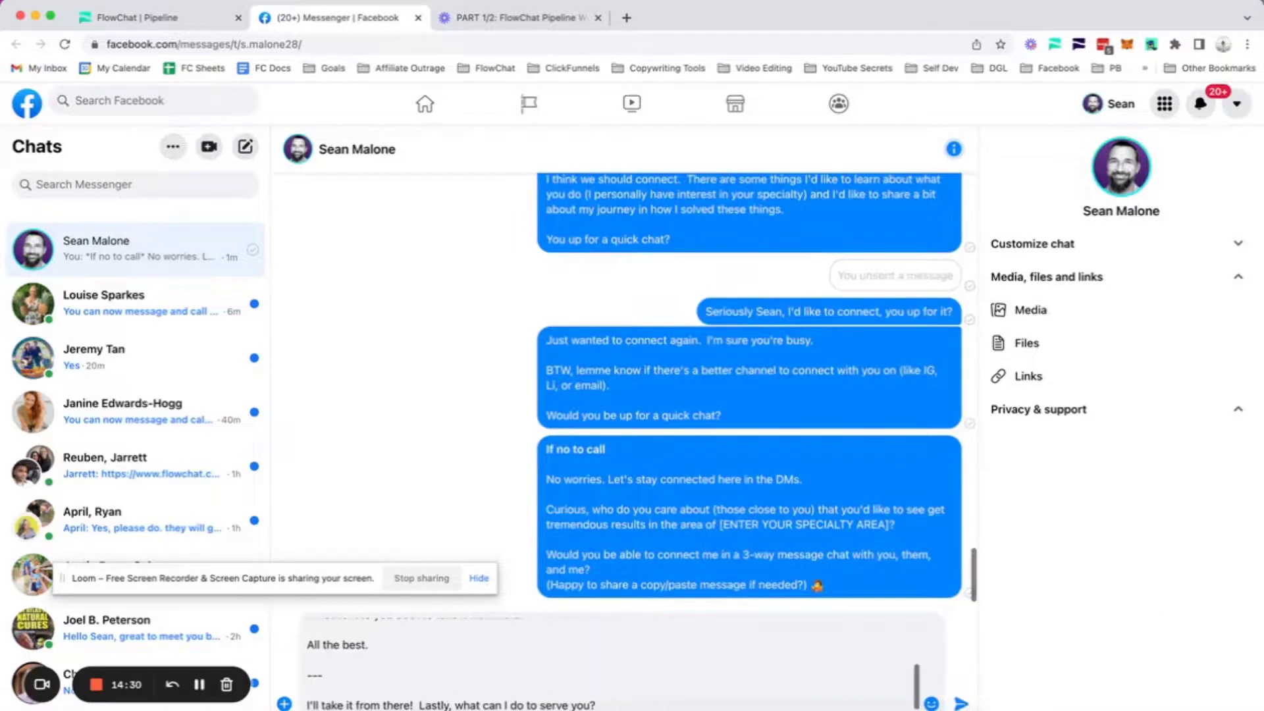
key("Return")
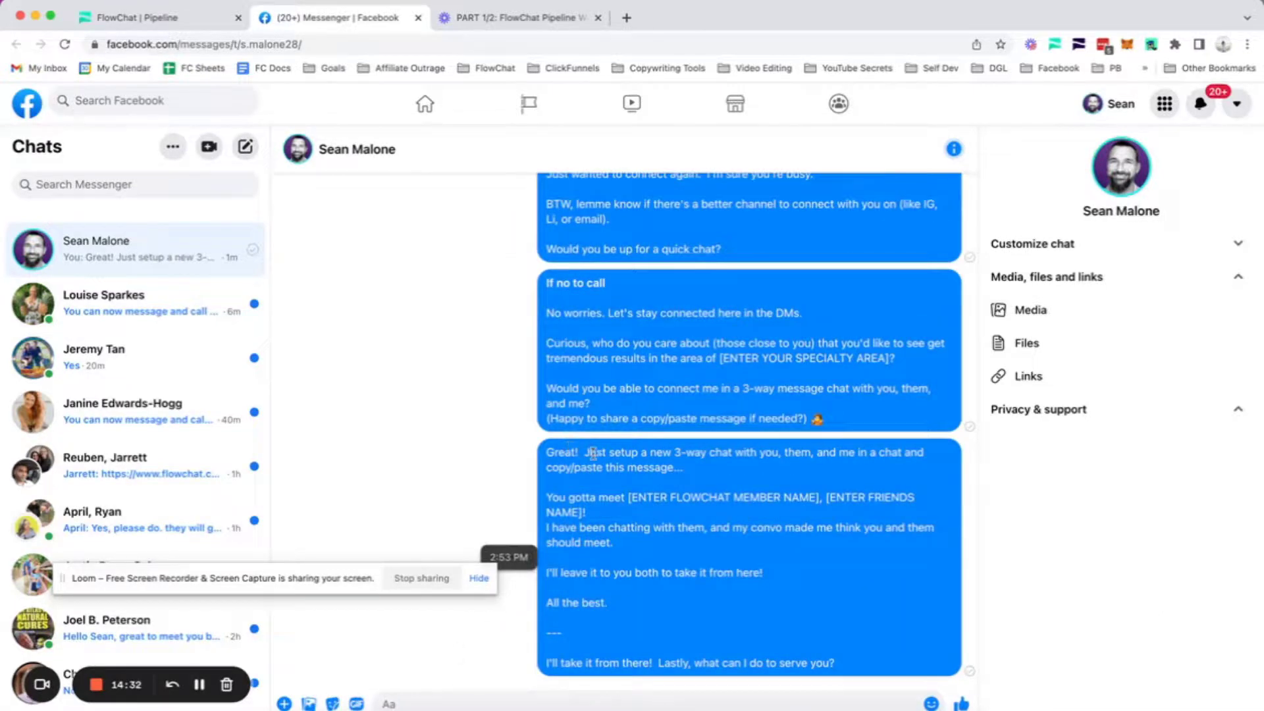
left_click_drag(586, 452, 842, 455)
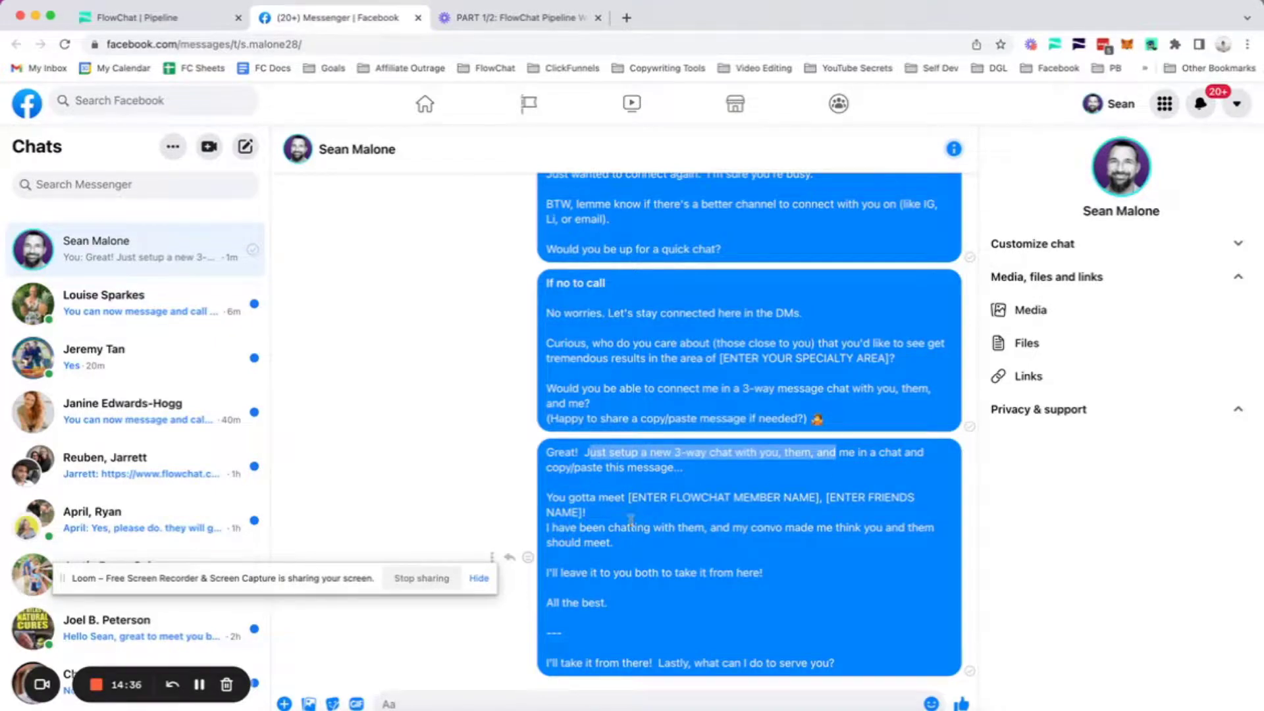
left_click_drag(548, 498, 782, 617)
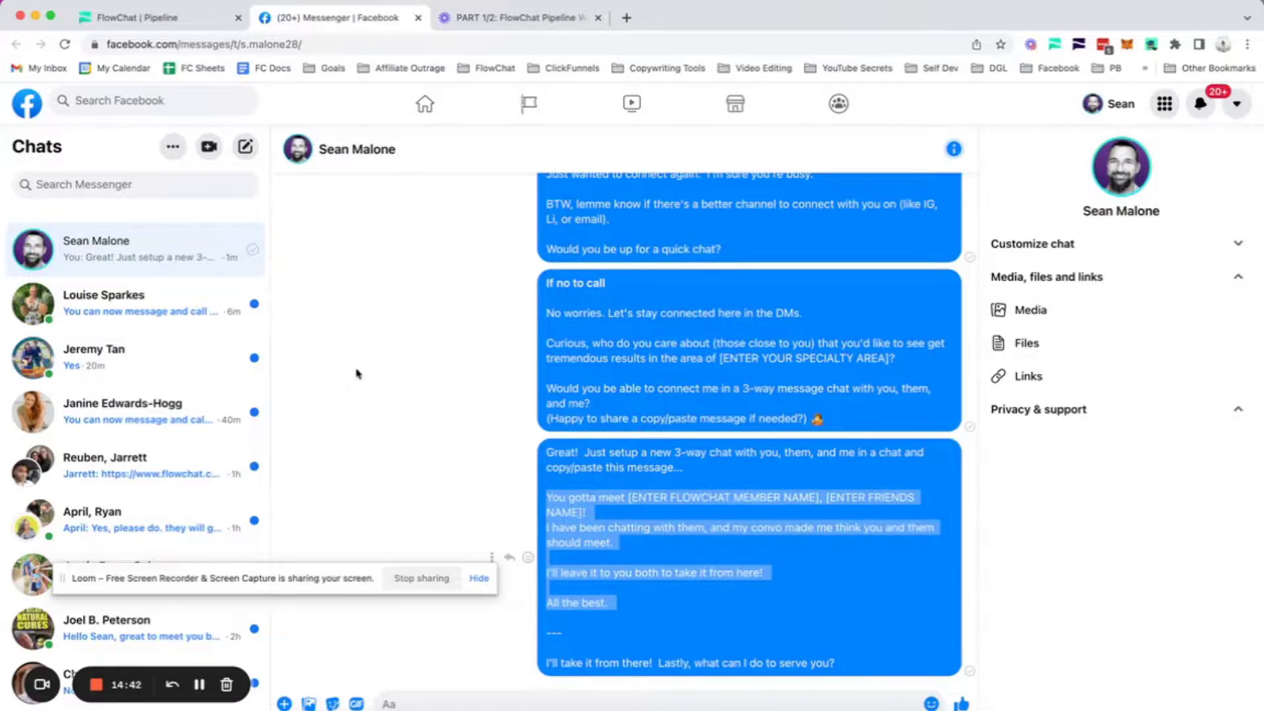
Return to FlowChat and set the test lead card's follow-up date to 2022-07-05
left_click(157, 17)
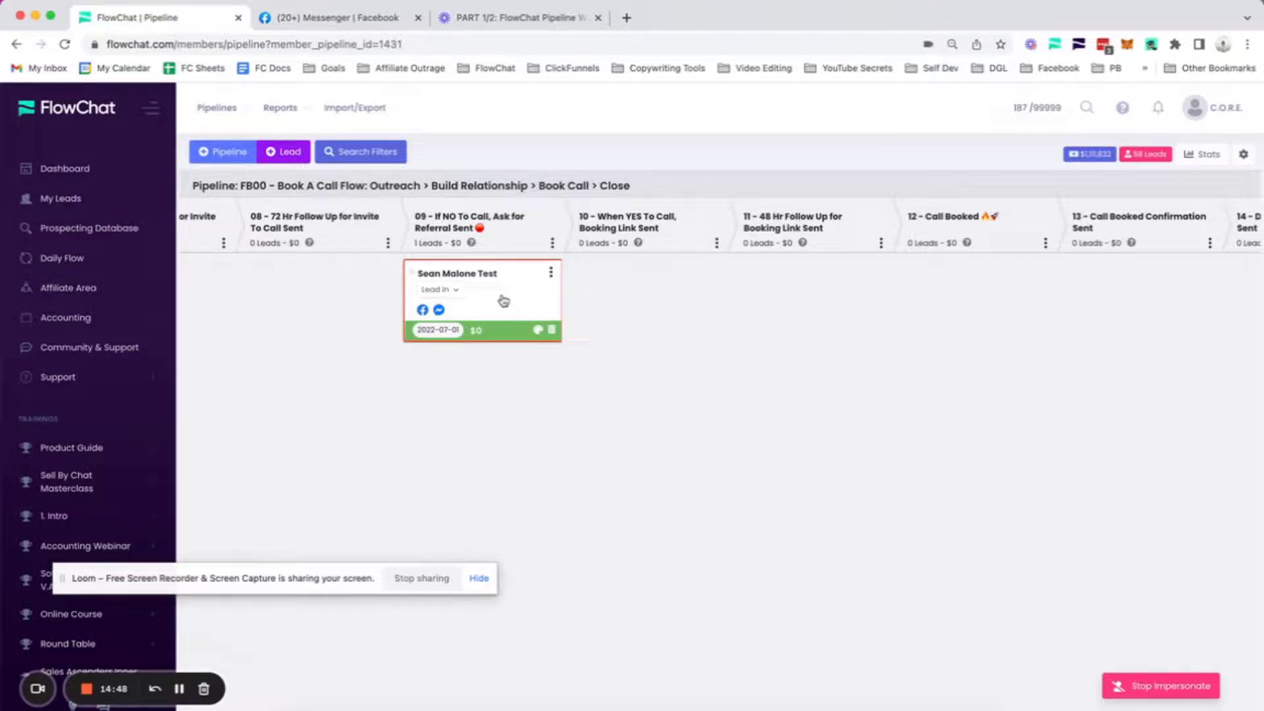
left_click(442, 332)
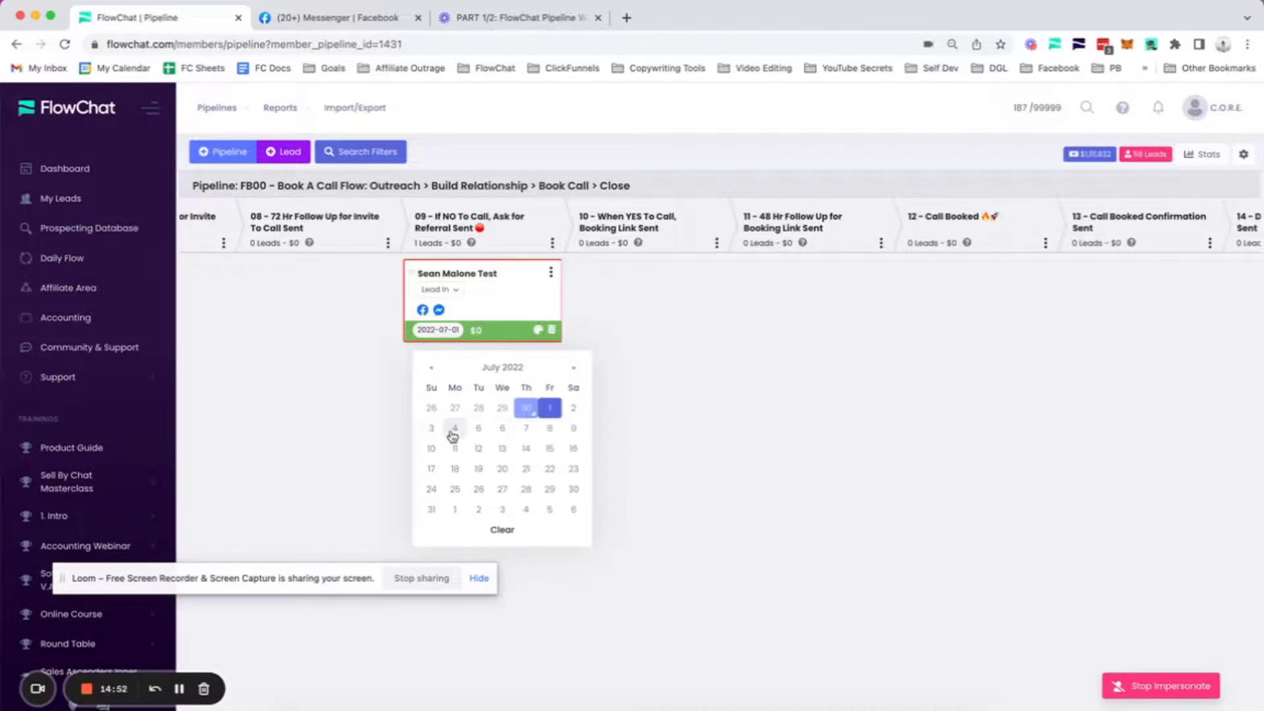
left_click(479, 429)
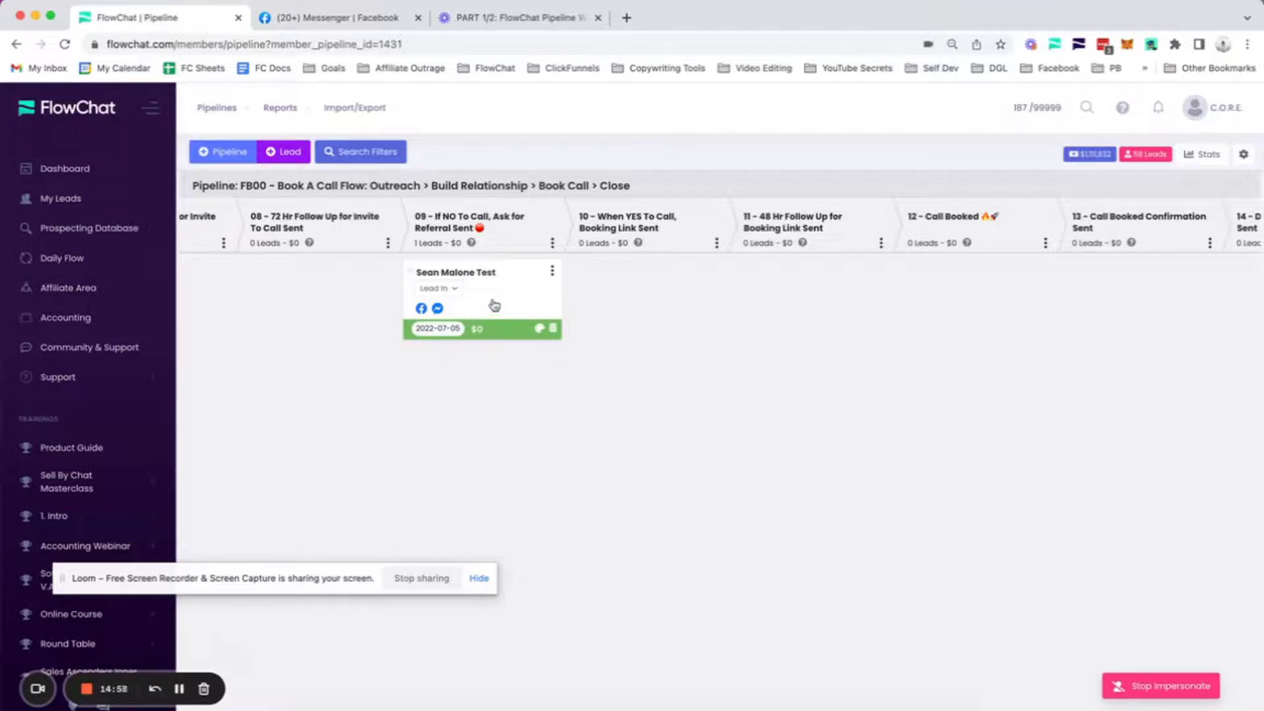
Move the test lead card back to stage 08 - 72 Hr Follow Up for Invite To Call Sent
scroll(494, 305, "right", 1)
scroll(494, 305, "right", 3)
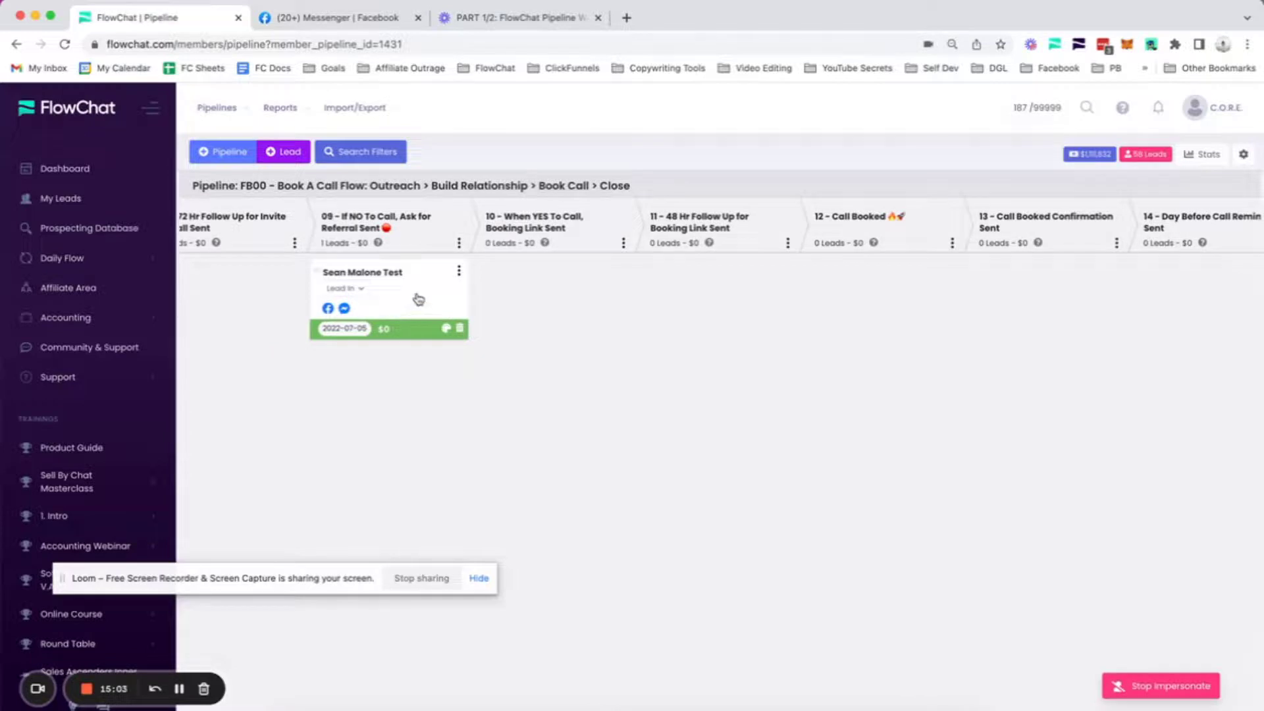
scroll(412, 304, "left", 7)
left_click_drag(621, 295, 444, 285)
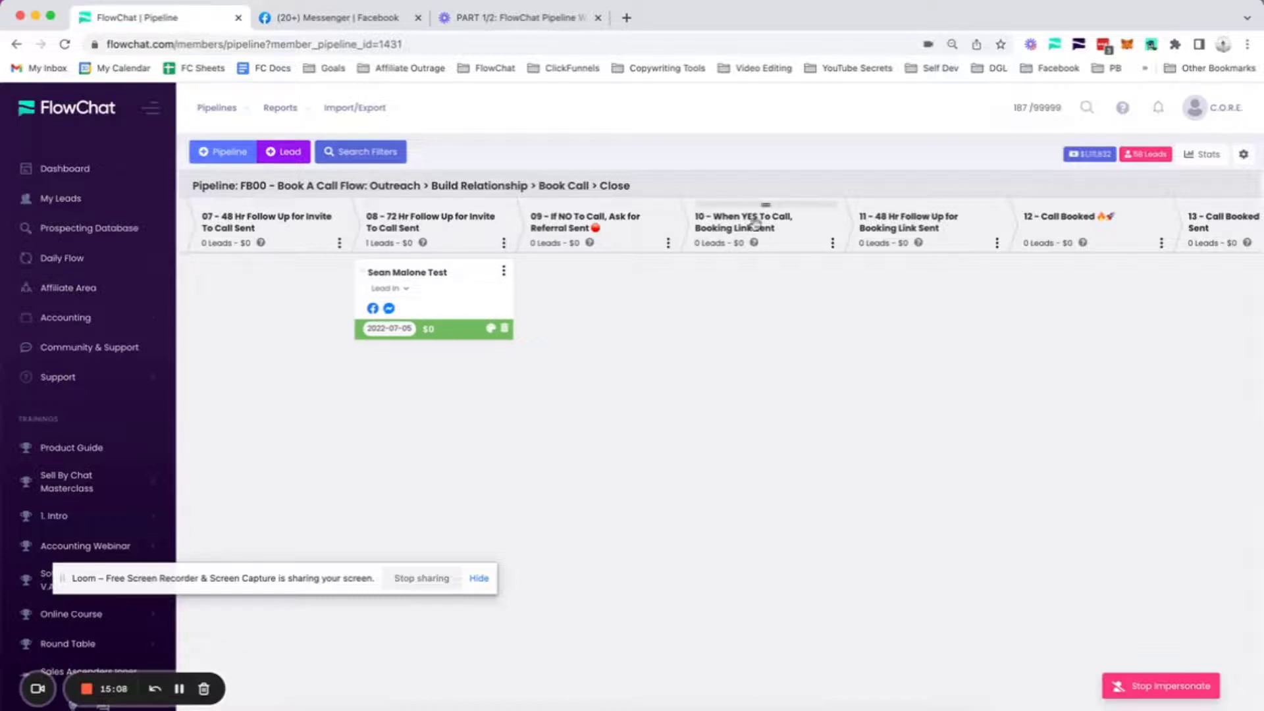
Send the booking link template message under the heading "*yes to call*" in the existing Messenger conversation
left_click(389, 309)
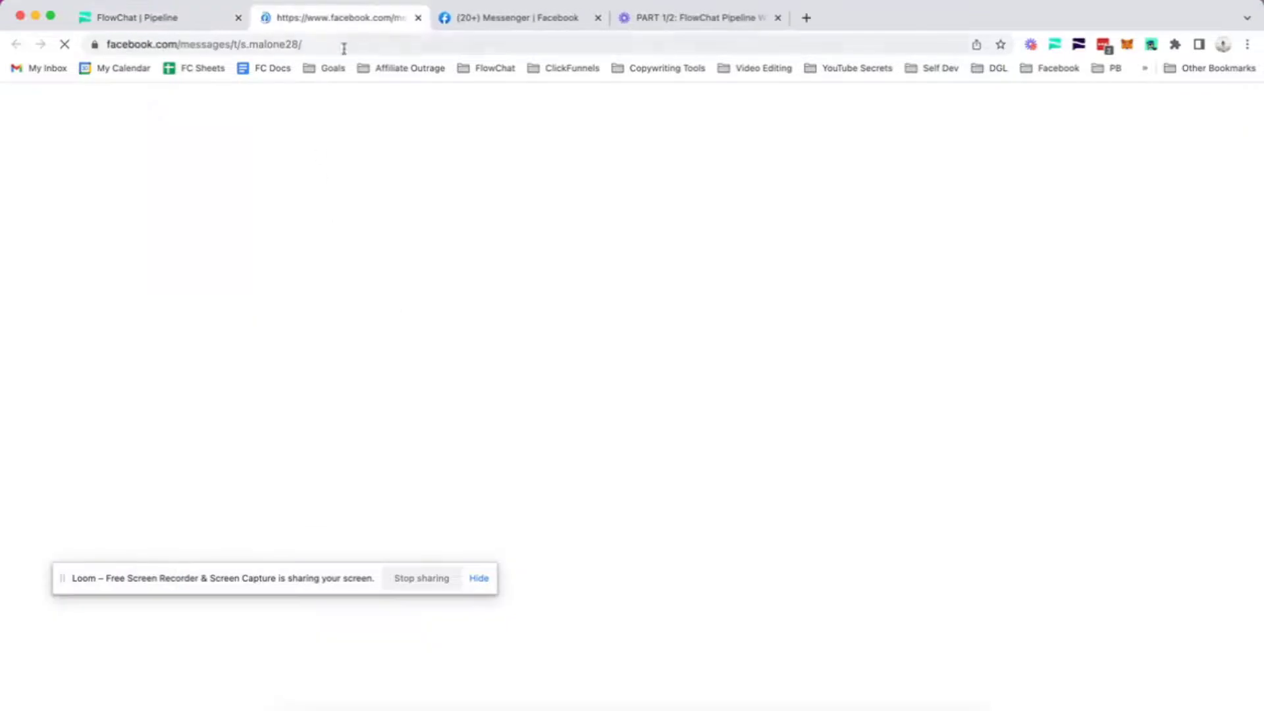
left_click(418, 19)
left_click(342, 17)
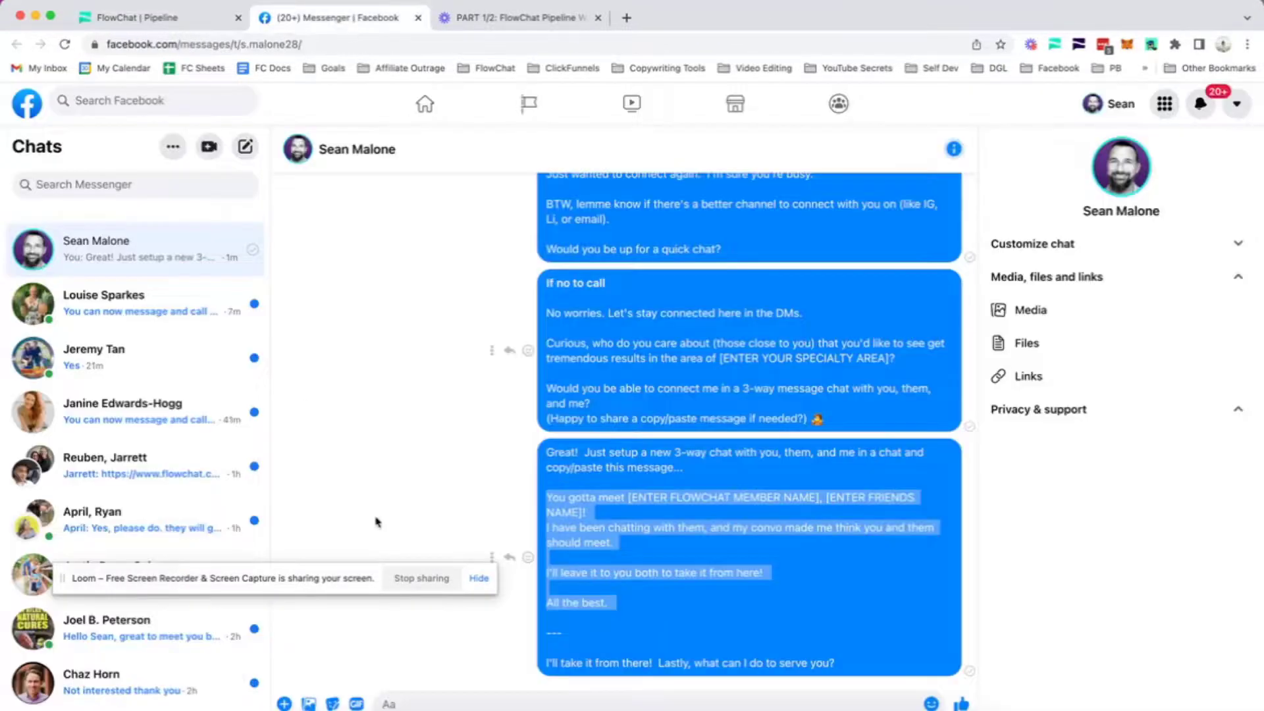
left_click(439, 705)
type("*")
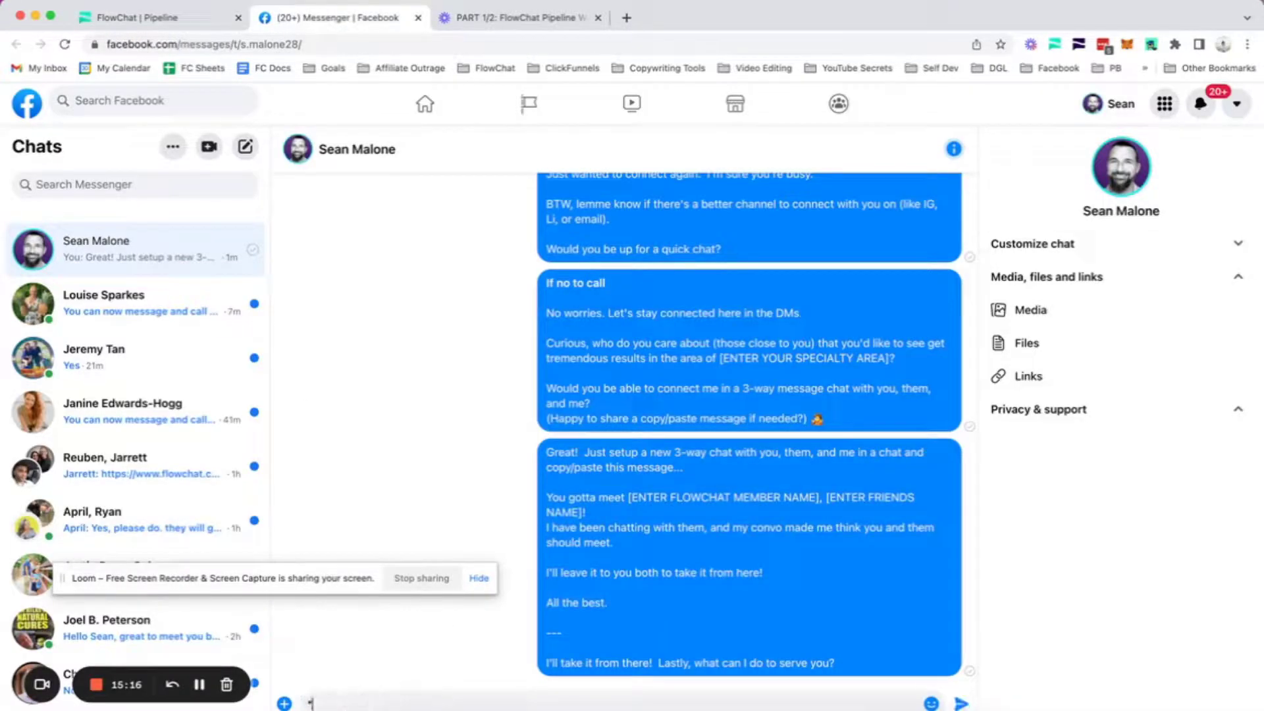
type("yes to call*")
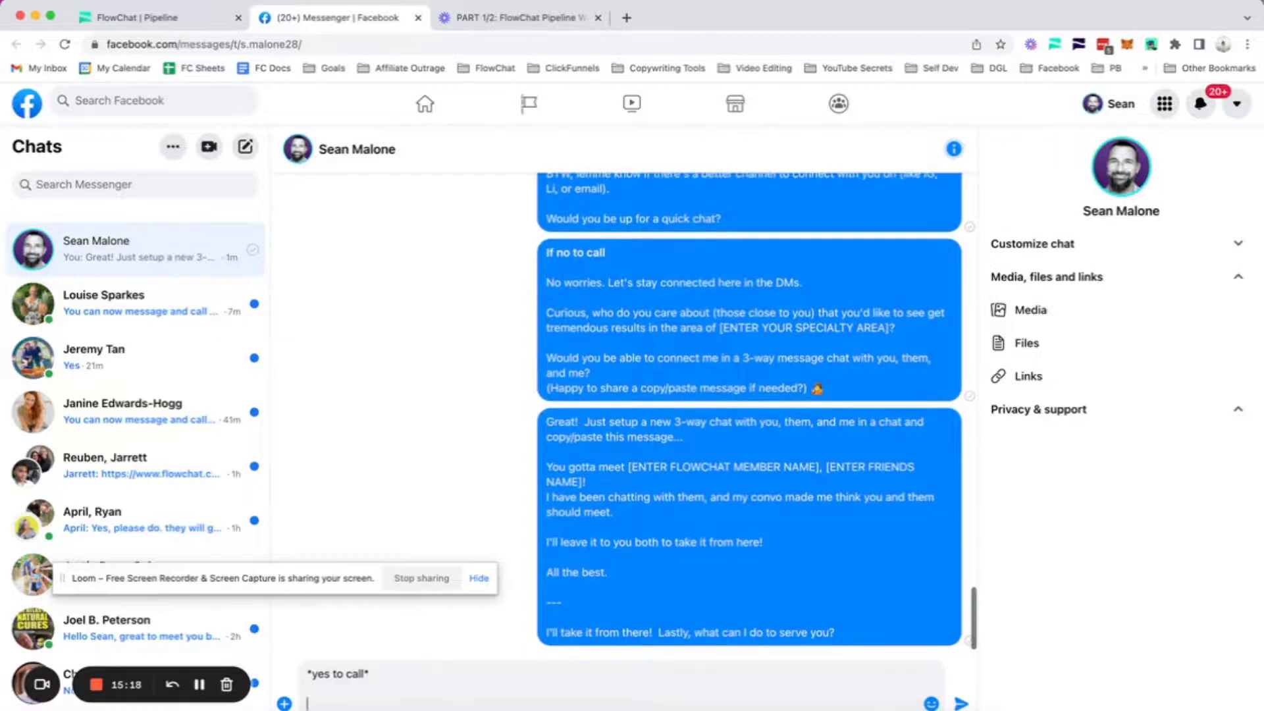
type("Great!  Here's my booking link: [ENTER YOUR CALENDAR BOOKING LINK]  Grab a spot that works on your calendar and I'll make it work on my end! ❤")
key("Return")
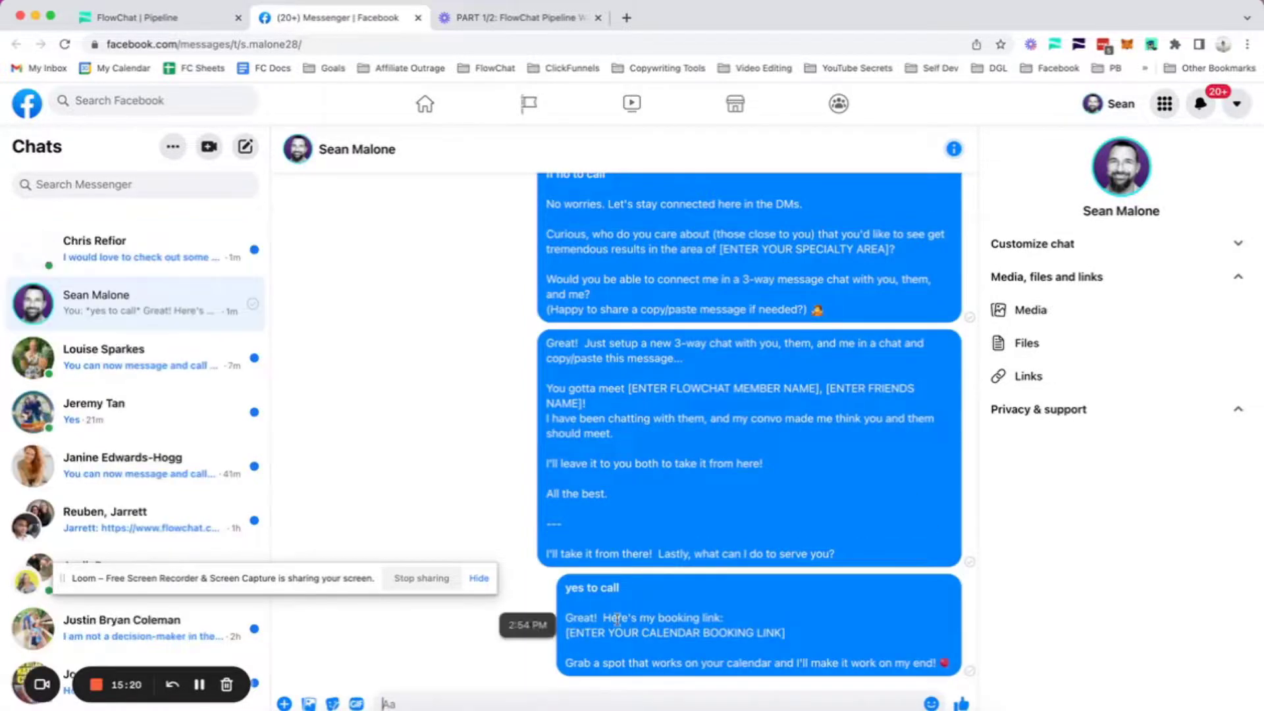
Return to FlowChat, move the test lead card to stage 10 - When YES To Call, Booking Link Sent, and read that stage's SOP
left_click(158, 18)
left_click_drag(519, 327, 755, 299)
scroll(755, 296, "right", 5)
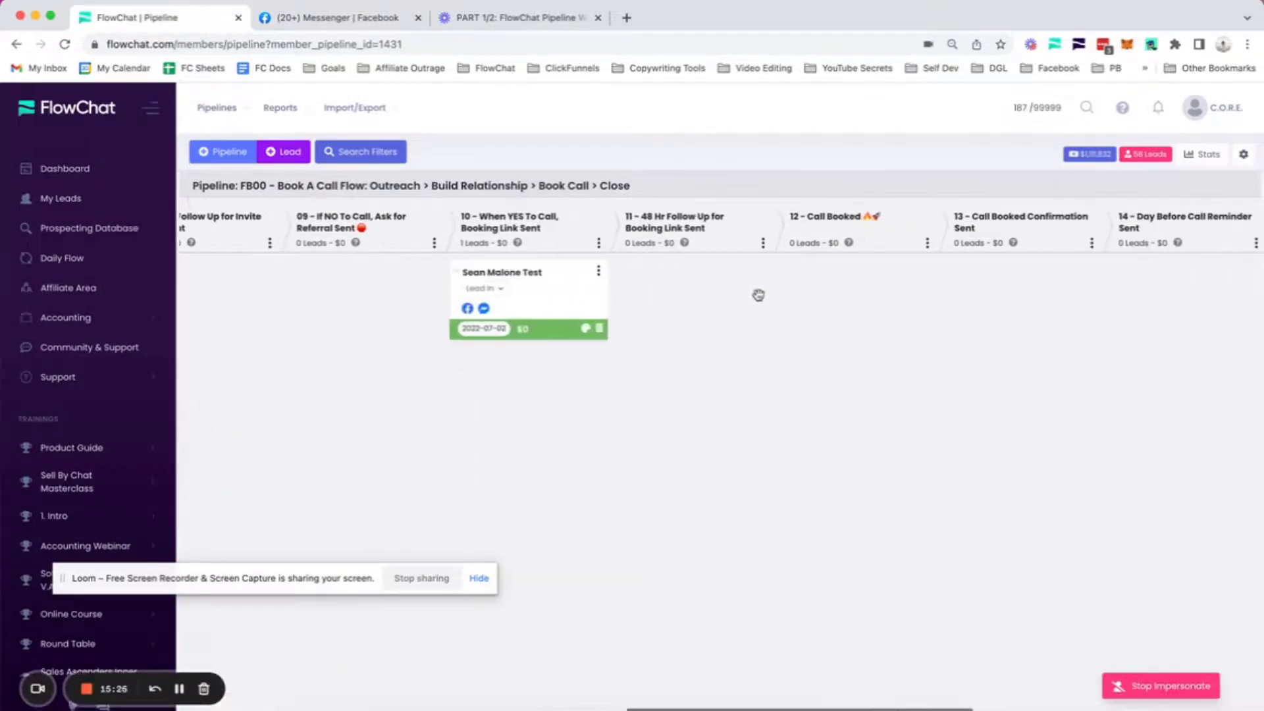
mouse_move(460, 245)
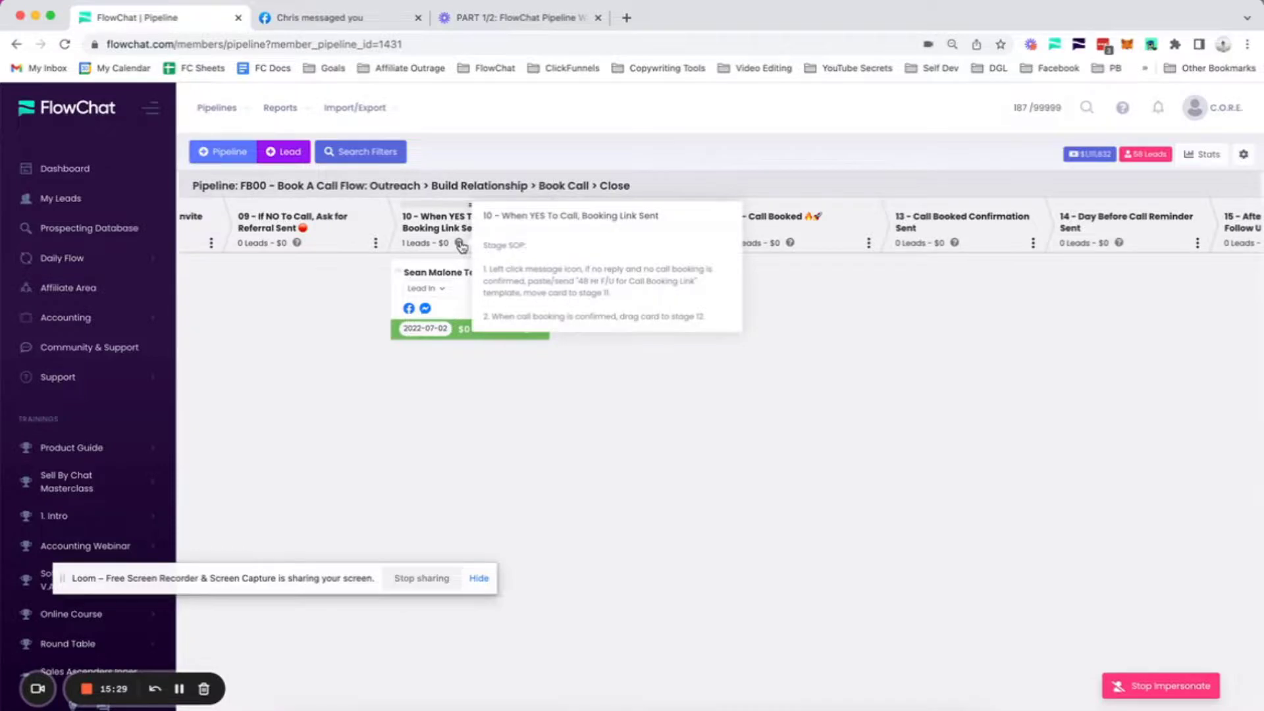
scroll(460, 245, "up", 5)
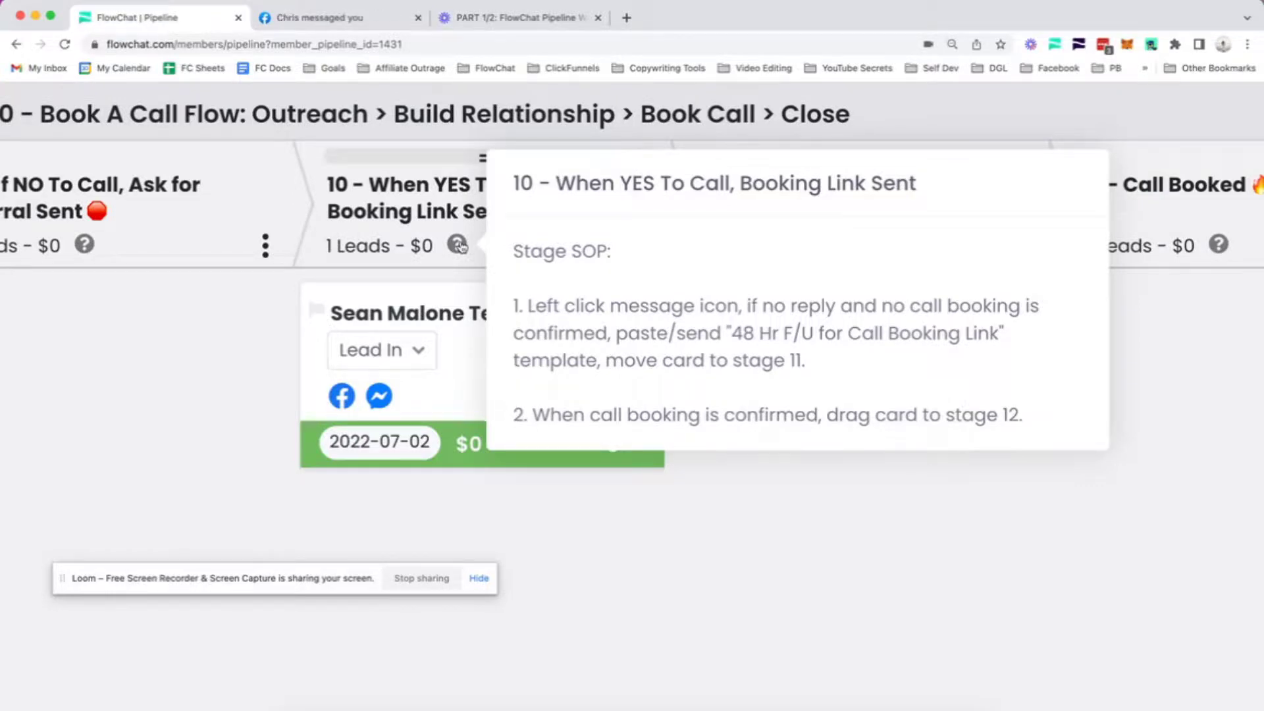
scroll(461, 247, "down", 5)
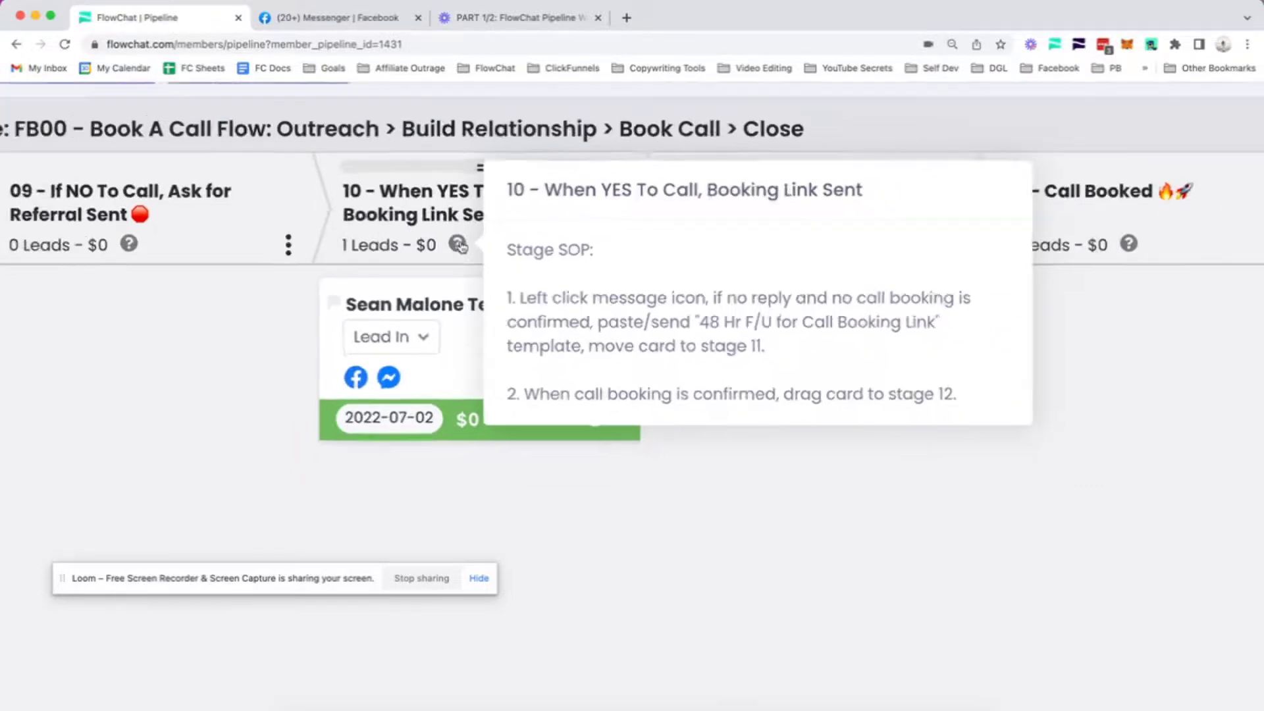
scroll(548, 417, "right", 3)
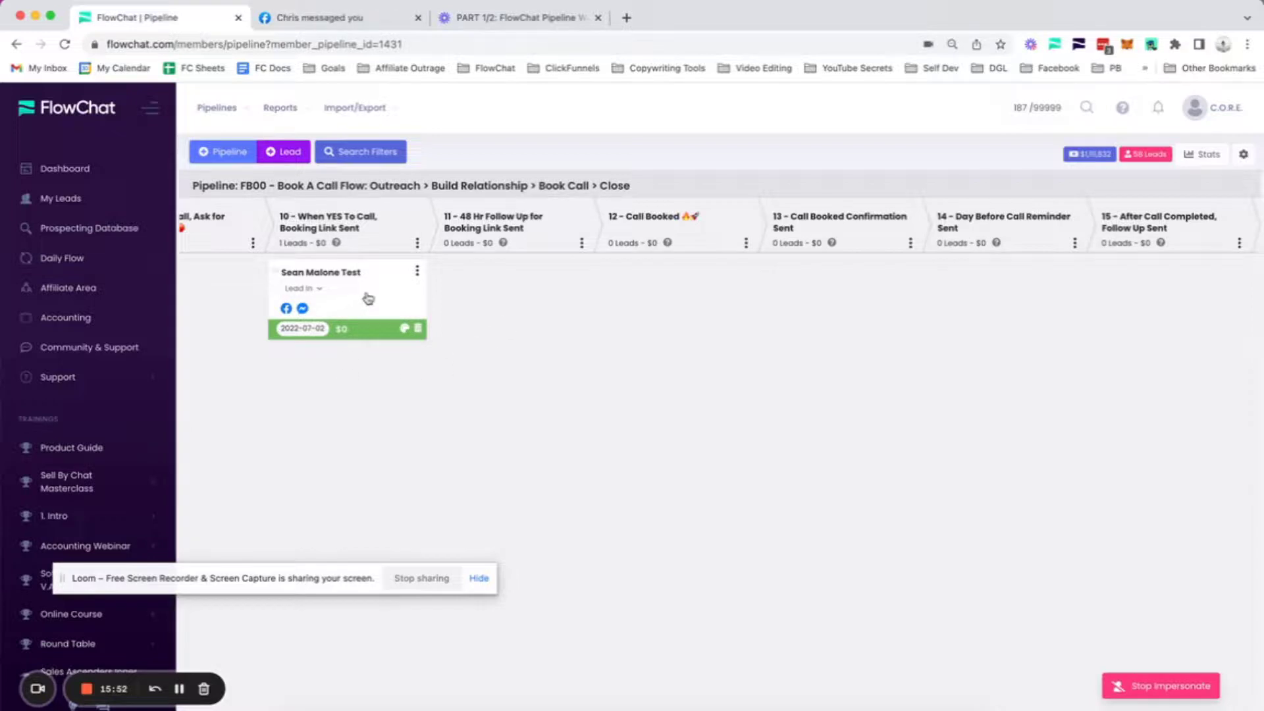
Send "Were you able to find a spot?" to the test lead in the existing Messenger conversation
mouse_move(368, 298)
left_mouse_down()
mouse_move(679, 310)
mouse_move(390, 305)
left_mouse_up()
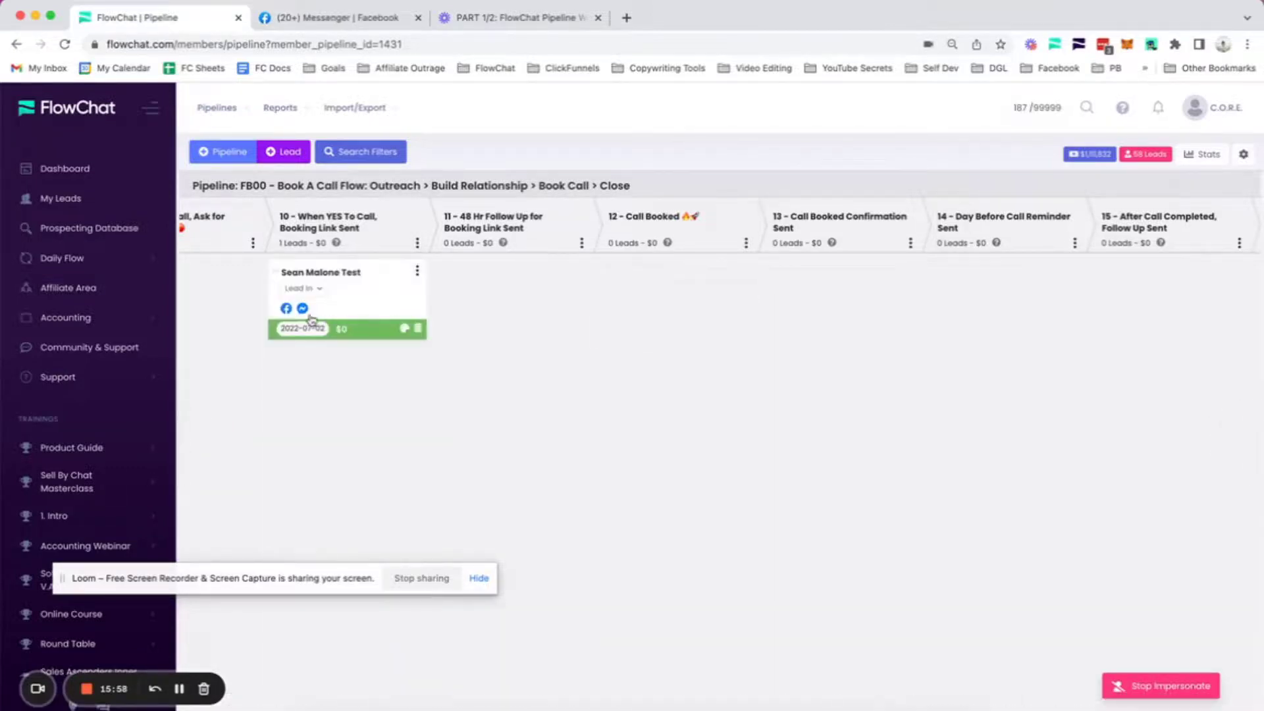
left_click(303, 309)
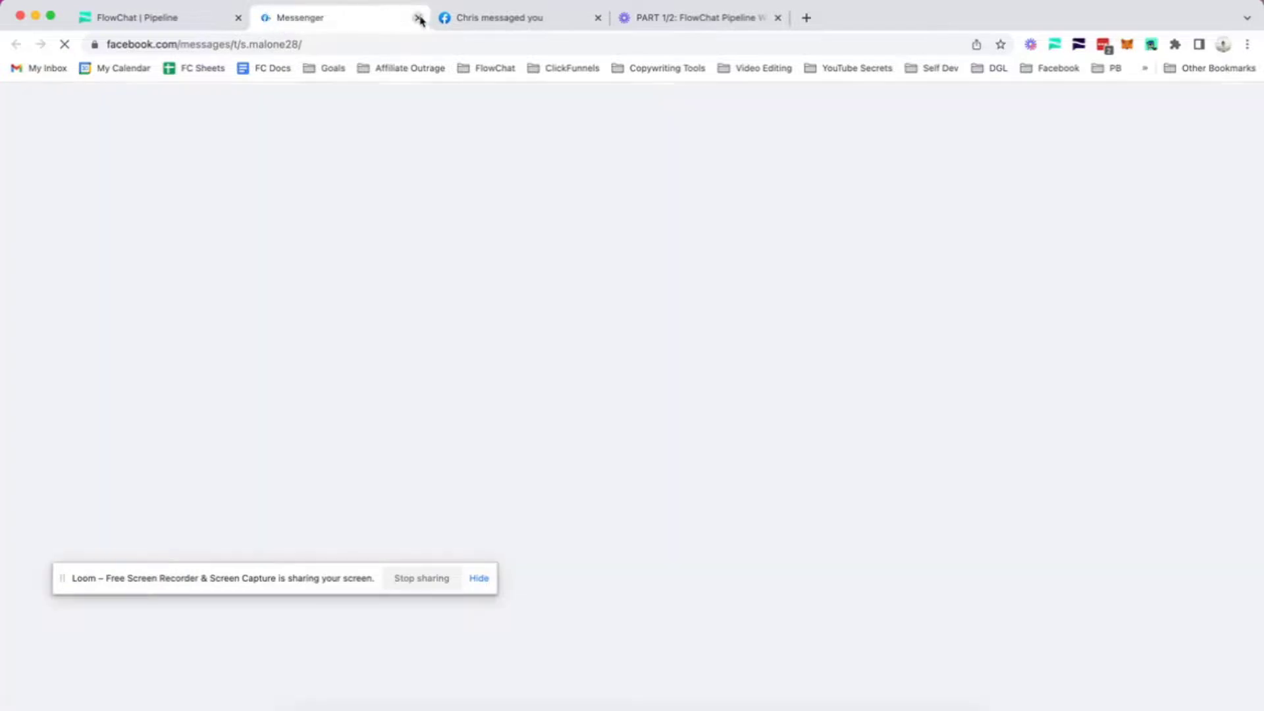
left_click(417, 18)
left_click(342, 17)
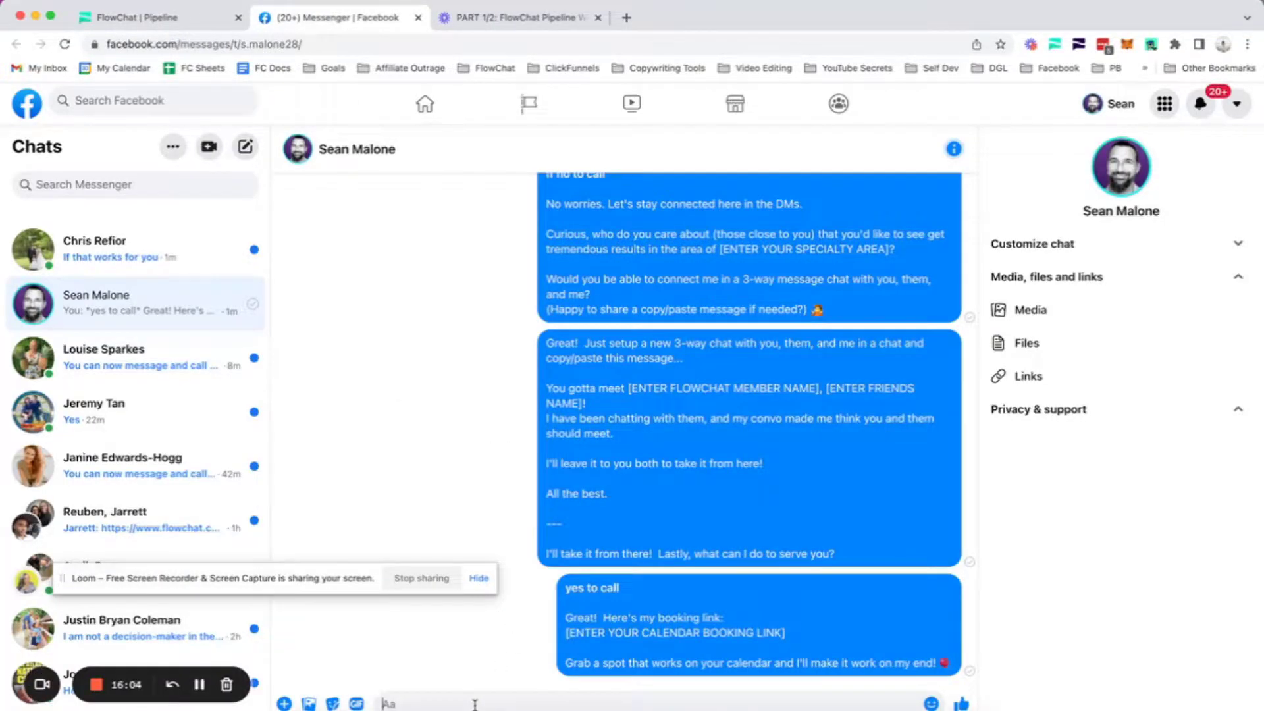
type("Were you able to find a spot?")
key("Return")
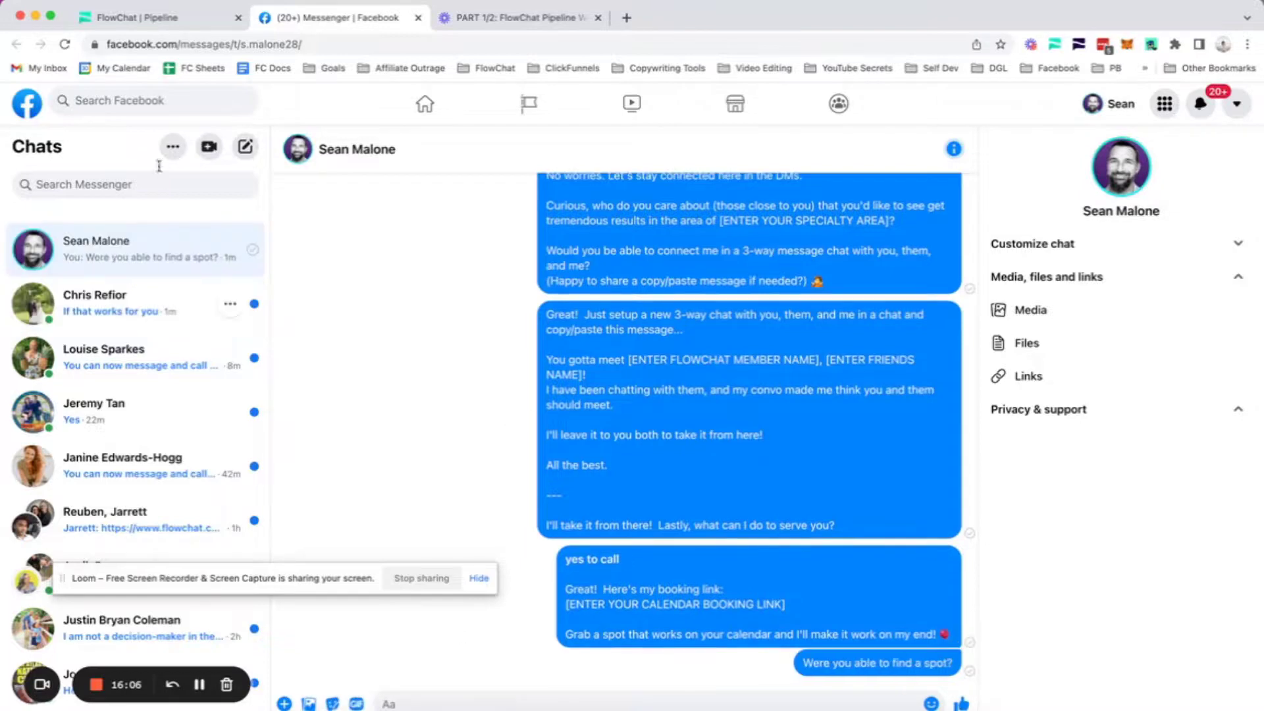
Return to FlowChat and move the test lead card to stage 11 - 48 Hr Follow Up for Booking Link Sent
left_click(145, 18)
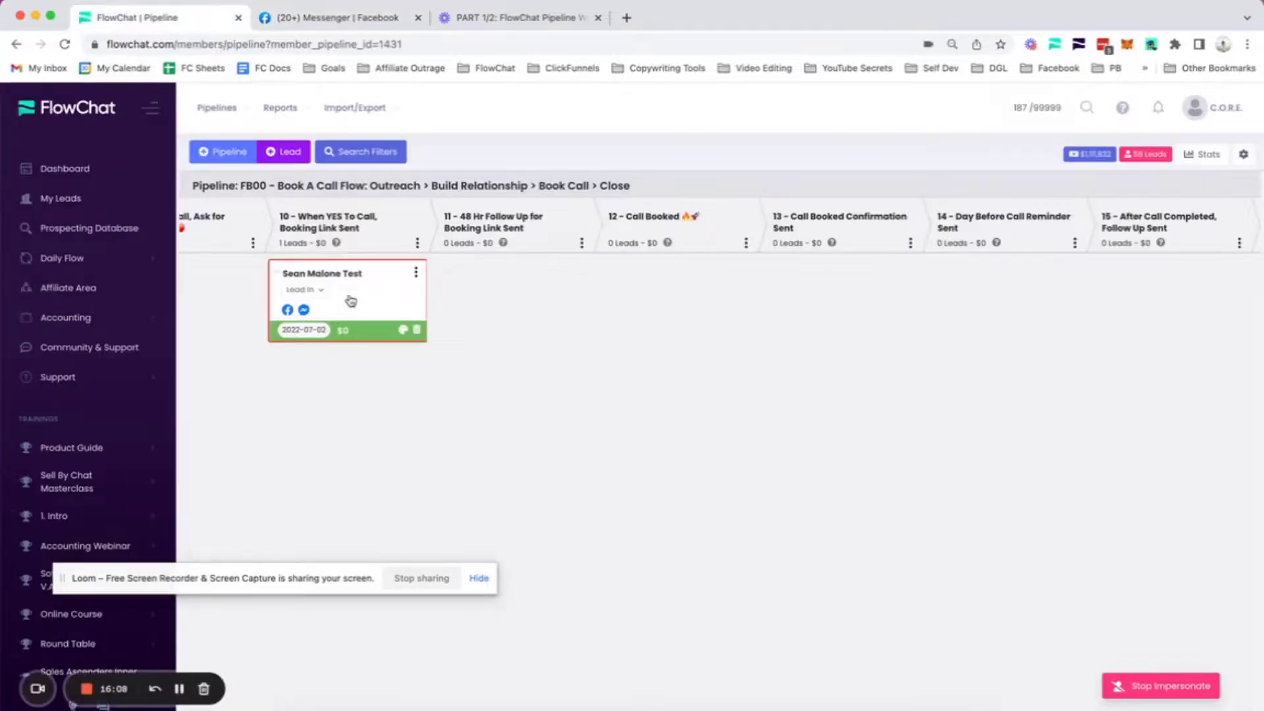
left_click_drag(350, 299, 510, 296)
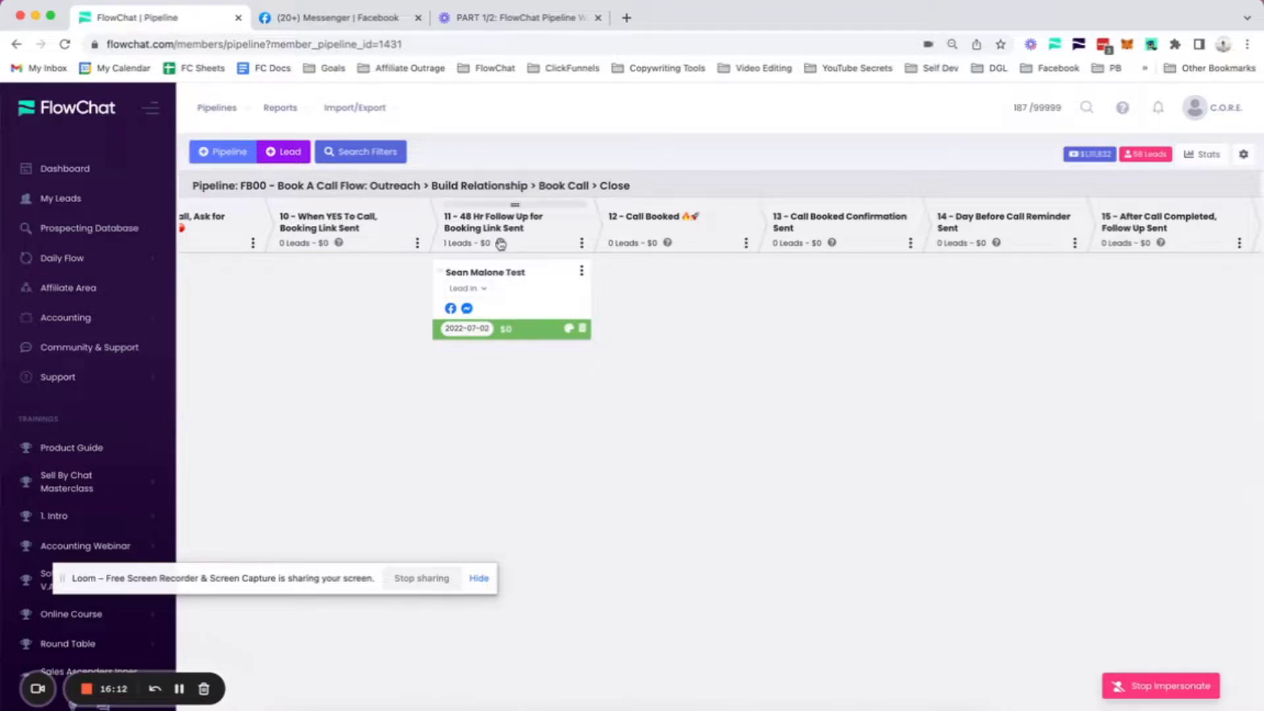
Set stage 11's SOP to "1. When call booking is confirmed, drag card to stage 12." and save it
scroll(601, 381, "right", 2)
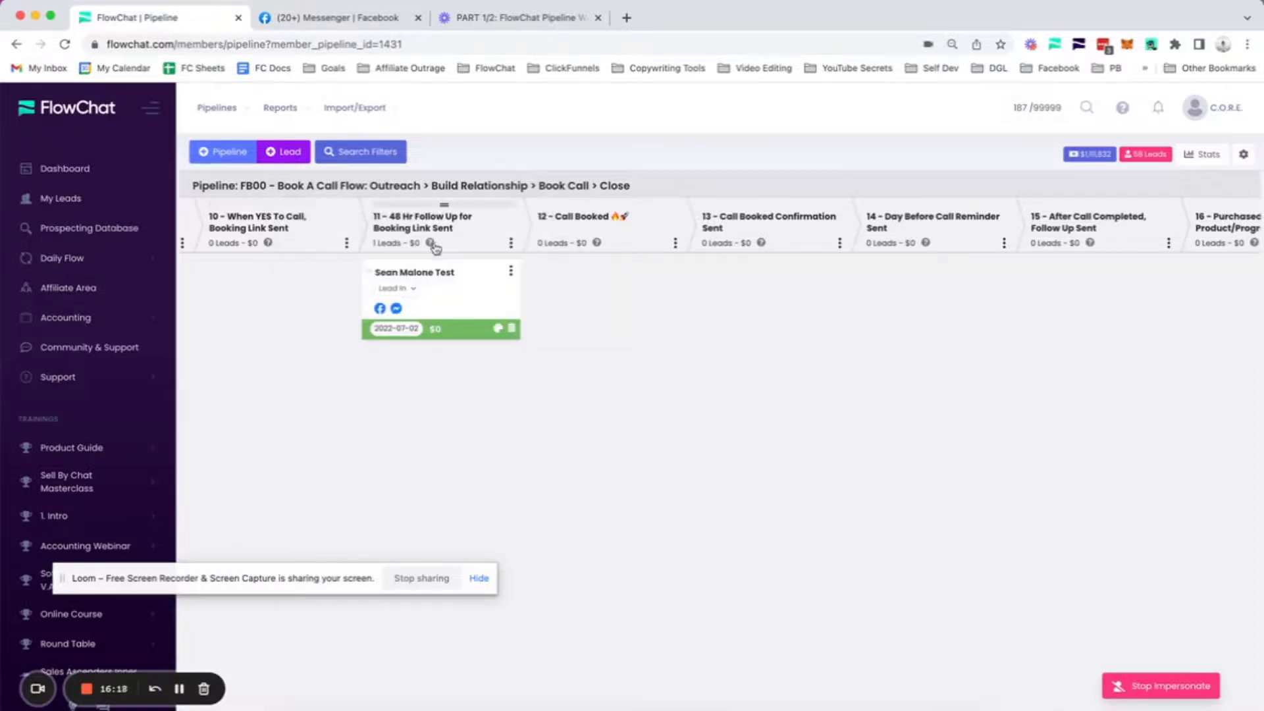
left_click(511, 243)
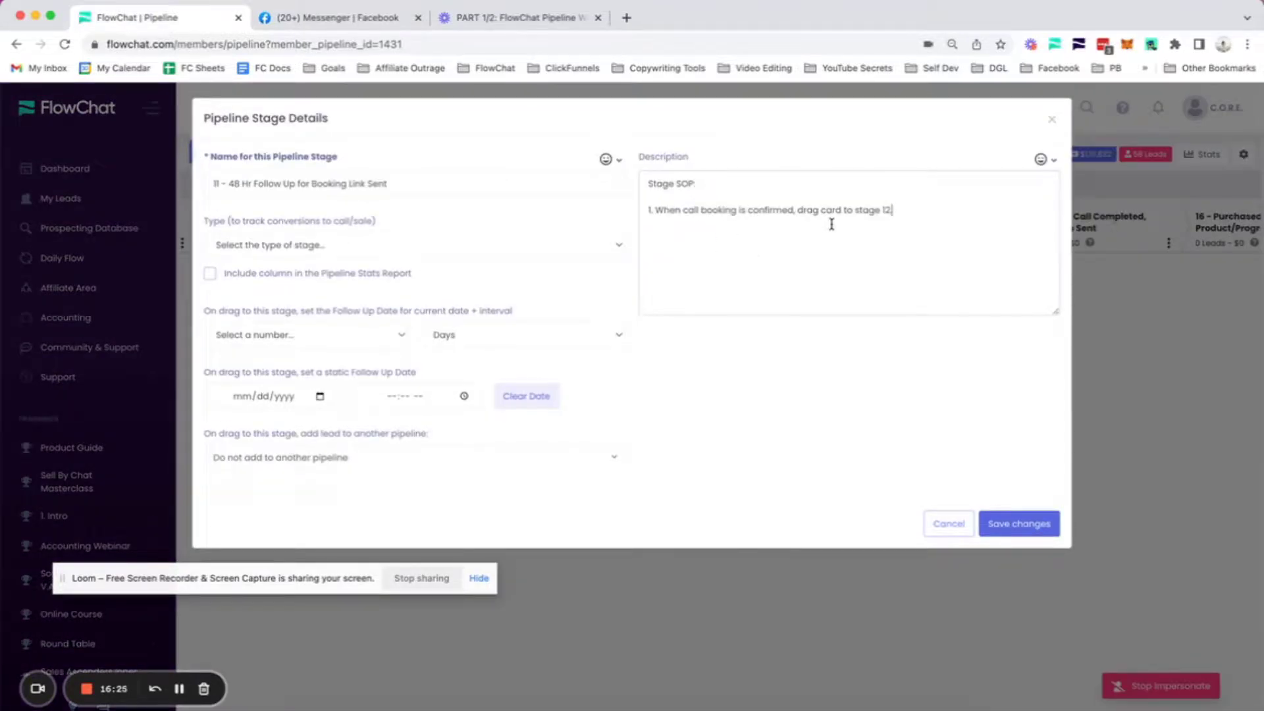
left_click(1007, 523)
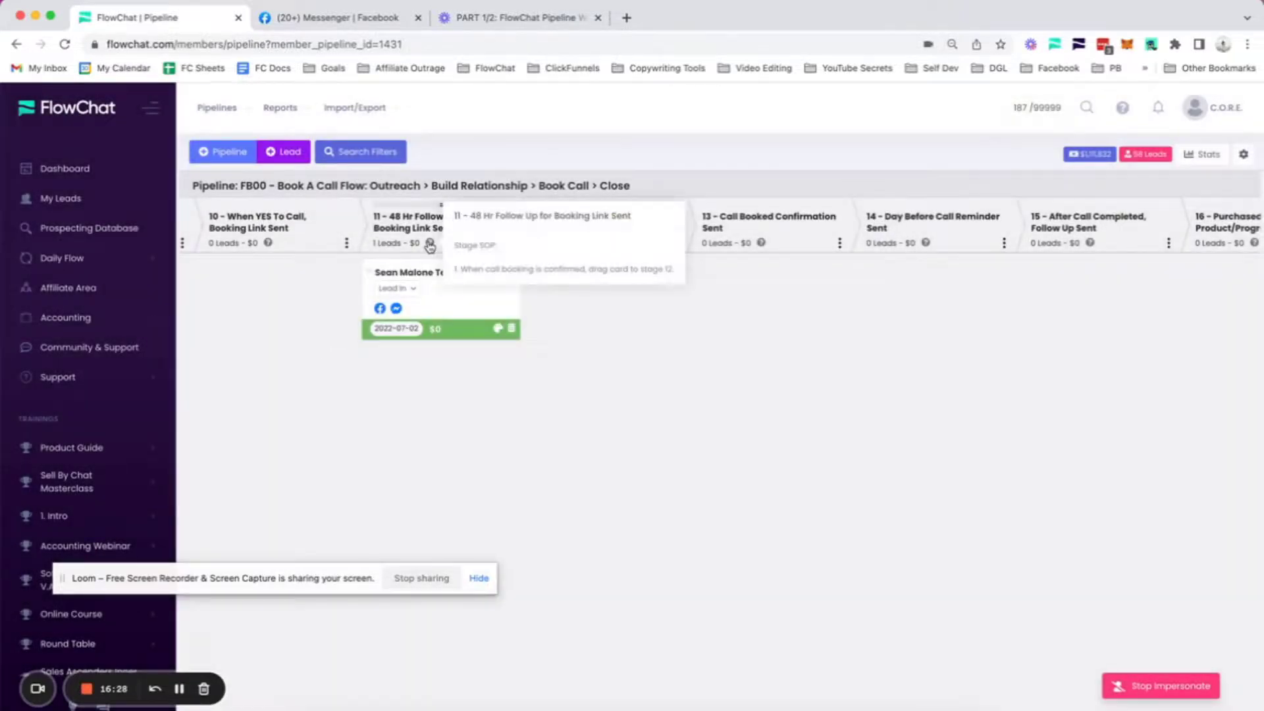
Move the test lead card to stage 12 - Call Booked and read that stage's SOP
left_click_drag(452, 301, 621, 305)
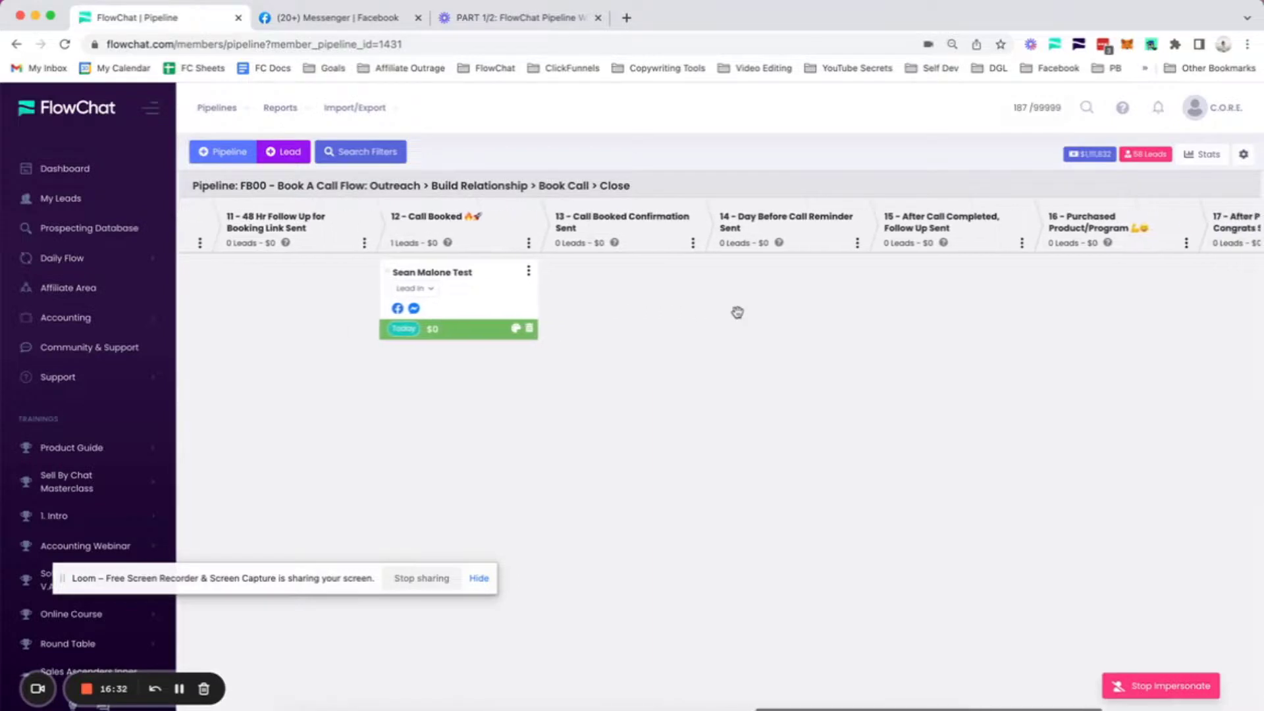
mouse_move(451, 245)
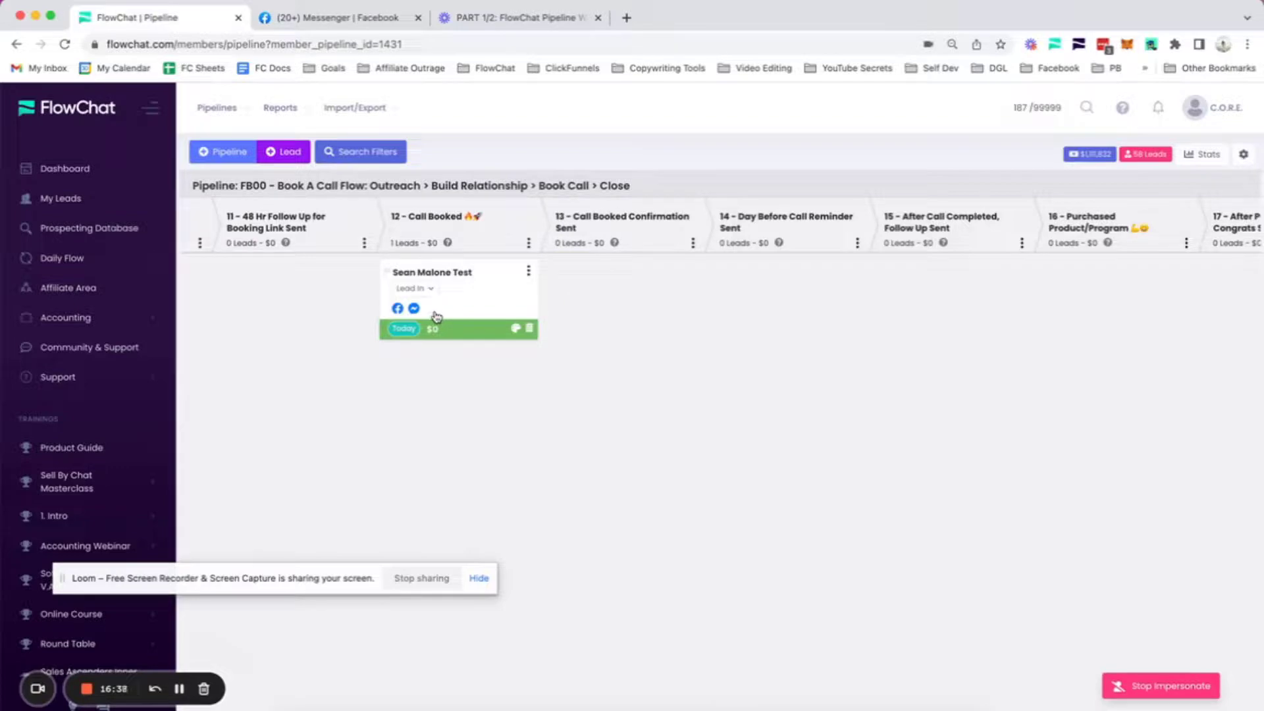
Send the call confirmation template containing "Pumped that you booked a call." in the existing Messenger conversation and review its wording
left_click(414, 309)
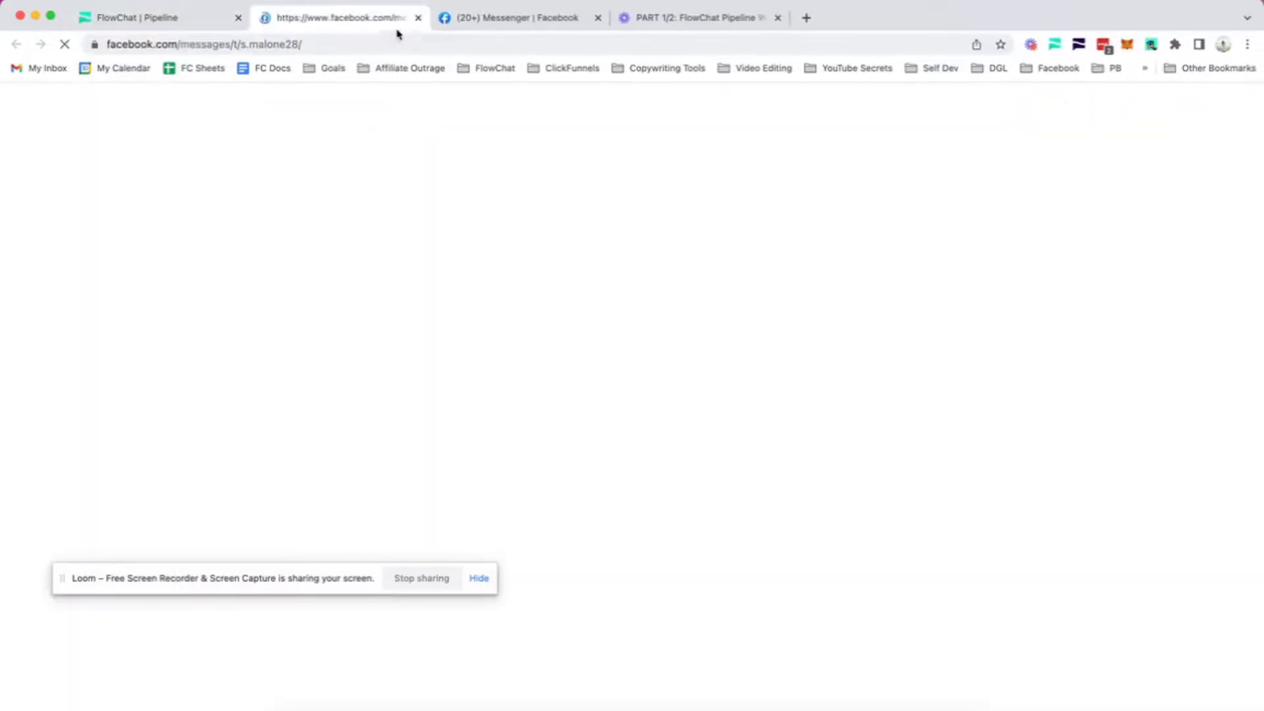
left_click(418, 19)
left_click(365, 18)
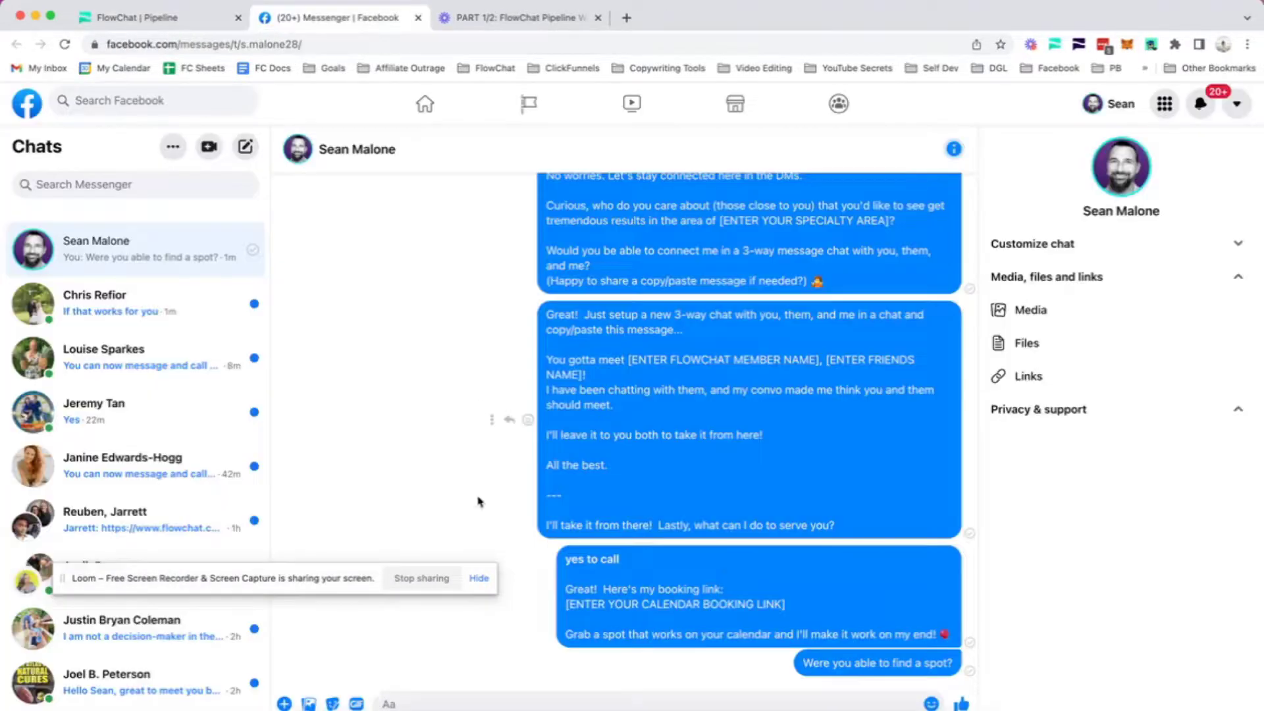
type("Hey Sean!  Pumped that you booked a call.  Again, the call is for us to start building a relationship.  I'd like to learn more about your specialty as I think I may have a need and would like the chance to share a bit about what I do.  I know by the end we'll have a good understanding of how we can help each other.  Looking forward to it! 🔥")
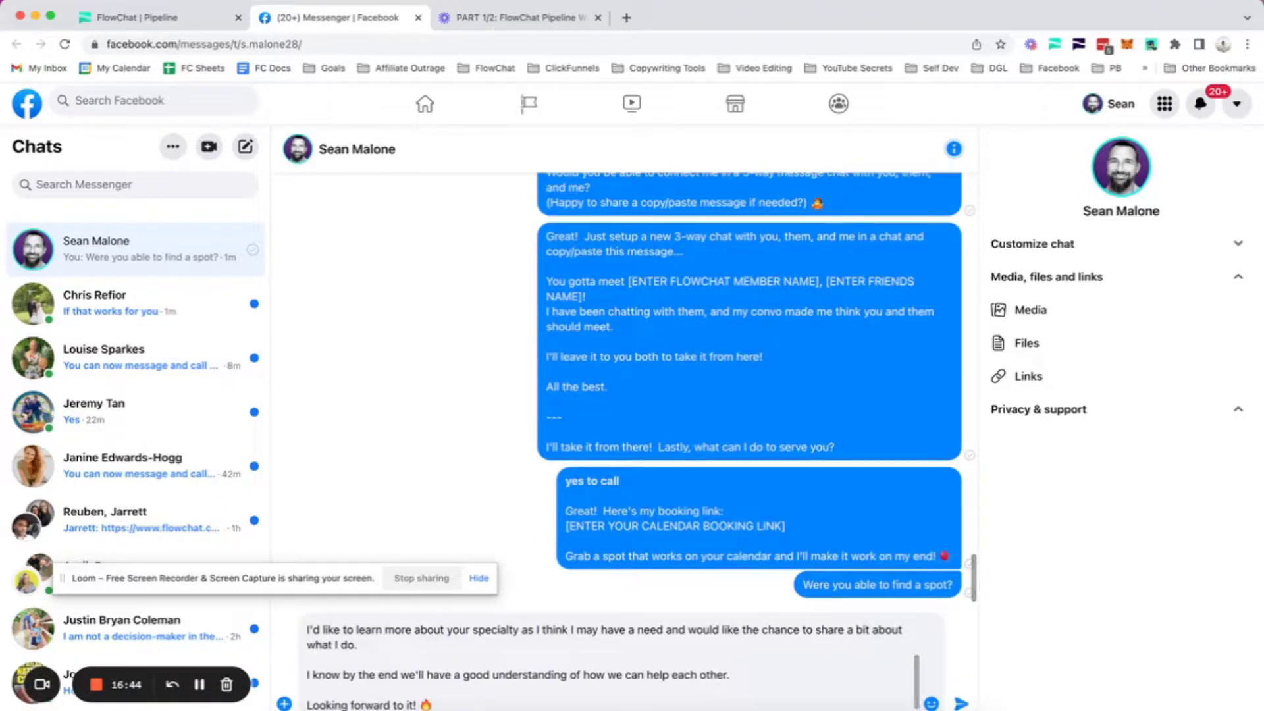
key("Return")
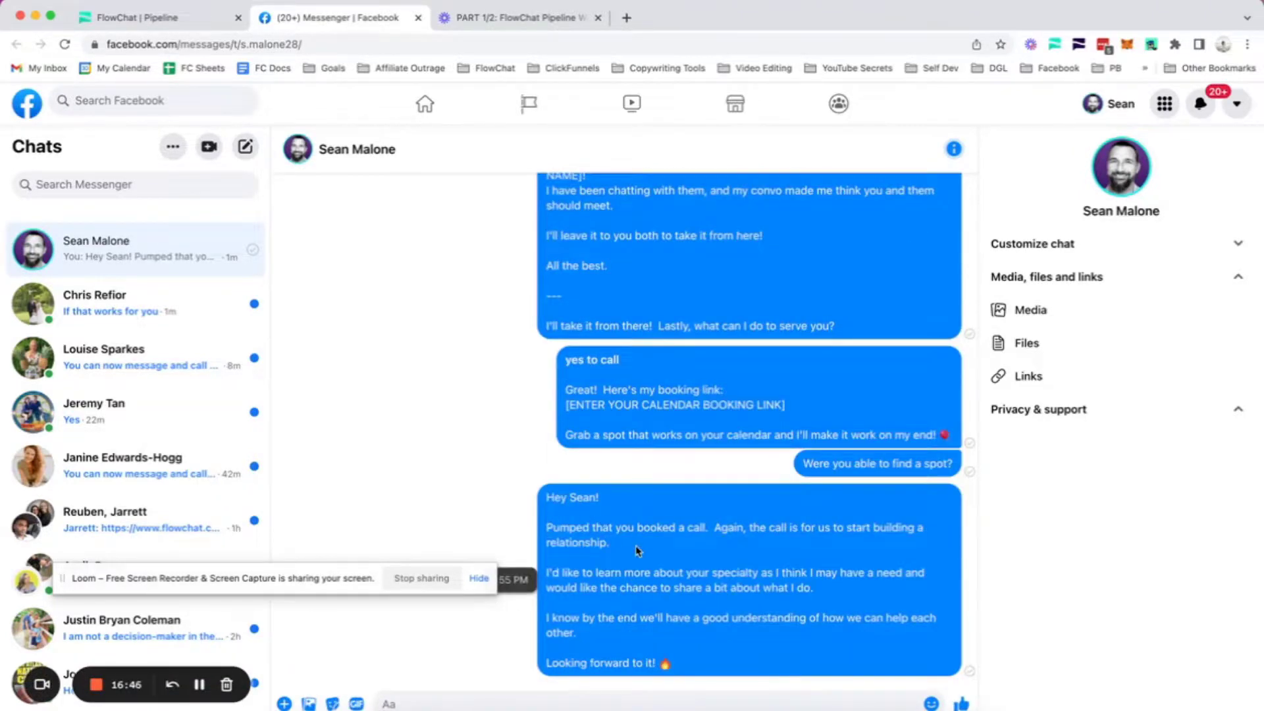
left_click_drag(588, 572, 678, 618)
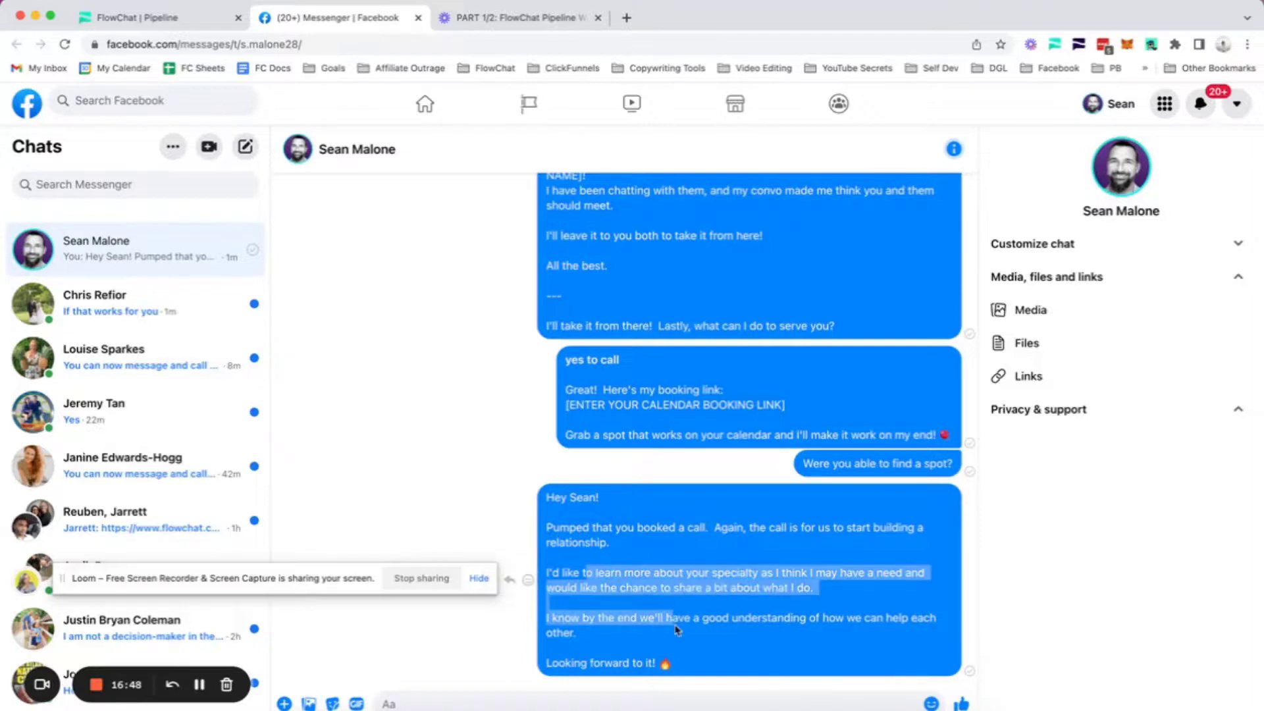
left_click(593, 543)
Return to FlowChat, move the test lead card to stage 13 - Call Booked Confirmation Sent, and read that stage's SOP
left_click(156, 20)
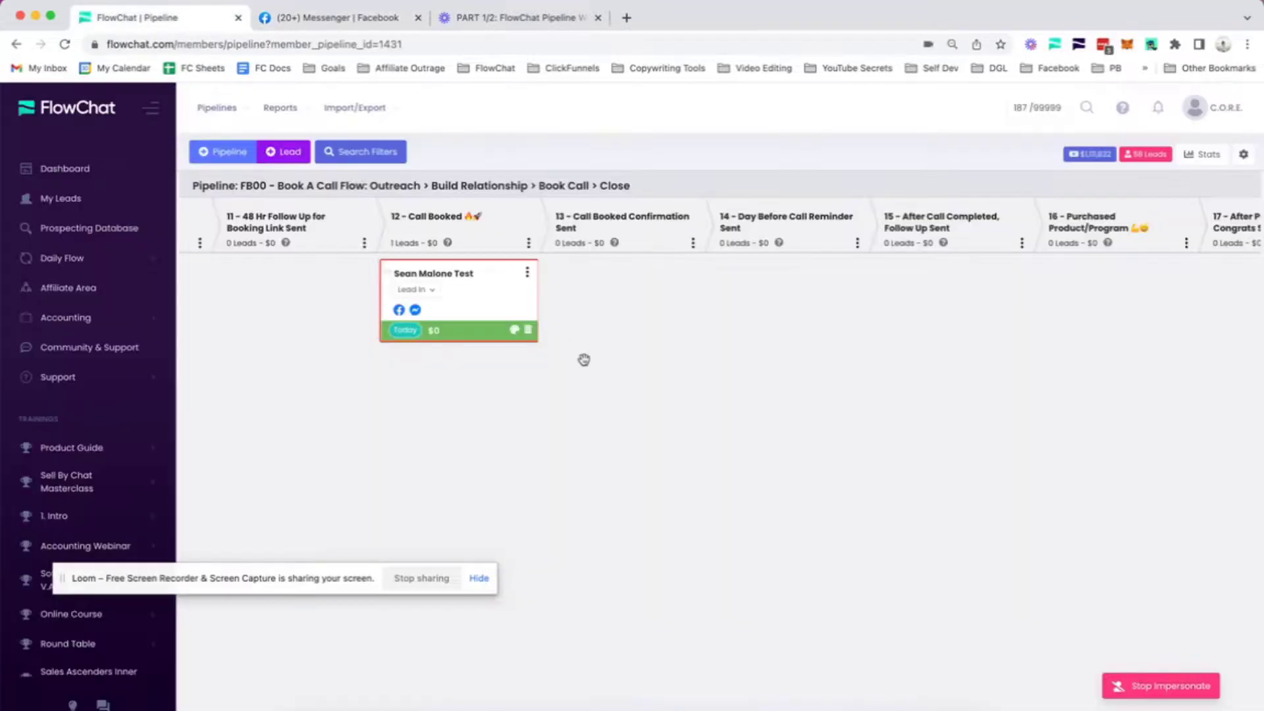
left_click_drag(472, 302, 612, 303)
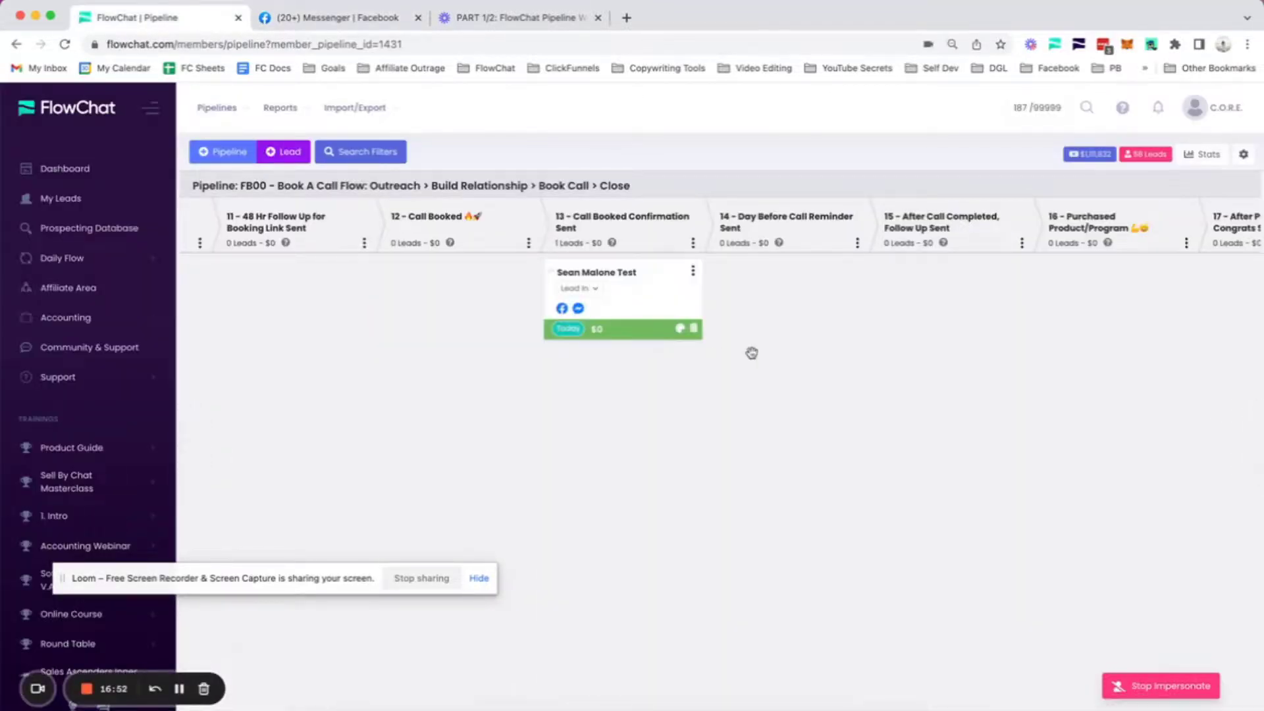
scroll(751, 353, "right", 3)
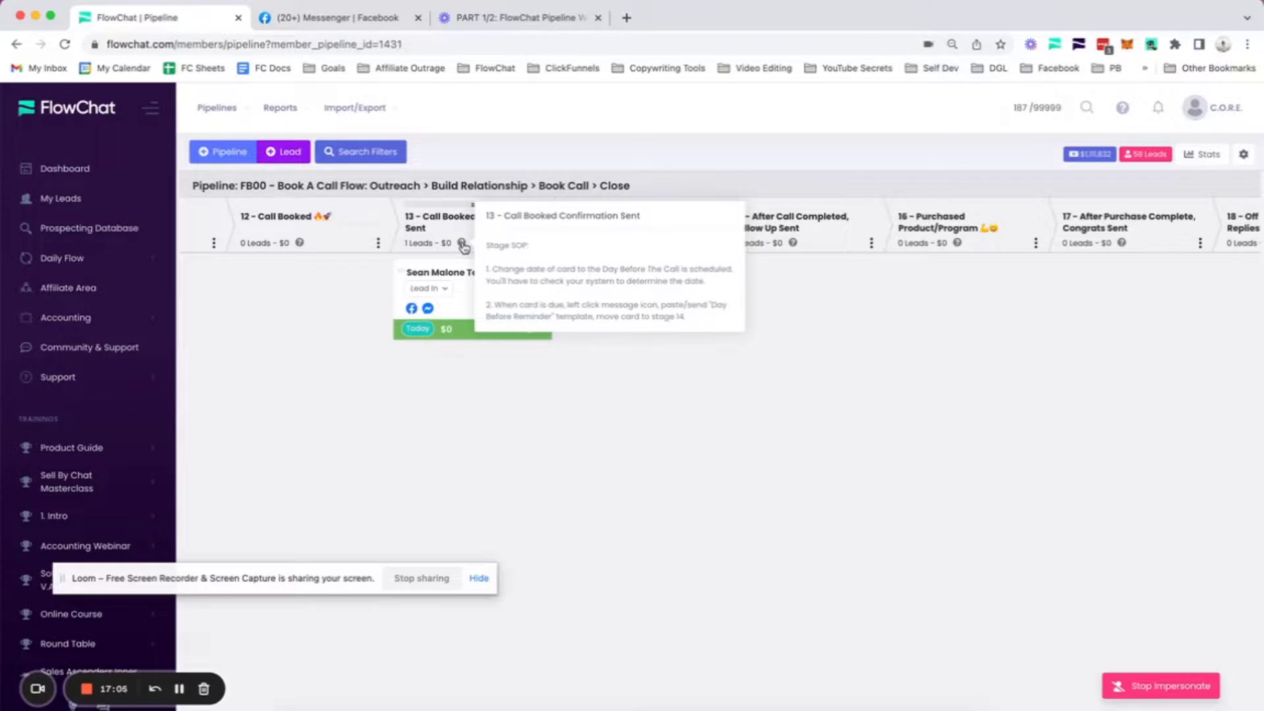
Set the test lead card's follow-up date to 2022-07-12
left_click(419, 329)
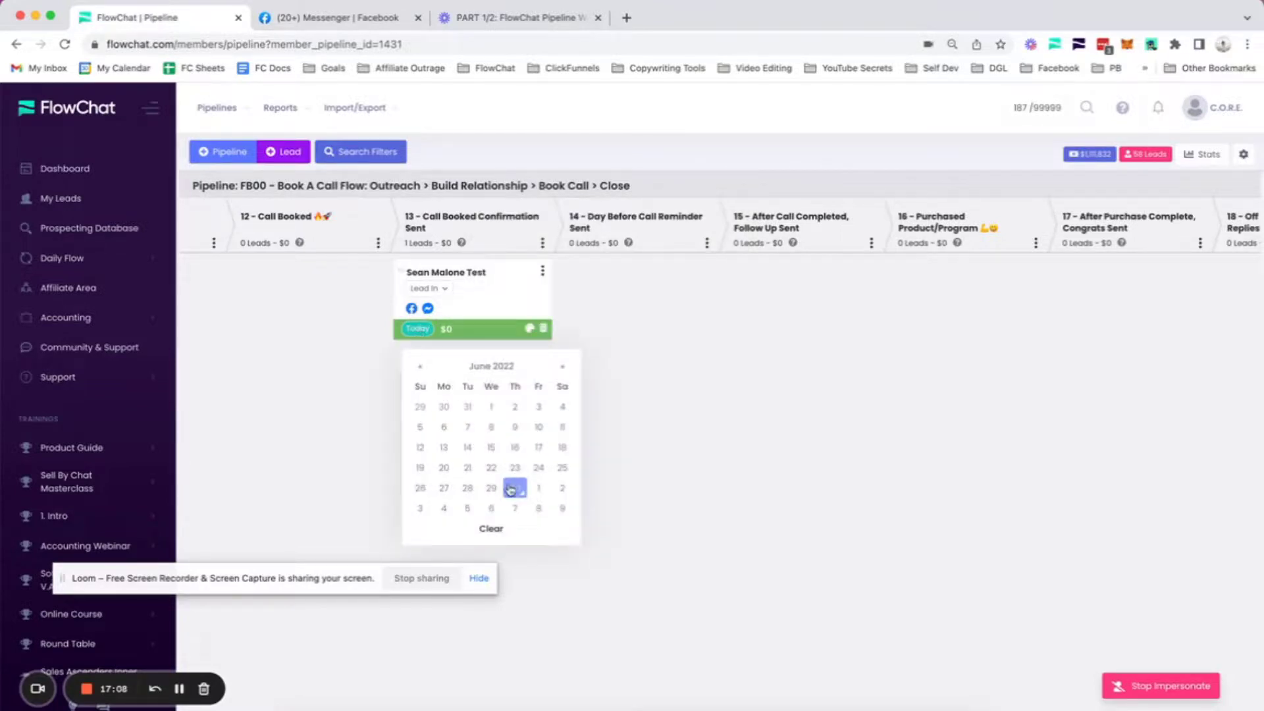
left_click(563, 370)
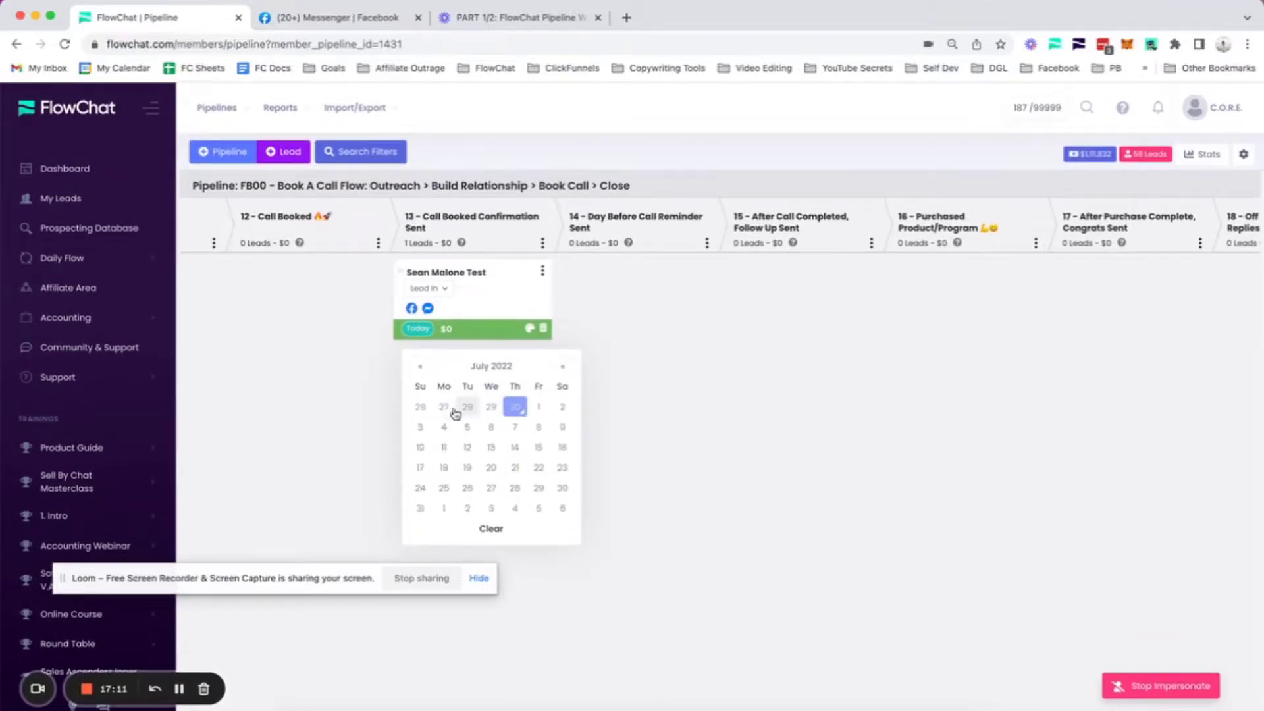
left_click(467, 448)
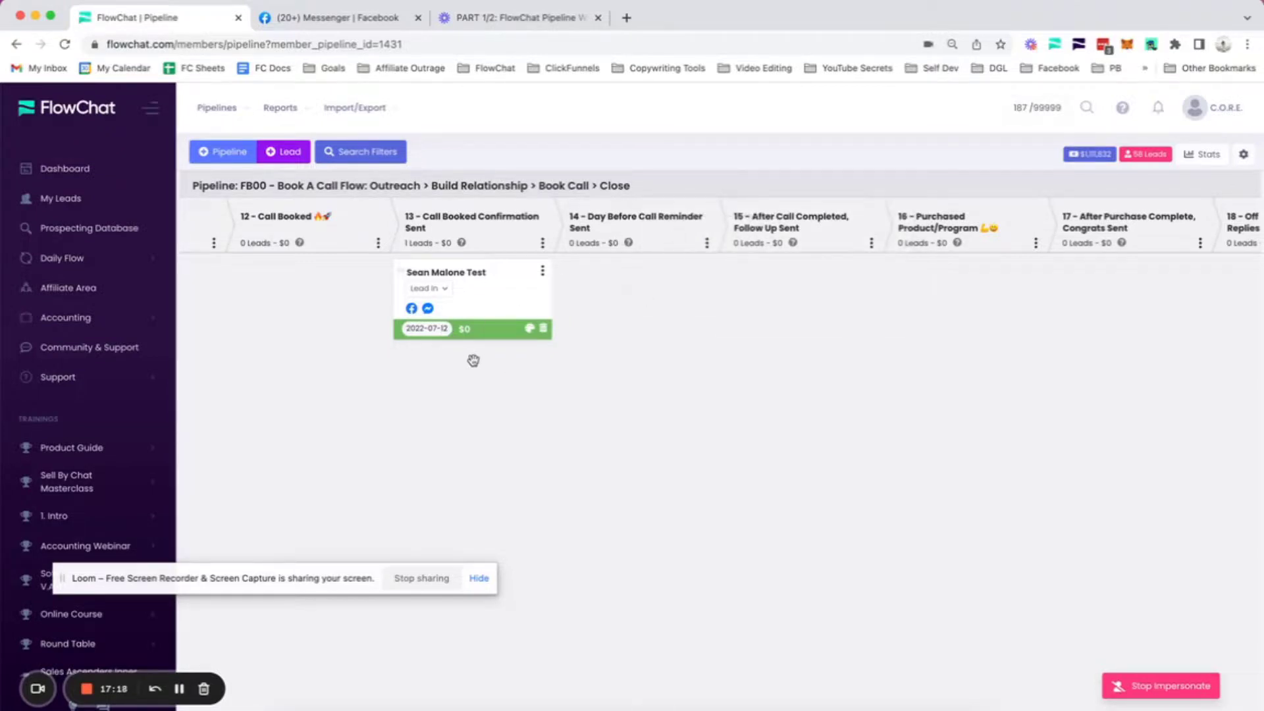
Send the "Day Before Reminder" template containing "Looking forward to connecting with you tomorrow" in the existing Messenger conversation
scroll(495, 277, "right", 2)
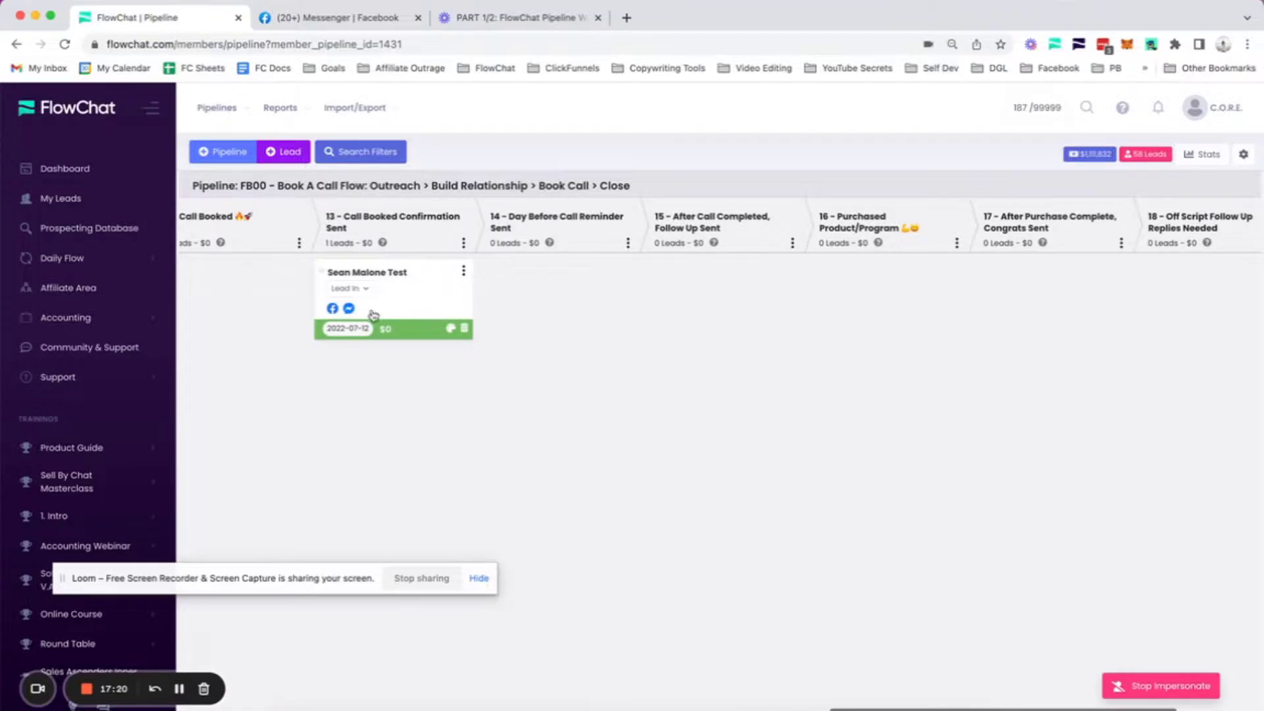
left_click(350, 309)
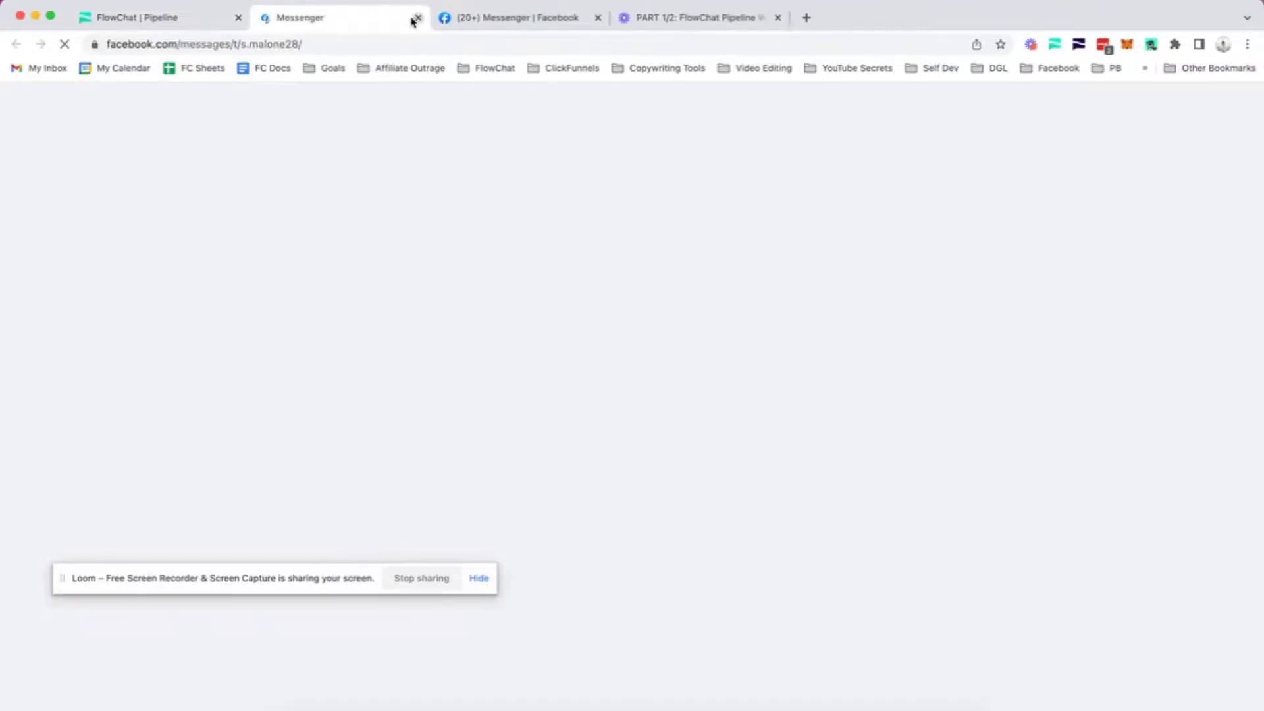
left_click(416, 18)
left_click(382, 18)
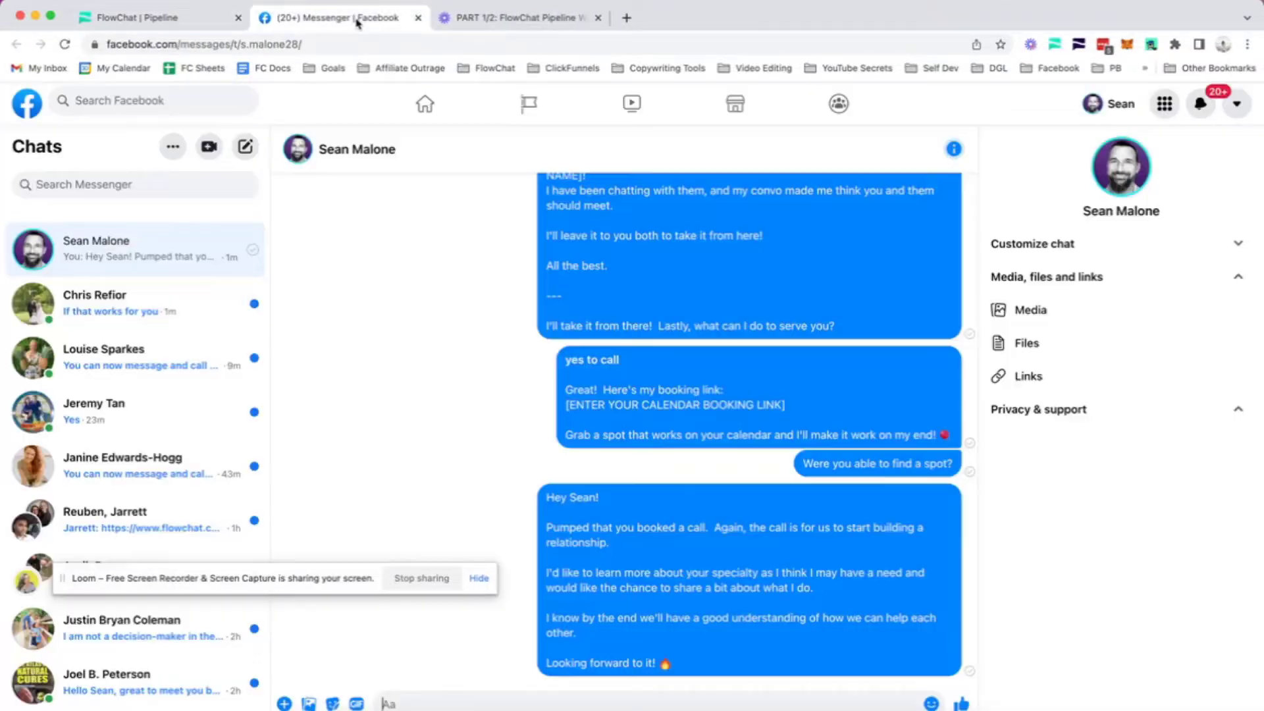
type("What's goin' on Sean!?!  Looking forward to connecting with you tomorrow ❤")
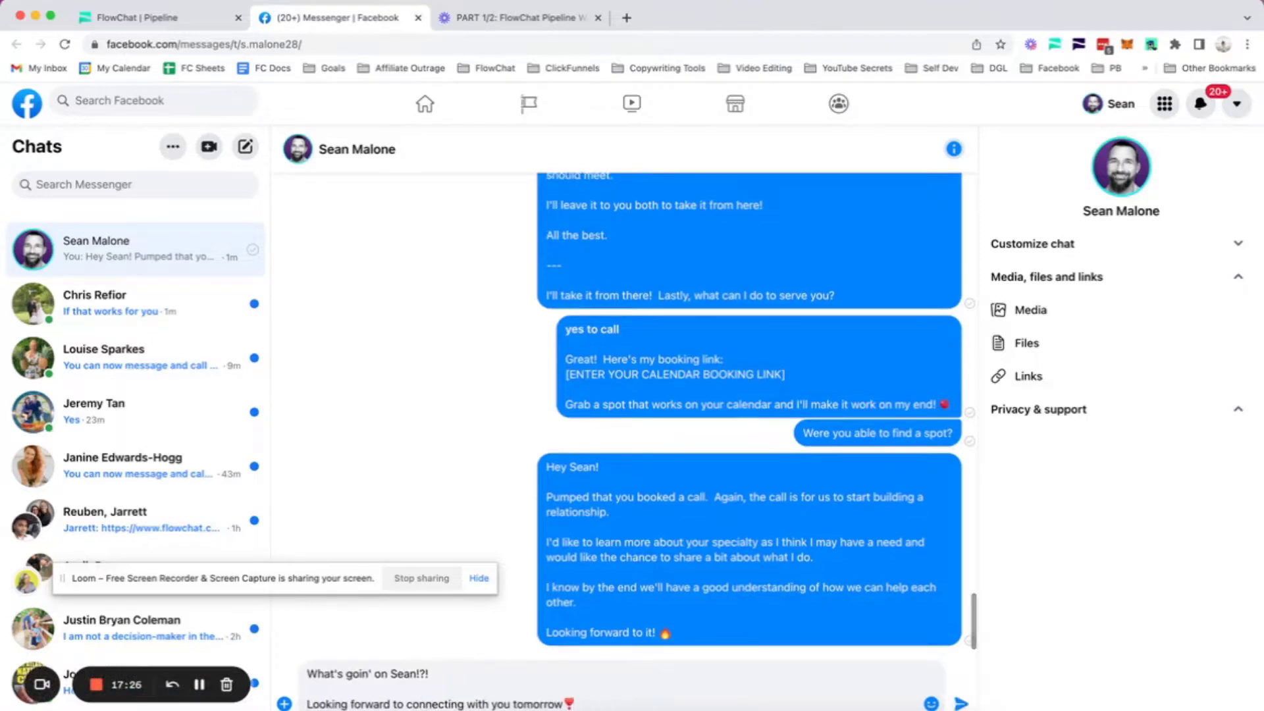
key("Return")
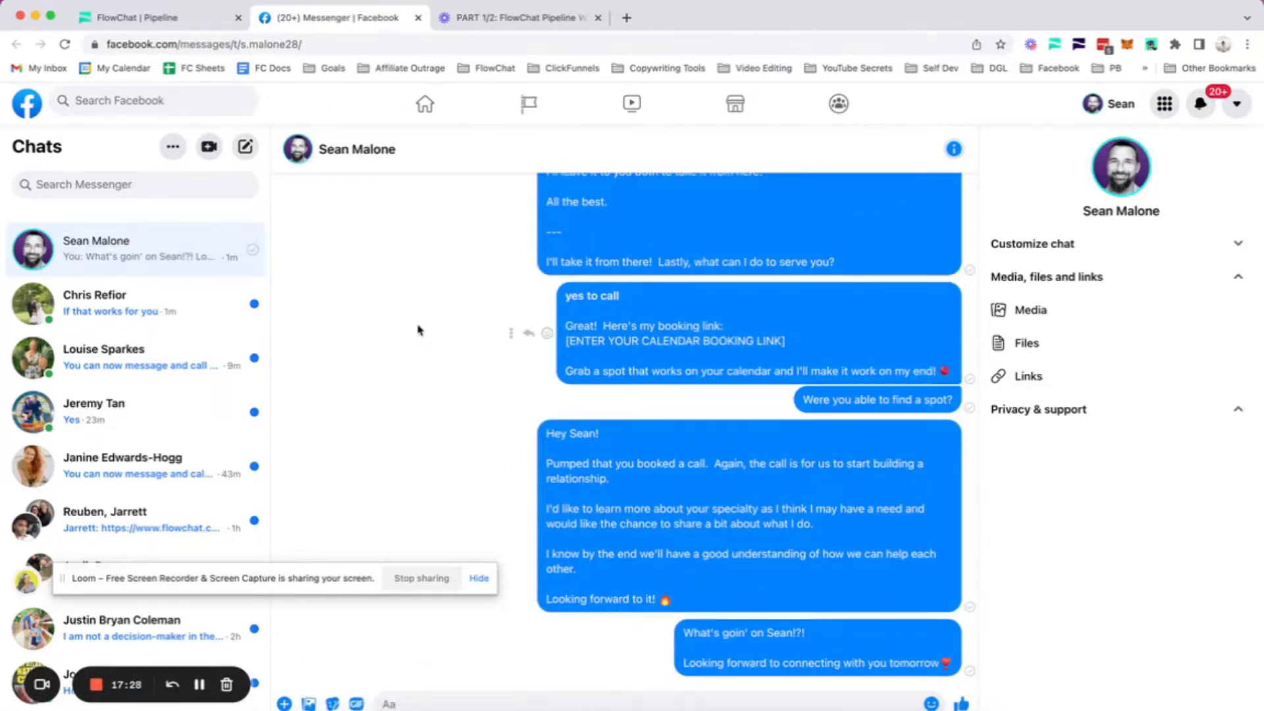
Return to FlowChat, move the test lead card to stage 14 - Day Before Call Reminder Sent, and read that stage's SOP
left_click(150, 18)
left_click_drag(437, 309, 564, 302)
scroll(762, 297, "right", 3)
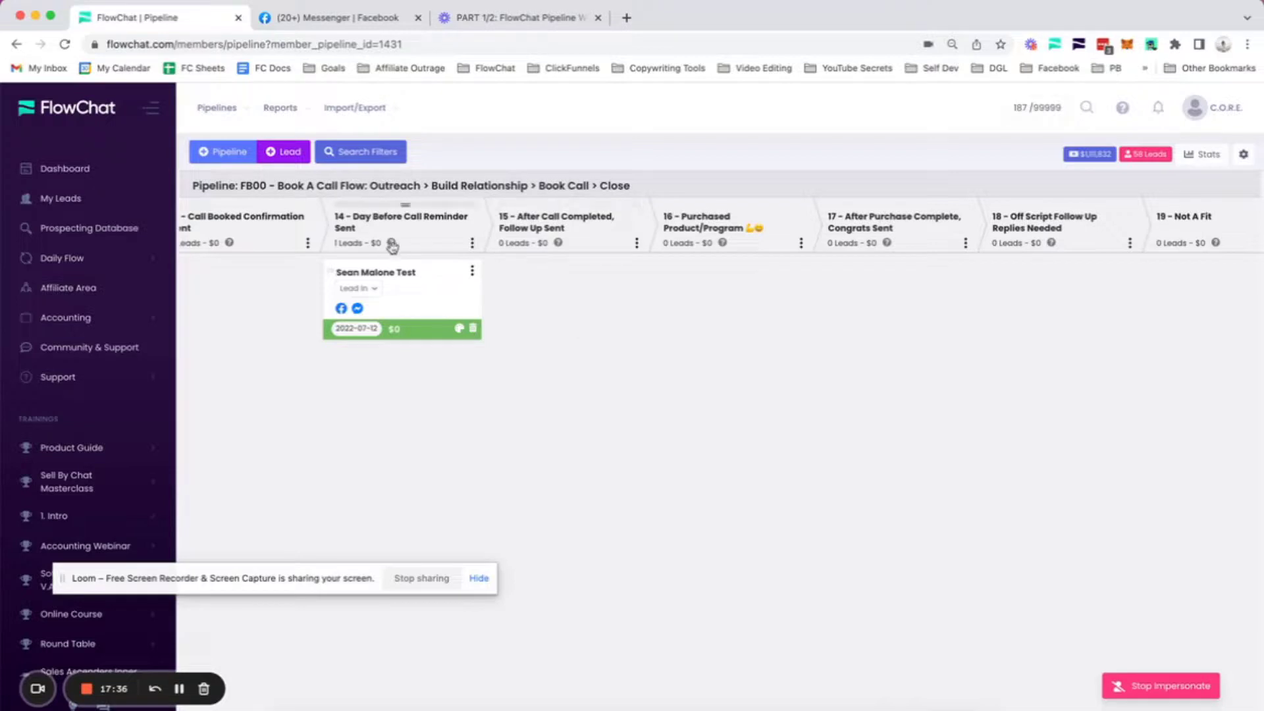
mouse_move(393, 246)
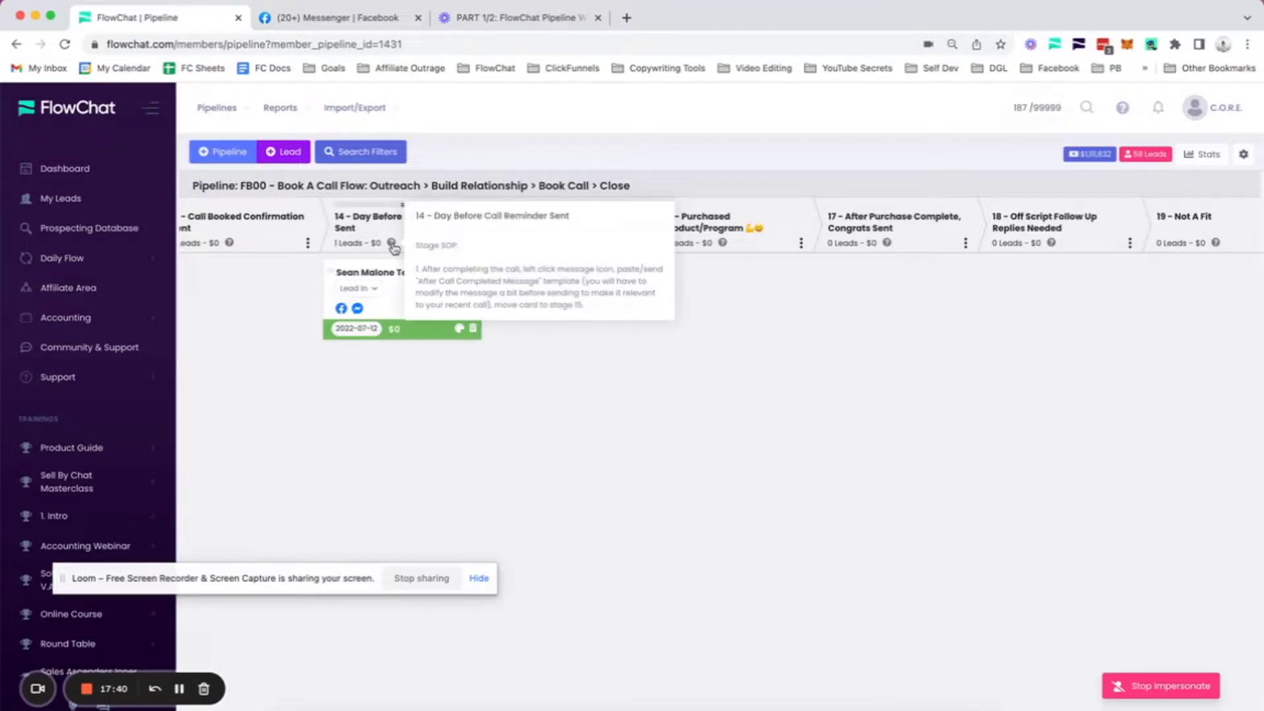
Insert the "After Call Completed Message" template in the existing Messenger conversation, review its three-point recap and closing question, and send it
left_click(357, 309)
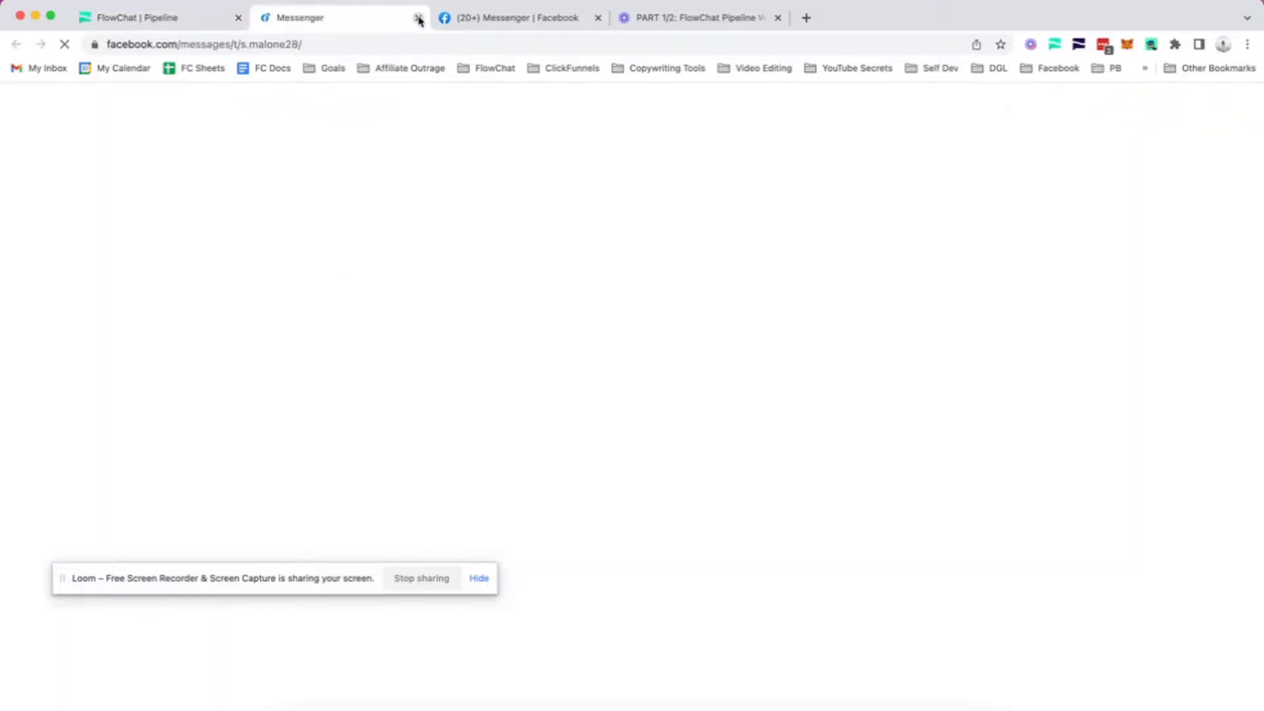
left_click(416, 18)
left_click(364, 17)
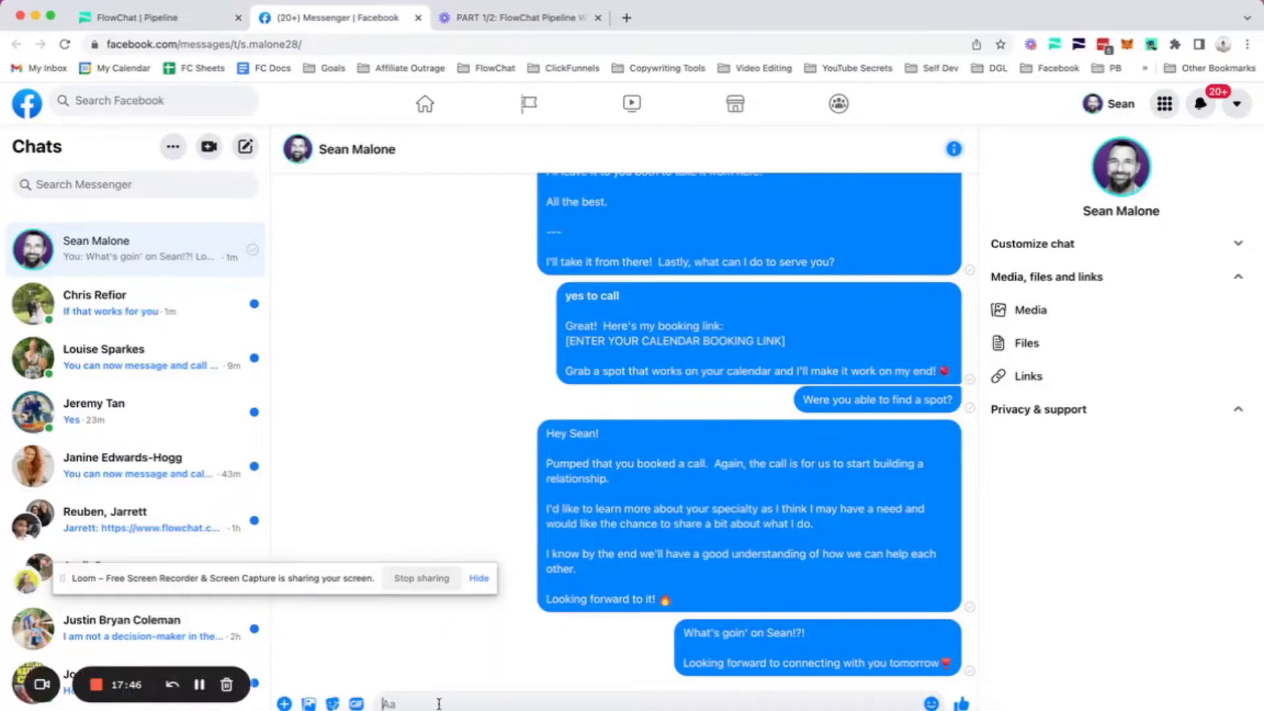
scroll(438, 685, "up", 5)
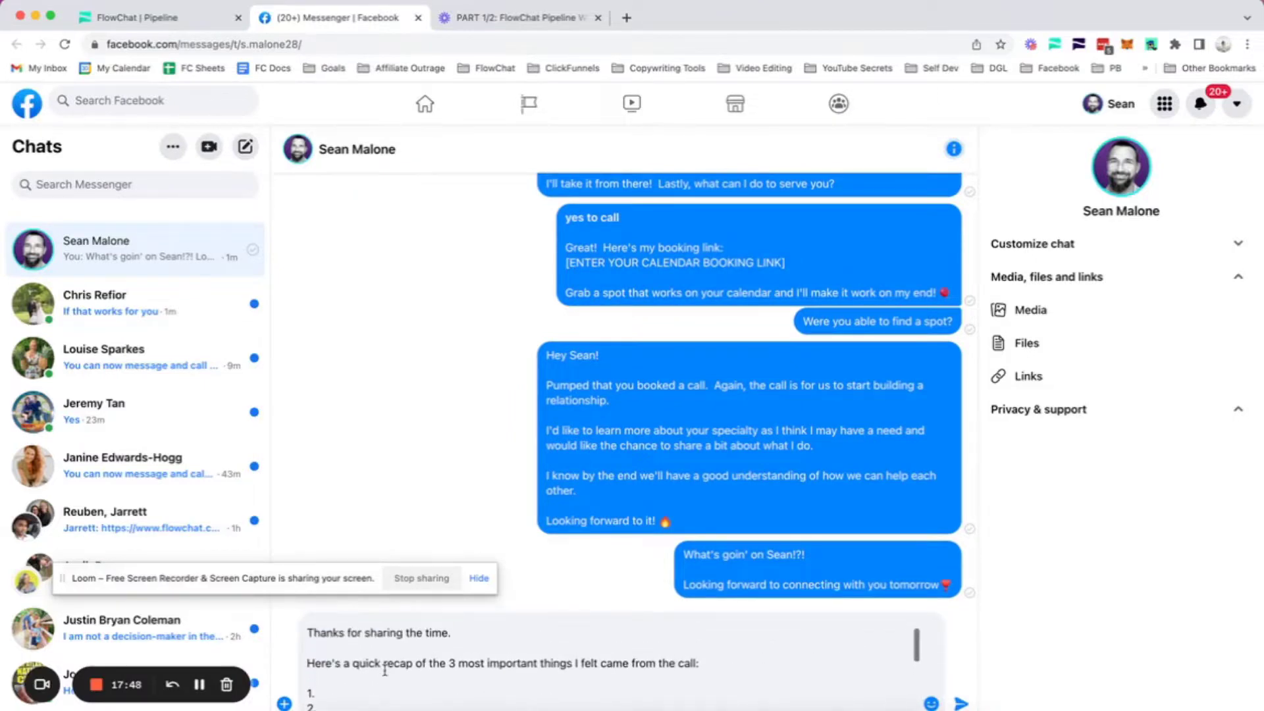
scroll(487, 665, "down", 3)
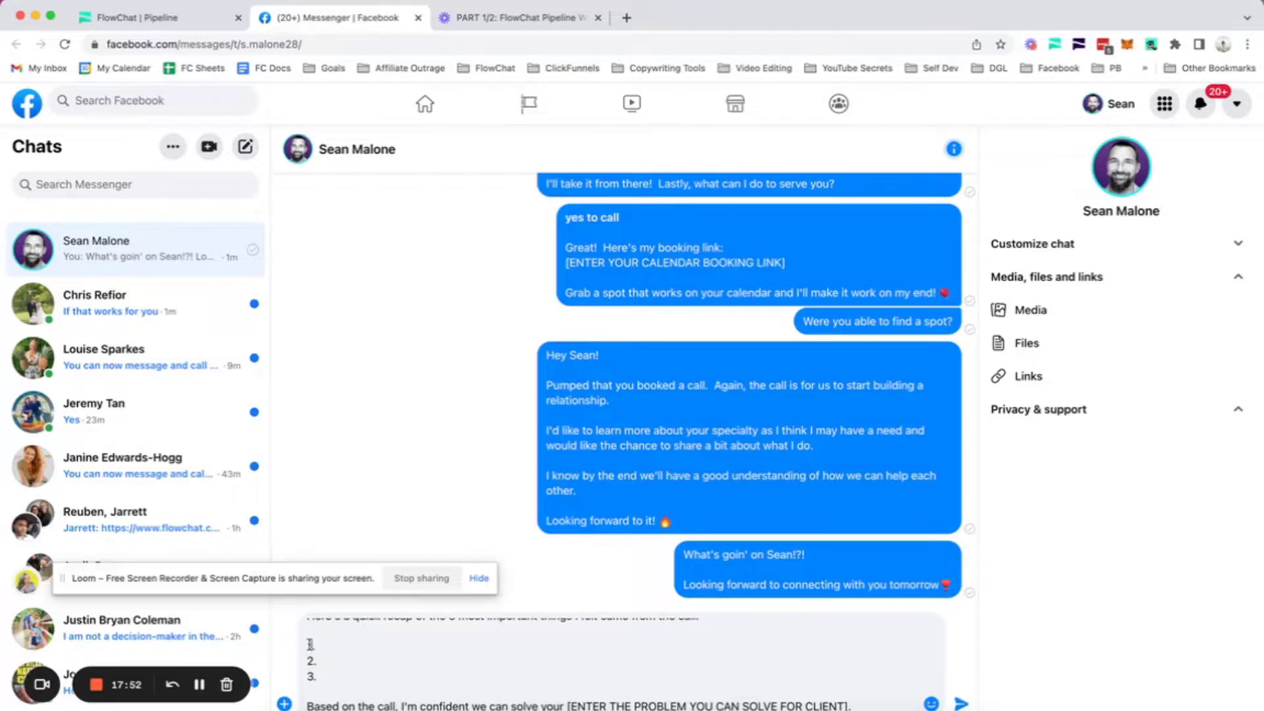
left_click_drag(332, 675, 307, 647)
scroll(447, 658, "down", 3)
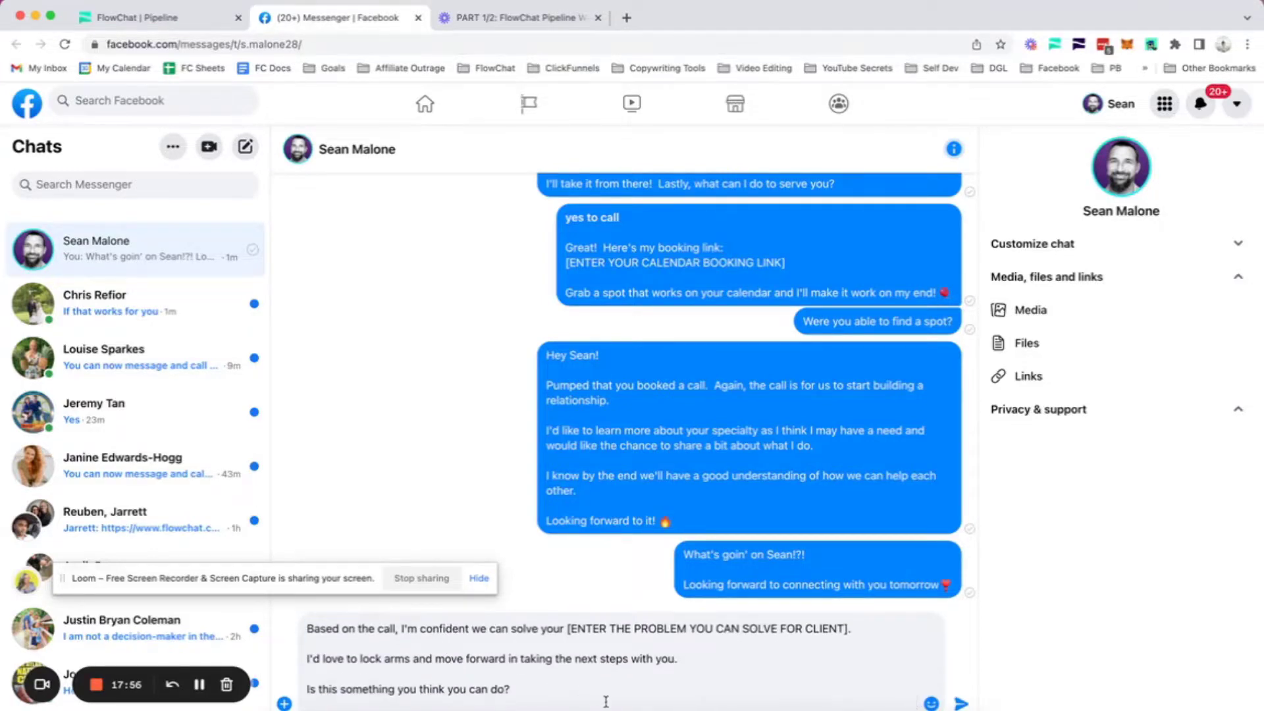
left_click_drag(482, 690, 367, 690)
left_click(961, 703)
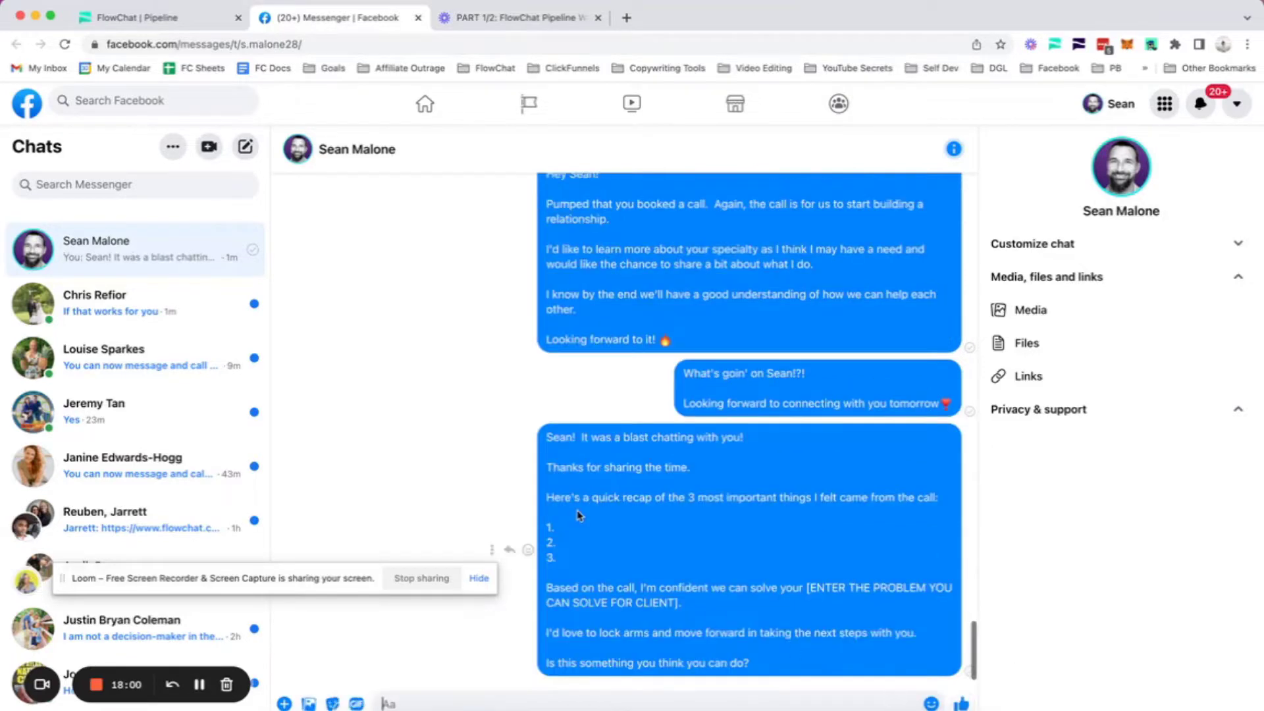
Return to FlowChat, move the test lead card to stage 15 - After Call Completed, Follow Up Sent, and read that stage's SOP
left_click(172, 20)
left_click_drag(421, 301, 625, 305)
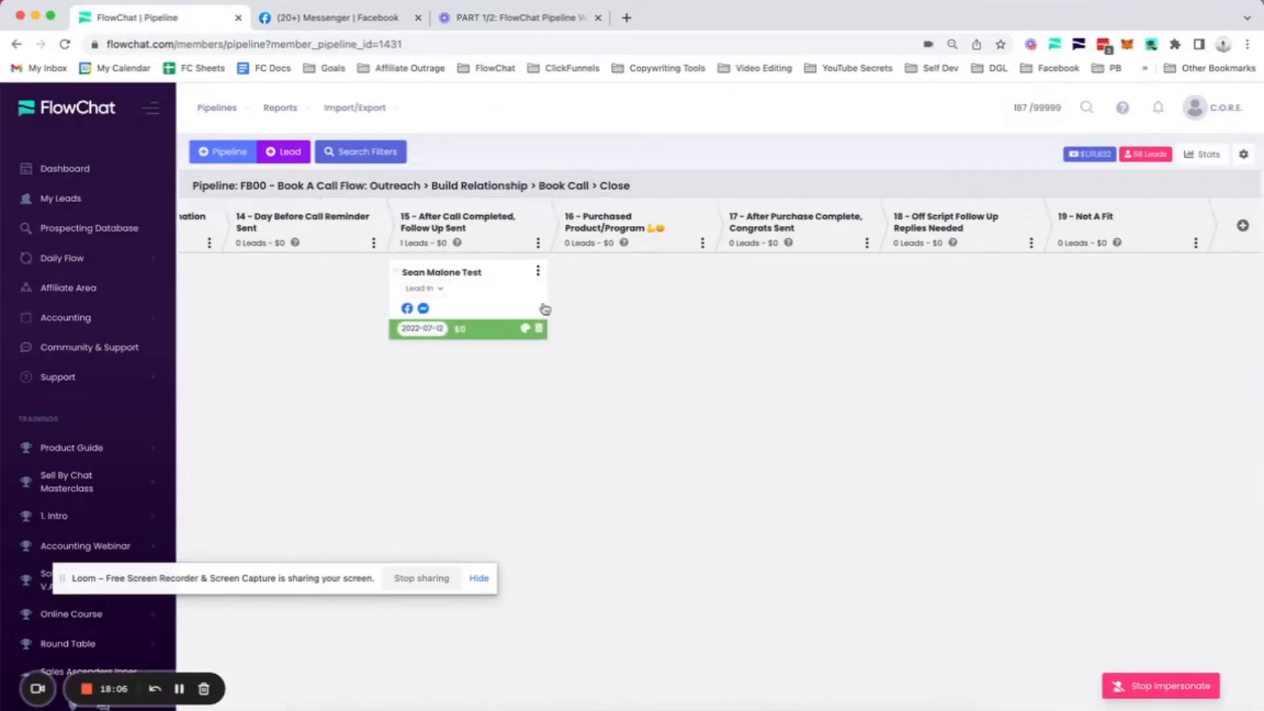
mouse_move(453, 240)
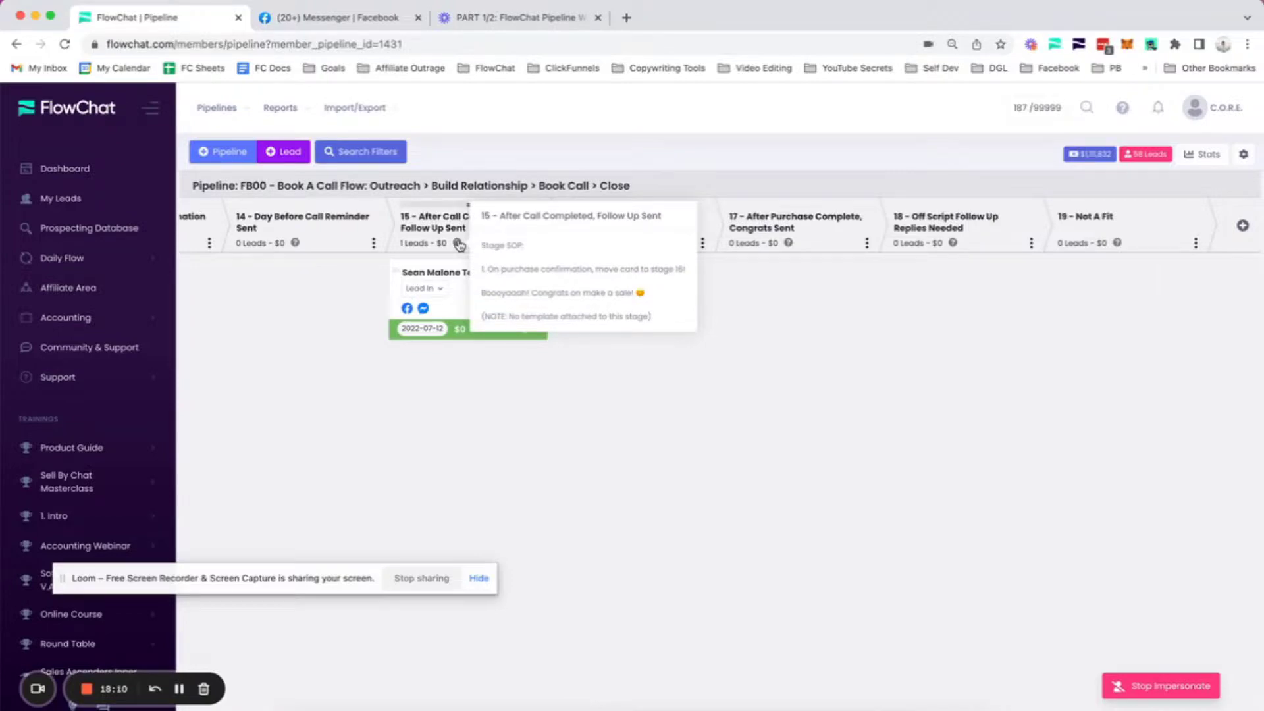
scroll(460, 245, "up", 5)
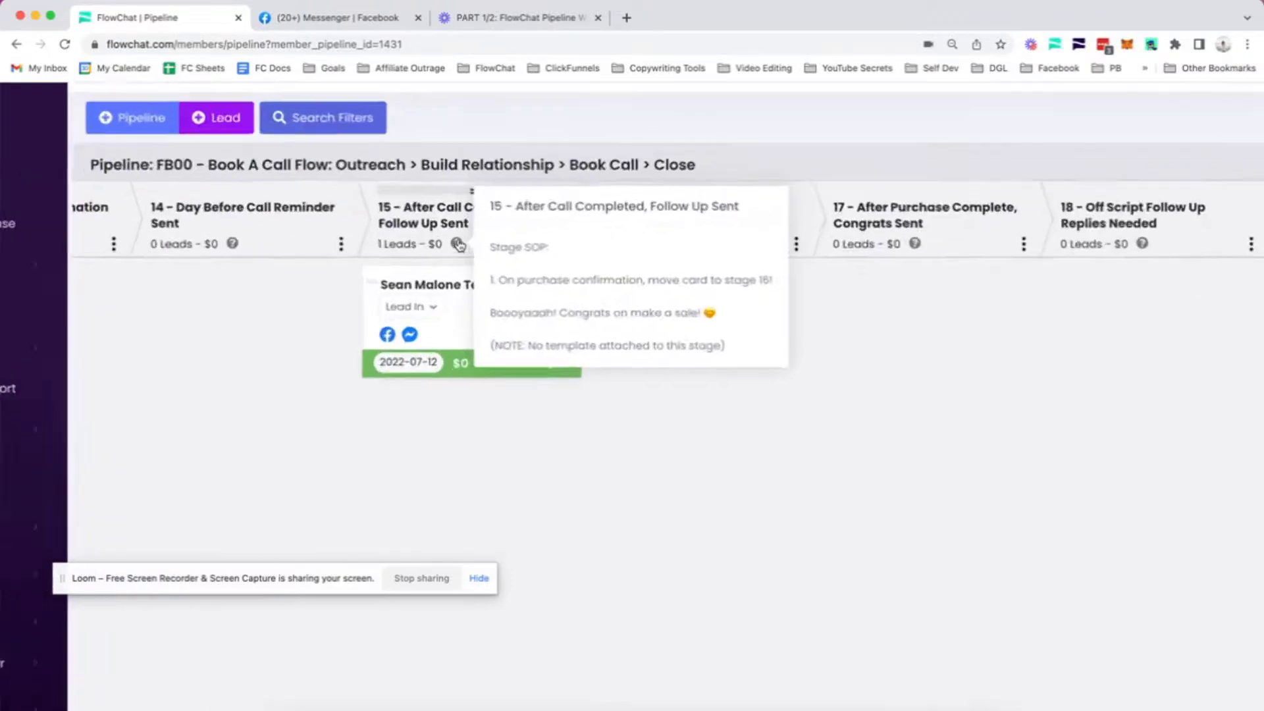
scroll(460, 246, "down", 5)
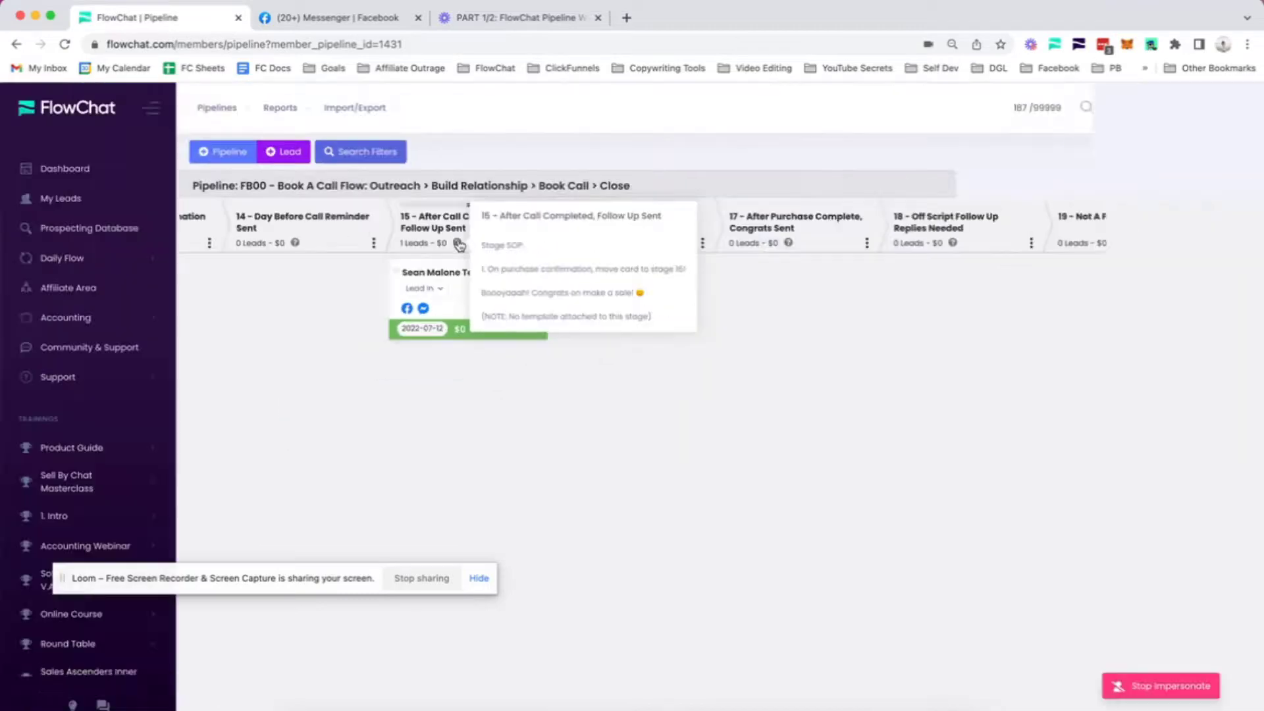
Move the test lead card to stage 16 - Purchased Product/Program and send the "WOOOHOOO" congratulations template in the existing Messenger conversation
left_click_drag(464, 304, 635, 304)
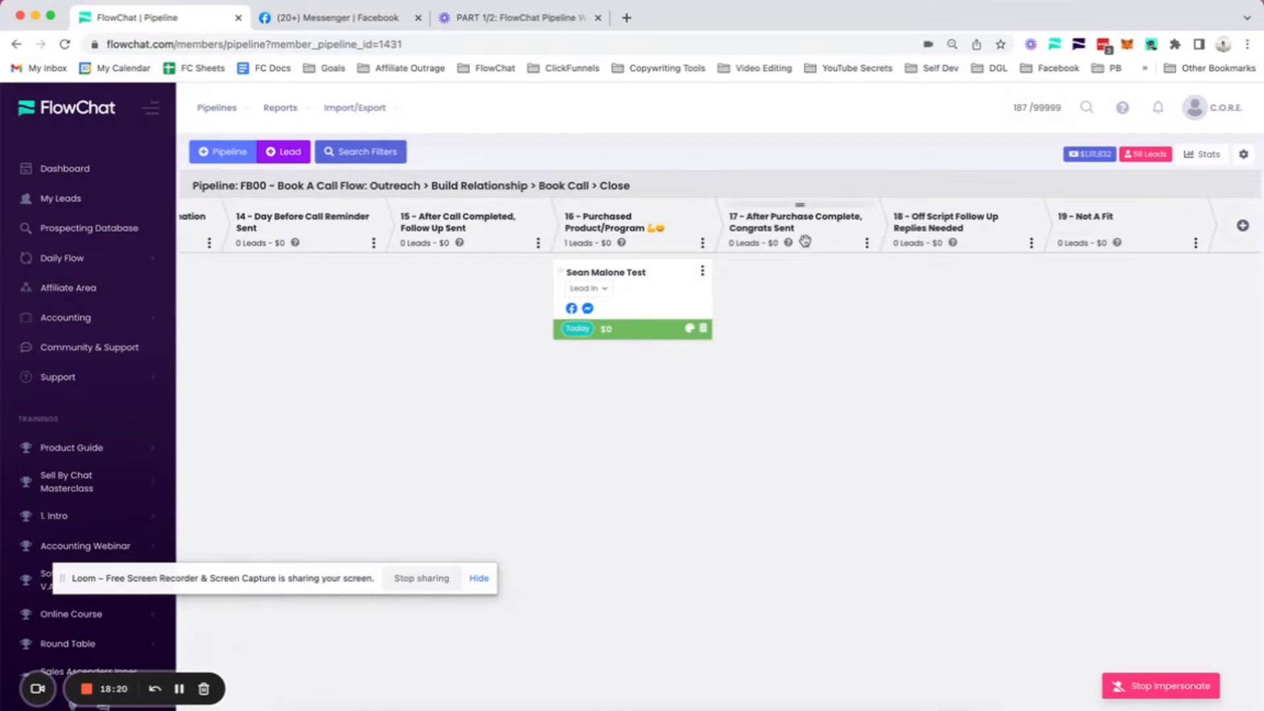
left_click(588, 309)
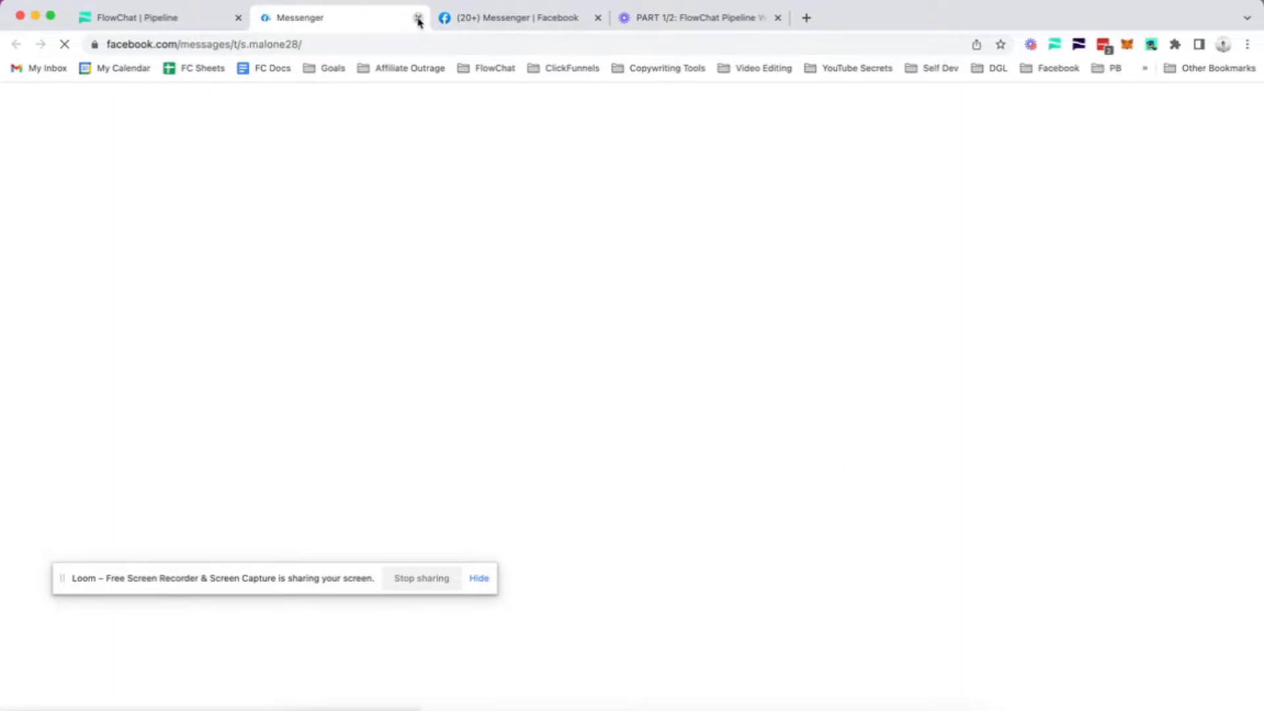
left_click(418, 18)
left_click(362, 17)
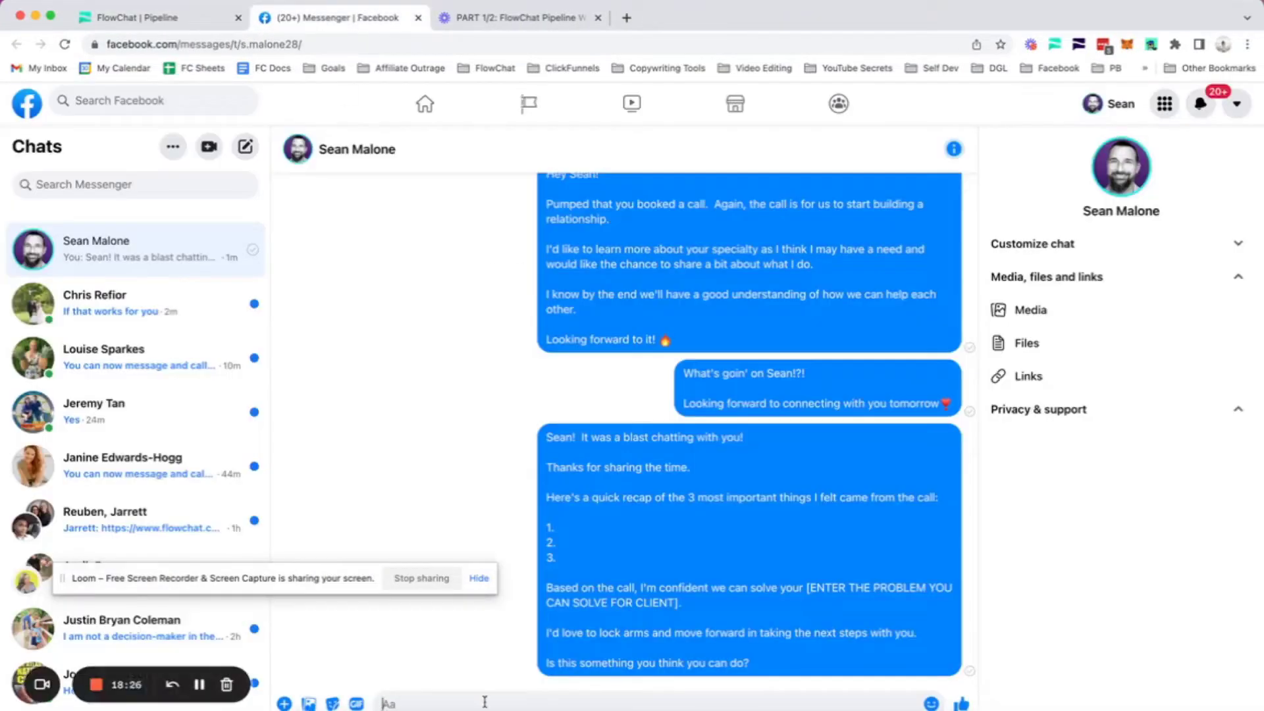
type("WOOOHOOO, Sean!  So pleased we're locked arms and ready to move forward at light speed.  Here's your very next step...  - {ENTER NEXT STEP}  Pumped to keep connecting!  LOTS MORE to come soon!")
key("Return")
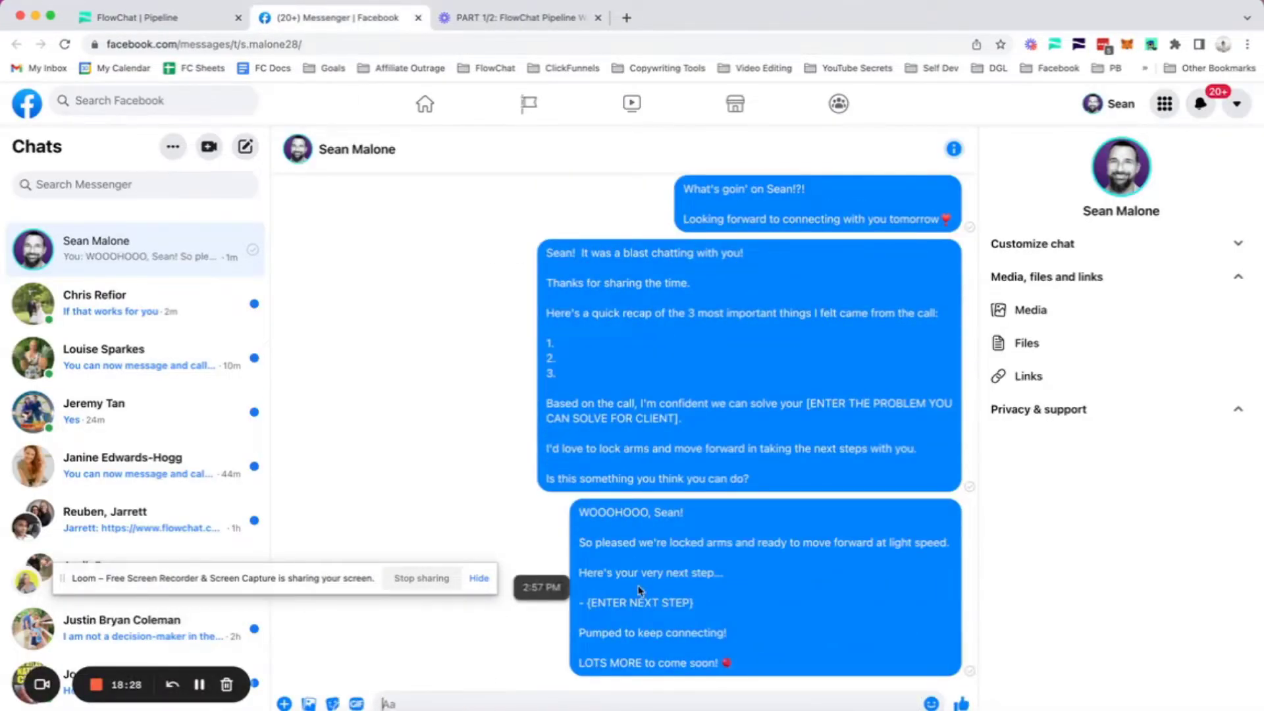
Insert the congratulations template again as an unsent draft and select its {ENTER NEXT STEP} placeholder
left_click_drag(585, 602, 702, 607)
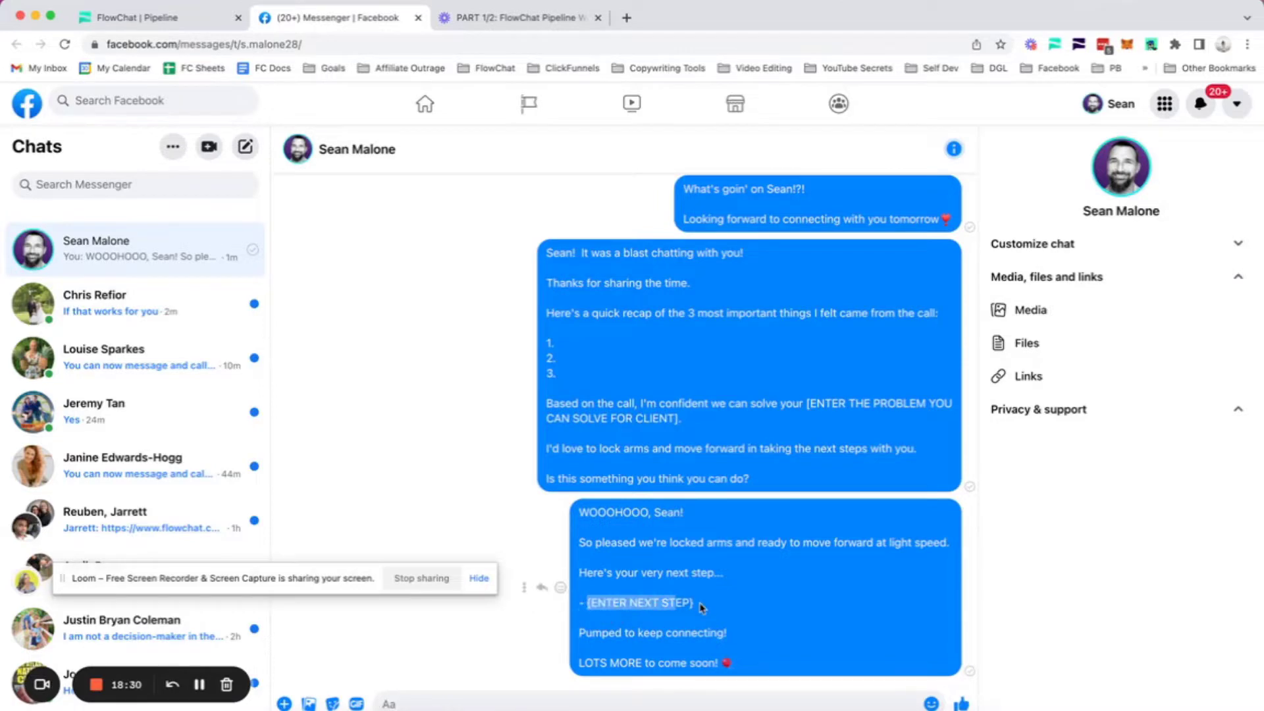
left_click(442, 703)
type("WOOOHOOO, Sean!  So pleased we're locked arms and ready to move forward at light speed.  Here's your very next step...  - {ENTER NEXT STEP}  Pumped to keep connecting!  LOTS MORE to come soon! ❤")
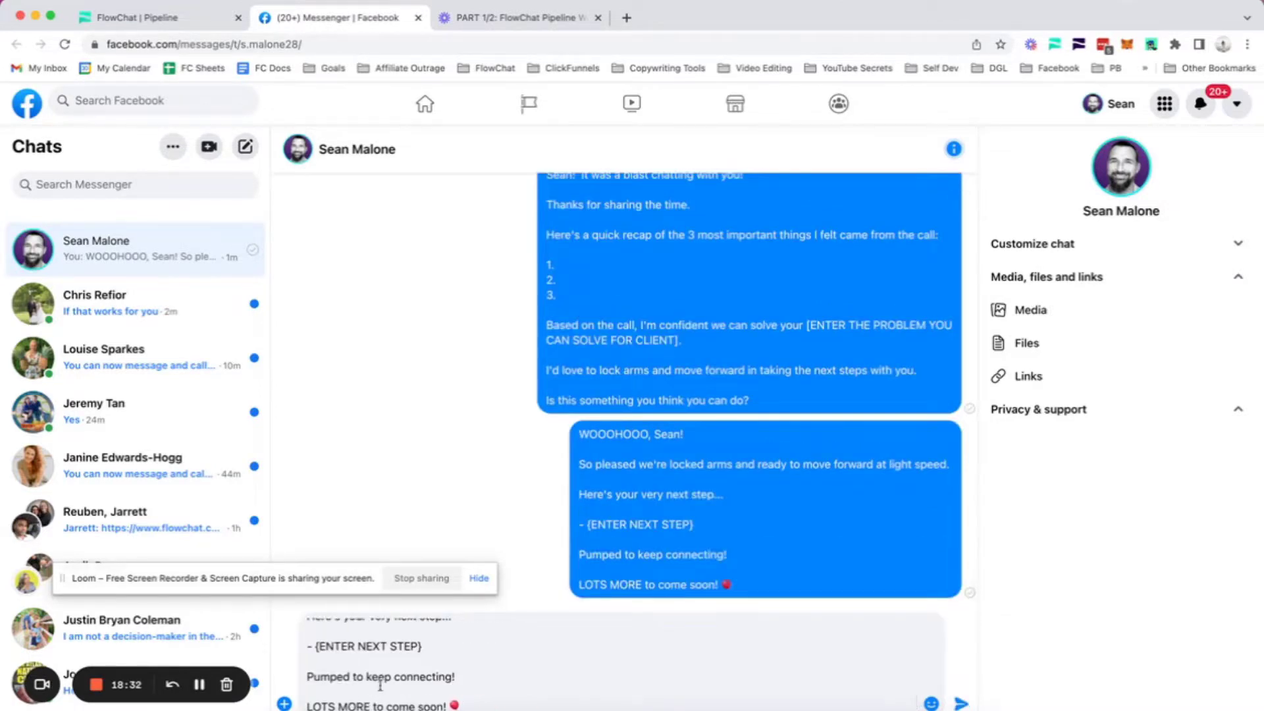
scroll(356, 674, "up", 1)
left_click_drag(314, 676, 448, 677)
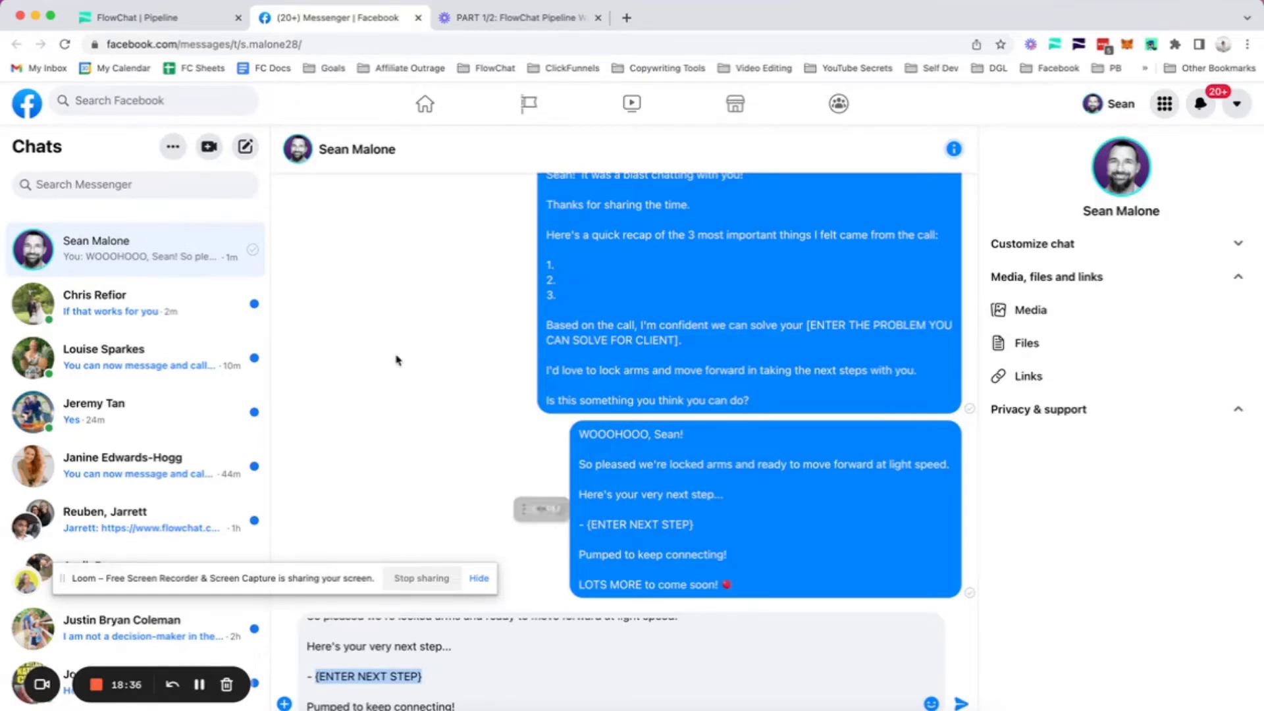
Return to FlowChat, move the test lead card to stage 17 - After Purchase Complete, Congrats Sent, and view its lead status options
left_click(162, 20)
left_click_drag(623, 312, 755, 342)
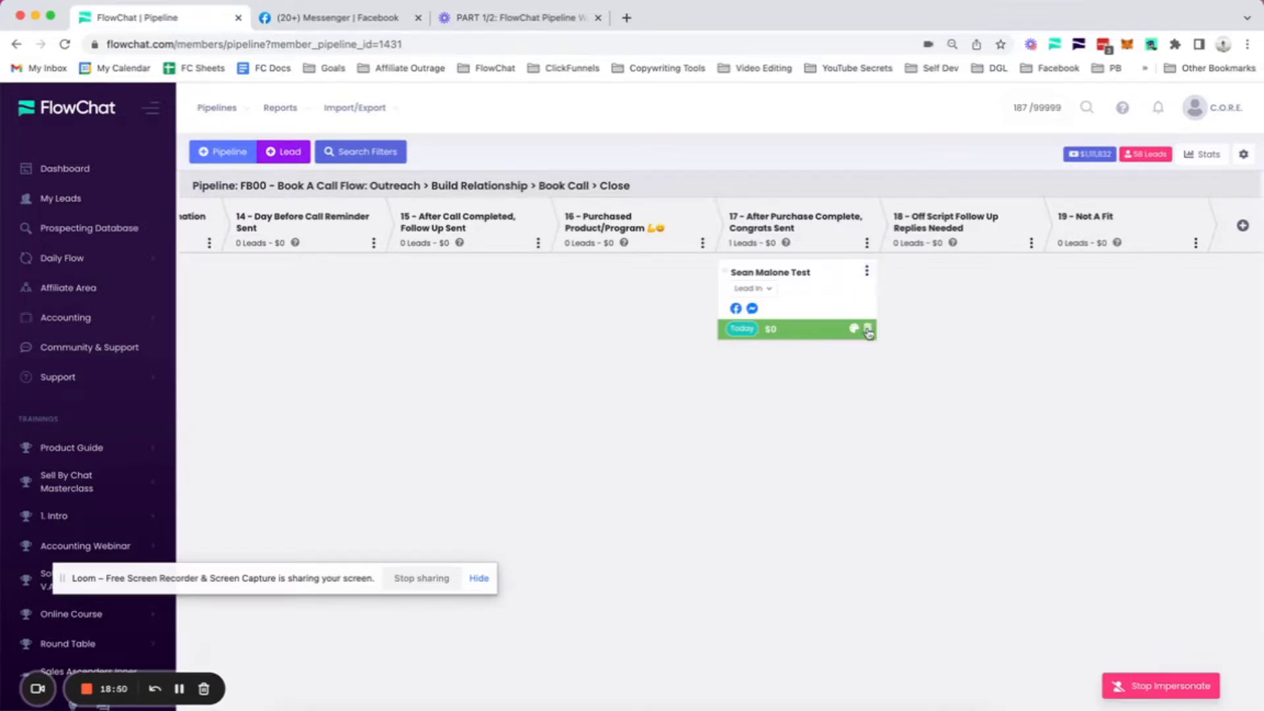
left_click(769, 289)
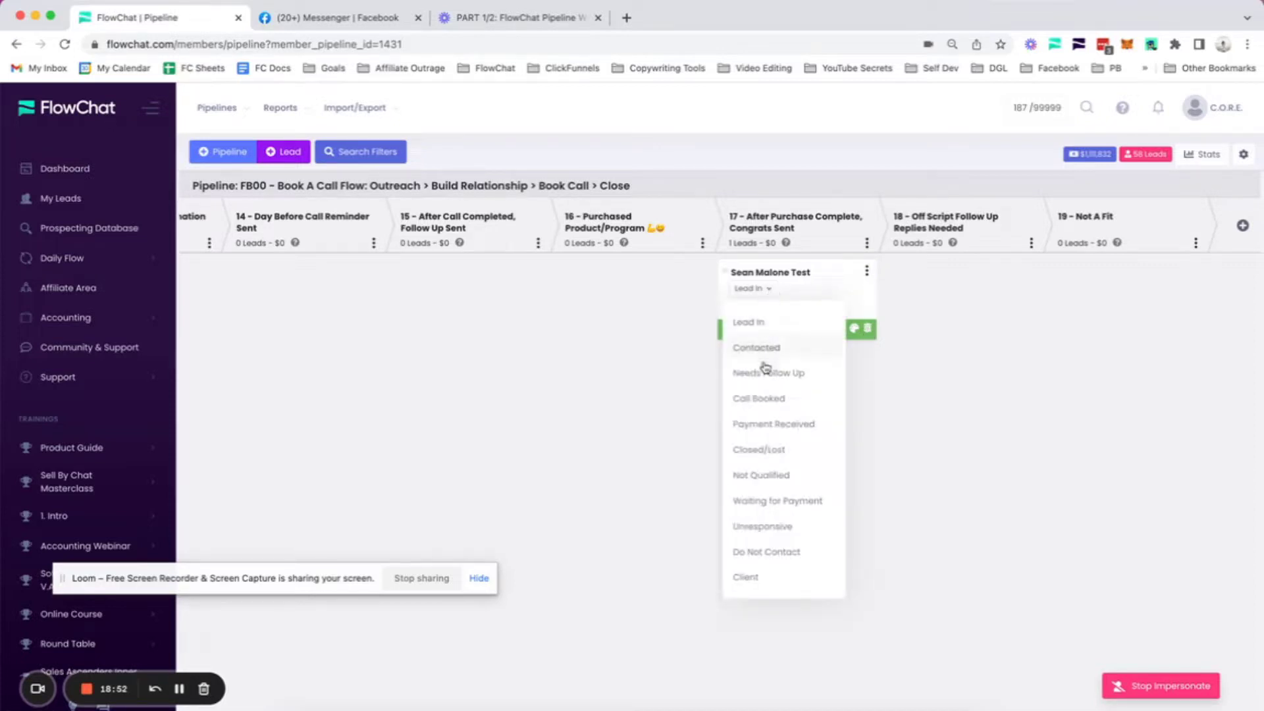
left_click(834, 288)
Move the test lead card to the end of the pipeline, then back to stage 18 - Off Script Follow Up Replies Needed
left_click(867, 272)
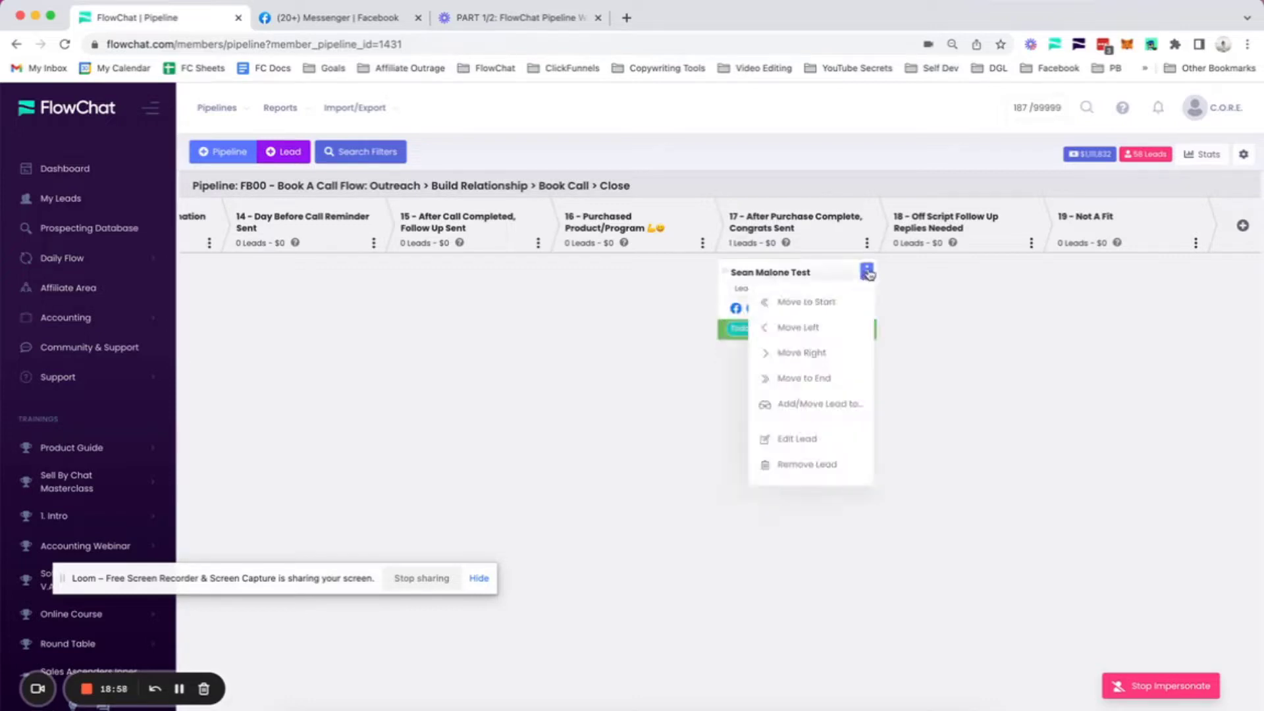
left_click(799, 378)
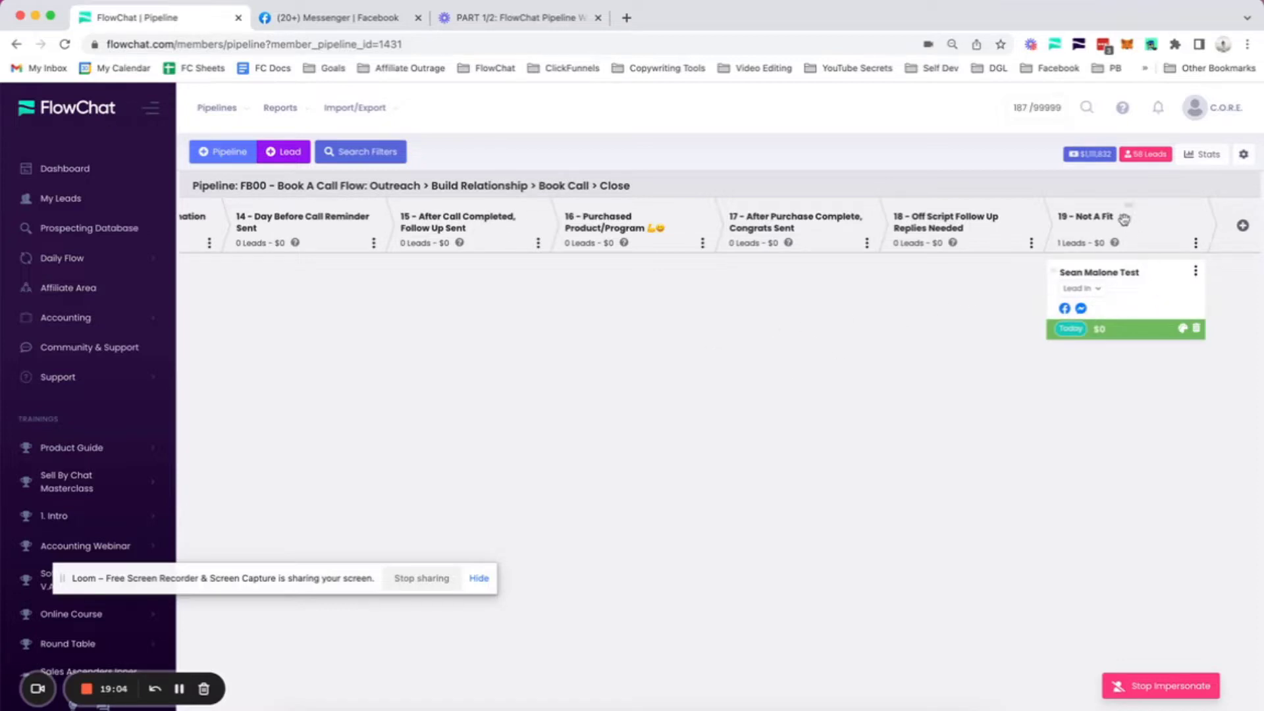
left_click_drag(1156, 298, 965, 296)
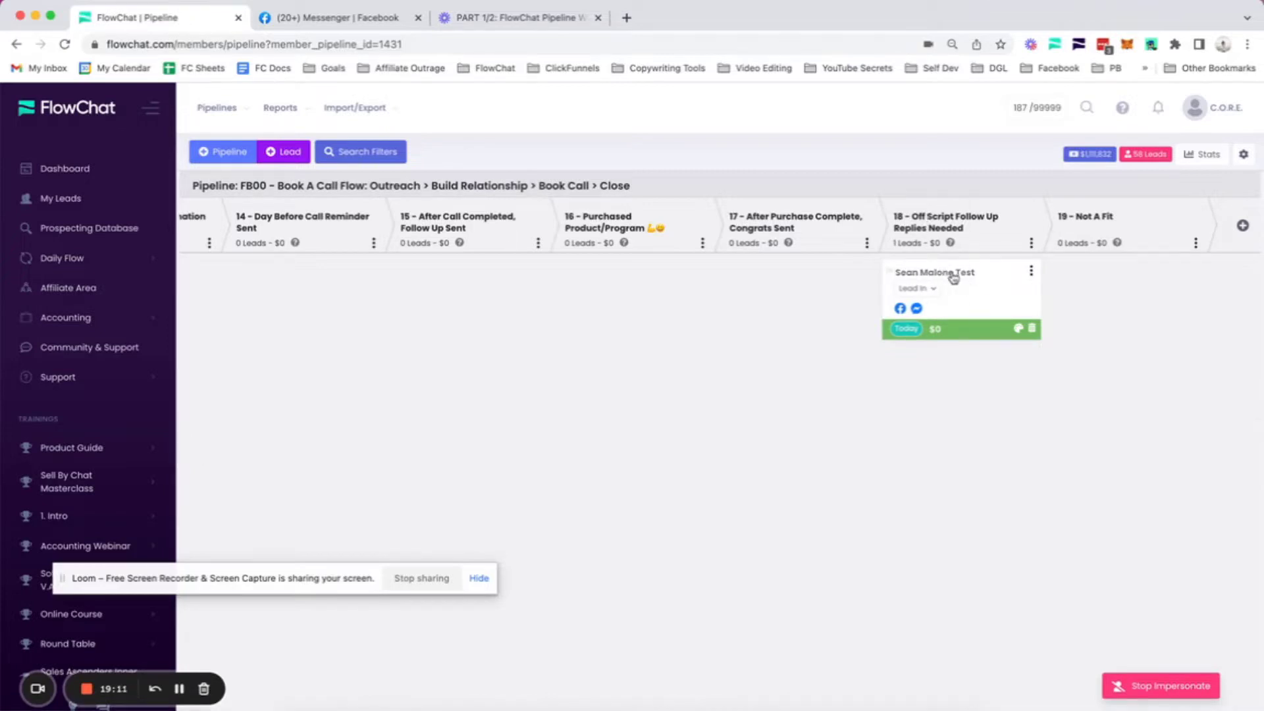
Move the test lead card back and forth between stages 18 and 14, leaving it in stage 14 - Day Before Call Reminder Sent
left_click_drag(953, 278, 311, 297)
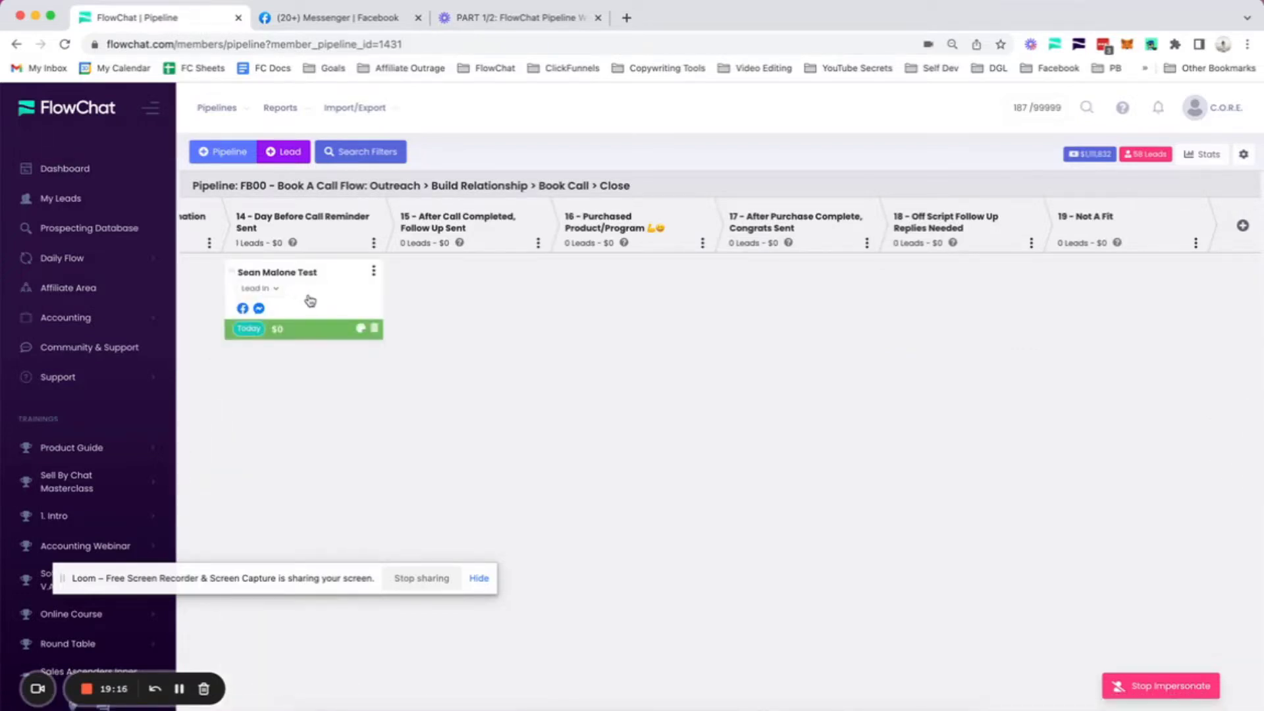
left_click_drag(310, 301, 970, 278)
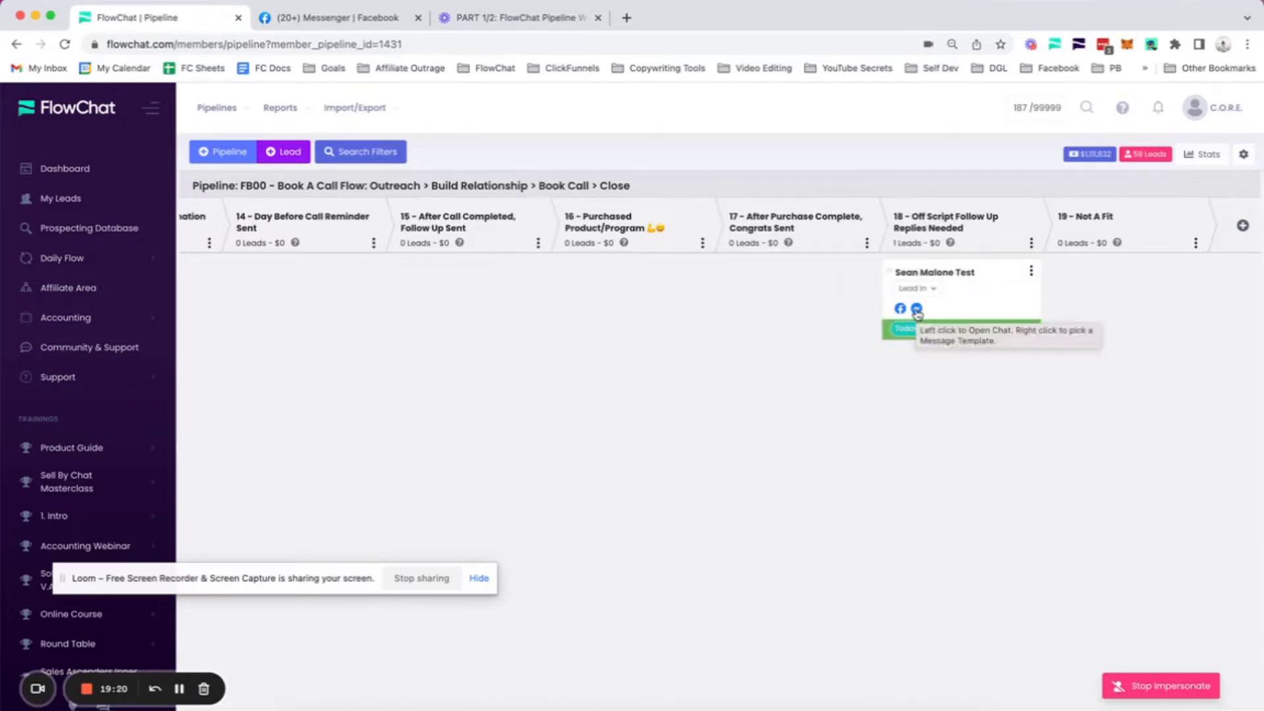
left_click_drag(988, 298, 347, 294)
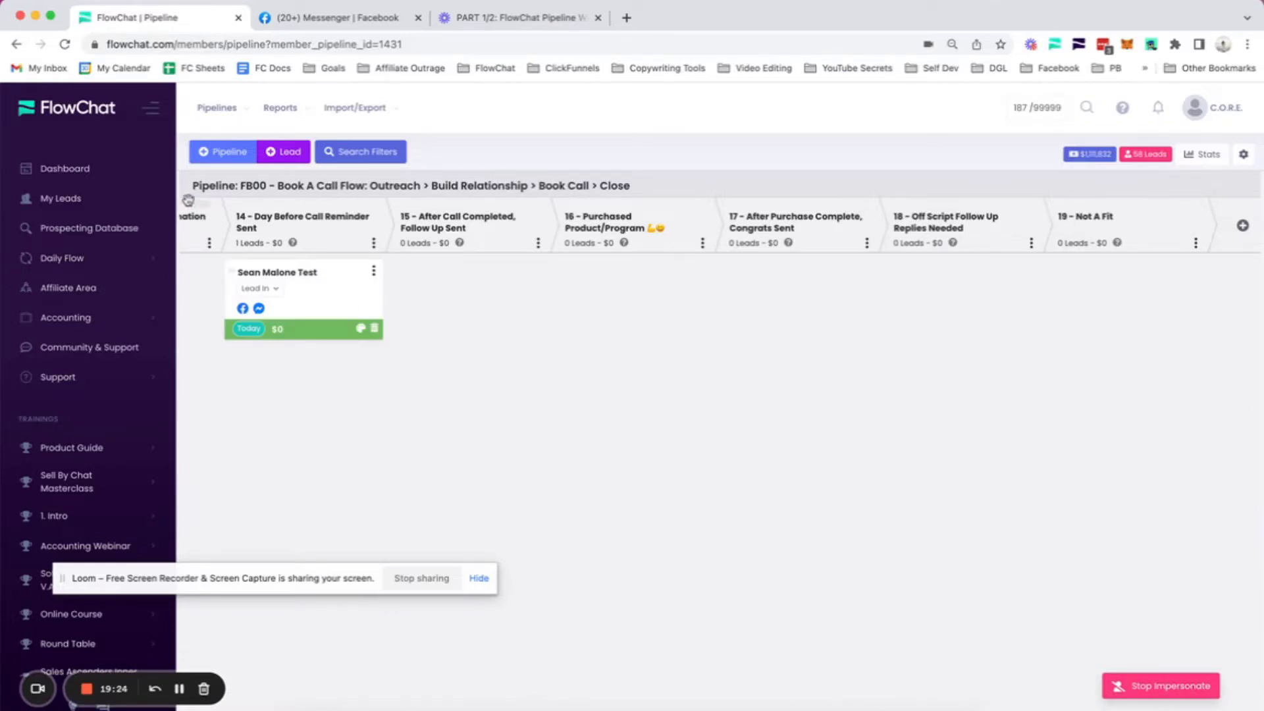
Set the test lead card's priority to Urgent
scroll(305, 302, "left", 5)
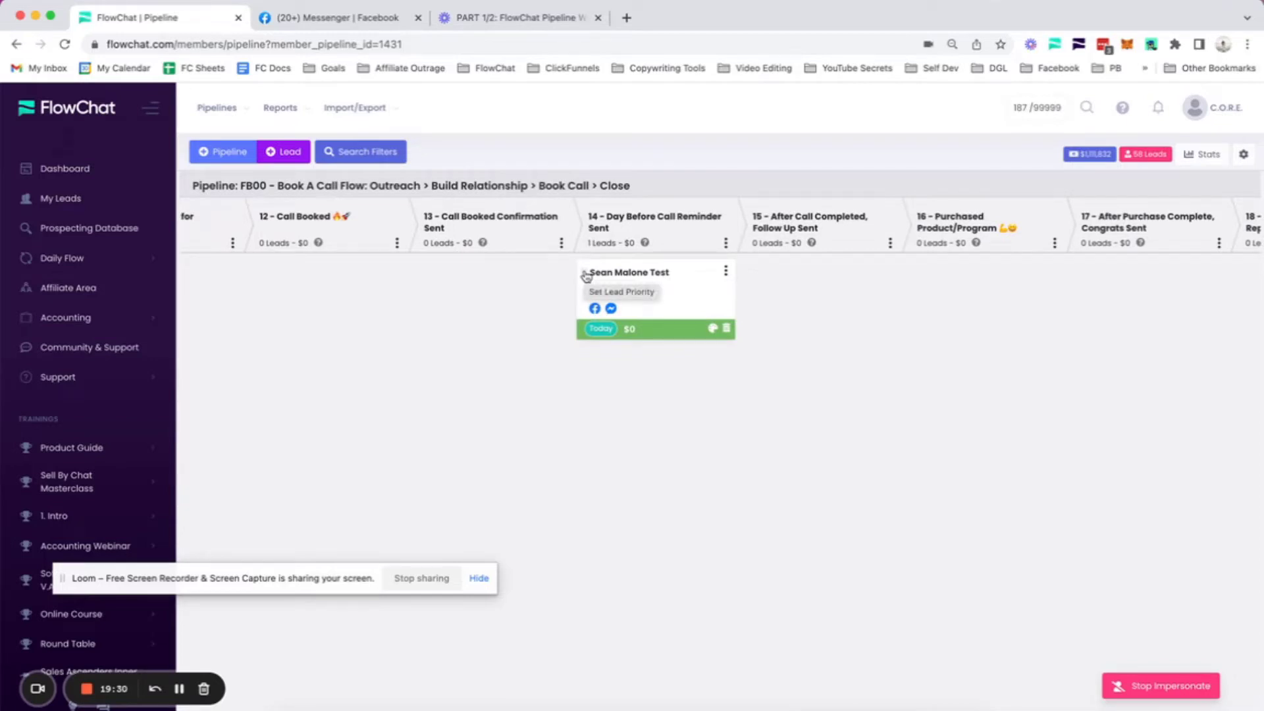
left_click(585, 274)
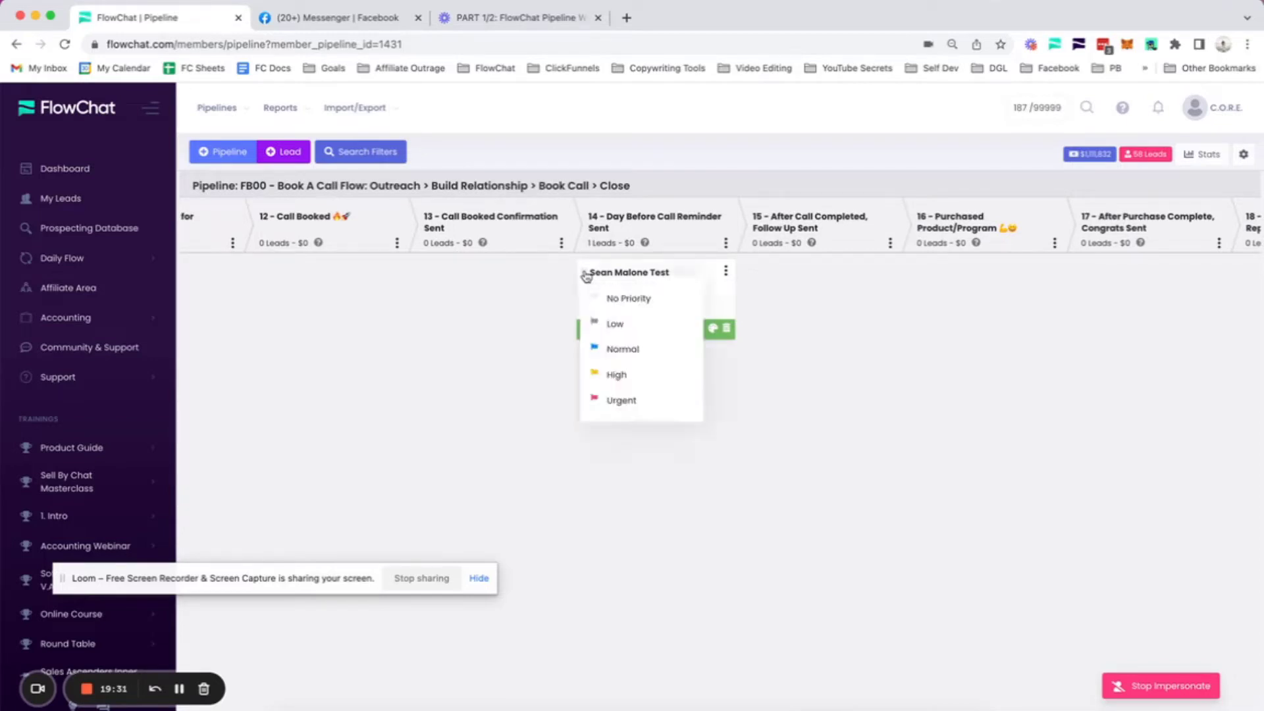
left_click(621, 400)
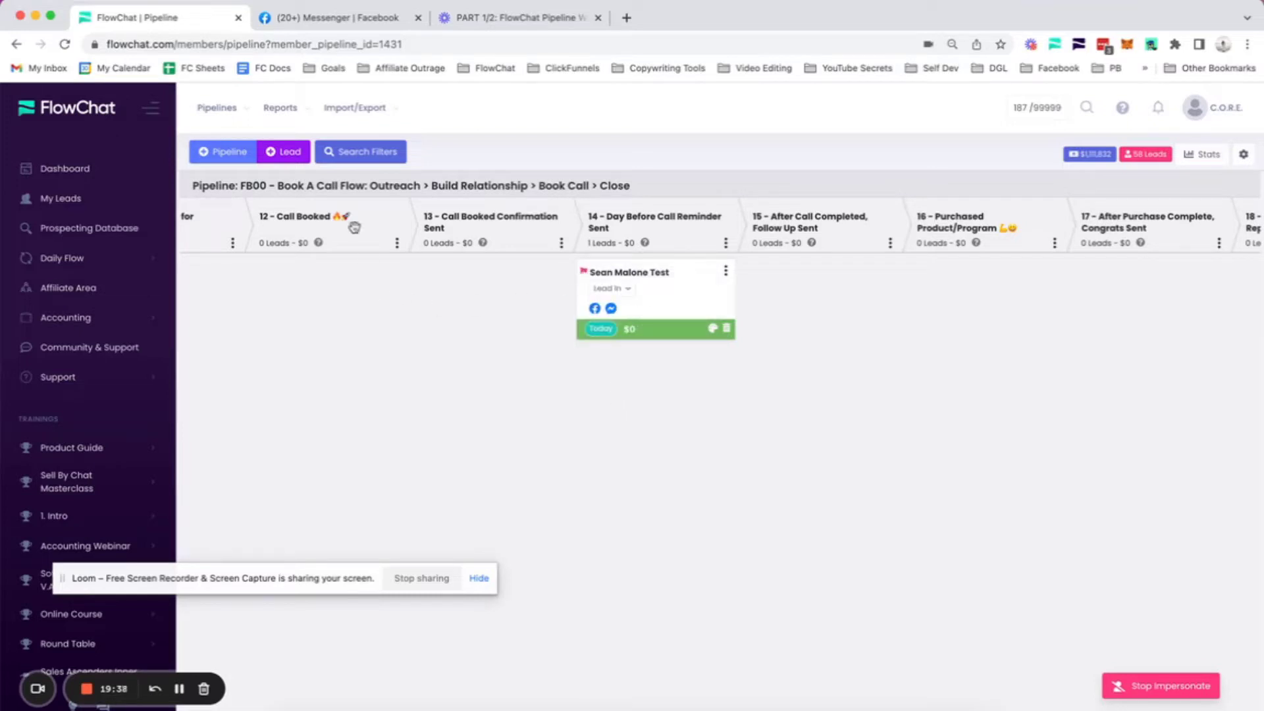
Filter the pipeline by Urgent priority and locate the test lead card among the stages
left_click(374, 153)
left_click(249, 263)
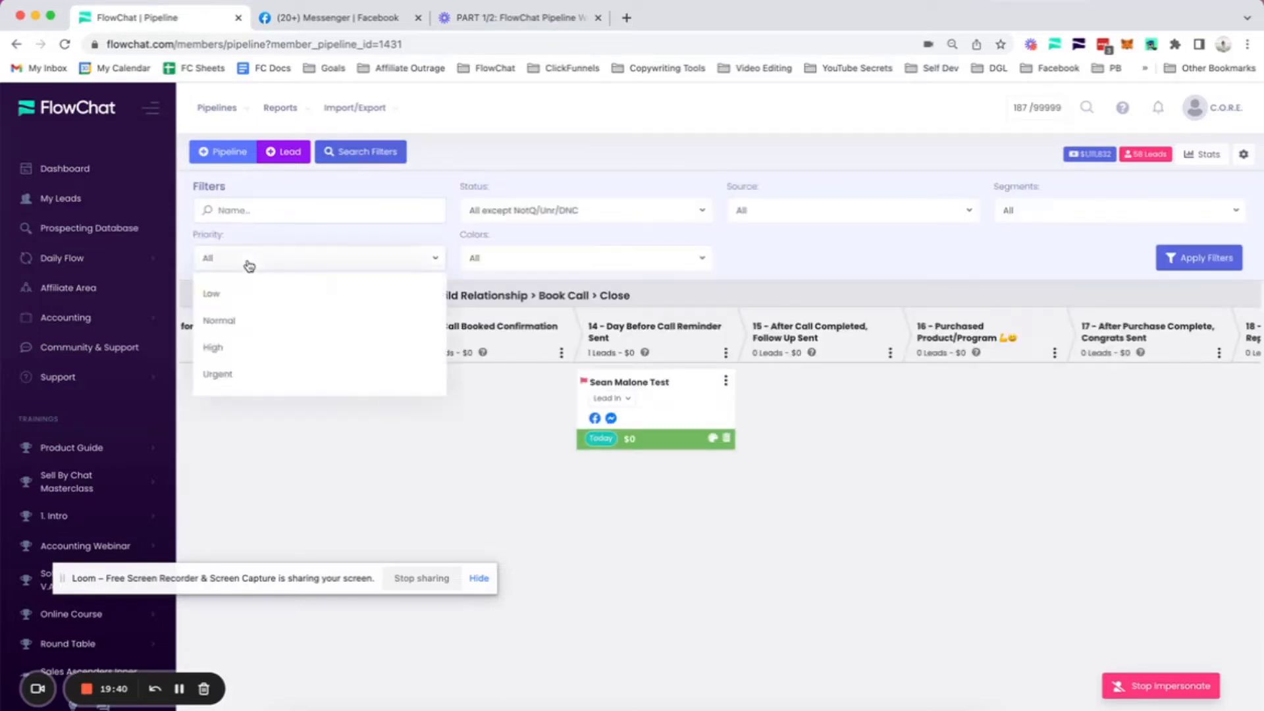
left_click(226, 377)
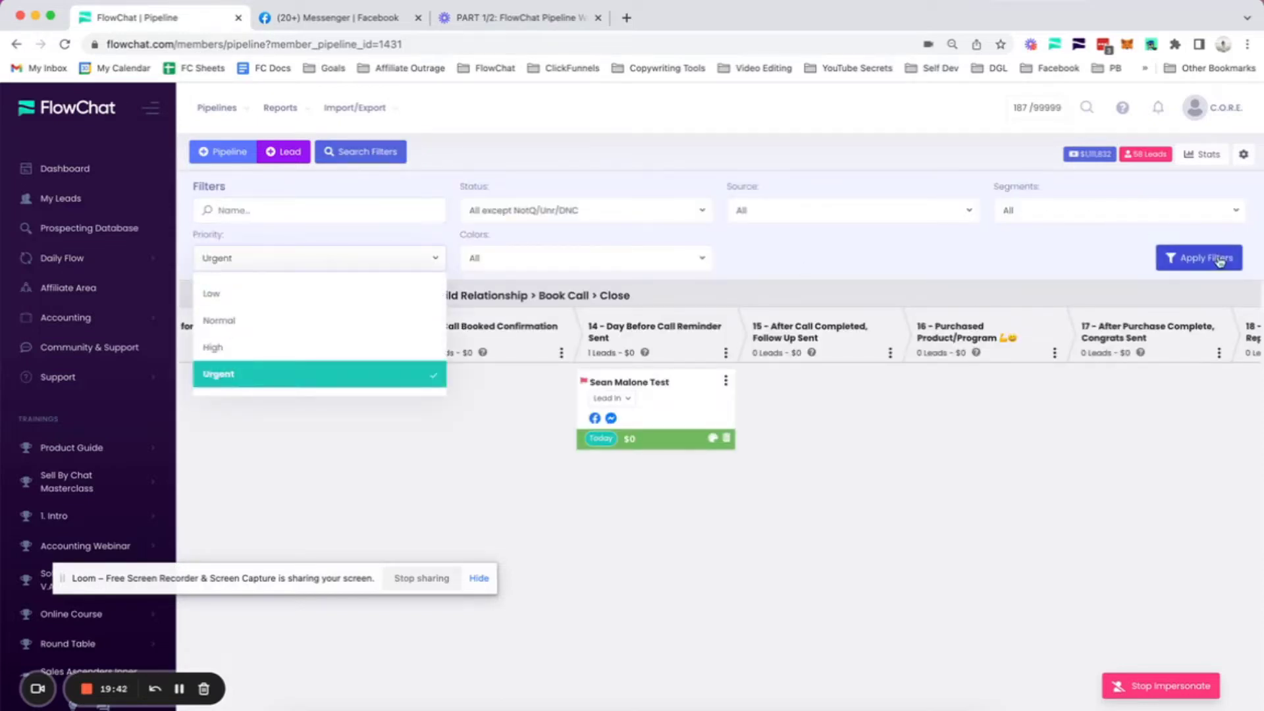
left_click(1210, 258)
scroll(599, 425, "left", 20)
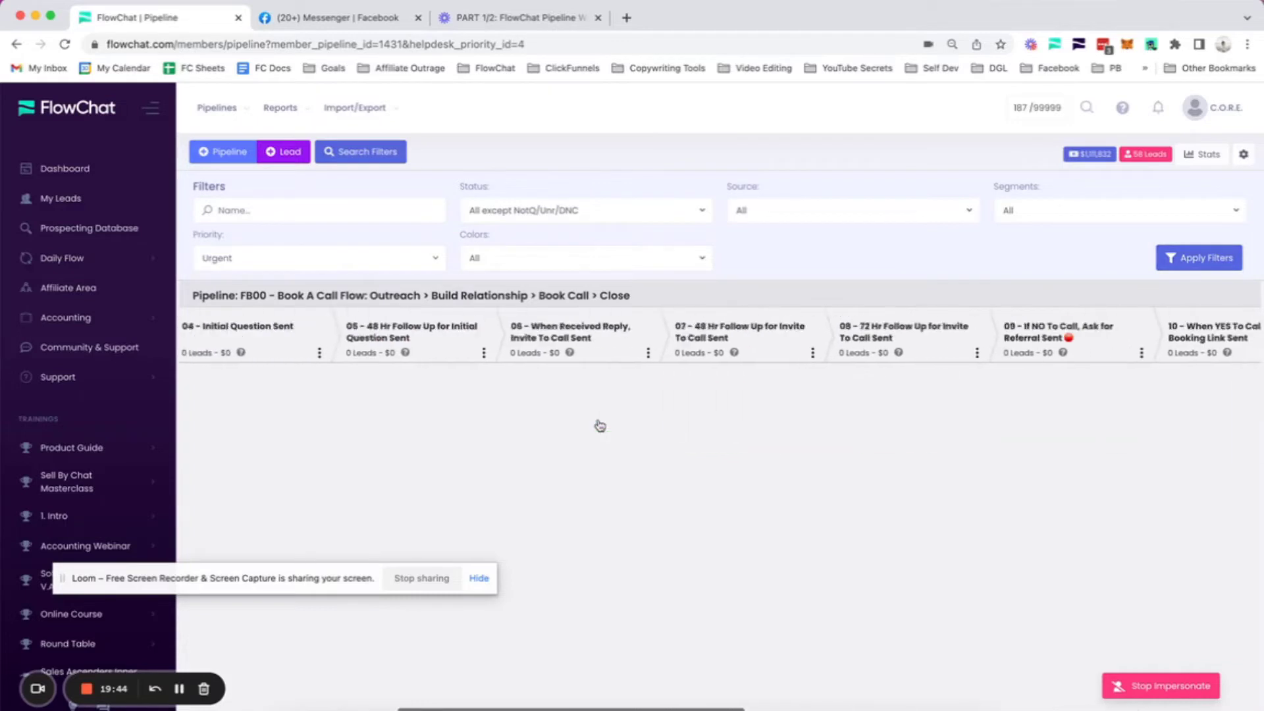
scroll(661, 404, "right", 20)
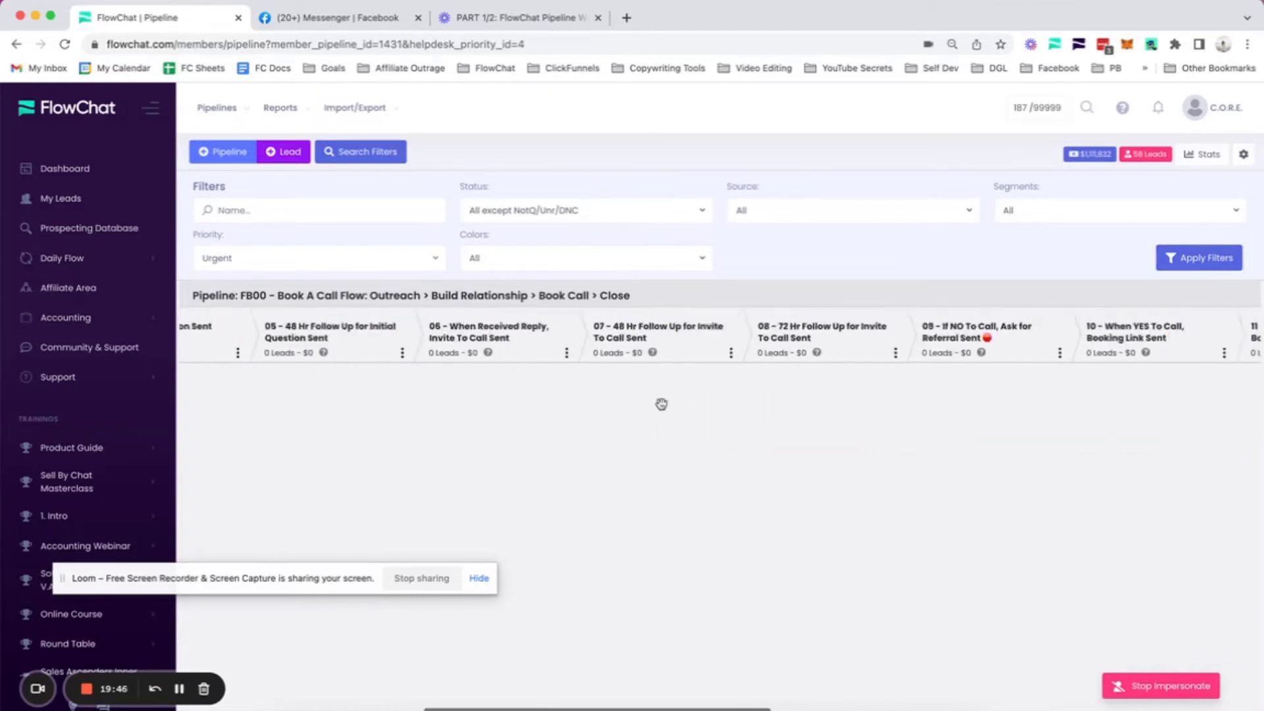
scroll(661, 404, "left", 5)
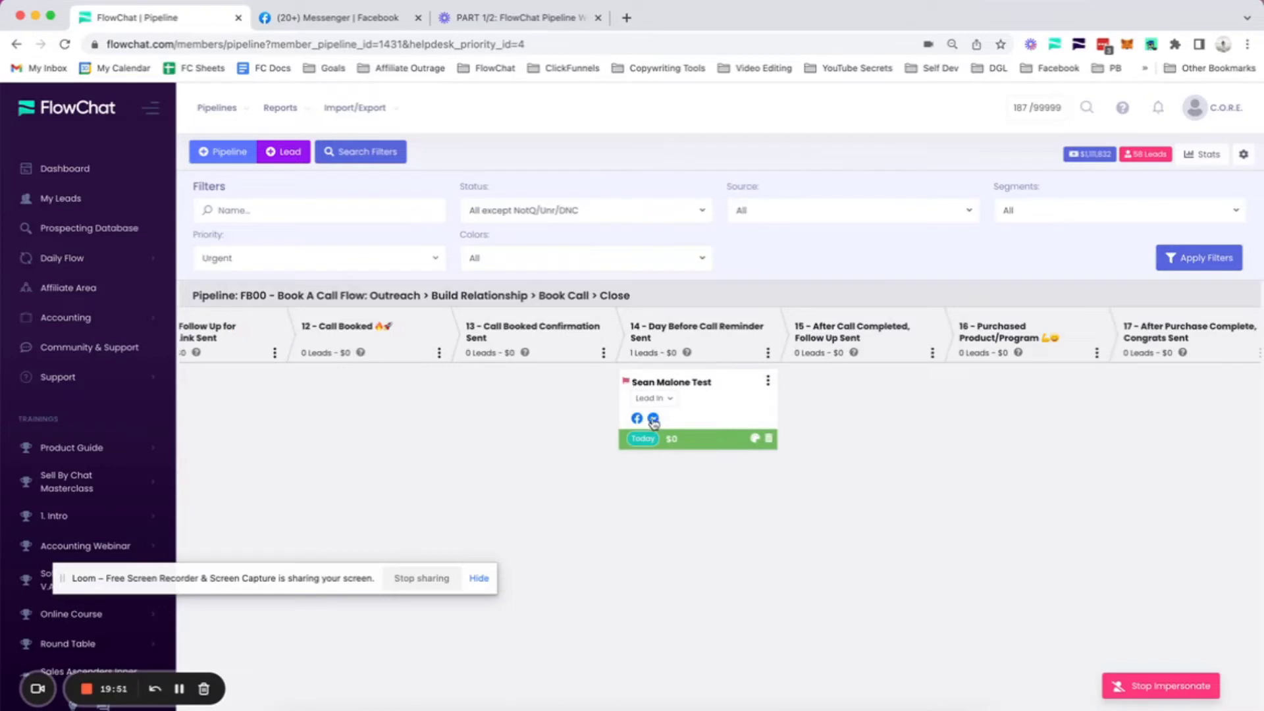
Set the test lead card to No Priority and reset the pipeline's priority filter to All
left_click(626, 387)
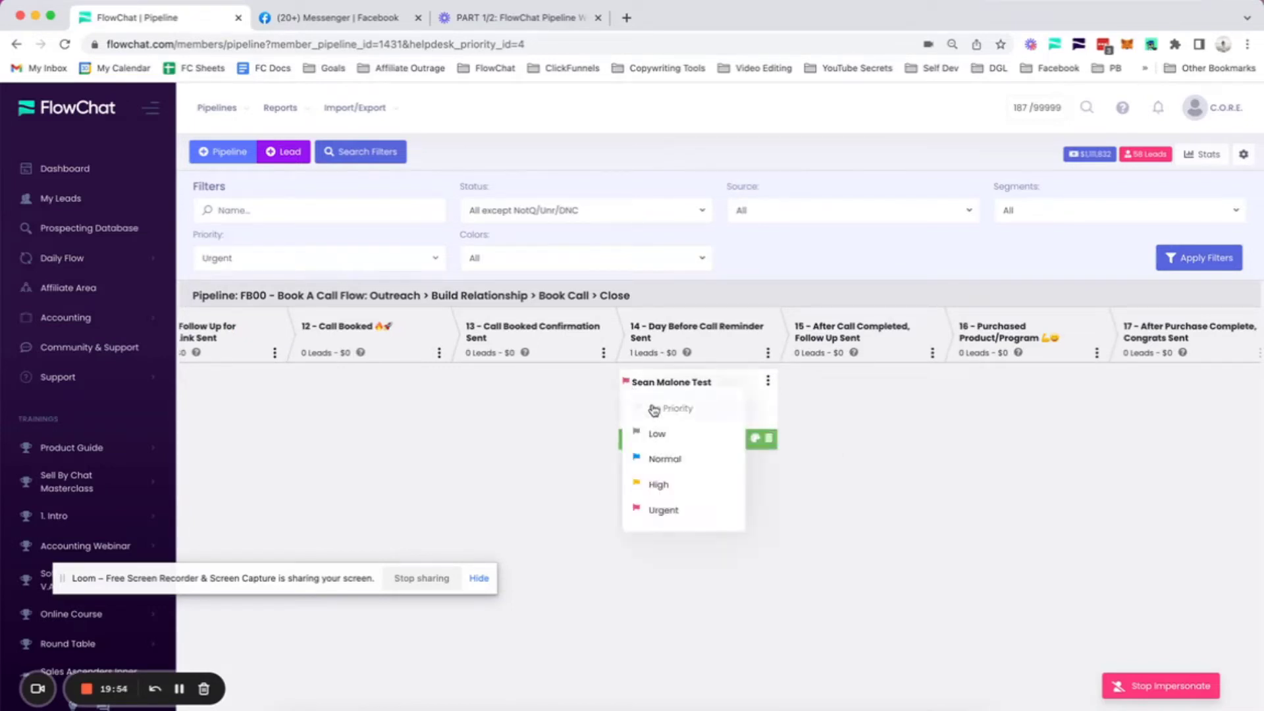
left_click(652, 406)
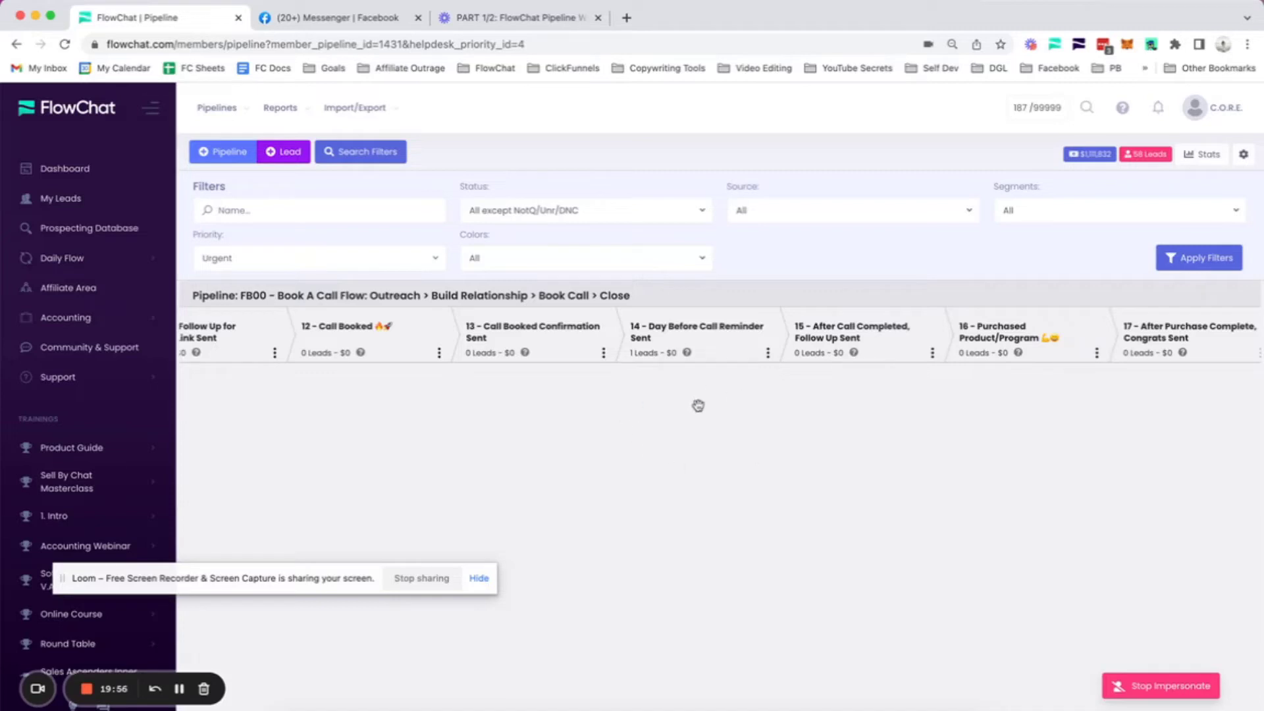
left_click(367, 257)
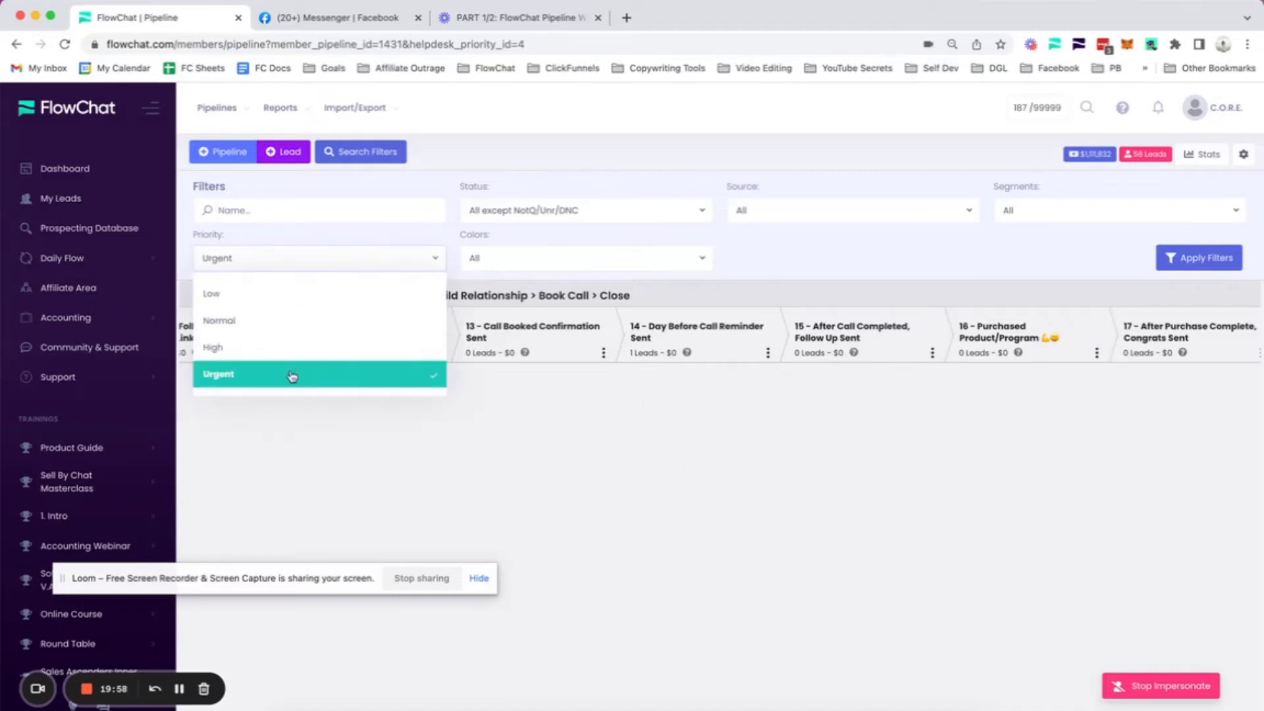
left_click(290, 373)
left_click(981, 271)
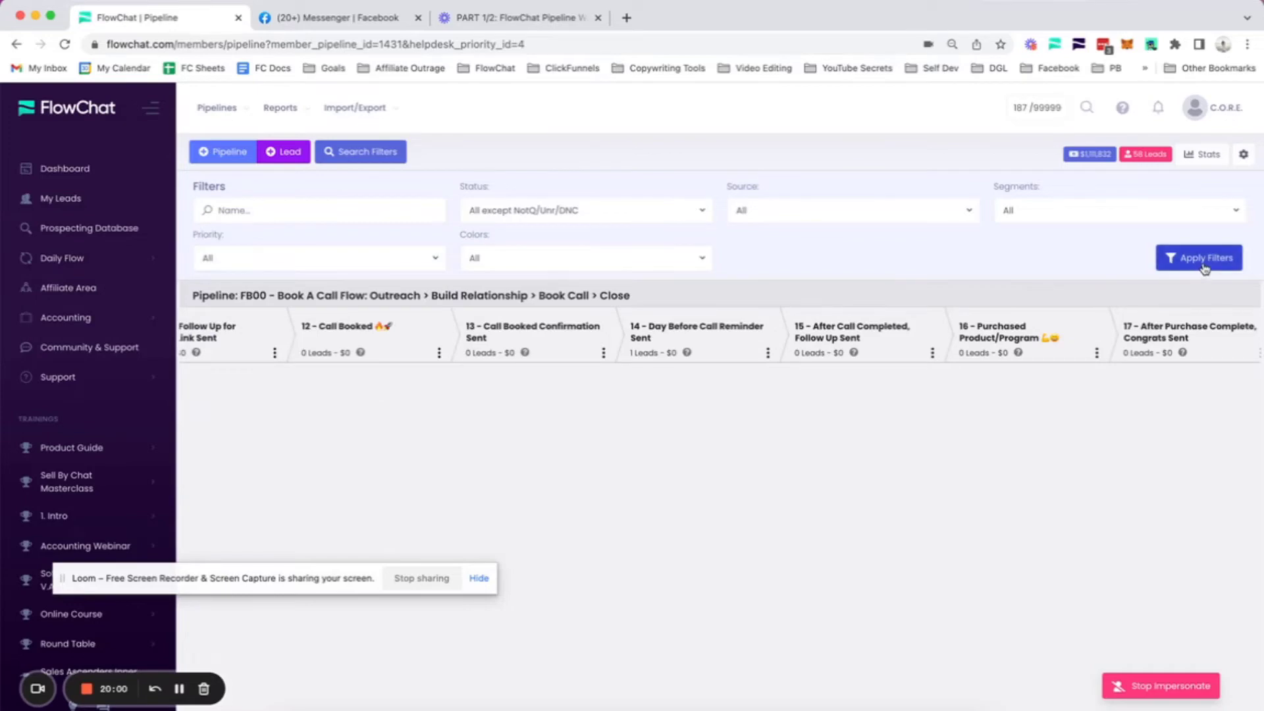
left_click(1165, 257)
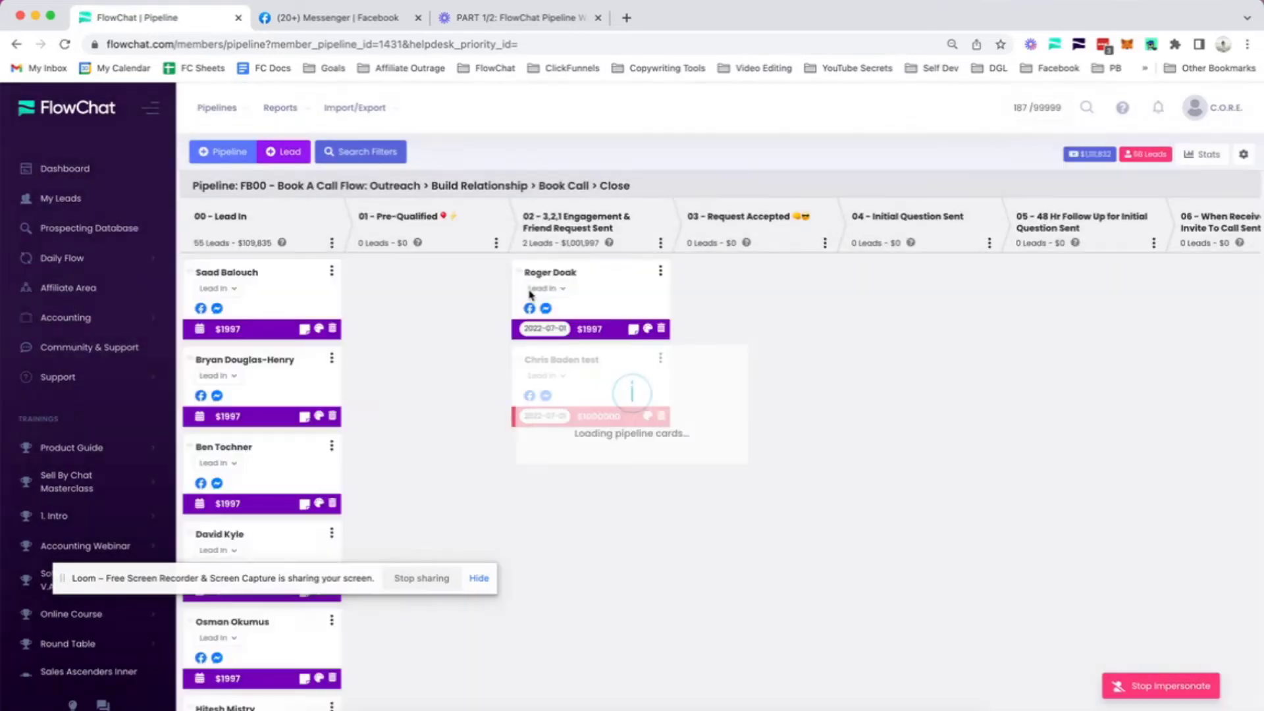
Move the test lead card in stage 14 and the $1000000 test card in stage 02 to the end of the pipeline
scroll(543, 309, "right", 3)
scroll(543, 308, "right", 20)
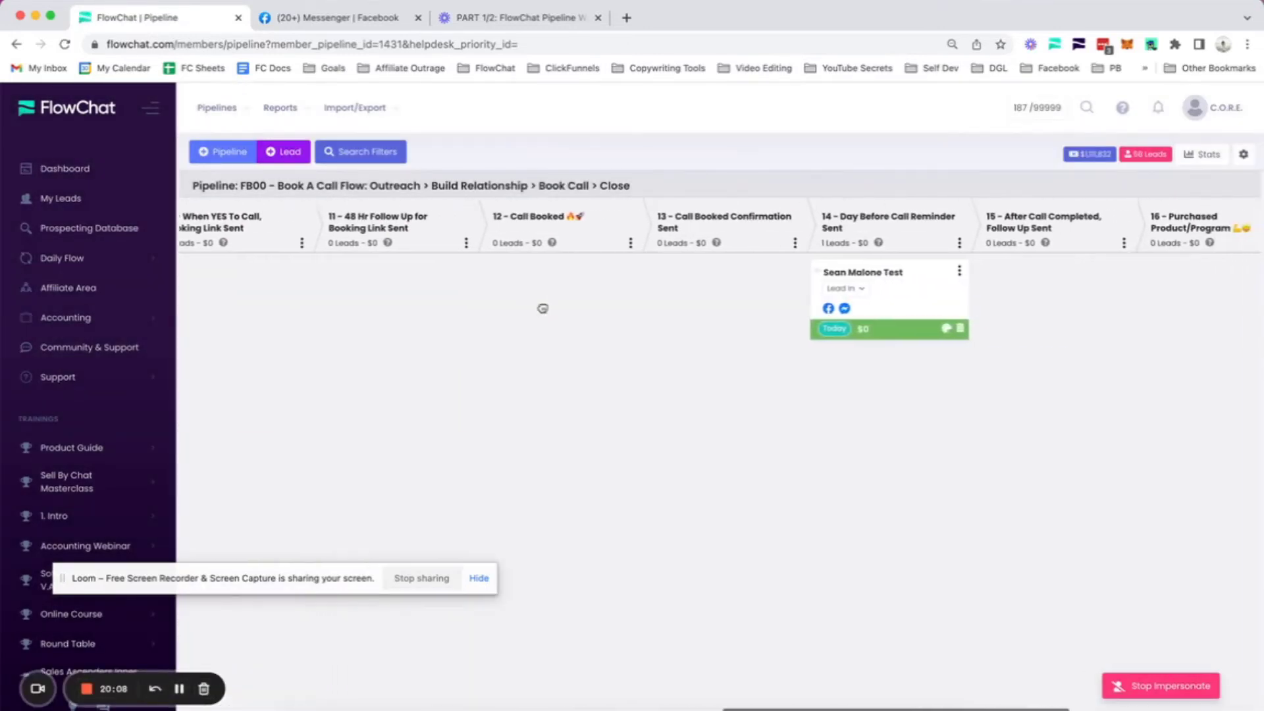
scroll(607, 288, "right", 2)
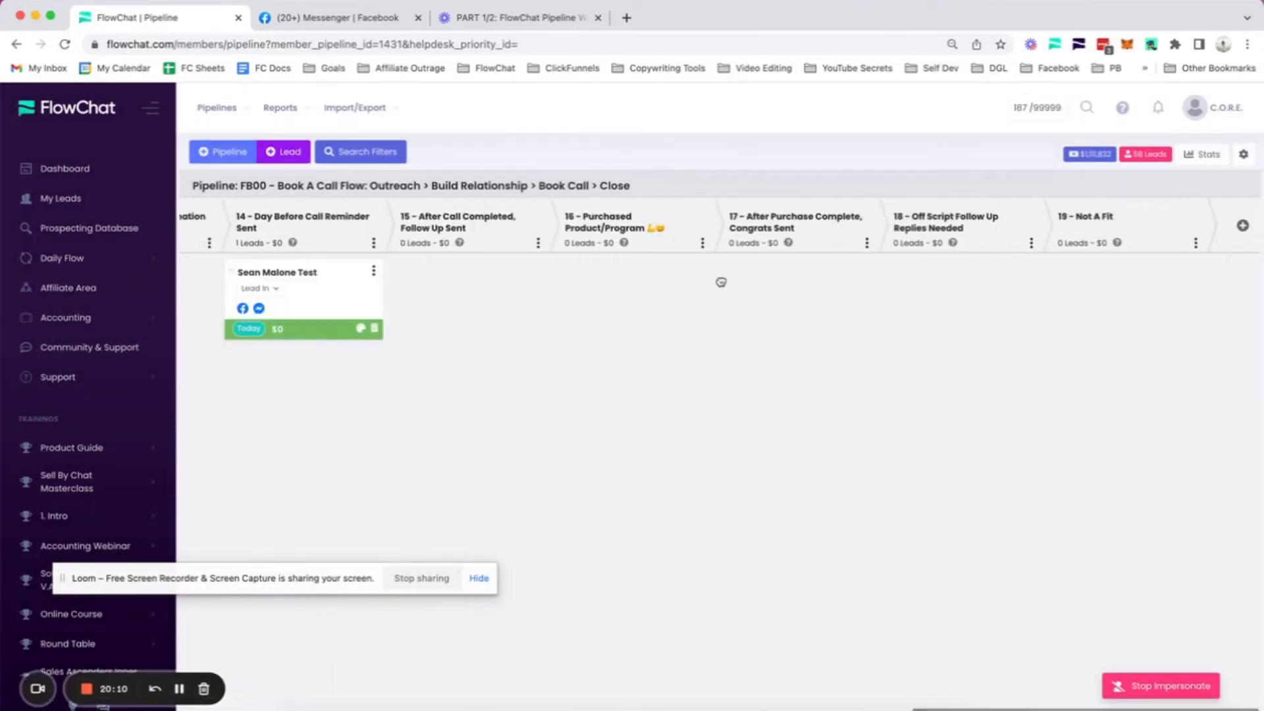
left_click(374, 271)
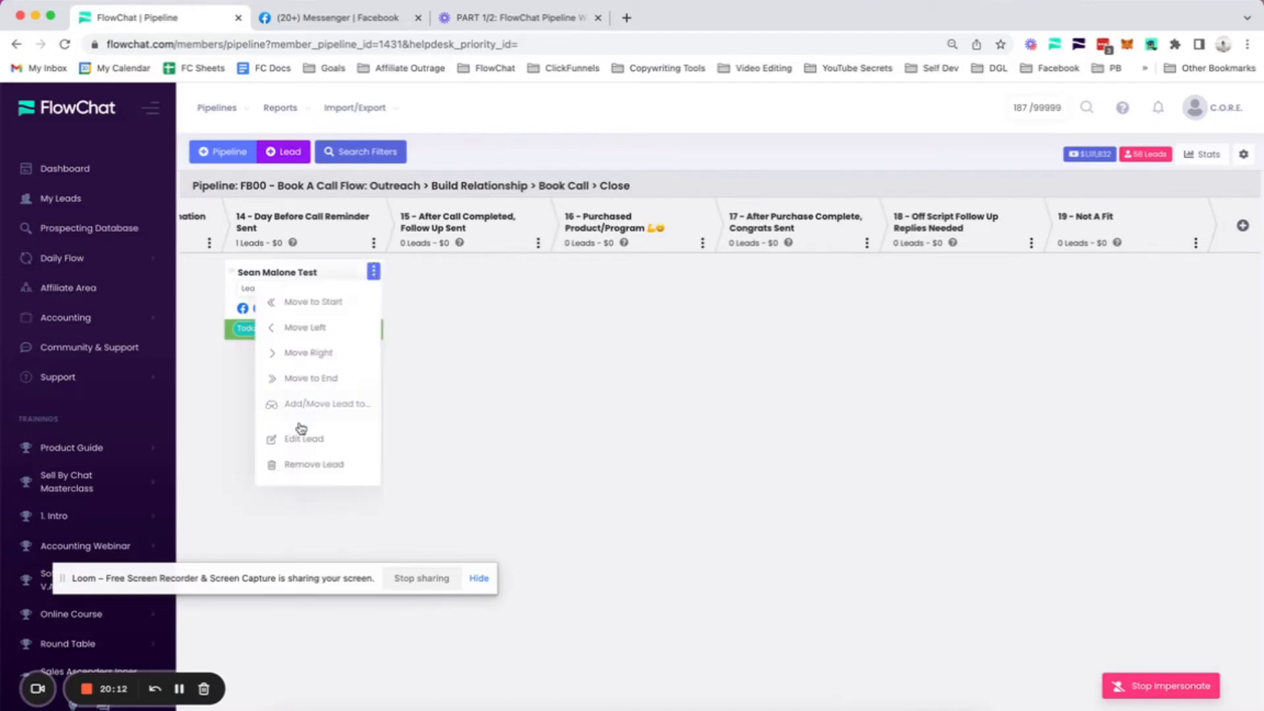
left_click(318, 384)
scroll(398, 308, "left", 20)
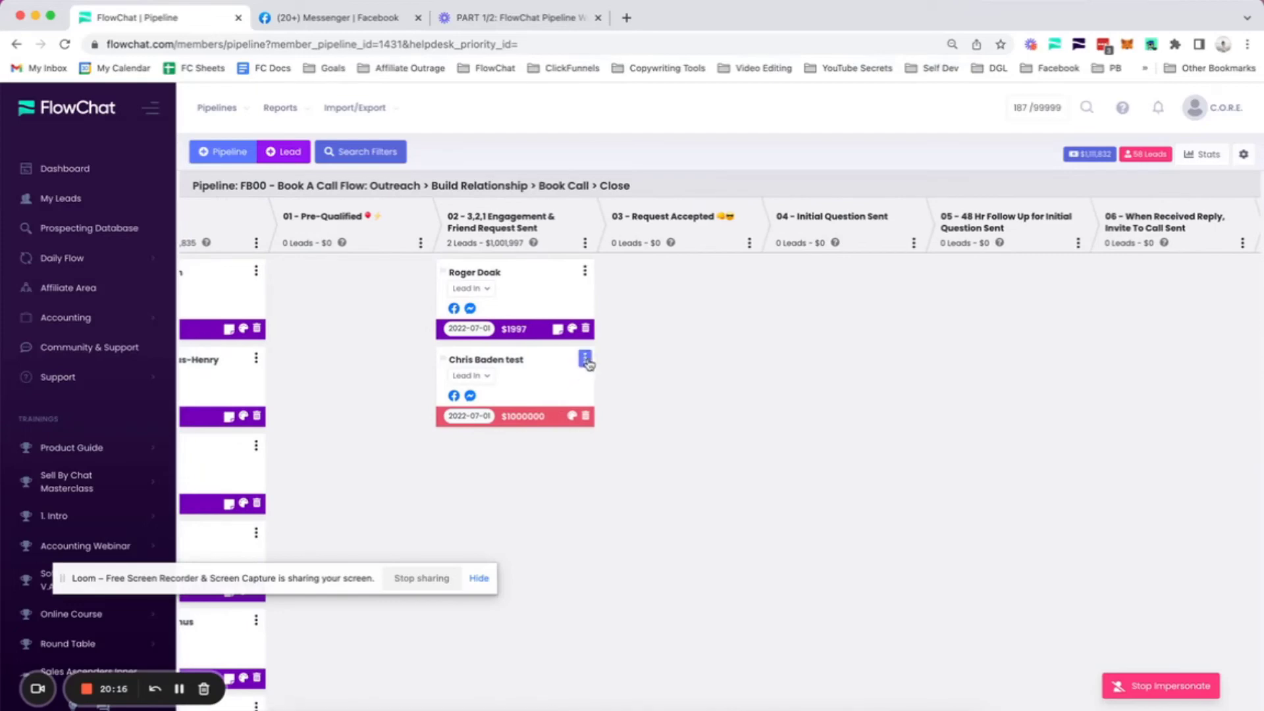
left_click(585, 358)
left_click(534, 466)
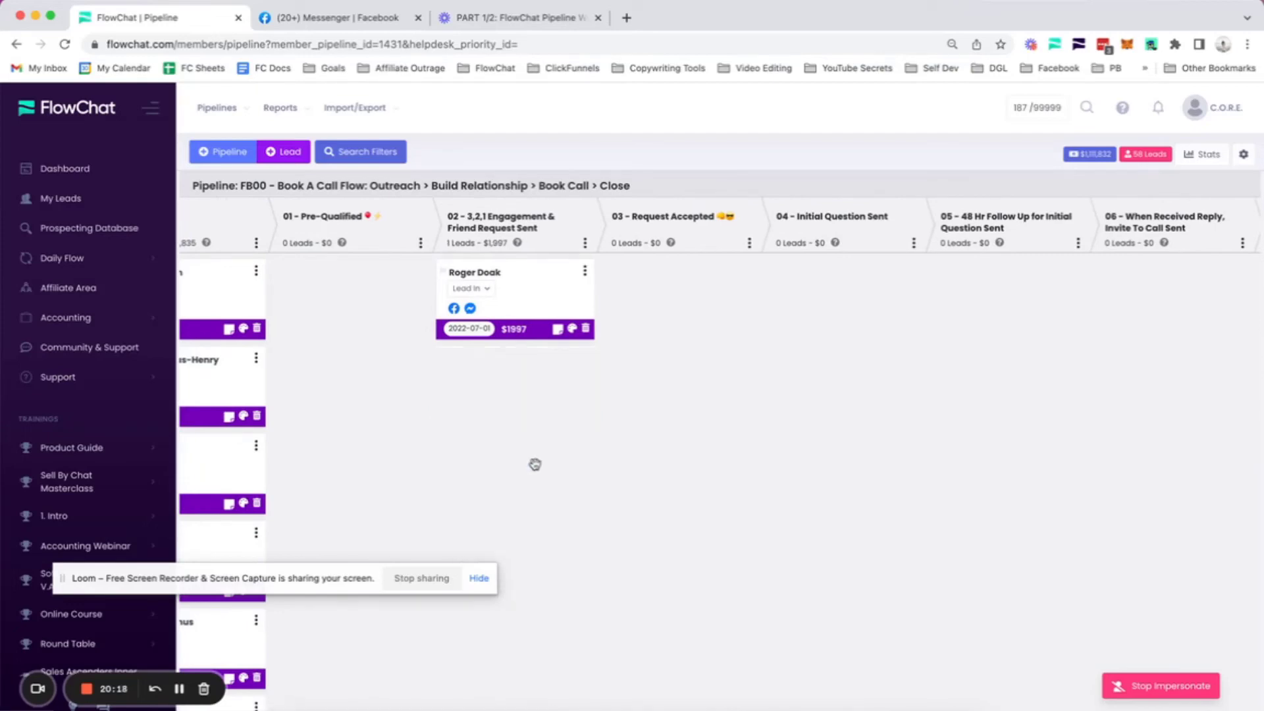
scroll(931, 348, "right", 20)
scroll(931, 349, "left", 20)
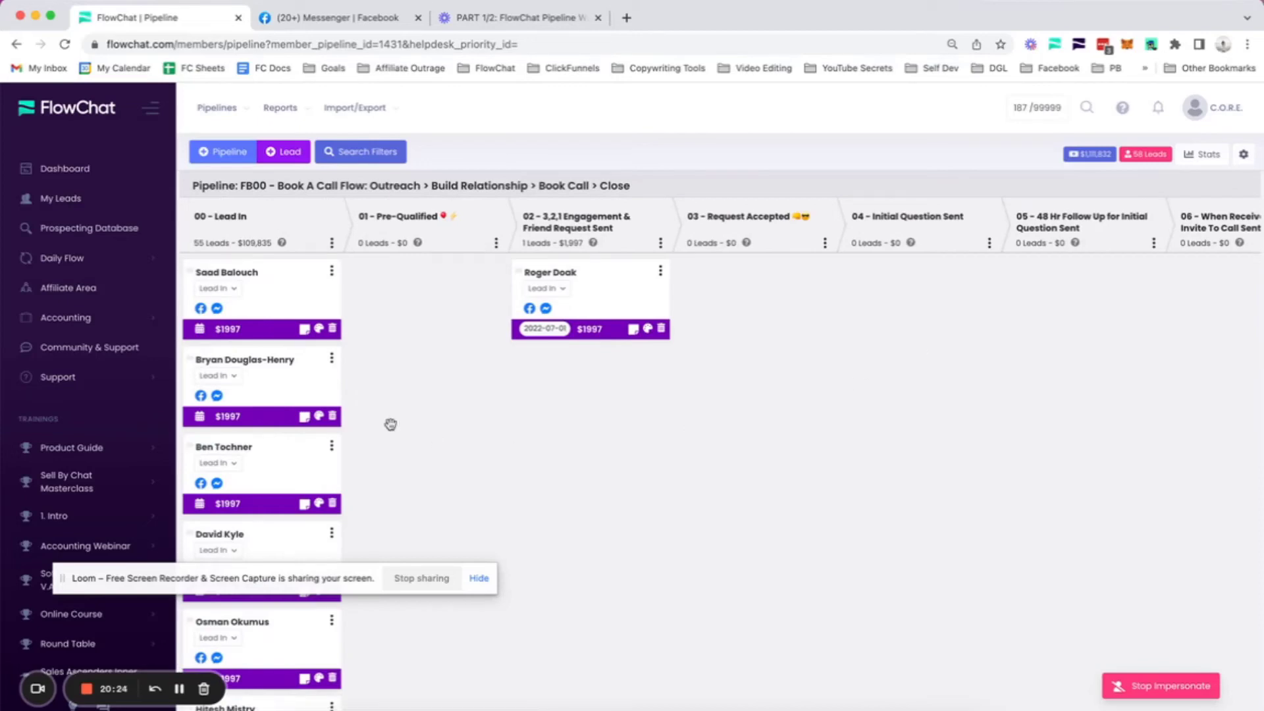
left_click(87, 691)
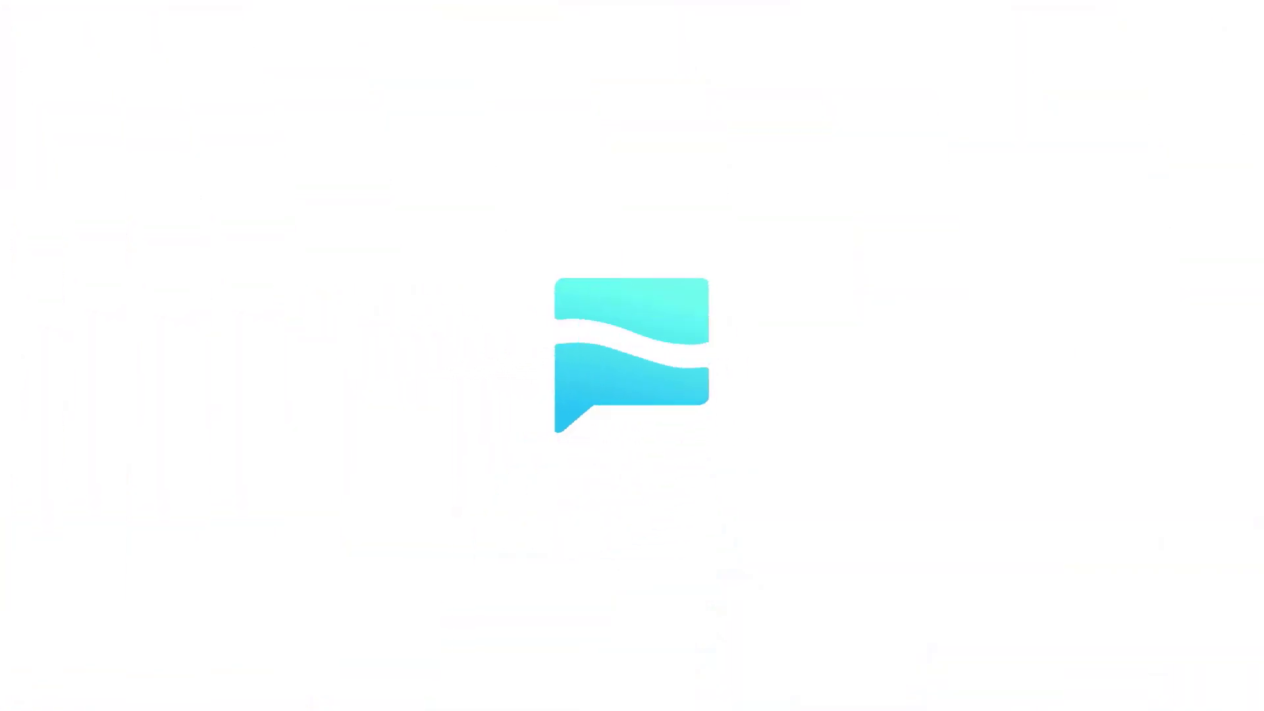